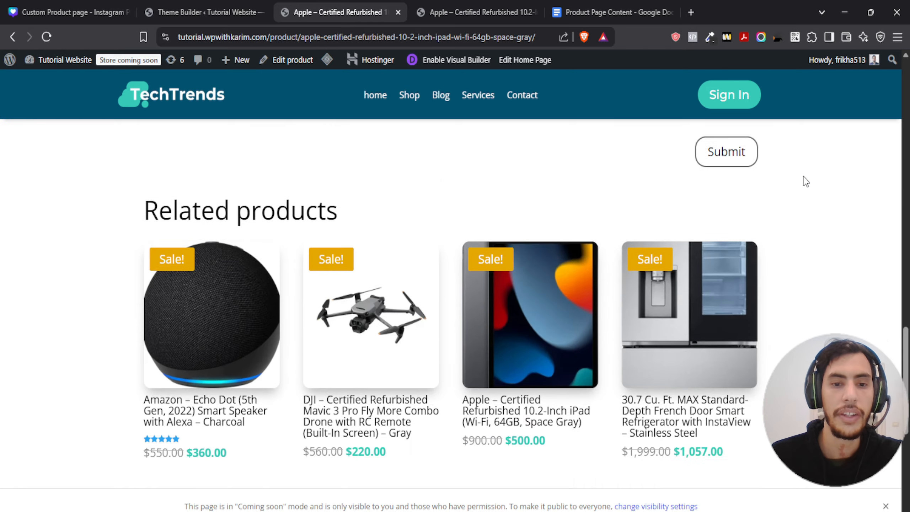
Step: Review the customized product page, including its title, price, trust badges, payment icons and information toggles
scroll(795, 279, up, 12)
scroll(807, 281, up, 15)
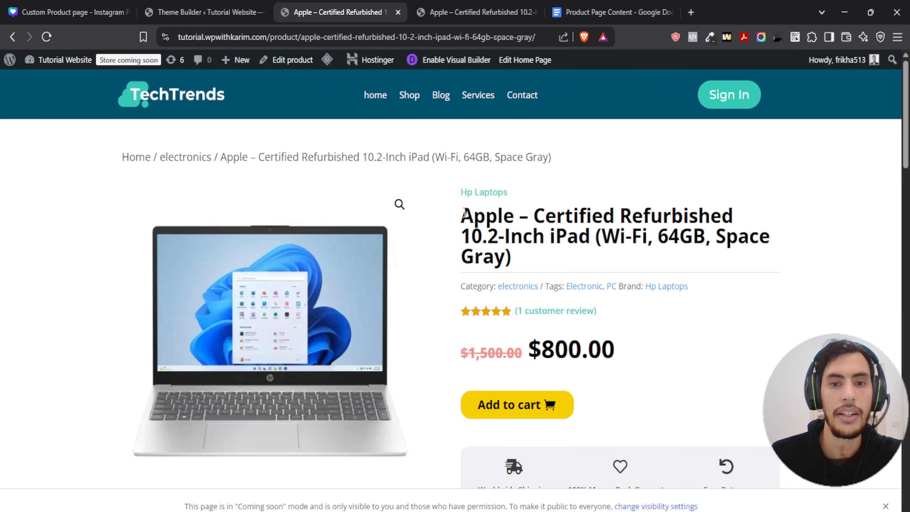
drag(464, 211, 590, 236)
click(552, 280)
scroll(758, 360, down, 5)
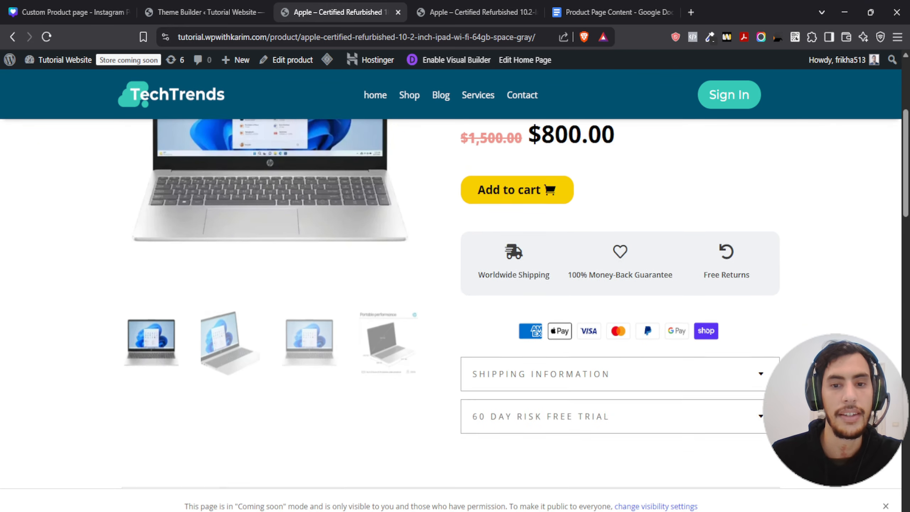
scroll(758, 360, down, 10)
scroll(758, 359, up, 15)
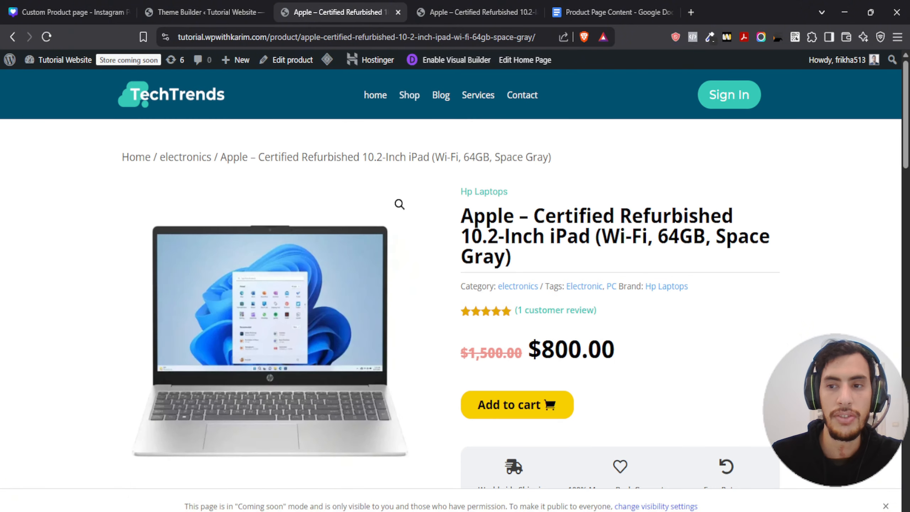
Step: Compare the default layout of the same product page with the customized version down to the footer
click(473, 13)
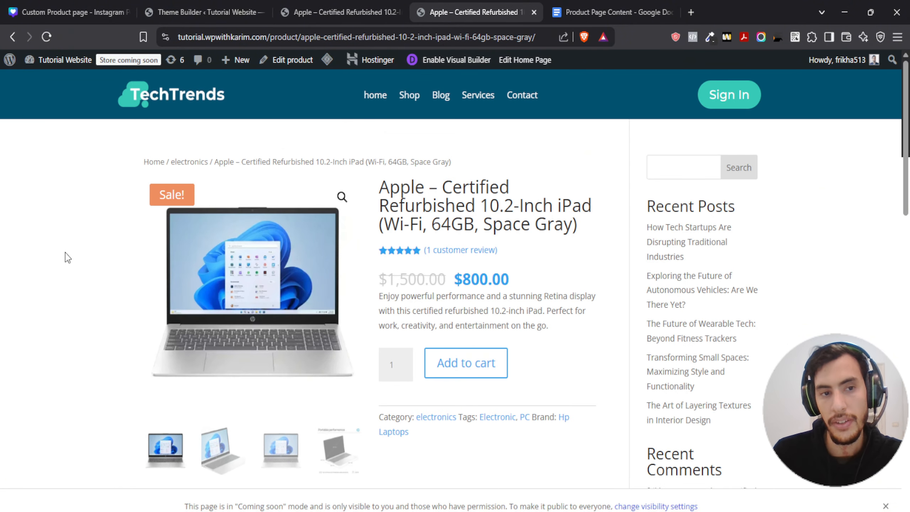
scroll(67, 204, down, 8)
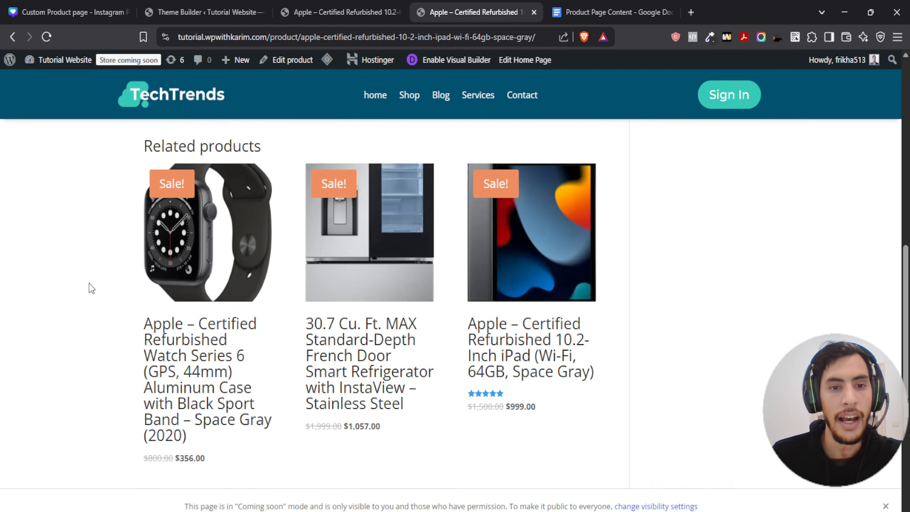
scroll(90, 284, up, 8)
click(312, 10)
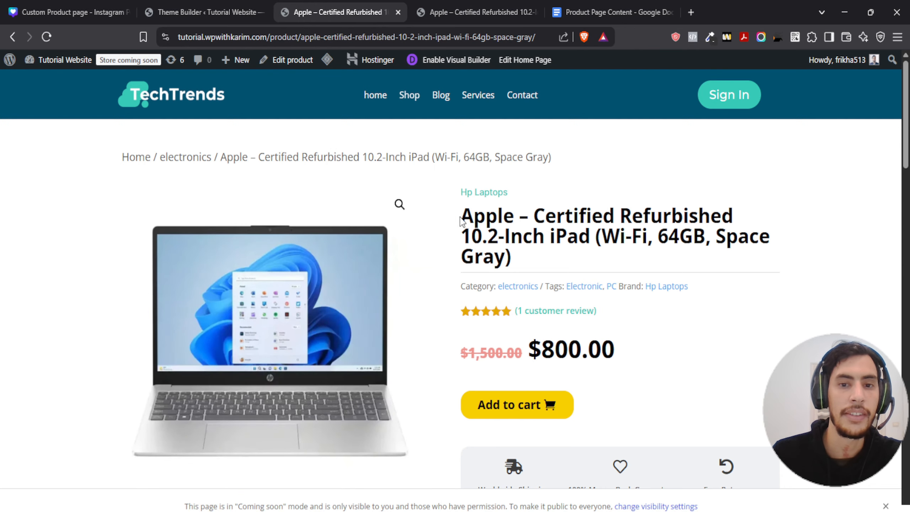
scroll(516, 237, down, 5)
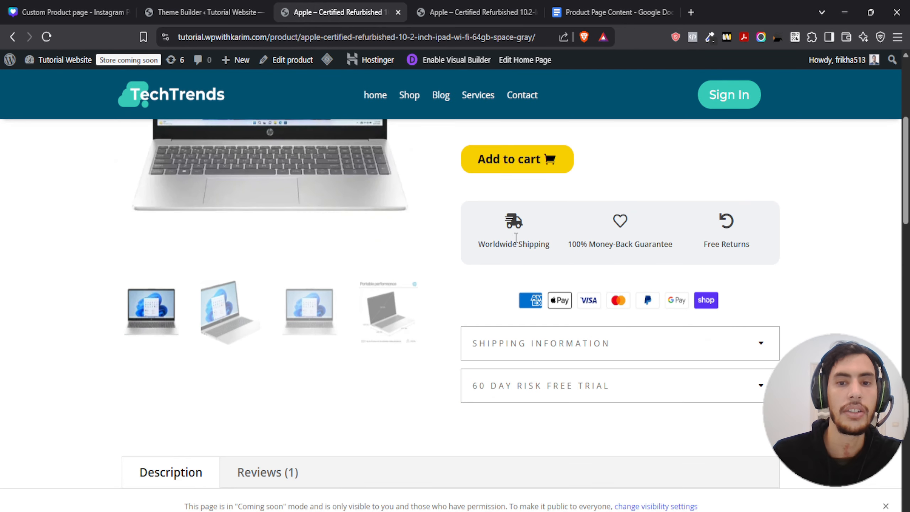
scroll(559, 258, down, 20)
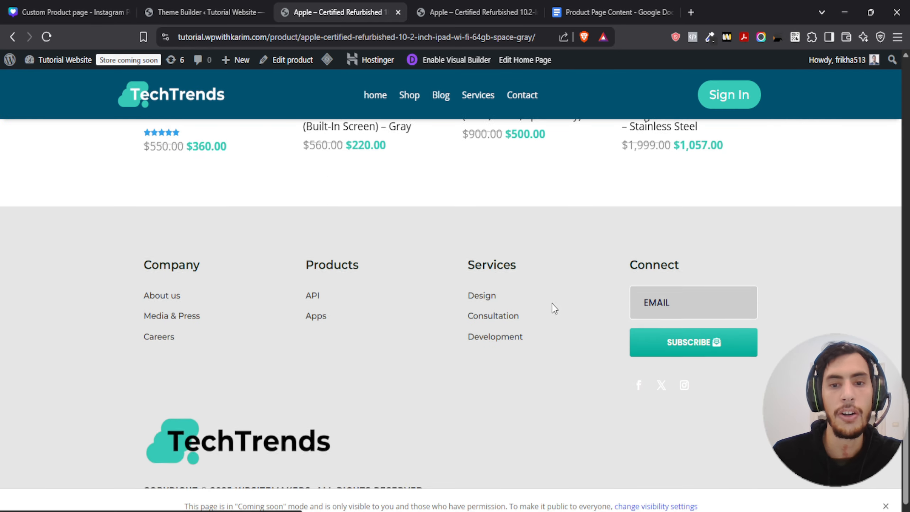
scroll(551, 309, up, 3)
scroll(549, 347, up, 18)
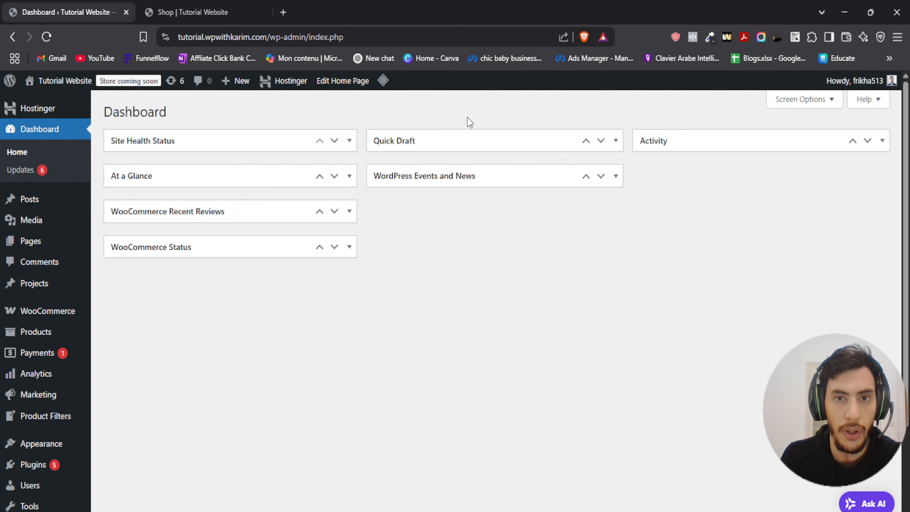
Step: Open the list of installed WordPress plugins and check it for WooCommerce
scroll(201, 262, down, 2)
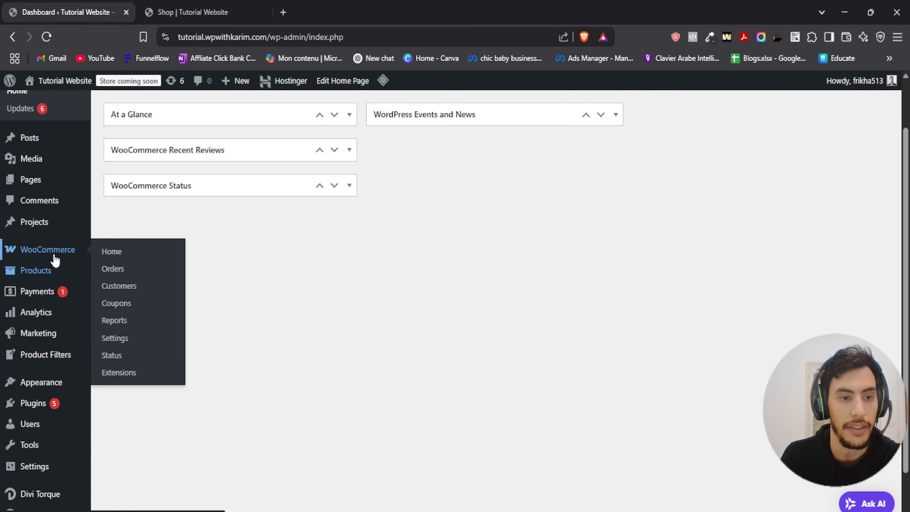
scroll(47, 350, down, 2)
mouse_move(36, 355)
click(156, 353)
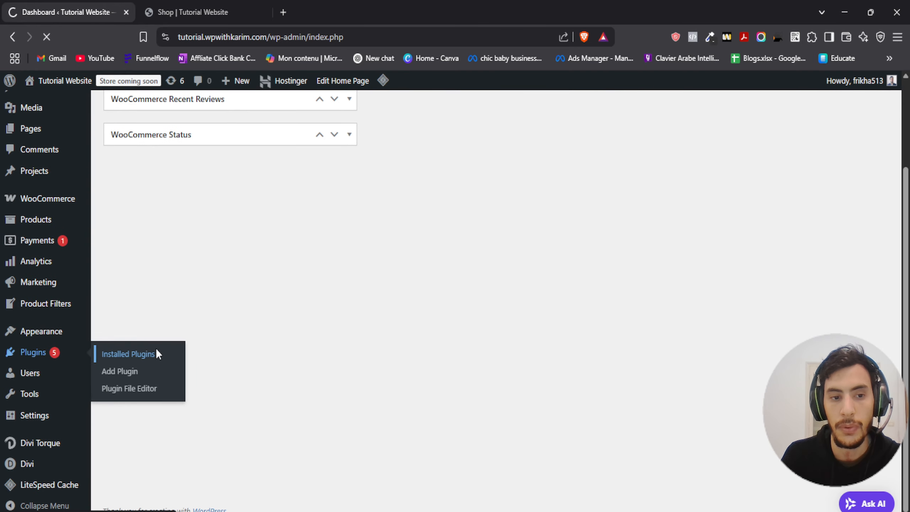
scroll(230, 341, down, 7)
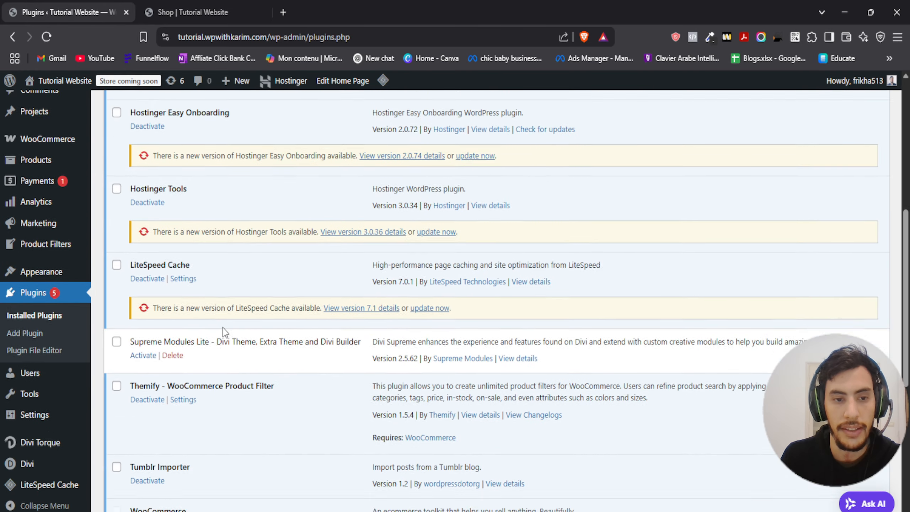
scroll(223, 328, down, 6)
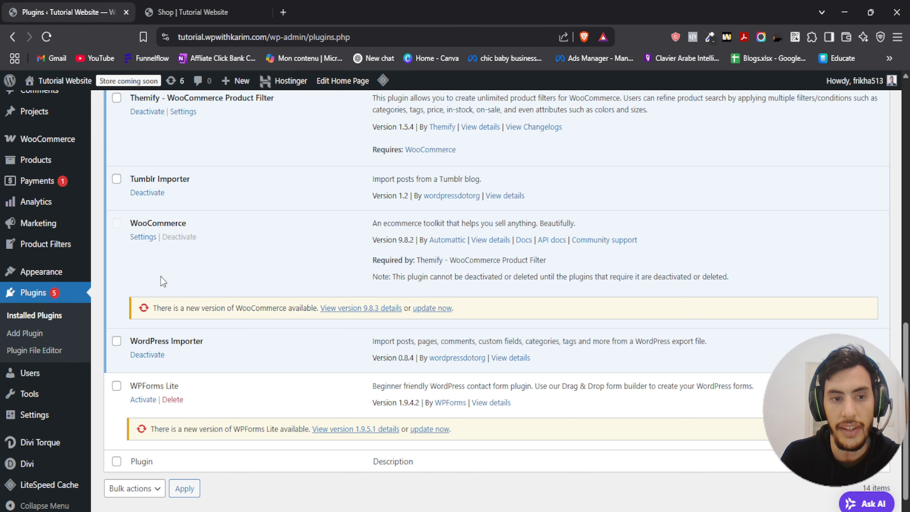
scroll(162, 277, up, 15)
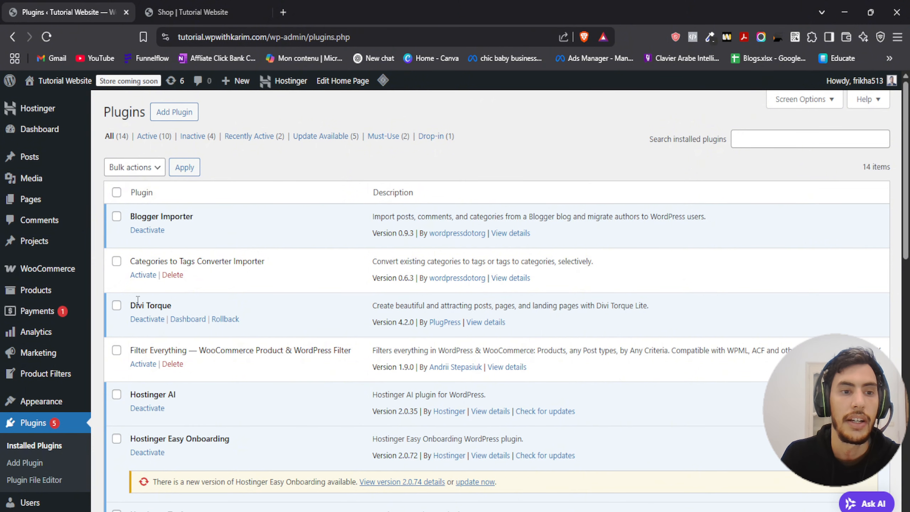
Step: Open the list of all WooCommerce products and look through the existing items
mouse_move(49, 297)
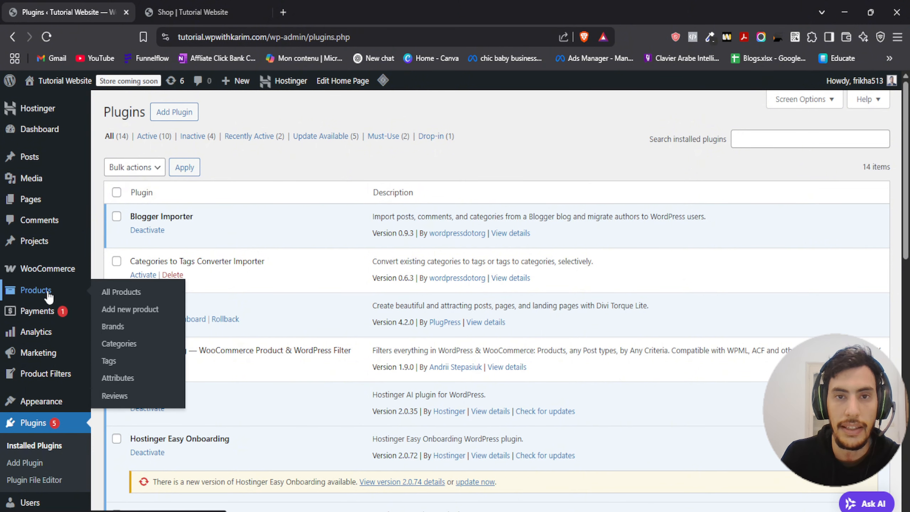
click(135, 298)
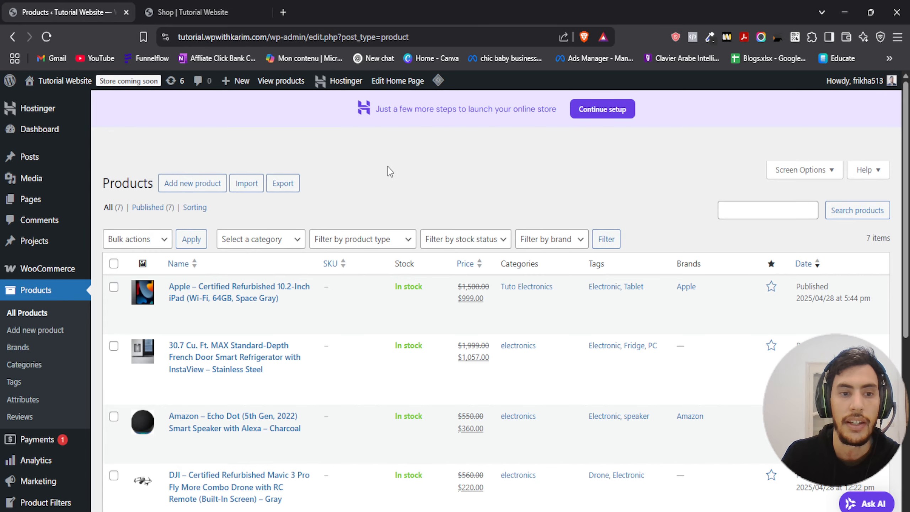
scroll(388, 166, down, 3)
scroll(394, 212, down, 3)
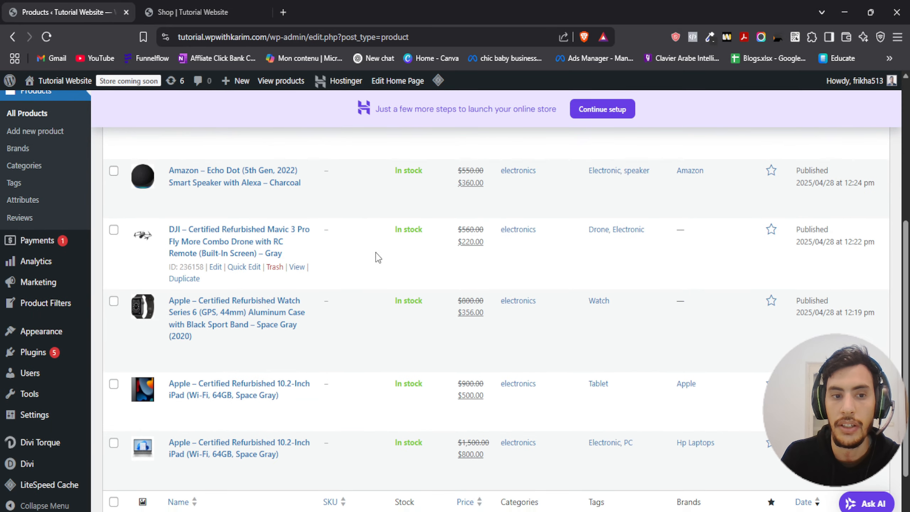
scroll(376, 289, up, 6)
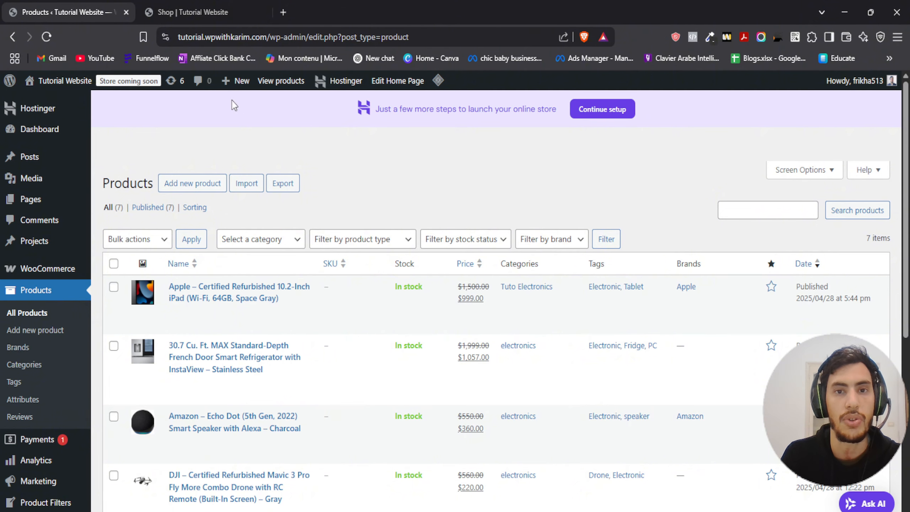
Step: View the live Shop page, examining its filters, product grid and lower sections
click(189, 7)
scroll(352, 226, down, 15)
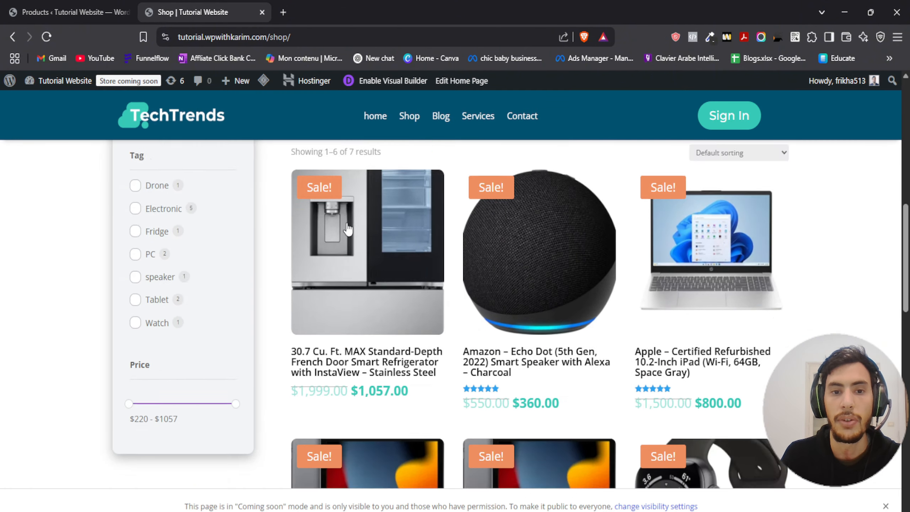
scroll(269, 236, down, 3)
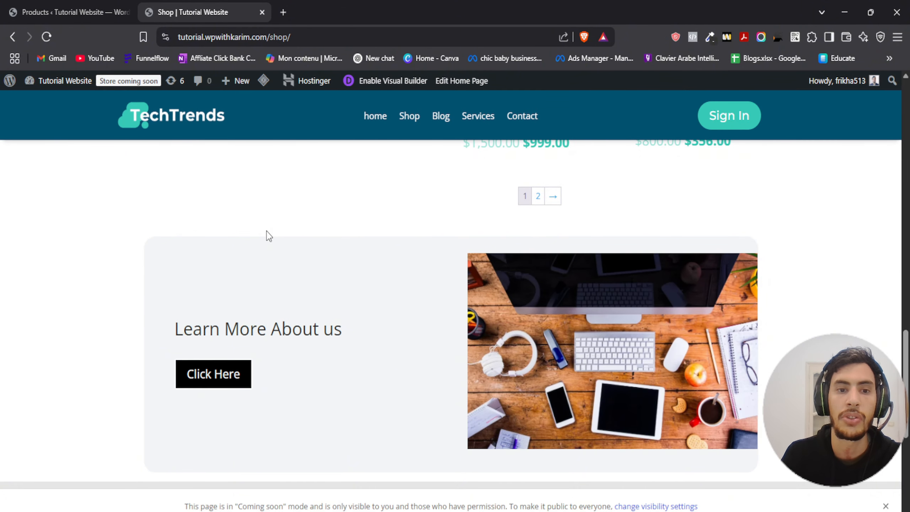
scroll(264, 238, down, 4)
scroll(315, 274, up, 20)
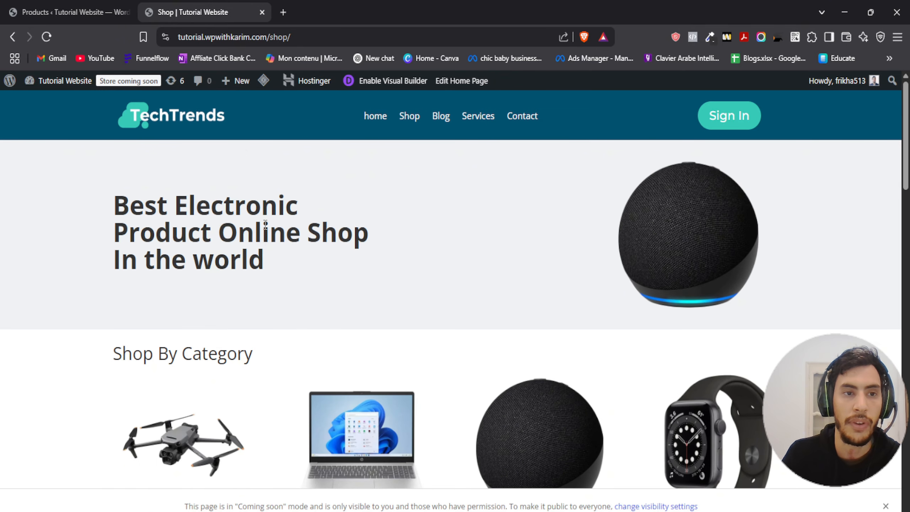
Step: Return to the WordPress admin and open the Divi Theme Builder
click(72, 12)
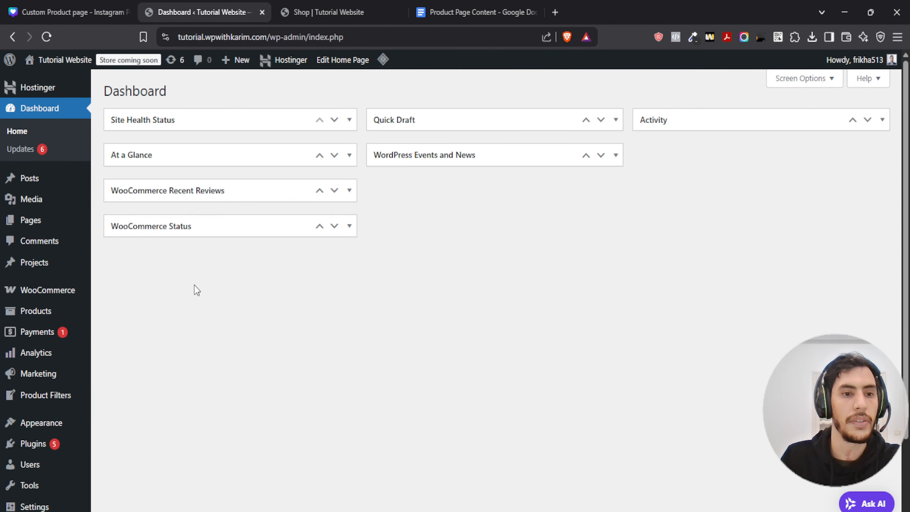
scroll(34, 352, down, 3)
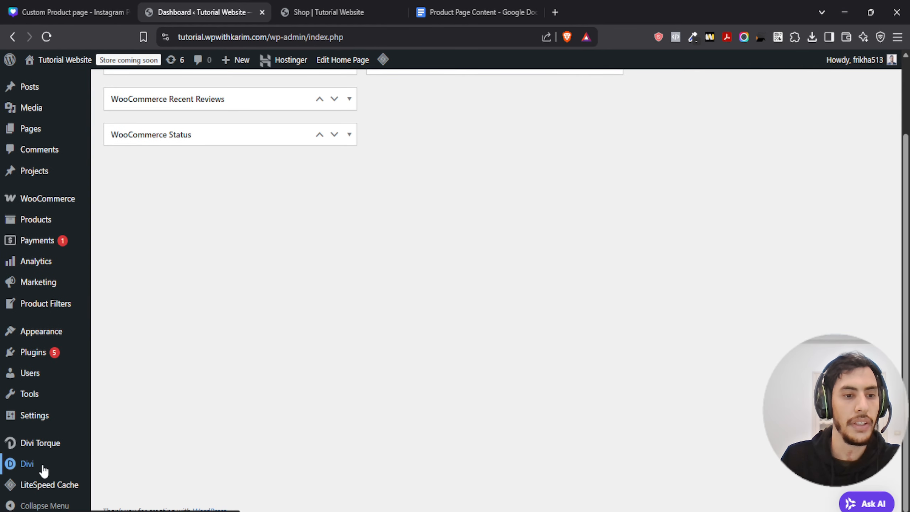
mouse_move(36, 466)
click(126, 394)
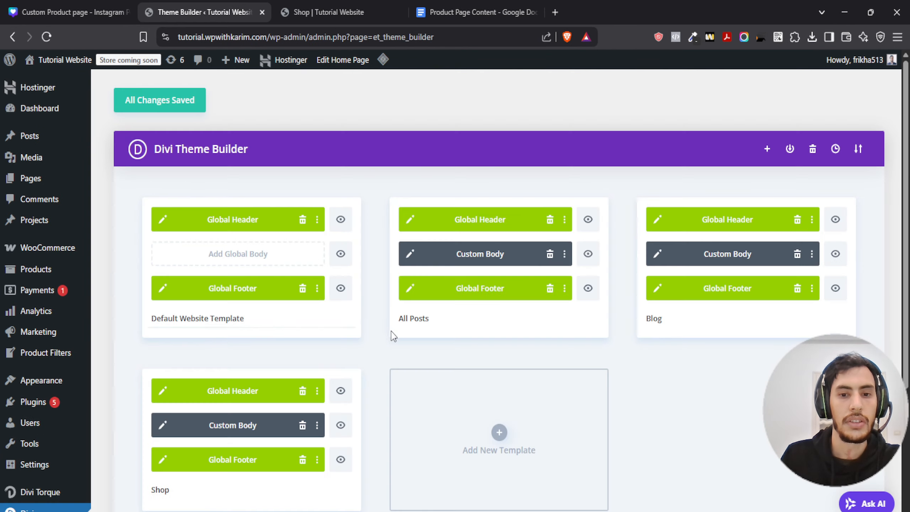
Step: Create a new Theme Builder template assigned to All Products
scroll(394, 335, down, 5)
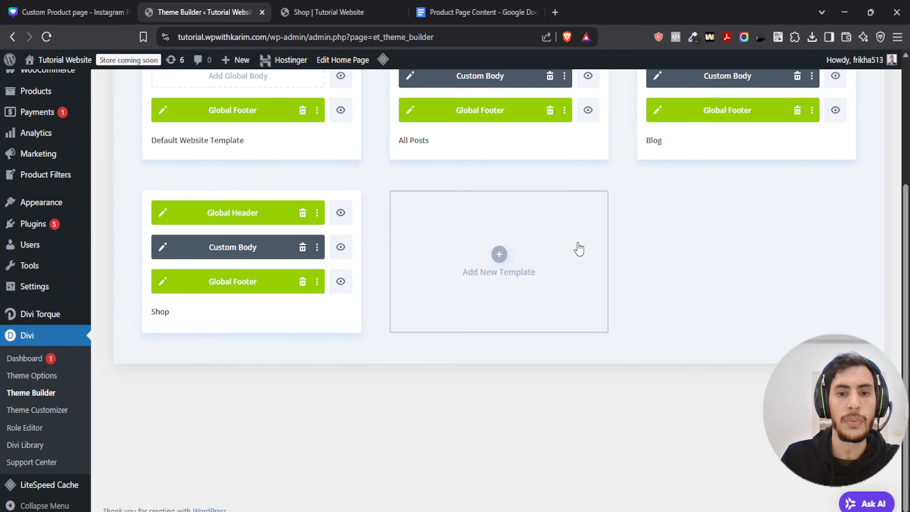
click(498, 251)
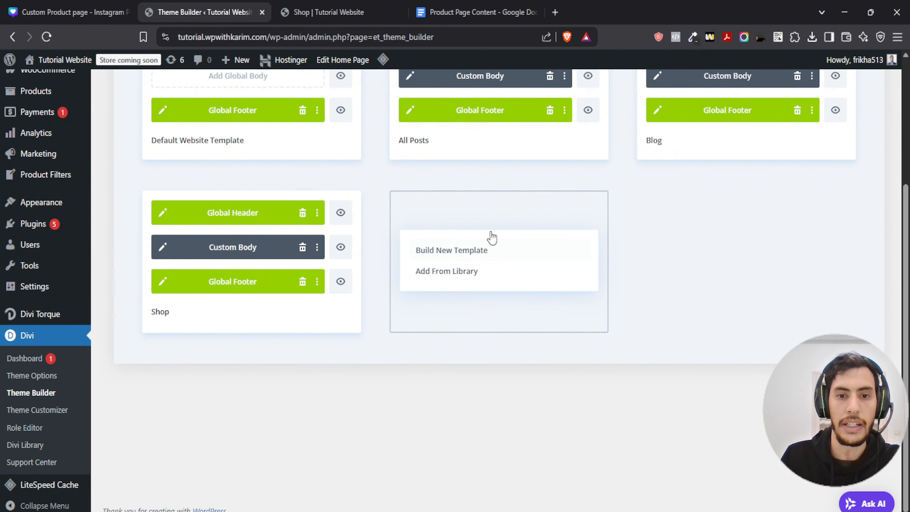
click(458, 255)
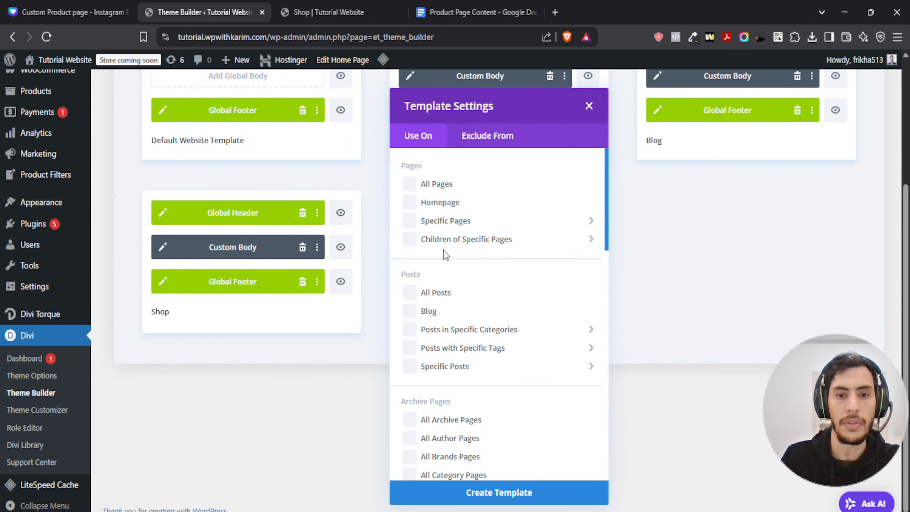
mouse_move(442, 221)
scroll(465, 248, down, 3)
scroll(465, 248, down, 10)
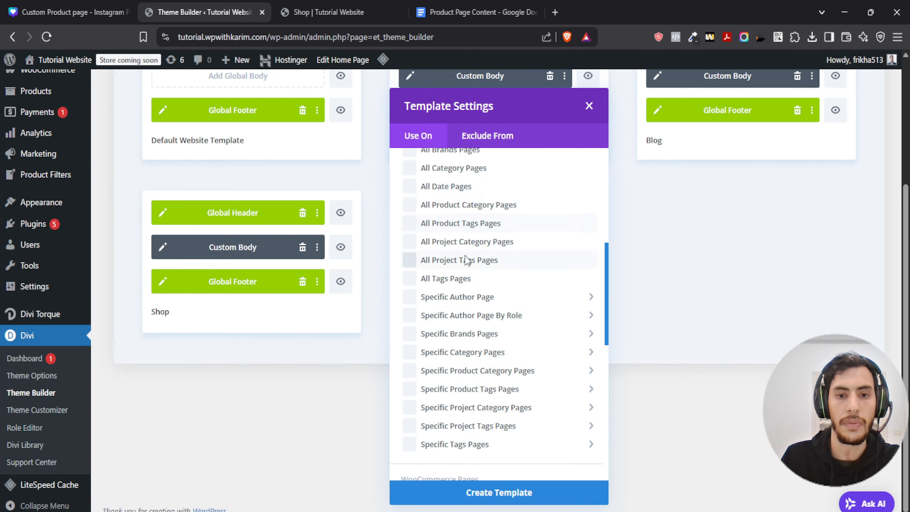
scroll(466, 264, down, 2)
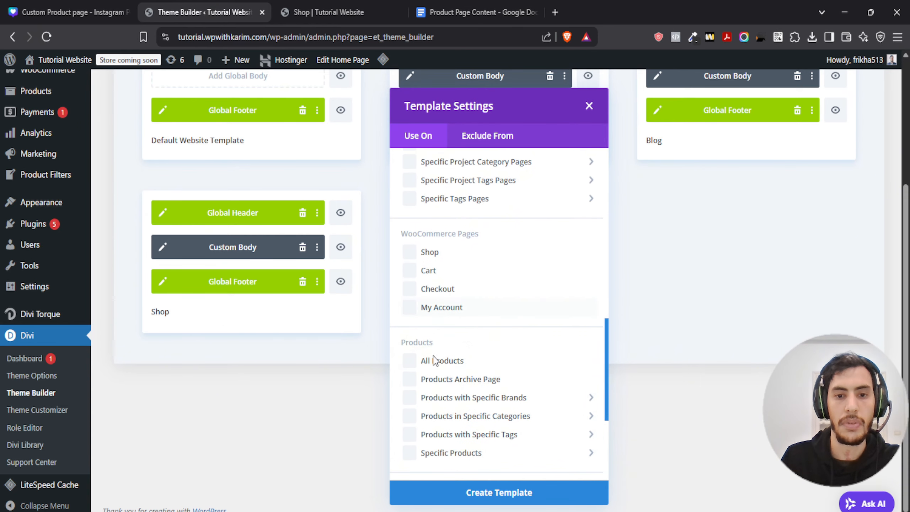
click(410, 360)
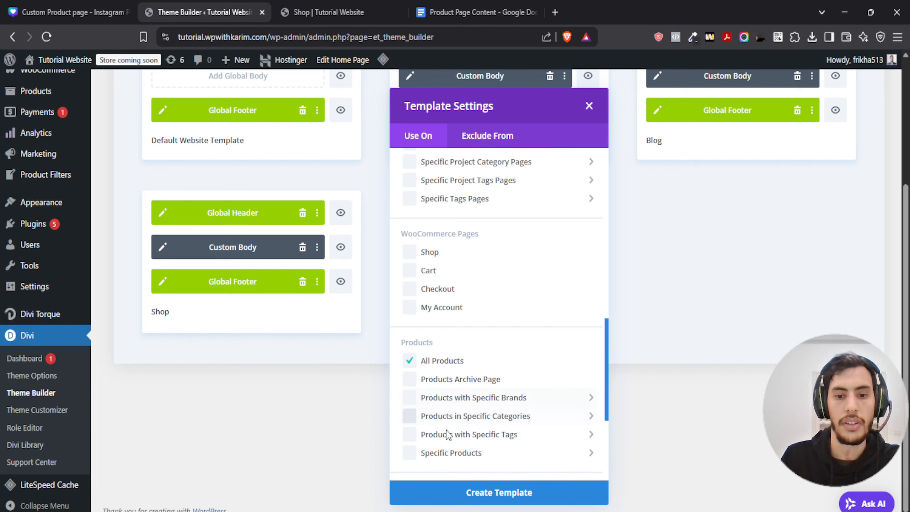
click(473, 501)
Step: Start building a custom body for the All Products template
scroll(444, 298, up, 2)
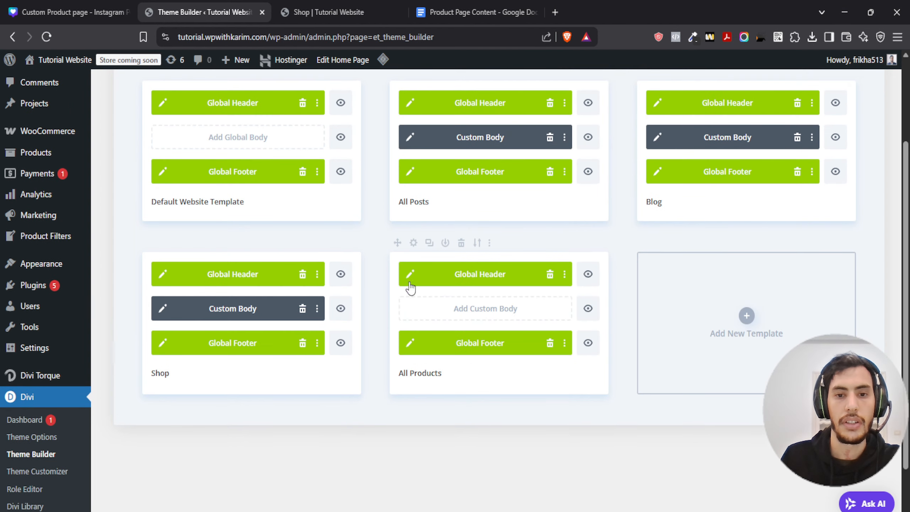
click(450, 316)
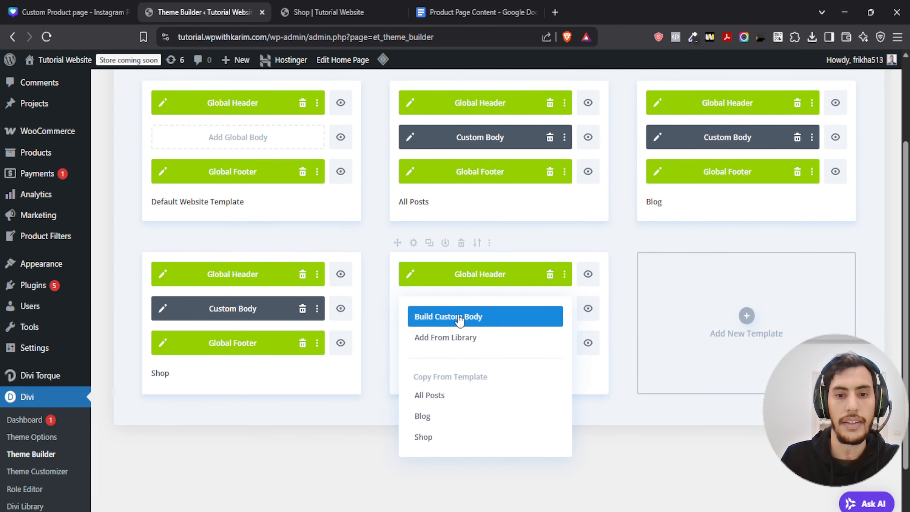
click(460, 320)
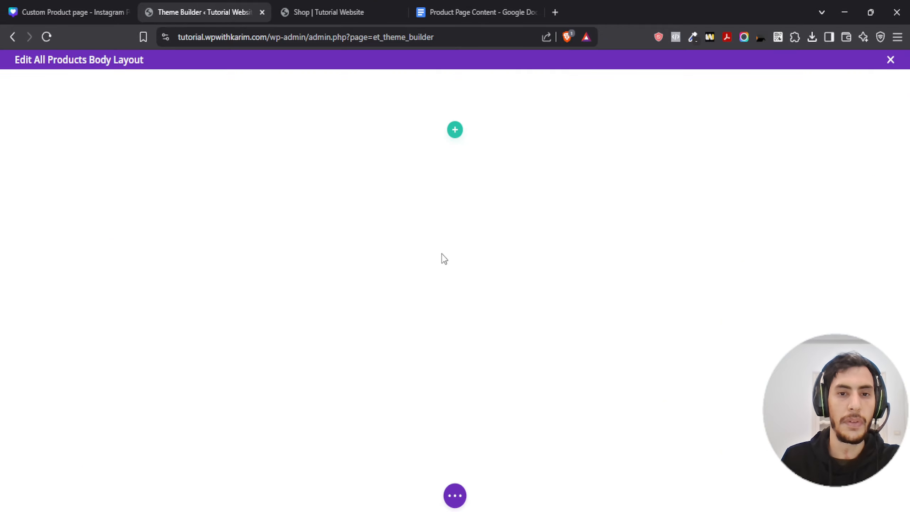
Step: Switch to the Canva design sheet and review its font sizes, color sheet and product page structure draft
click(57, 11)
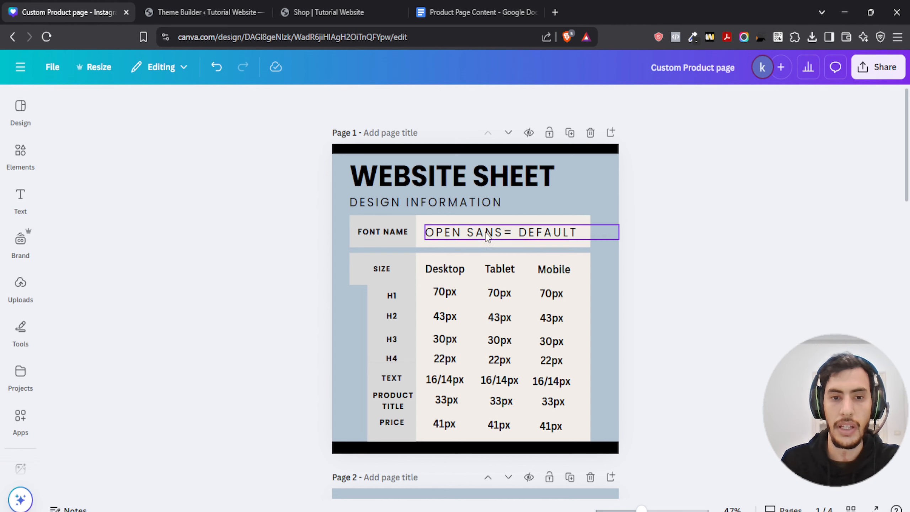
scroll(299, 256, down, 3)
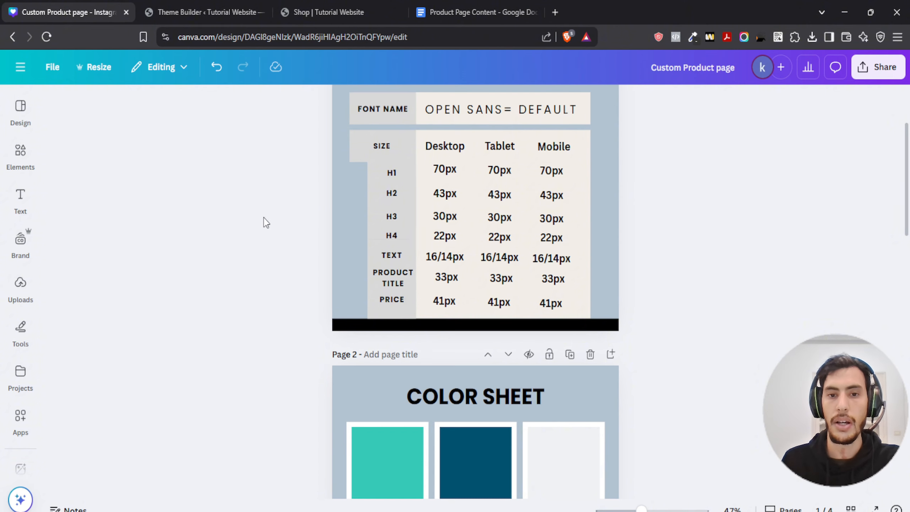
scroll(266, 208, down, 5)
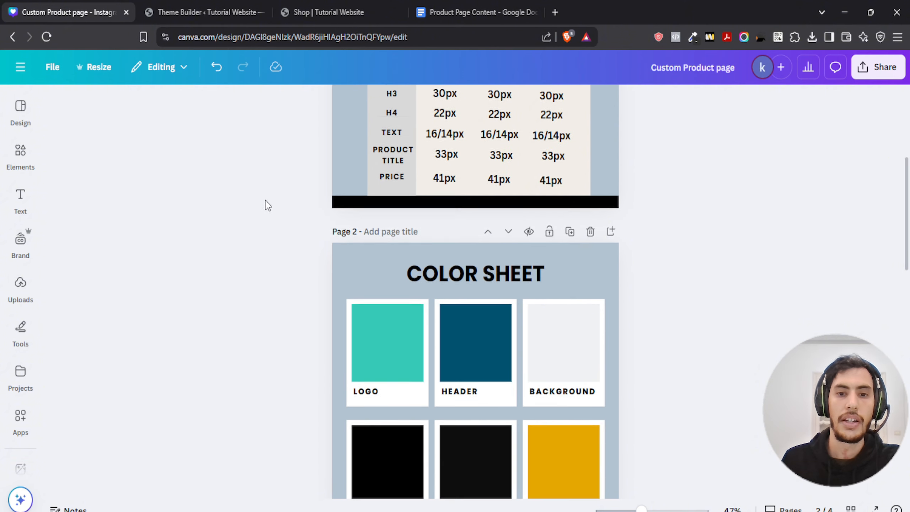
scroll(265, 203, down, 2)
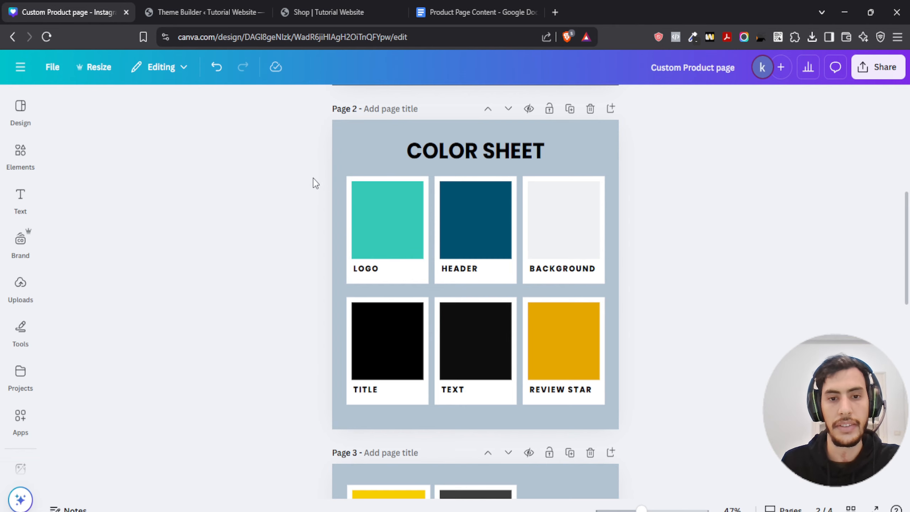
scroll(289, 185, down, 10)
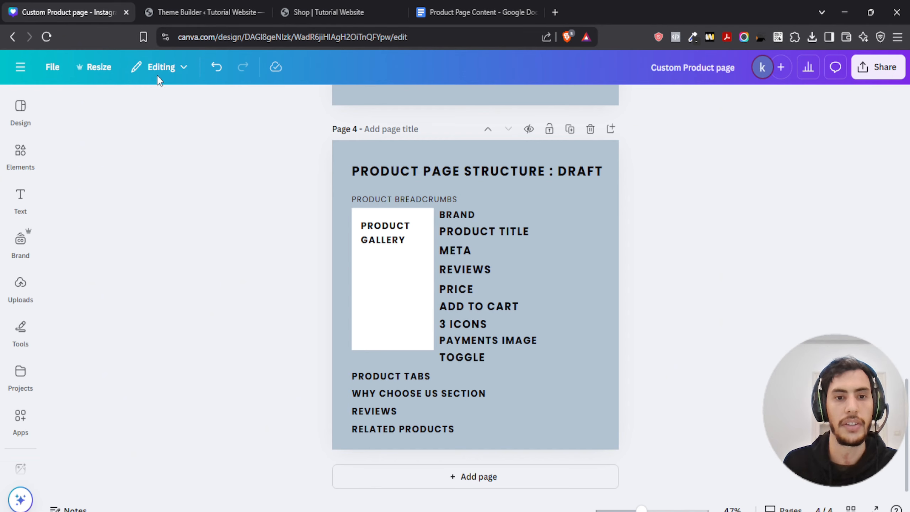
Step: Return to the Divi Theme Builder and add a single-column row containing a Woo Breadcrumbs module to the body
key(ctrl+Tab)
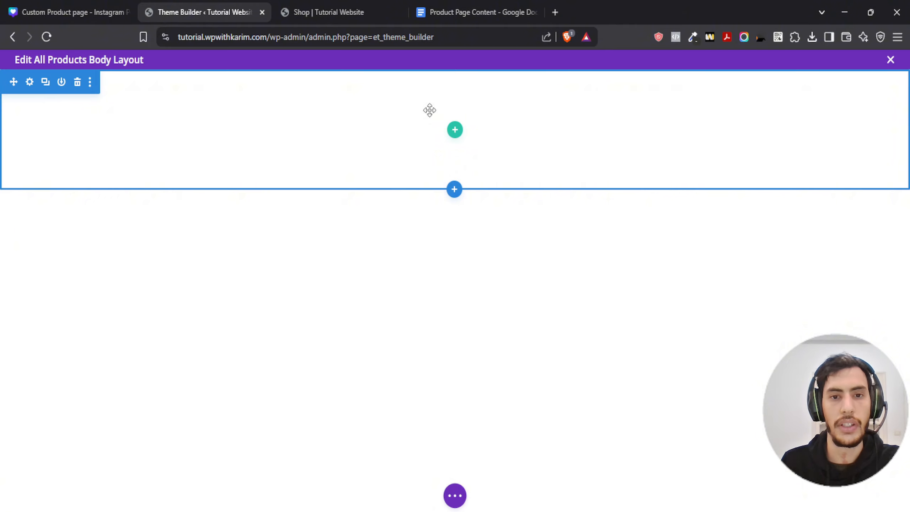
click(455, 129)
click(394, 231)
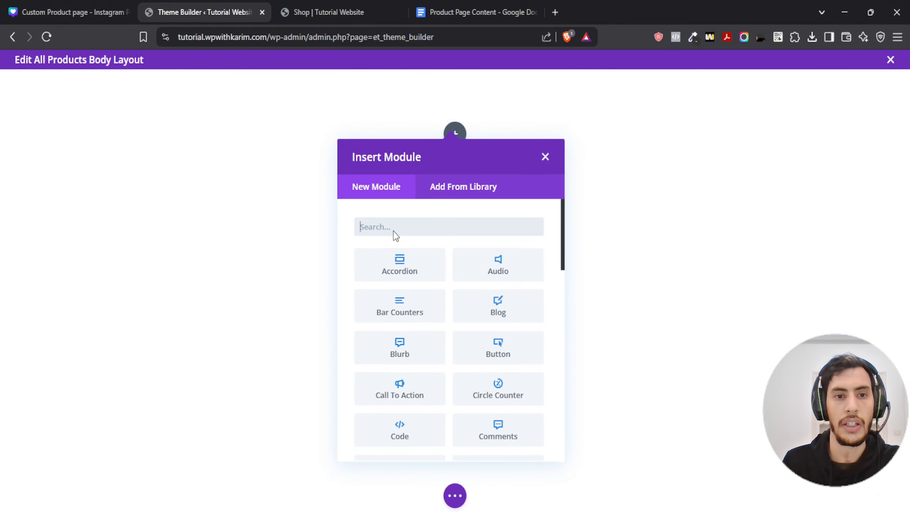
text(bread)
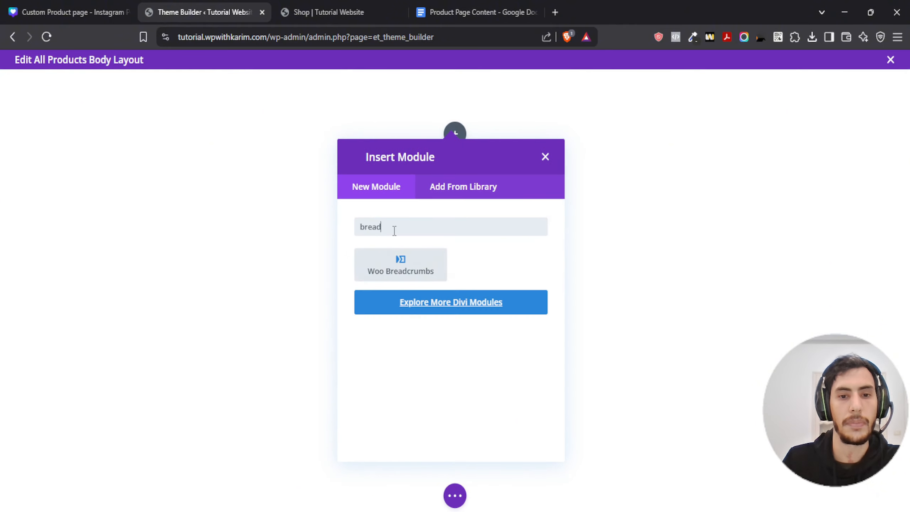
click(400, 264)
drag(61, 116, 681, 101)
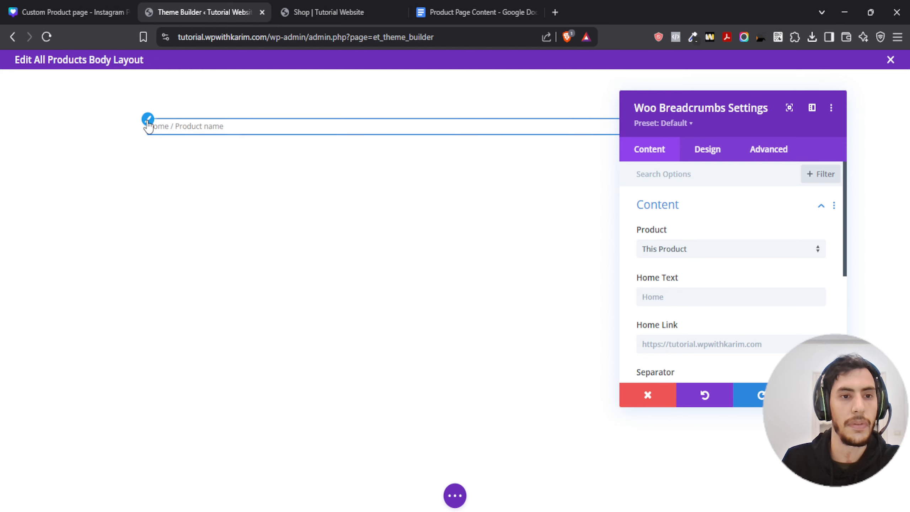
Step: Open the Woo Breadcrumbs text design settings and look through the available fonts, keeping Default
click(147, 120)
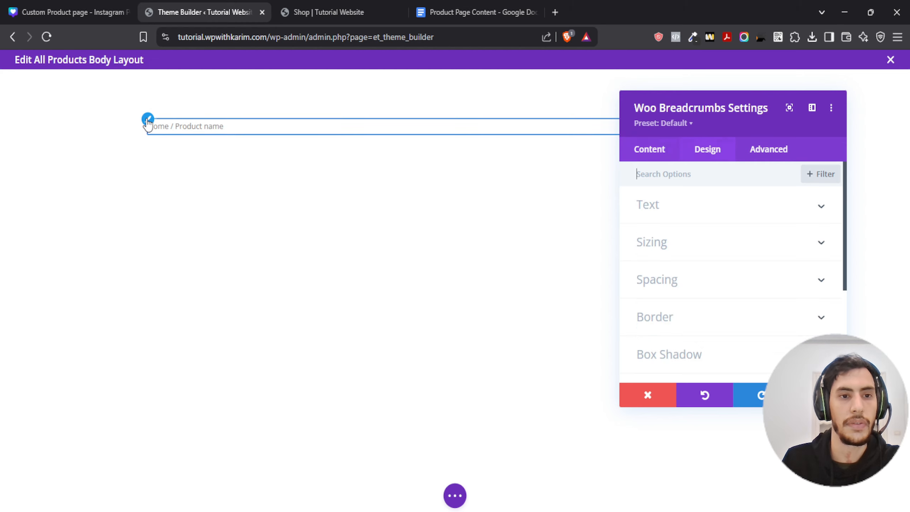
scroll(694, 297, down, 3)
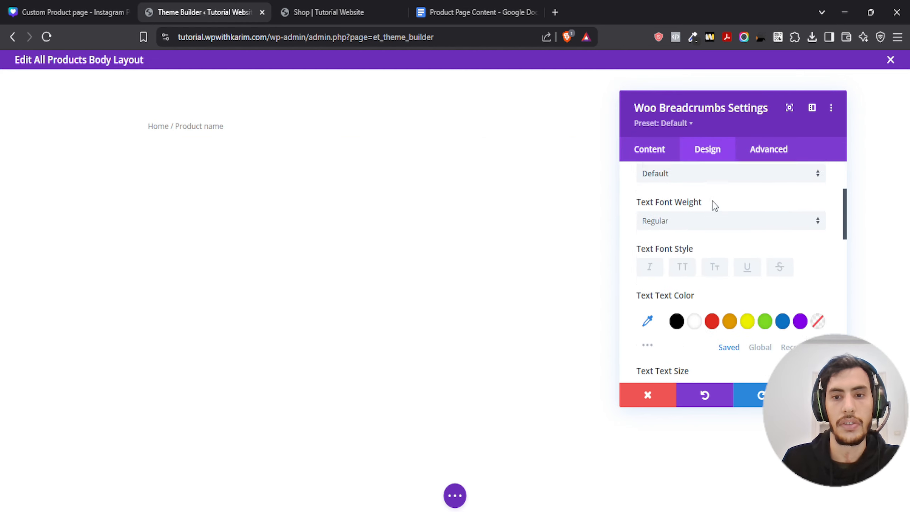
scroll(712, 205, up, 2)
click(679, 231)
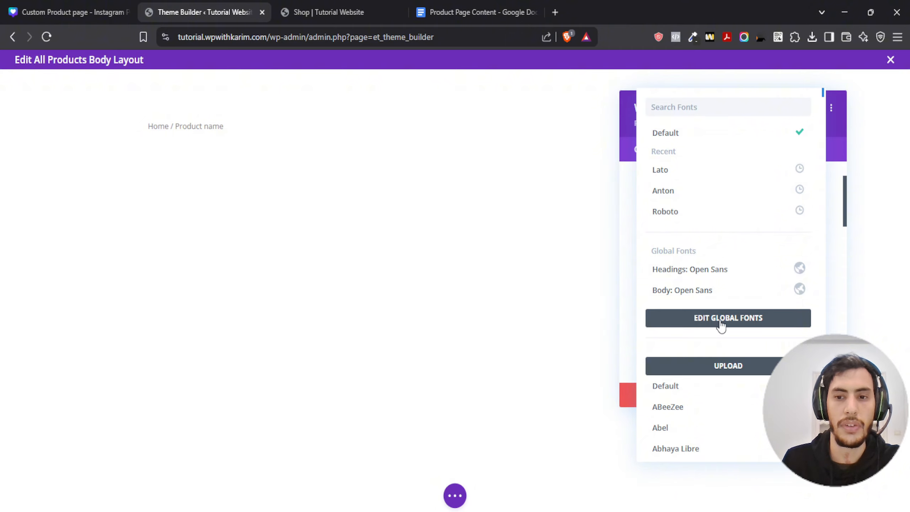
scroll(663, 270, down, 3)
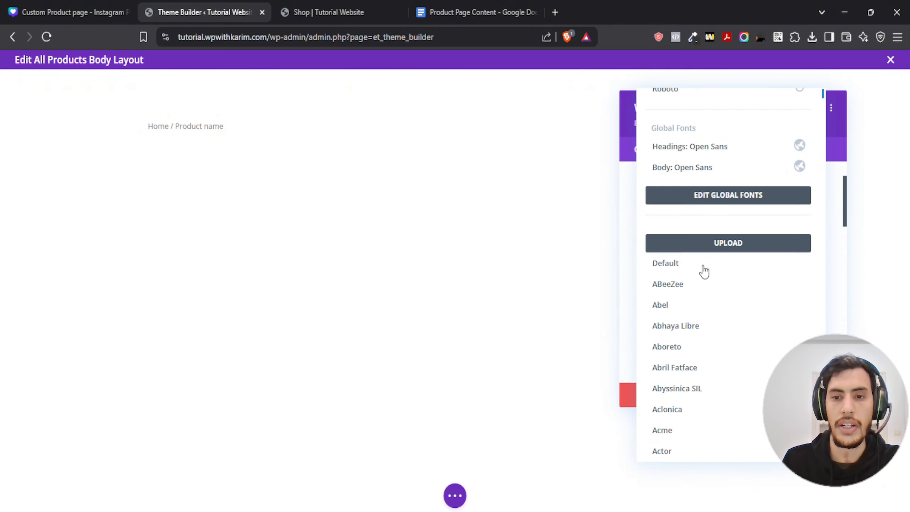
scroll(709, 284, down, 2)
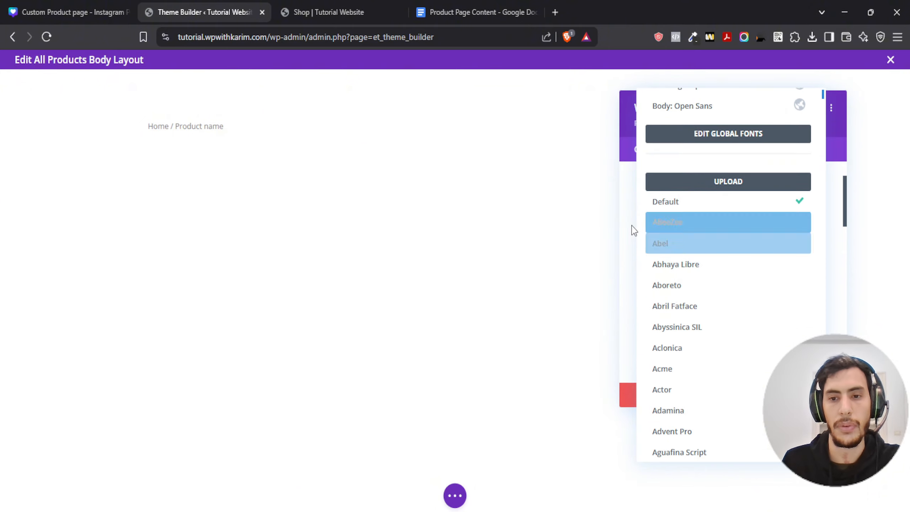
click(623, 195)
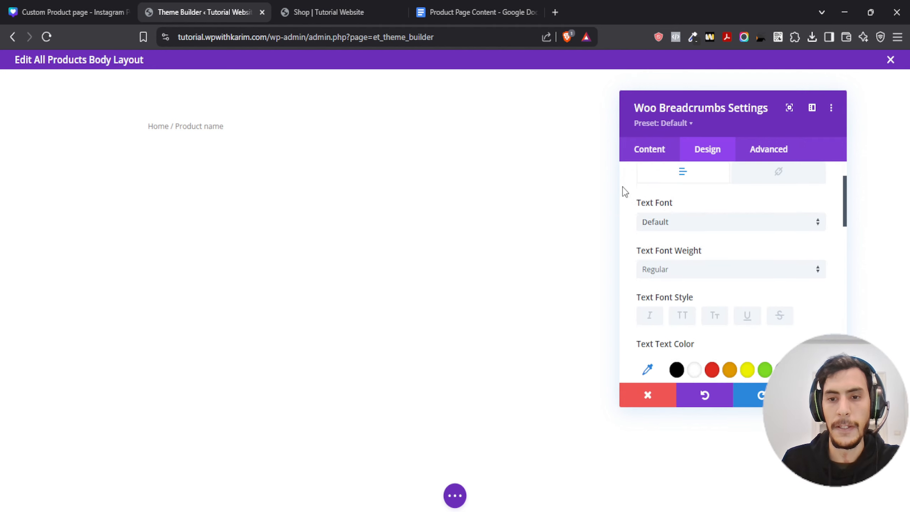
Step: Set the breadcrumbs text color to black and copy the TEXT swatch's hex code from the Canva color sheet
scroll(628, 201, down, 3)
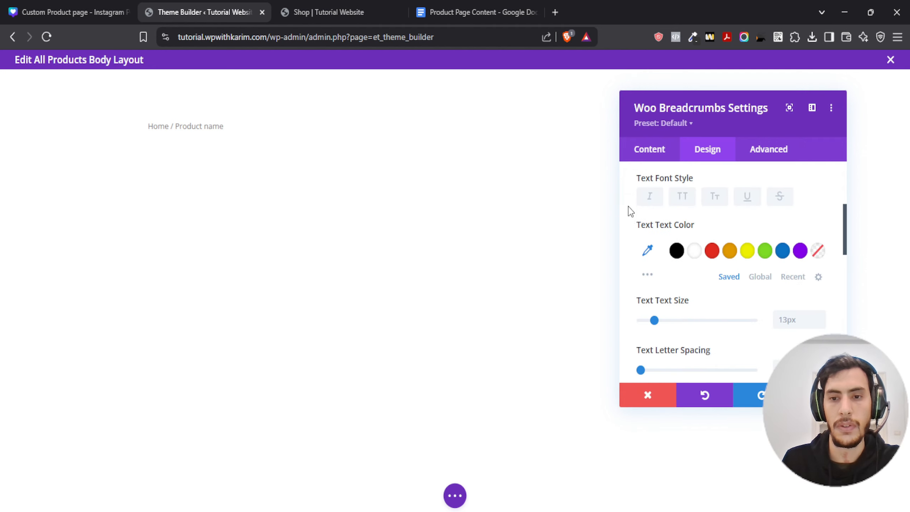
click(677, 250)
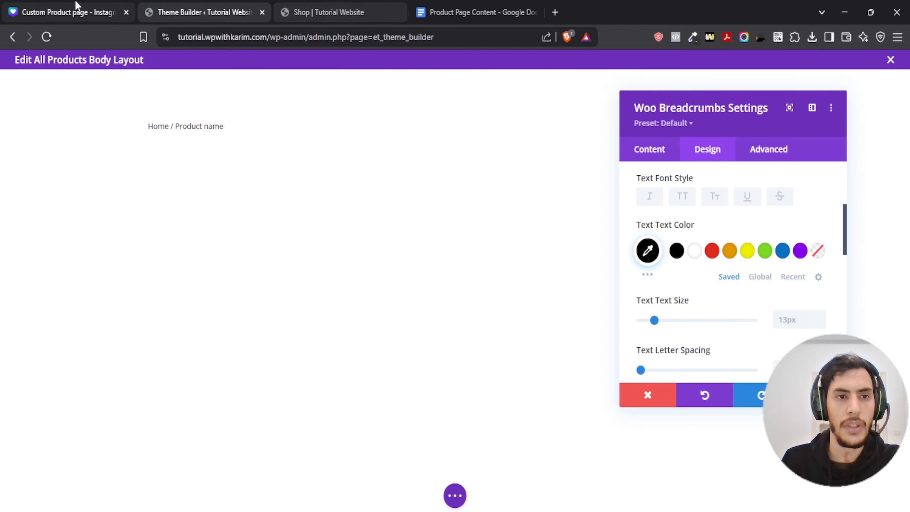
click(74, 11)
scroll(515, 257, up, 10)
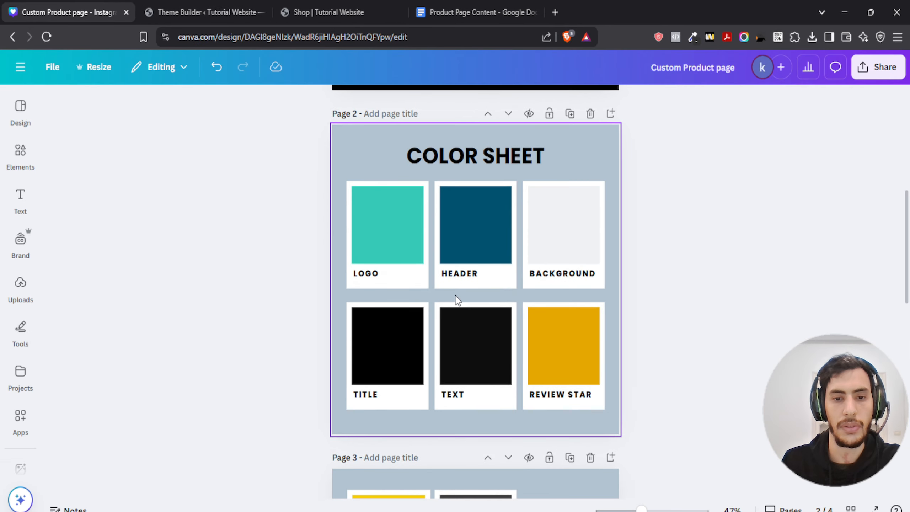
click(468, 236)
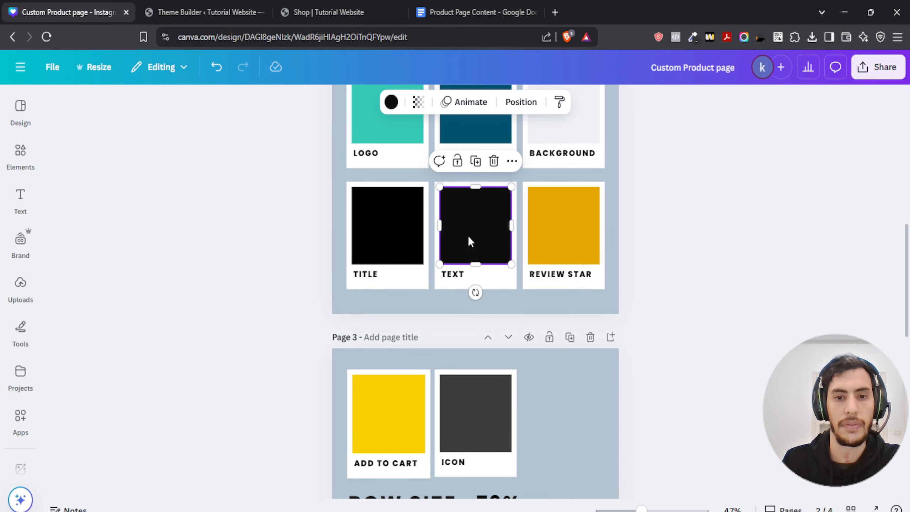
click(391, 102)
click(63, 200)
click(167, 359)
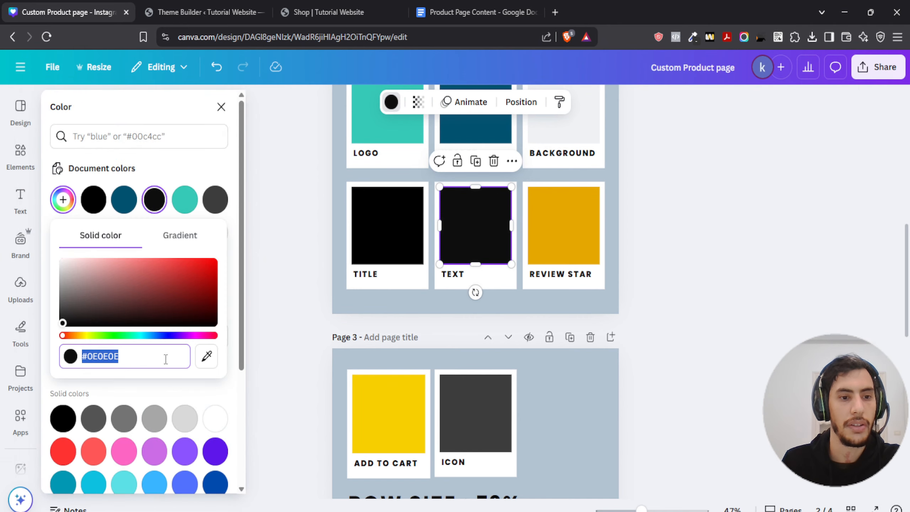
Step: Return to the Divi Theme Builder and set the breadcrumbs text color to #0e0e0e
click(255, 10)
click(648, 251)
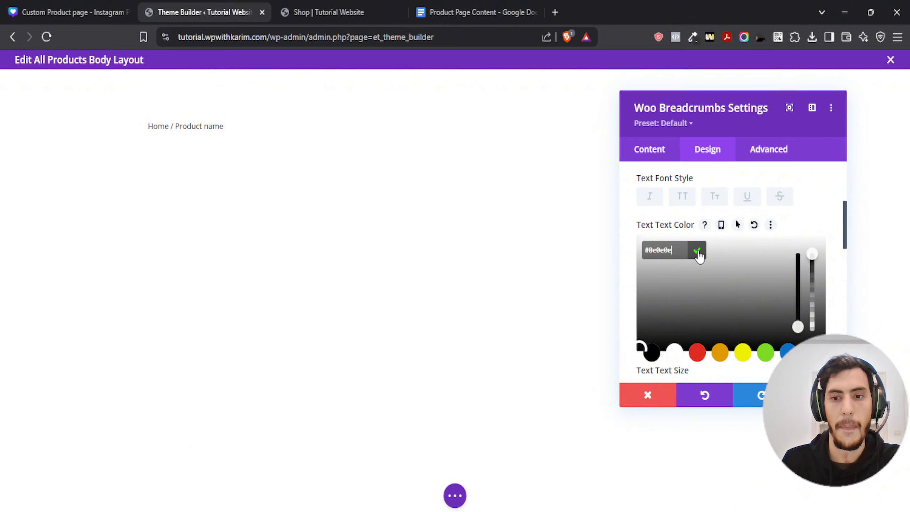
click(699, 251)
Step: Check the body text size in the Canva sheet and set the breadcrumbs text size to 16 px
scroll(674, 272, down, 2)
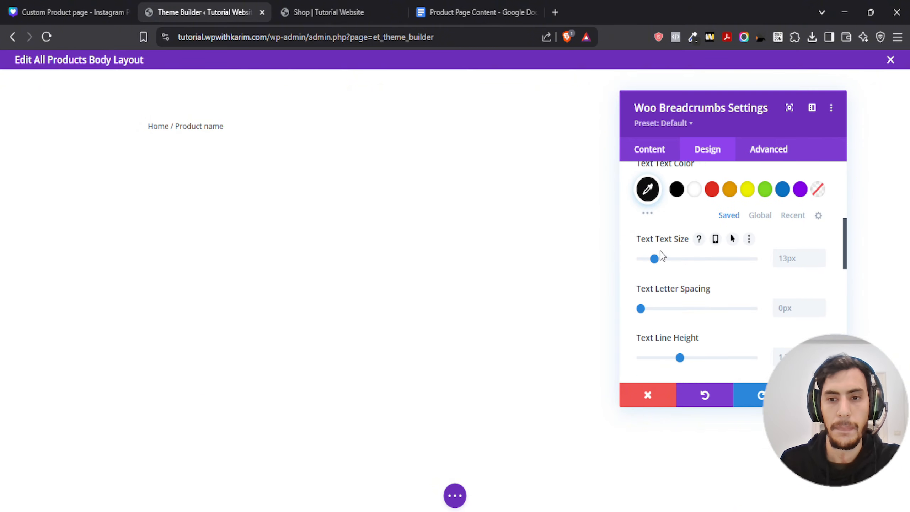
click(84, 11)
scroll(305, 256, up, 9)
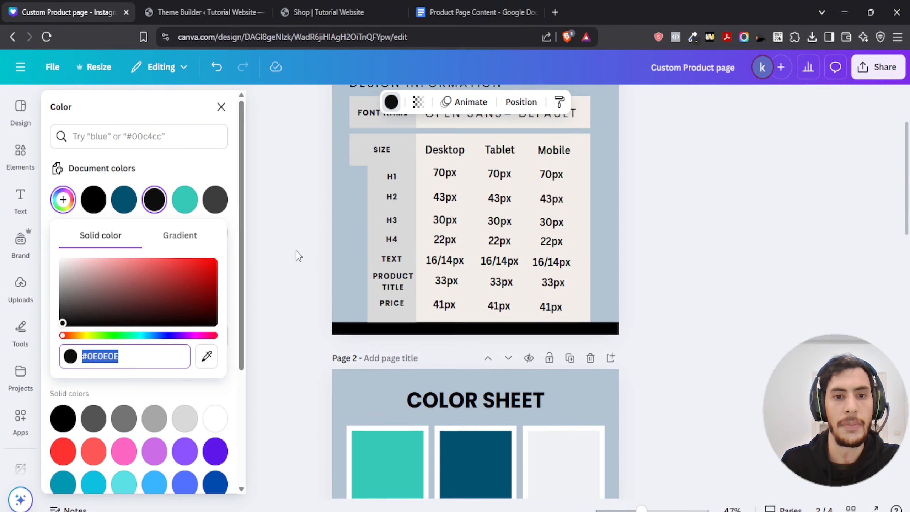
click(295, 246)
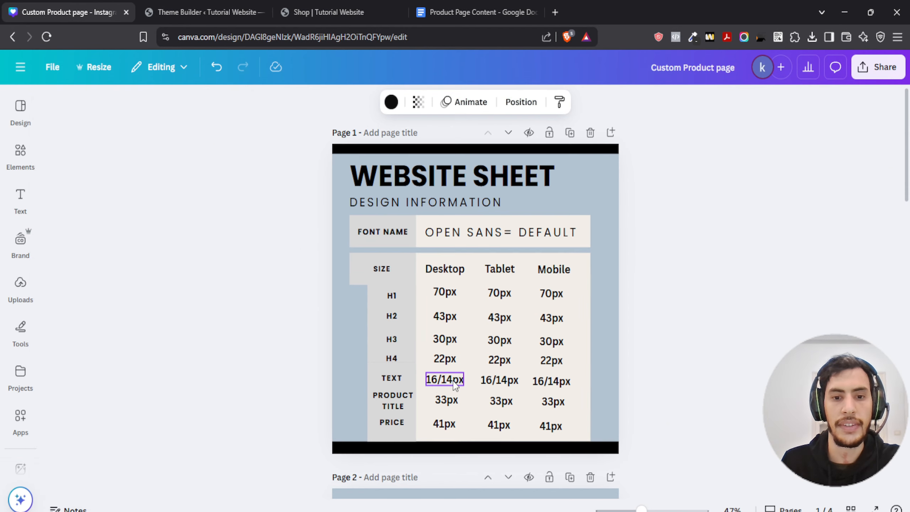
click(287, 12)
click(215, 12)
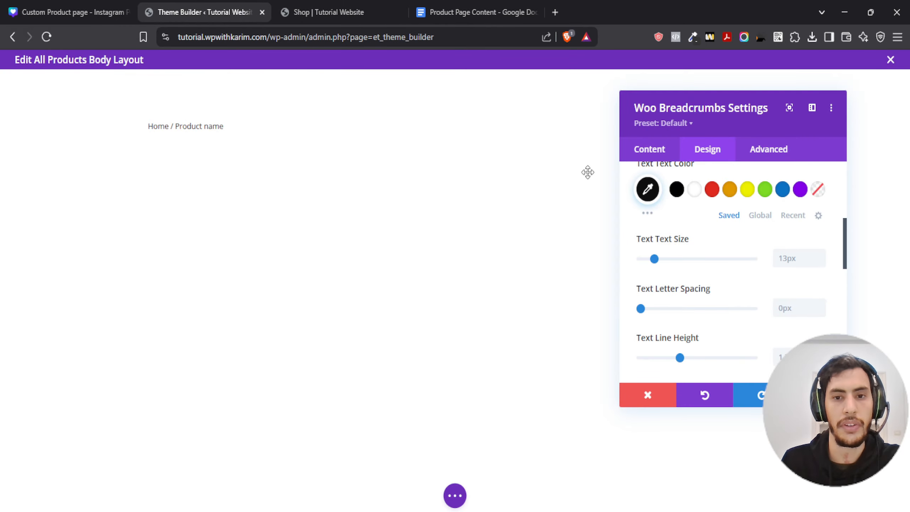
double_click(785, 258)
text(1)
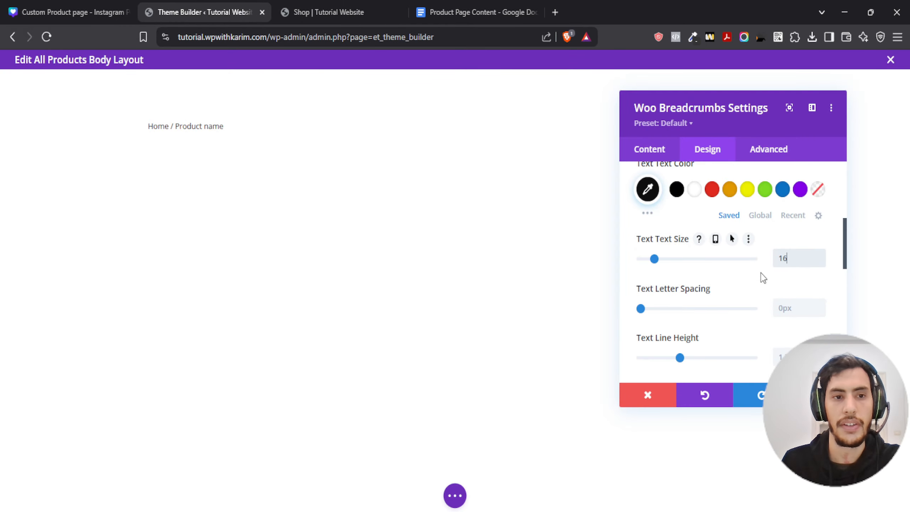
text(6)
click(760, 278)
Step: Set the breadcrumbs text font weight to Semi Bold and save the module settings
scroll(699, 269, up, 5)
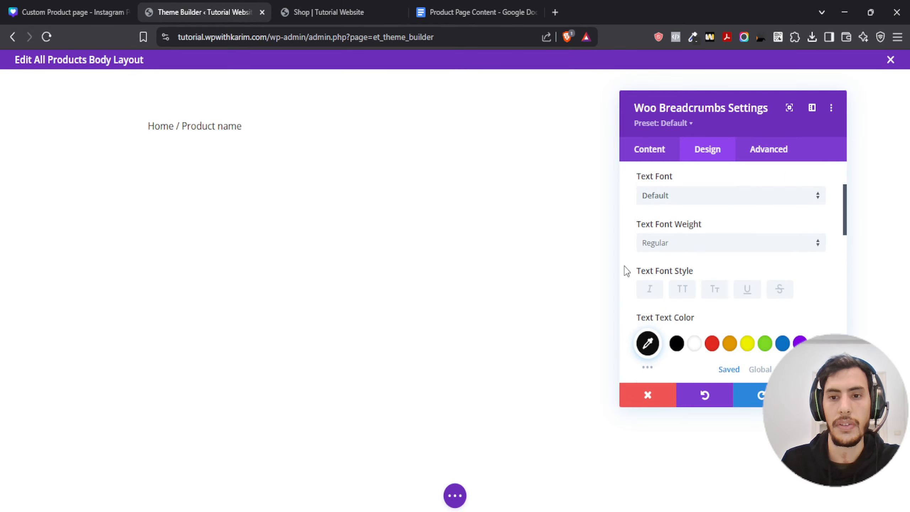
scroll(625, 268, up, 1)
scroll(630, 266, down, 2)
scroll(622, 264, up, 2)
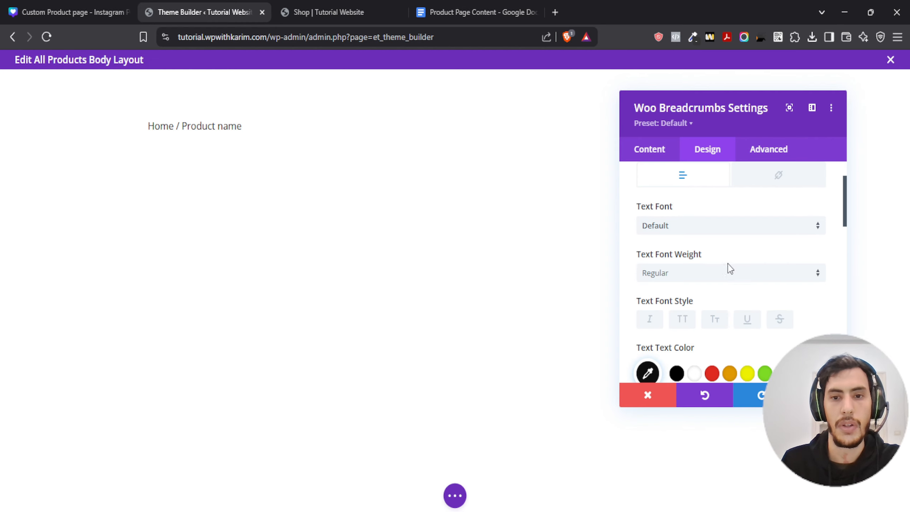
click(671, 274)
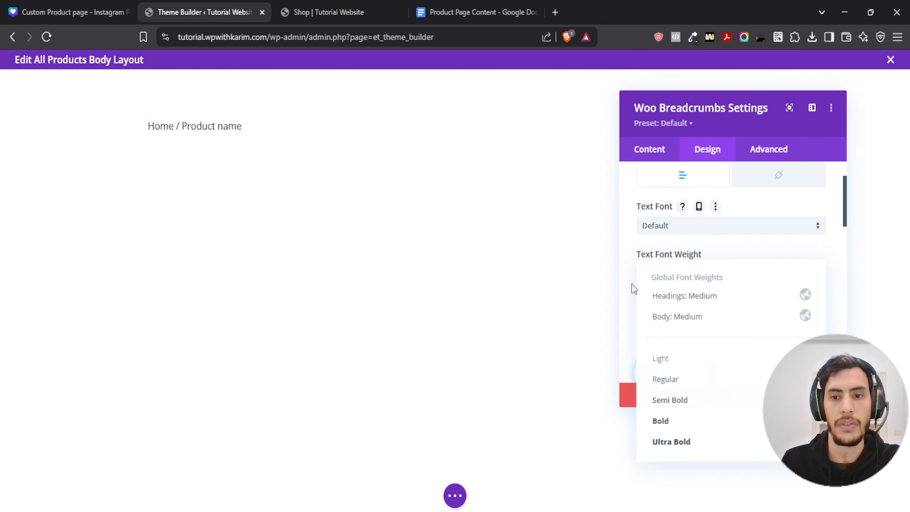
click(680, 406)
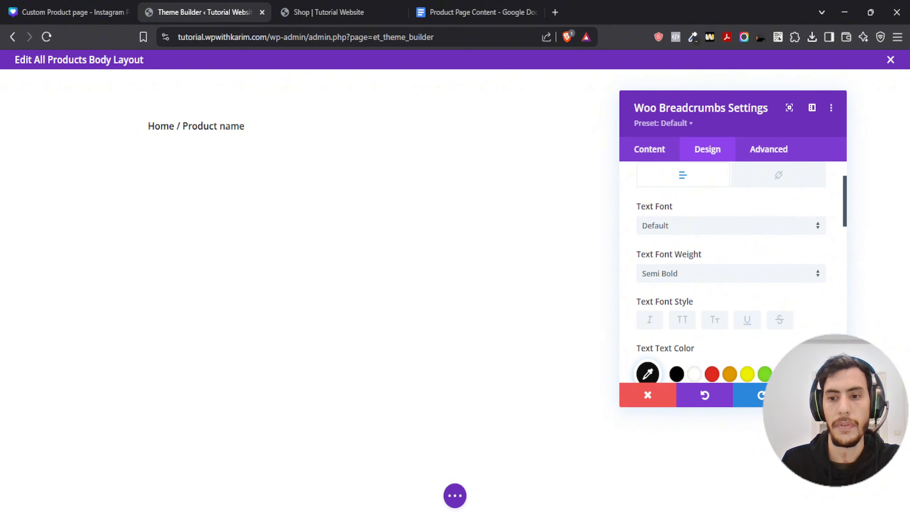
click(819, 395)
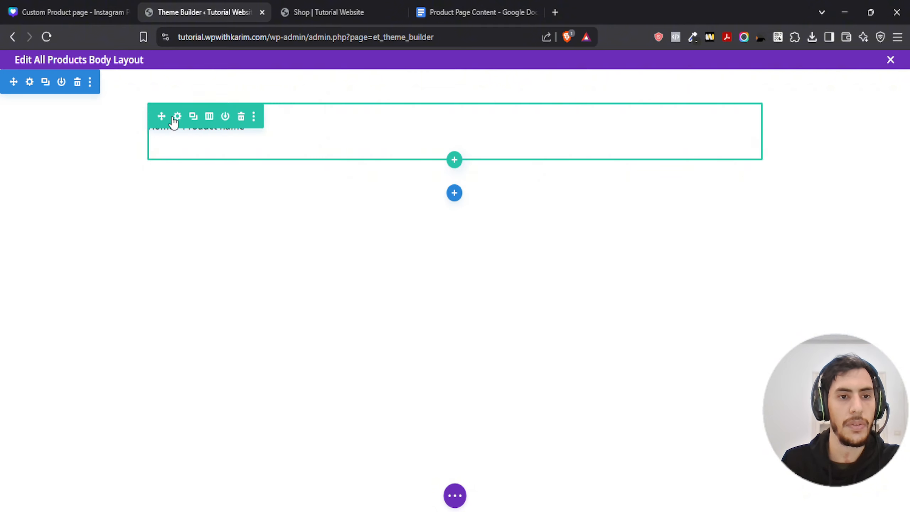
Step: In the breadcrumbs row's sizing settings, set the max width to 100% and the width to 73%
click(177, 117)
click(708, 148)
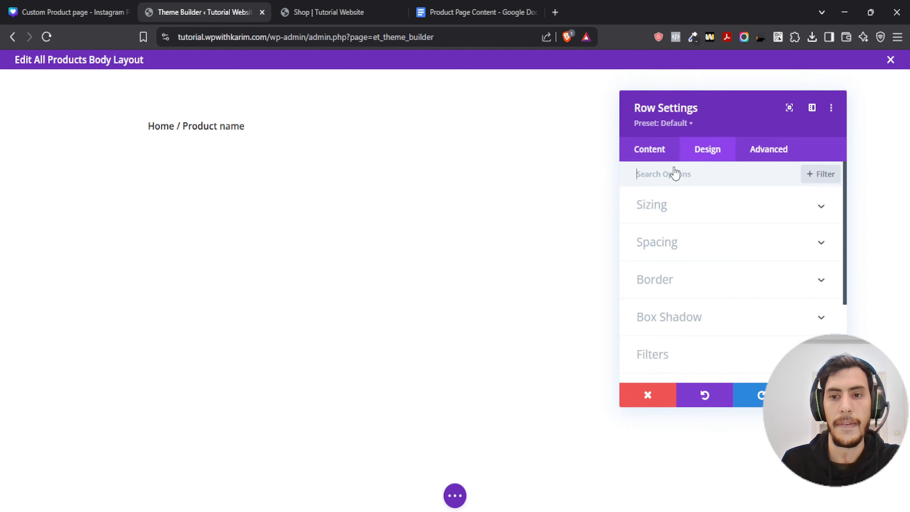
click(675, 206)
scroll(702, 274, down, 2)
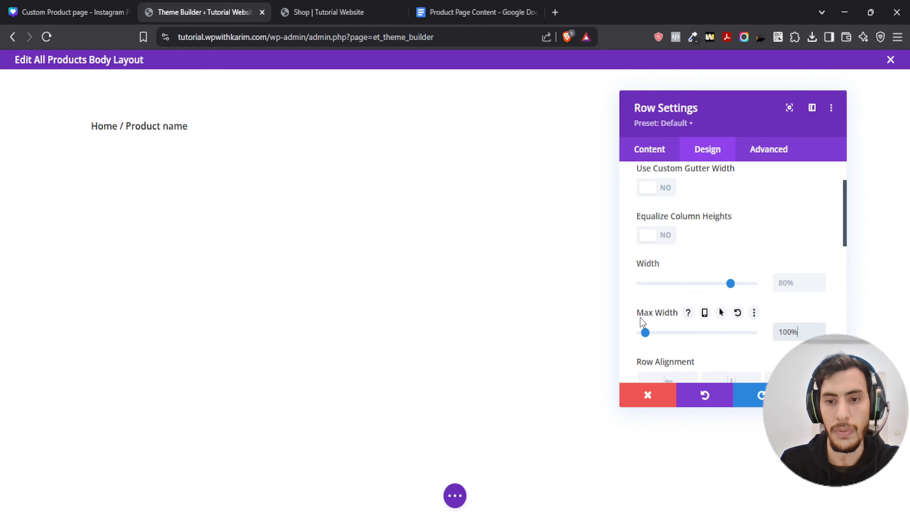
click(793, 276)
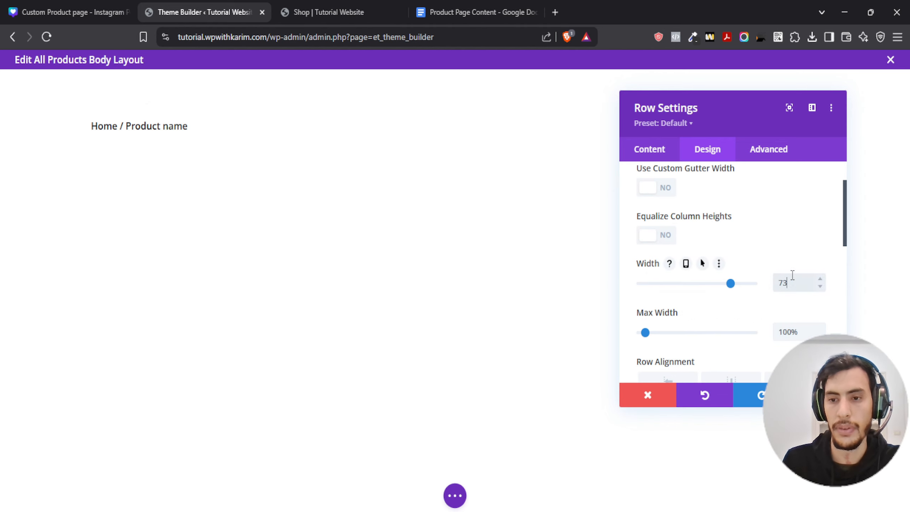
text(73%)
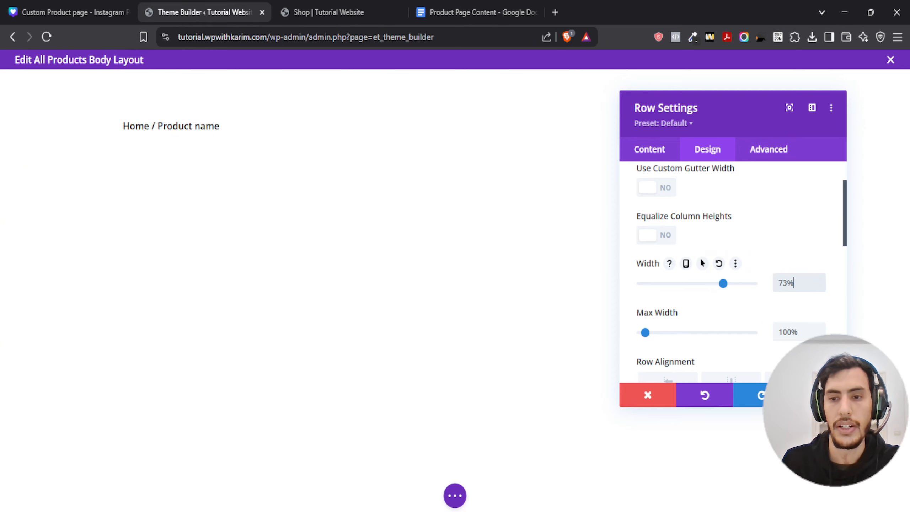
Step: Save the breadcrumbs row settings, and set the bottom margin and bottom padding of its section to 0px
key(Return)
mouse_move(123, 149)
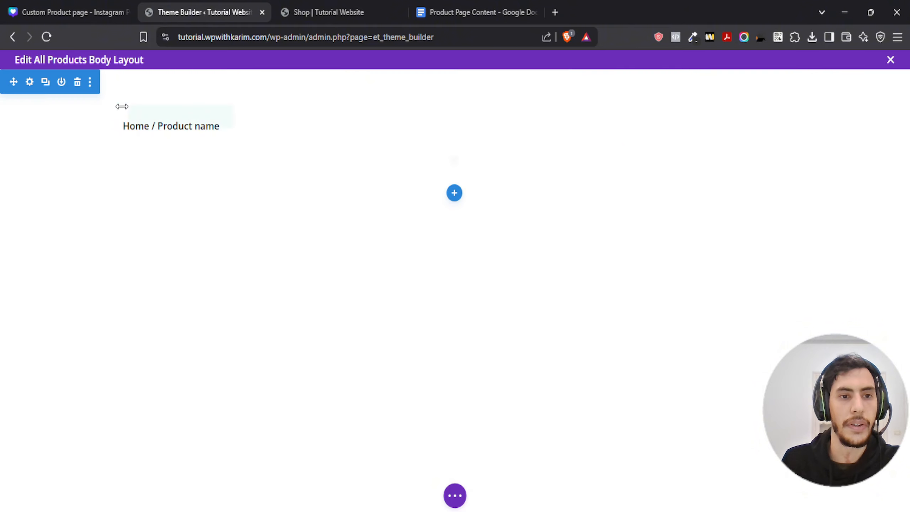
click(29, 82)
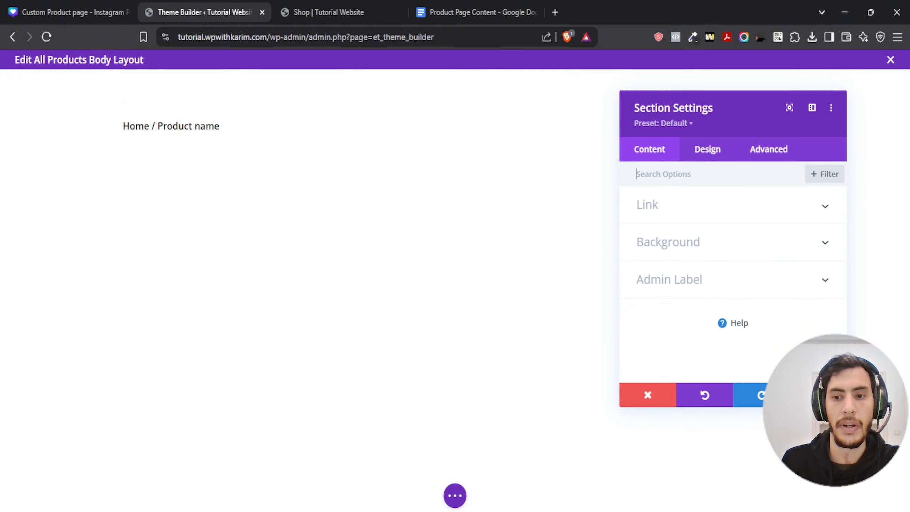
key(Return)
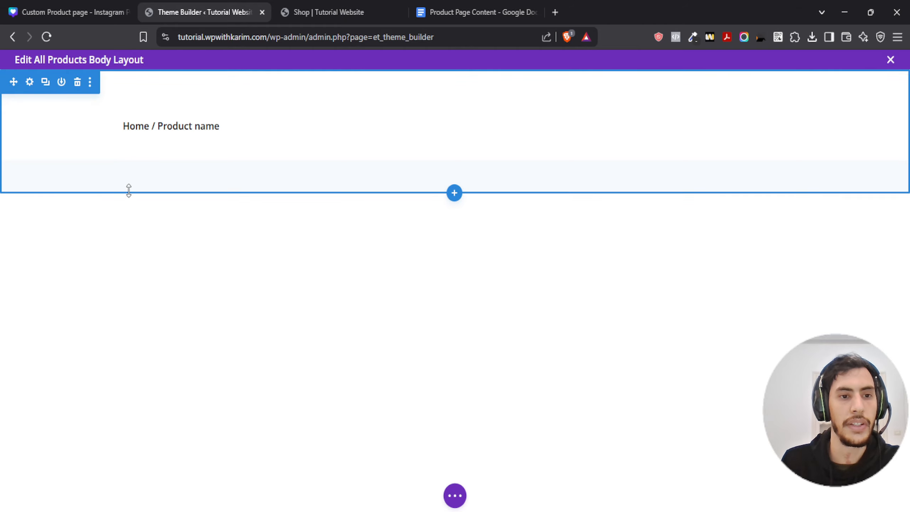
click(29, 82)
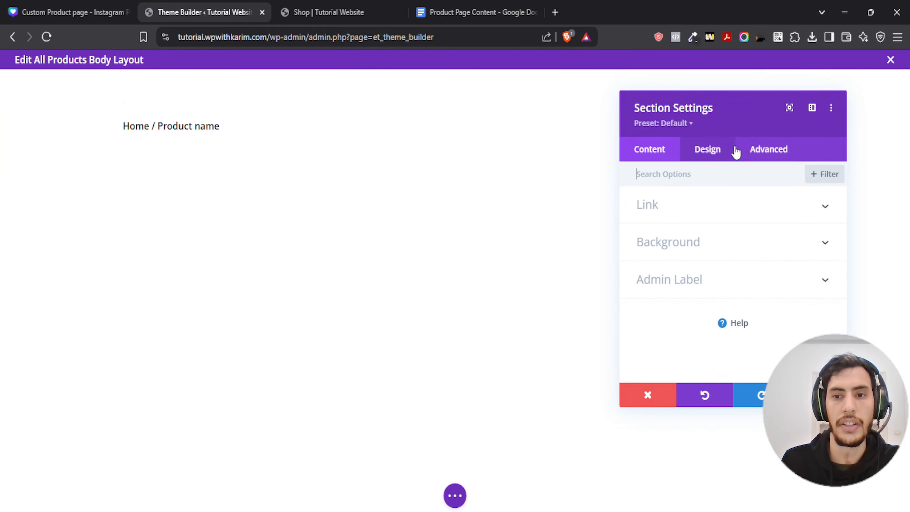
click(723, 152)
click(666, 317)
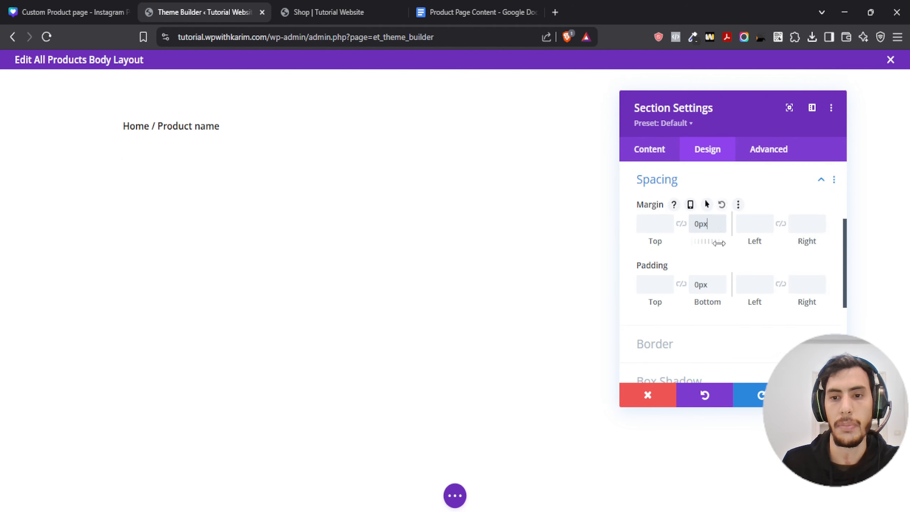
click(758, 394)
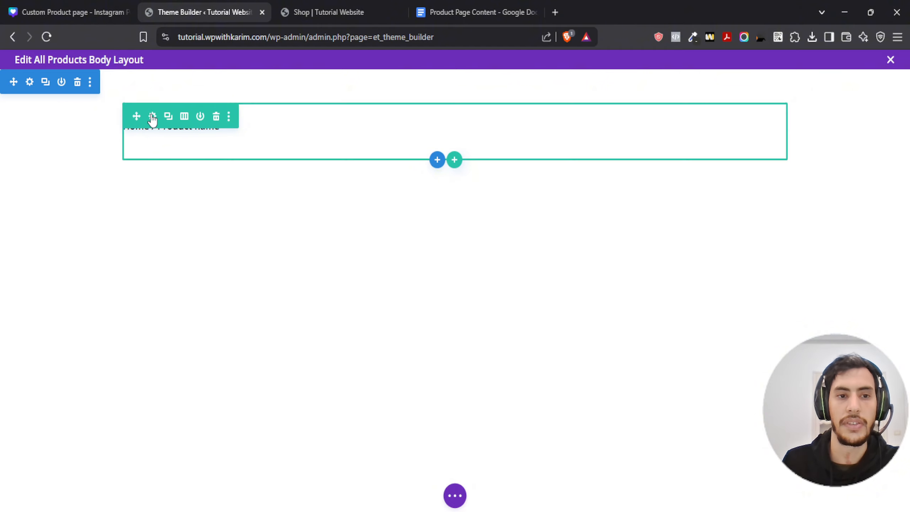
Step: Set the breadcrumbs row's bottom margin and bottom padding to 0px and save the row settings
click(152, 118)
click(726, 154)
click(671, 248)
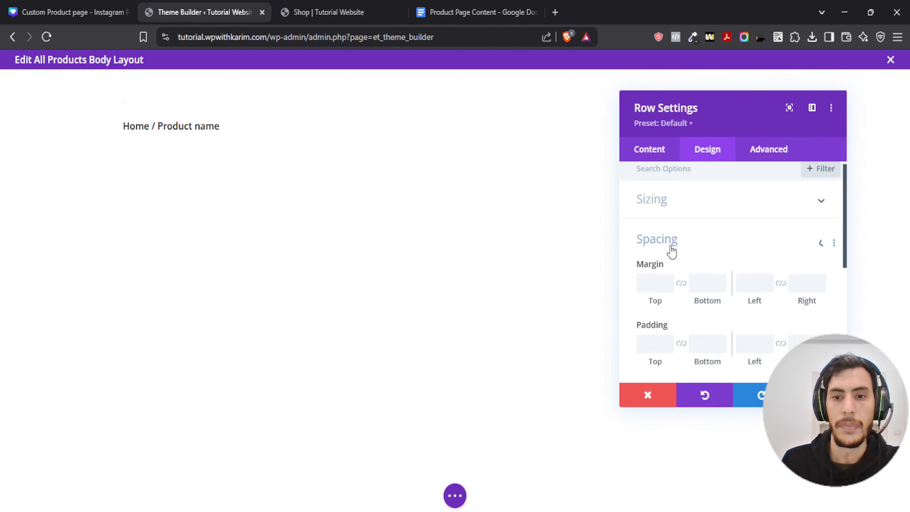
click(704, 287)
click(707, 222)
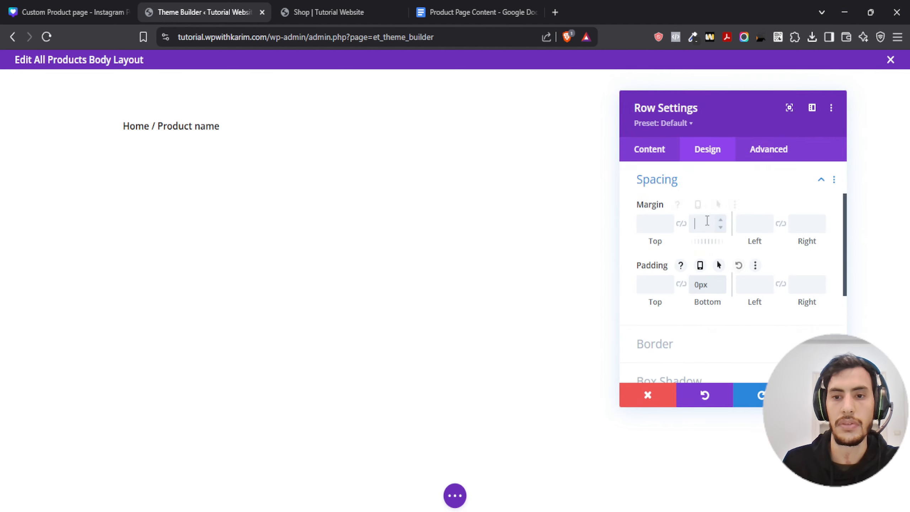
text(0)
click(819, 395)
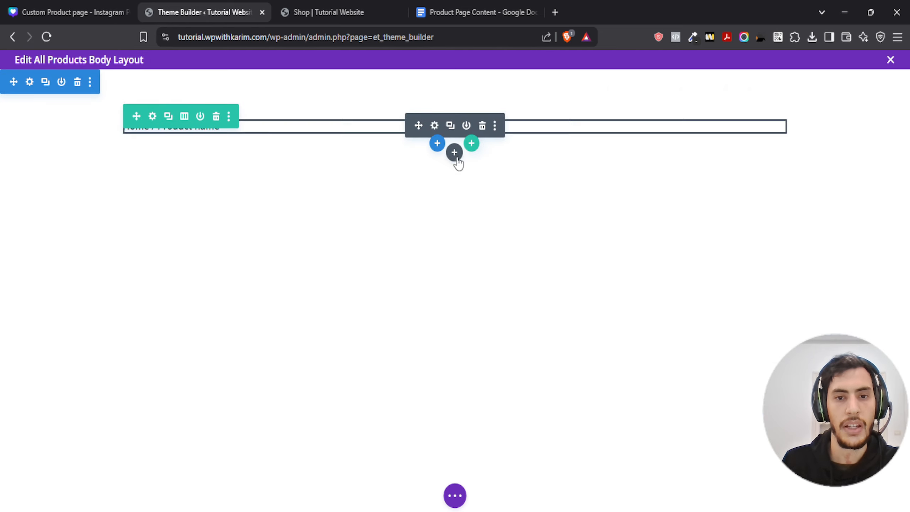
Step: Insert a specialty section below the breadcrumbs with a half-width module column beside a half-width row column, without adding an inner row
click(437, 143)
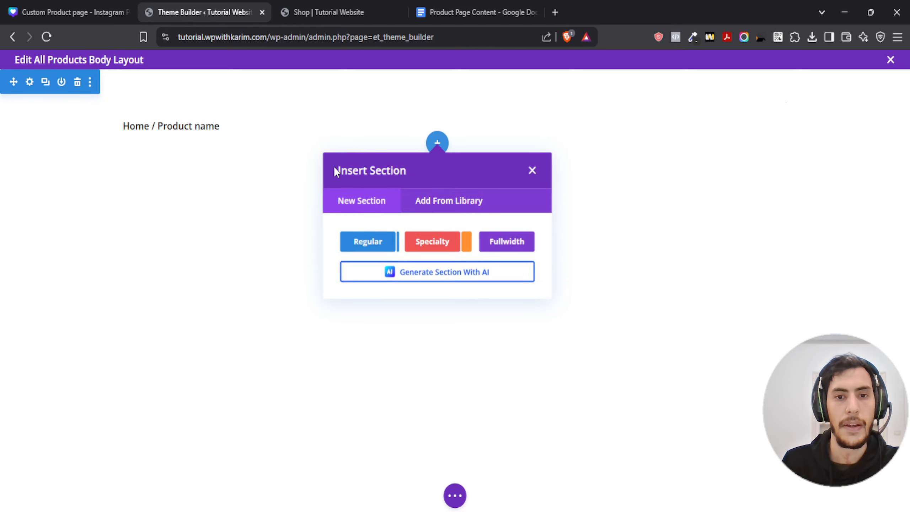
click(436, 248)
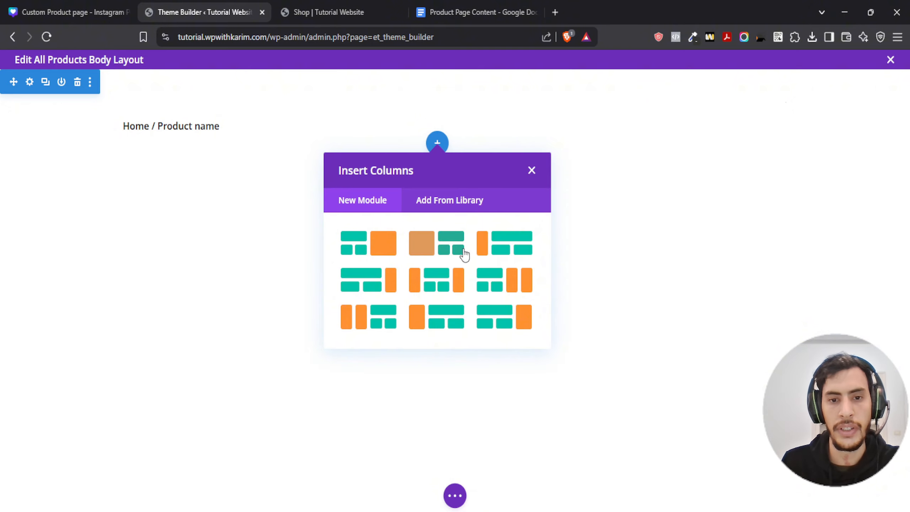
click(427, 250)
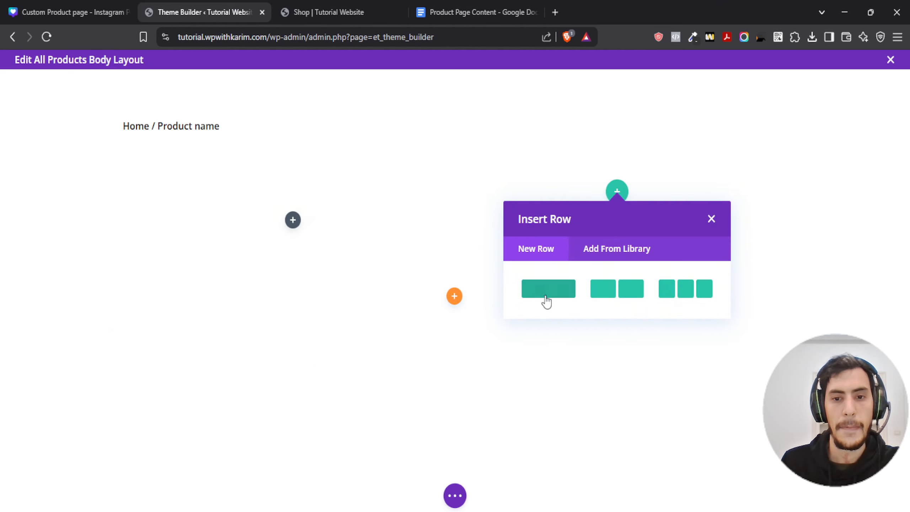
click(712, 220)
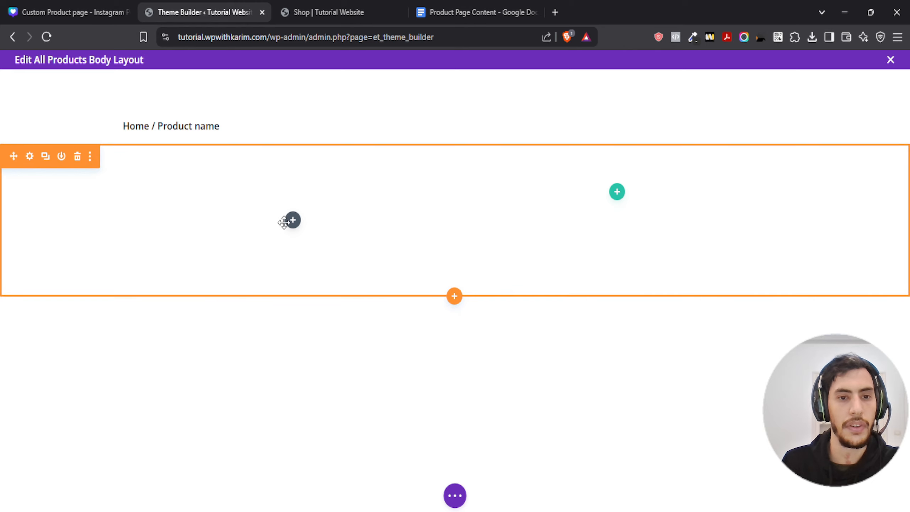
Step: Set the specialty section's inner max width to 100% and inner width to 73%, and save the section settings
click(30, 157)
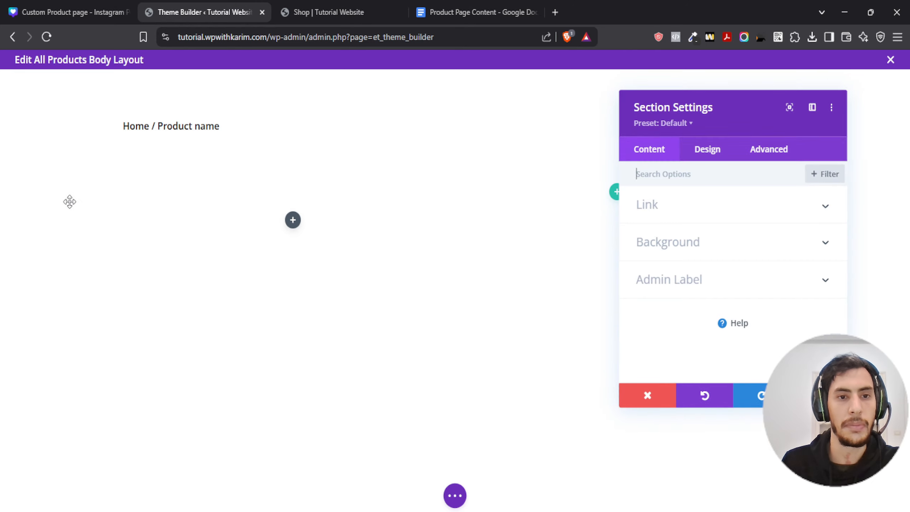
click(701, 153)
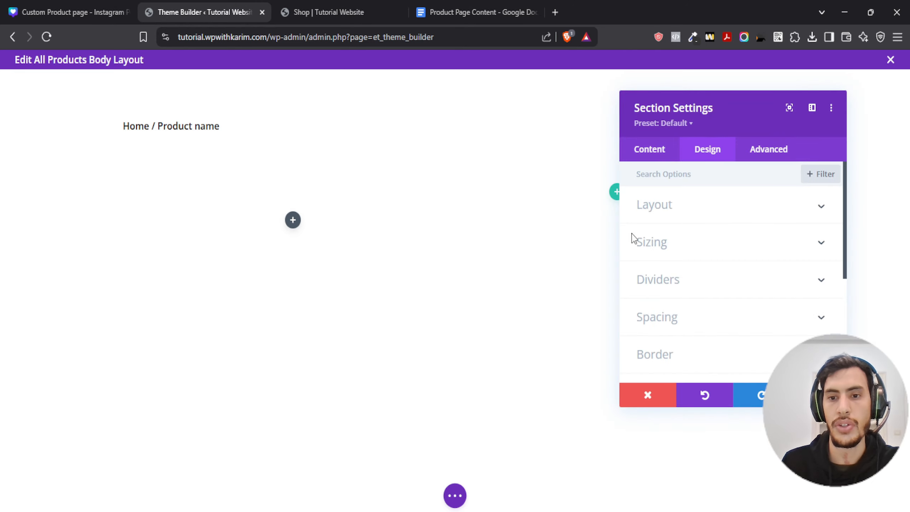
click(658, 247)
scroll(673, 217, down, 7)
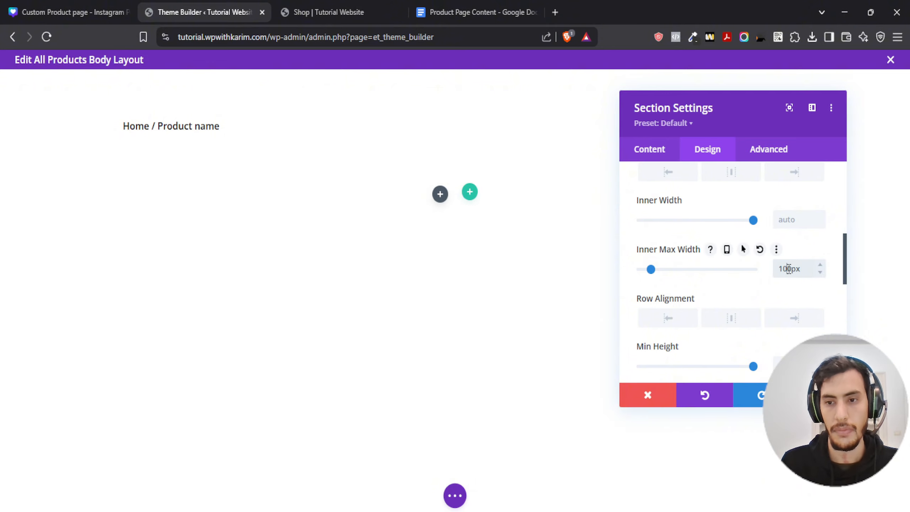
double_click(797, 268)
text(1)
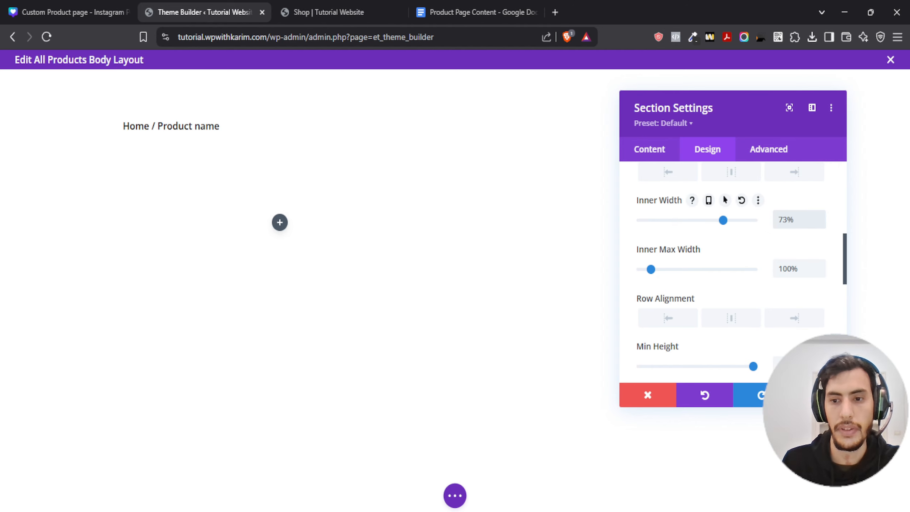
key(Return)
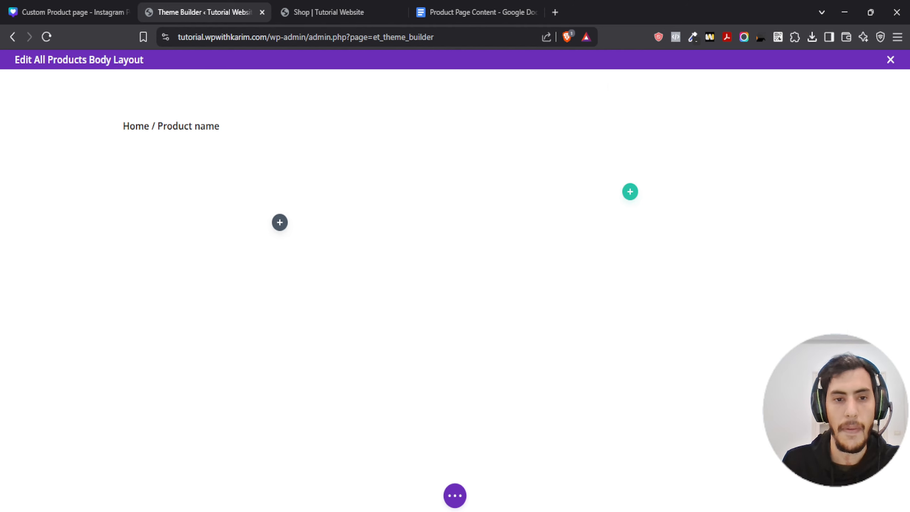
Step: Add a Woo Product Images module to the specialty section's module column
click(280, 223)
text(image)
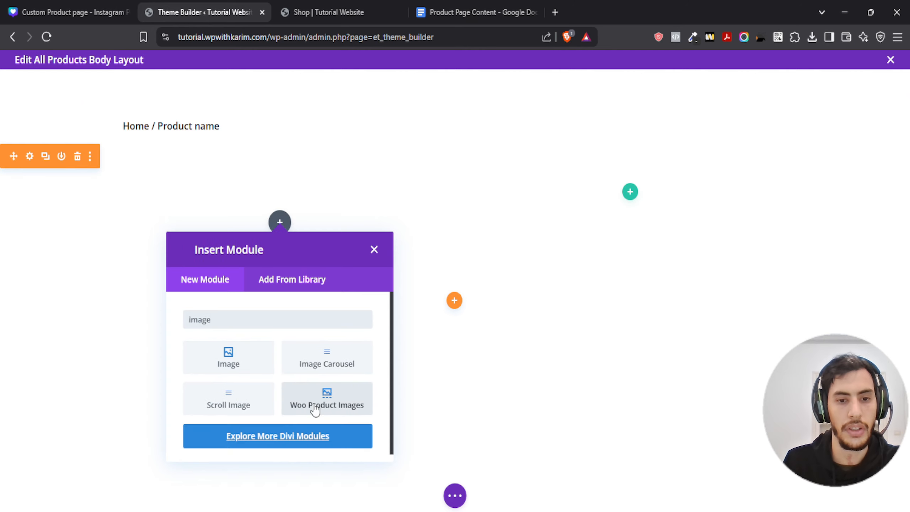
click(315, 409)
Step: Turn off the sale badge in the product images module, check the gallery preview and save the module settings
click(661, 293)
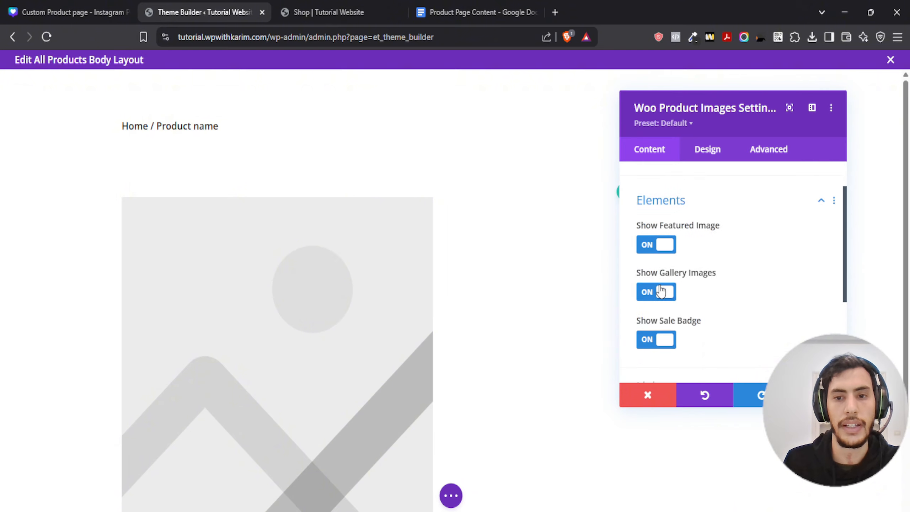
scroll(692, 293, down, 1)
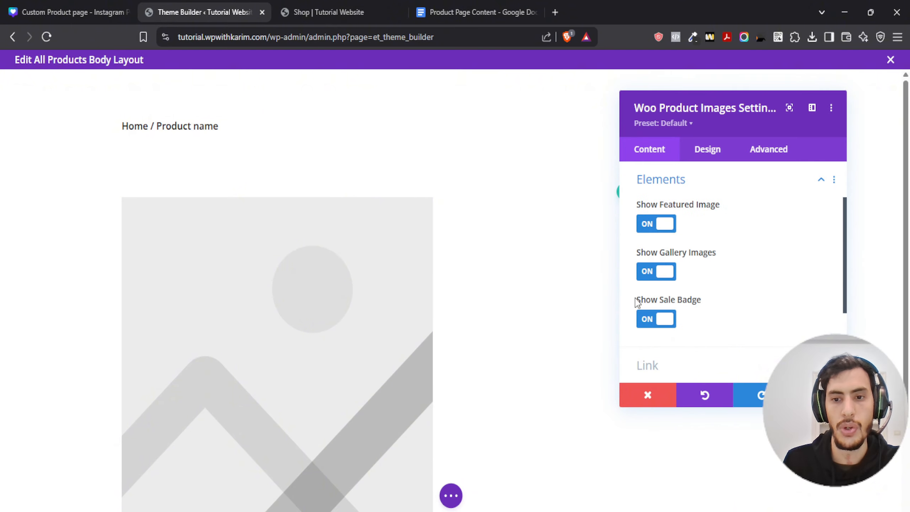
scroll(699, 309, down, 3)
click(666, 258)
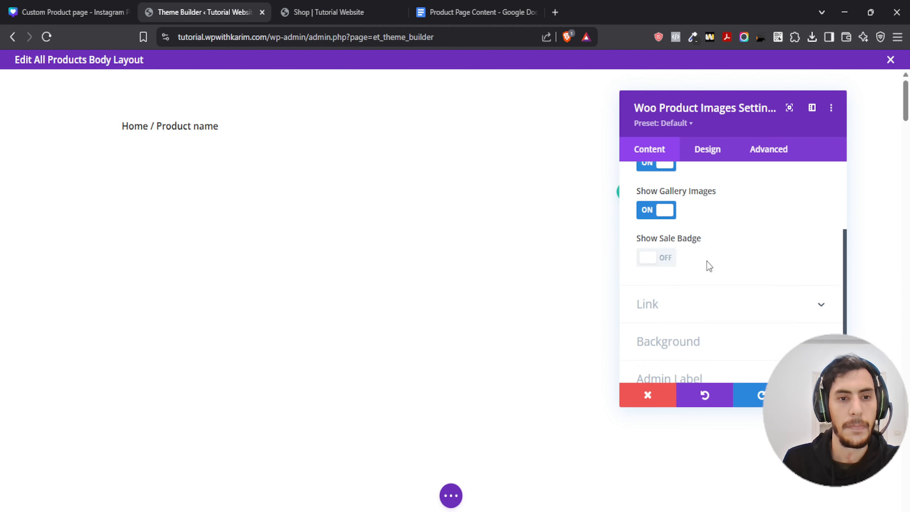
scroll(469, 220, down, 3)
scroll(478, 229, down, 4)
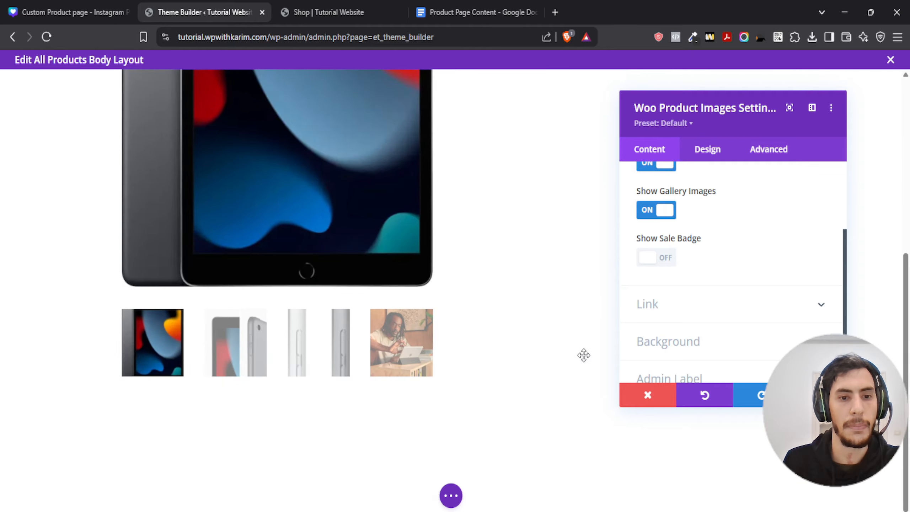
scroll(443, 242, up, 7)
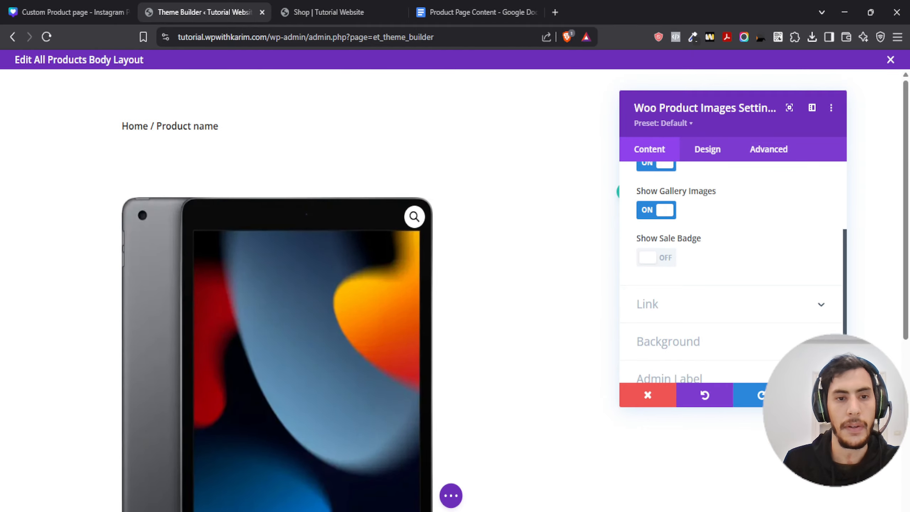
click(819, 395)
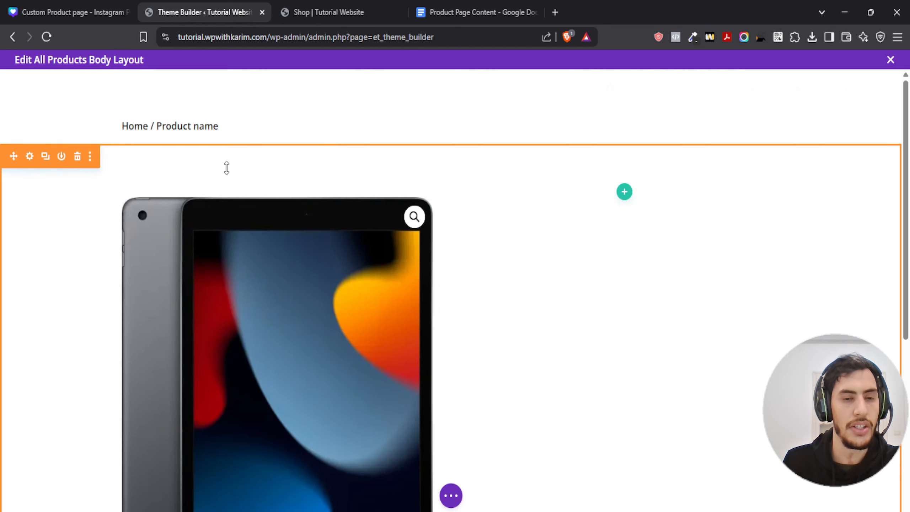
Step: Set the specialty section's top margin and top padding to 0px and save the section settings
click(30, 156)
click(706, 160)
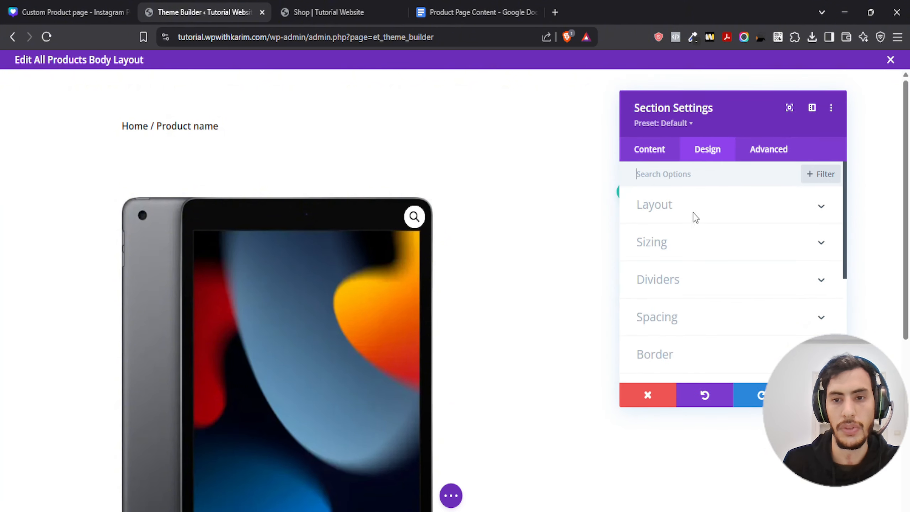
click(674, 317)
click(644, 226)
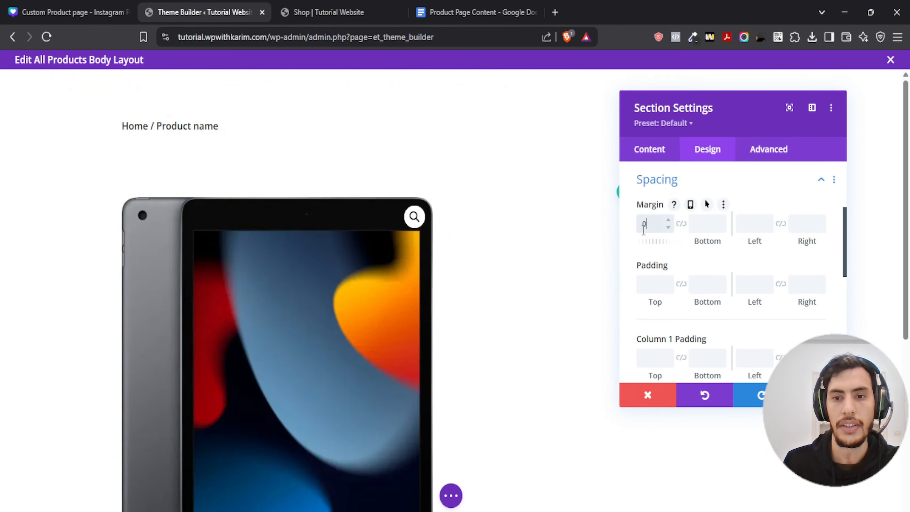
text(0px)
click(654, 284)
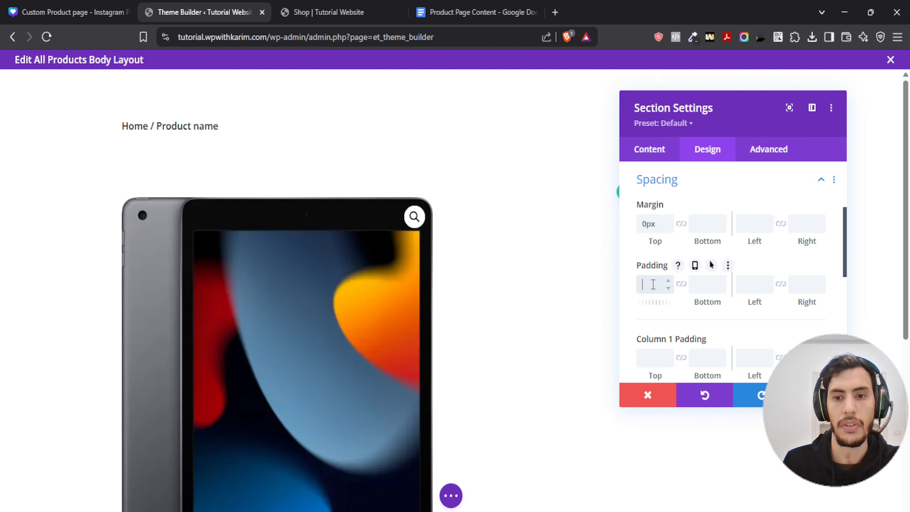
text(0px)
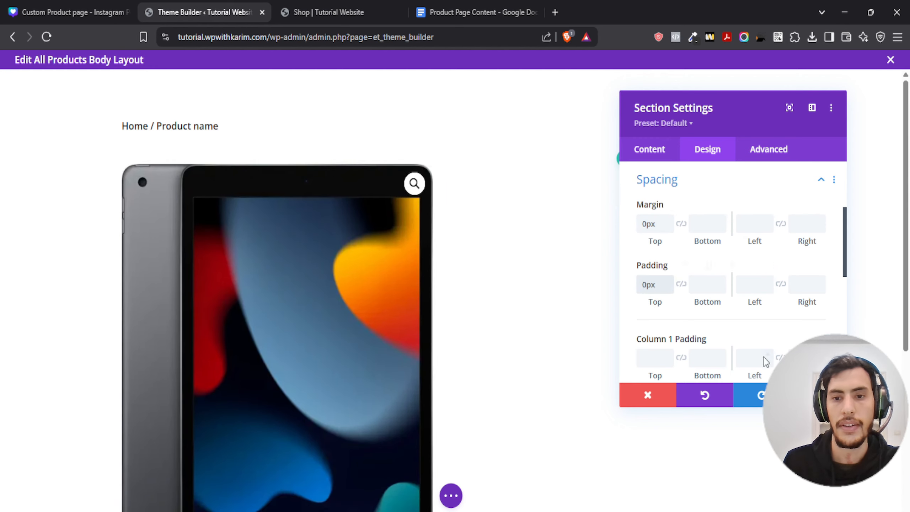
scroll(750, 323, down, 3)
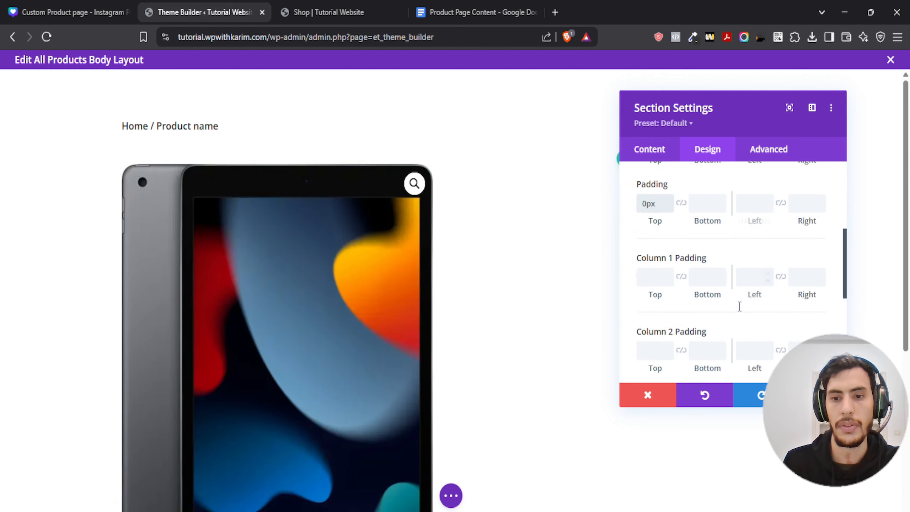
click(819, 394)
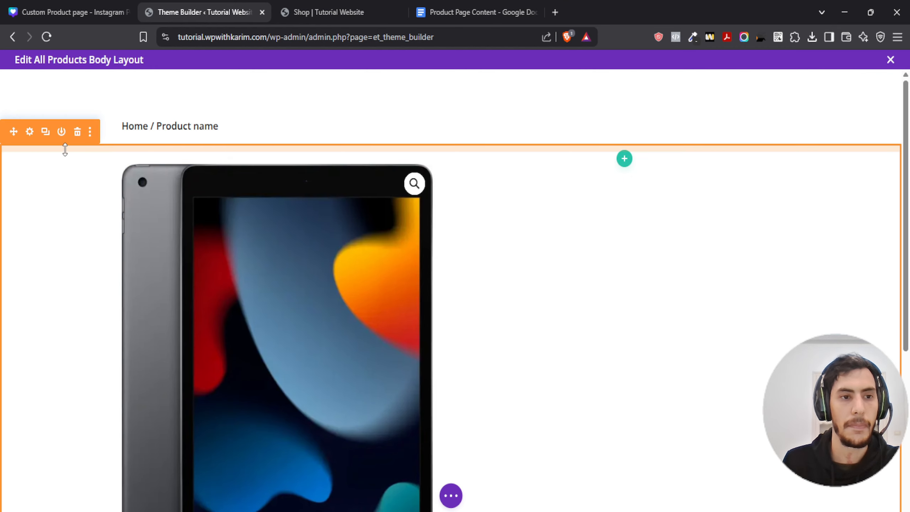
Step: Set the top padding of both column 1 and column 2 in the specialty section to 0px and save
click(30, 132)
click(708, 150)
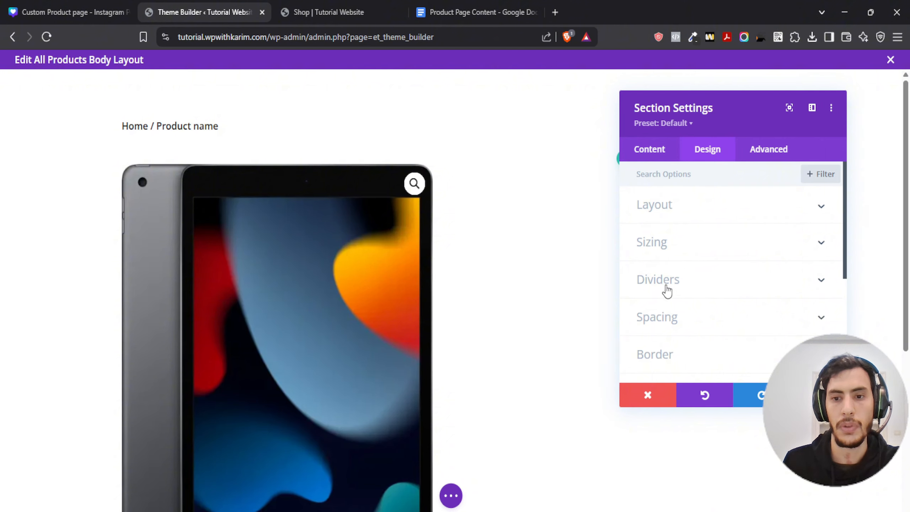
click(672, 323)
scroll(676, 277, down, 5)
click(646, 240)
text(0)
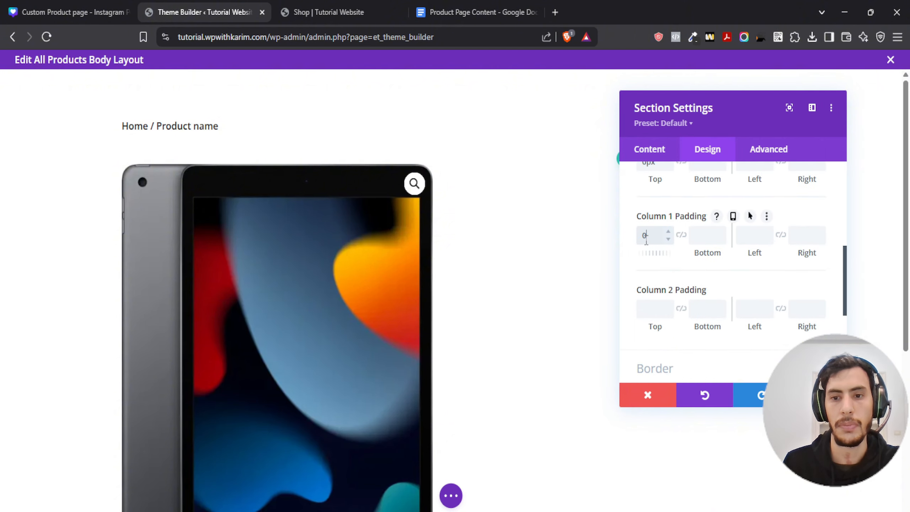
click(648, 312)
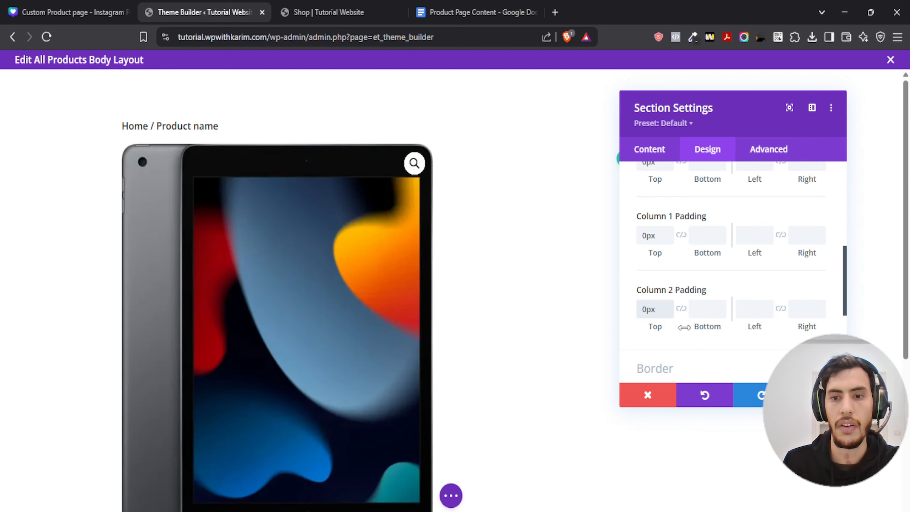
scroll(663, 291, down, 2)
click(819, 395)
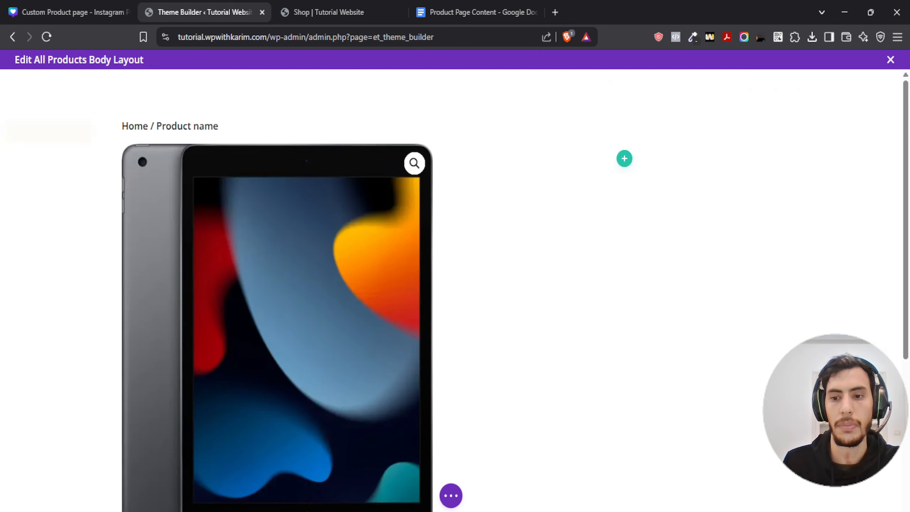
Step: Insert a single-column row in the empty column beside the product gallery and add a Text module to it
click(624, 160)
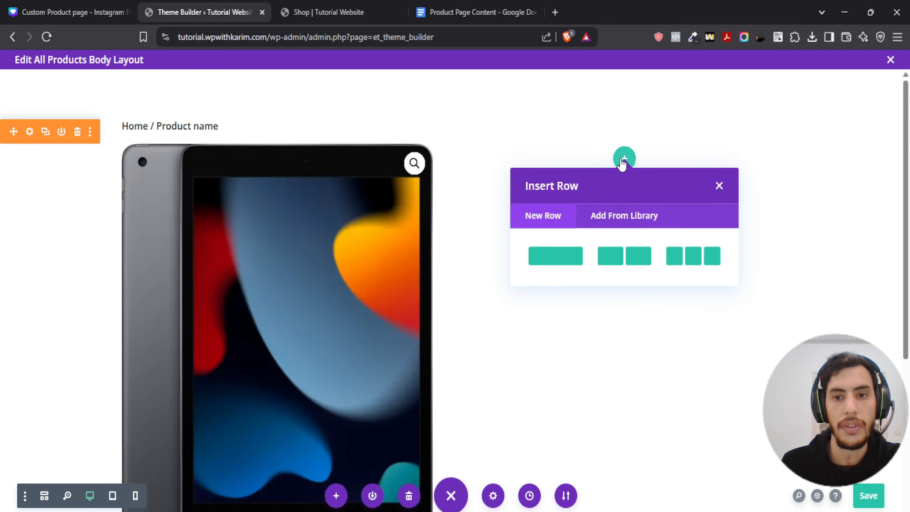
click(554, 265)
text(text)
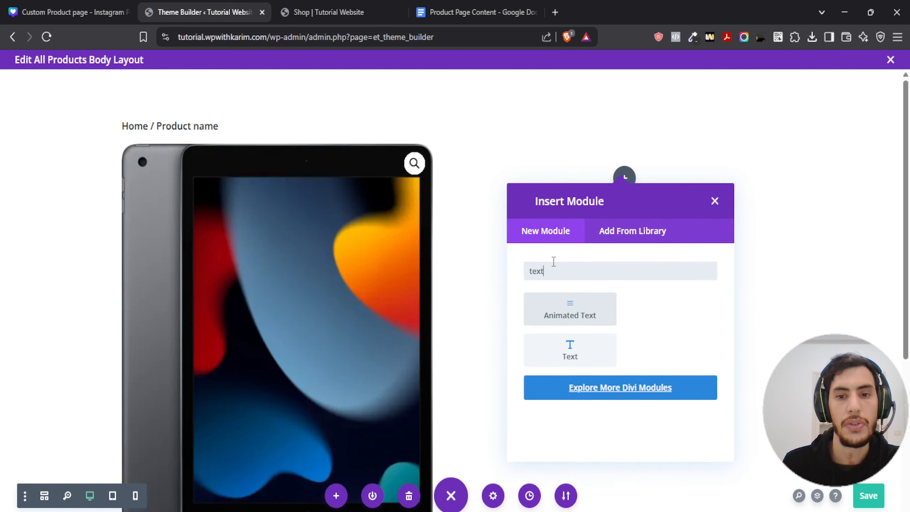
click(673, 306)
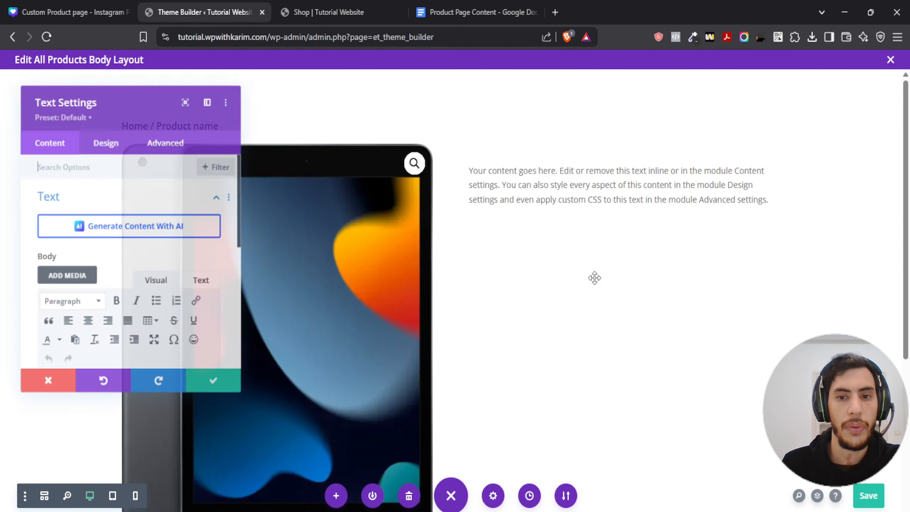
Step: Fill the Text module's body with the dynamic Post Categories content, set its category type to Brands and save the module
scroll(144, 251, down, 3)
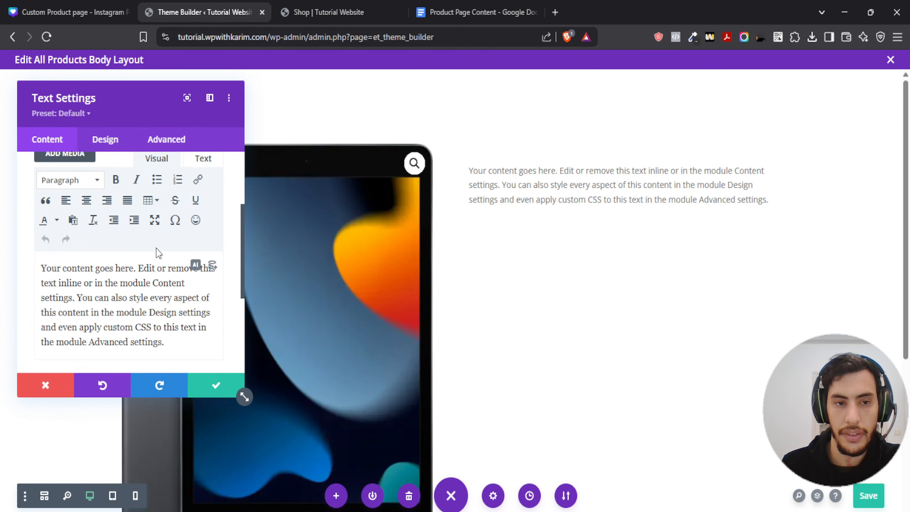
click(212, 266)
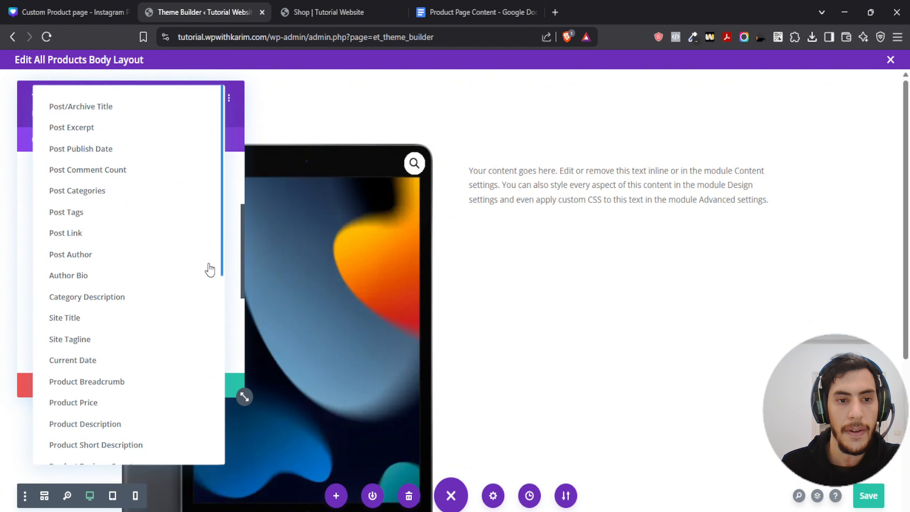
click(85, 198)
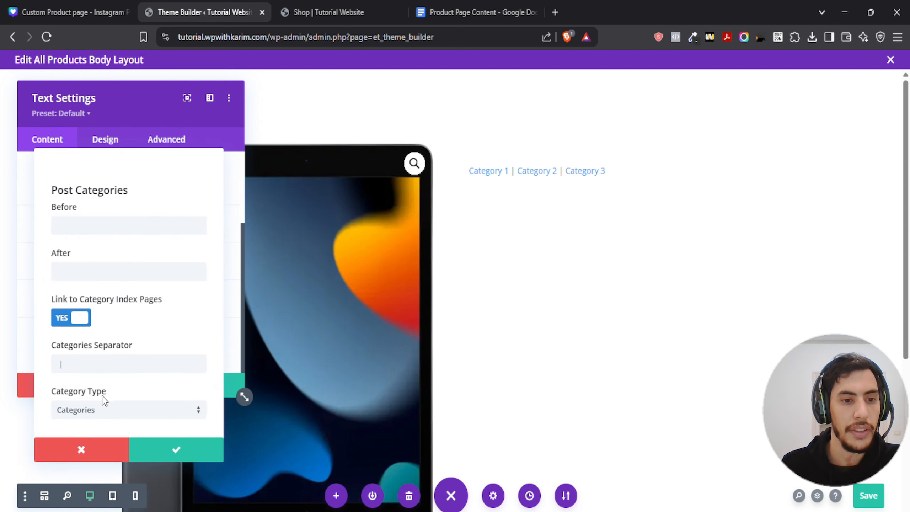
click(93, 416)
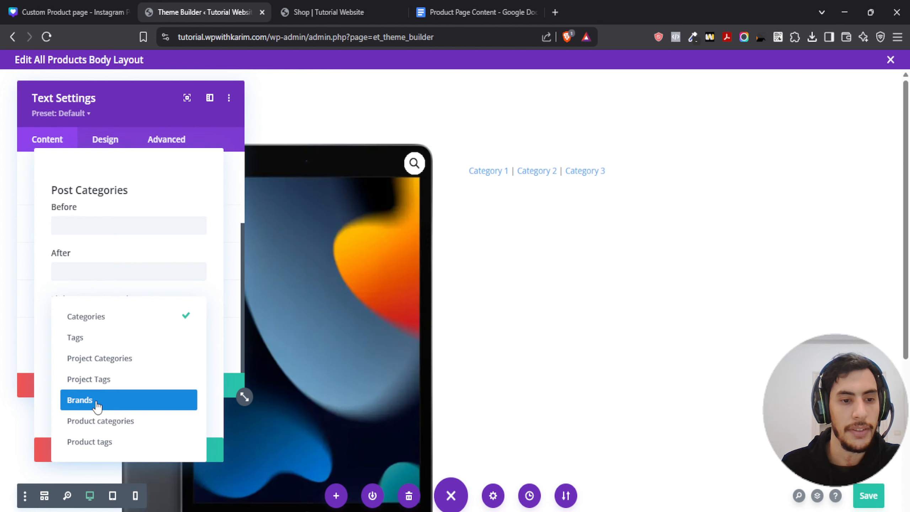
click(97, 407)
click(177, 451)
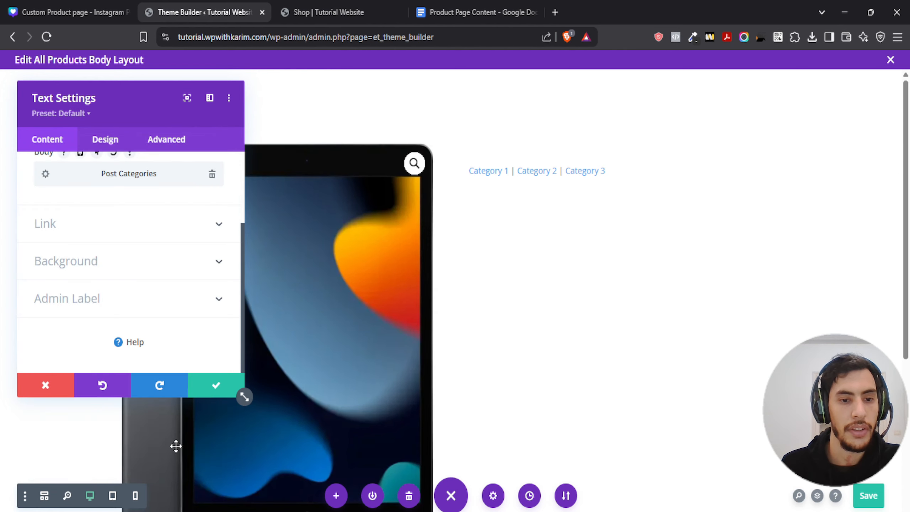
scroll(143, 304, up, 5)
scroll(133, 298, down, 3)
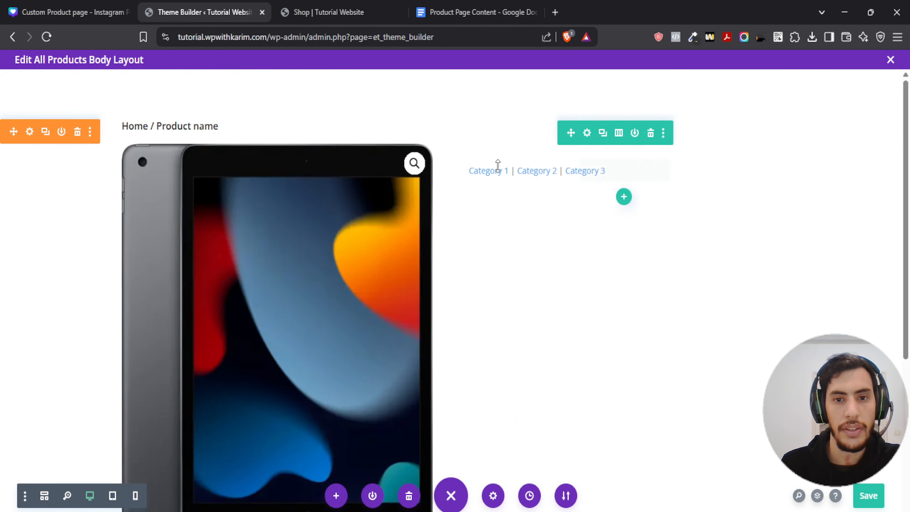
Step: Set the top and bottom margin and padding of the row holding the brand text to 0px and save the row
click(587, 133)
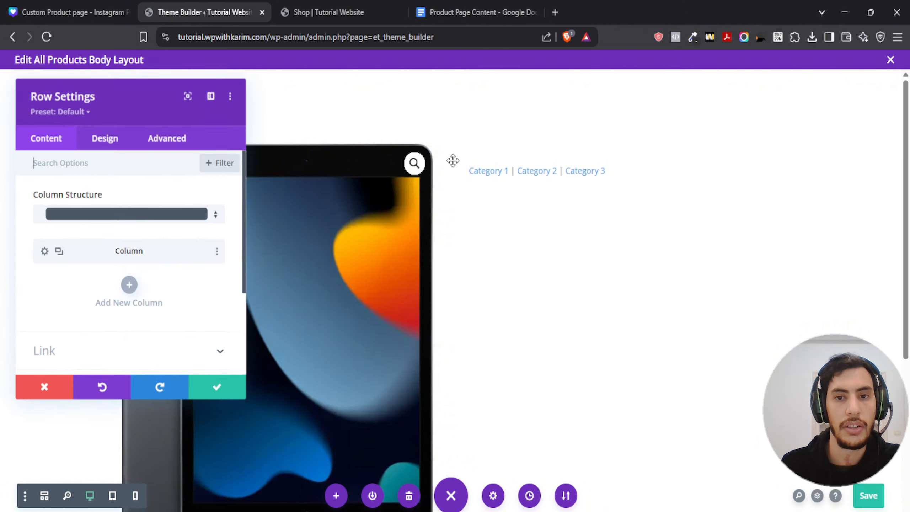
click(122, 143)
click(72, 249)
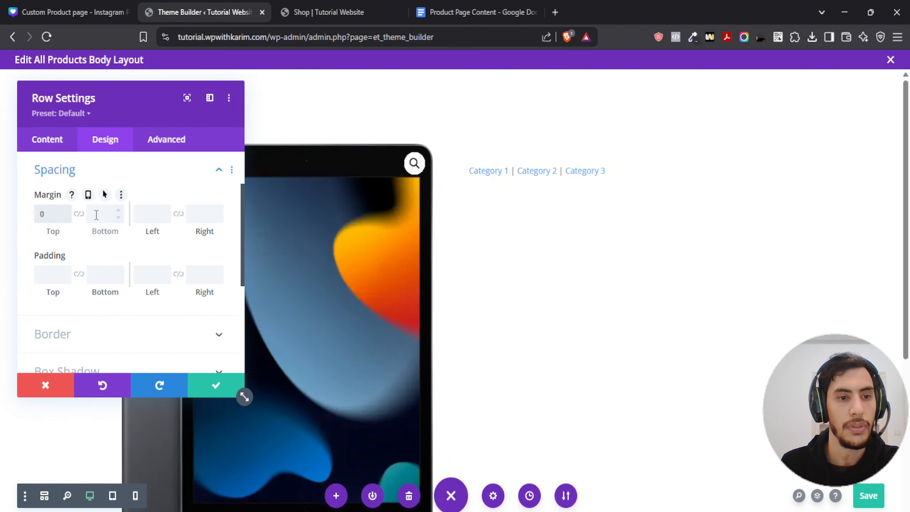
click(69, 279)
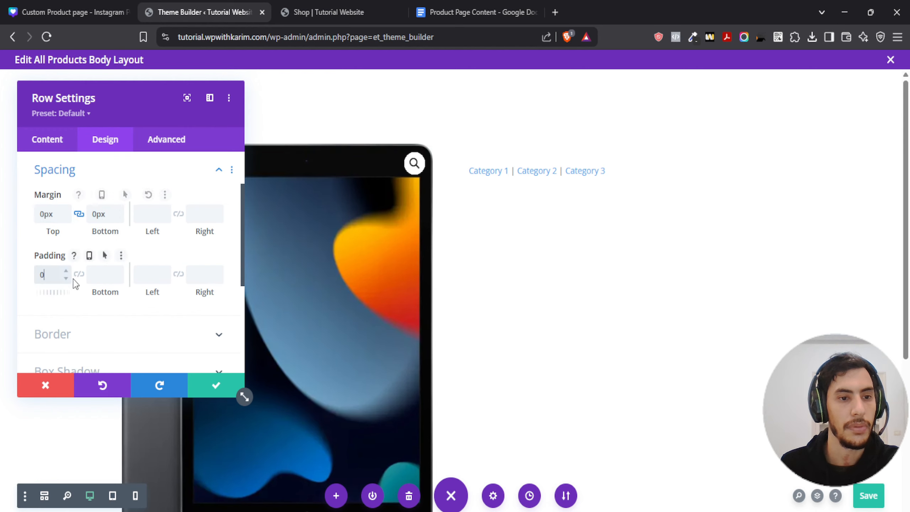
text(0)
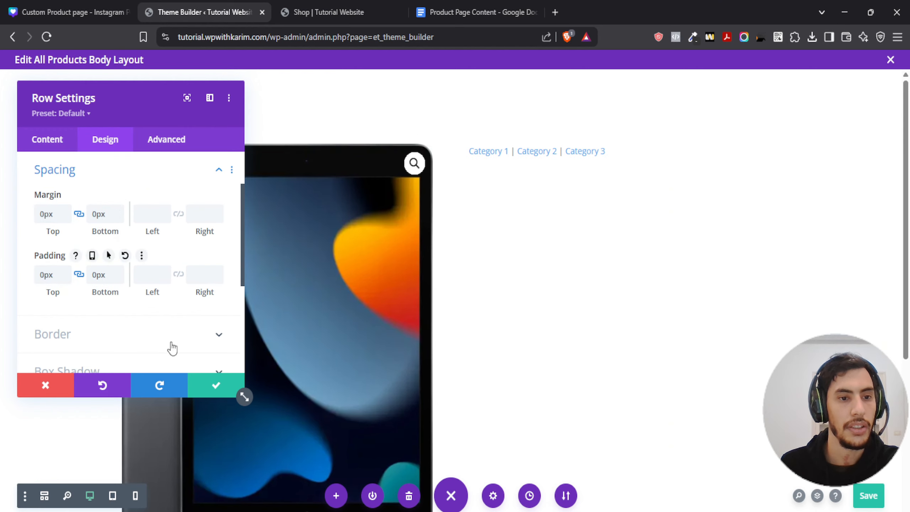
click(215, 385)
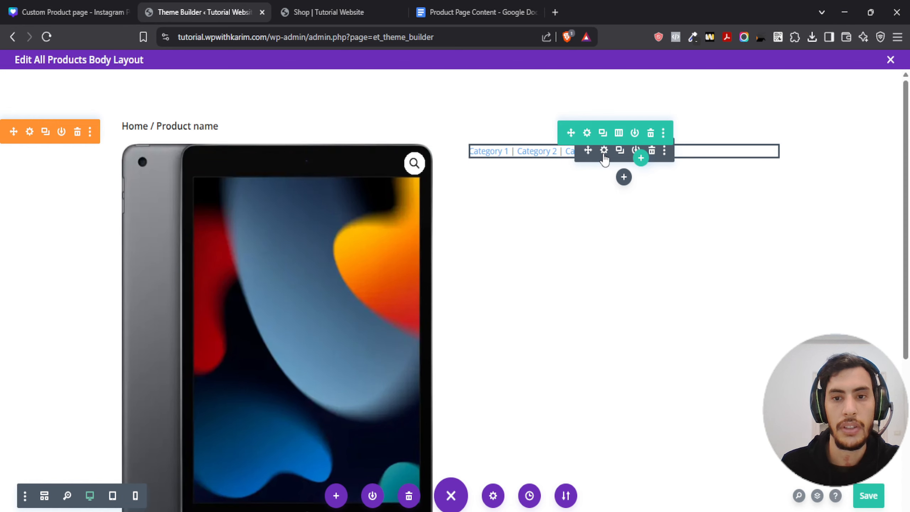
Step: Set both the body text size and the link text size of the brand Text module to 16px
click(604, 151)
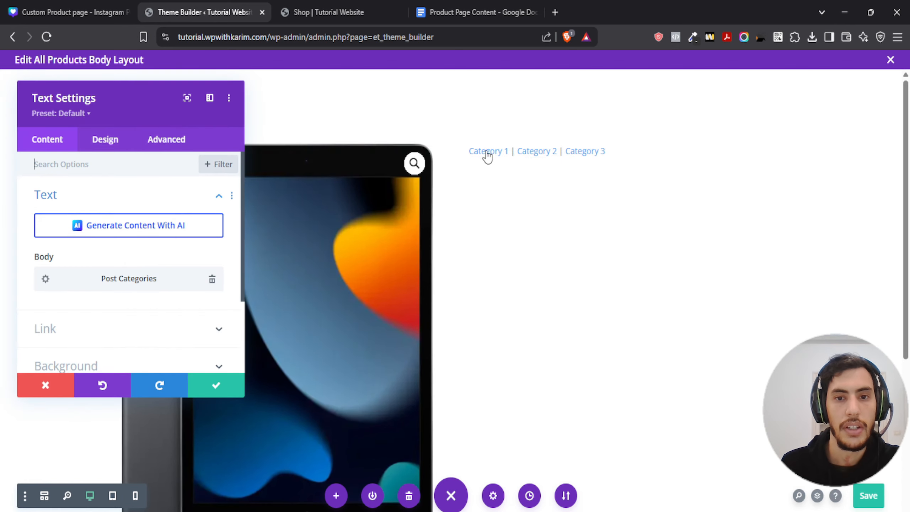
click(104, 141)
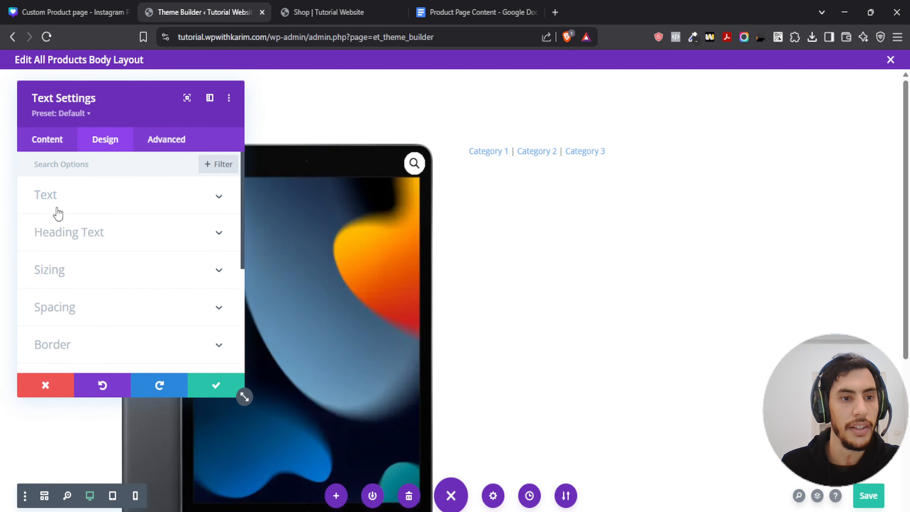
click(54, 197)
scroll(106, 218, down, 2)
scroll(89, 230, up, 2)
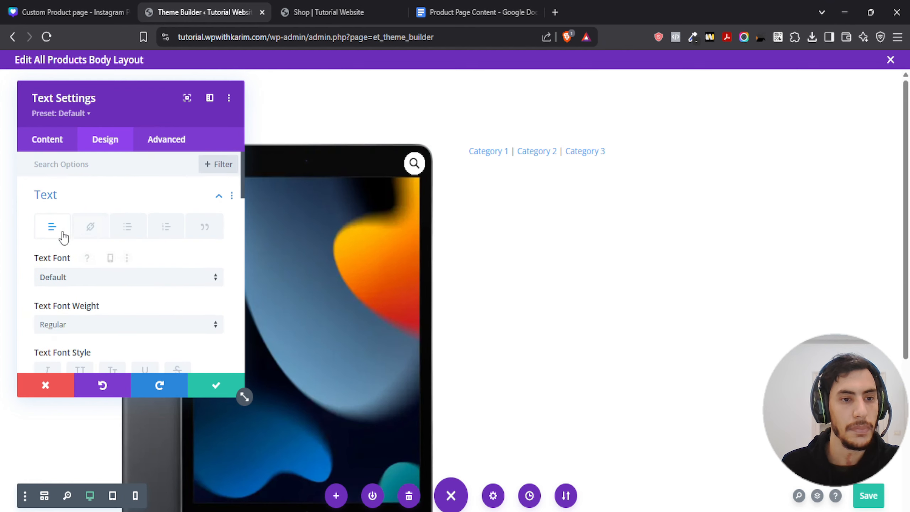
scroll(57, 251, down, 5)
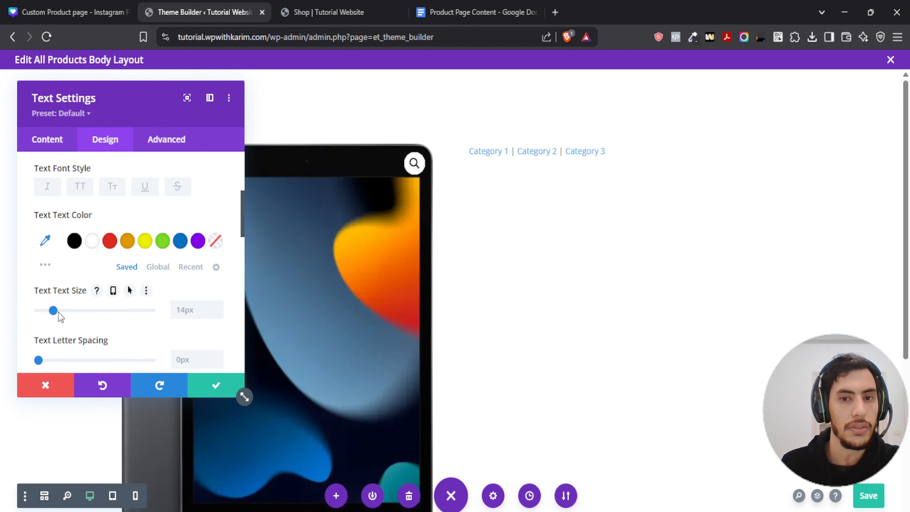
drag(58, 312, 56, 311)
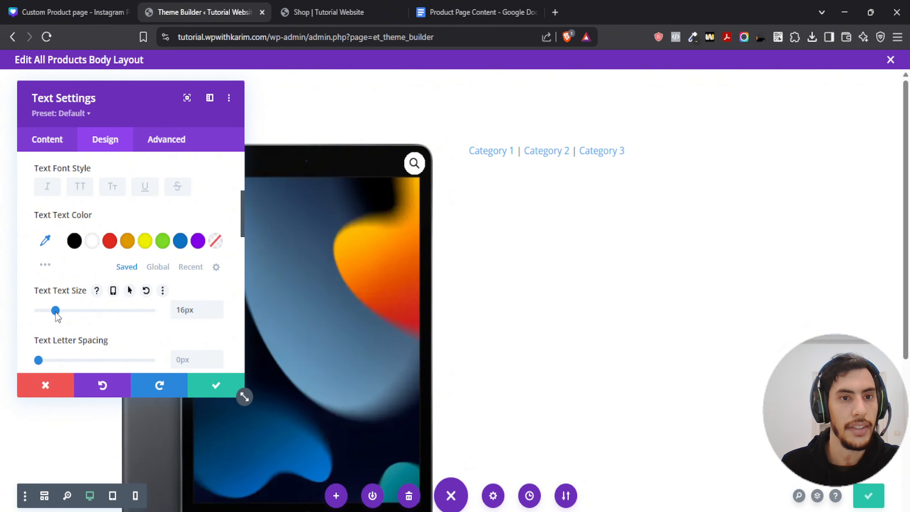
scroll(85, 270, up, 3)
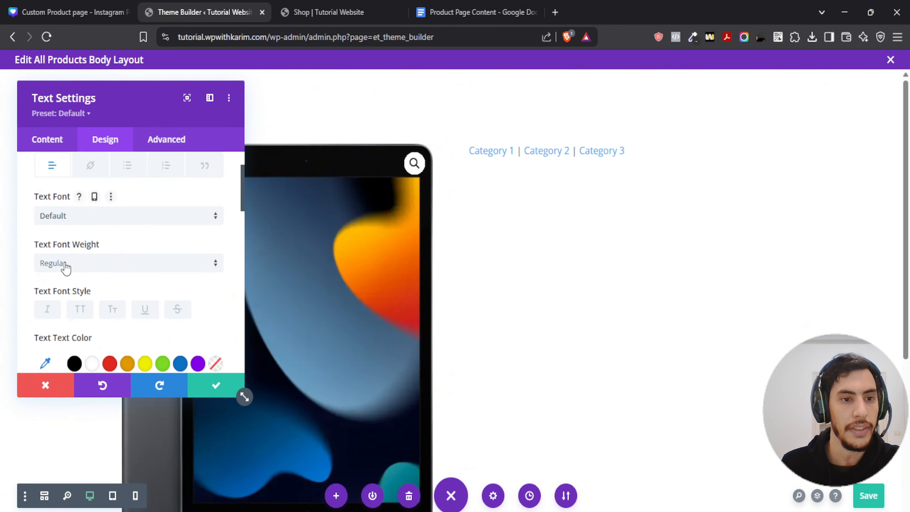
scroll(65, 267, up, 2)
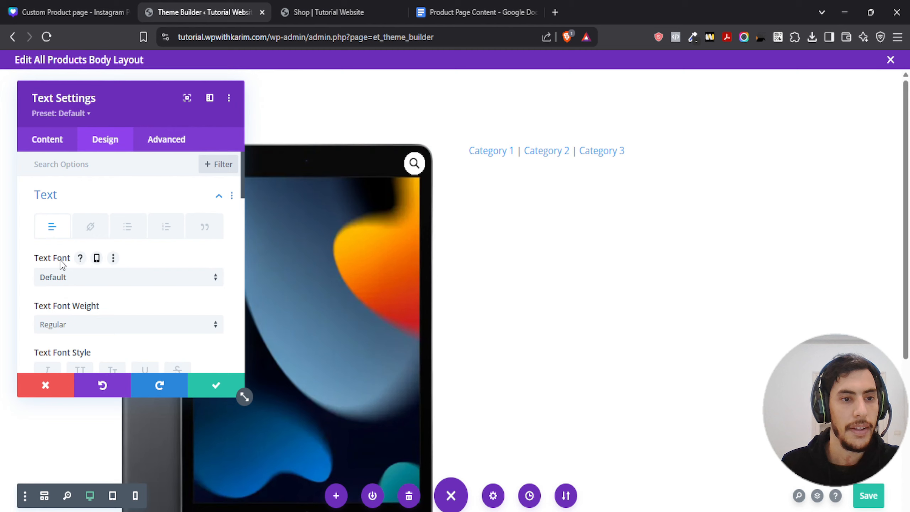
click(90, 229)
scroll(41, 276, down, 7)
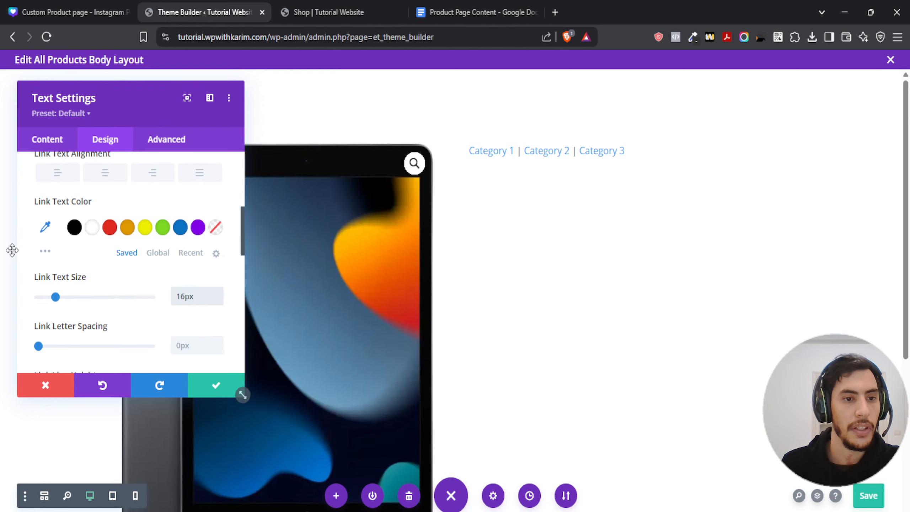
Step: Switch to the Canva design and copy the logo color #36C9B7 from the color sheet
click(68, 12)
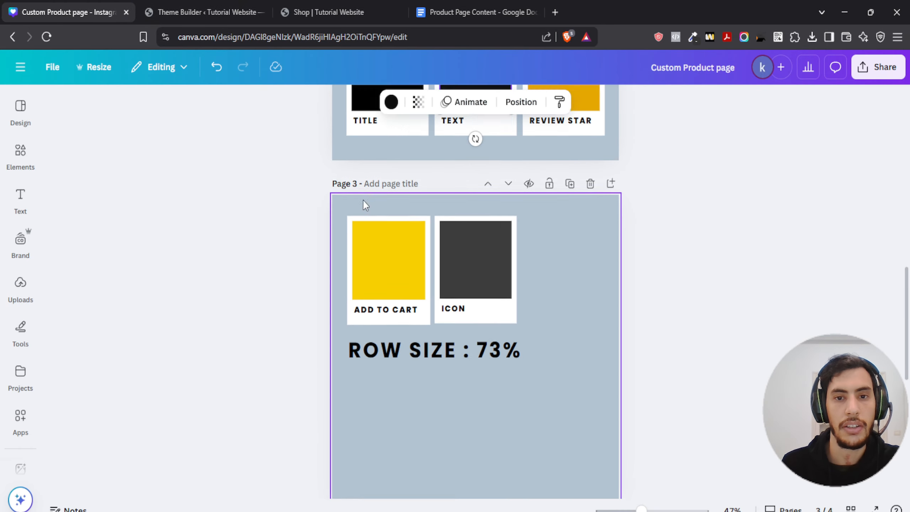
scroll(364, 195, up, 10)
scroll(377, 201, down, 5)
click(405, 222)
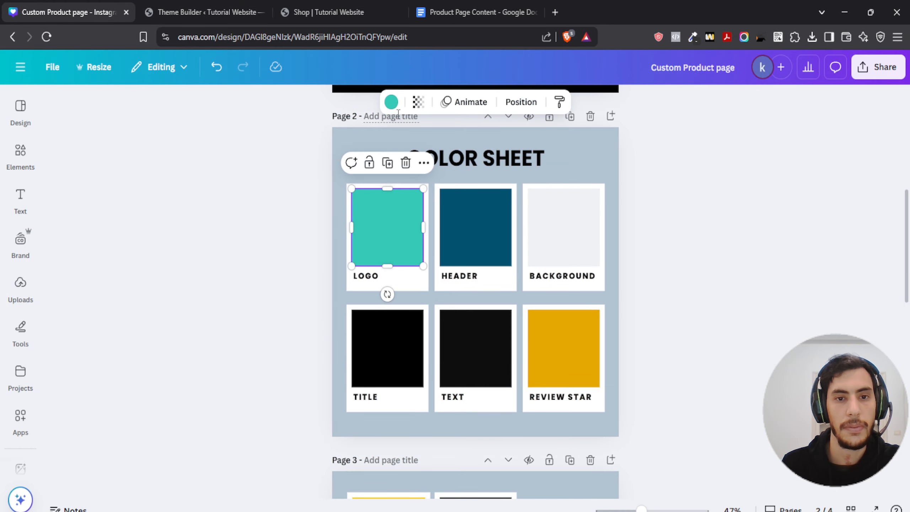
click(391, 102)
click(185, 200)
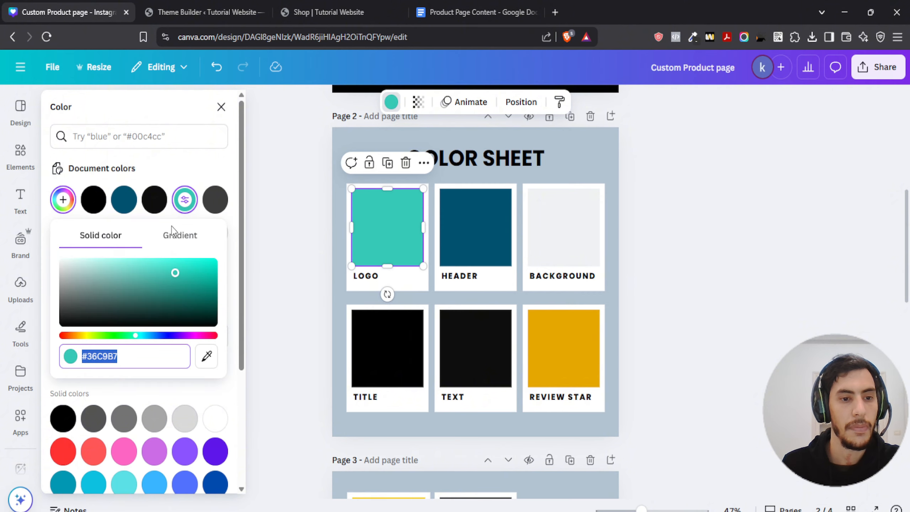
Step: Back in the Theme Builder, set the brand text's link color to #36c9b7 and link font weight to Semi Bold, then save
click(204, 12)
click(42, 226)
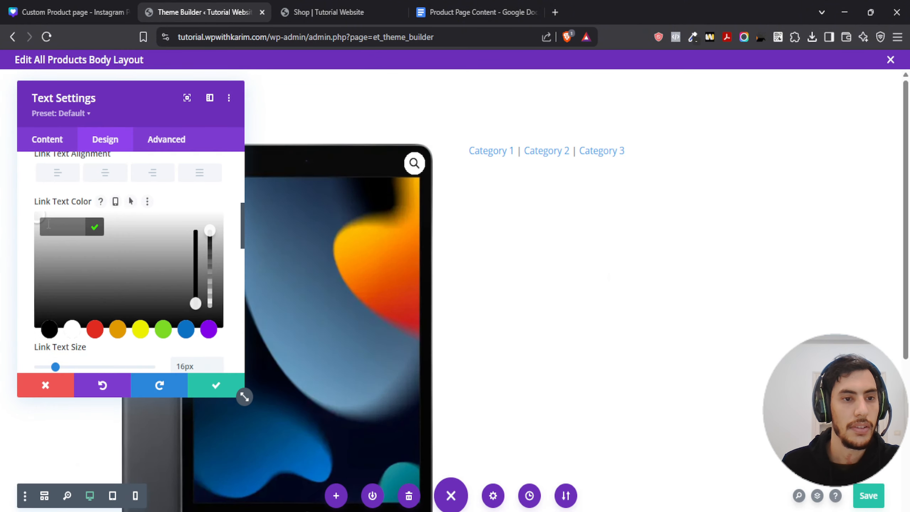
click(103, 232)
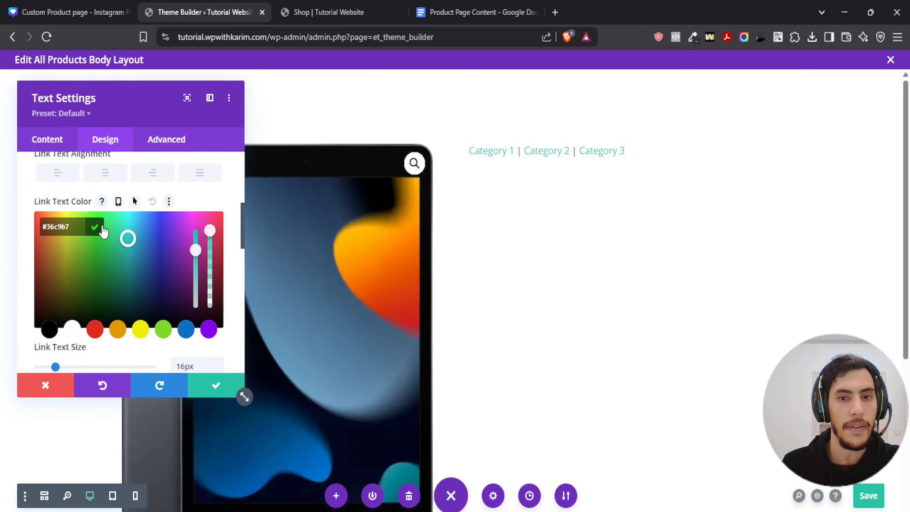
click(95, 228)
scroll(105, 256, up, 4)
click(57, 265)
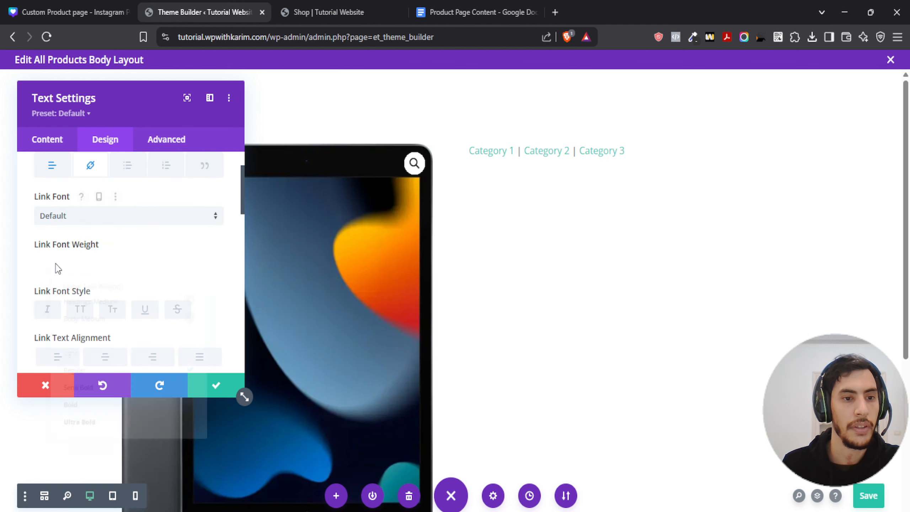
click(100, 401)
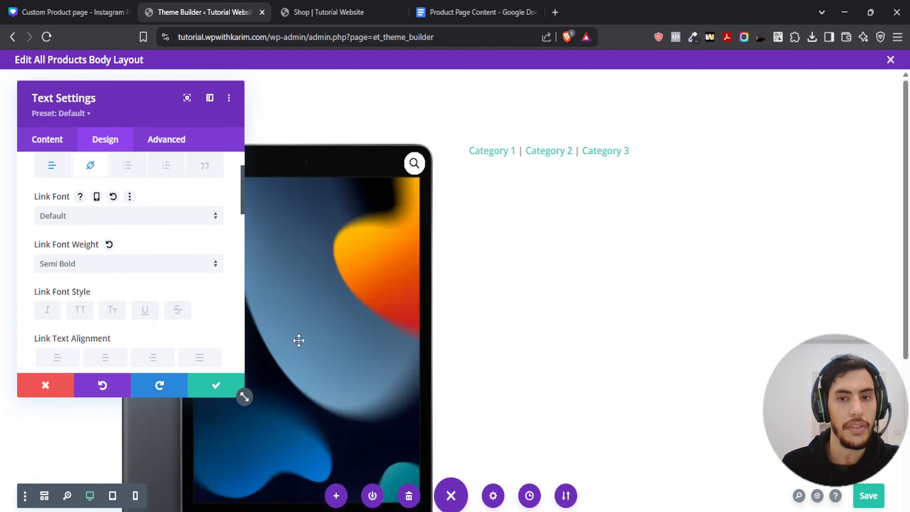
click(219, 383)
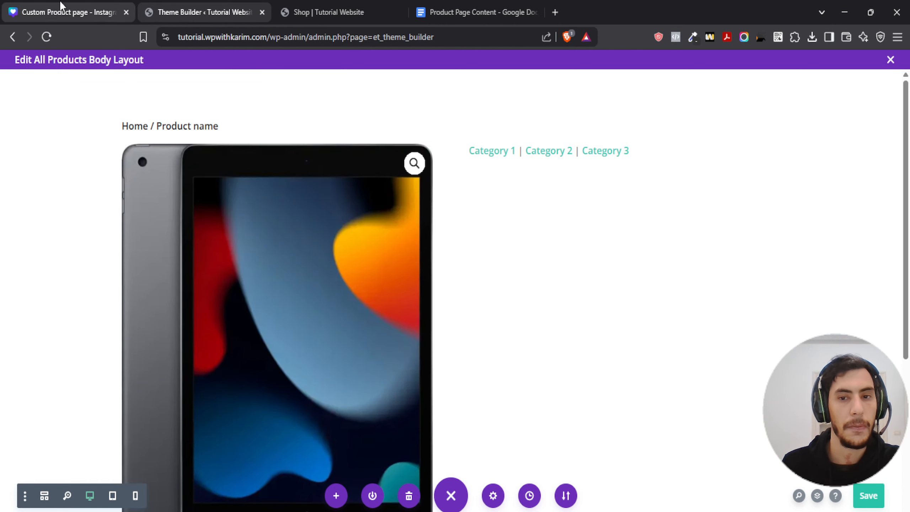
Step: Check the product page structure draft in the Canva design for the module that follows the brand, and return to the Theme Builder
click(91, 11)
scroll(312, 222, down, 10)
click(309, 222)
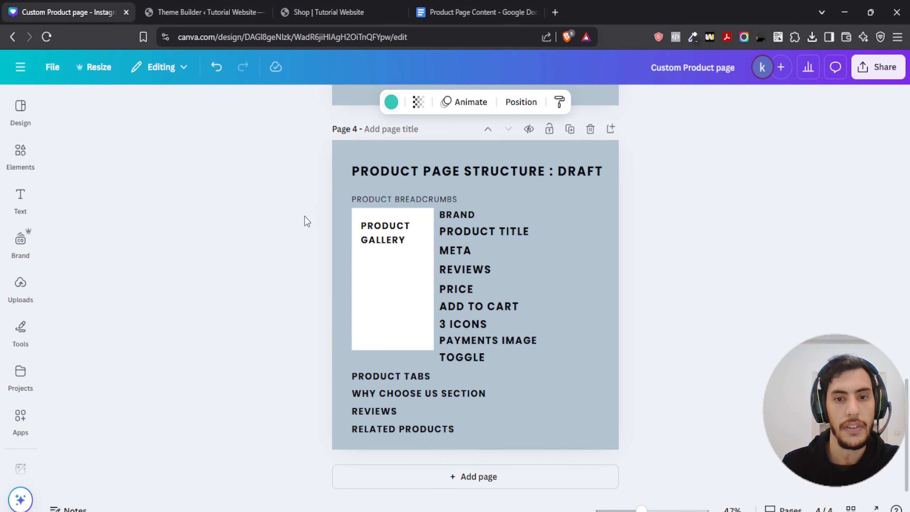
click(202, 12)
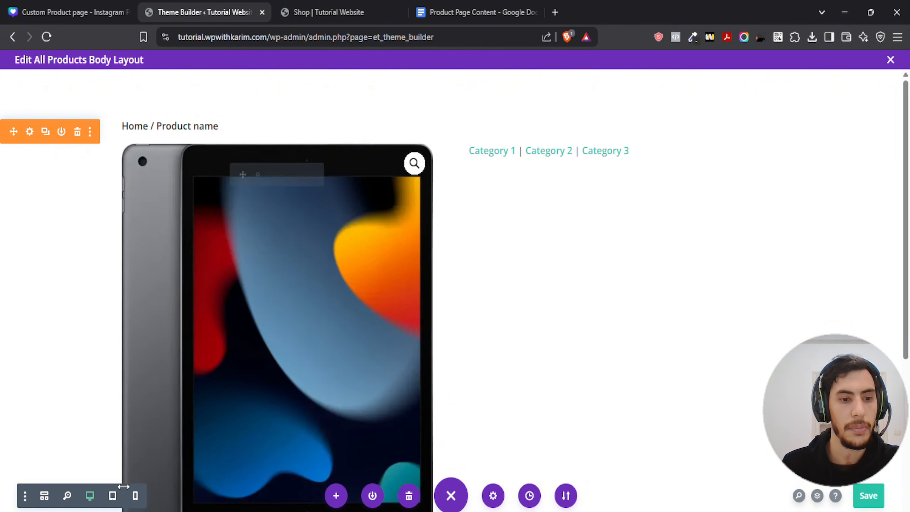
Step: Enable the hover, click and grid mode controls in the builder settings toolbar
click(24, 496)
click(161, 167)
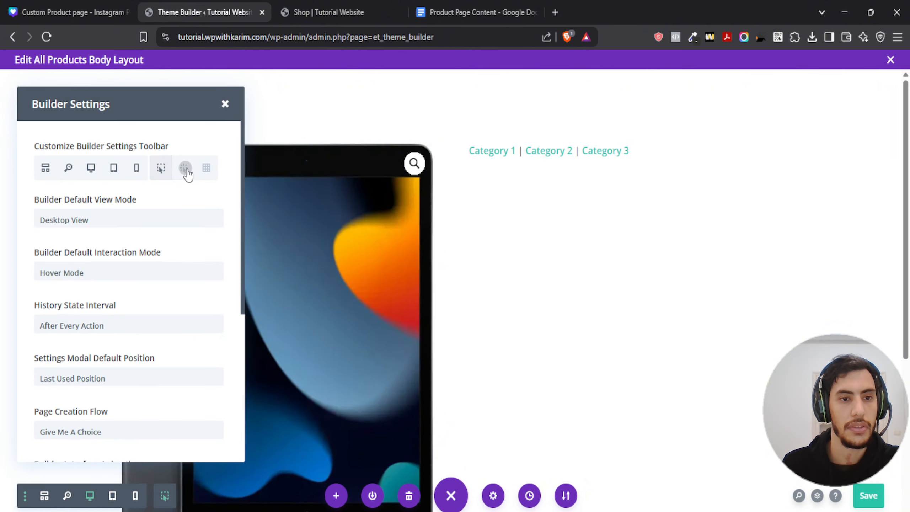
click(183, 168)
click(207, 168)
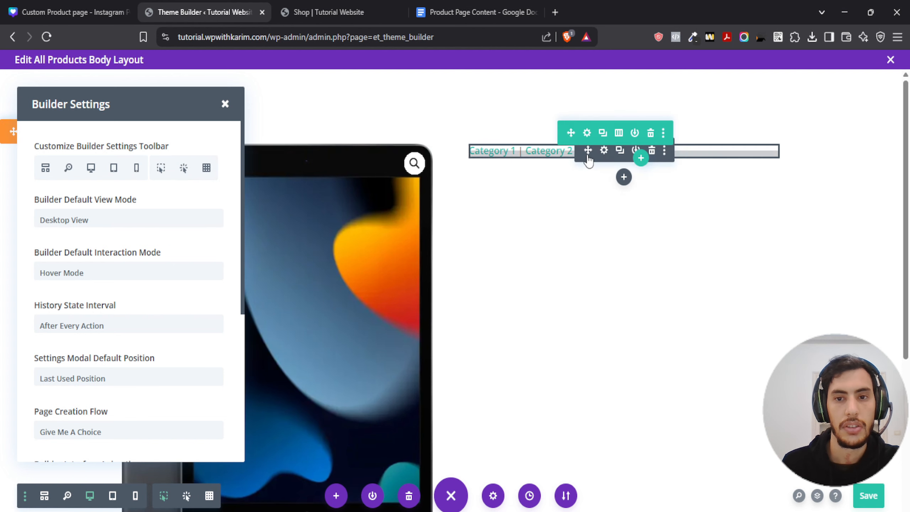
Step: Insert a Woo Product Title module directly below the brand text module in the column beside the product gallery
click(624, 176)
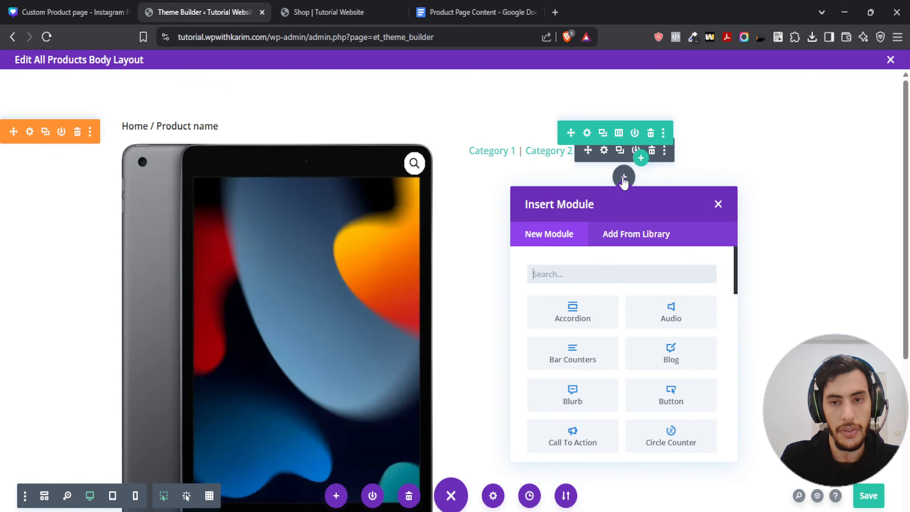
text(title)
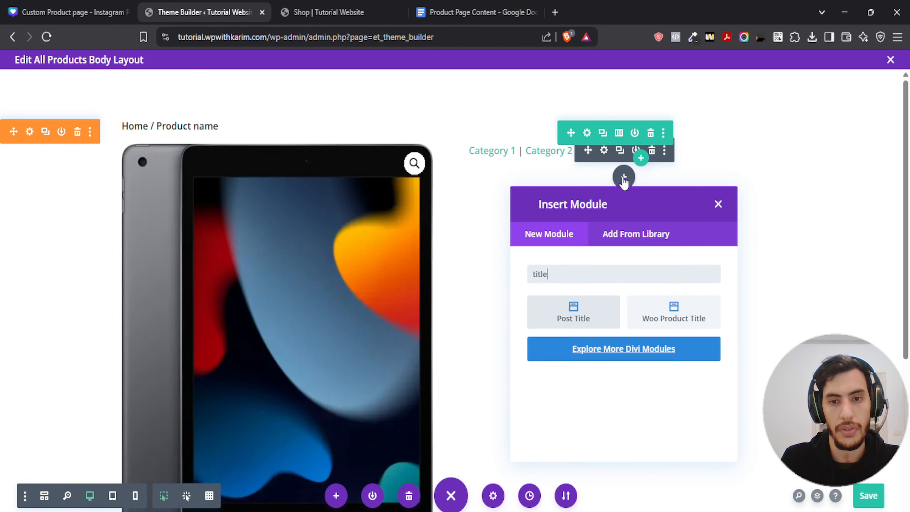
click(675, 315)
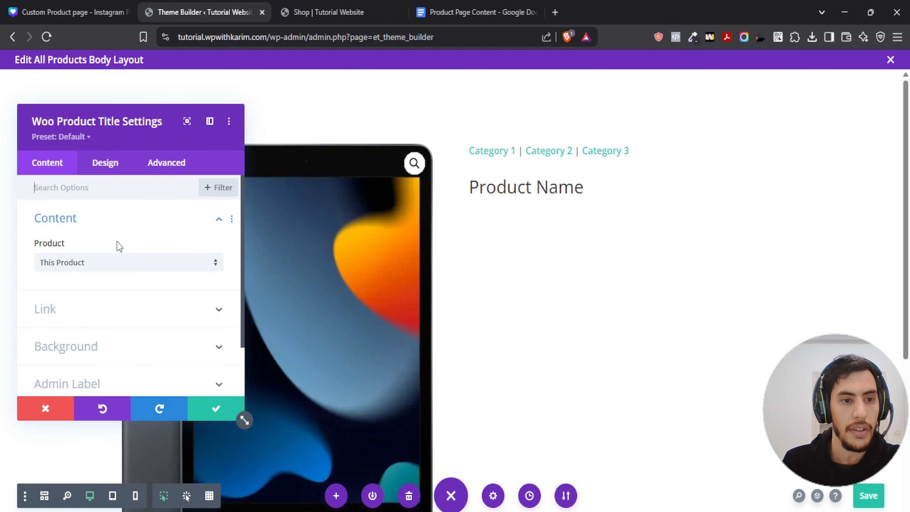
drag(93, 113, 109, 83)
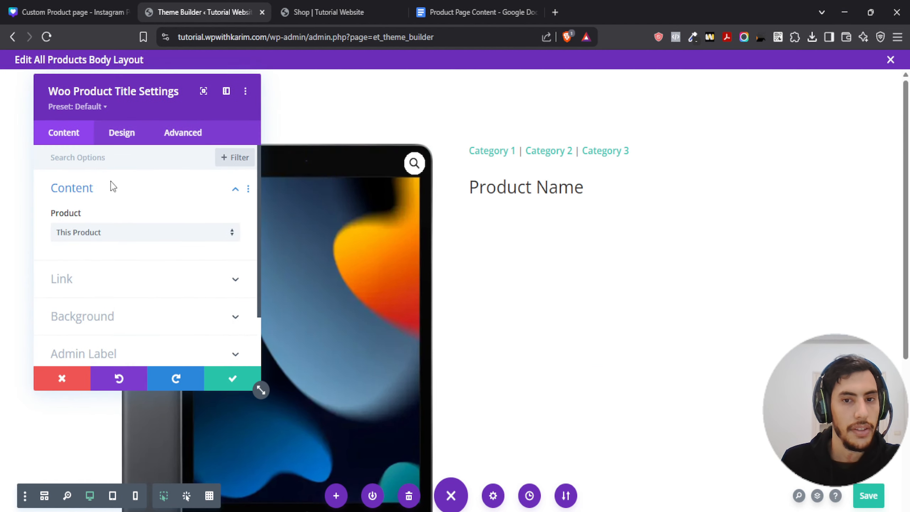
Step: Open the title text design options, and look up the product title size on the Canva website sheet
click(111, 142)
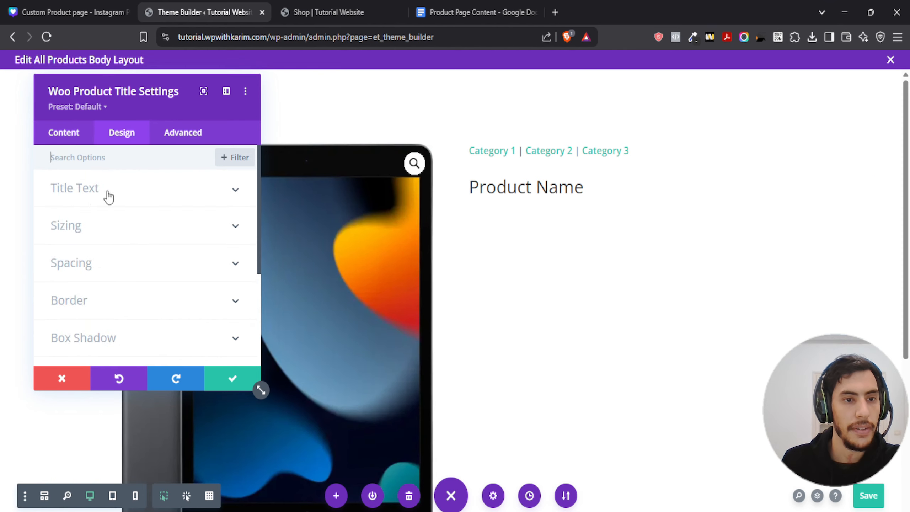
click(88, 194)
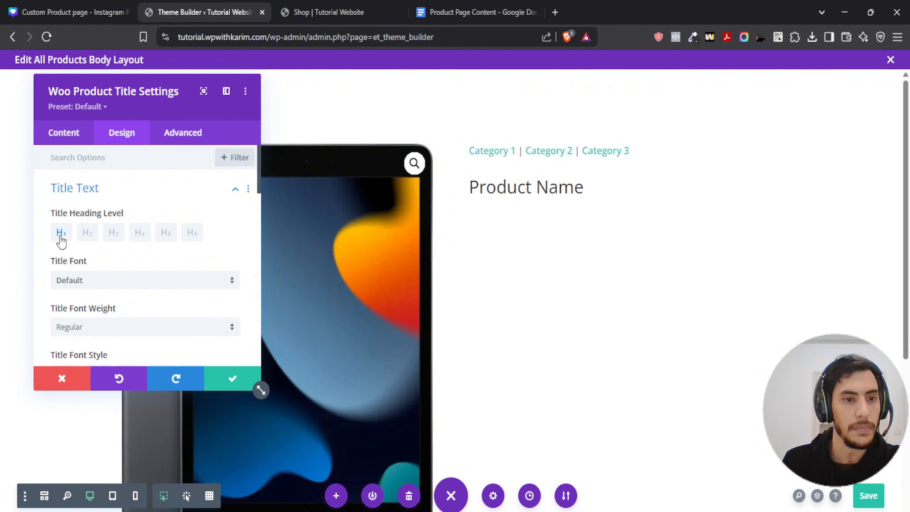
scroll(65, 237, down, 5)
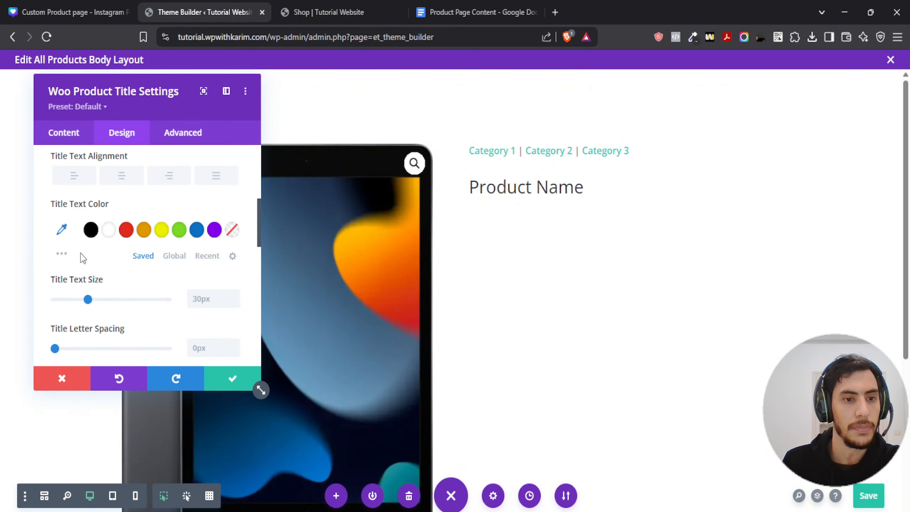
key(ctrl+shift+Tab)
scroll(246, 257, up, 10)
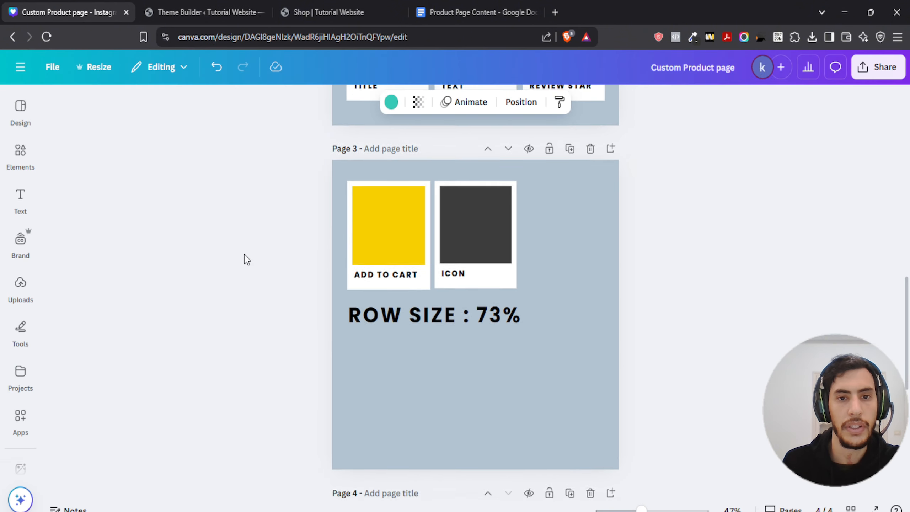
scroll(241, 244, up, 10)
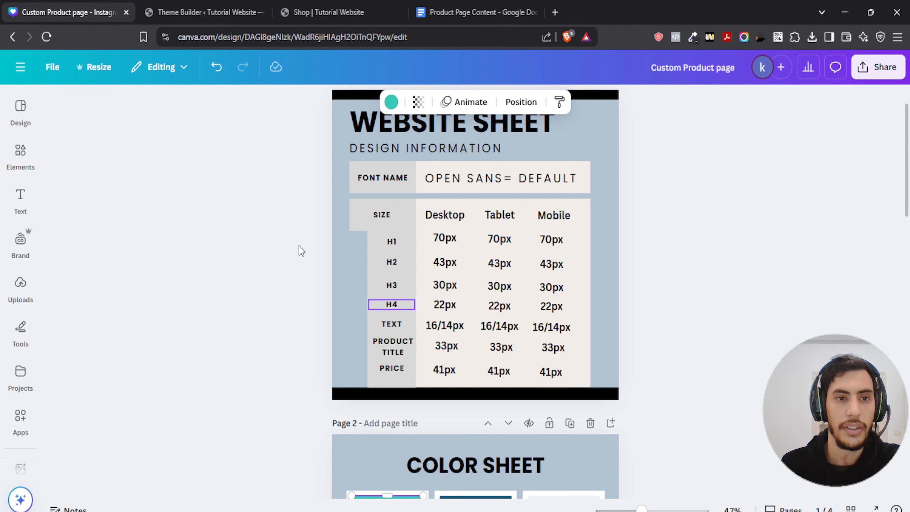
Step: Return to the Theme Builder, set the title text size to 33px, and check it for tablet and phone
click(229, 11)
scroll(118, 262, down, 2)
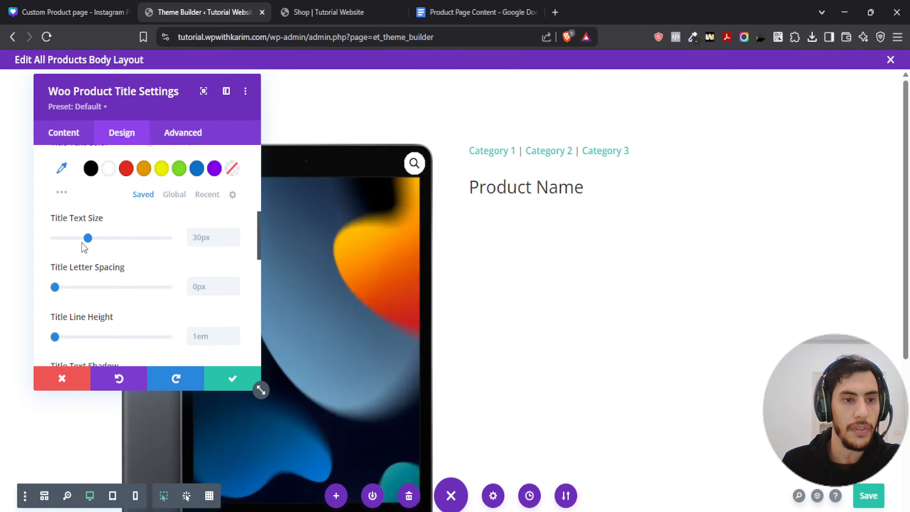
drag(90, 241, 93, 244)
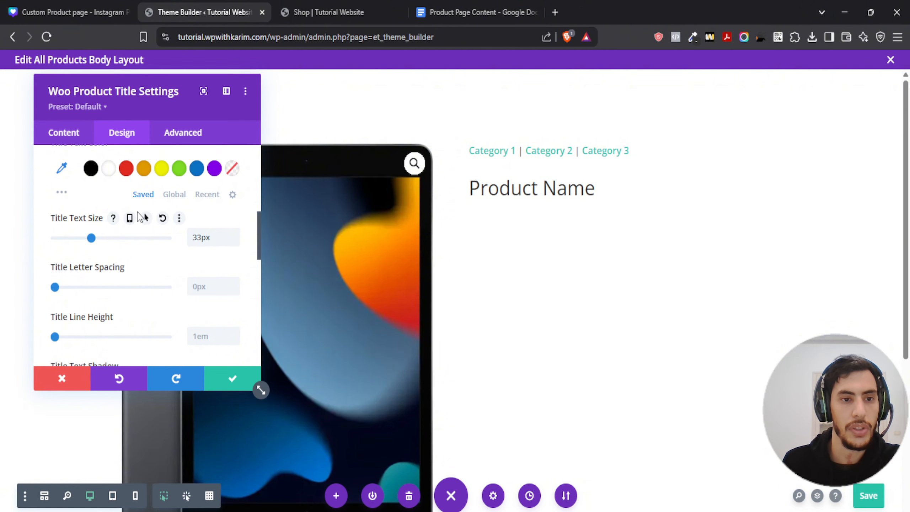
click(130, 218)
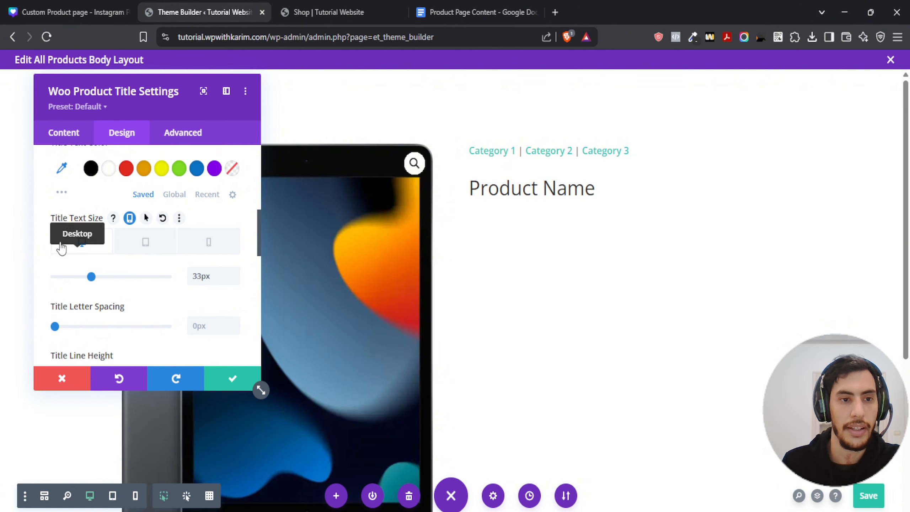
click(132, 242)
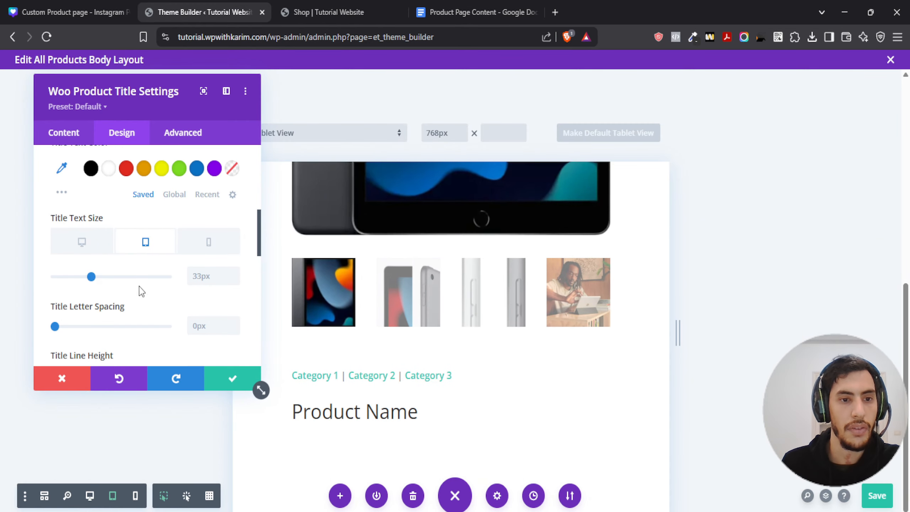
click(208, 242)
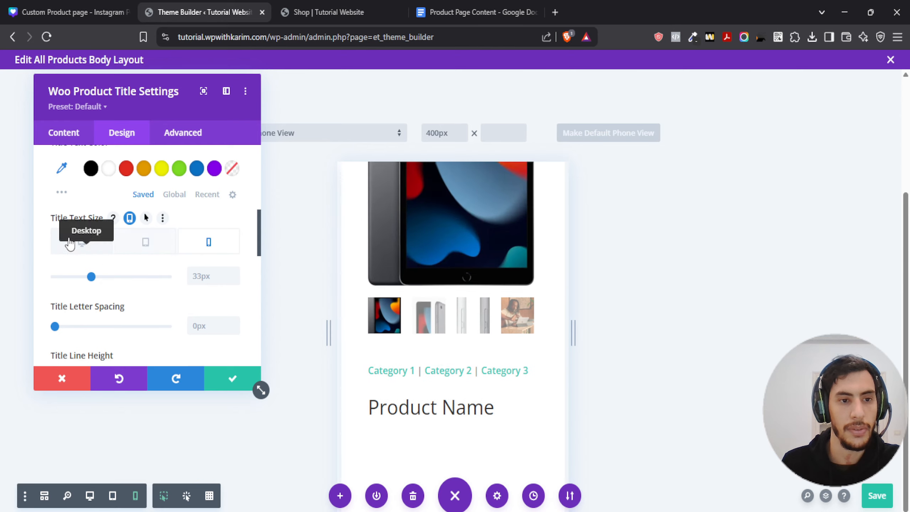
click(82, 243)
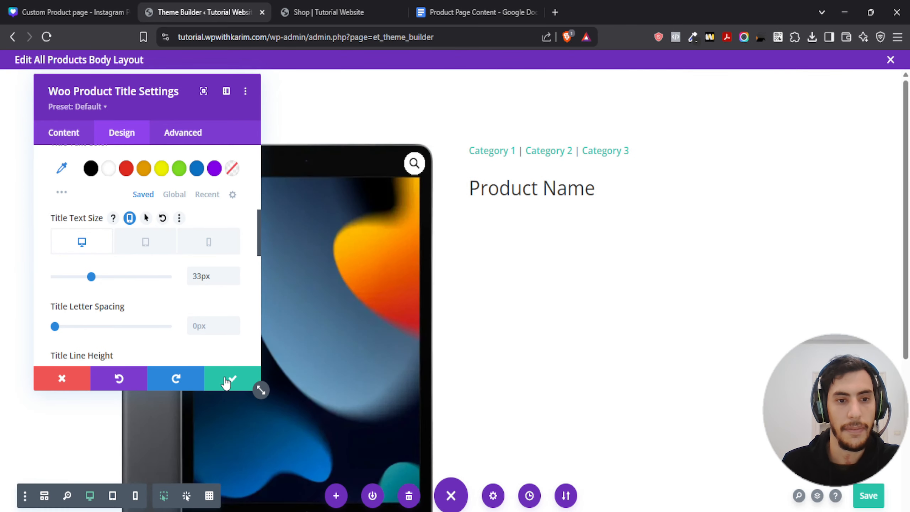
Step: Set the product title's font weight to Bold
scroll(146, 315, up, 2)
scroll(138, 295, down, 5)
scroll(136, 285, up, 2)
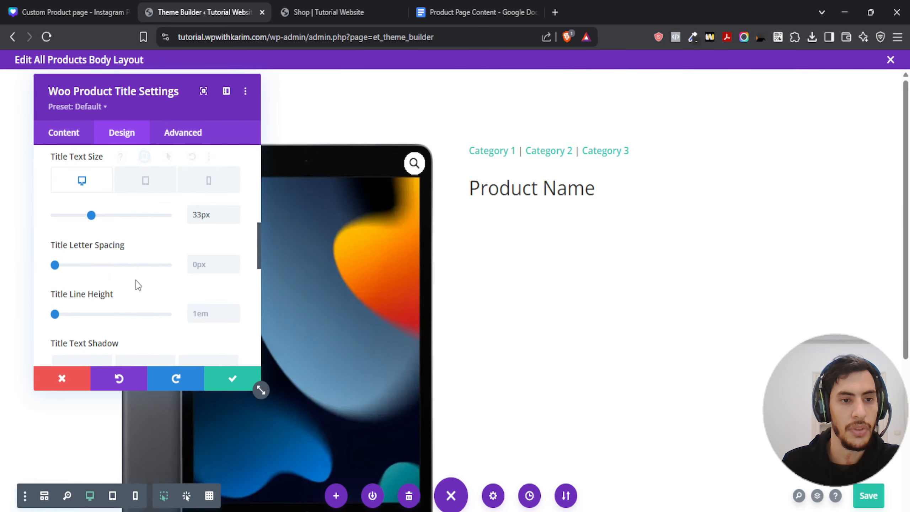
scroll(117, 278, down, 5)
scroll(107, 274, up, 10)
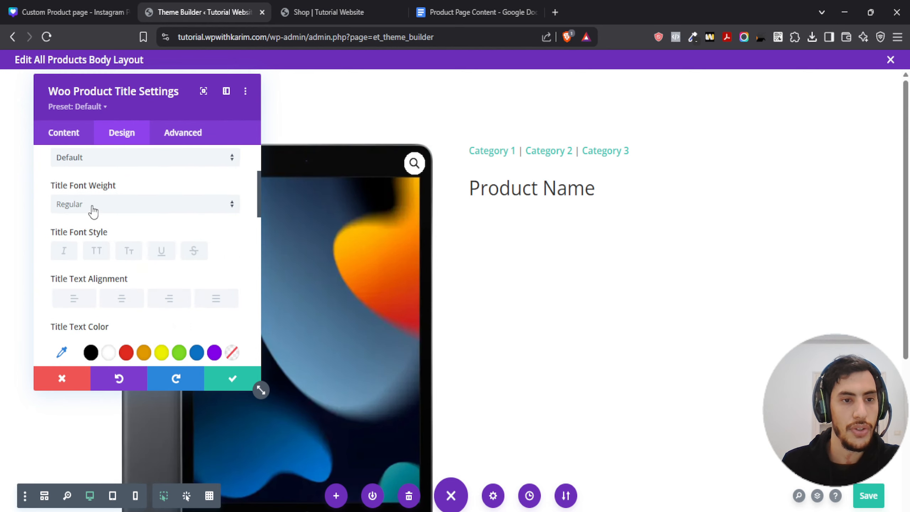
click(94, 210)
click(103, 336)
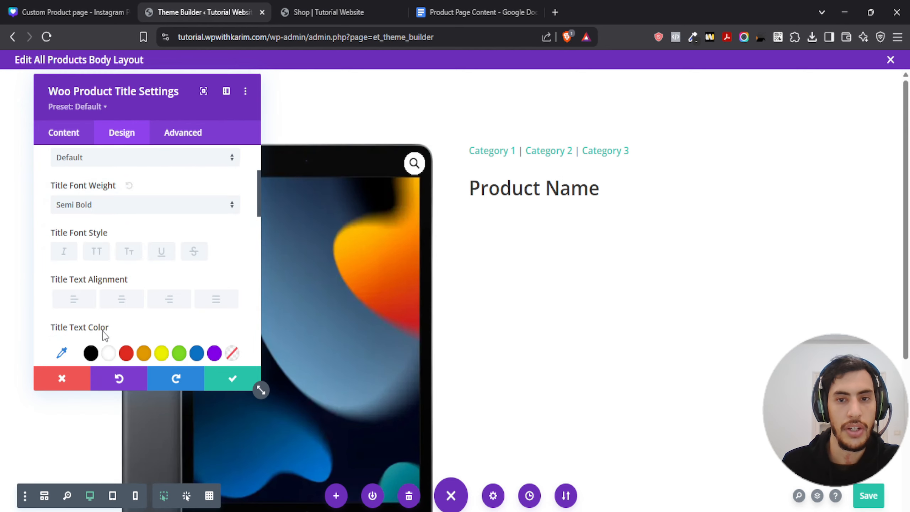
click(88, 209)
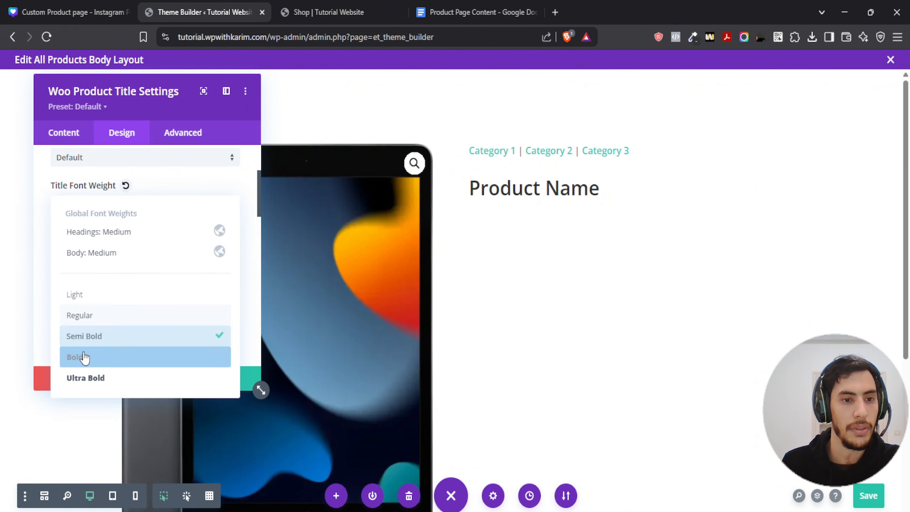
click(83, 357)
Step: Switch to the Canva design and look up the hex code of the Title swatch on the color sheet
click(68, 12)
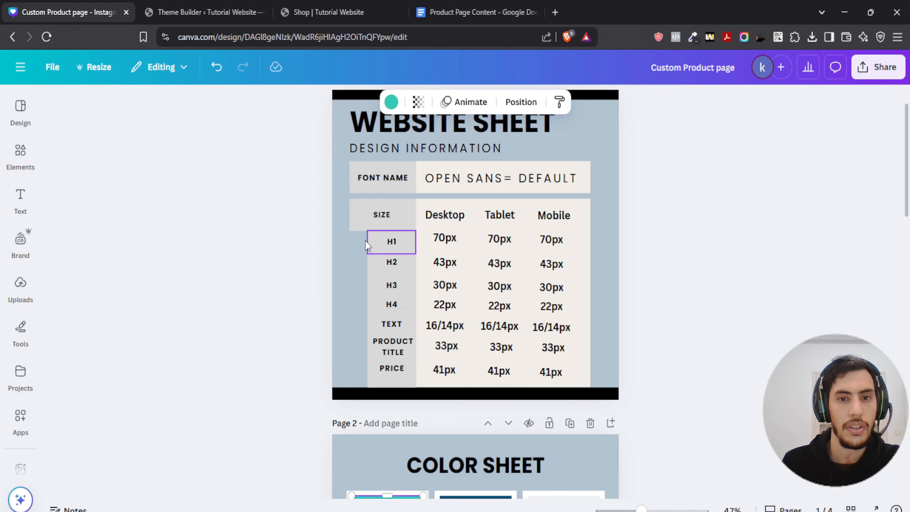
scroll(366, 244, down, 5)
scroll(294, 246, down, 3)
click(388, 215)
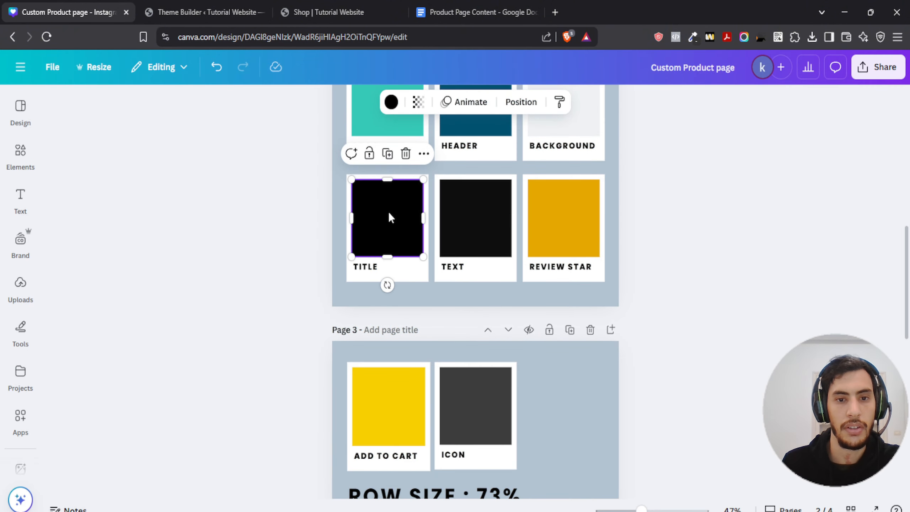
click(392, 102)
click(93, 200)
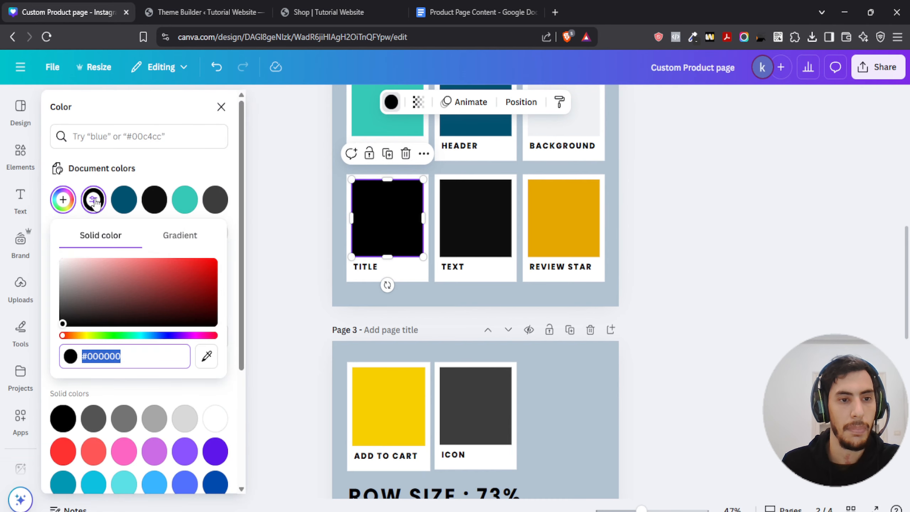
Step: Back in the Theme Builder, set the title text color to #000000 and save the product title module's settings
click(328, 12)
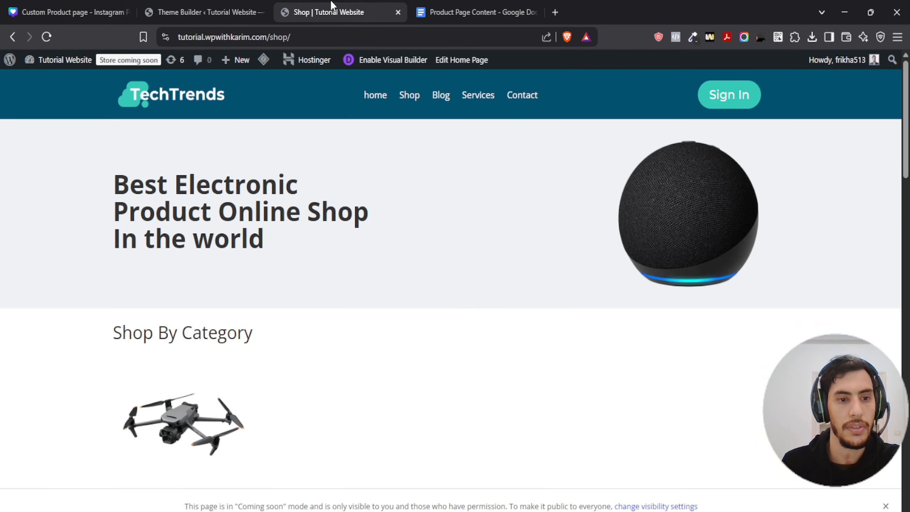
click(191, 10)
scroll(128, 323, down, 2)
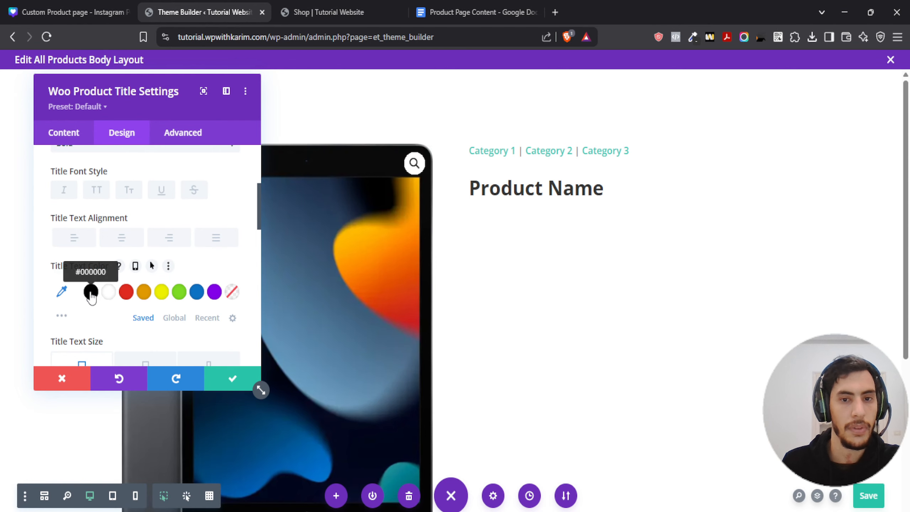
click(92, 294)
scroll(187, 271, down, 6)
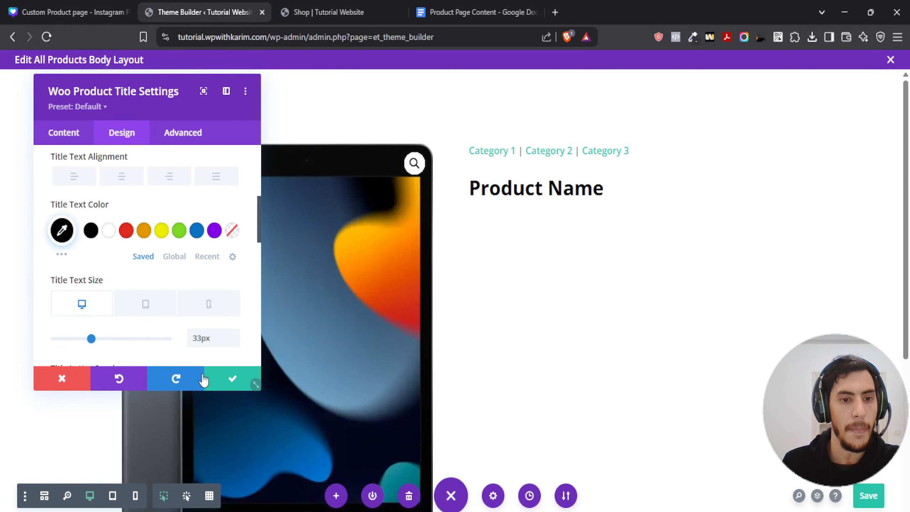
scroll(188, 271, down, 2)
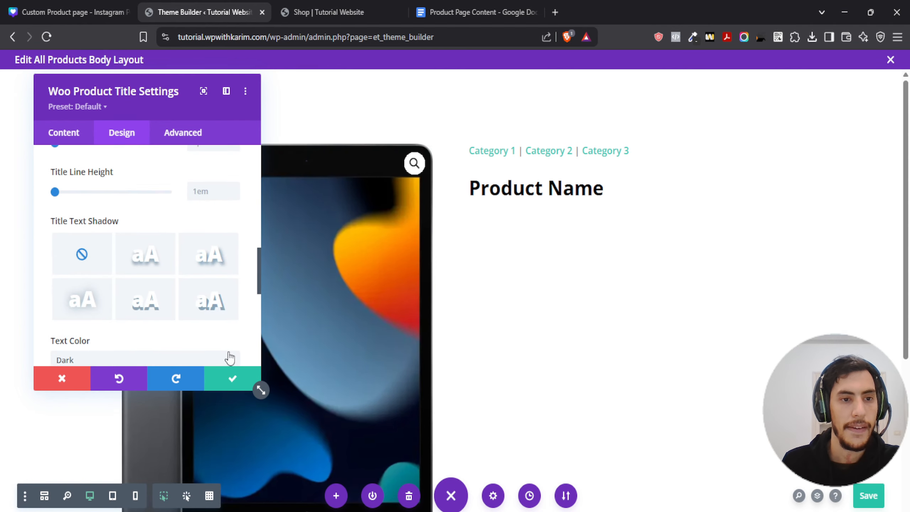
click(226, 387)
Step: Check the Canva product page structure draft for the module that follows the product title, and return to the Theme Builder
click(101, 14)
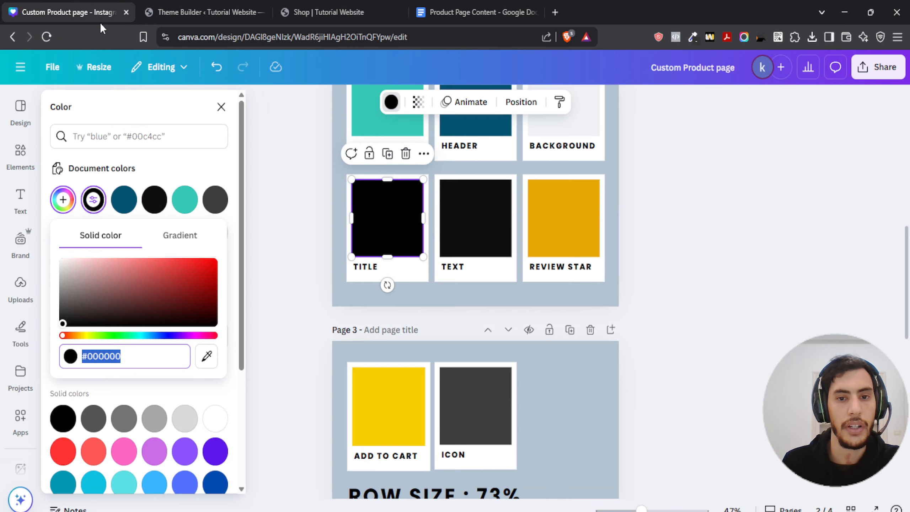
scroll(305, 224, down, 10)
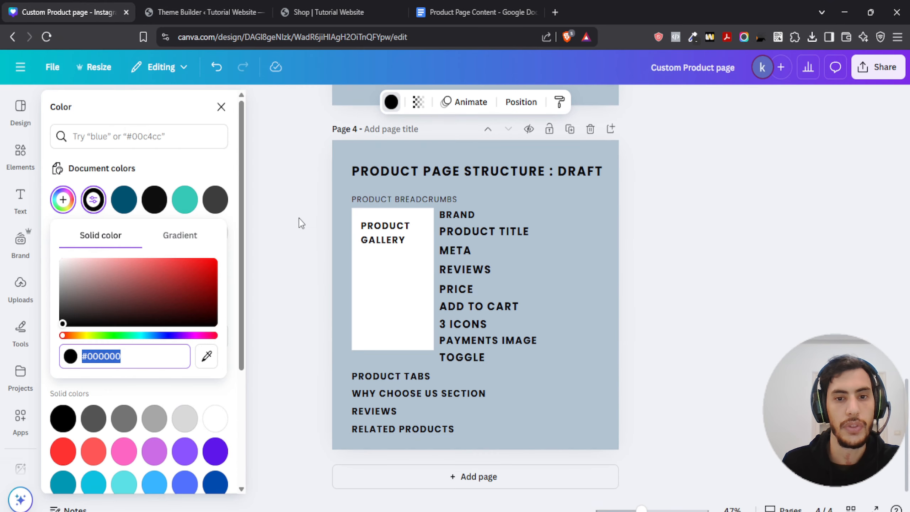
key(Escape)
click(204, 12)
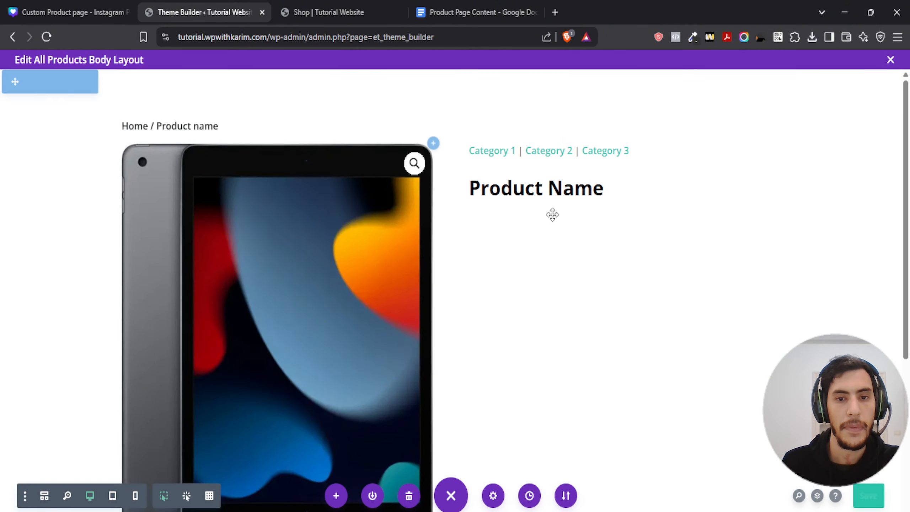
Step: Insert a Woo Product Meta module below the product title
click(624, 210)
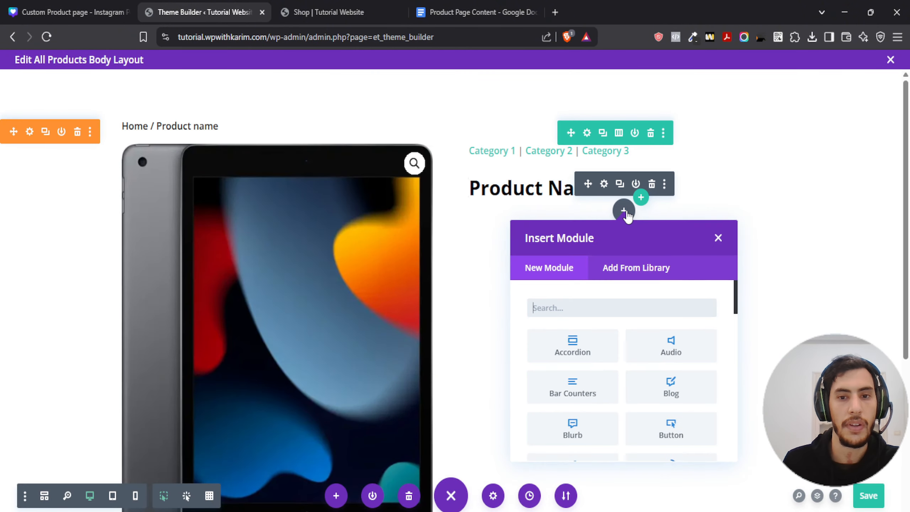
text(meta)
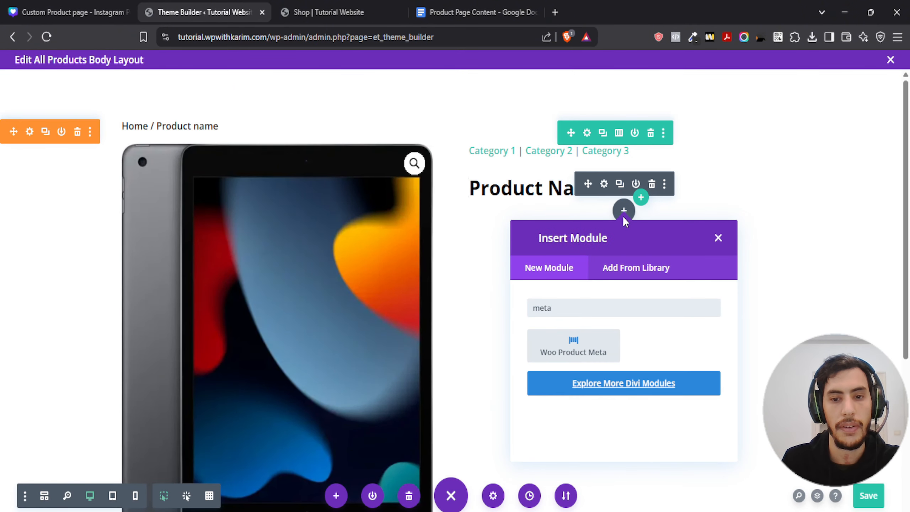
click(557, 352)
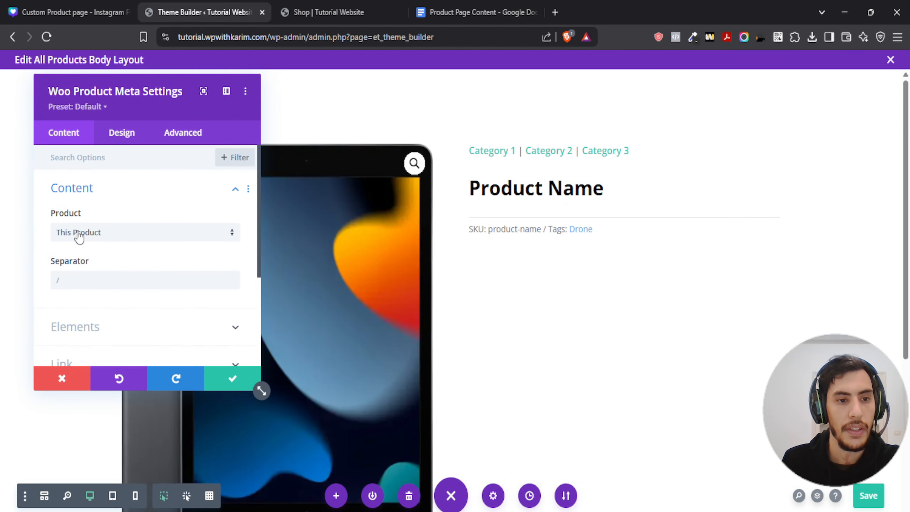
Step: Expand the product meta module's Elements options and review its SKU, categories and tags display settings
click(75, 266)
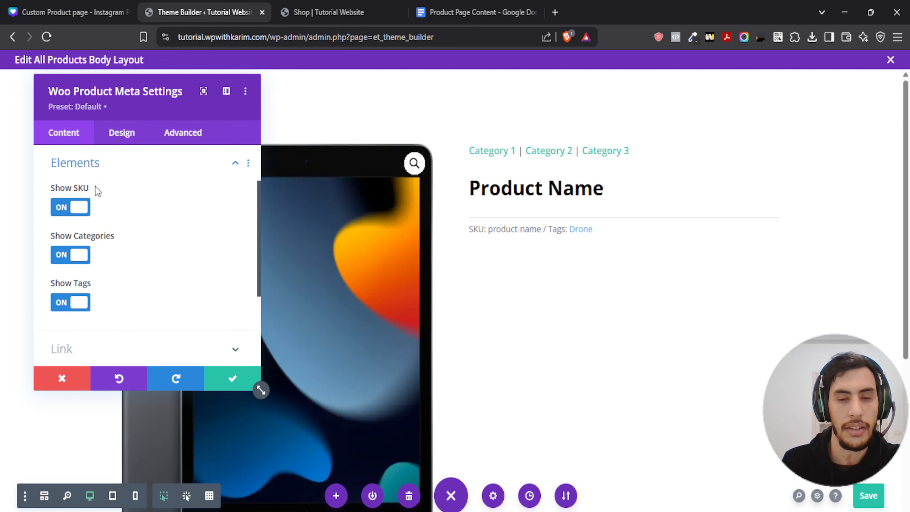
scroll(107, 258, down, 4)
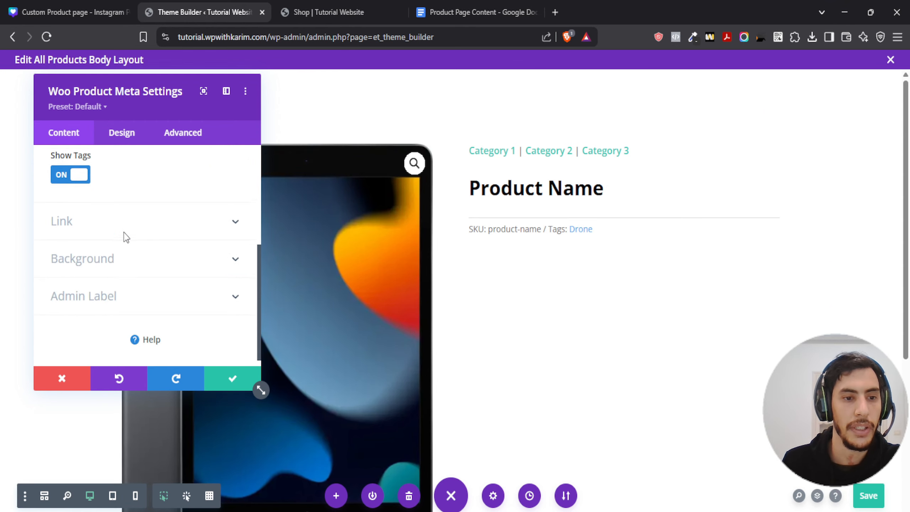
scroll(127, 222, up, 5)
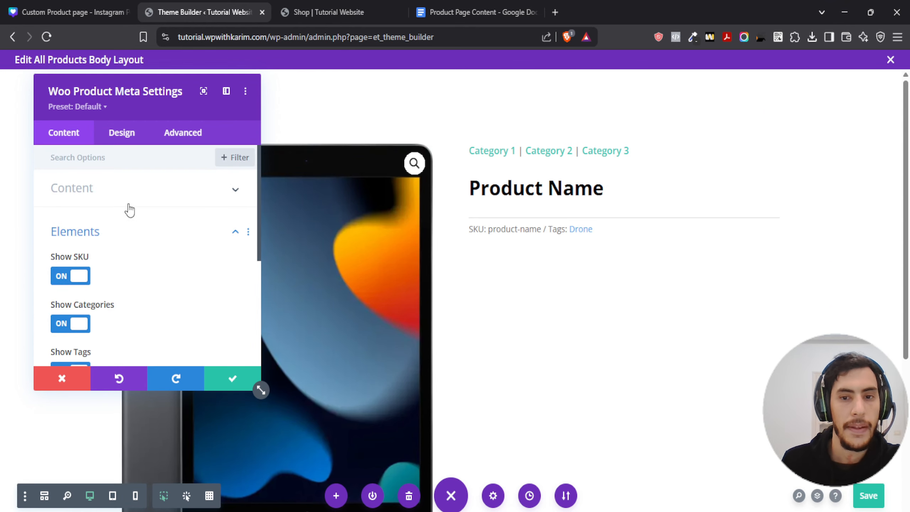
Step: Try black as the product meta module's meta text color and reset it to the default
click(120, 143)
click(75, 230)
scroll(126, 237, down, 5)
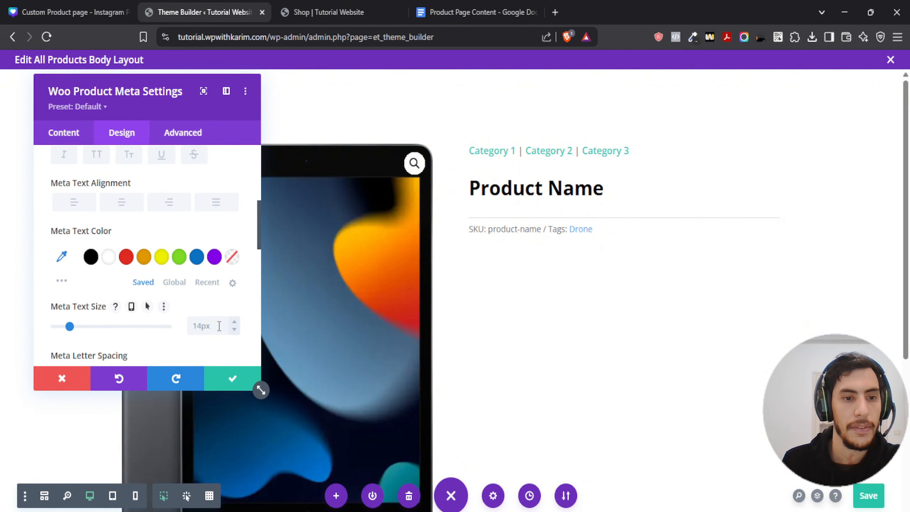
scroll(124, 251, down, 2)
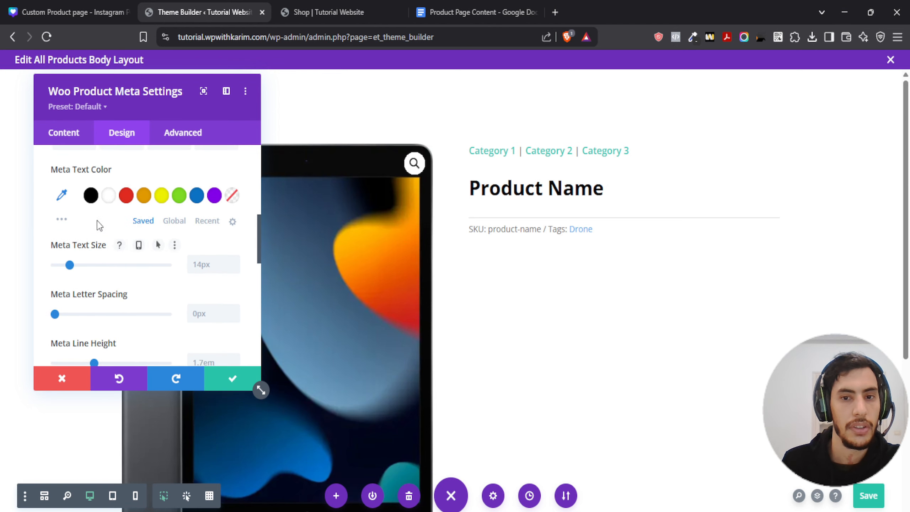
click(94, 199)
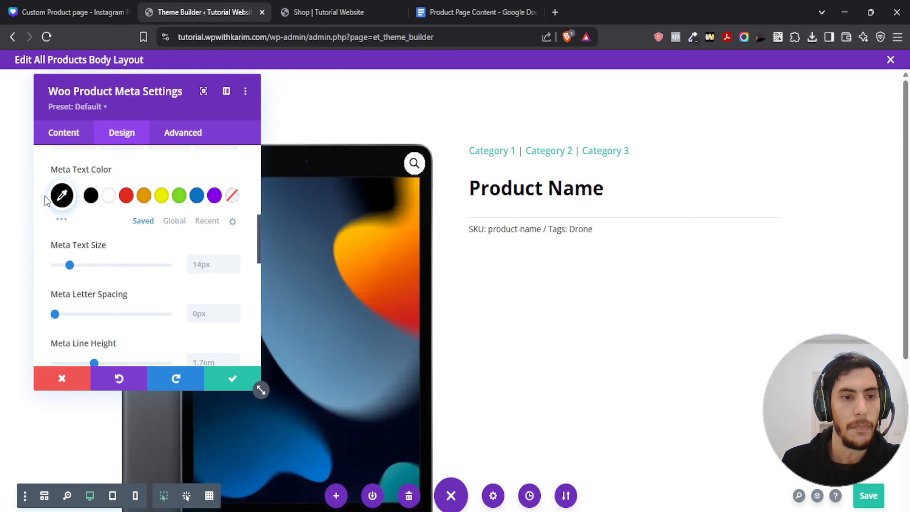
click(172, 170)
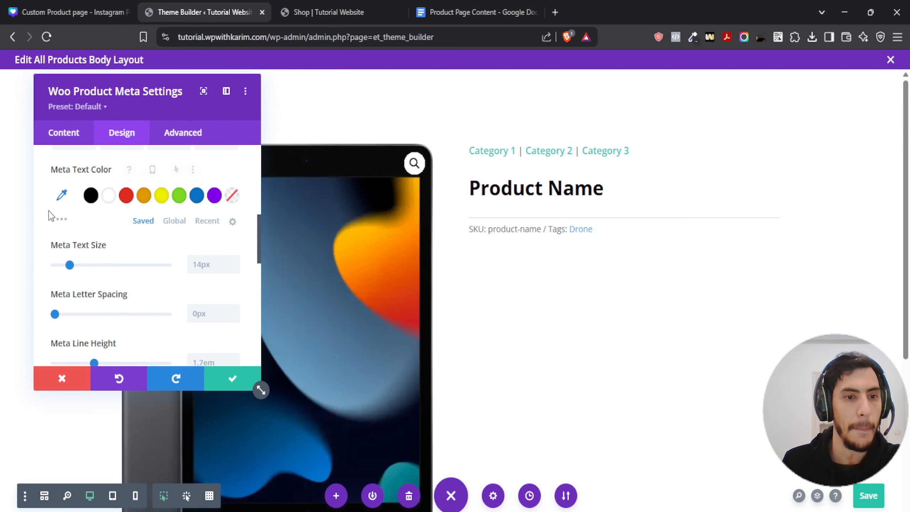
Step: Set the meta text size to 15px and save the product meta module's settings
scroll(85, 240, down, 1)
scroll(86, 239, down, 1)
click(235, 201)
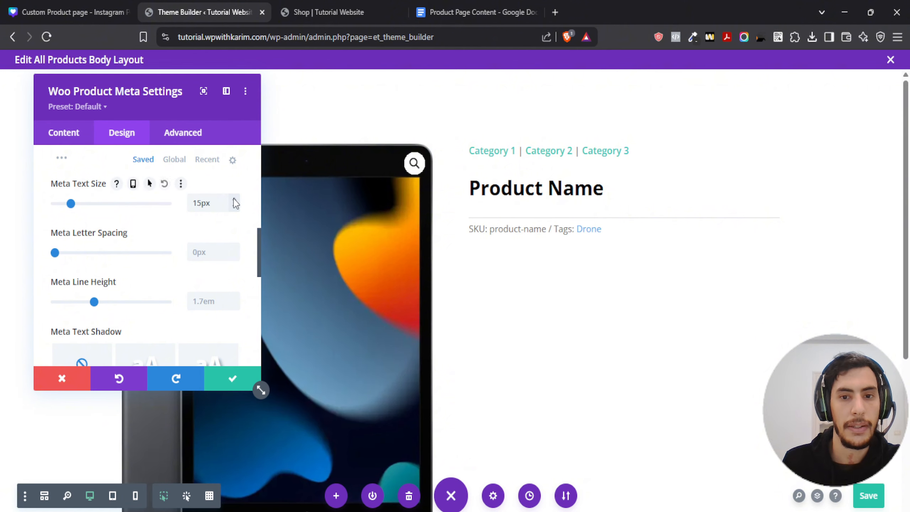
click(235, 200)
click(235, 207)
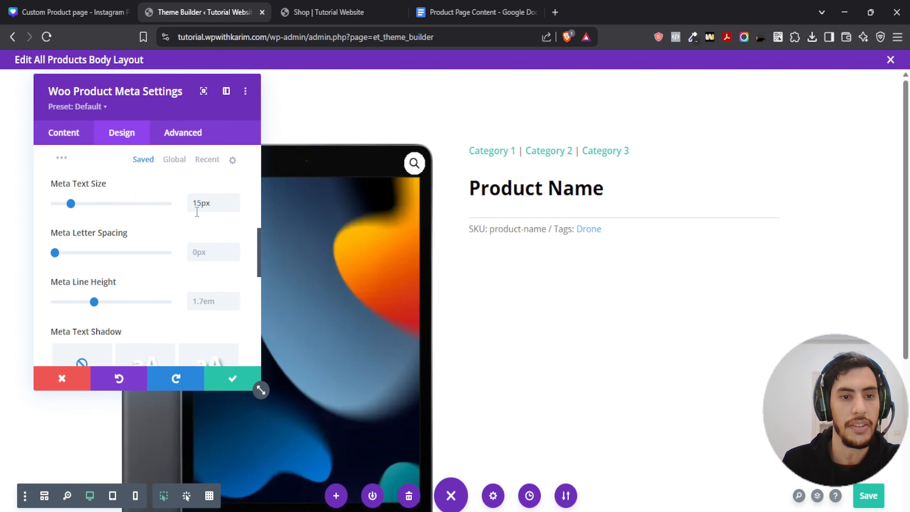
click(229, 377)
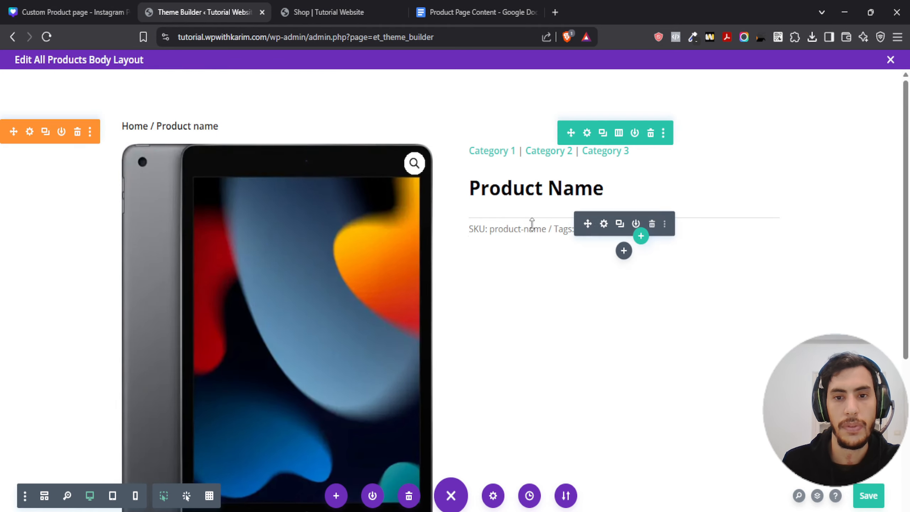
Step: Reopen the product meta module's settings and bring up its link text styling options
click(604, 224)
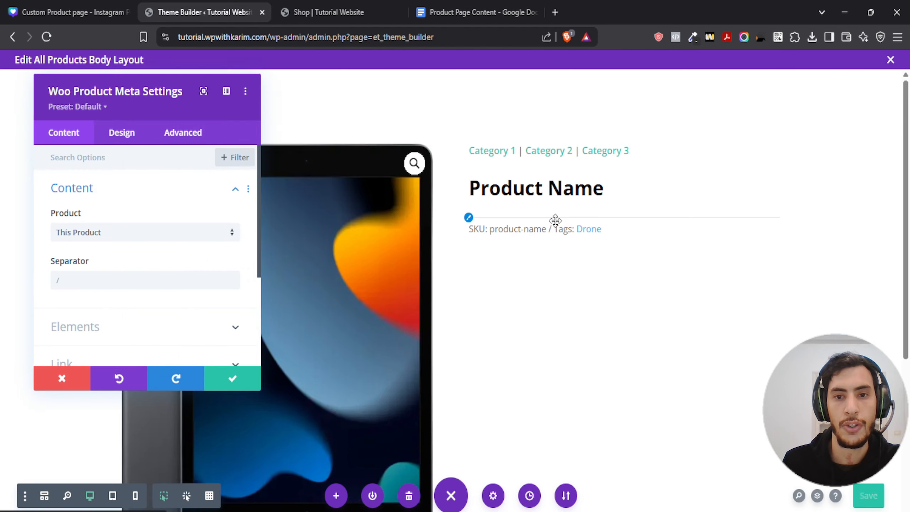
click(122, 133)
click(72, 240)
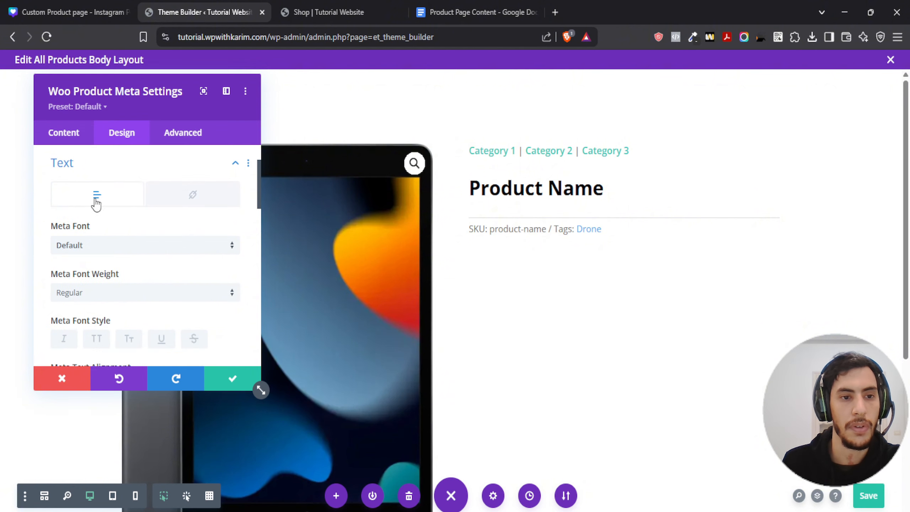
click(207, 197)
scroll(131, 221, down, 5)
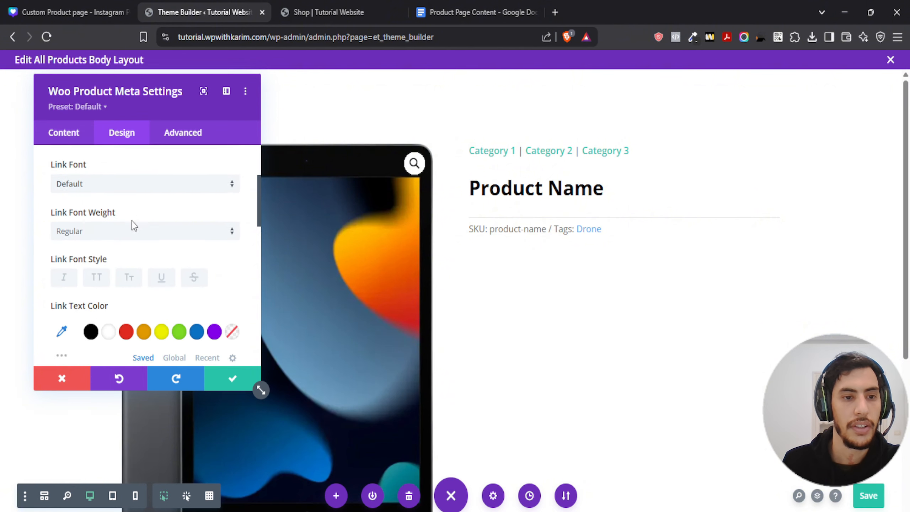
Step: Switch to the Canva design and get the hex code of the LOGO swatch on the color sheet
click(45, 7)
scroll(353, 242, up, 10)
scroll(320, 241, up, 5)
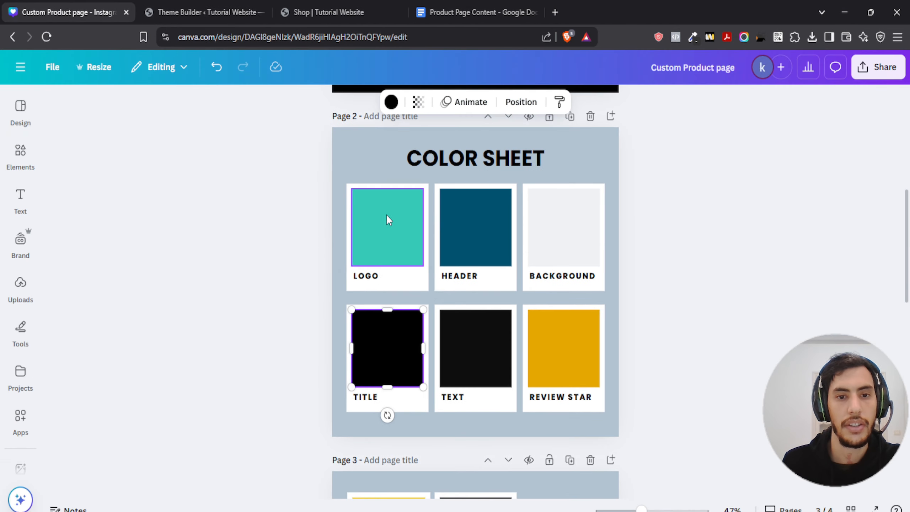
click(387, 214)
click(393, 102)
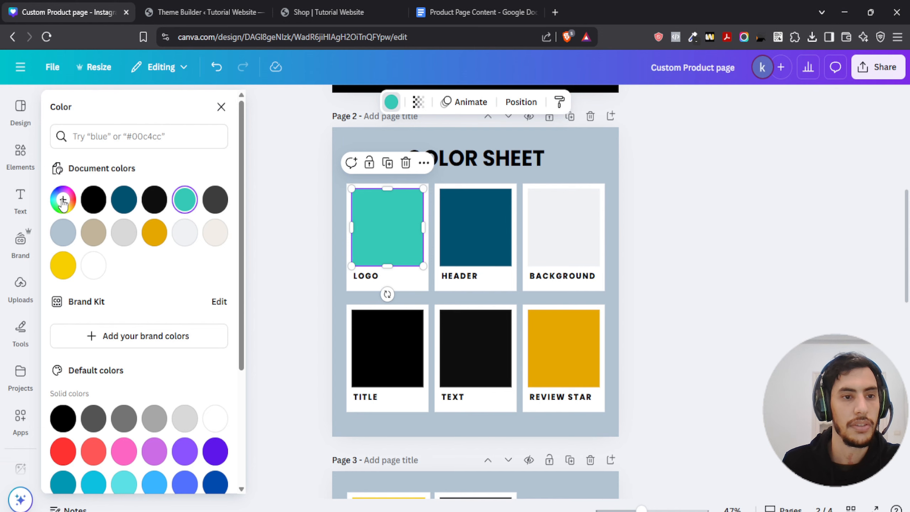
click(63, 200)
Step: Back in the Theme Builder, set the product meta link text color to #36c9b7 and save the module
click(202, 12)
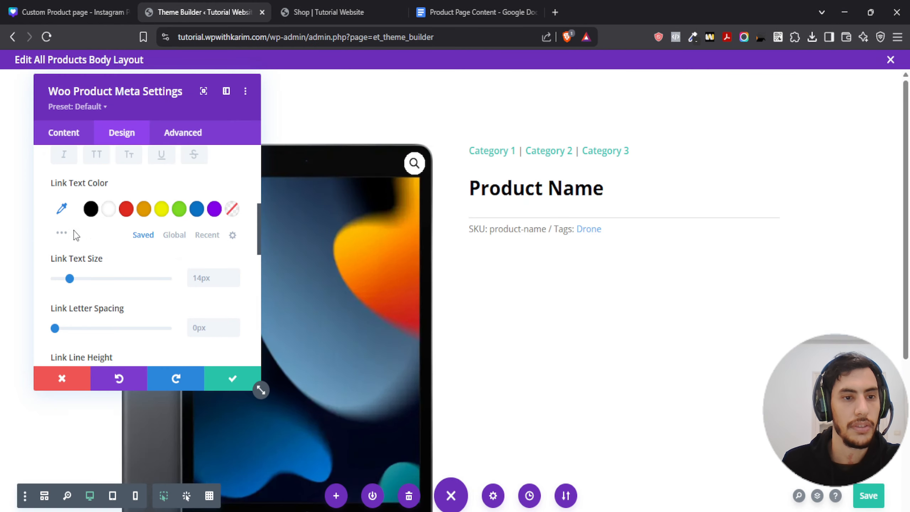
click(62, 208)
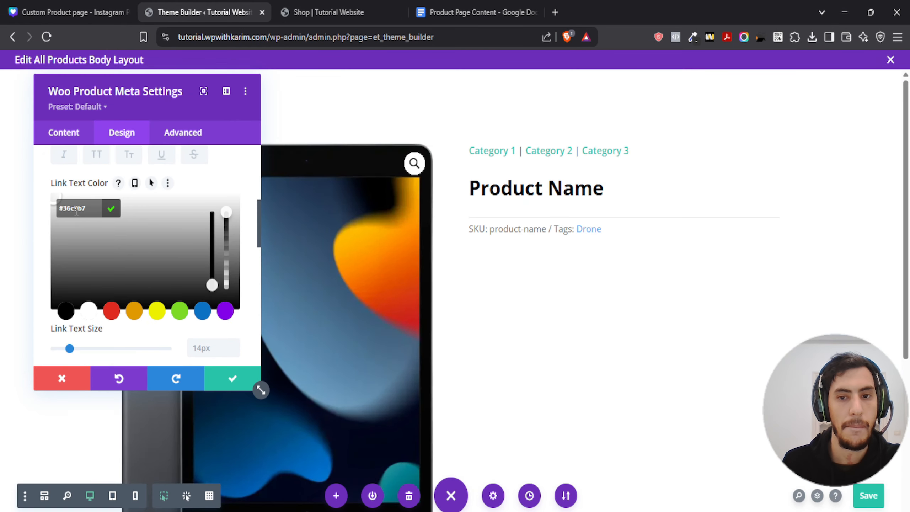
click(223, 386)
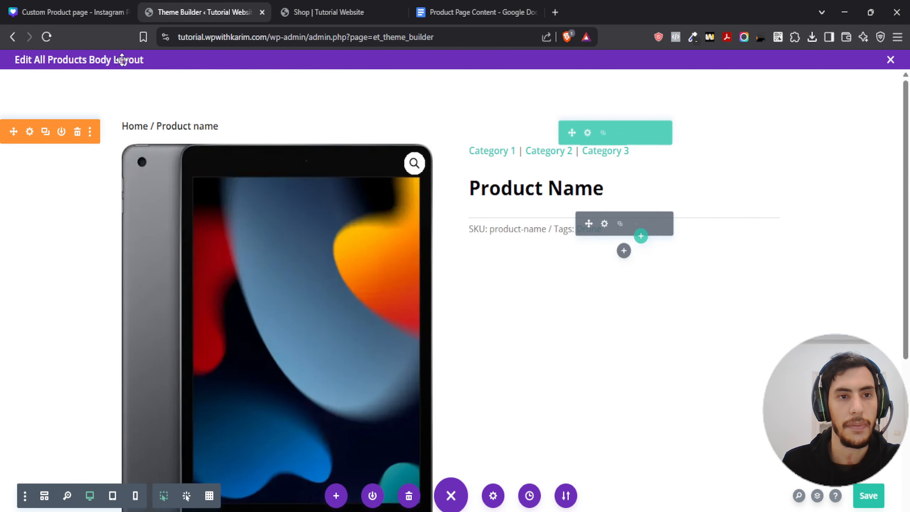
Step: Check the Canva product page structure draft for the element that follows the meta, and return to the Theme Builder
click(68, 12)
scroll(286, 260, down, 10)
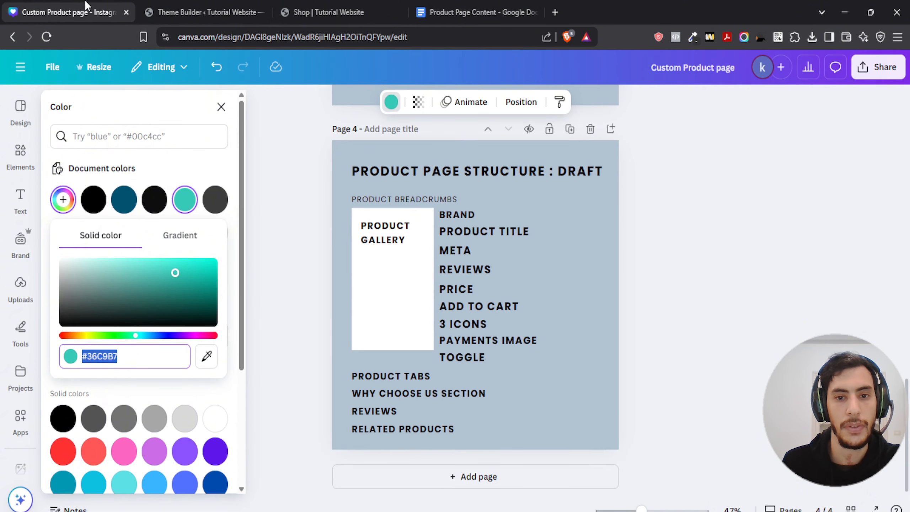
click(210, 12)
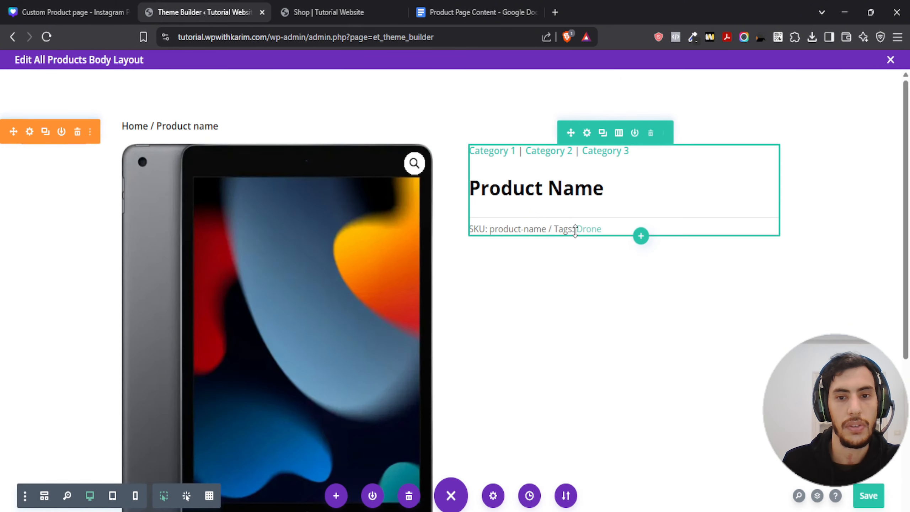
Step: Try a Woo Product Reviews module below the product meta module
click(623, 251)
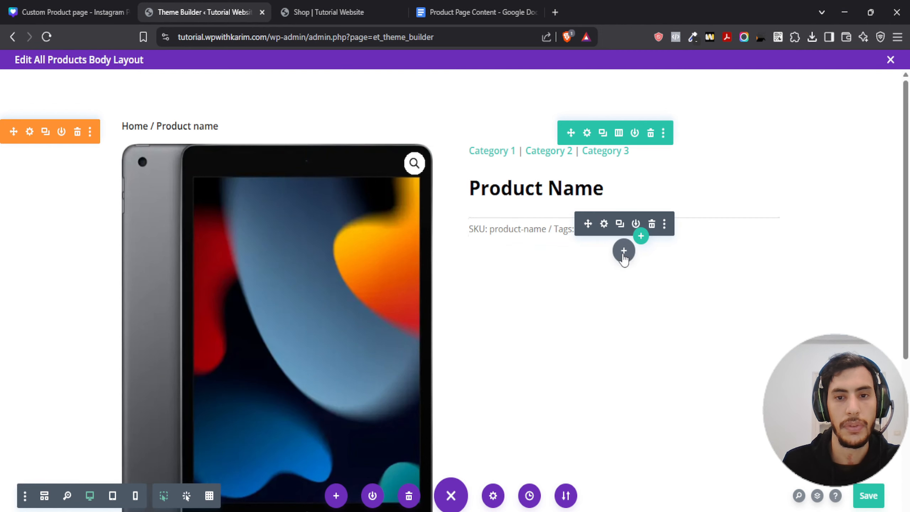
text(rev)
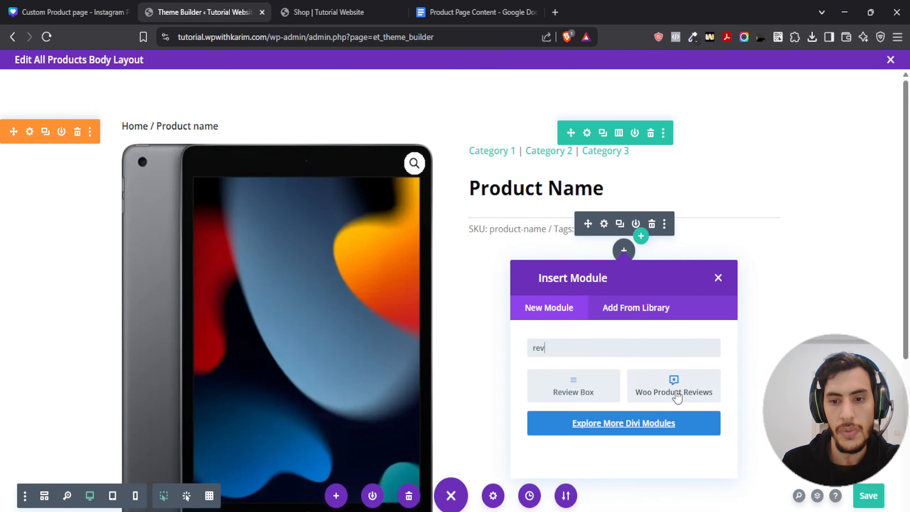
click(666, 396)
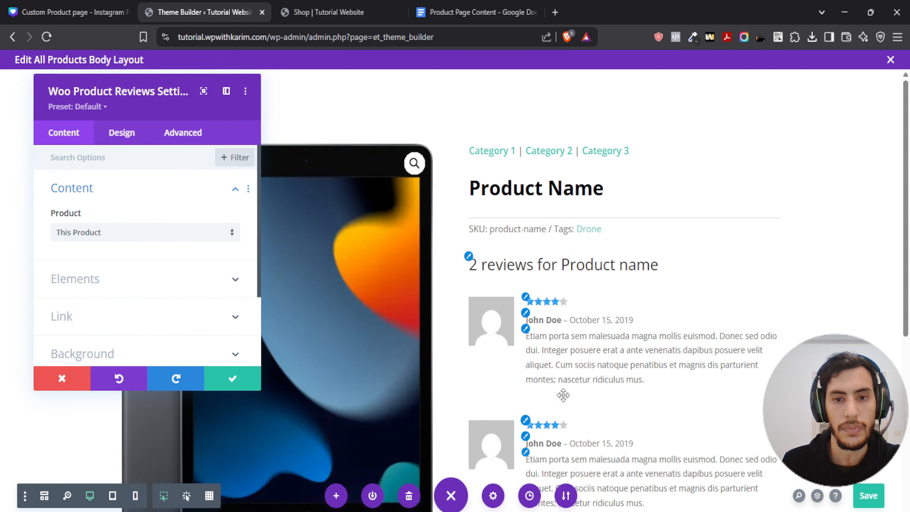
Step: Try hiding the author avatar, comment count, meta and rating in the reviews module, and discard the module
scroll(157, 276, down, 3)
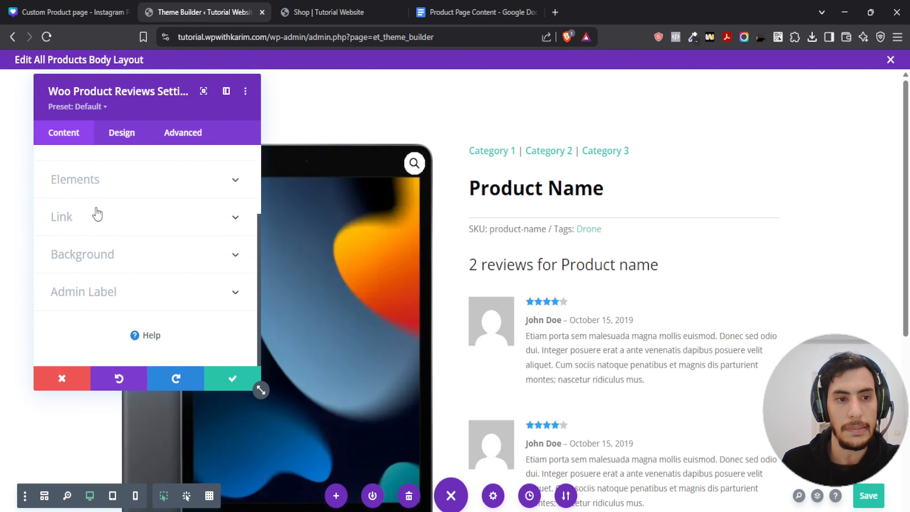
click(94, 183)
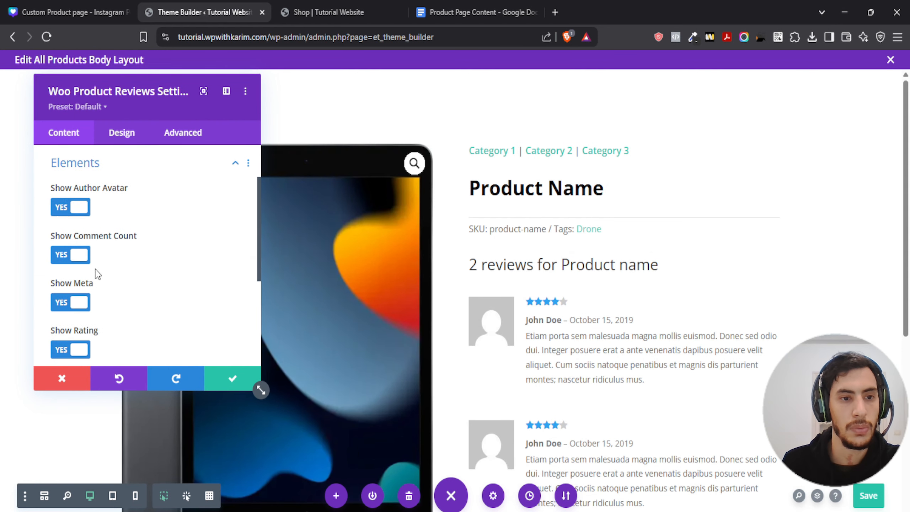
click(76, 211)
click(73, 263)
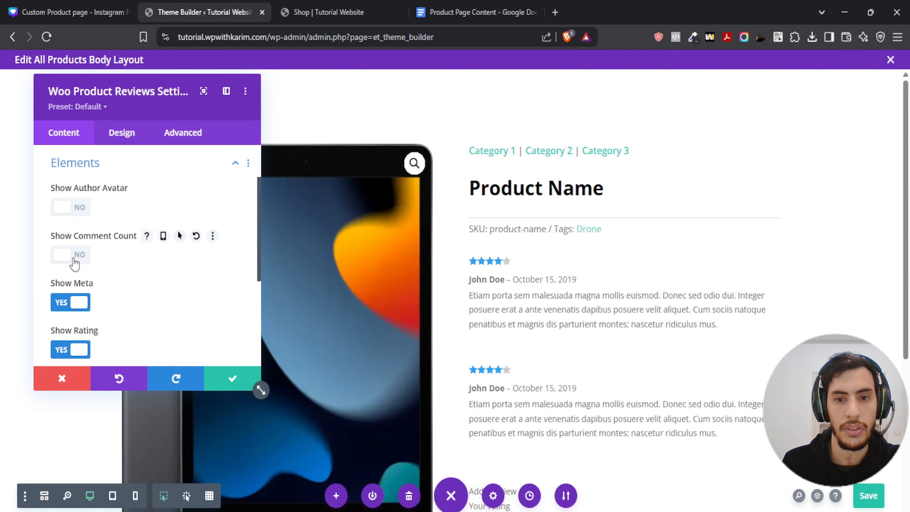
click(66, 257)
click(66, 256)
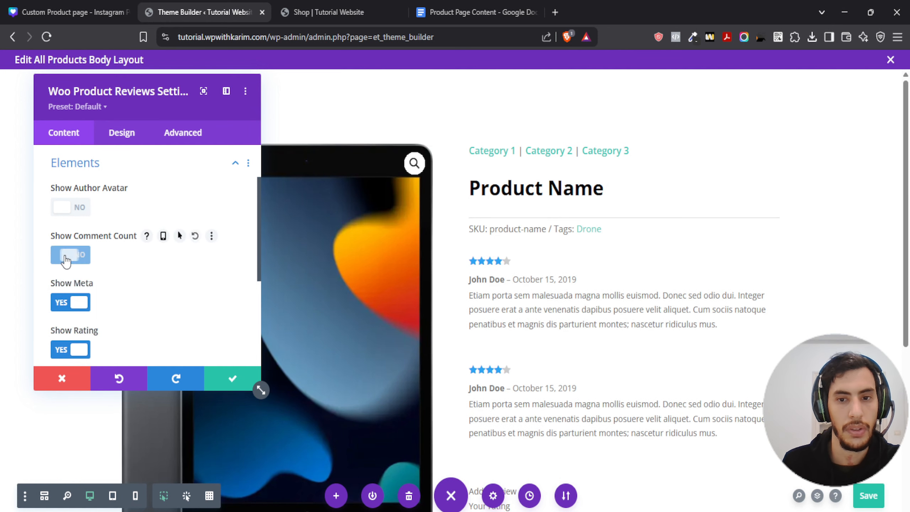
scroll(72, 251, down, 2)
click(72, 246)
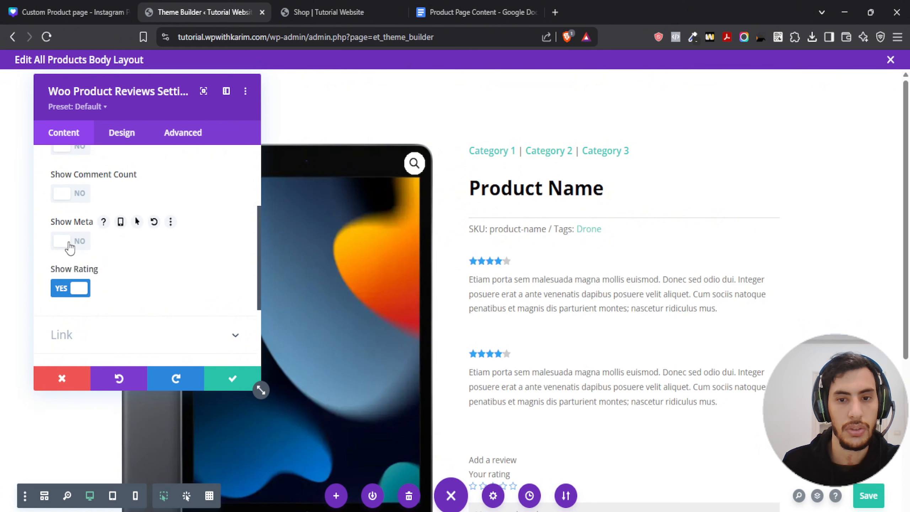
click(72, 289)
scroll(132, 265, down, 3)
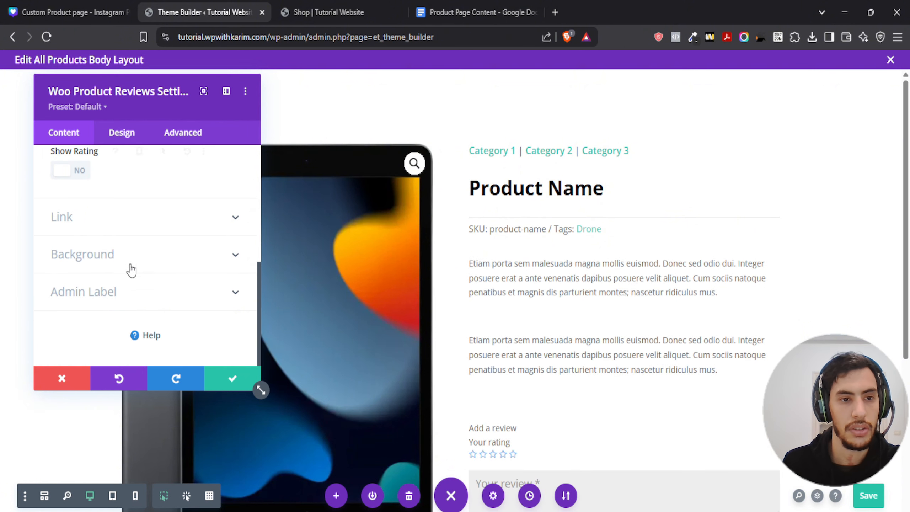
scroll(101, 267, up, 5)
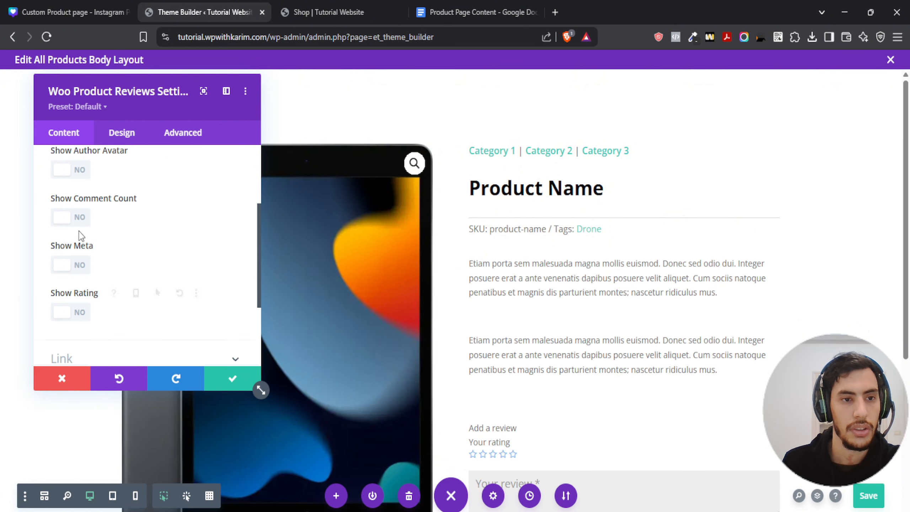
click(61, 380)
drag(650, 291, 614, 254)
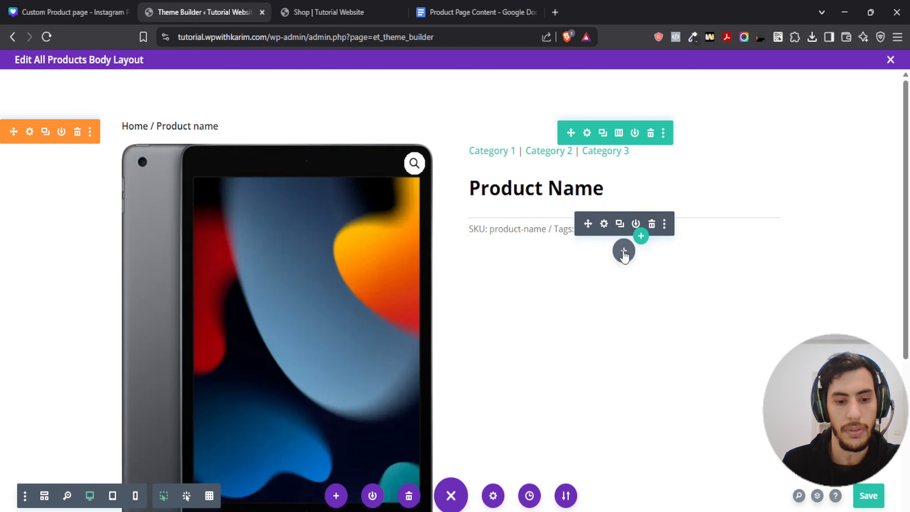
Step: Try a Review Box module below the product meta module and discard it
click(625, 251)
text(rev)
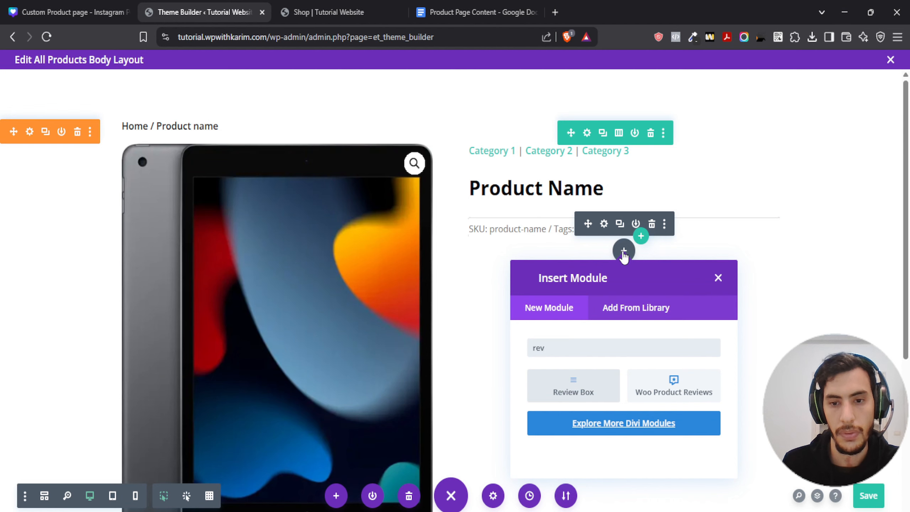
click(576, 394)
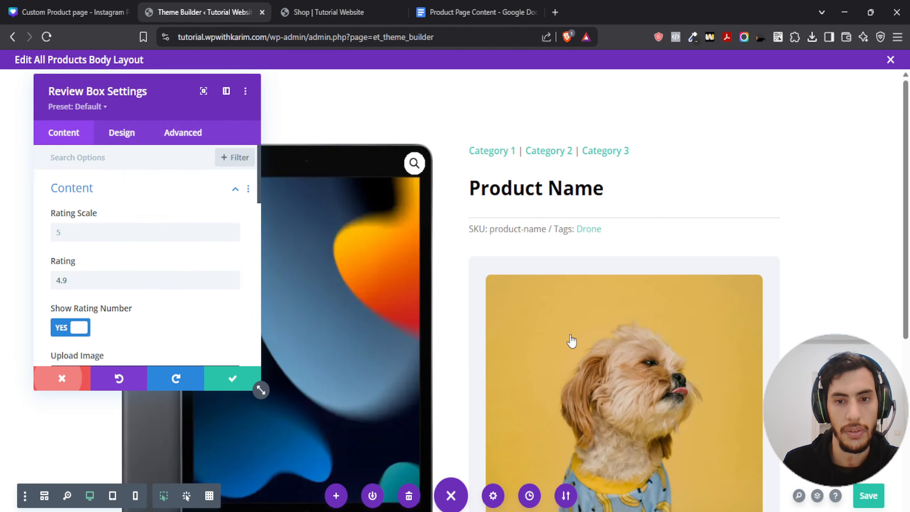
click(62, 378)
click(658, 298)
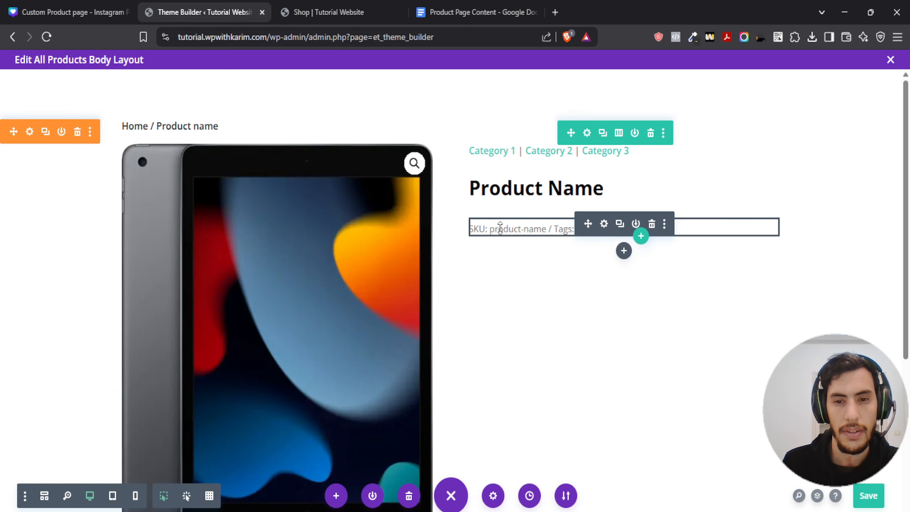
Step: Insert a Woo Product Rating module below the product meta module
click(628, 252)
text(rev)
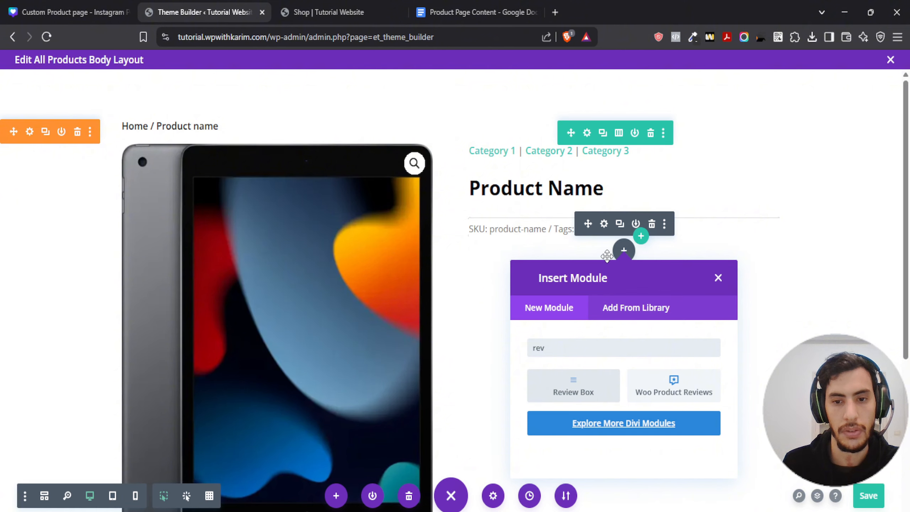
key(BackSpace)
key(BackSpace)
key(BackSpace)
text(woo)
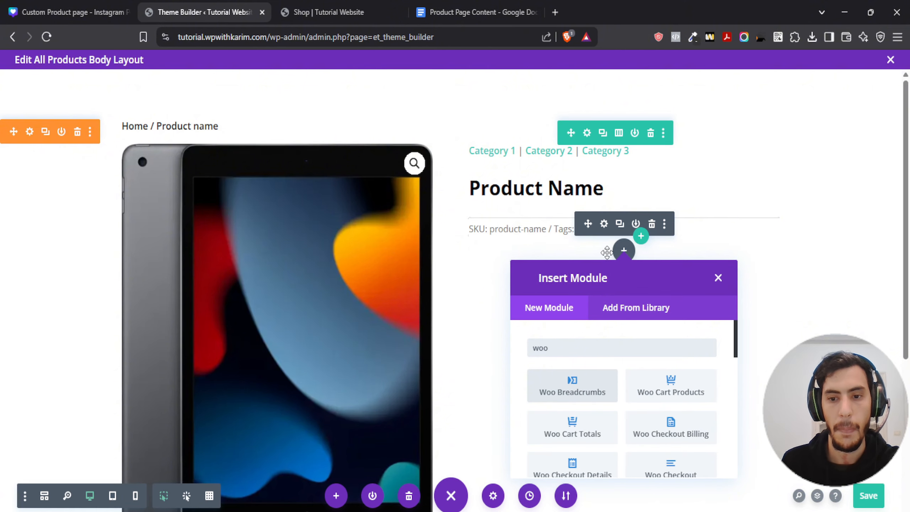
scroll(625, 390, down, 3)
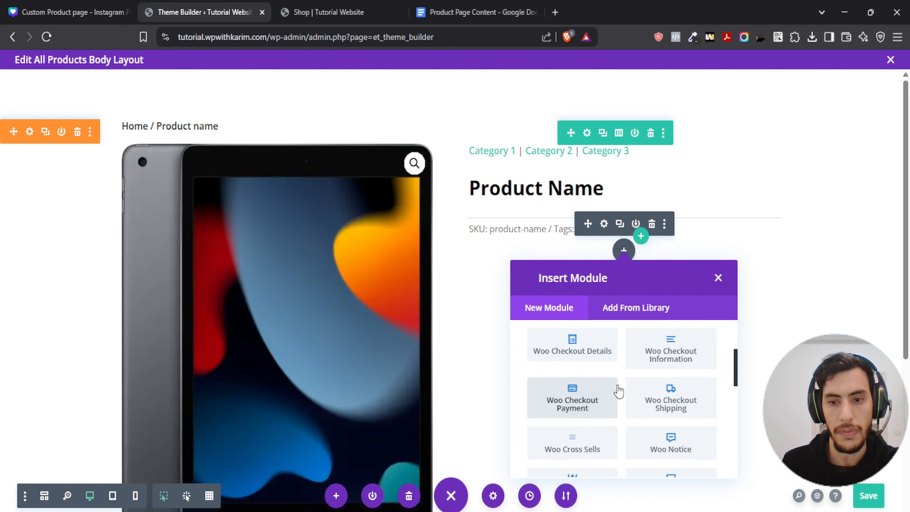
scroll(620, 388, down, 2)
scroll(577, 404, down, 2)
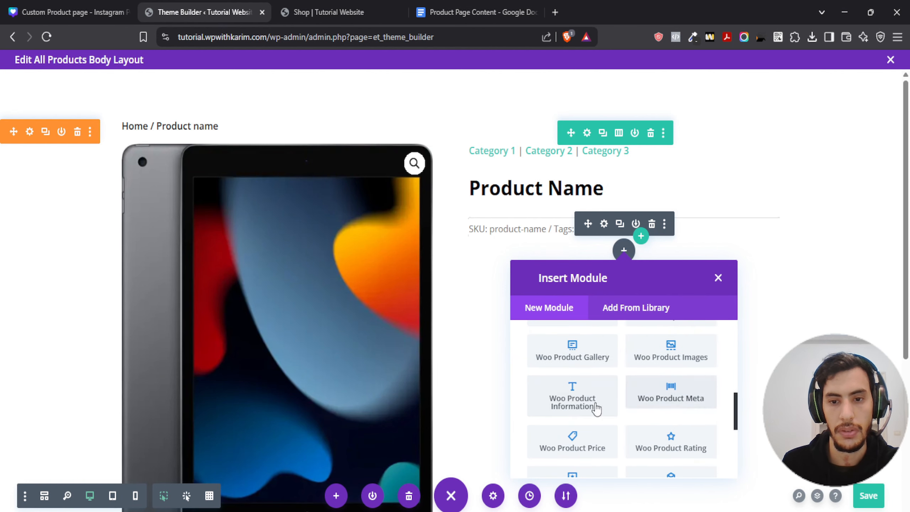
scroll(626, 410, down, 2)
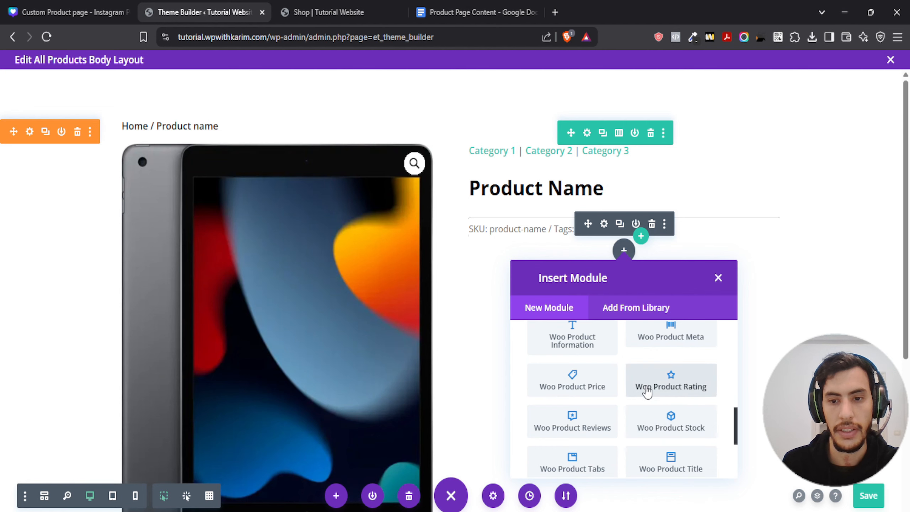
click(667, 390)
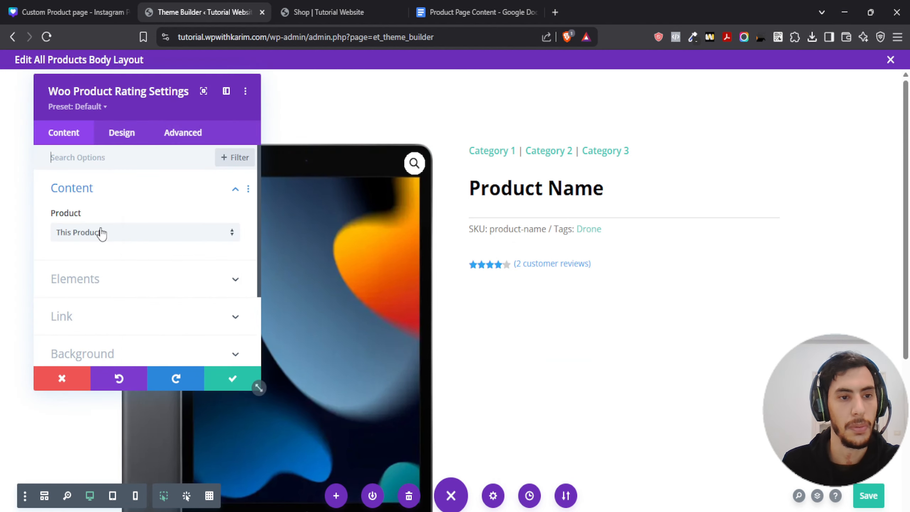
Step: Set the star rating color to #E5A800, copied from the review star swatch in the Canva color sheet
click(469, 266)
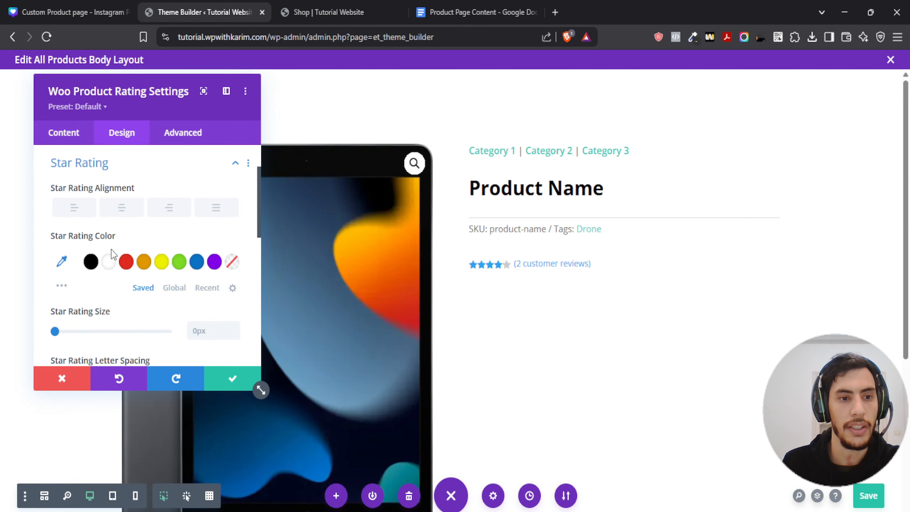
click(53, 12)
scroll(406, 254, up, 10)
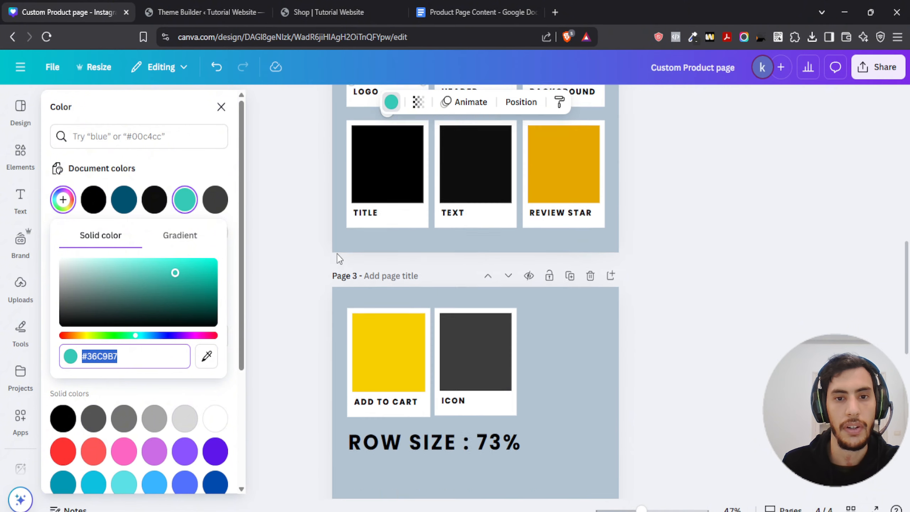
scroll(405, 254, down, 2)
click(563, 229)
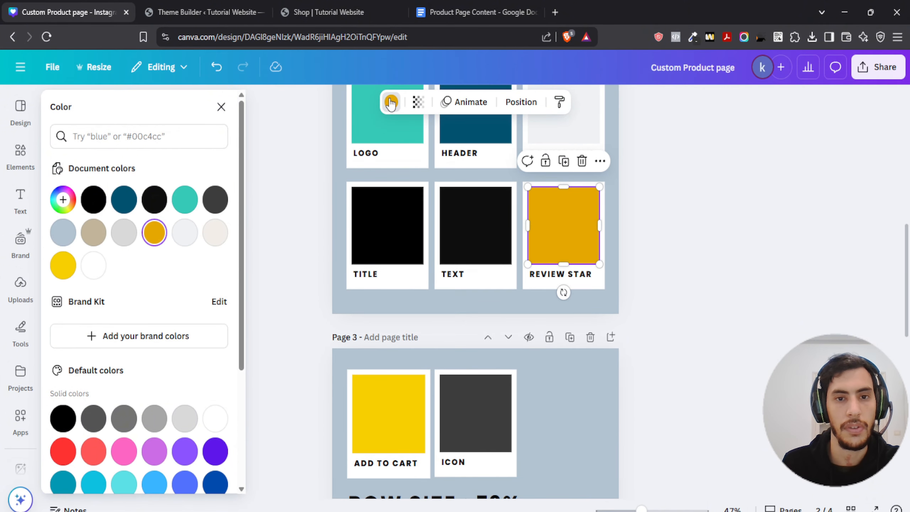
click(154, 233)
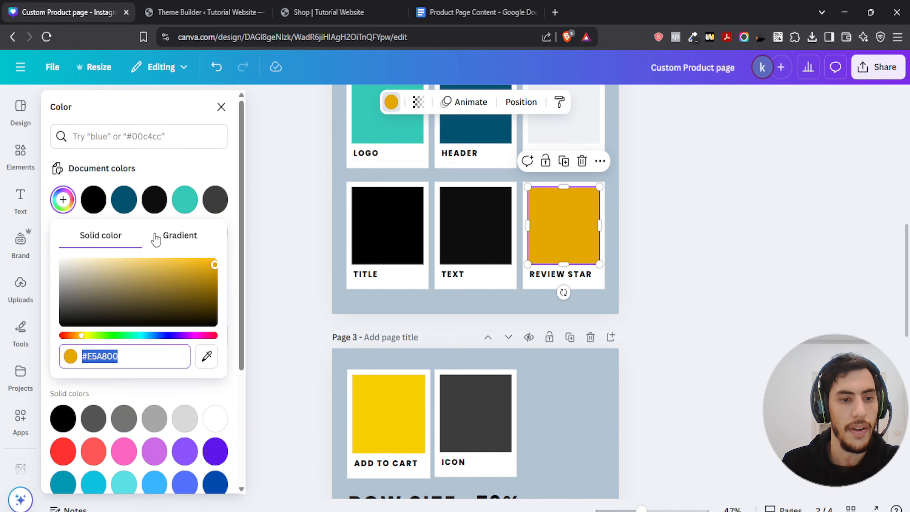
click(195, 7)
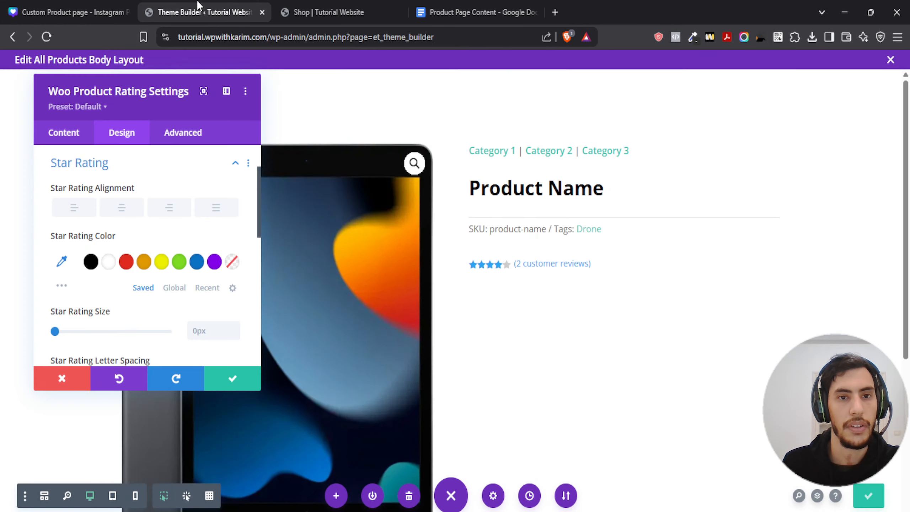
click(63, 260)
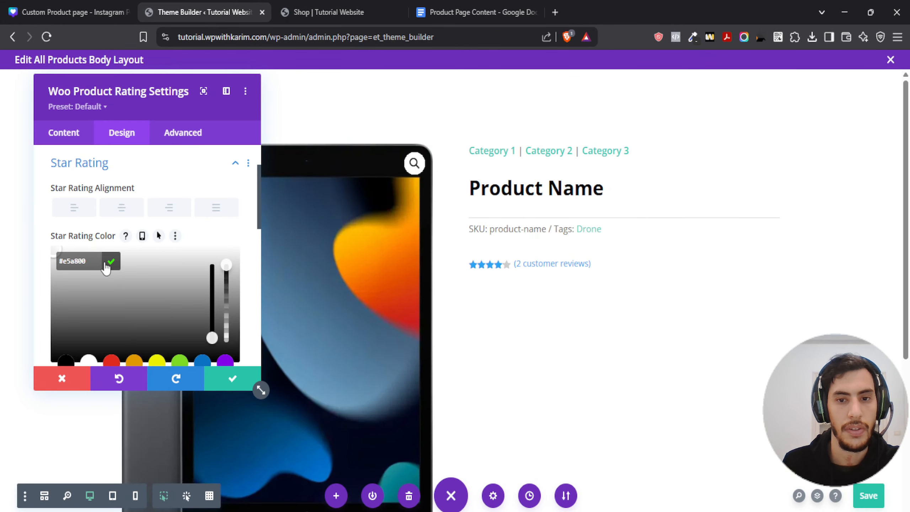
click(107, 264)
Step: Set the star rating size to 18px
scroll(53, 222, down, 3)
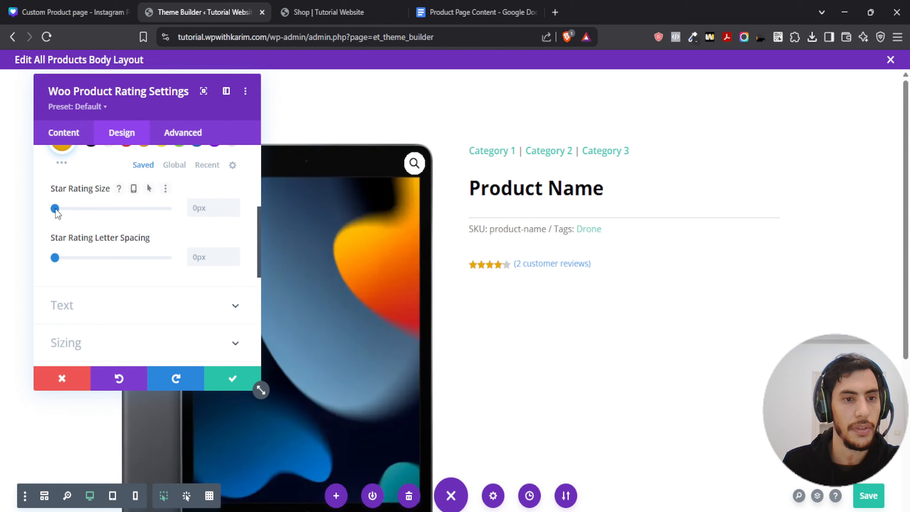
drag(56, 210, 77, 215)
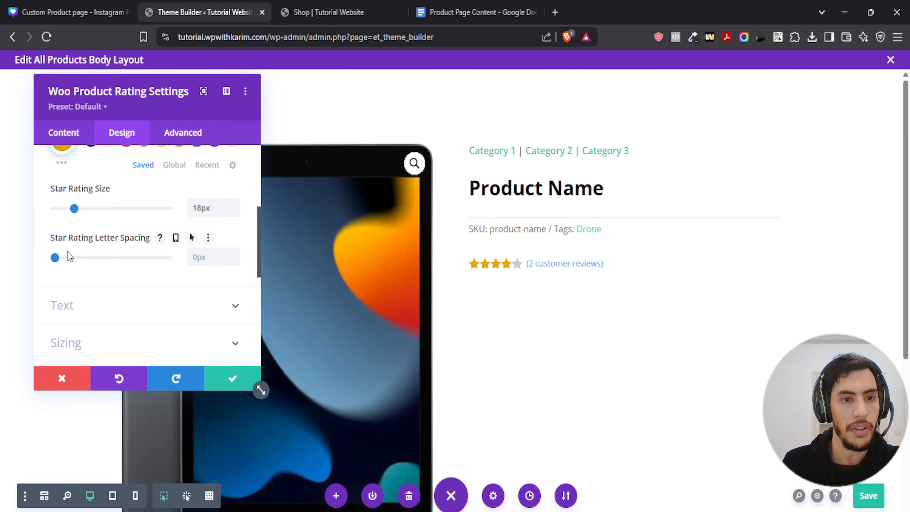
scroll(147, 267, up, 3)
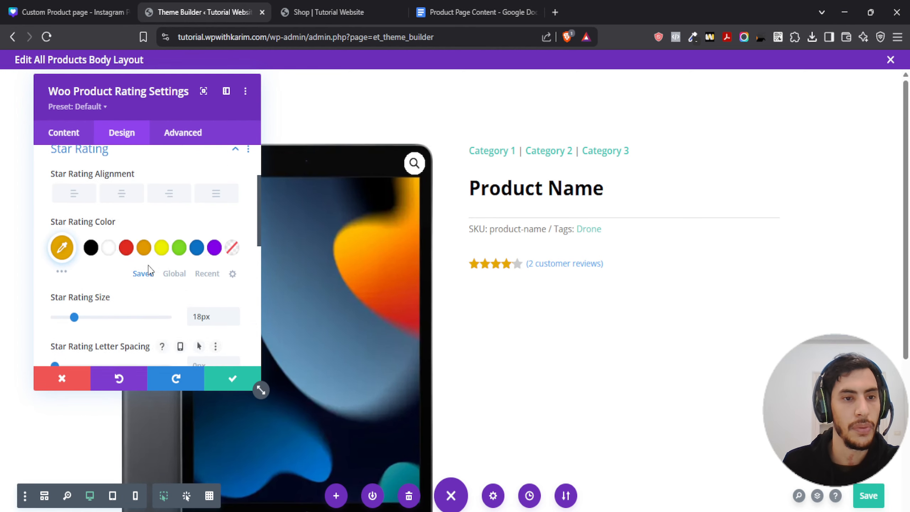
Step: Try black as the text color of the customer reviews label
scroll(116, 266, down, 5)
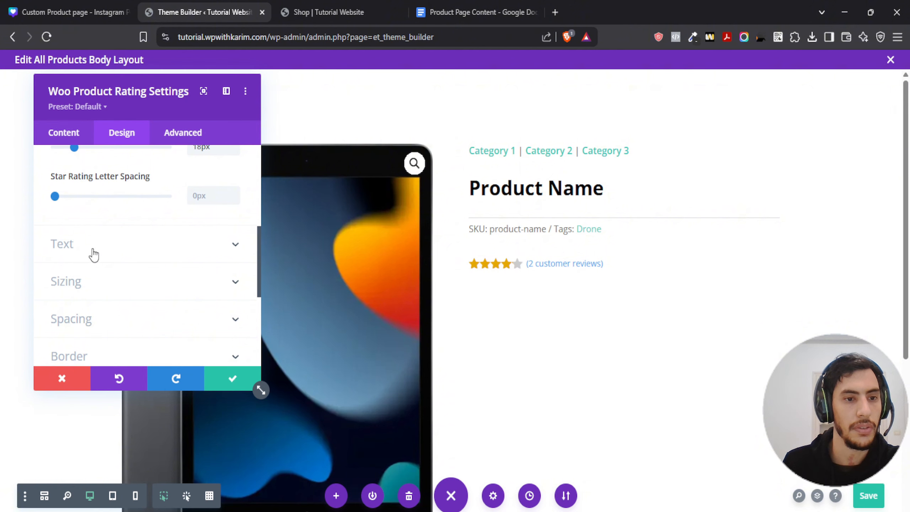
click(91, 251)
click(91, 232)
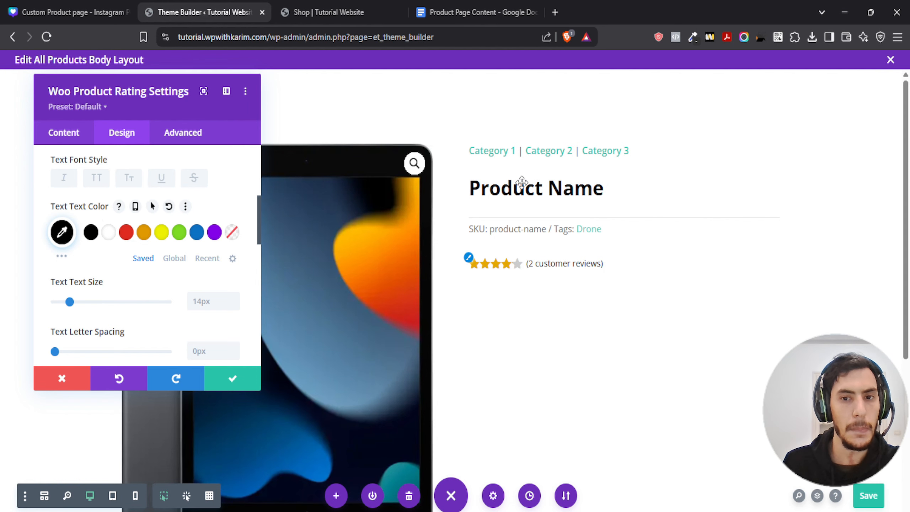
Step: Set the rating module's text color to #36C9B7, copied from the logo swatch in the Canva color sheet
click(50, 19)
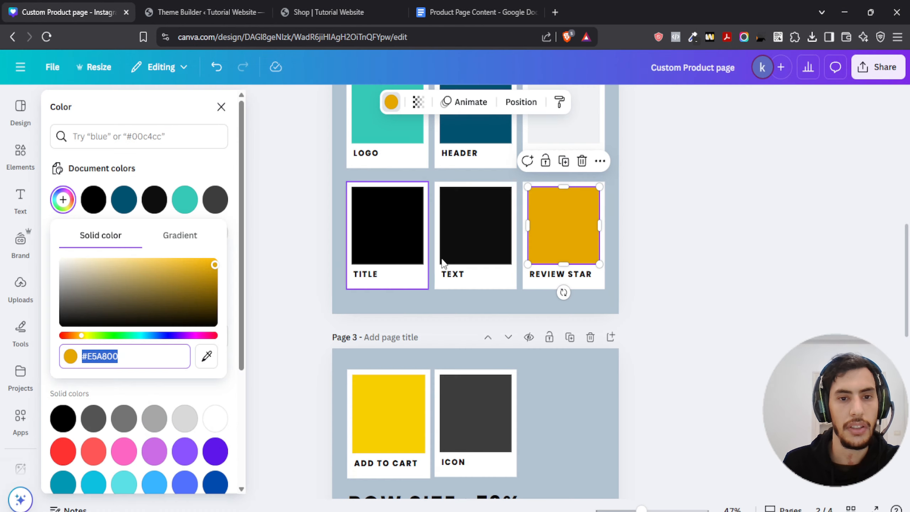
scroll(387, 219, up, 3)
click(388, 219)
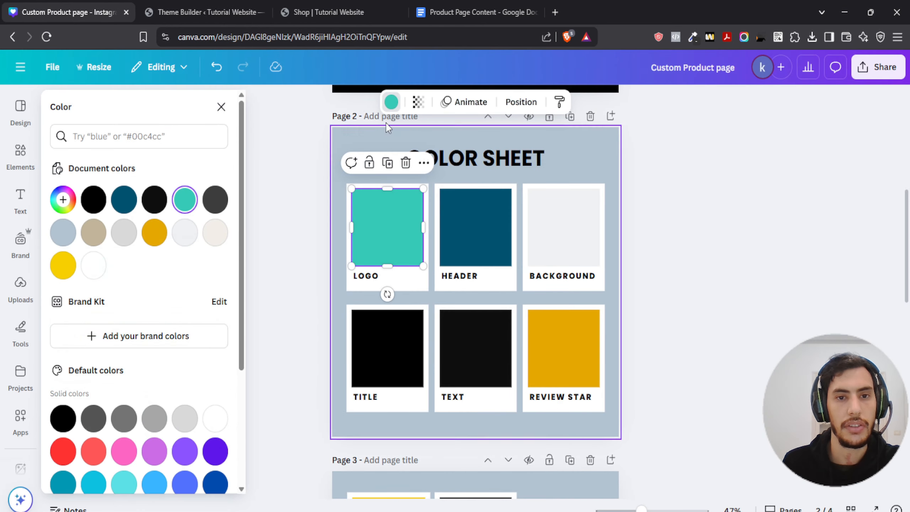
click(185, 200)
click(200, 12)
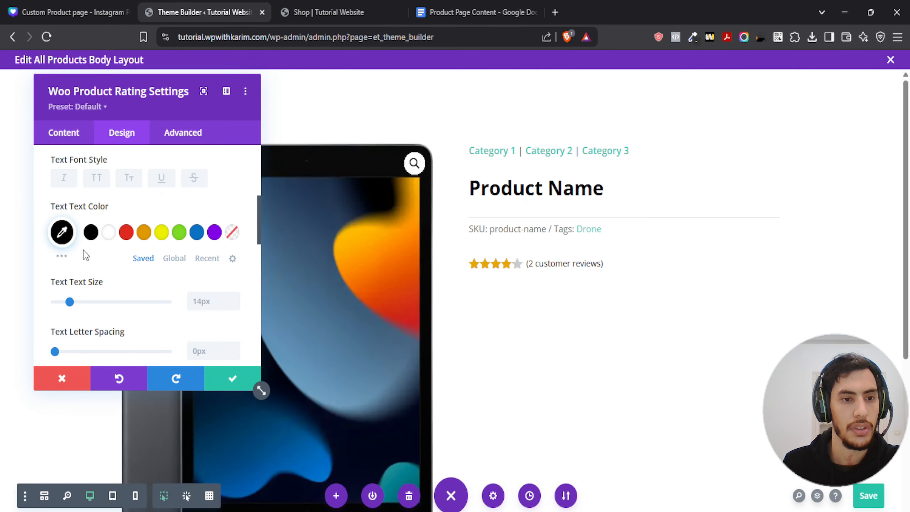
click(62, 231)
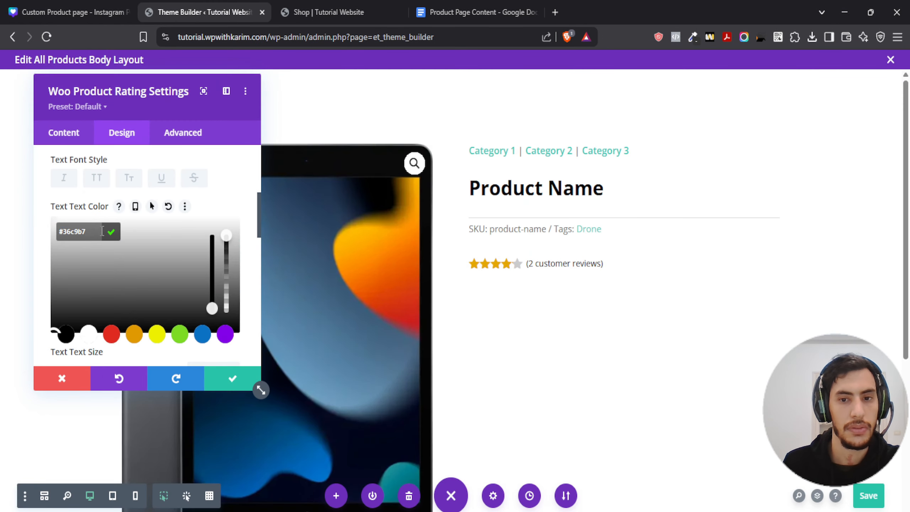
click(110, 237)
Step: Try the Bold font weight on the rating module's text
scroll(98, 248, down, 4)
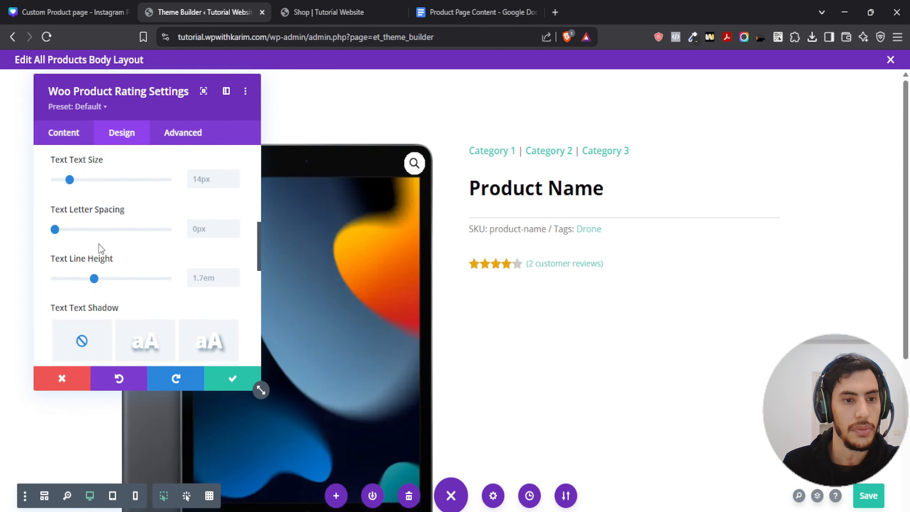
scroll(89, 260, up, 7)
click(107, 256)
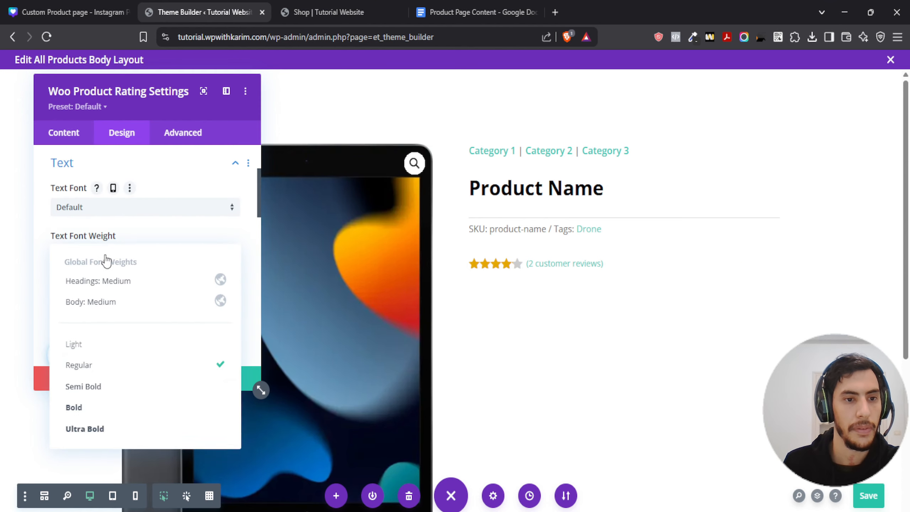
click(109, 408)
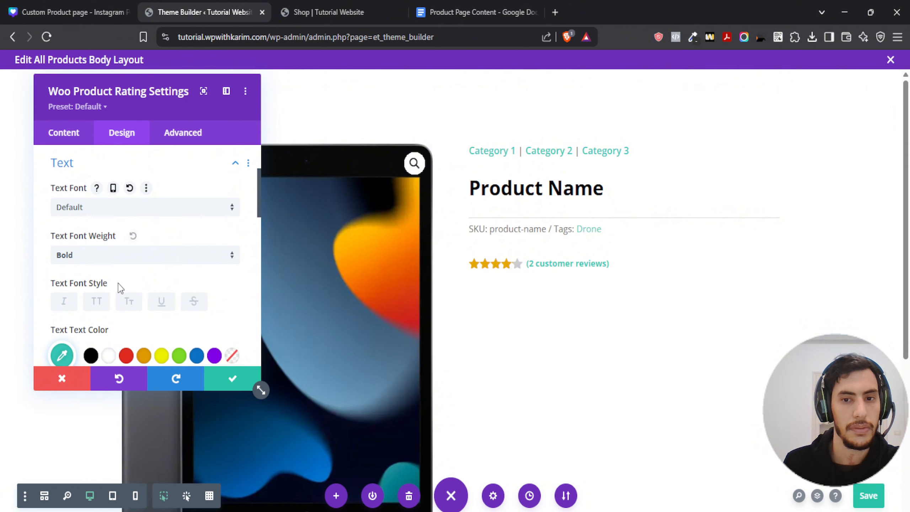
Step: Set the rating text size to 16px and its font weight to Semi Bold, and save the module settings
scroll(57, 238, down, 5)
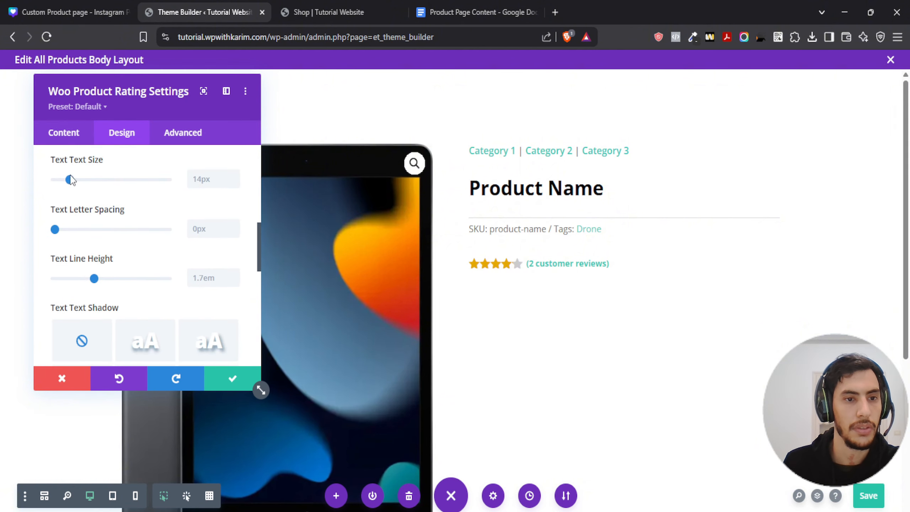
click(210, 182)
text(16px)
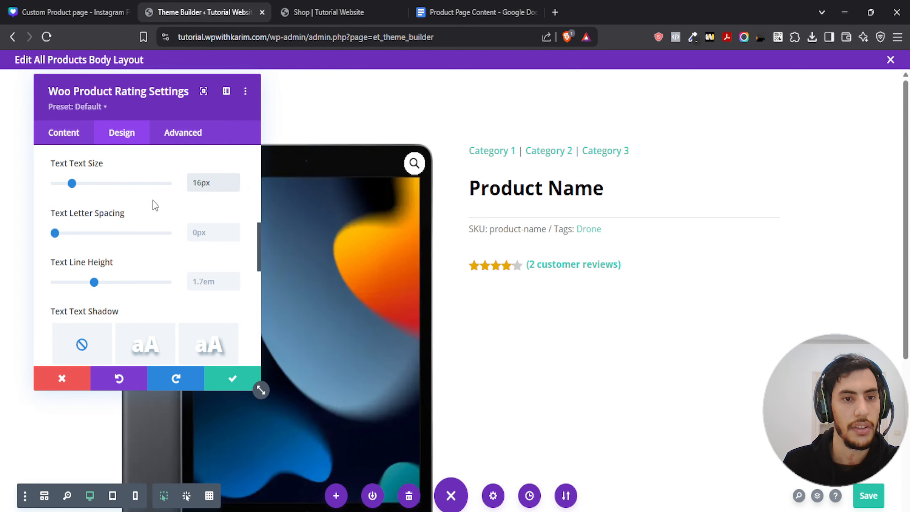
scroll(117, 214, up, 5)
click(117, 196)
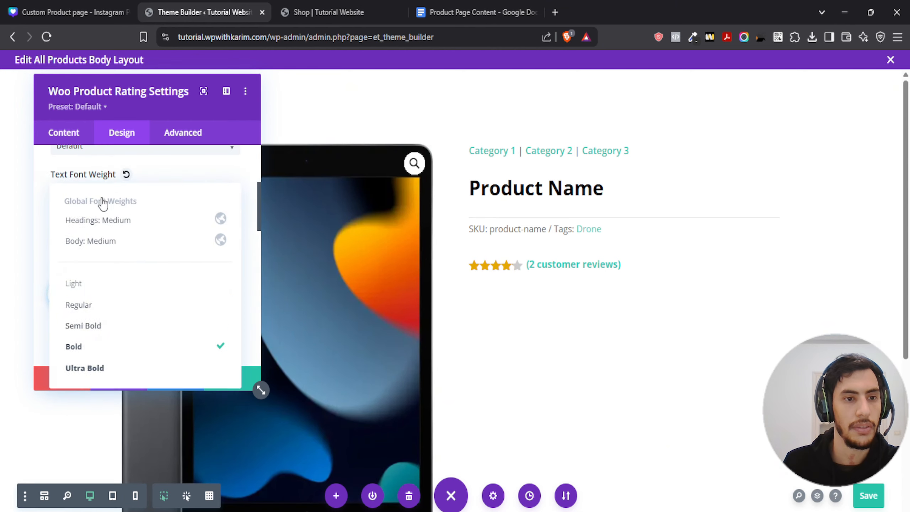
click(89, 324)
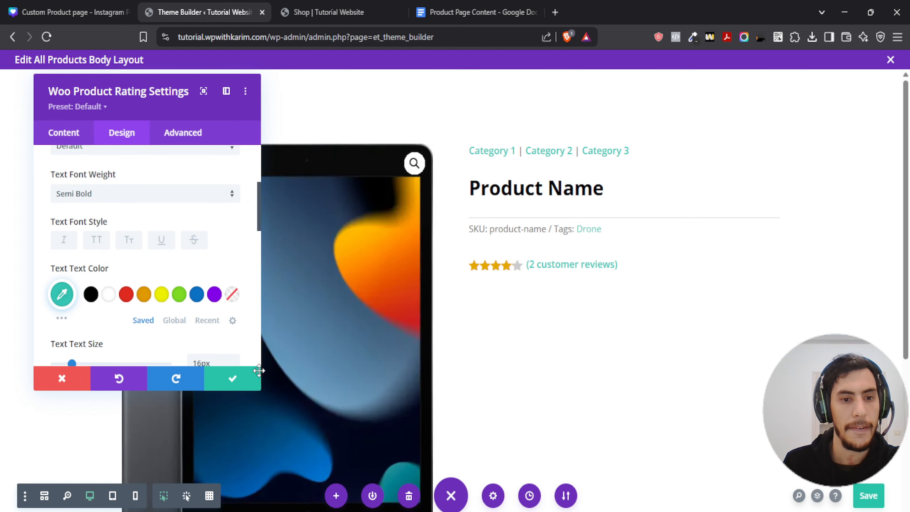
click(234, 383)
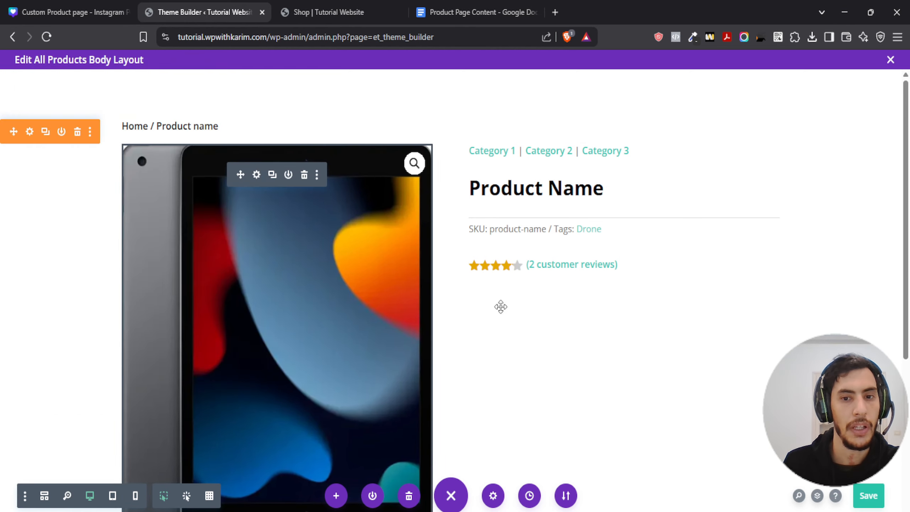
Step: Check the Canva product page structure draft for the element that follows the reviews, and return to the Theme Builder
click(72, 12)
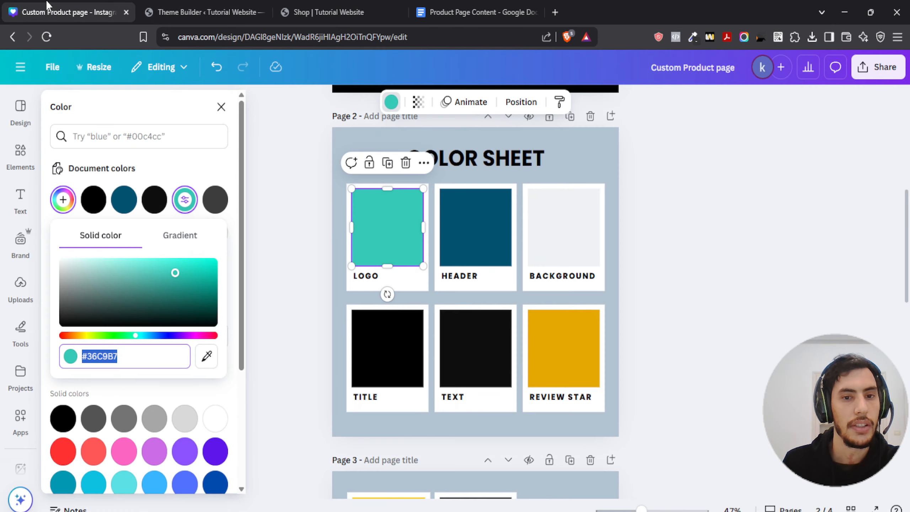
scroll(301, 244, down, 6)
scroll(285, 204, down, 10)
key(Escape)
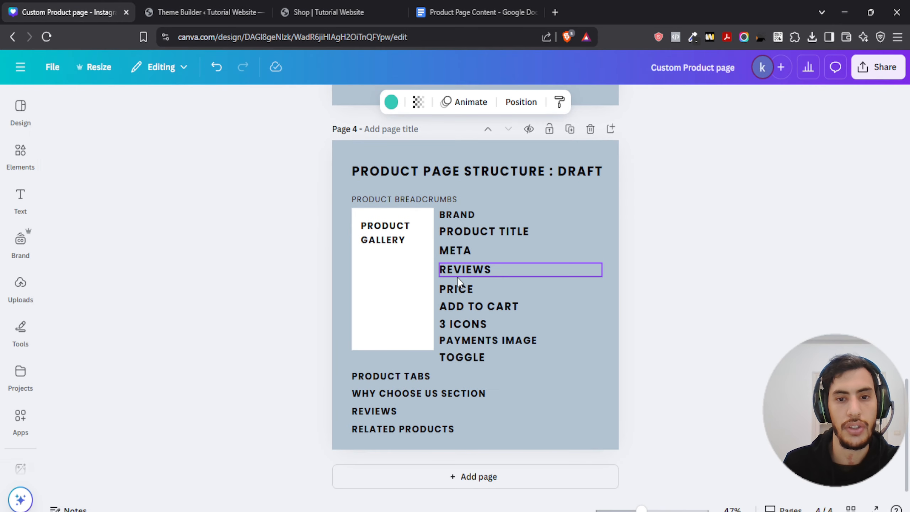
click(219, 6)
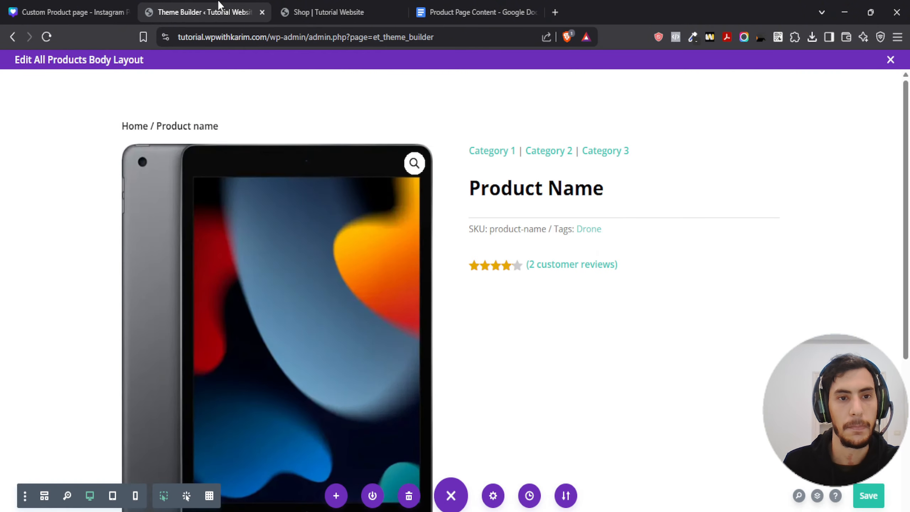
Step: Insert a Woo Product Price module directly below the rating module
mouse_move(533, 267)
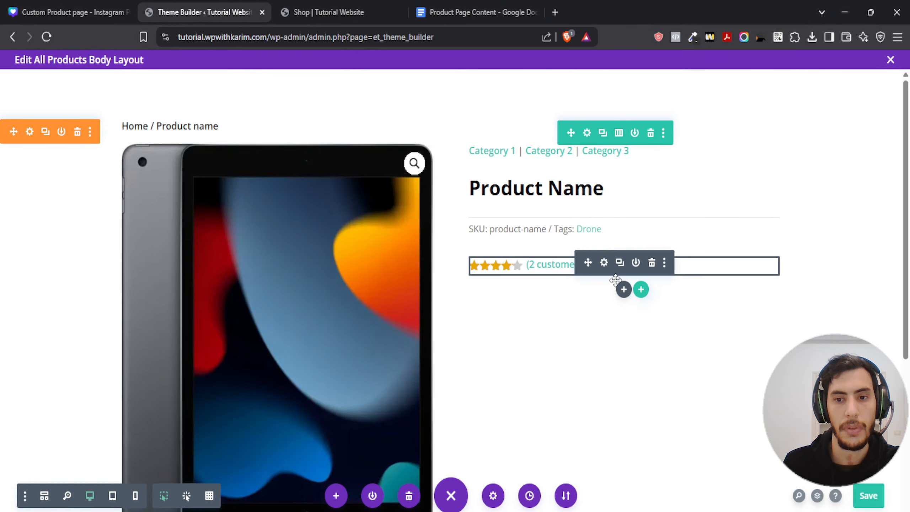
click(625, 289)
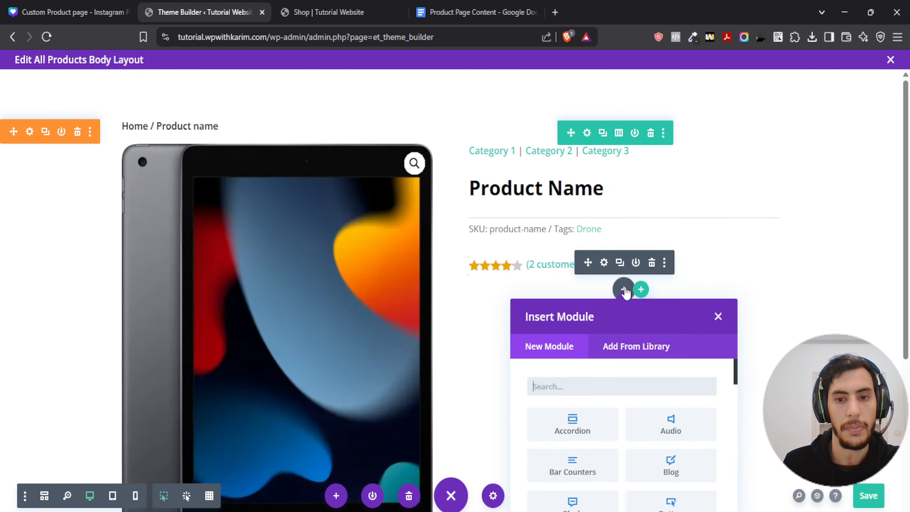
text(price)
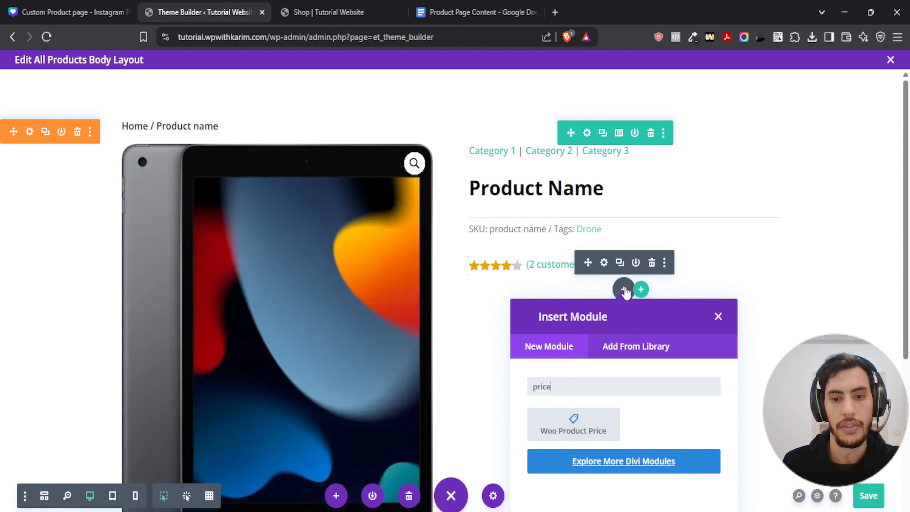
click(573, 428)
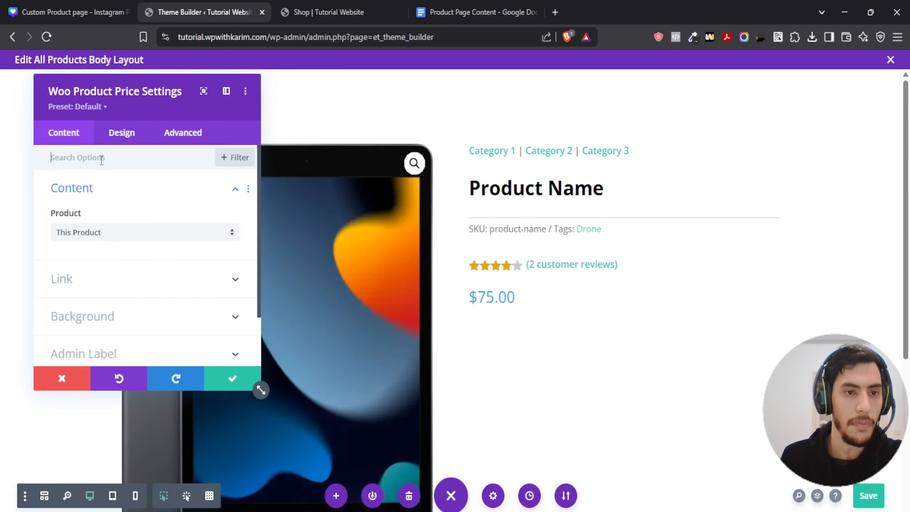
Step: Set the price text size to 41px, taken from the price row of the Canva website sheet
click(122, 133)
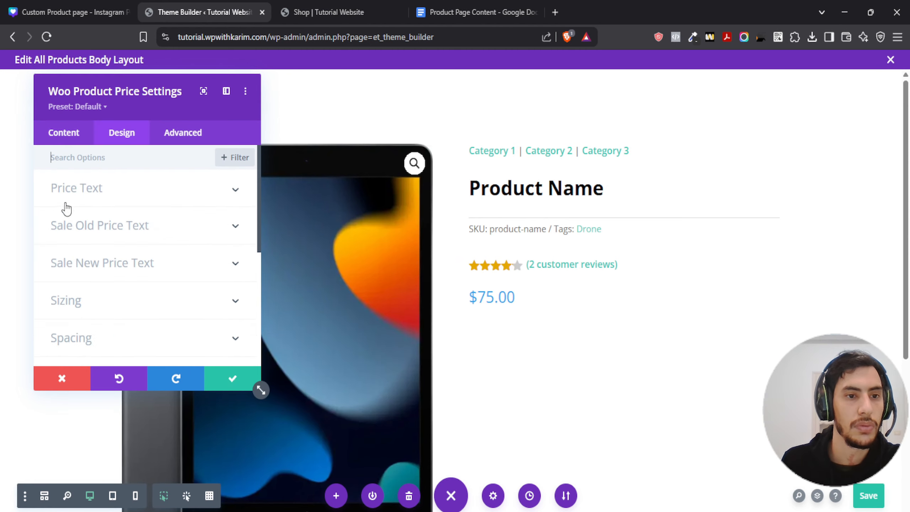
click(102, 197)
scroll(112, 229, down, 3)
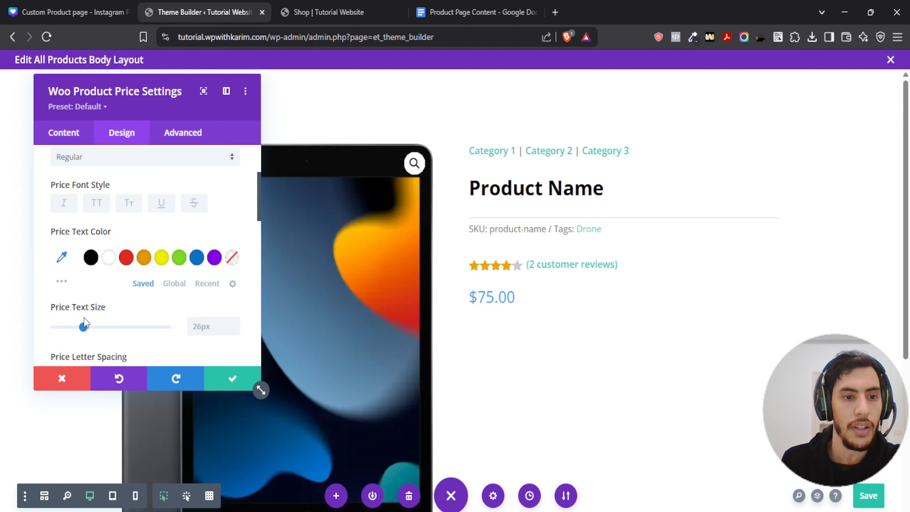
scroll(104, 236, up, 3)
click(68, 12)
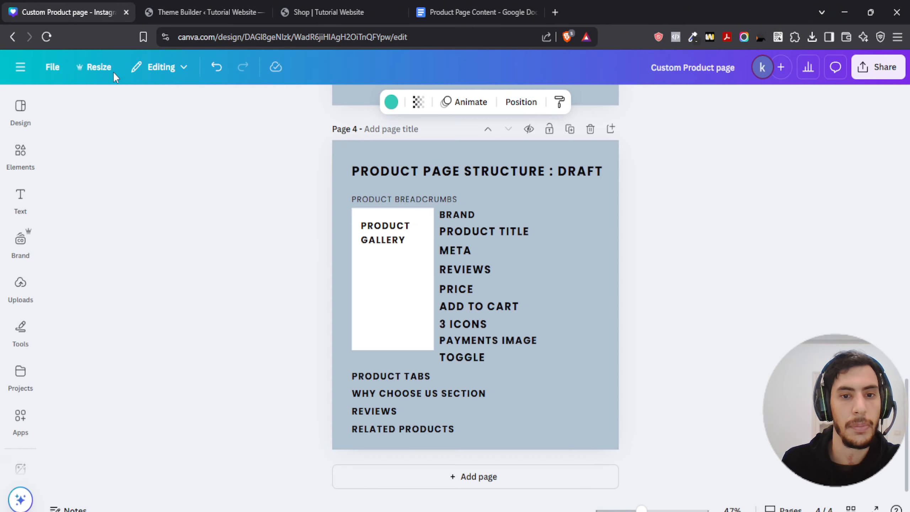
scroll(204, 247, up, 8)
scroll(206, 262, up, 15)
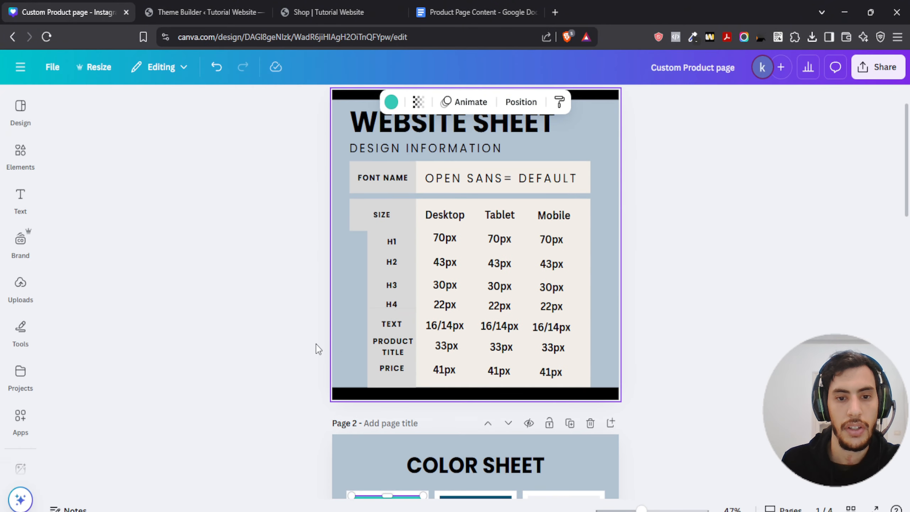
click(206, 12)
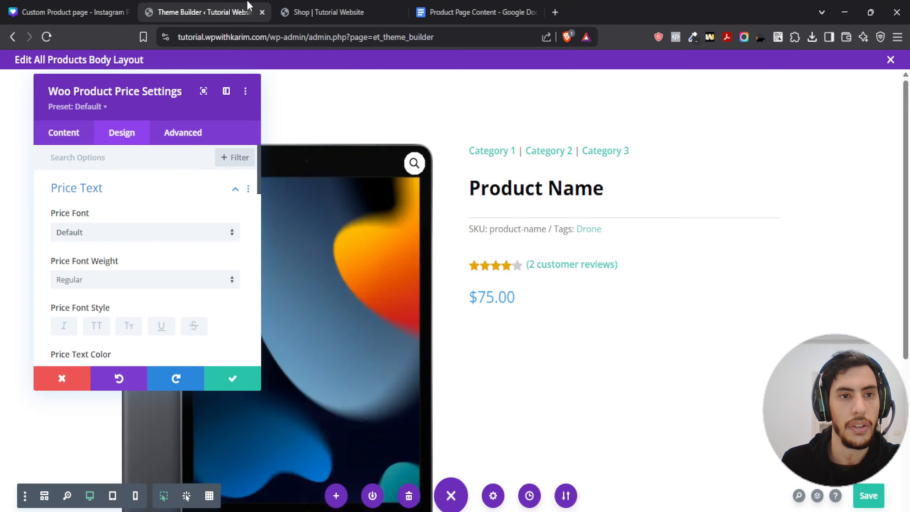
scroll(122, 244, down, 6)
click(204, 203)
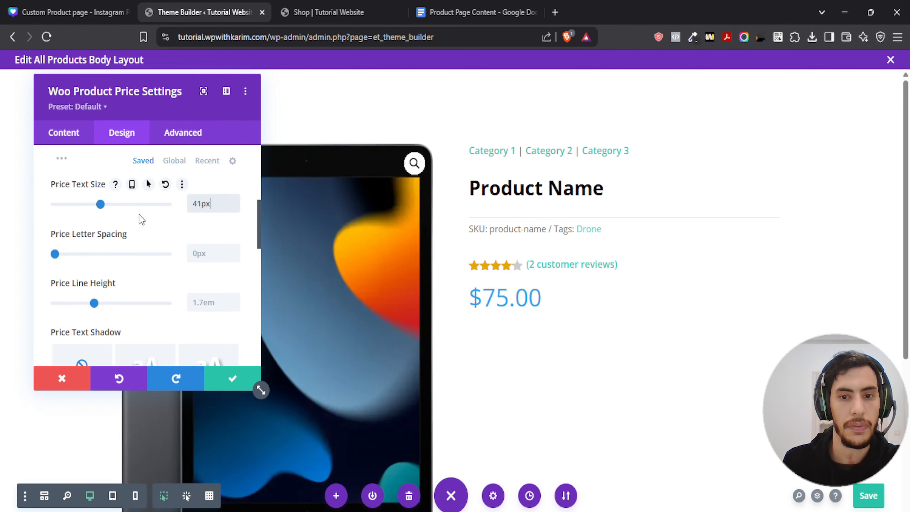
Step: Set the price text color to black, matching the #000000 title swatch in the Canva color sheet
scroll(90, 238, up, 3)
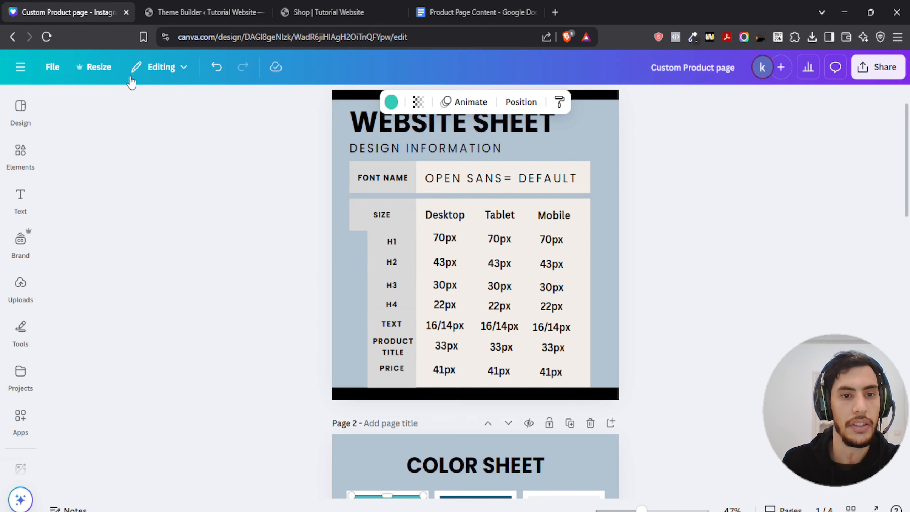
click(57, 11)
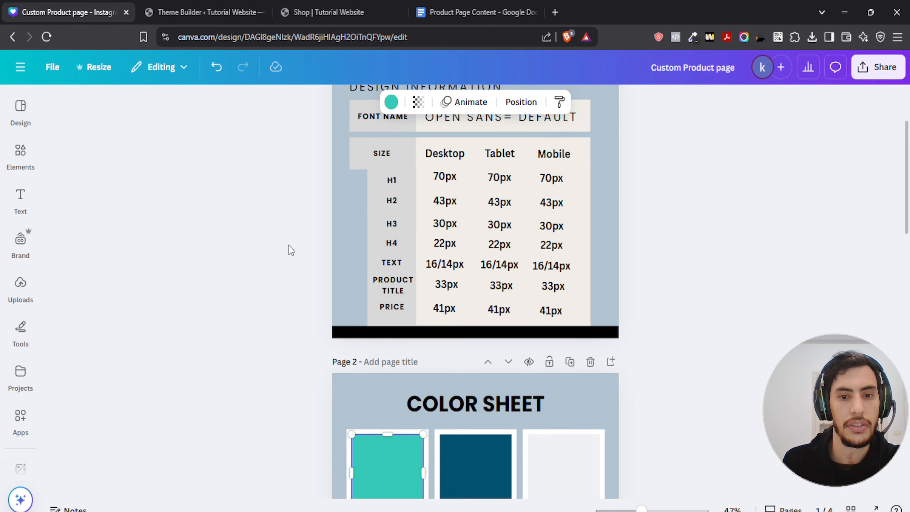
scroll(285, 251, down, 10)
scroll(274, 250, up, 5)
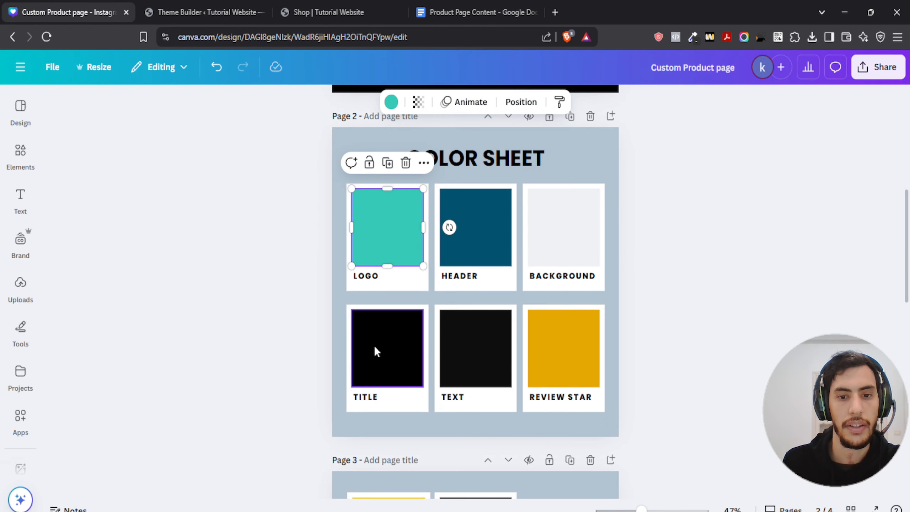
click(376, 349)
click(392, 102)
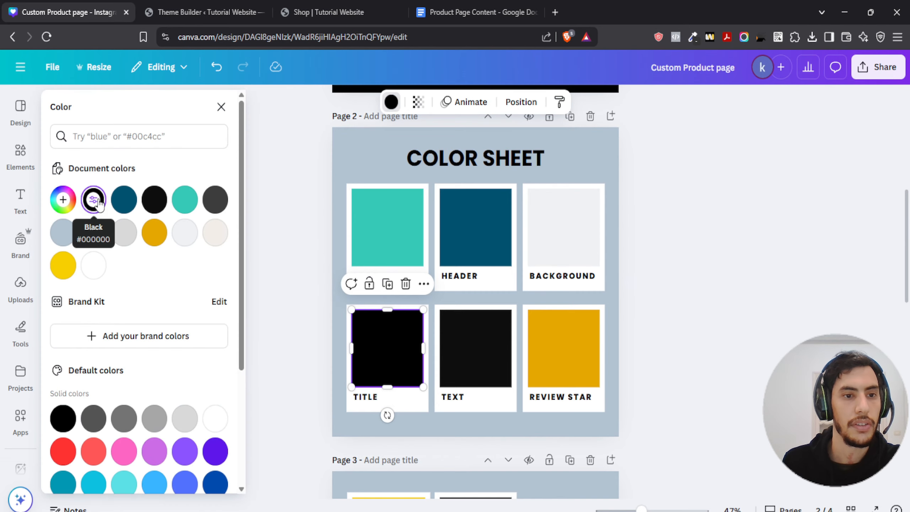
click(201, 12)
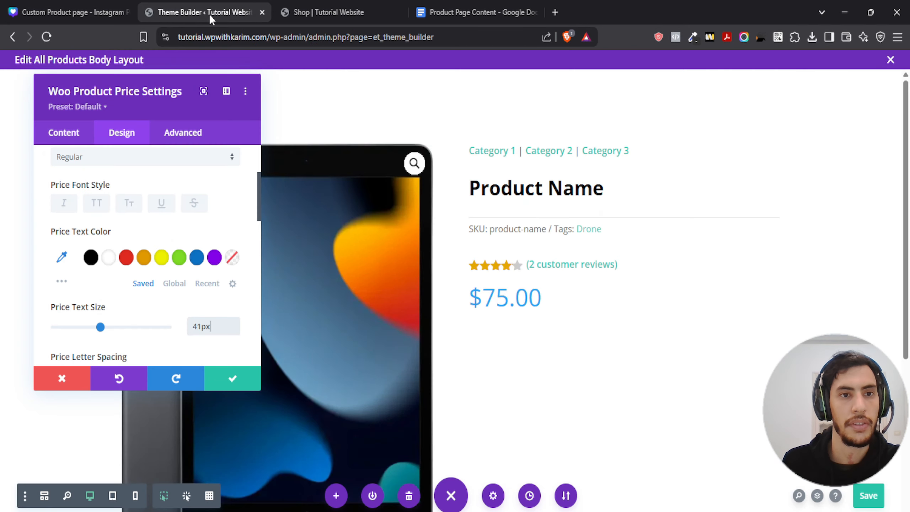
click(91, 258)
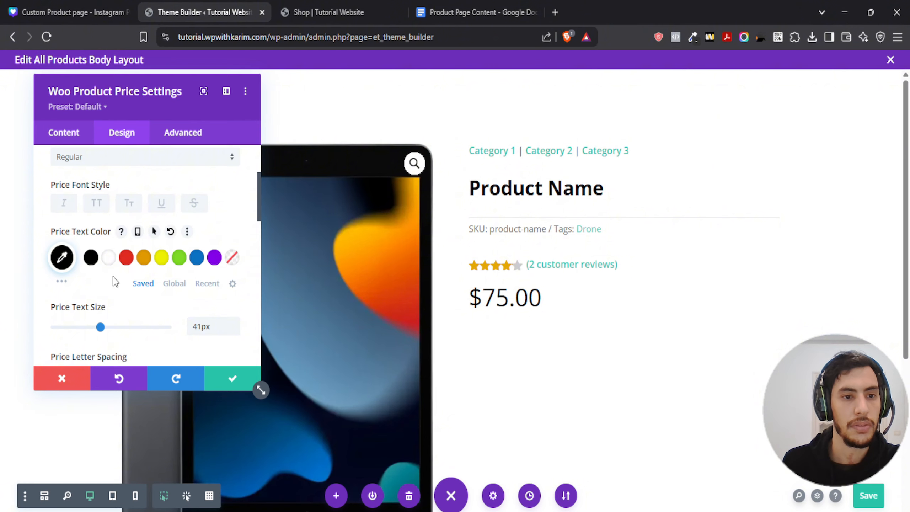
Step: Set the price font weight to Bold and collapse the Price Text options
scroll(115, 282, up, 3)
click(89, 285)
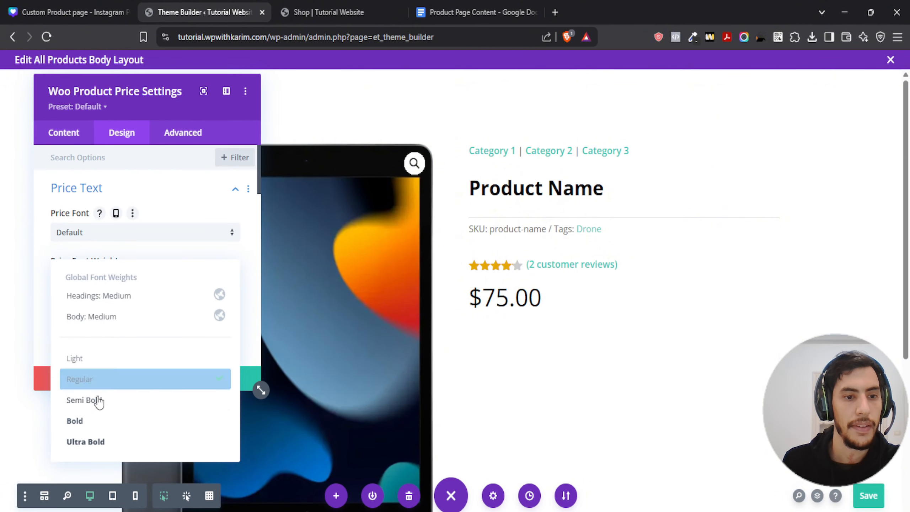
click(99, 421)
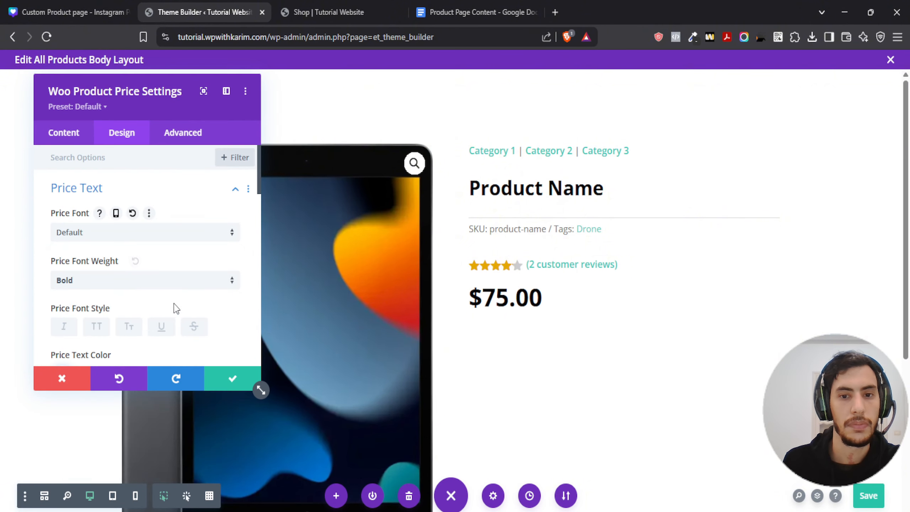
click(99, 191)
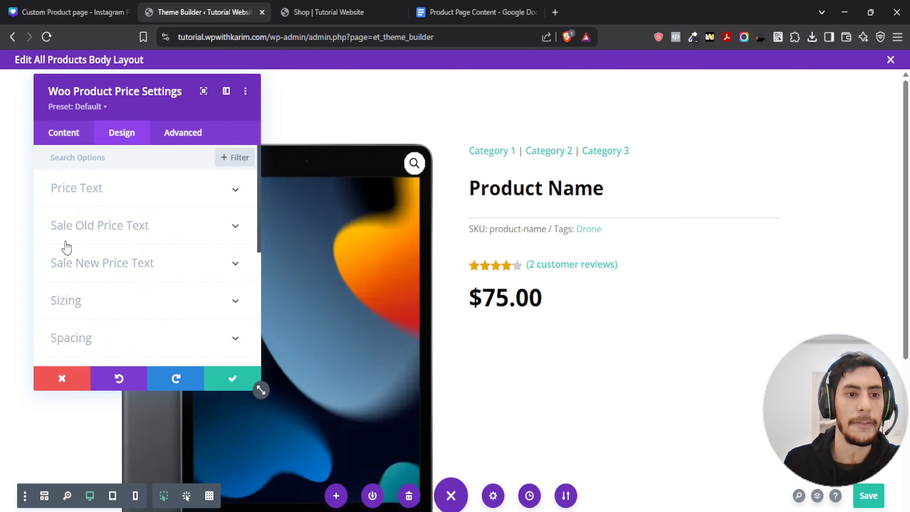
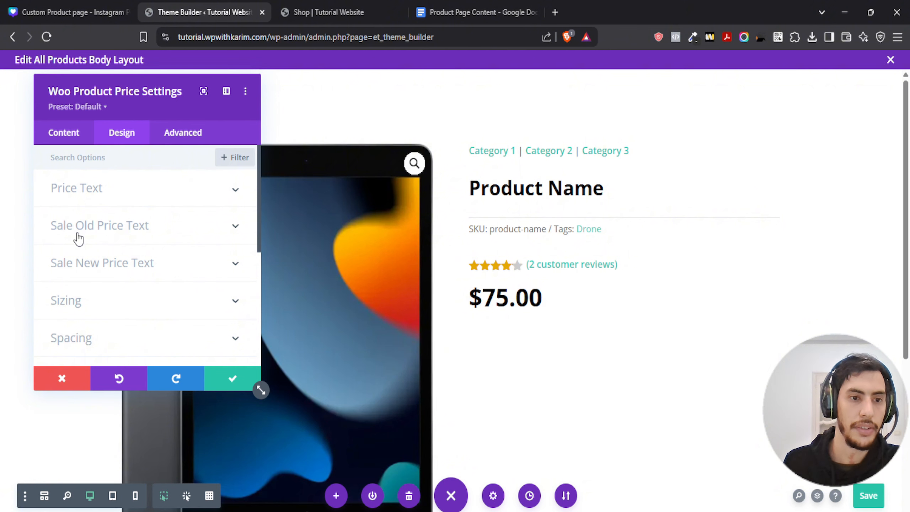
Step: Set the sale old price text color to red and save the price module settings
click(102, 236)
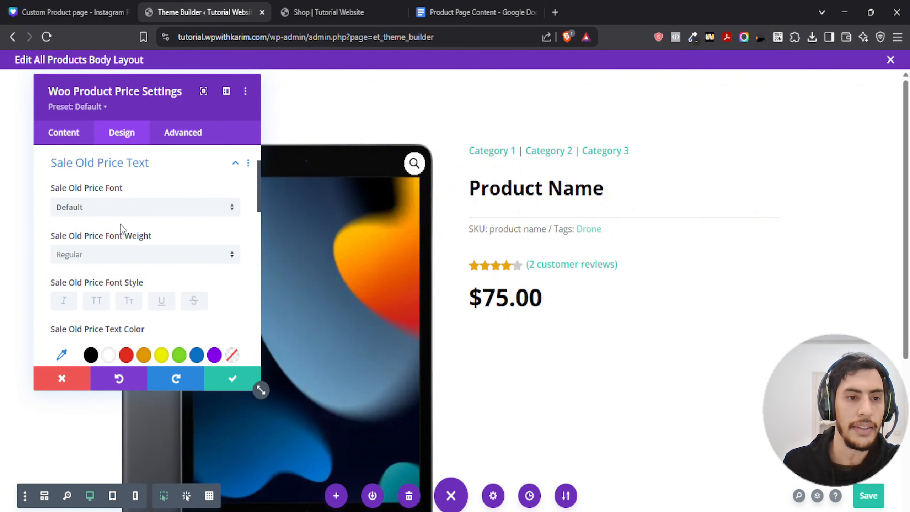
scroll(50, 231, down, 2)
scroll(46, 229, down, 3)
scroll(50, 230, up, 2)
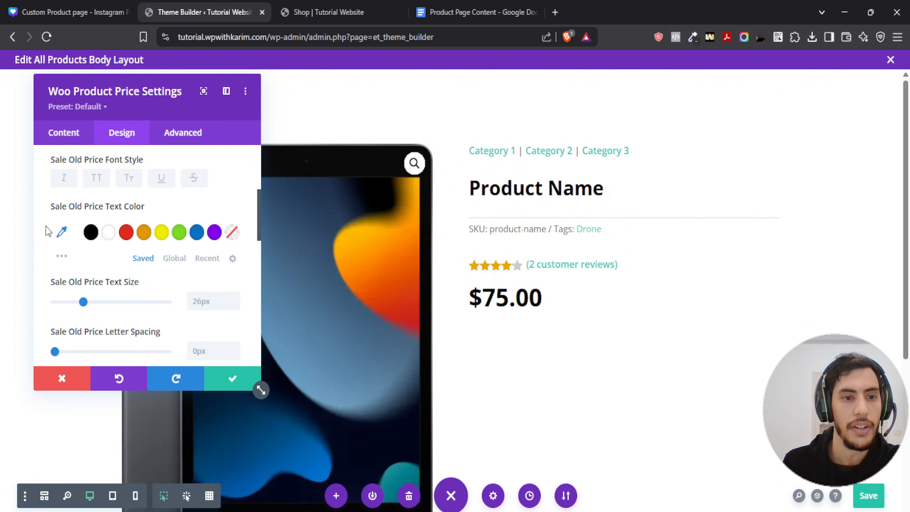
click(126, 233)
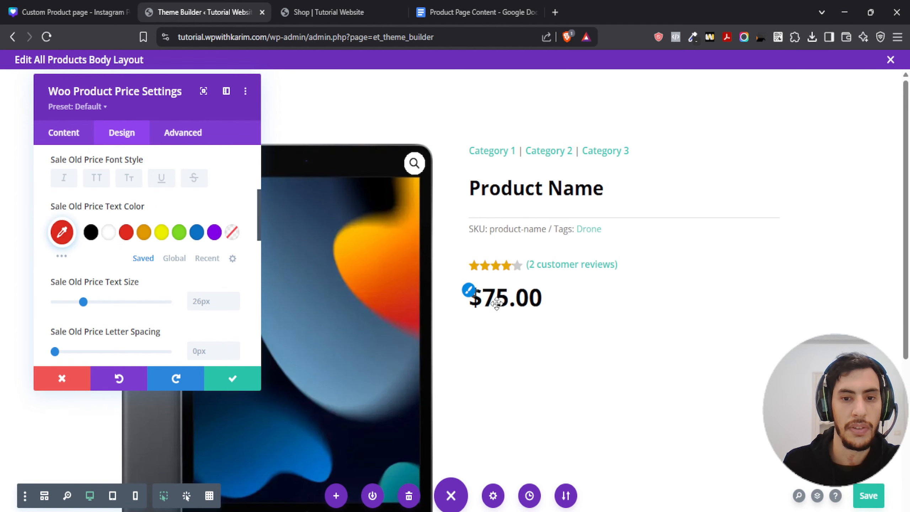
scroll(157, 280, down, 1)
scroll(156, 280, down, 6)
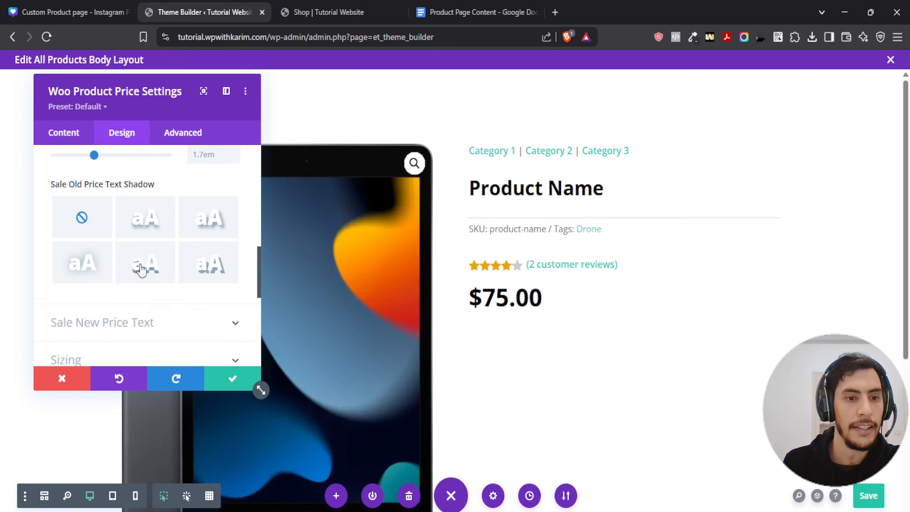
scroll(121, 301, up, 8)
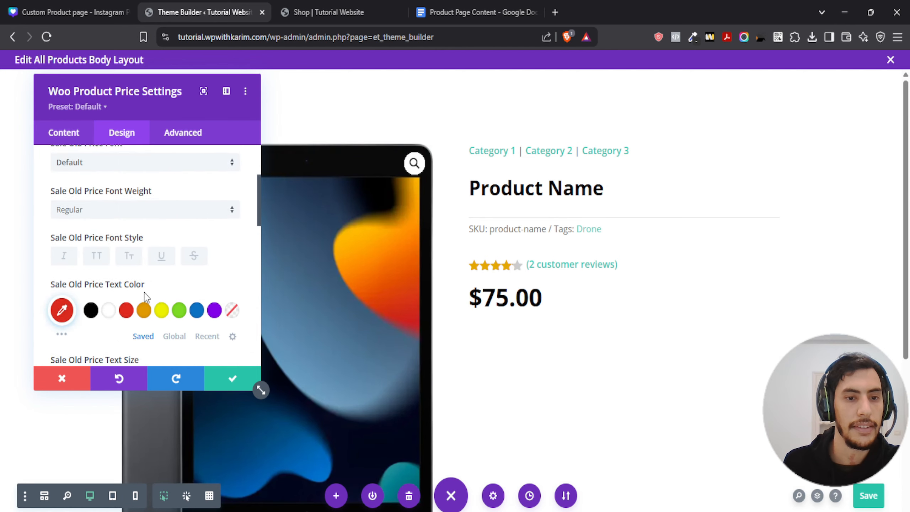
click(232, 379)
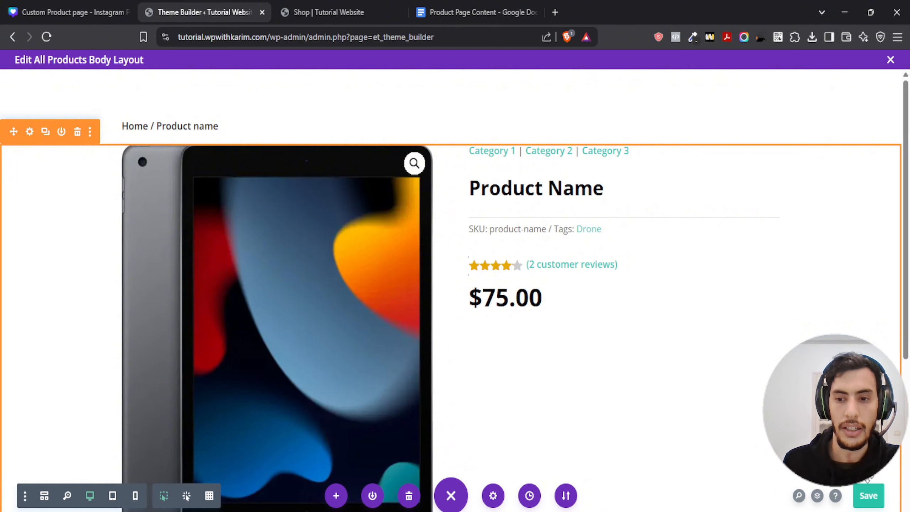
Step: Save the All Products body layout, close its editor, and save the Theme Builder changes
click(869, 496)
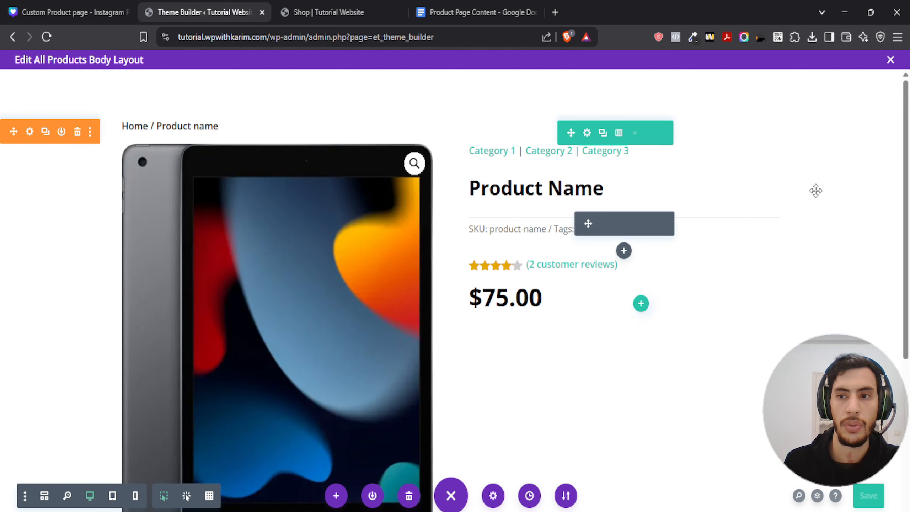
click(892, 60)
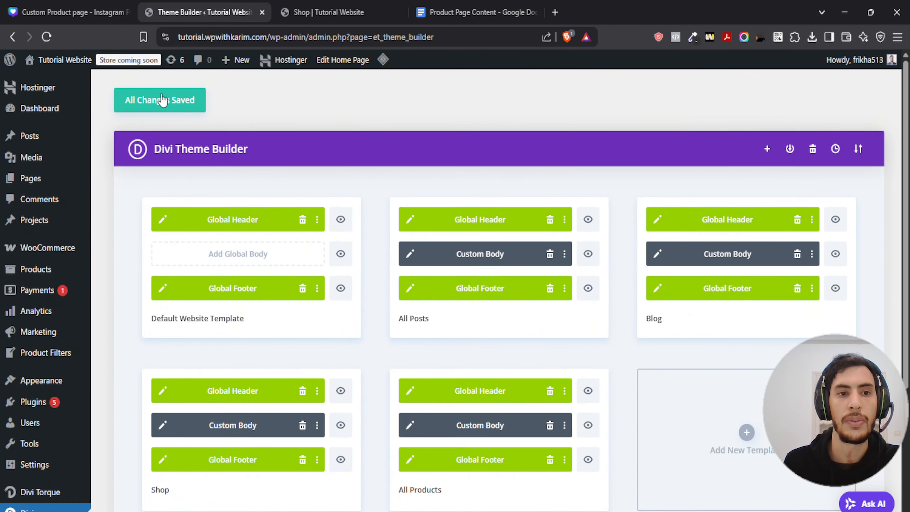
click(162, 100)
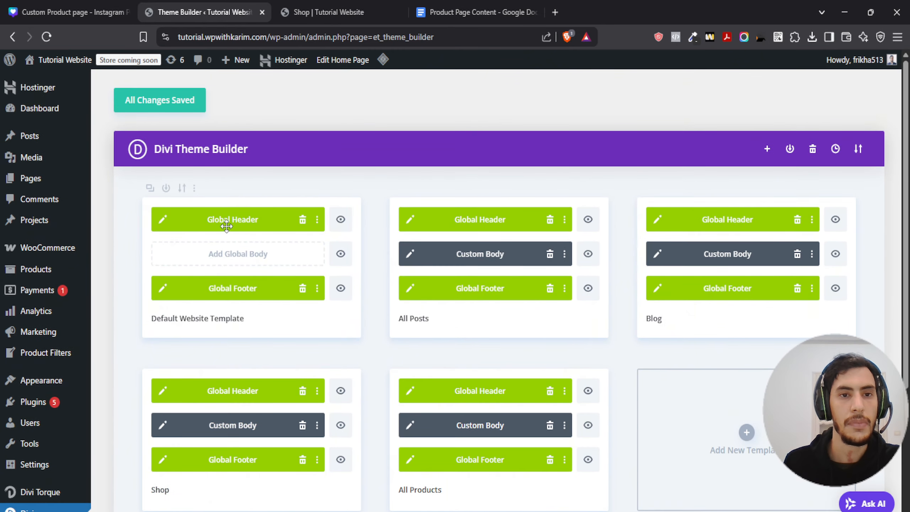
Step: Open the Apple refurbished 10.2-inch iPad product from the shop page and examine its title, meta, and old and sale prices
click(323, 5)
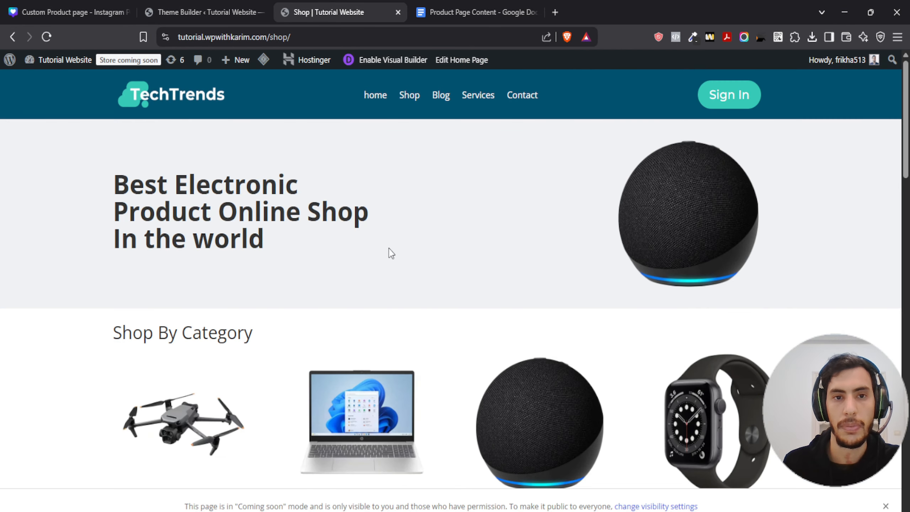
scroll(323, 181, down, 5)
scroll(287, 183, down, 6)
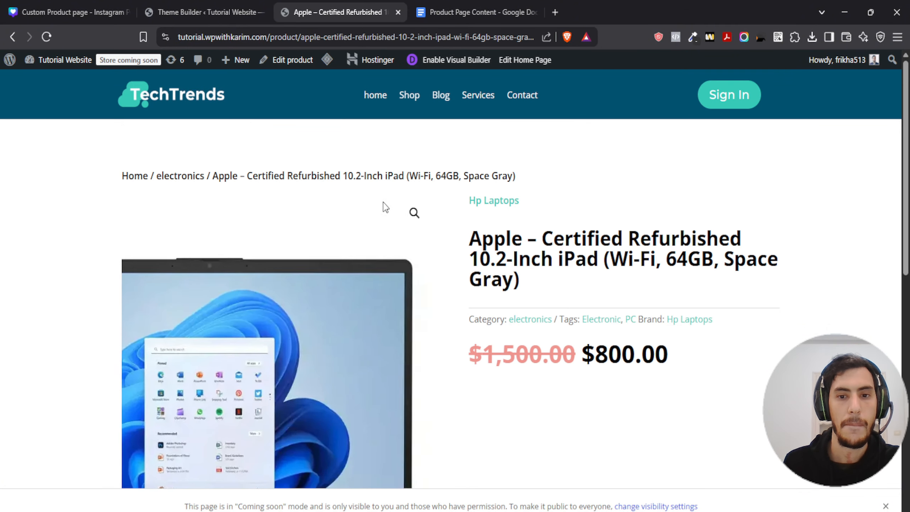
scroll(203, 179, down, 6)
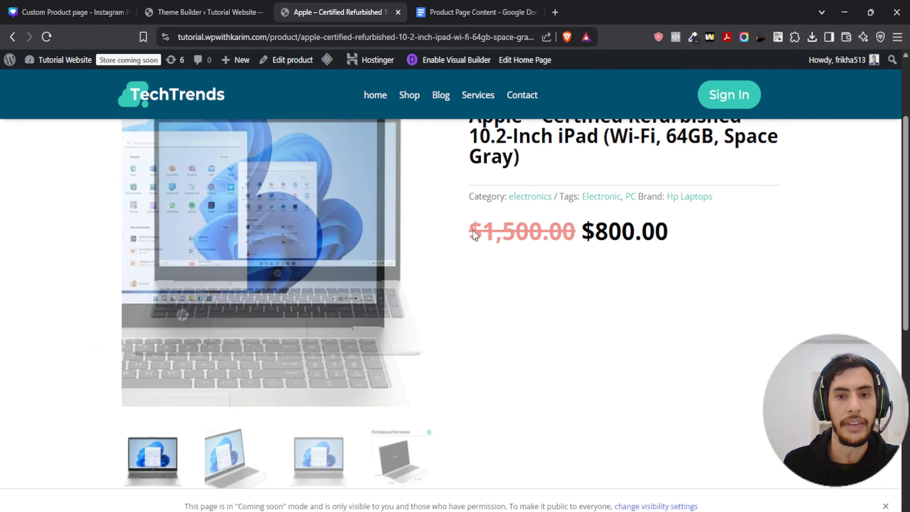
scroll(477, 305, up, 6)
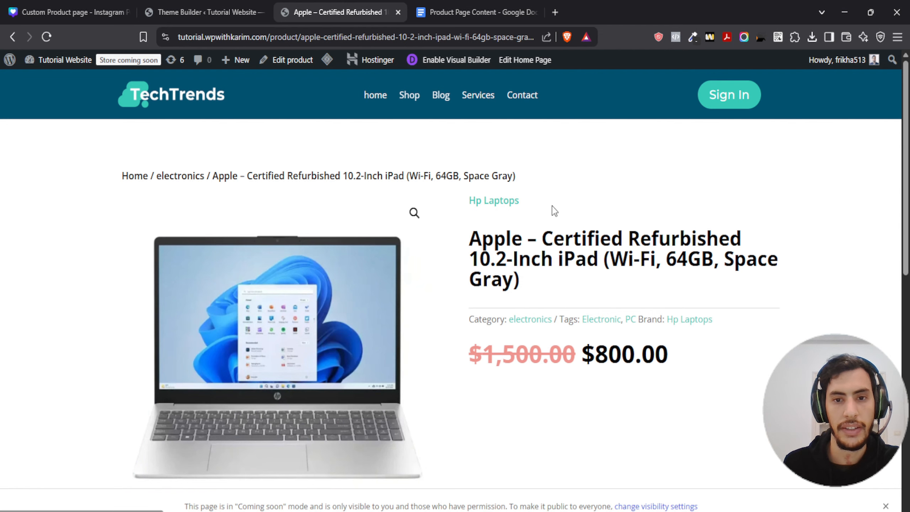
drag(472, 240, 587, 280)
click(543, 295)
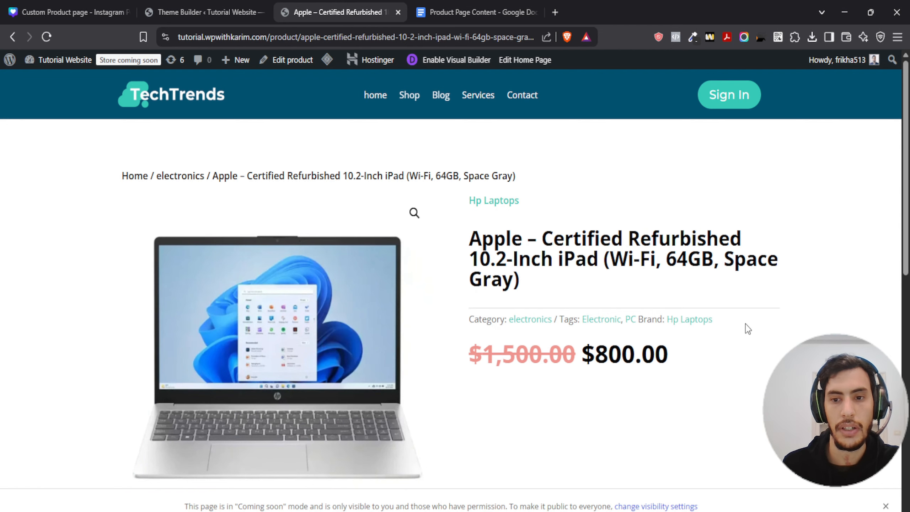
scroll(562, 208, down, 3)
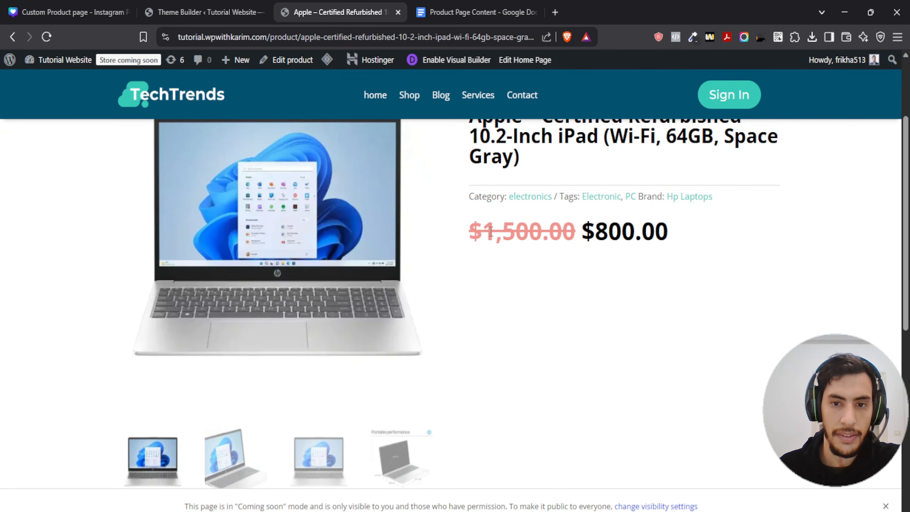
Step: Examine the crossed-out old price and the overall layout of the live iPad product page
drag(473, 229, 575, 232)
click(576, 233)
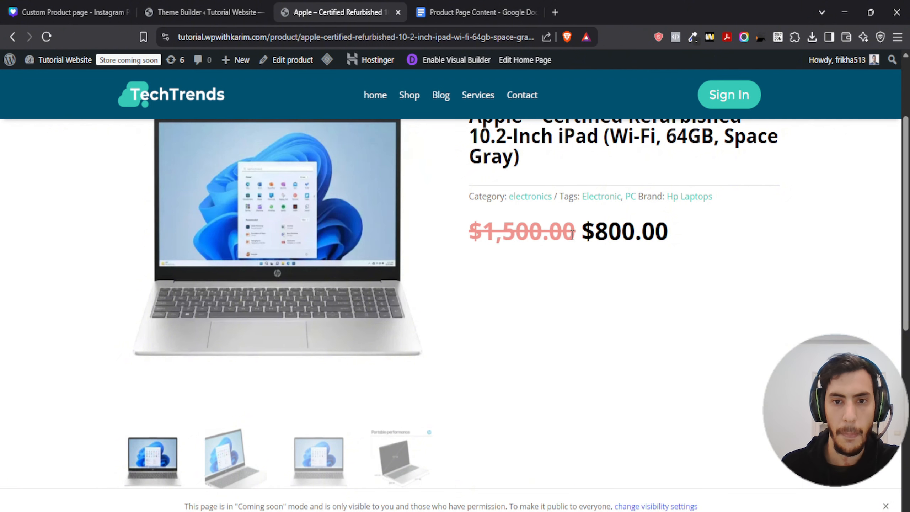
scroll(474, 237, up, 3)
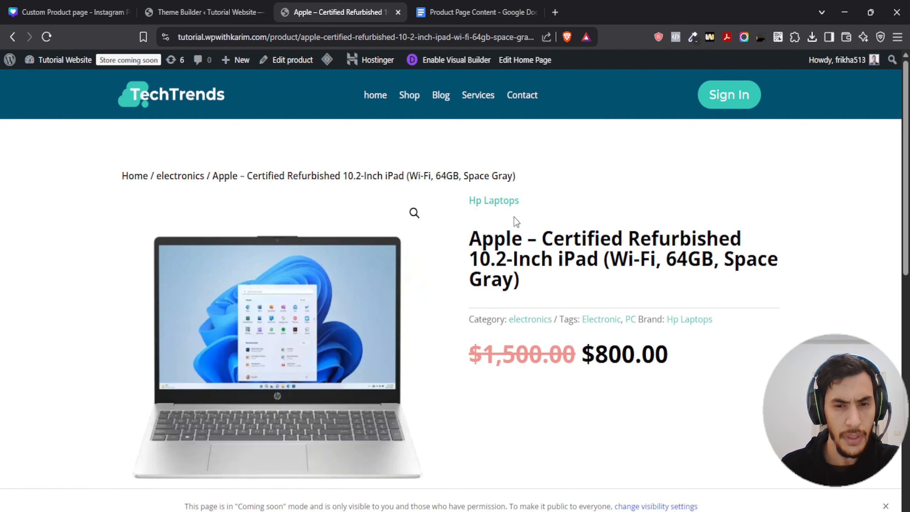
scroll(502, 226, down, 7)
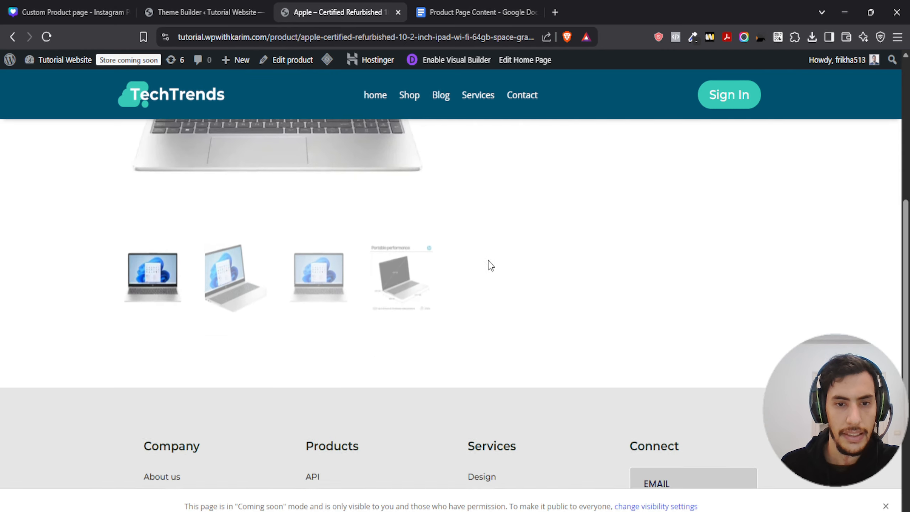
scroll(488, 265, up, 7)
Step: Reopen the All Products body layout in the Theme Builder and set the category text module's bottom margin to 0px
click(201, 11)
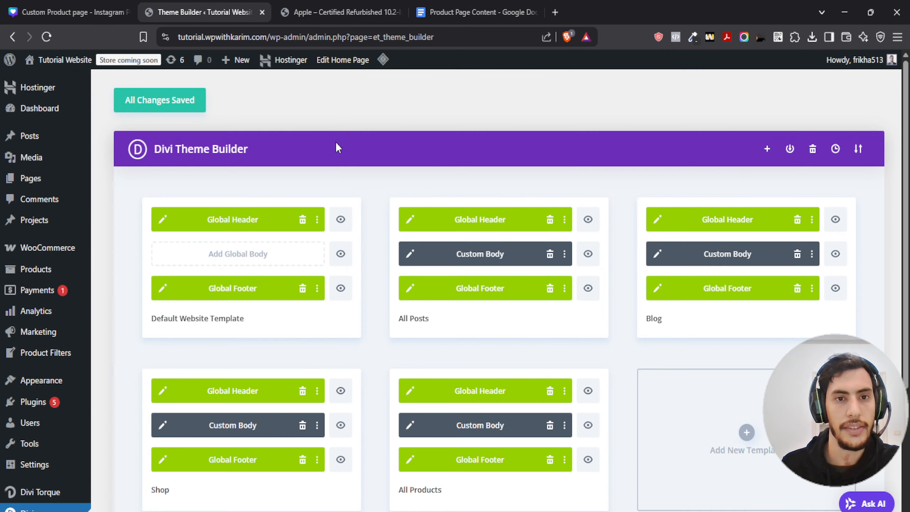
click(466, 254)
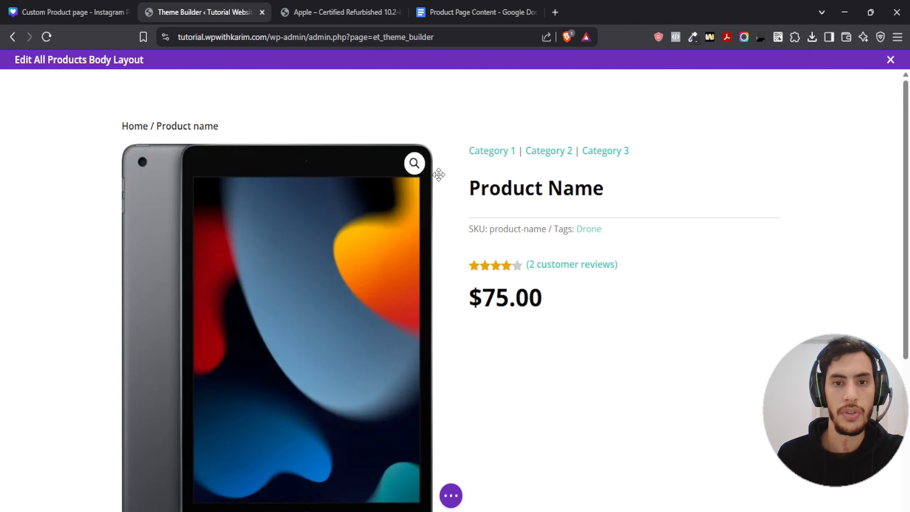
click(96, 142)
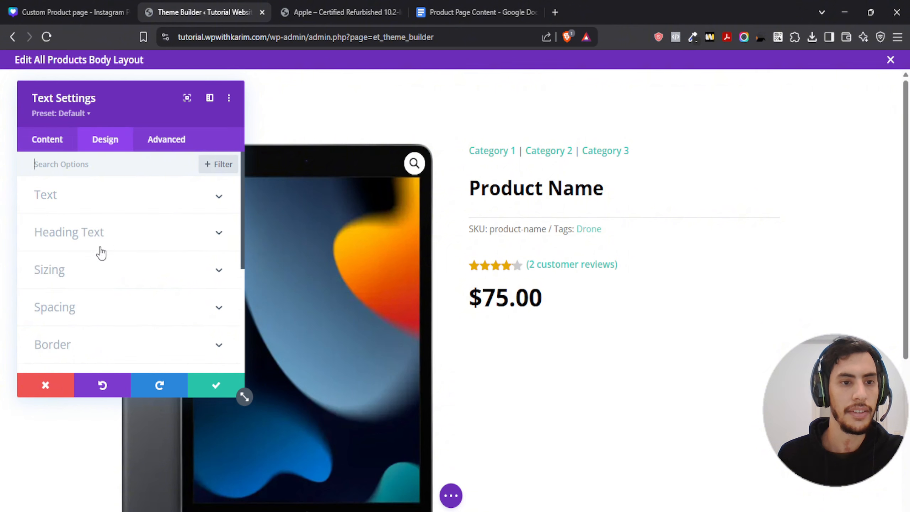
click(73, 316)
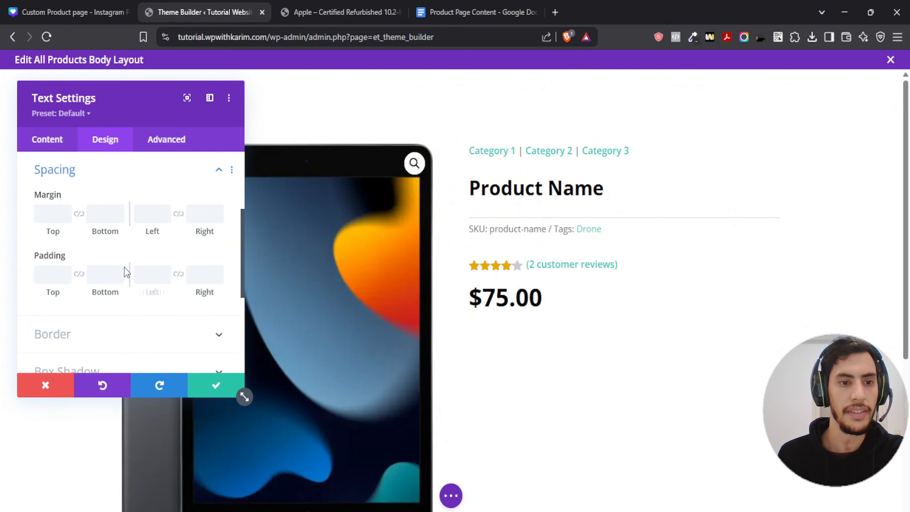
click(104, 211)
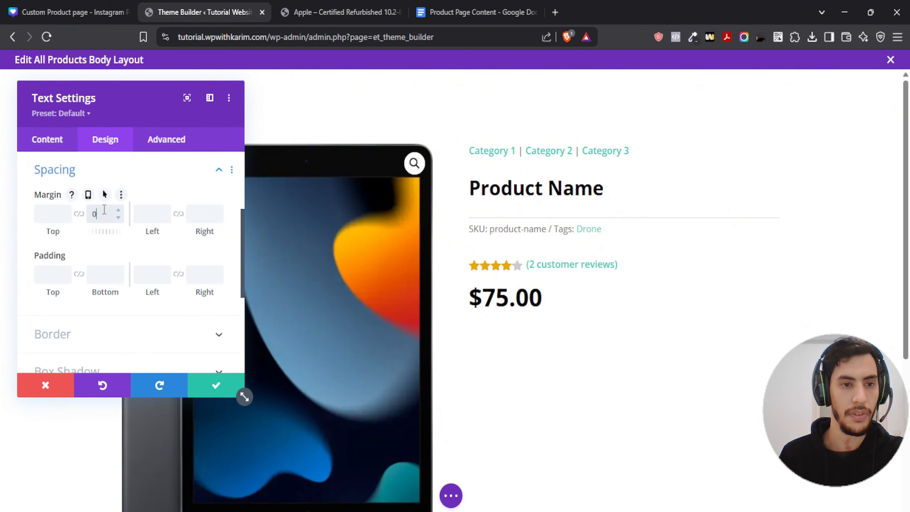
text(0px)
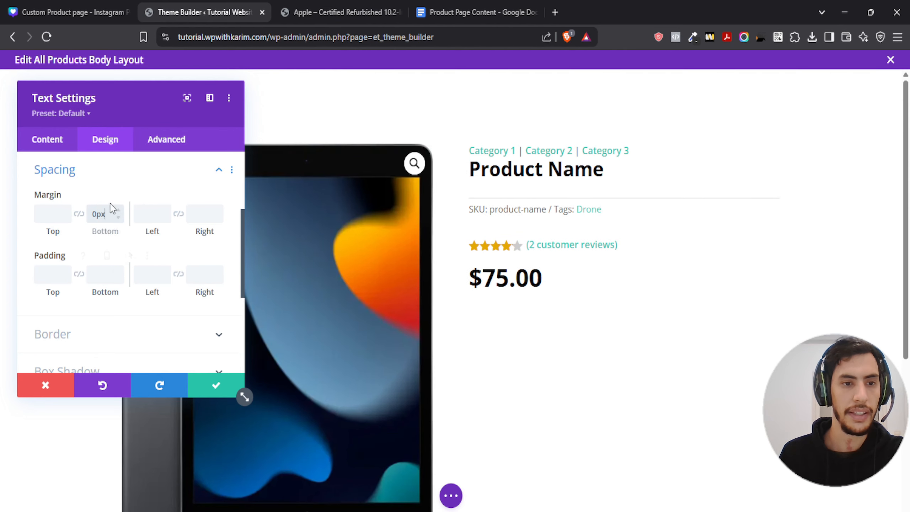
Step: Set the category text module's bottom padding to 10px and save its settings
click(104, 276)
text(0px)
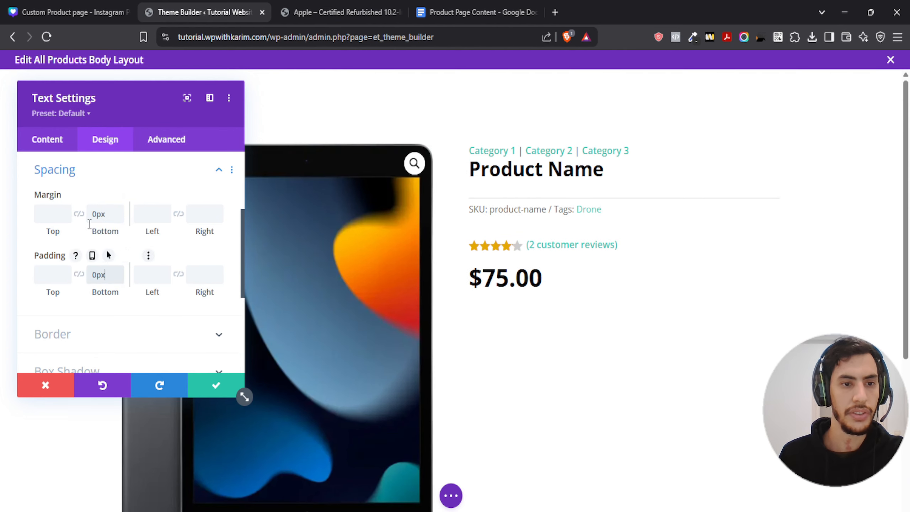
double_click(97, 271)
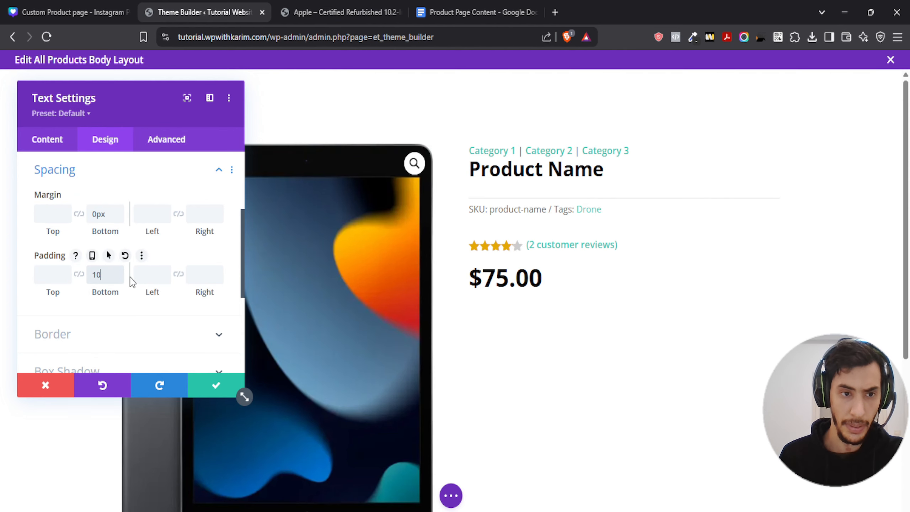
text(10px)
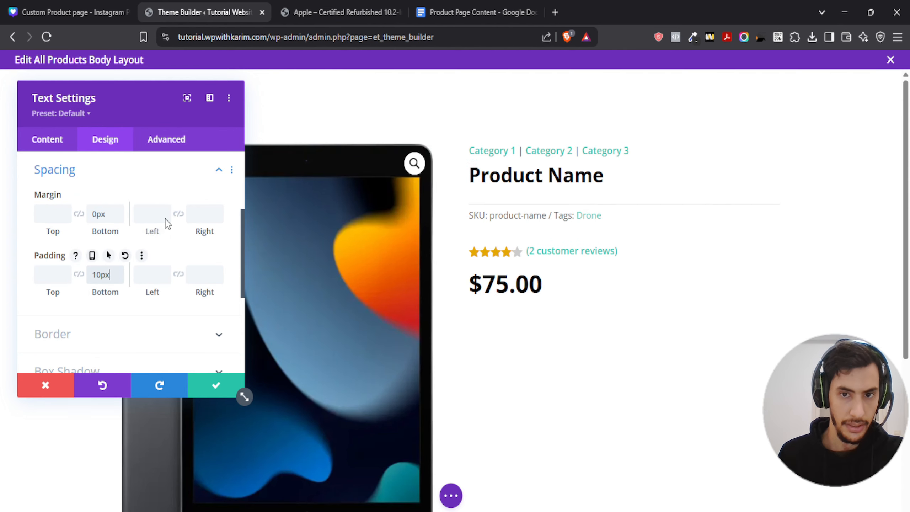
click(207, 390)
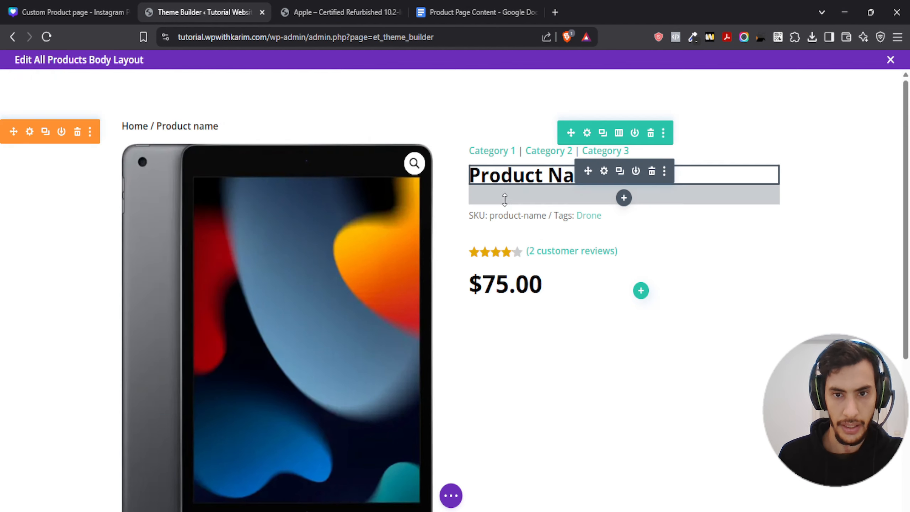
Step: Set the Woo Product Title module's bottom margin to 0px and bottom padding to 10px, and save its settings
click(604, 171)
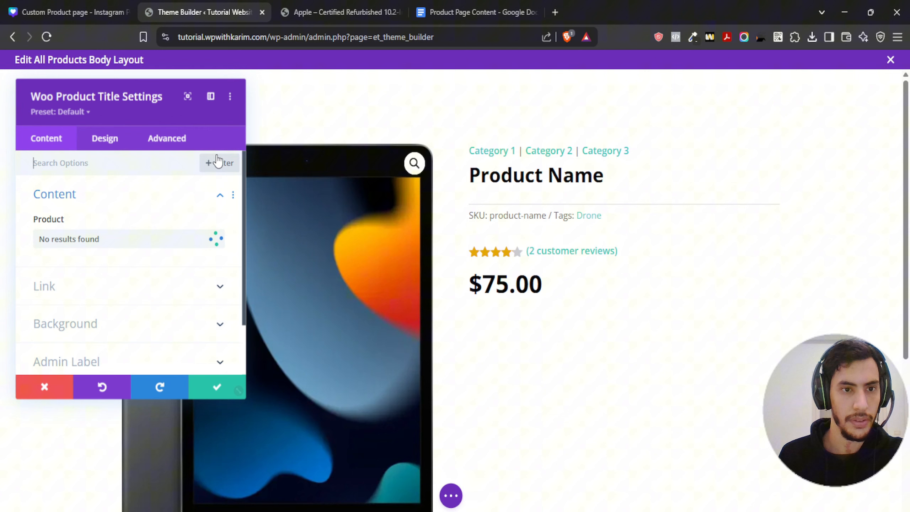
click(113, 139)
click(72, 281)
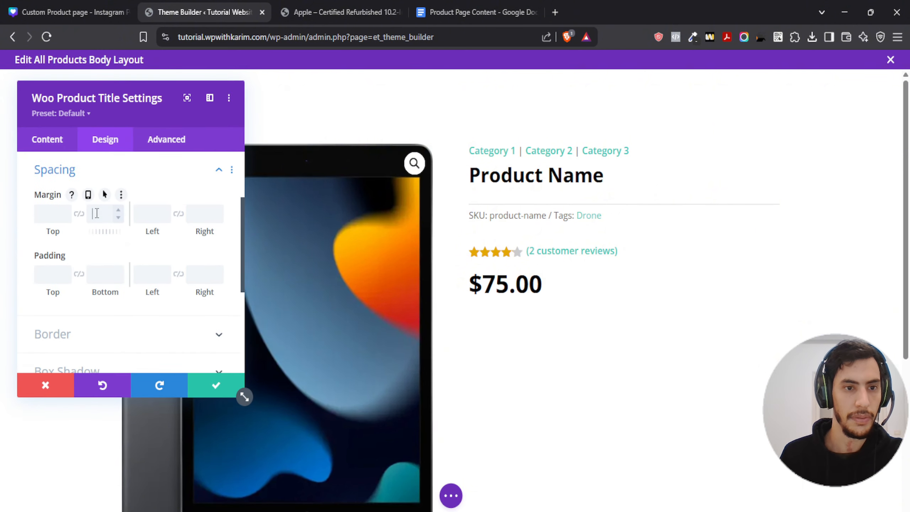
click(108, 274)
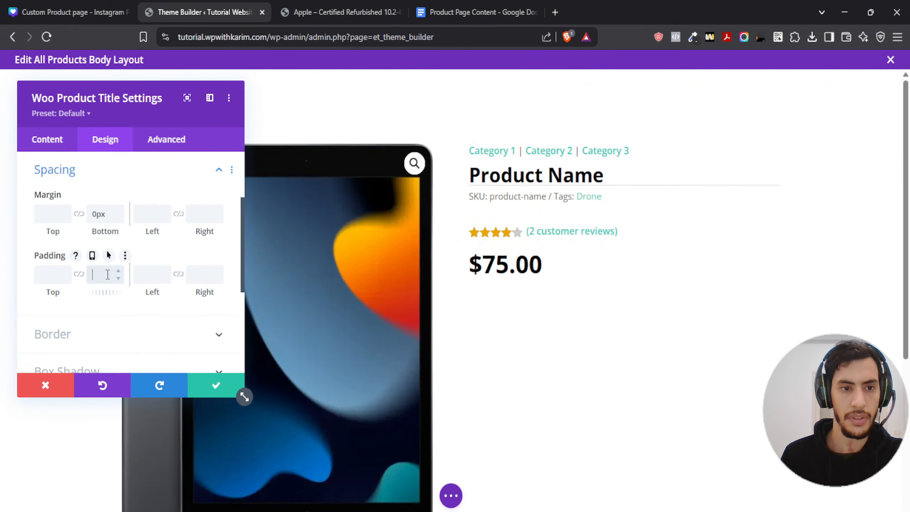
text(10px)
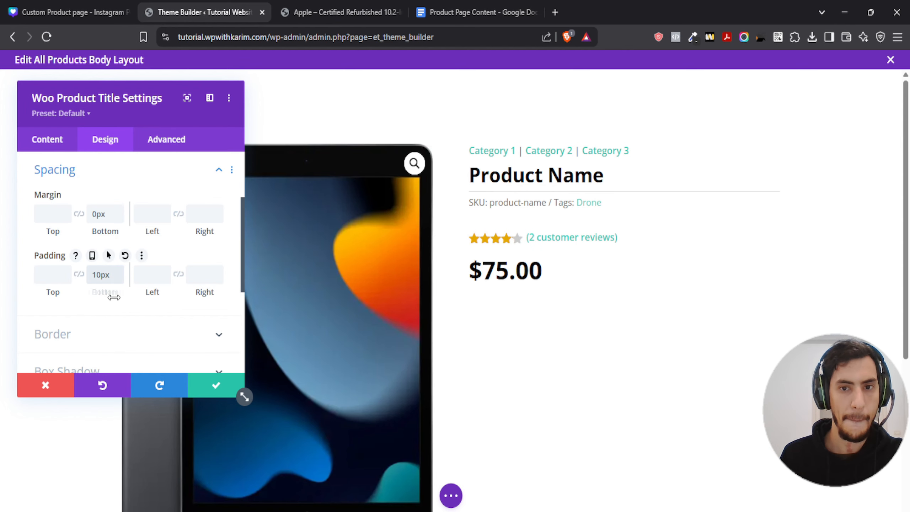
click(205, 386)
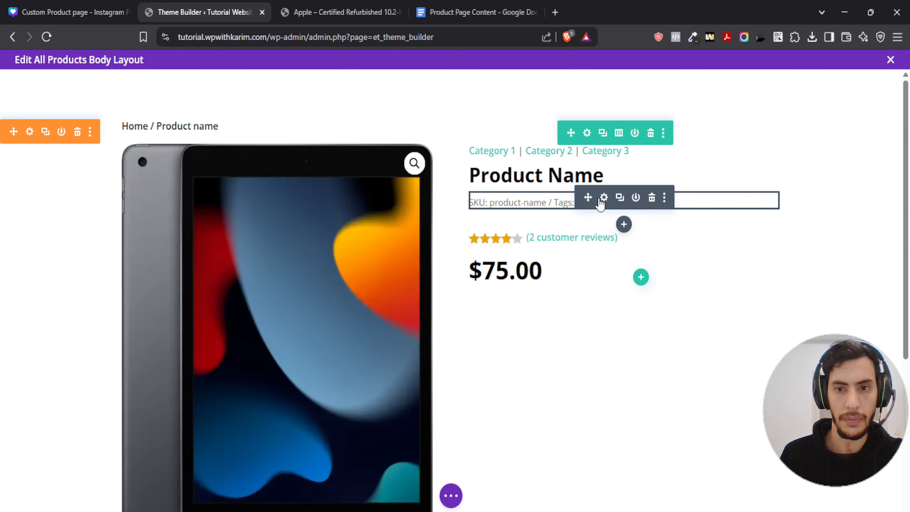
Step: Give the Woo Product Meta module a bottom margin of 0px and bottom padding of 10px, and save its settings
click(506, 199)
click(98, 140)
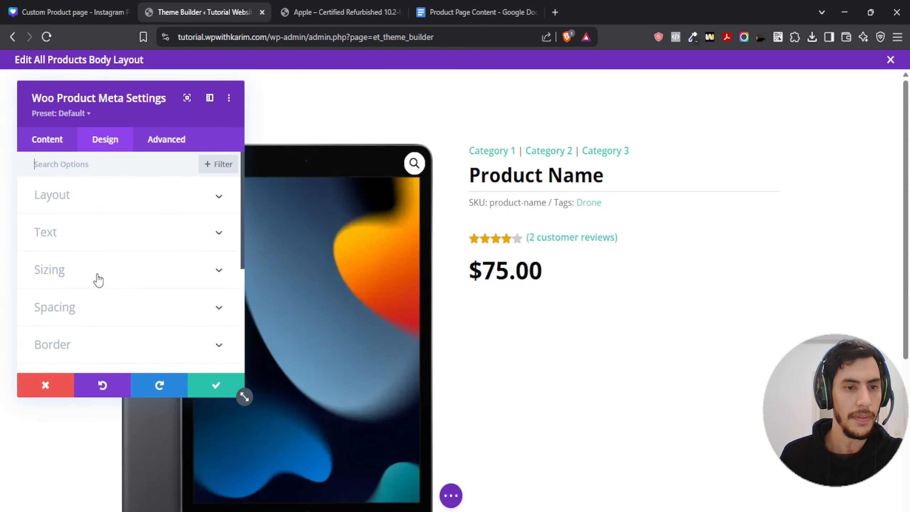
click(75, 304)
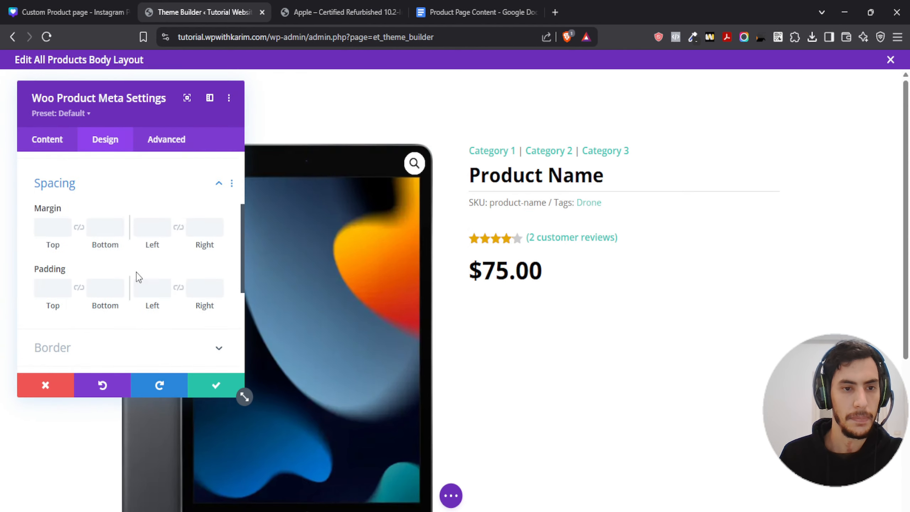
click(103, 275)
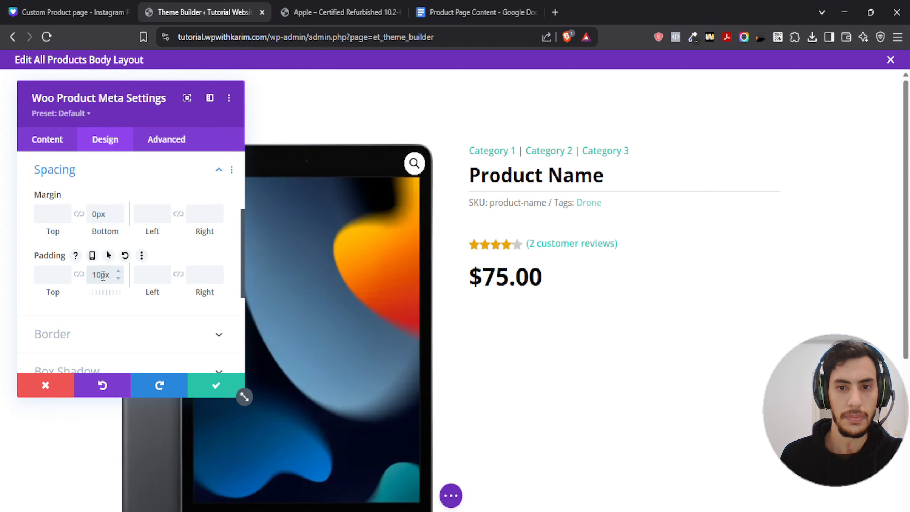
click(203, 393)
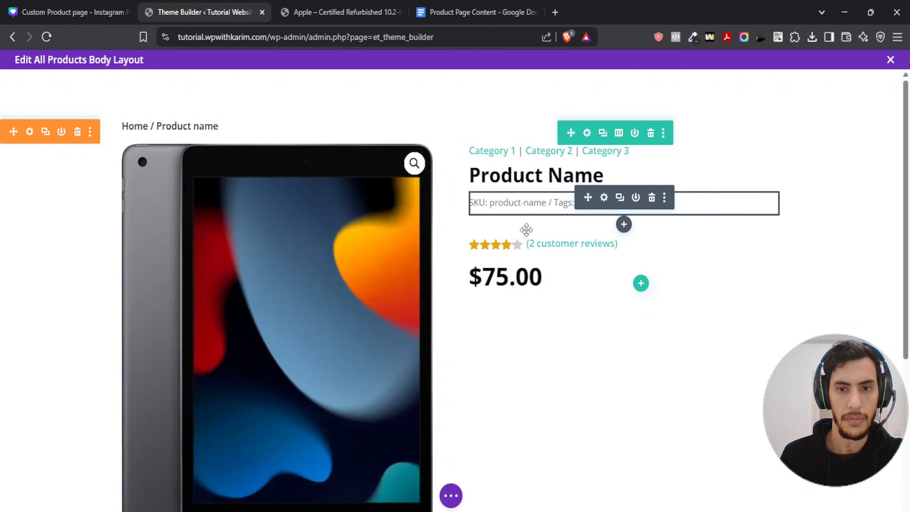
Step: Set the Woo Product Meta module's bottom padding to 0px and save its settings
click(604, 198)
click(103, 139)
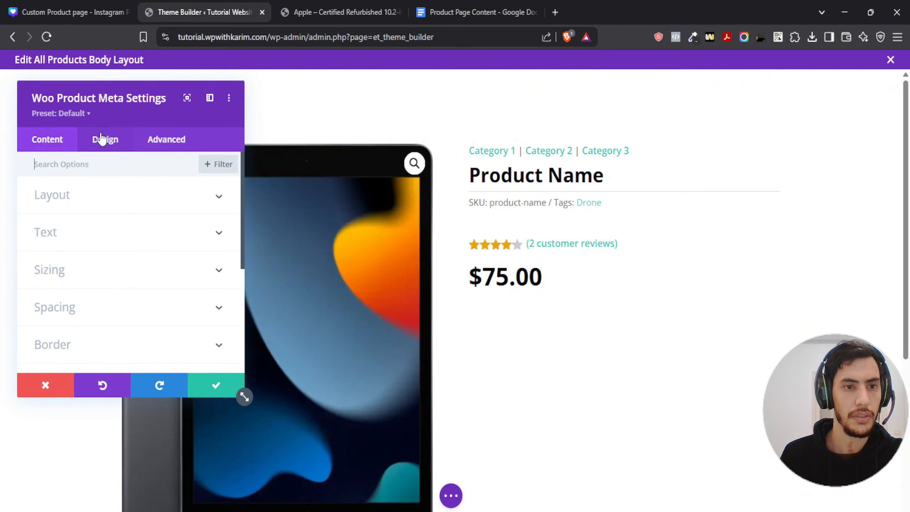
click(64, 309)
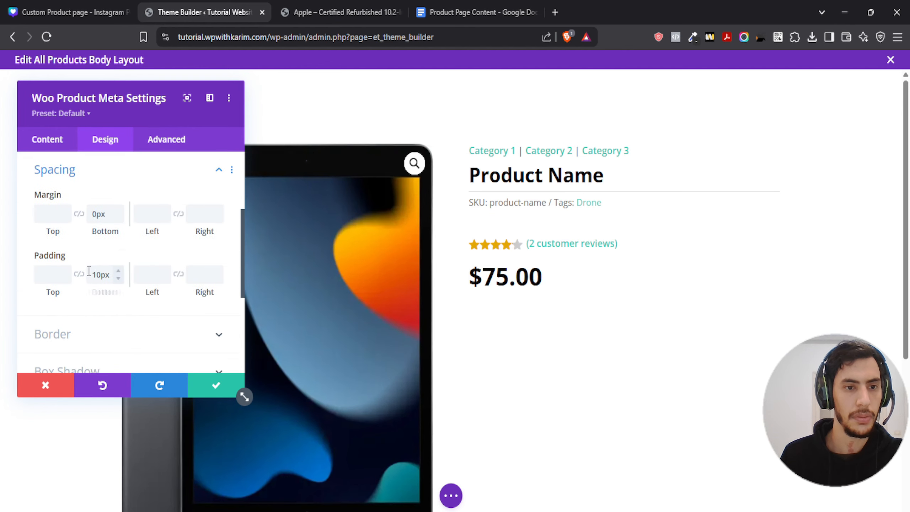
drag(89, 274, 176, 279)
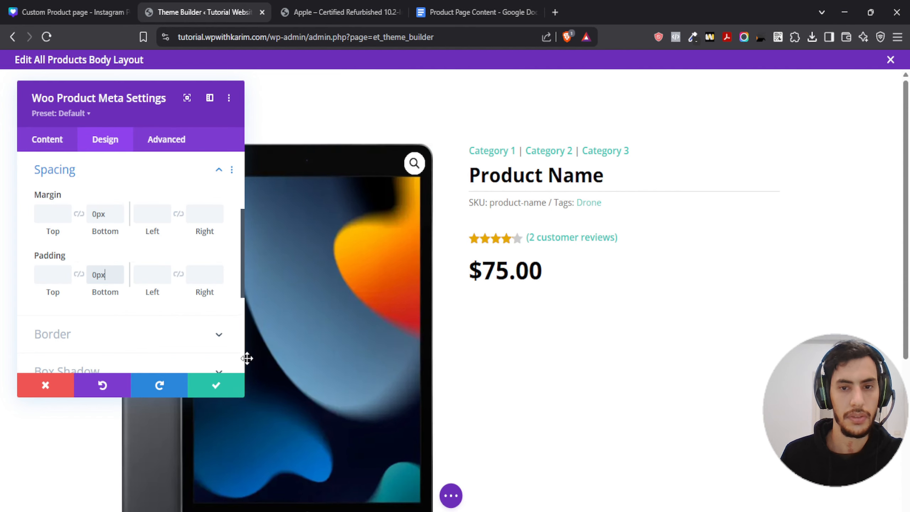
click(216, 387)
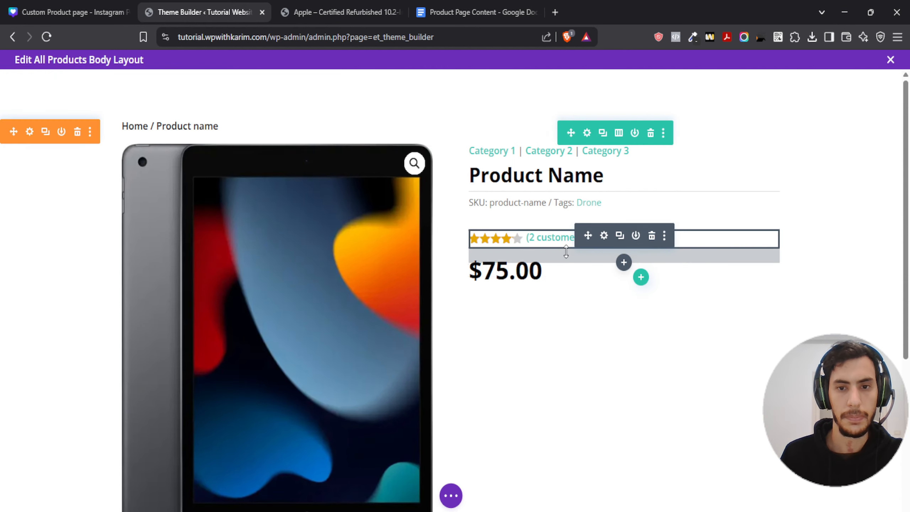
Step: Review the spacing between the title, meta and price on the live iPad product page
click(334, 12)
scroll(537, 275, down, 2)
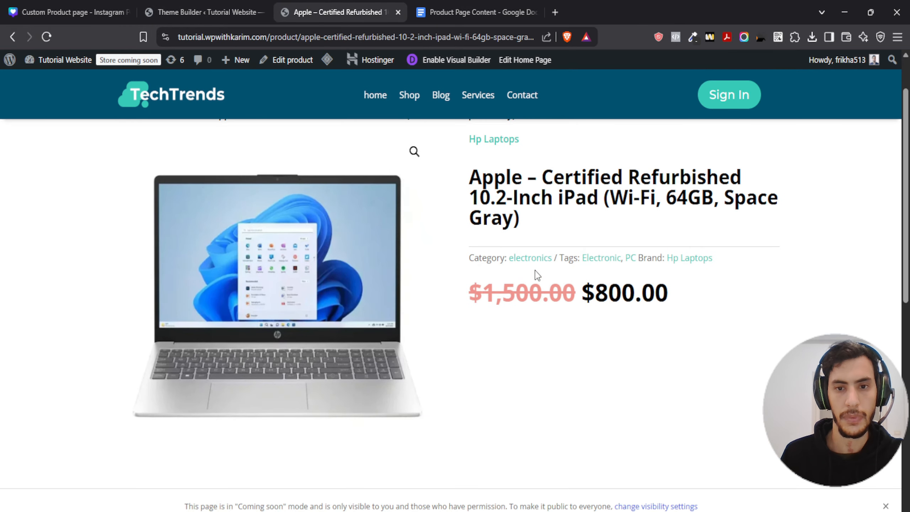
scroll(469, 254, down, 12)
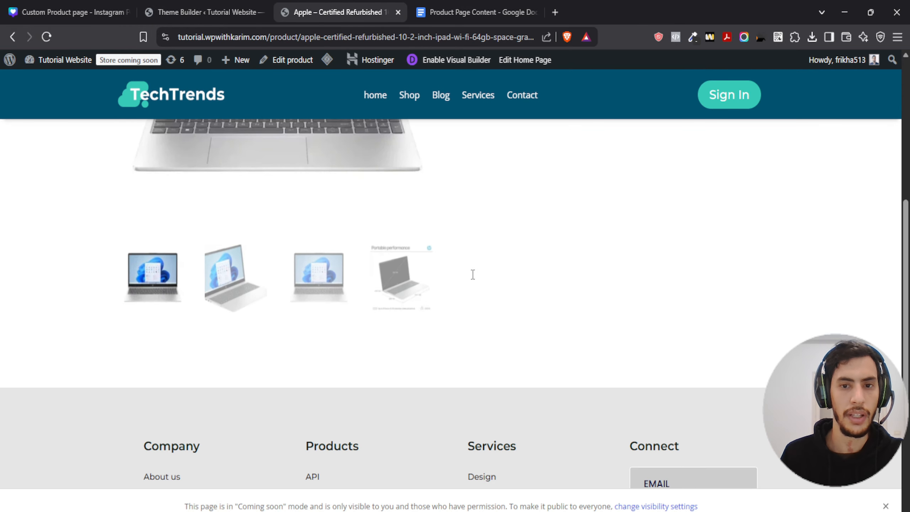
scroll(523, 275, up, 10)
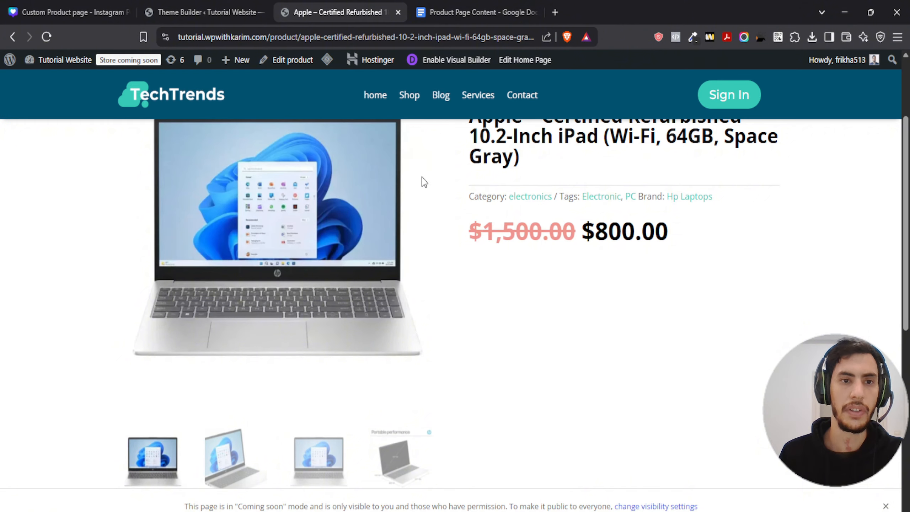
Step: Return to the All Products body layout and open the Woo Product Rating module's settings
click(167, 5)
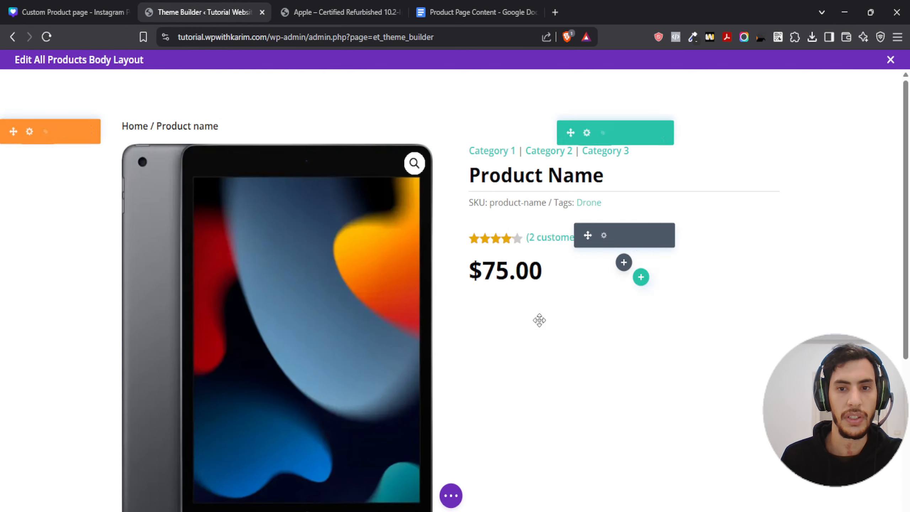
click(604, 236)
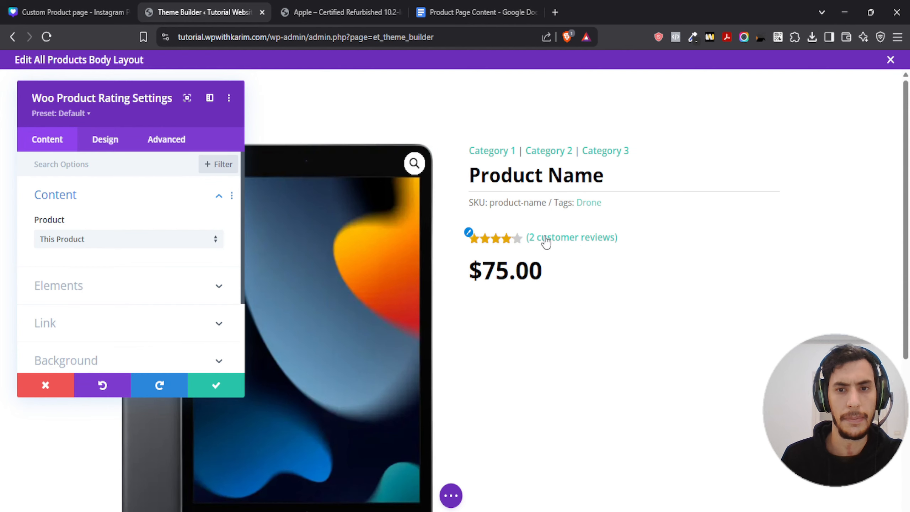
Step: Set the product rating module's text color to black and apply the module settings
click(106, 139)
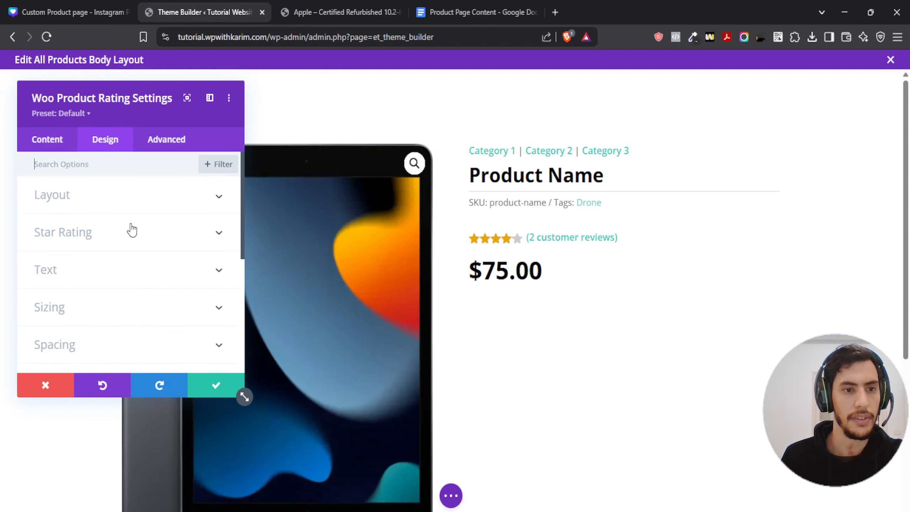
scroll(90, 229, down, 1)
scroll(68, 215, up, 1)
scroll(68, 222, down, 1)
click(68, 209)
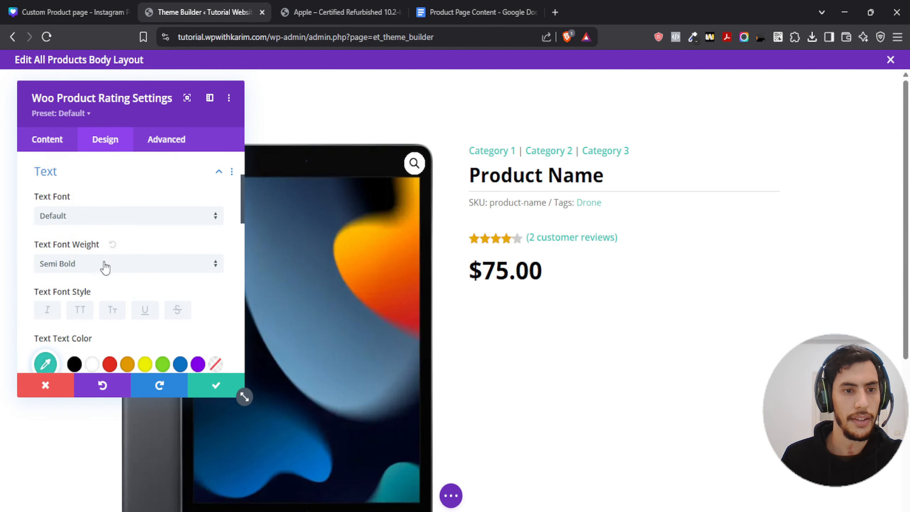
scroll(105, 267, down, 2)
click(74, 301)
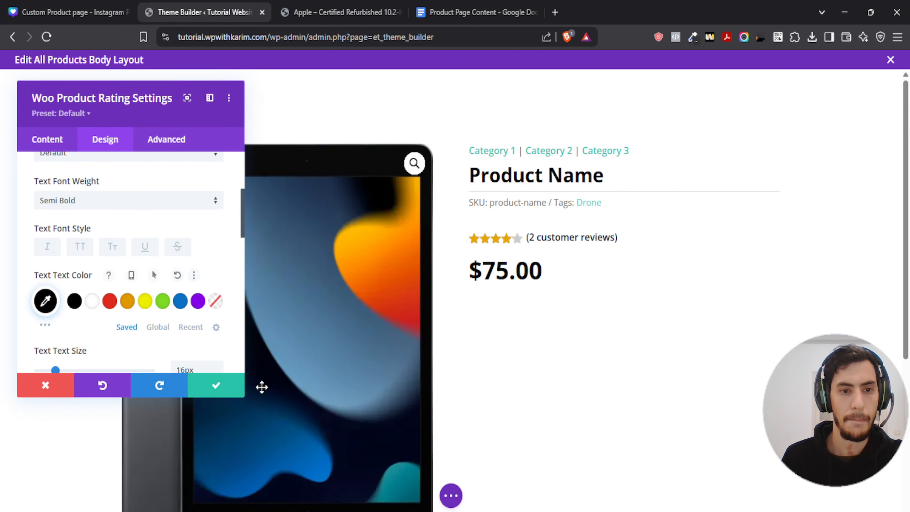
click(211, 386)
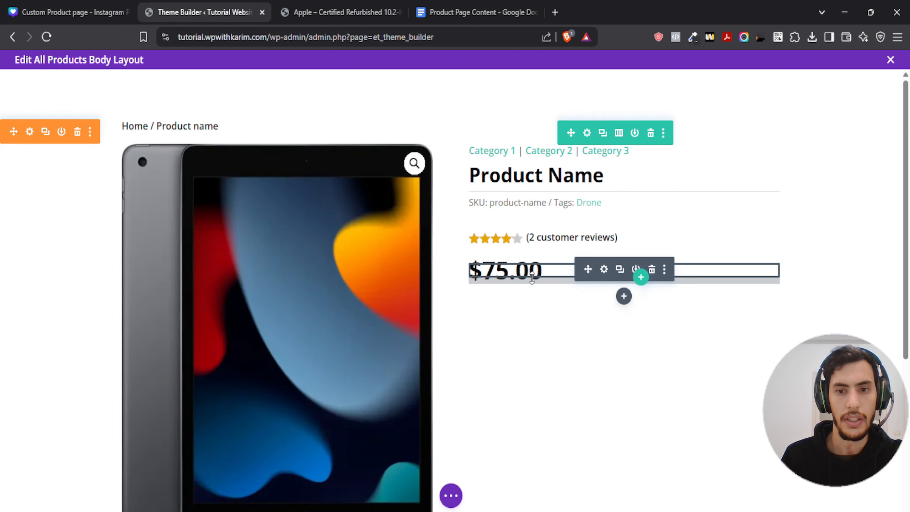
Step: Set the Sale Old Price Text Size to 24px in the design settings of the product price module
click(605, 269)
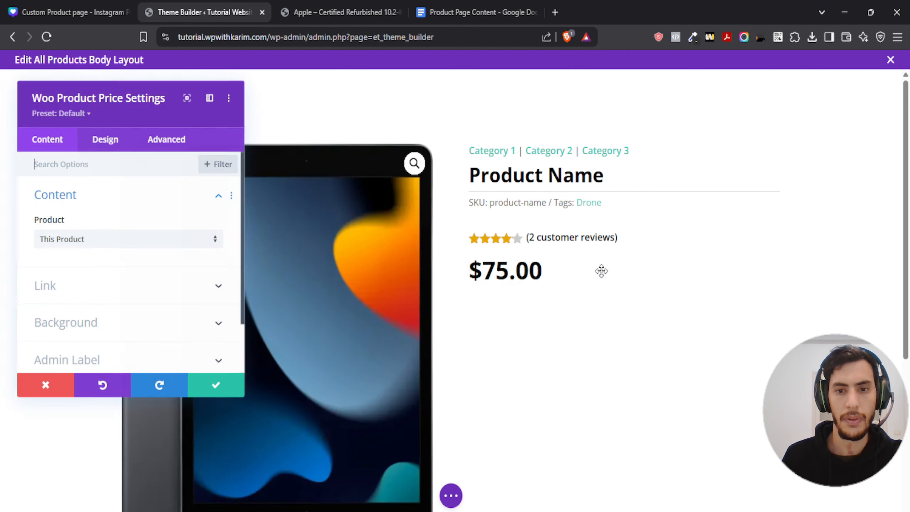
click(103, 145)
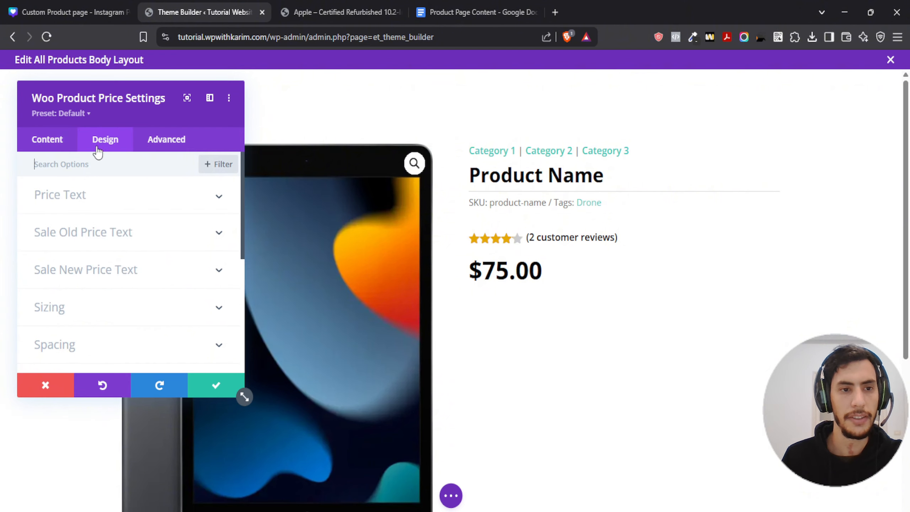
click(78, 237)
scroll(89, 238, down, 5)
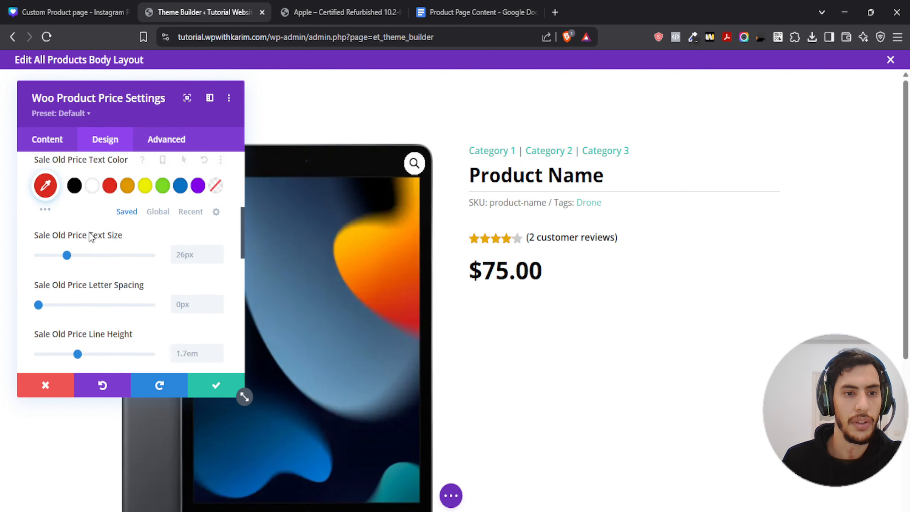
drag(67, 250, 64, 250)
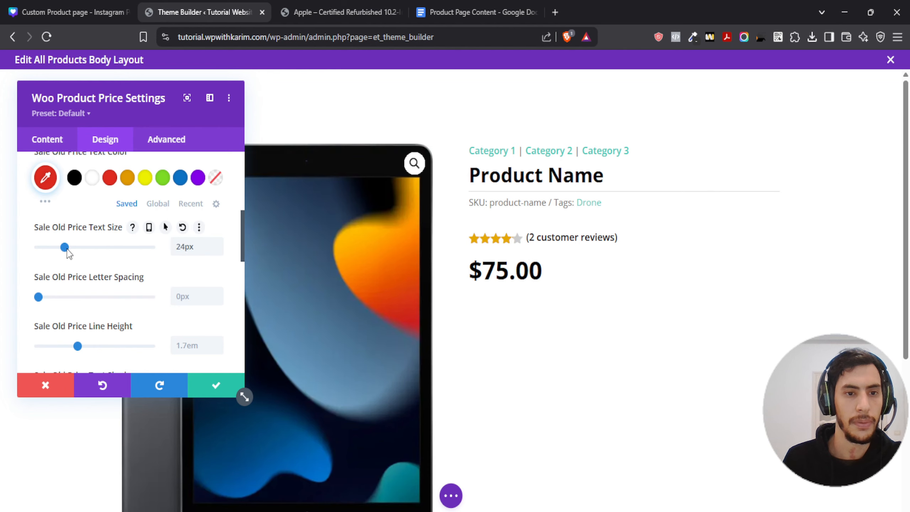
scroll(68, 252, up, 10)
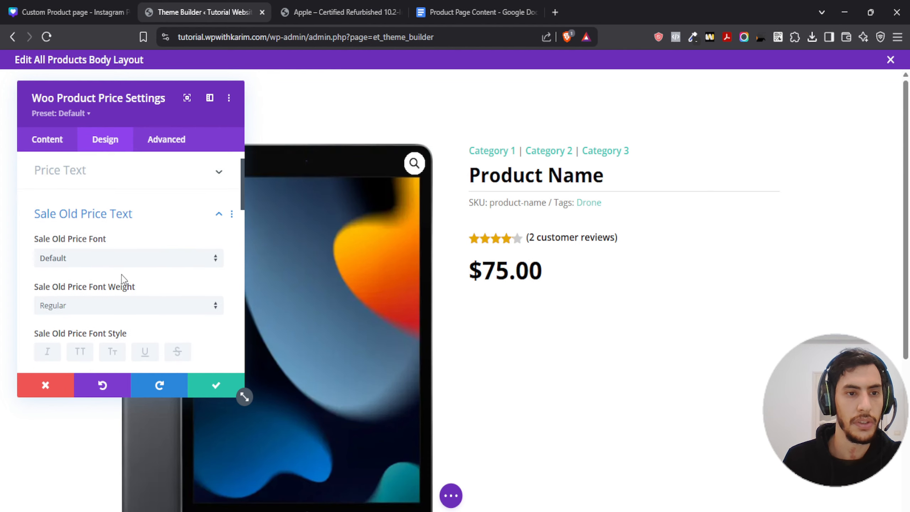
Step: Set the Sale New Price Text Size to 41 in the price module's design settings
click(81, 244)
click(78, 276)
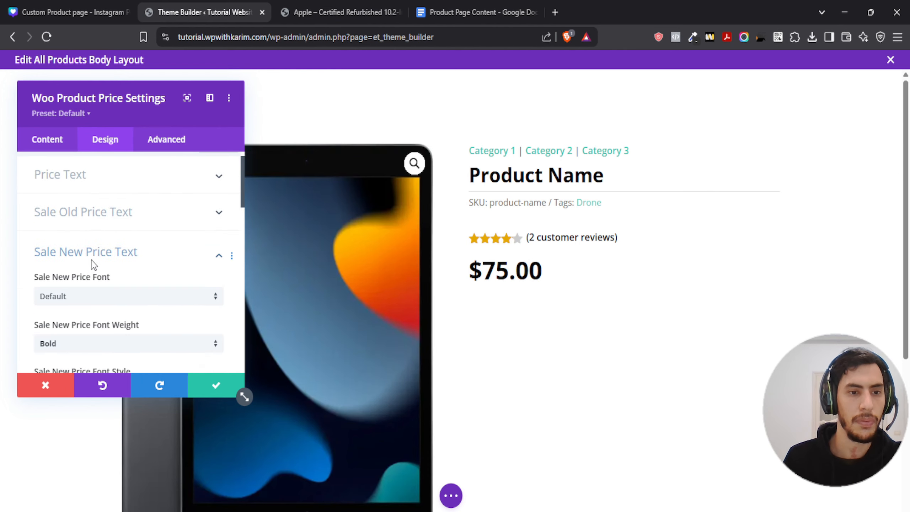
scroll(92, 273, down, 10)
scroll(136, 244, up, 4)
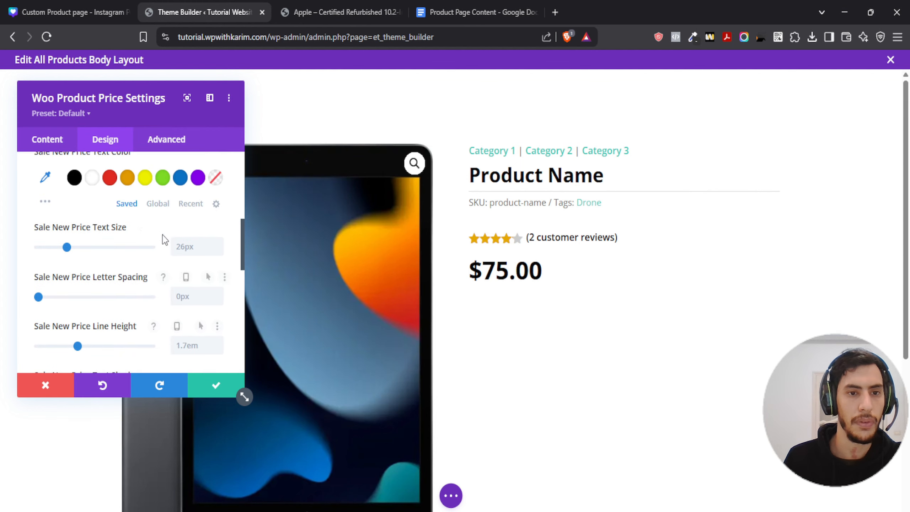
click(192, 248)
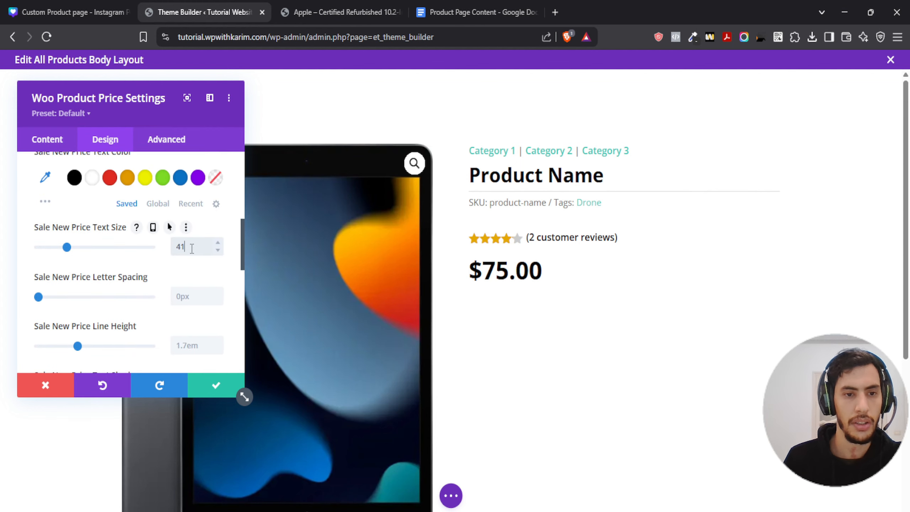
scroll(138, 264, up, 6)
Step: Clear the custom Price Text Size of the regular price, apply the module settings and save the layout
click(79, 199)
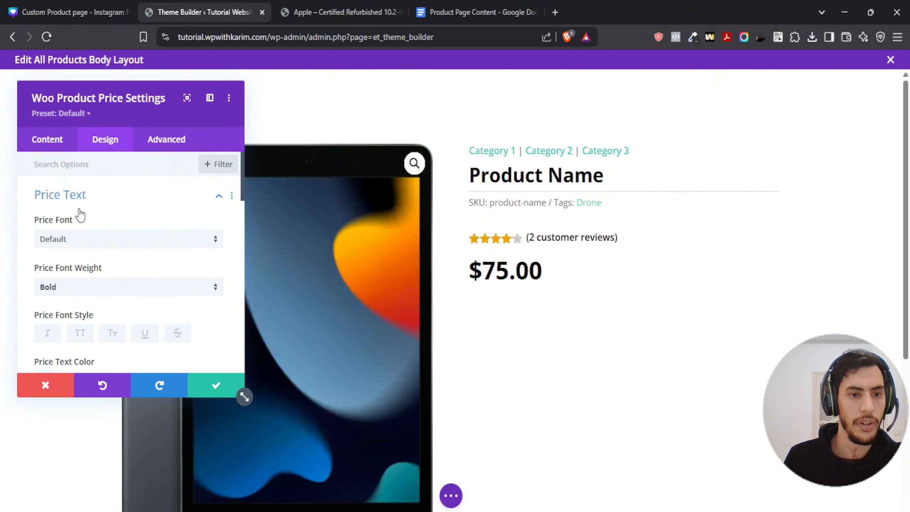
scroll(141, 276, down, 5)
key(ctrl+a)
key(BackSpace)
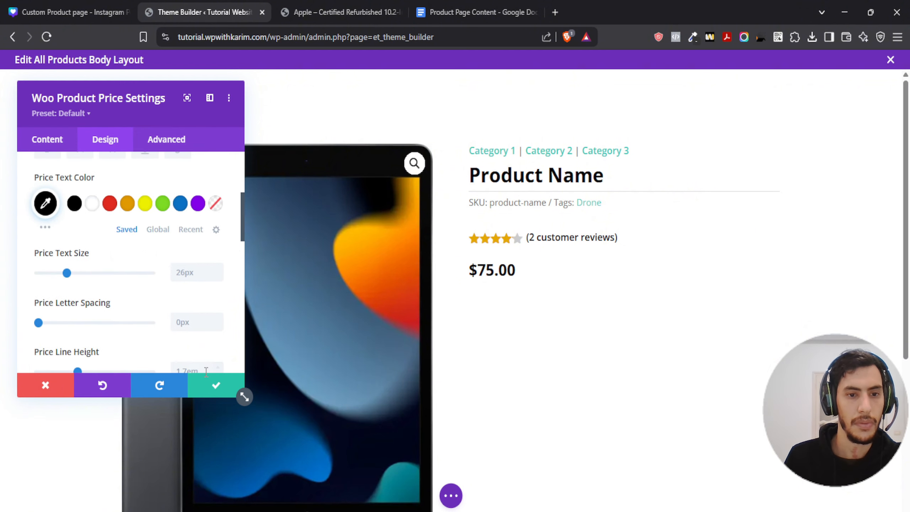
click(212, 386)
click(450, 496)
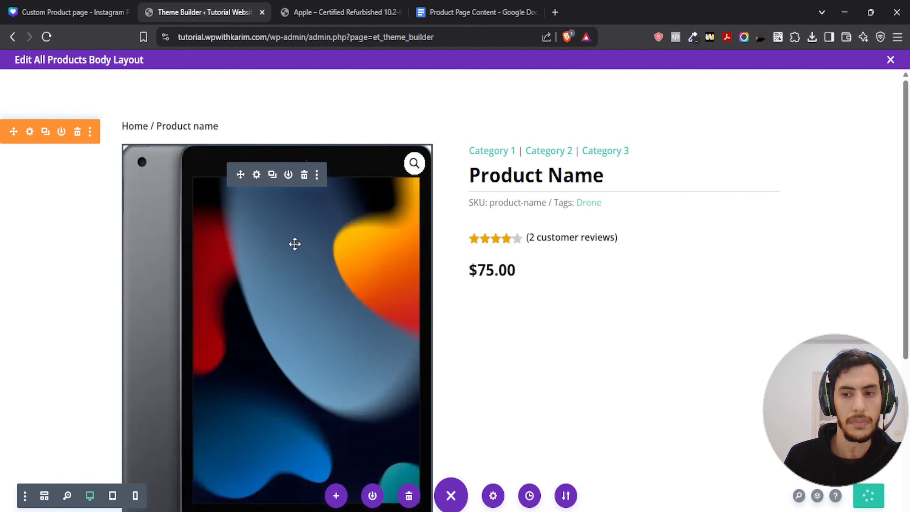
Step: Reload the live iPad product page and examine how the old and new sale prices look
click(307, 11)
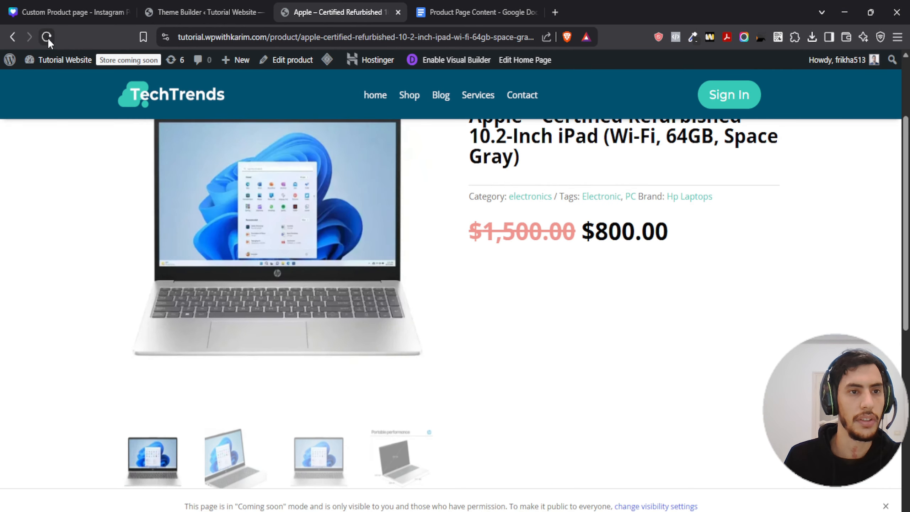
click(47, 37)
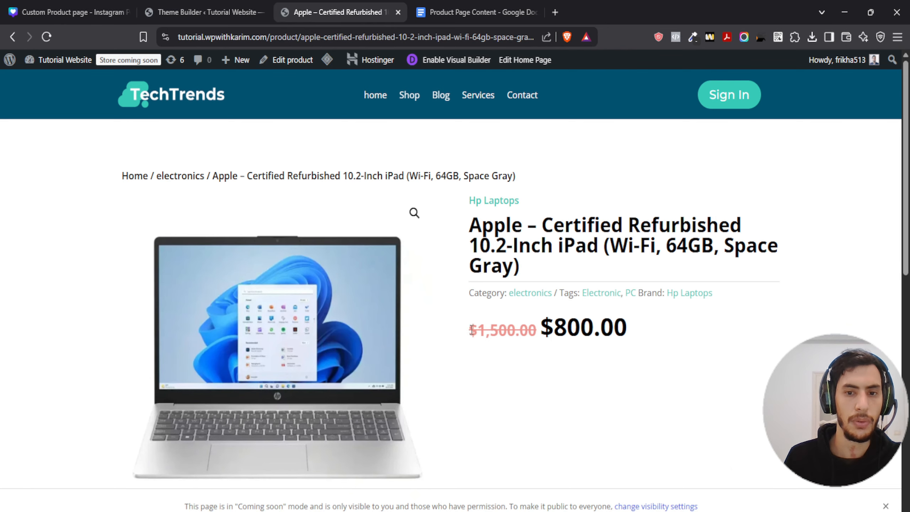
drag(472, 330, 649, 326)
click(650, 327)
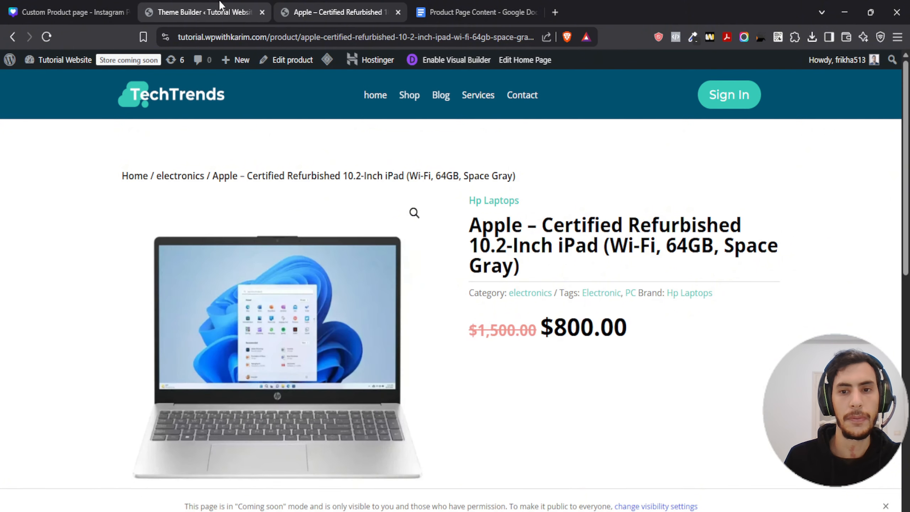
click(220, 5)
click(316, 11)
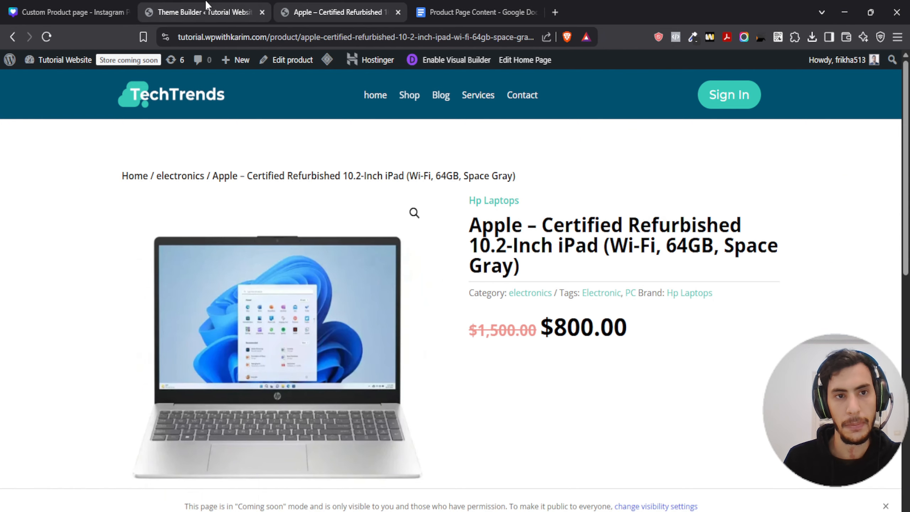
Step: Back in the Theme Builder, set the product title module's bottom padding to 20px and save the layout
click(210, 12)
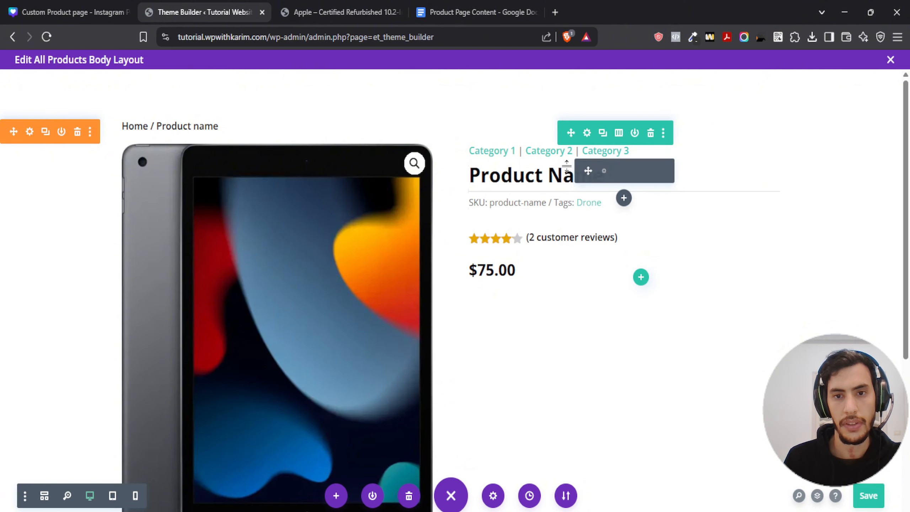
click(604, 172)
click(105, 139)
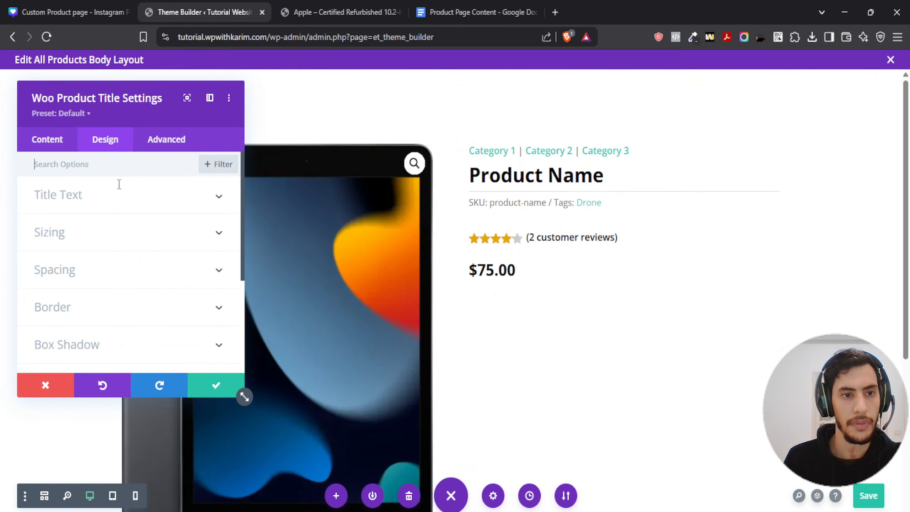
click(81, 270)
drag(95, 274, 169, 277)
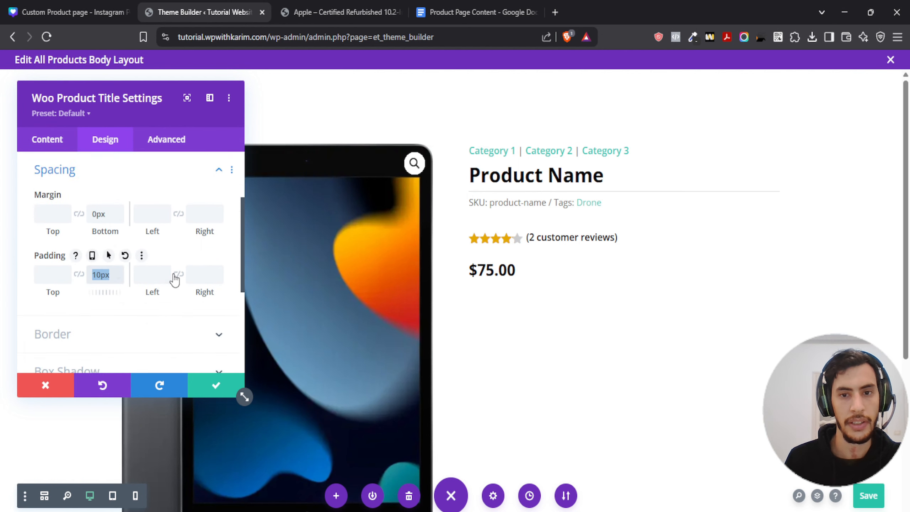
text(20px)
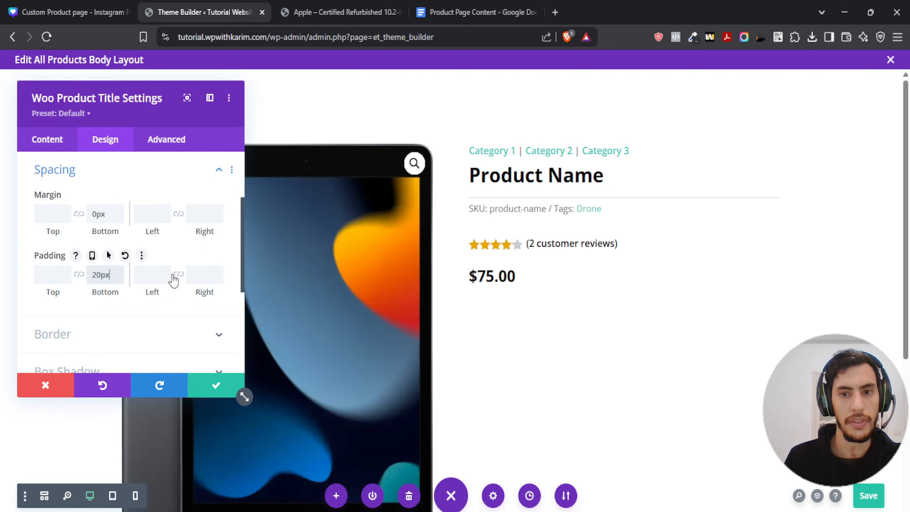
click(214, 385)
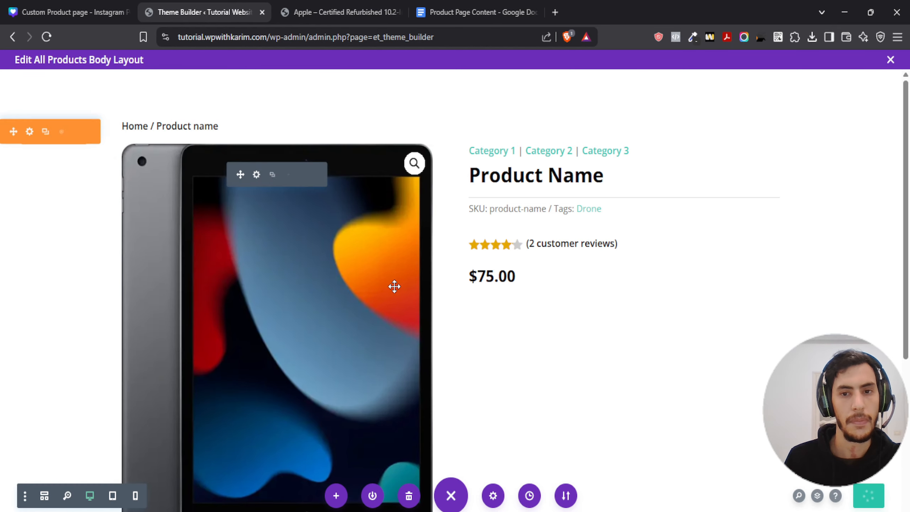
key(ctrl+s)
Step: Switch to the Canva design and check the product page structure draft on page 4 for the element after the price
click(19, 5)
scroll(143, 287, down, 5)
scroll(283, 239, down, 15)
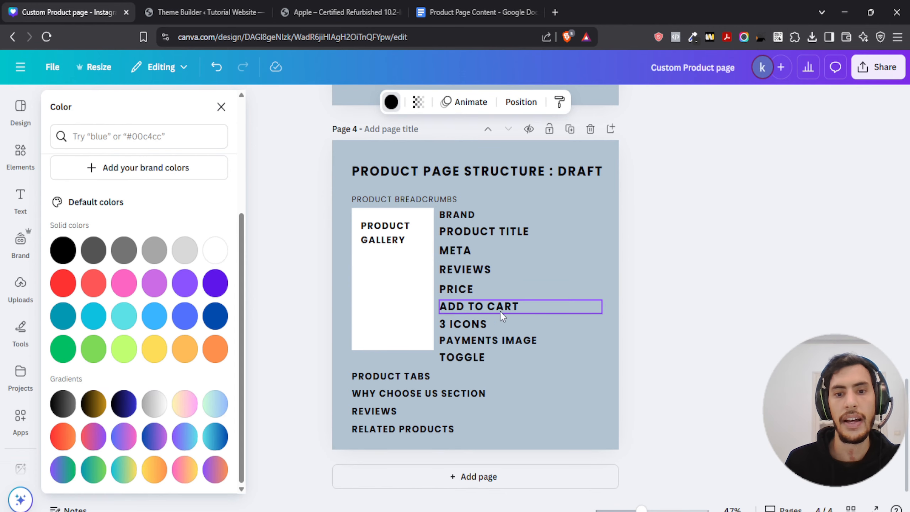
Step: Return to the Theme Builder and insert a Woo Product Add To Cart module below the price
click(172, 12)
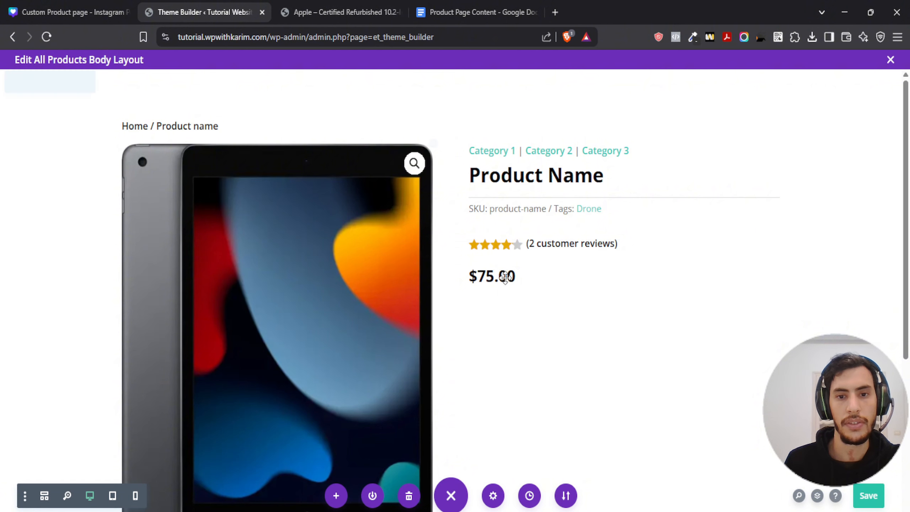
mouse_move(637, 285)
click(625, 303)
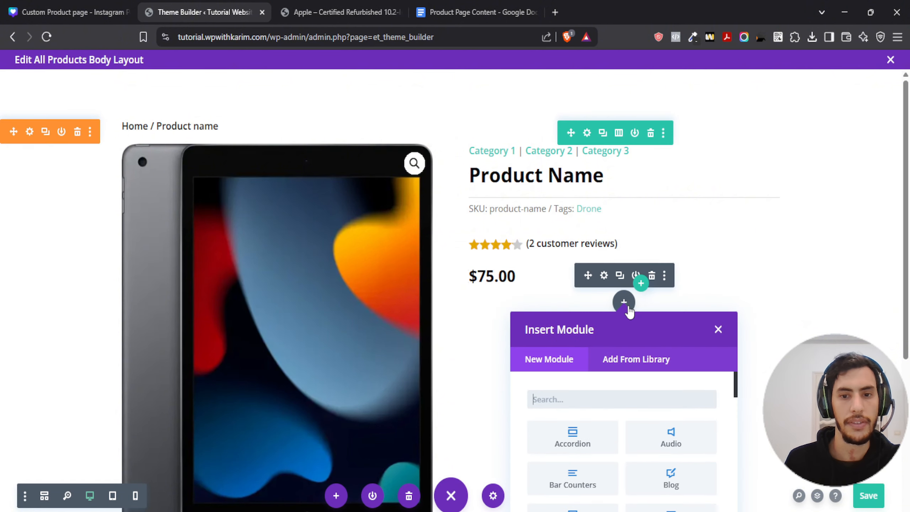
text(add to)
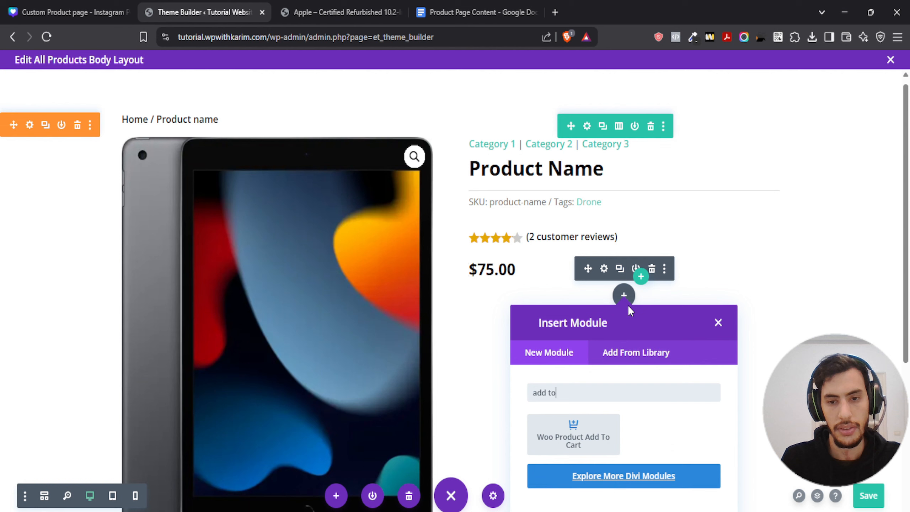
click(572, 438)
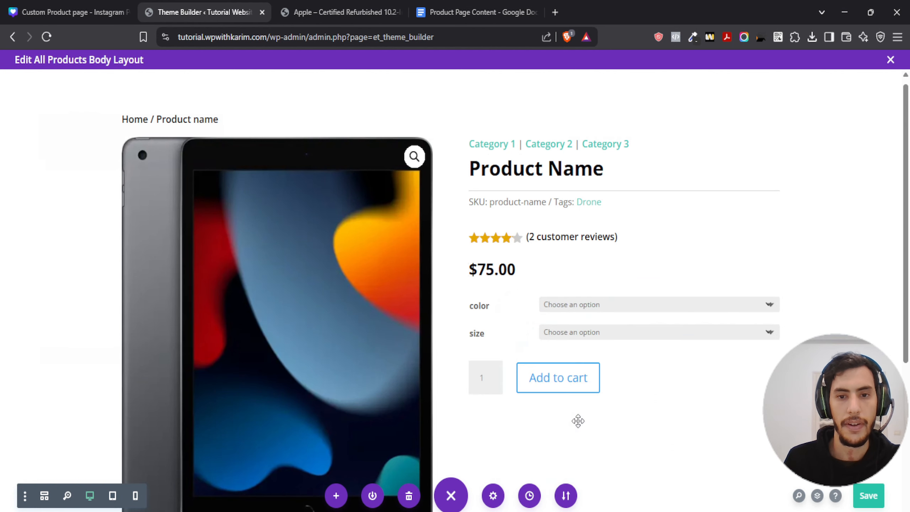
Step: Turn off Show Quantity Field and Show Stock in the add-to-cart module's elements
scroll(88, 232, down, 2)
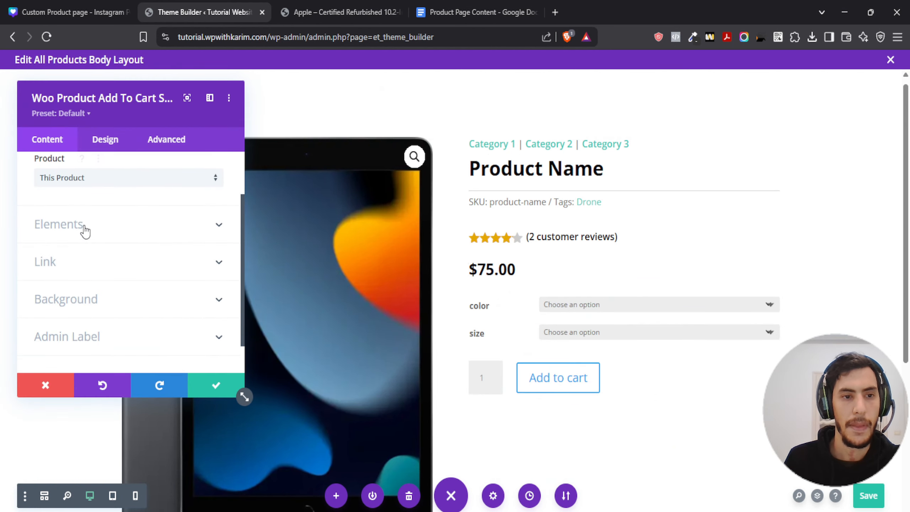
click(79, 227)
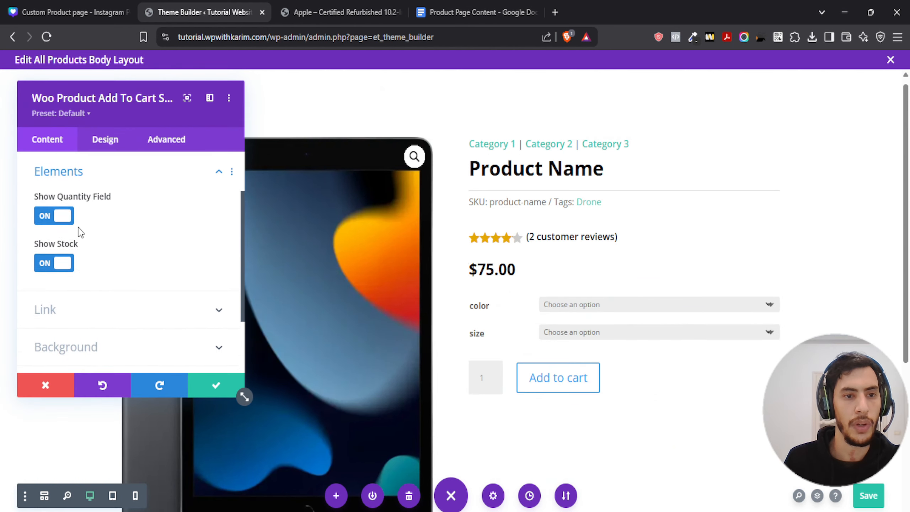
click(59, 217)
click(56, 261)
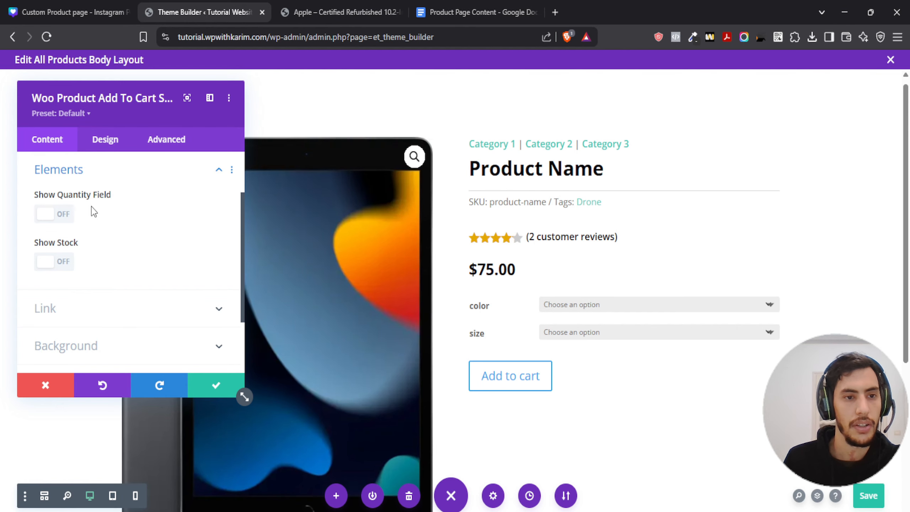
Step: Enable custom styles for the button in the add-to-cart module's design settings
scroll(90, 215, down, 2)
scroll(82, 226, up, 4)
click(97, 143)
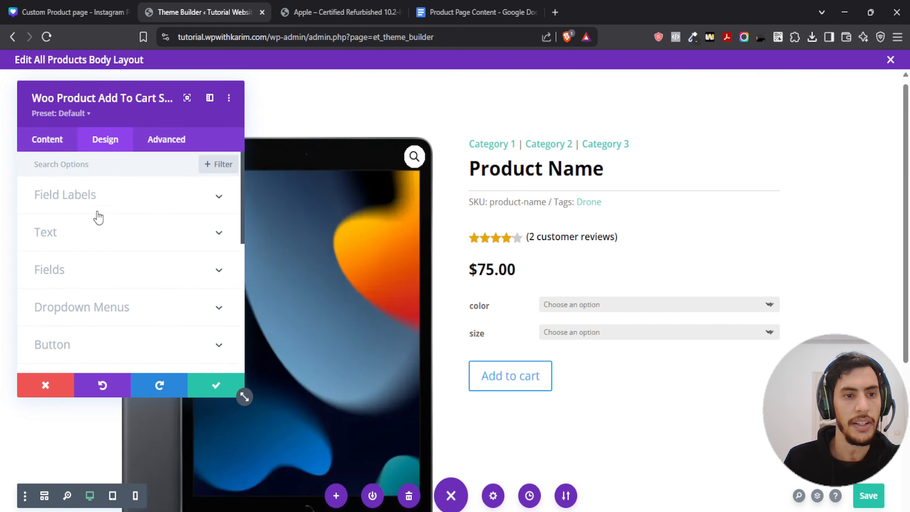
scroll(100, 222, down, 3)
click(85, 230)
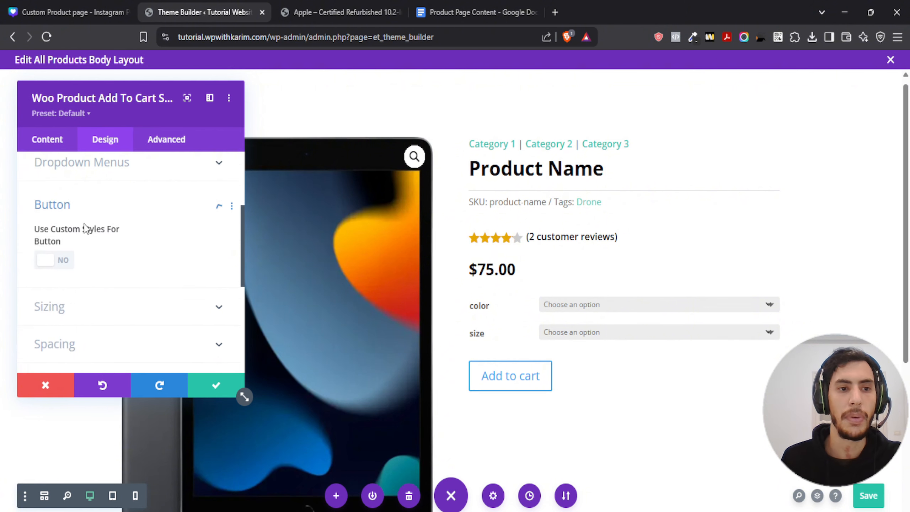
click(54, 232)
scroll(72, 219, down, 2)
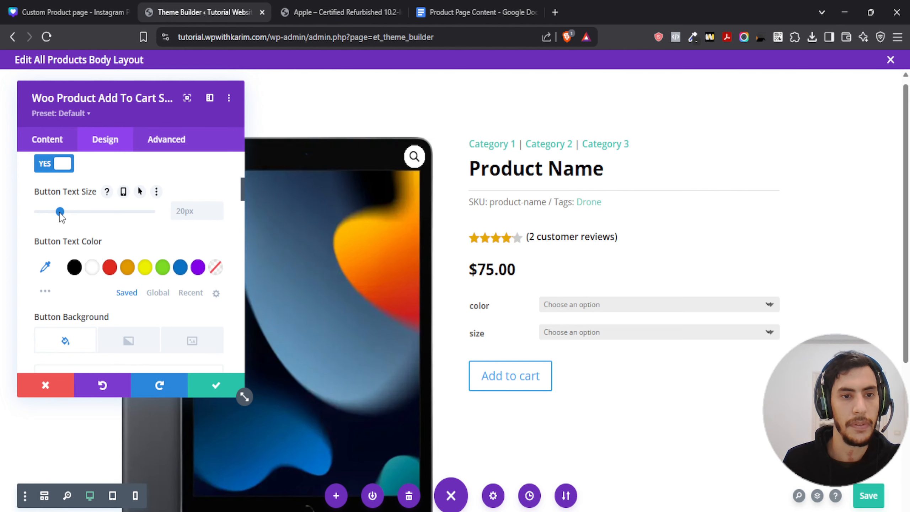
Step: Set the add-to-cart button's text color to black
scroll(72, 229, down, 2)
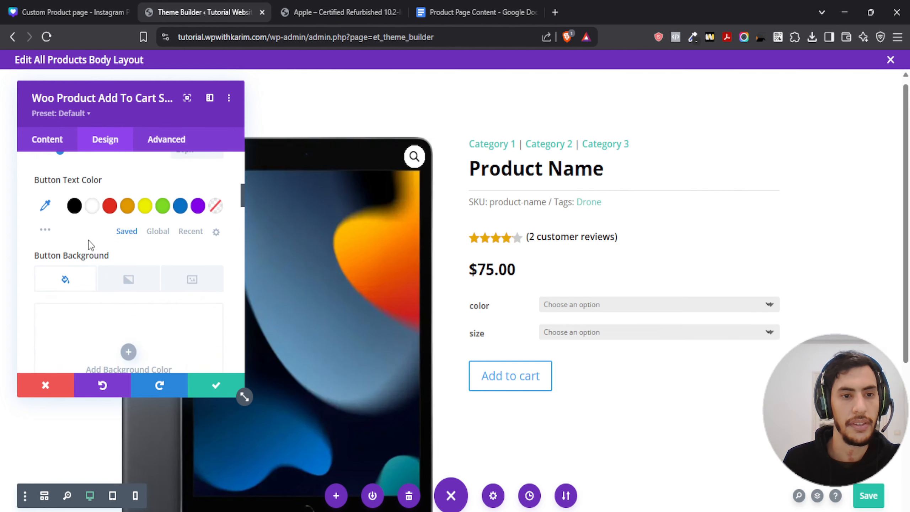
scroll(94, 258, up, 2)
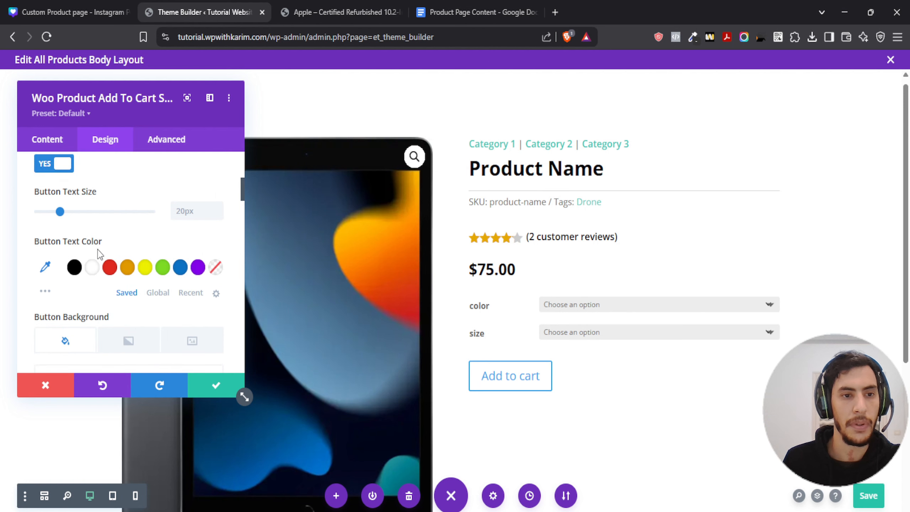
click(74, 267)
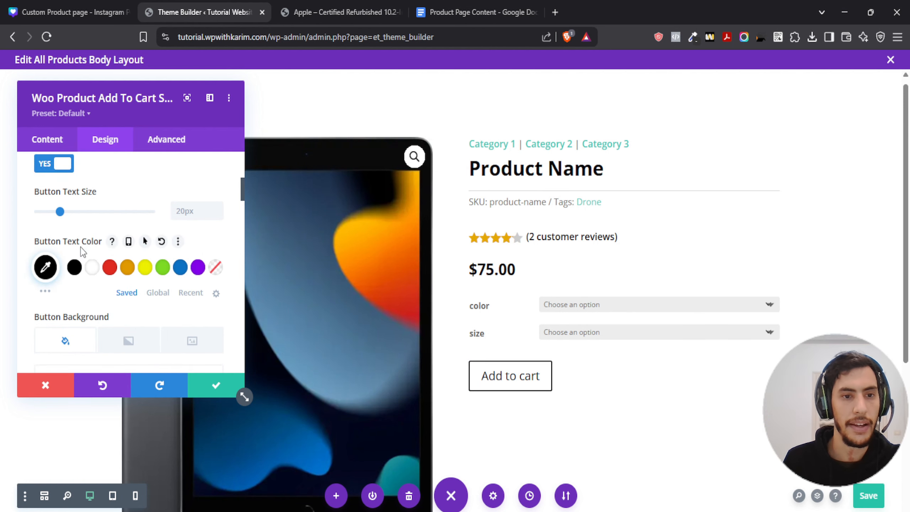
Step: Copy the Add to Cart color #F7CE00 from page 3 of the Canva design and apply it as the button background in the Theme Builder
scroll(83, 244, down, 2)
scroll(85, 238, down, 2)
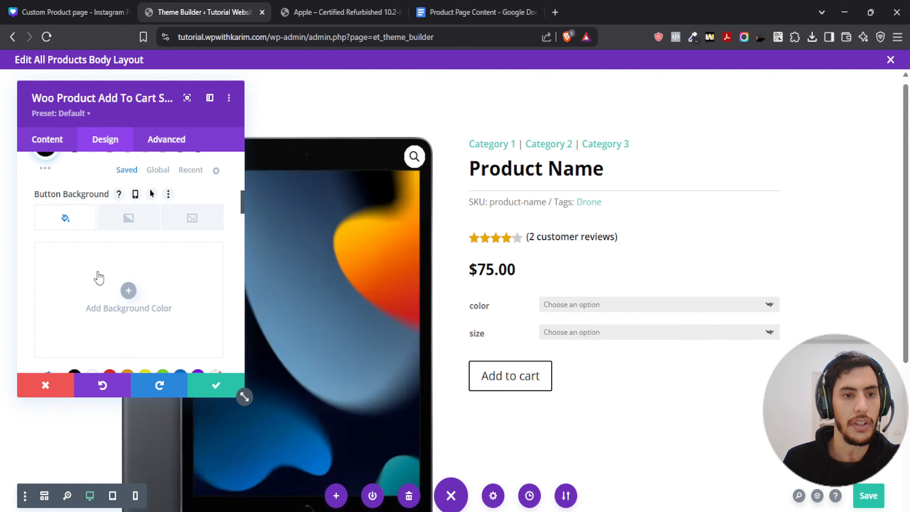
click(98, 275)
click(27, 5)
scroll(343, 285, up, 10)
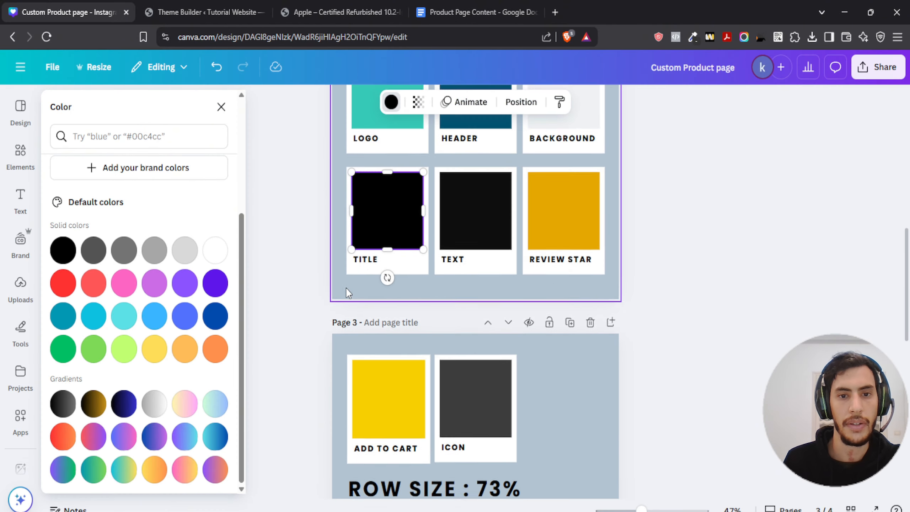
scroll(343, 286, down, 5)
click(410, 287)
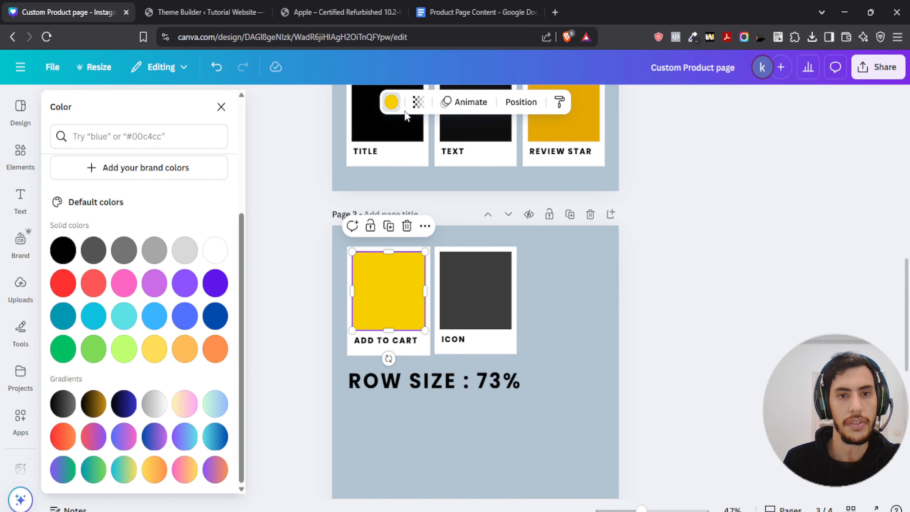
click(391, 102)
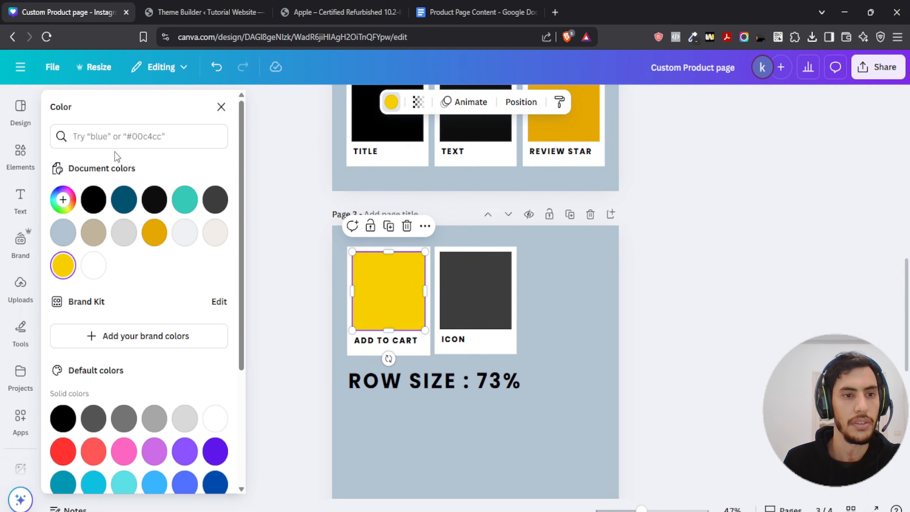
click(63, 265)
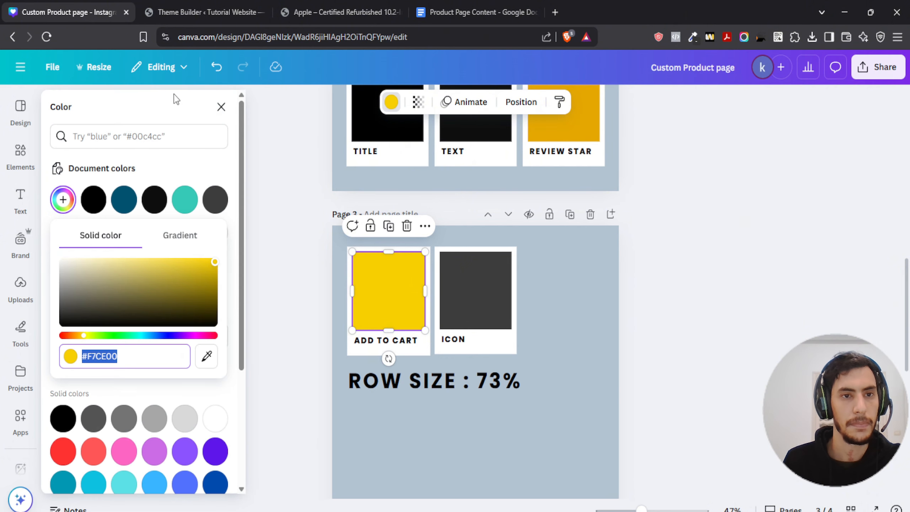
click(204, 12)
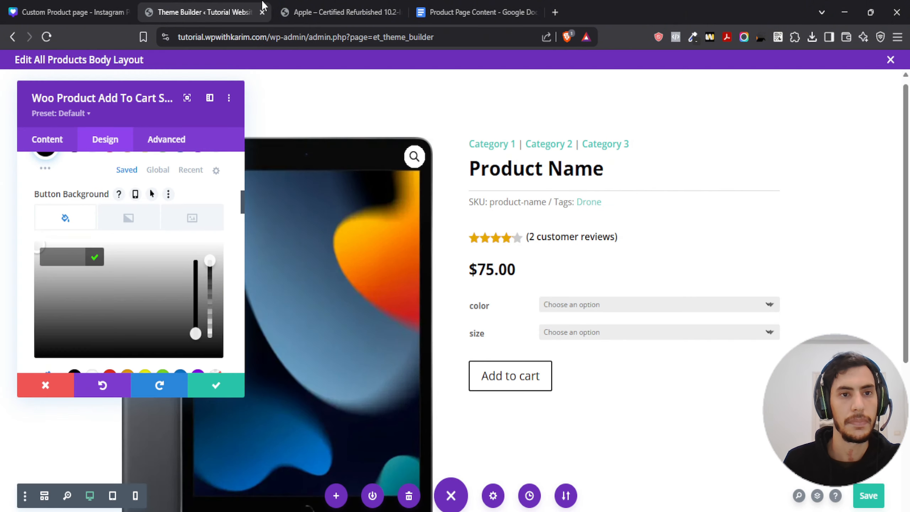
click(95, 261)
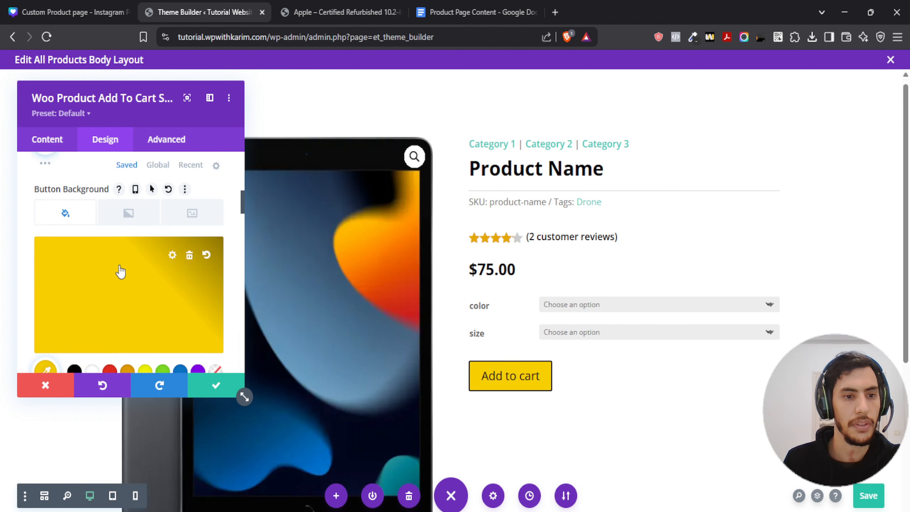
Step: Set the add-to-cart button's border width to 0px and its border radius to 18px
scroll(102, 276, down, 5)
drag(41, 203, 24, 203)
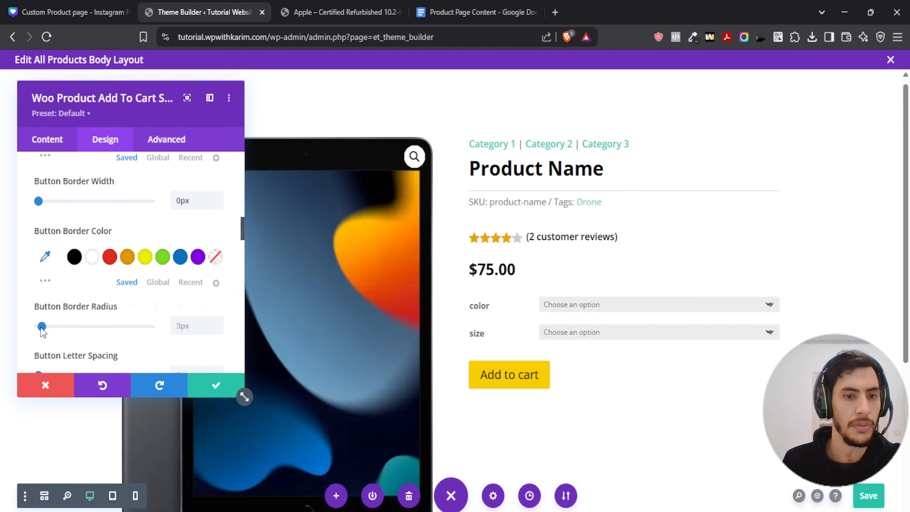
drag(42, 327, 61, 335)
Step: Set the add-to-cart button's font weight to Semi Bold
scroll(83, 298, up, 10)
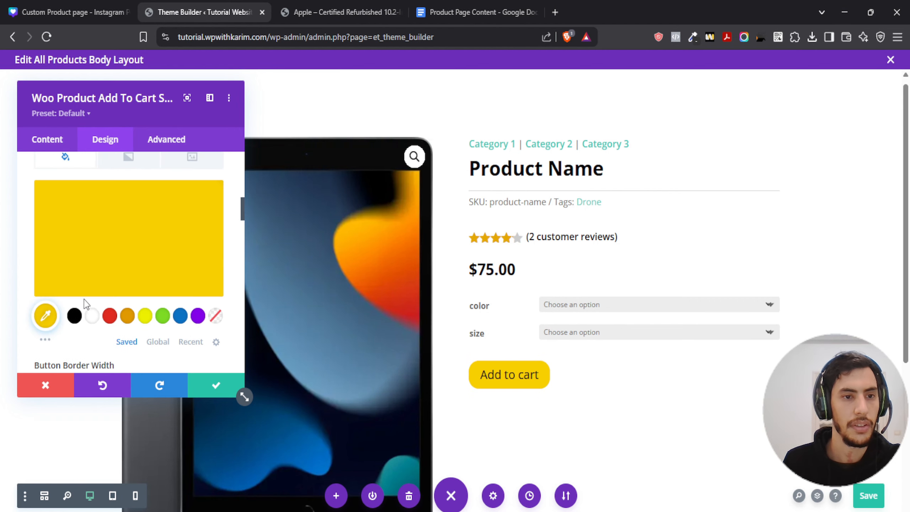
scroll(84, 291, down, 8)
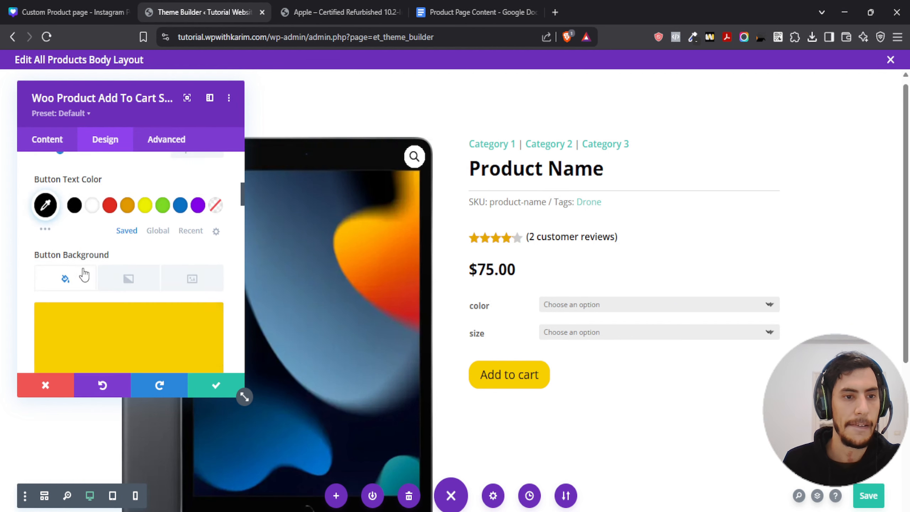
scroll(82, 280, down, 5)
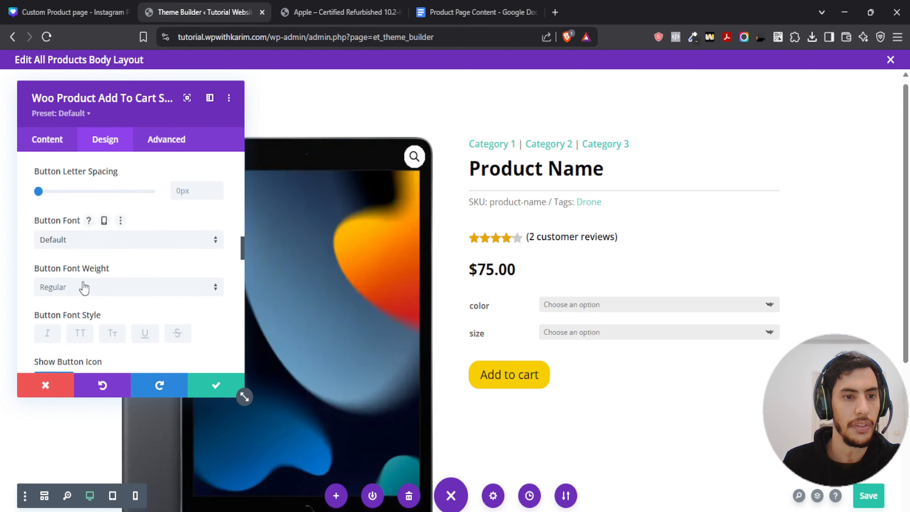
click(96, 294)
click(85, 401)
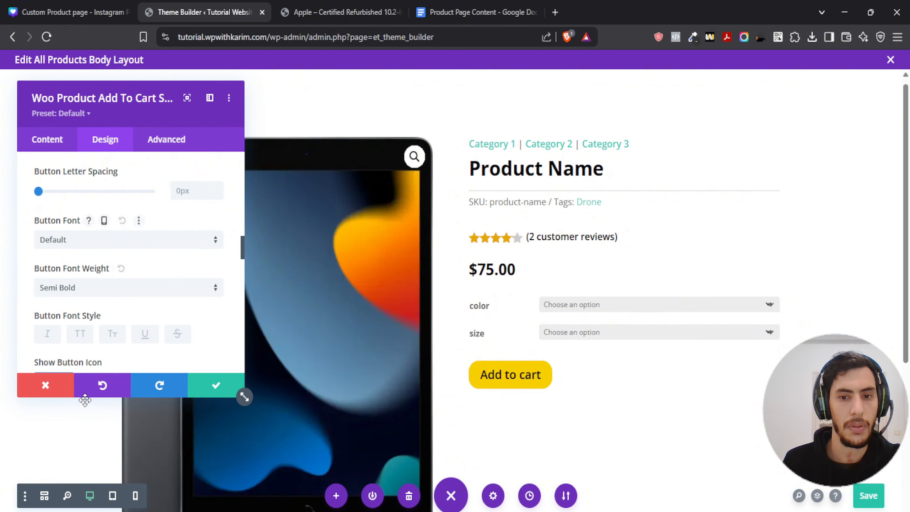
scroll(74, 287, up, 10)
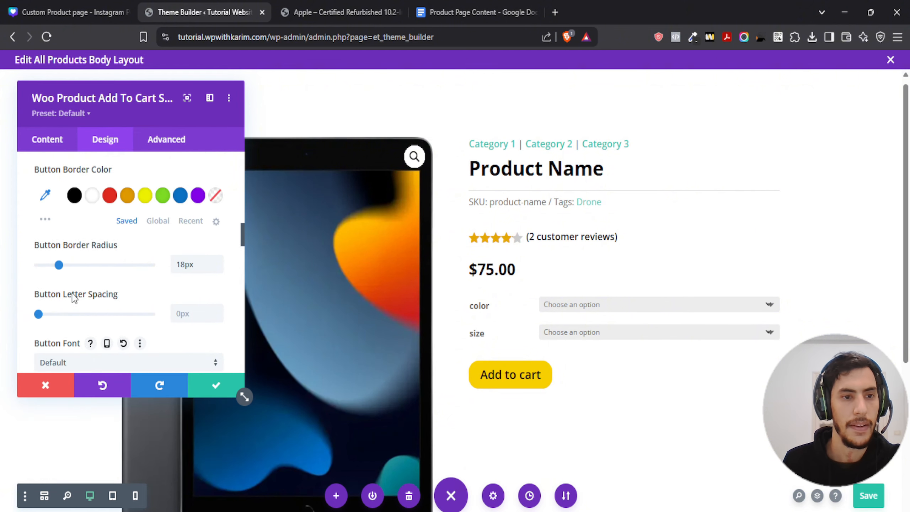
scroll(64, 226, up, 4)
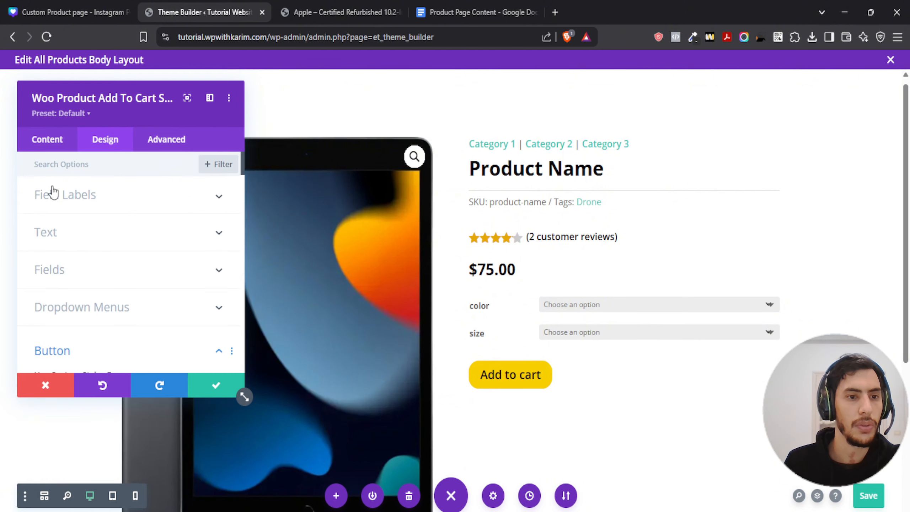
click(56, 147)
click(107, 148)
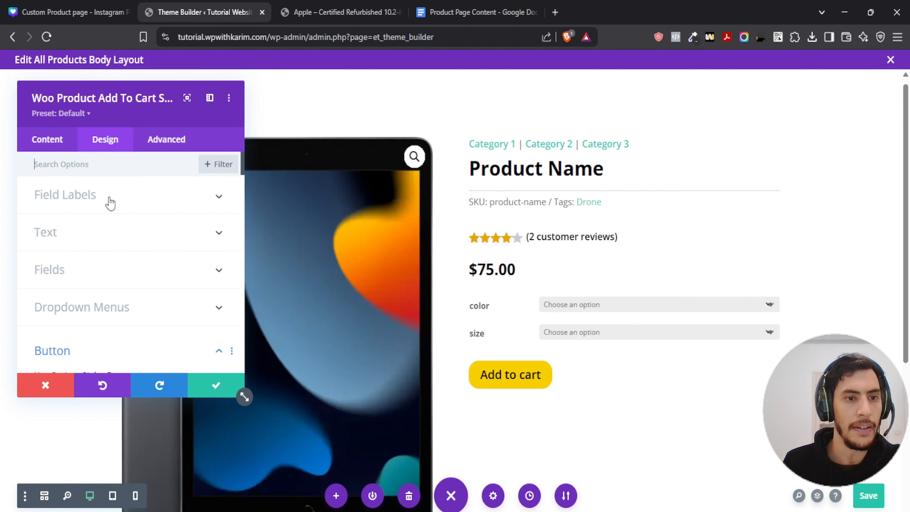
click(71, 287)
scroll(83, 266, down, 8)
scroll(90, 255, down, 5)
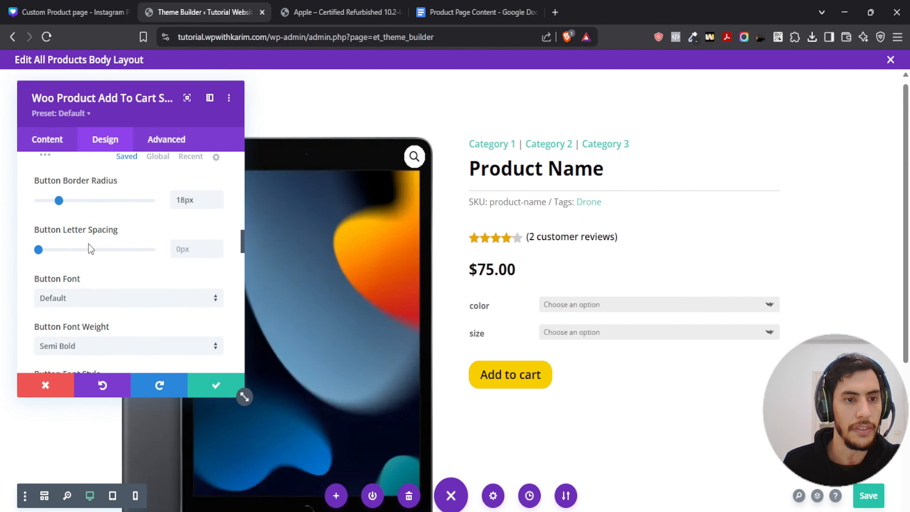
Step: Turn Show Button Icon off and back on for the add-to-cart button
click(63, 319)
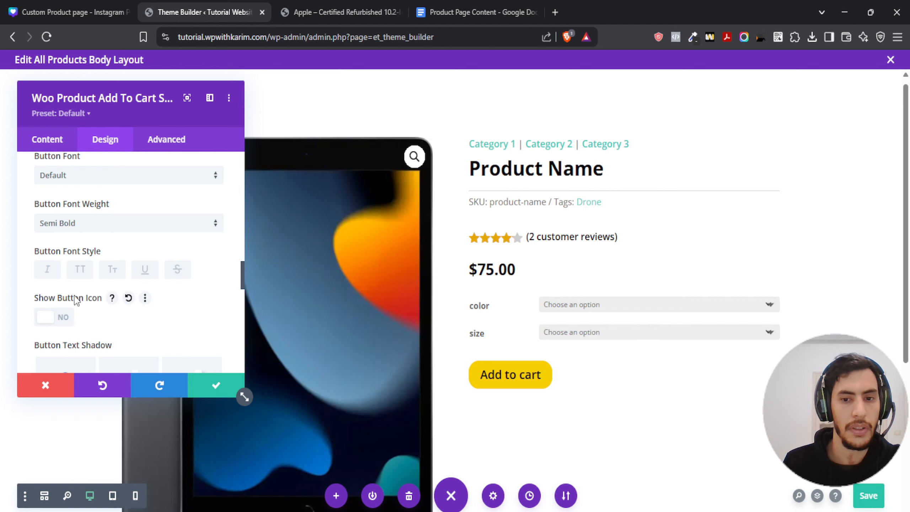
scroll(81, 298, down, 2)
click(70, 256)
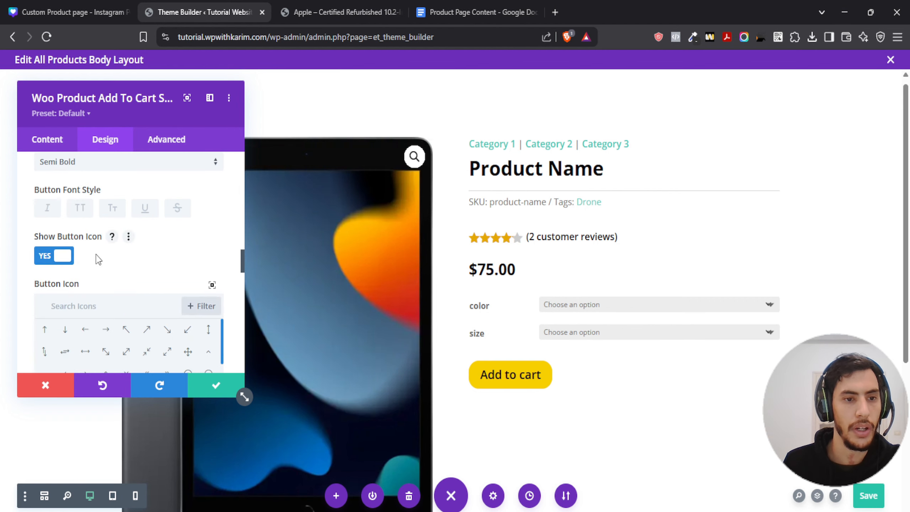
Step: Search the button icons for "cart", choose a solid shopping cart icon, and turn off Only Show Icon On Hover for Button
scroll(95, 258, down, 2)
scroll(88, 272, down, 1)
scroll(95, 283, down, 2)
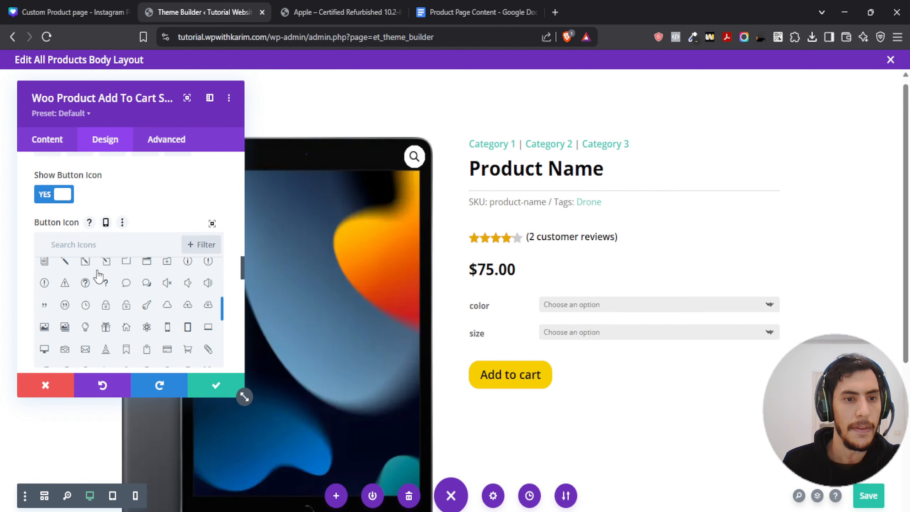
click(112, 246)
text(cartt)
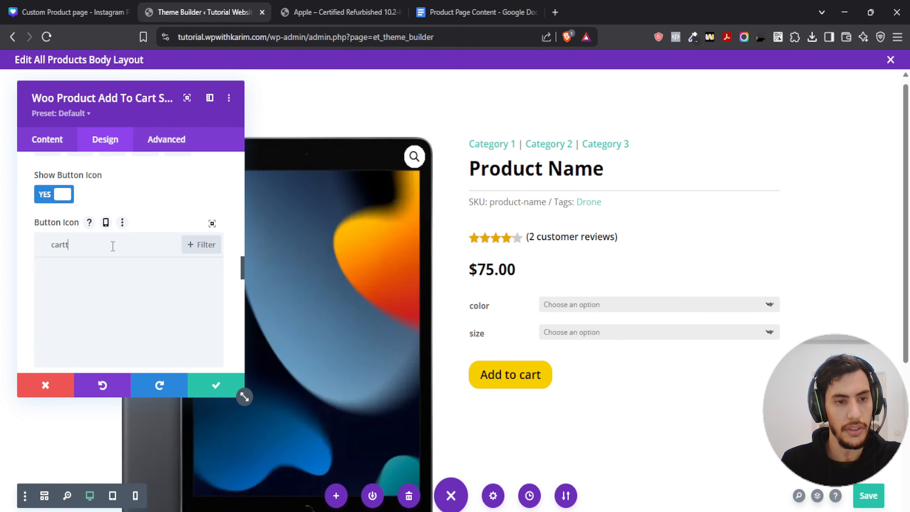
key(BackSpace)
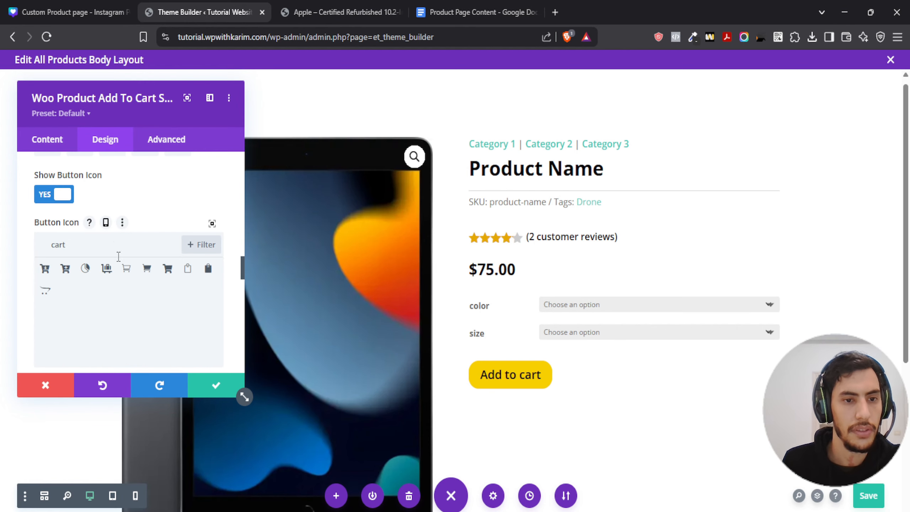
click(147, 269)
scroll(138, 234, down, 6)
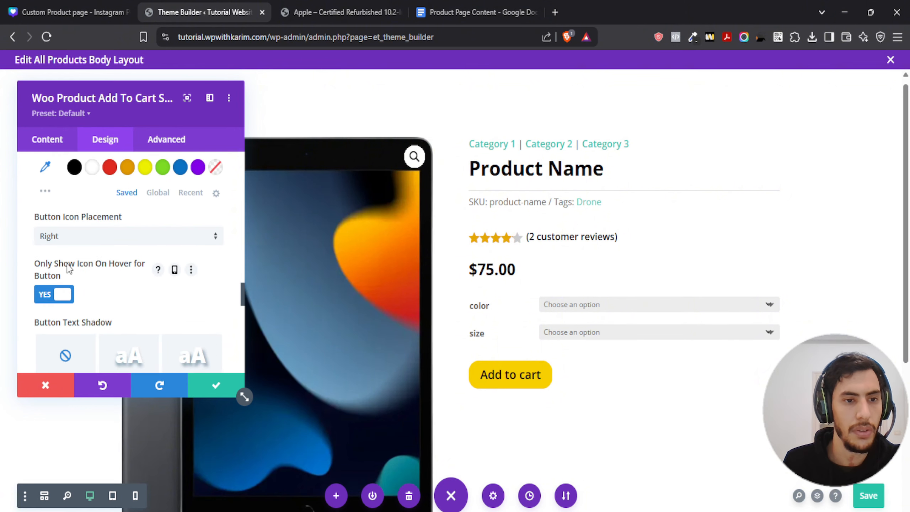
click(49, 300)
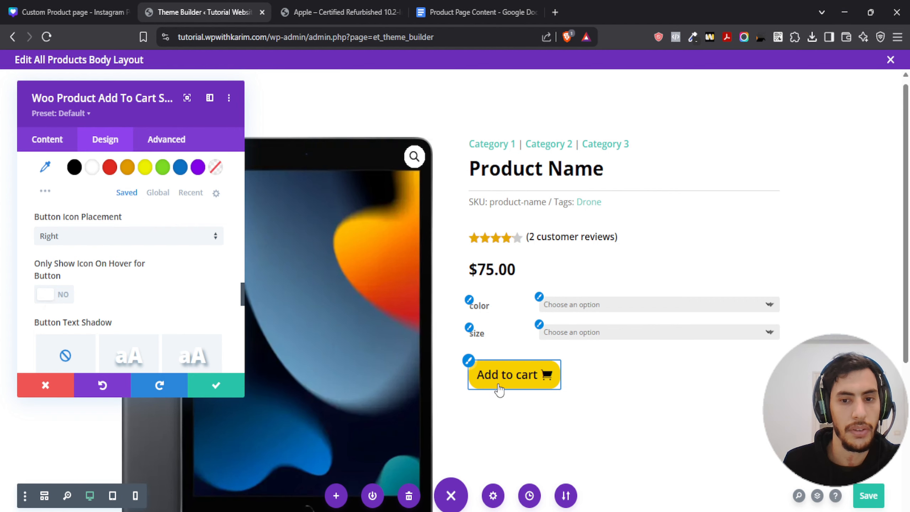
Step: Set the add-to-cart button's left padding to 30px
scroll(119, 295, up, 3)
scroll(116, 296, up, 2)
scroll(117, 295, down, 10)
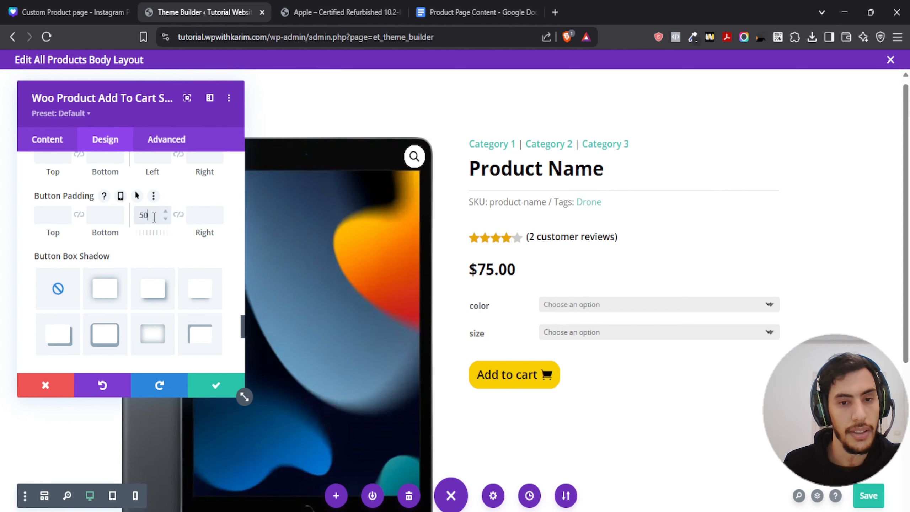
drag(137, 217, 220, 214)
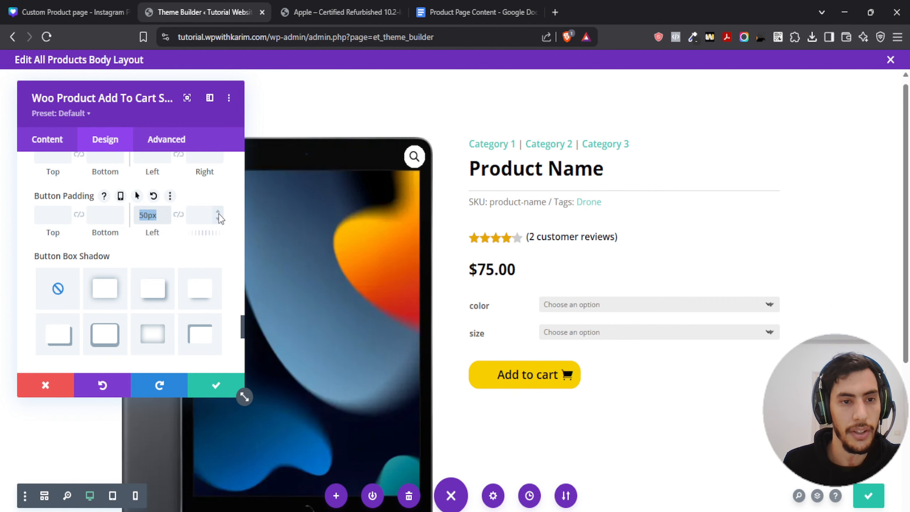
text(30)
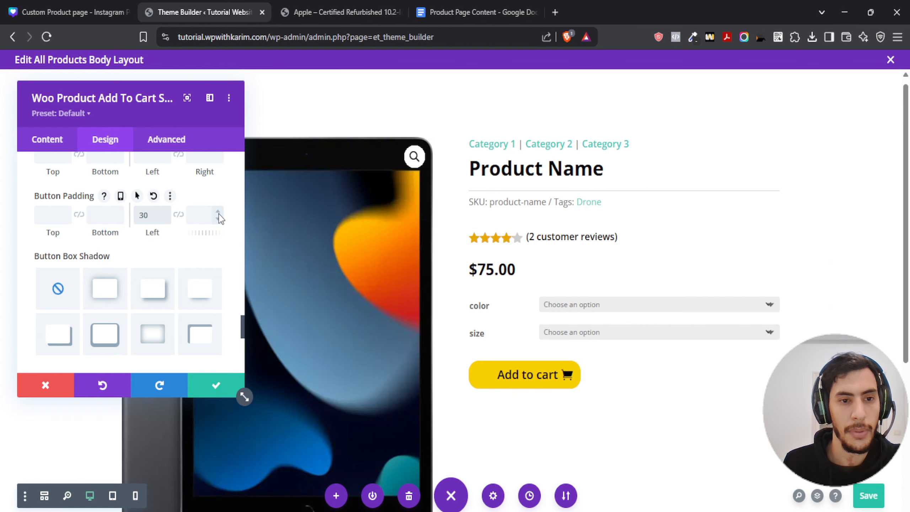
text(px)
Step: Set the add-to-cart button's right padding to 57px, separately from the left padding
click(177, 217)
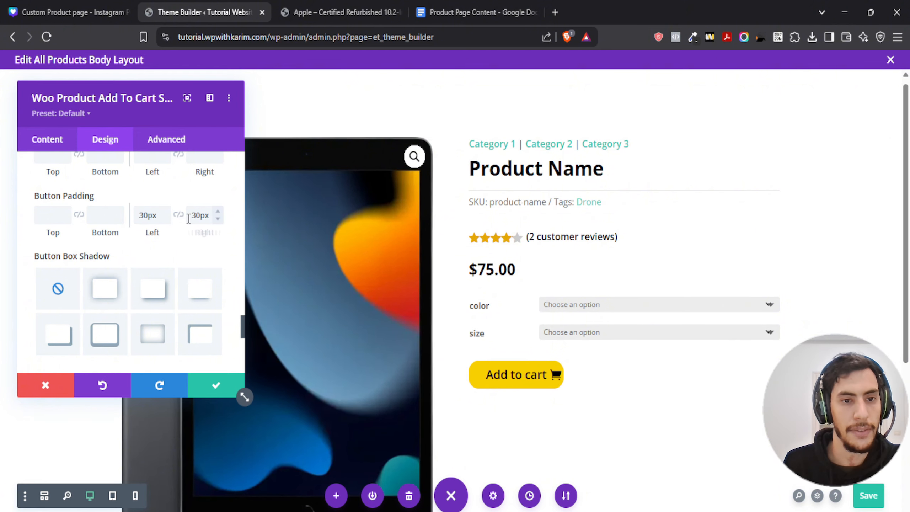
drag(189, 216, 266, 217)
text(0)
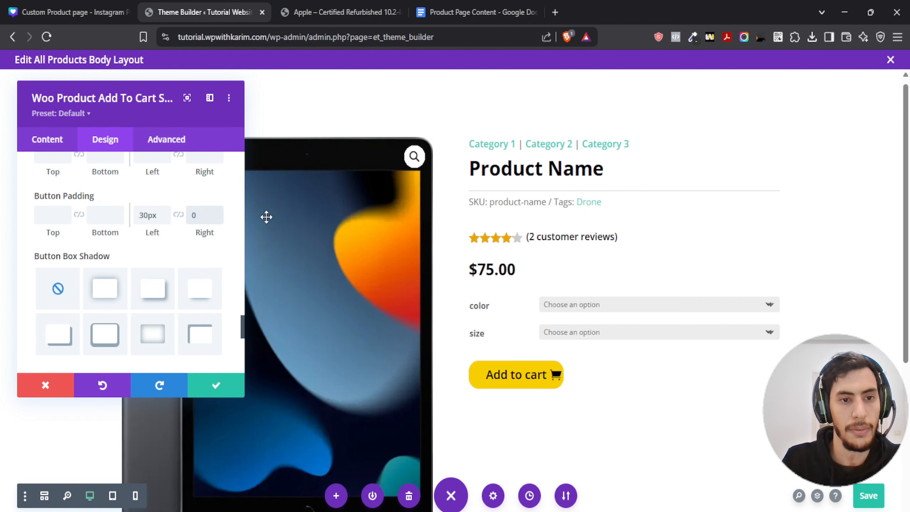
text(50)
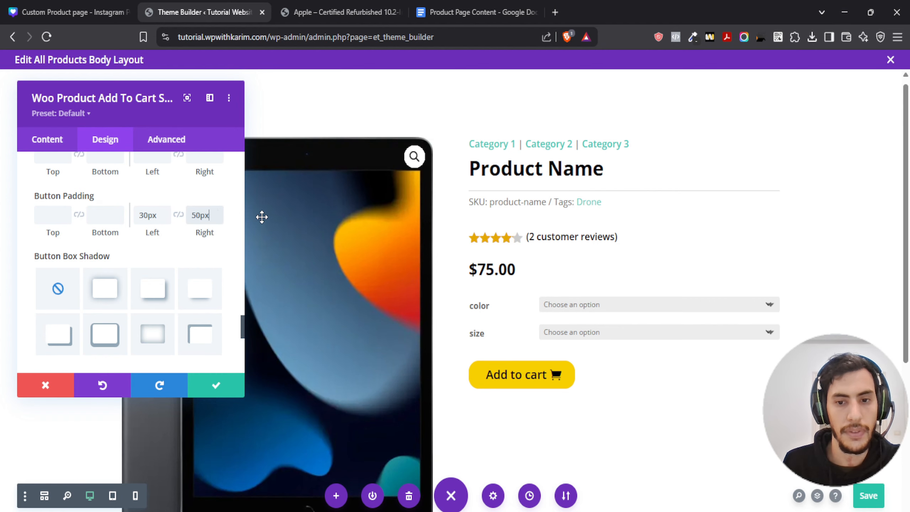
drag(203, 234, 205, 234)
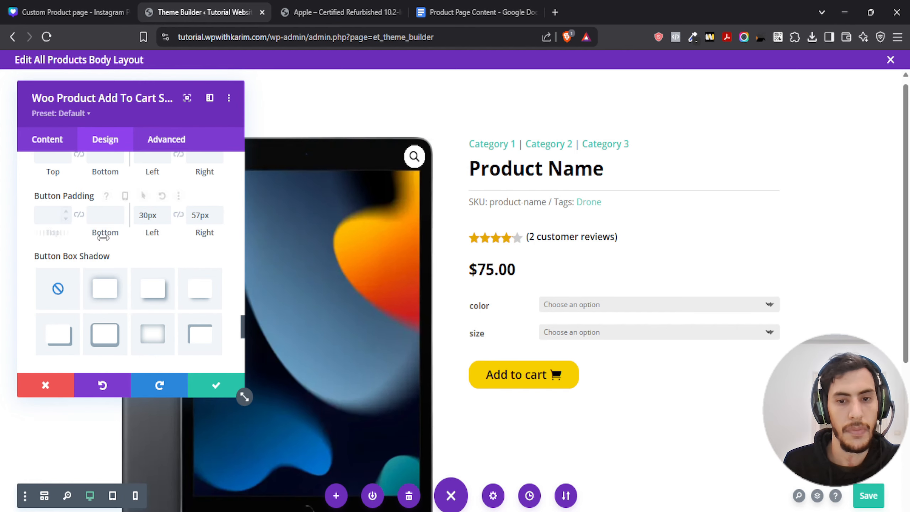
scroll(90, 245, up, 6)
scroll(82, 252, up, 10)
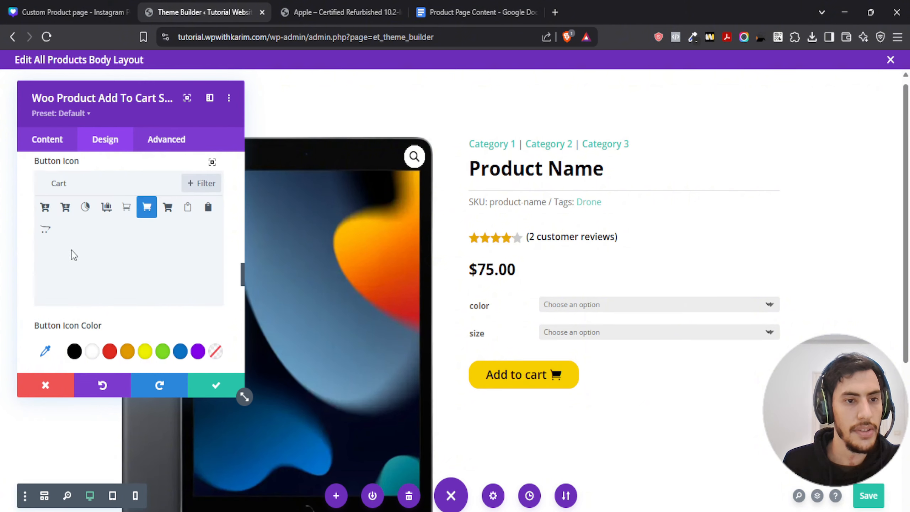
scroll(94, 252, up, 8)
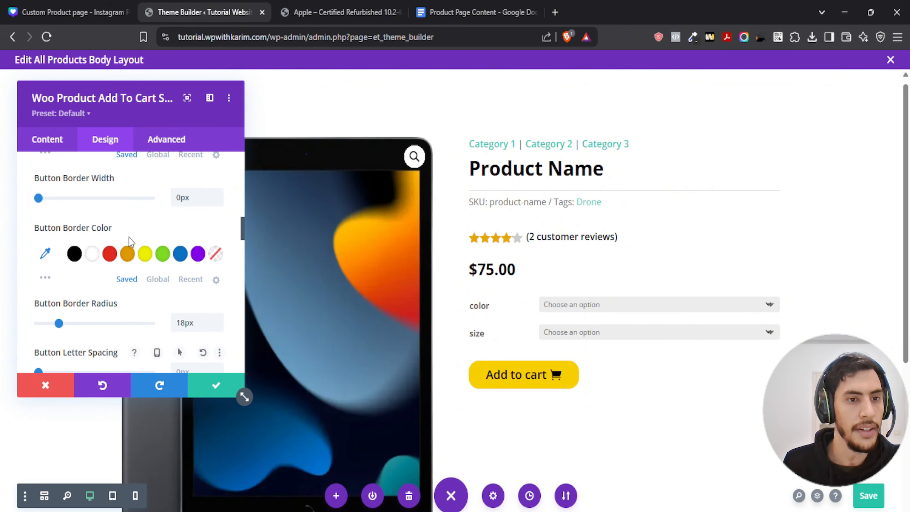
Step: Set the add-to-cart button's text size to 22px
scroll(124, 257, up, 5)
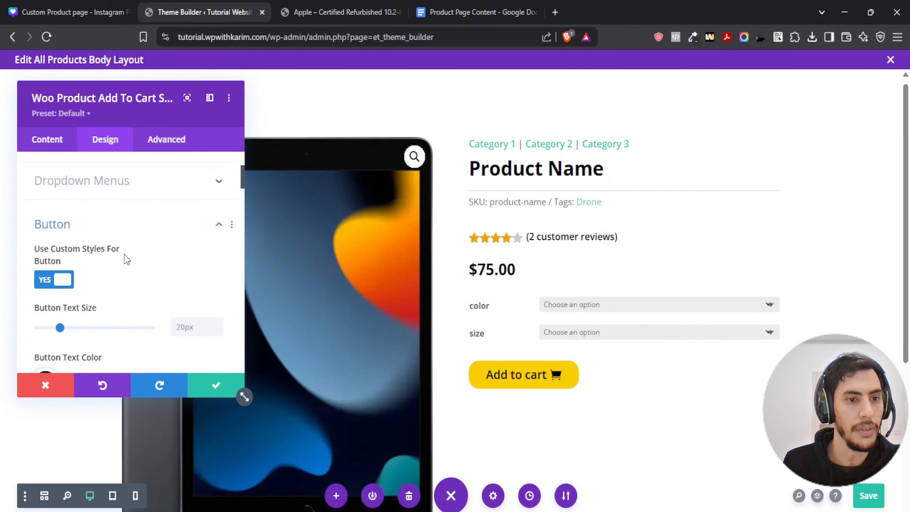
scroll(126, 262, down, 2)
click(218, 266)
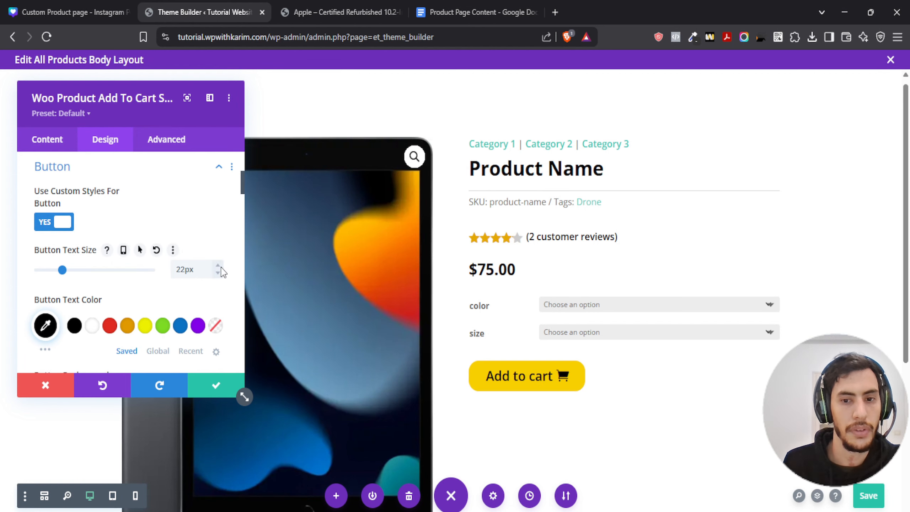
click(218, 266)
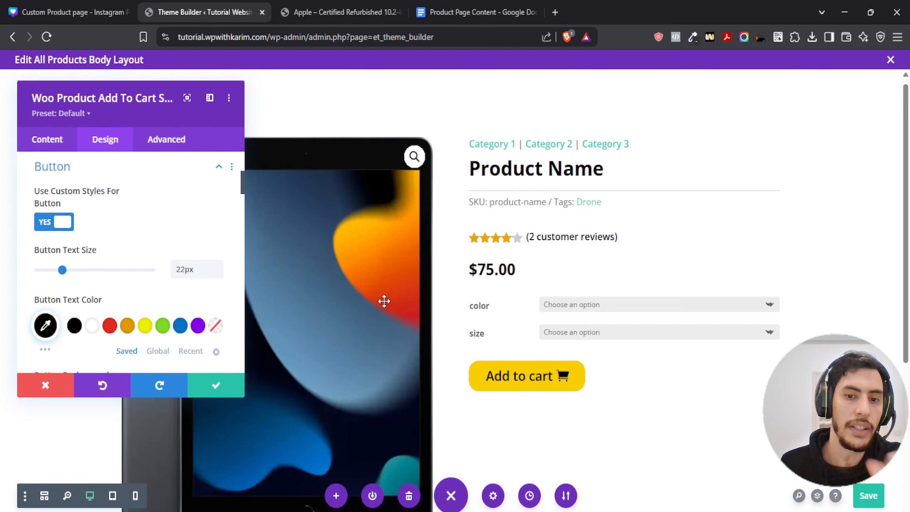
Step: Enable hover values for the add-to-cart module's Transform options and select the hover state
scroll(116, 233, down, 2)
scroll(117, 234, down, 15)
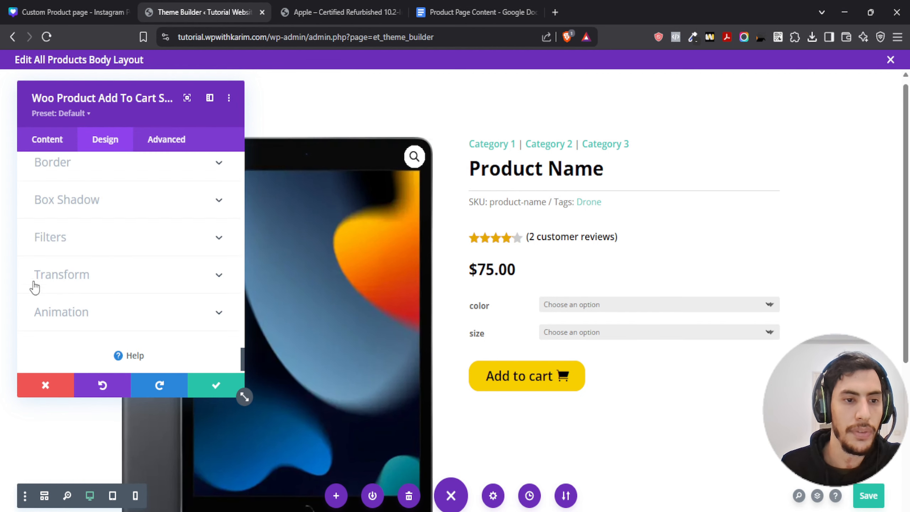
click(77, 283)
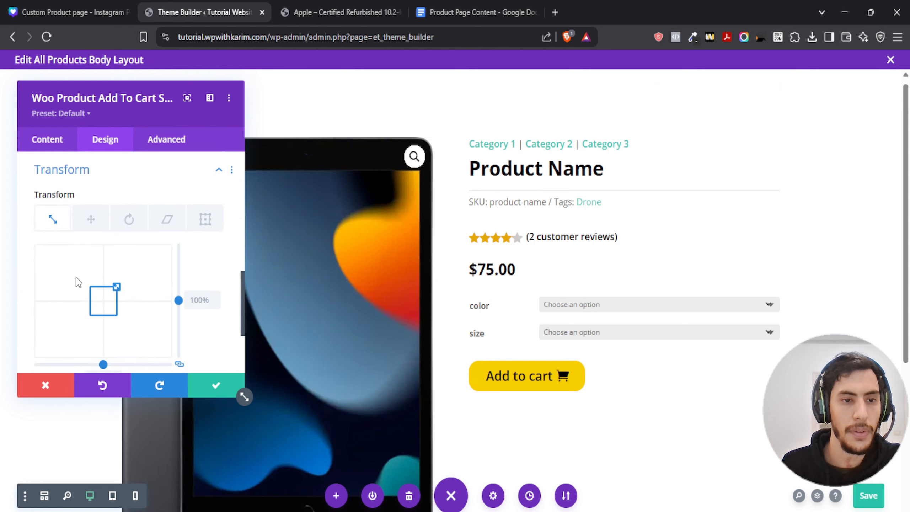
click(118, 195)
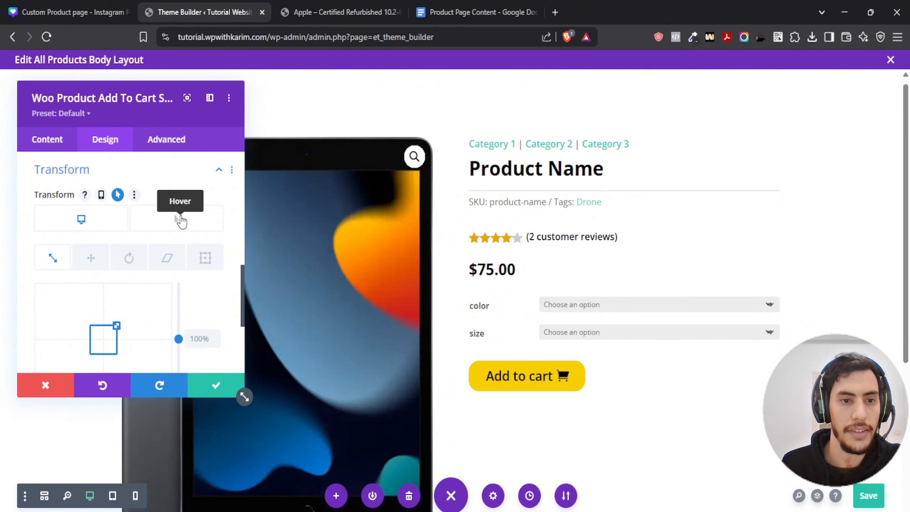
click(181, 220)
Step: Set the hover transform's vertical translate to -10px, compare it with the desktop state, and save the module settings
scroll(175, 212, down, 4)
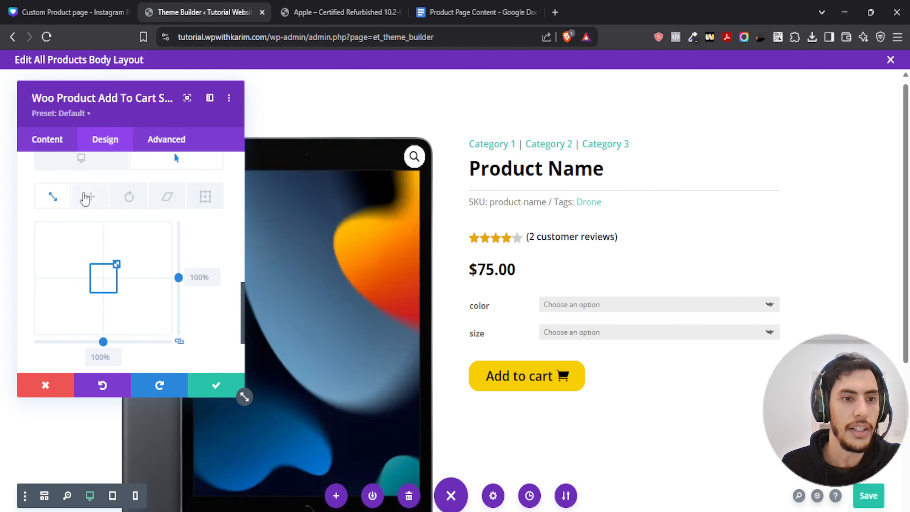
click(91, 197)
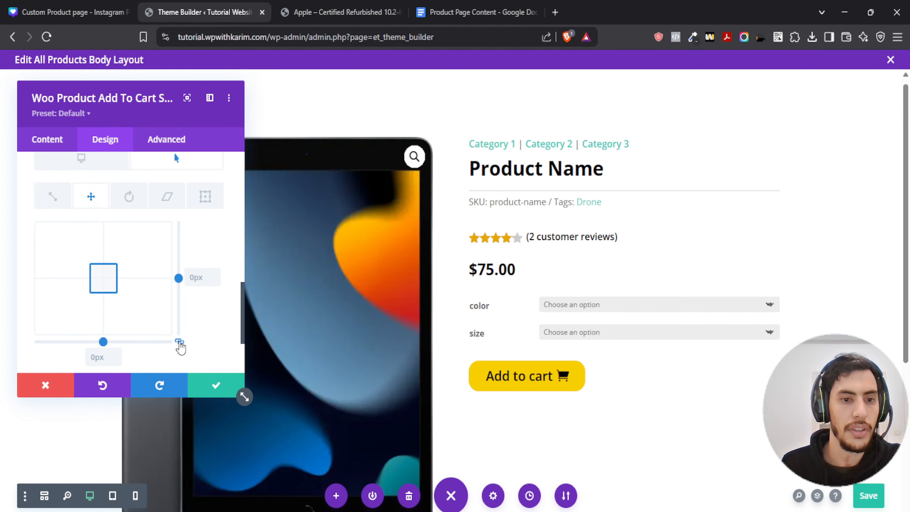
drag(178, 279, 178, 281)
click(201, 276)
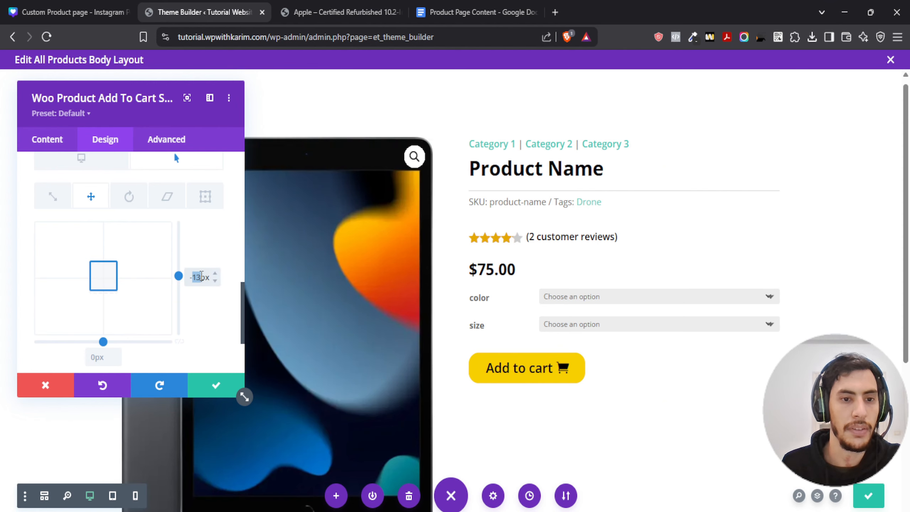
text(10)
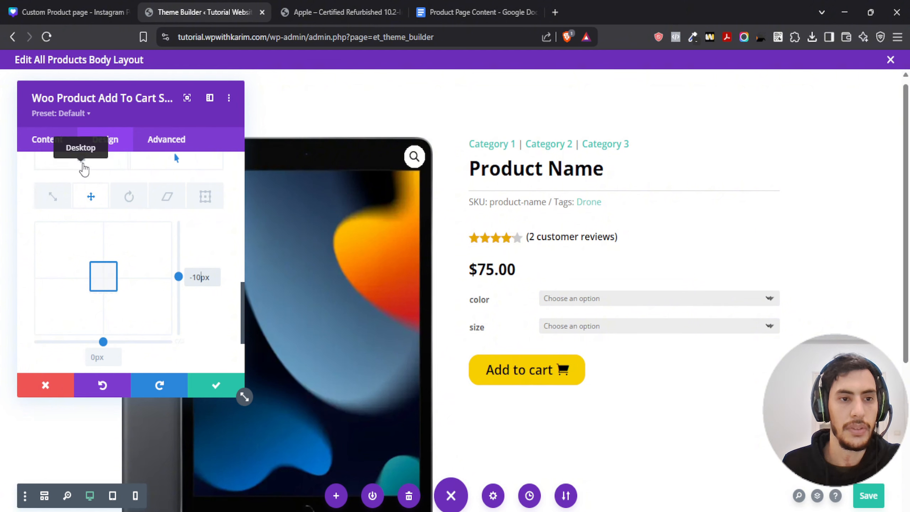
click(83, 166)
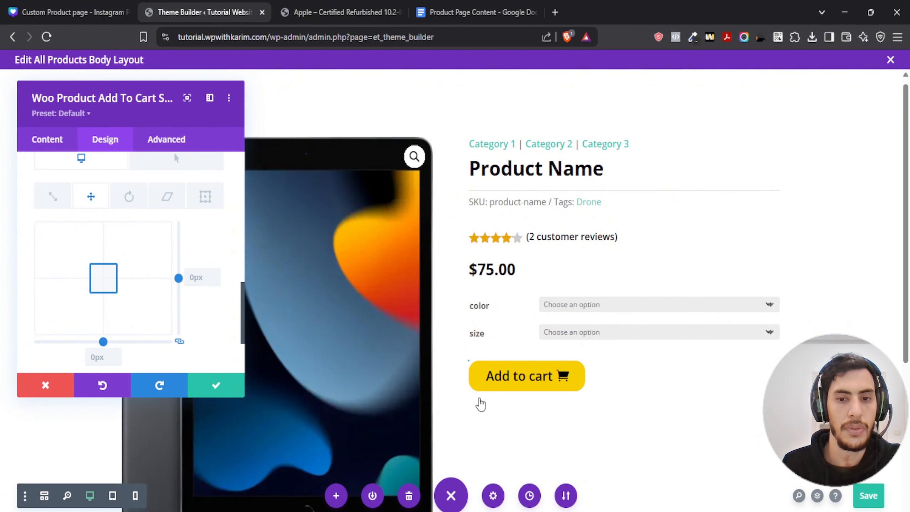
click(217, 385)
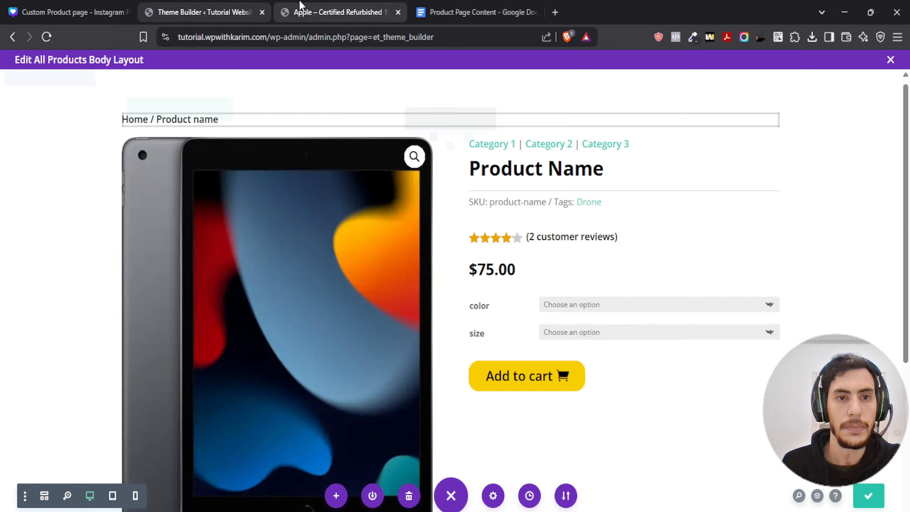
Step: Reload the live product page, check the styled add-to-cart button, and return to the Theme Builder
click(303, 12)
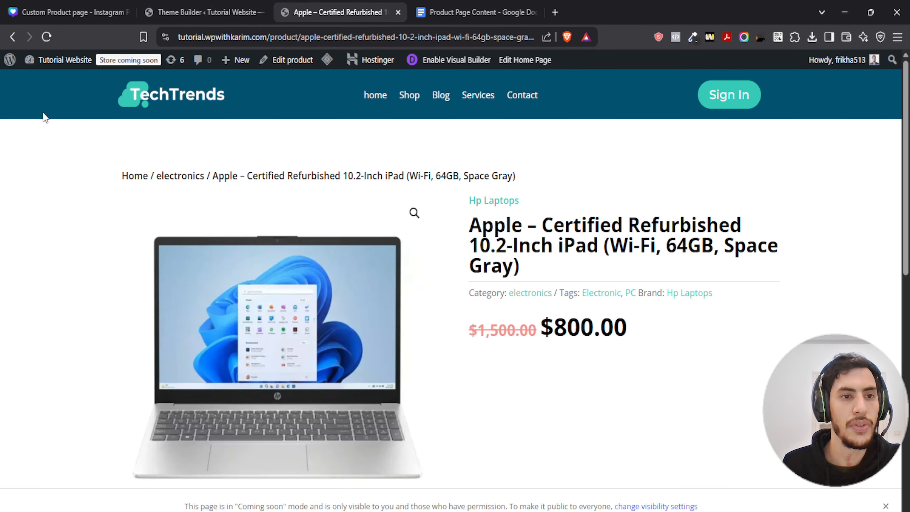
click(47, 37)
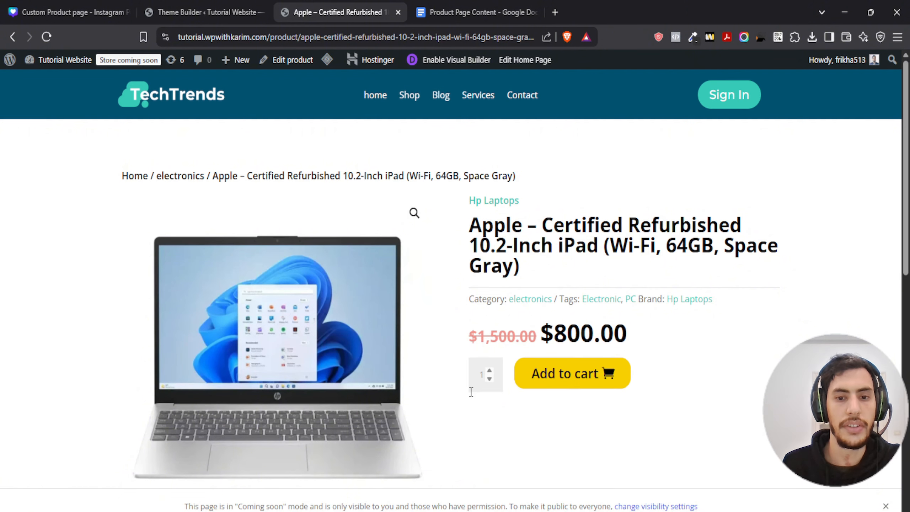
click(199, 12)
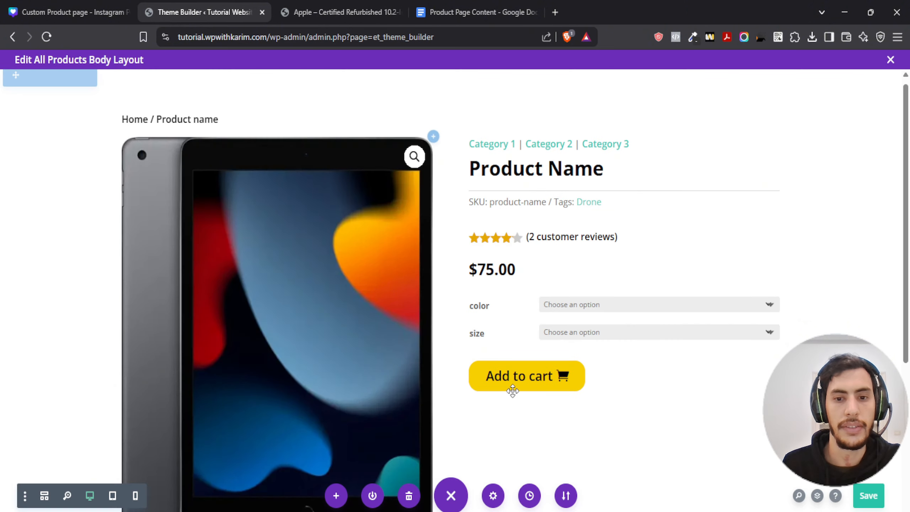
Step: Turn Show Quantity Field on and back off for the add-to-cart module, accept its settings, and save the layout
click(603, 326)
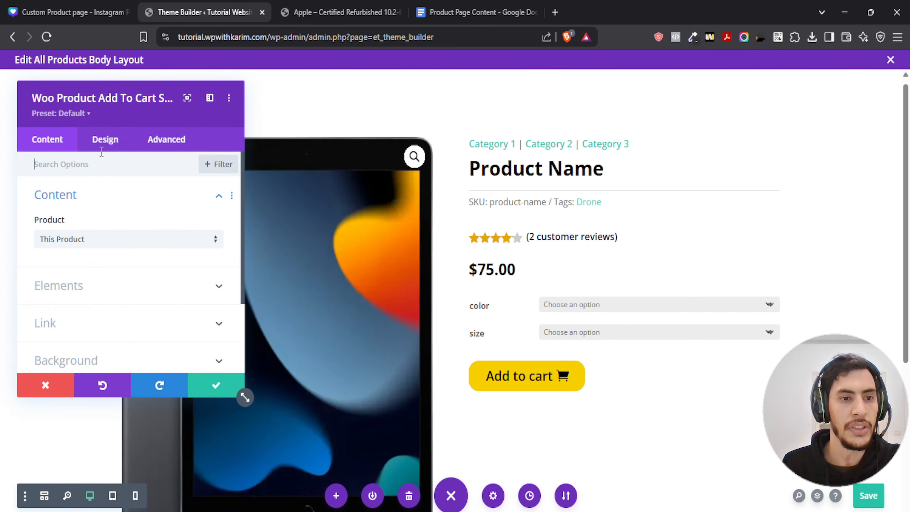
click(80, 292)
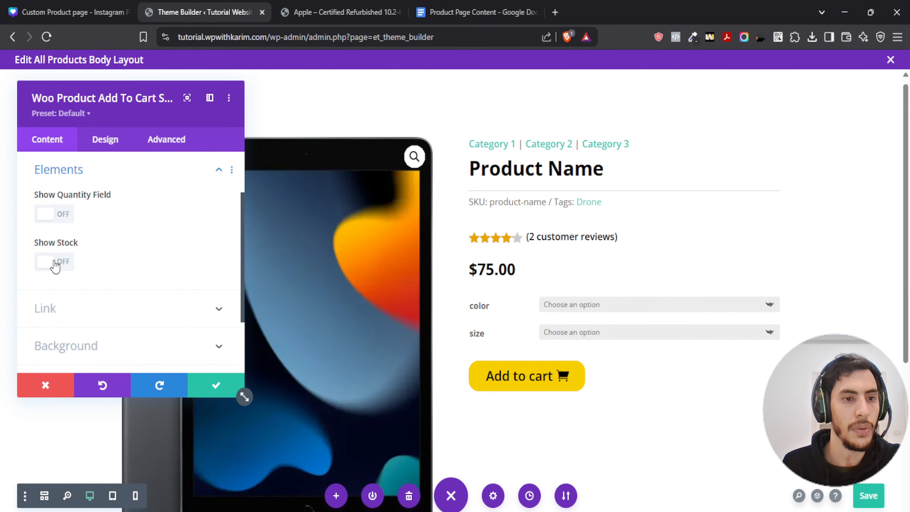
click(46, 214)
click(46, 214)
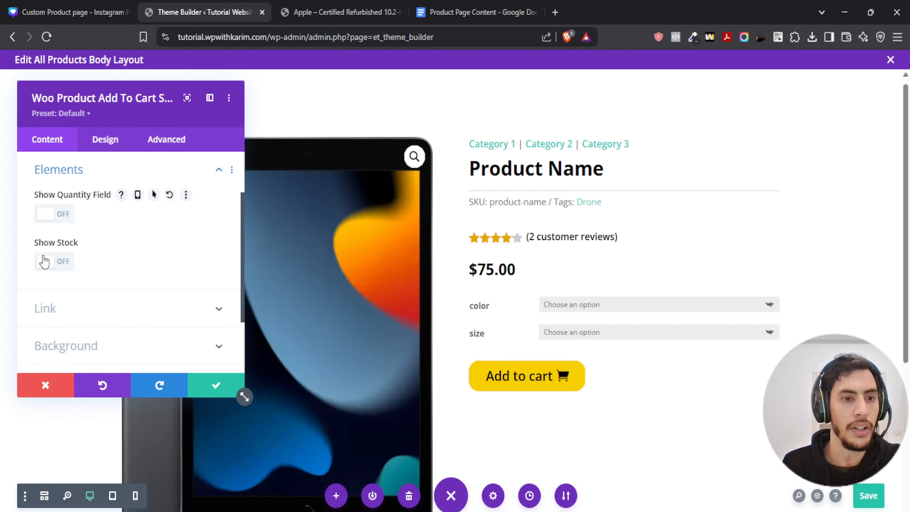
click(216, 385)
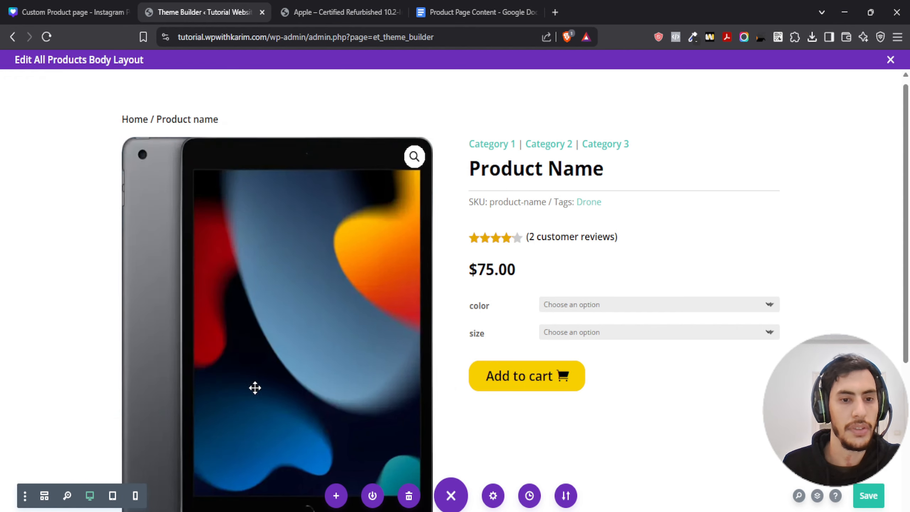
click(869, 498)
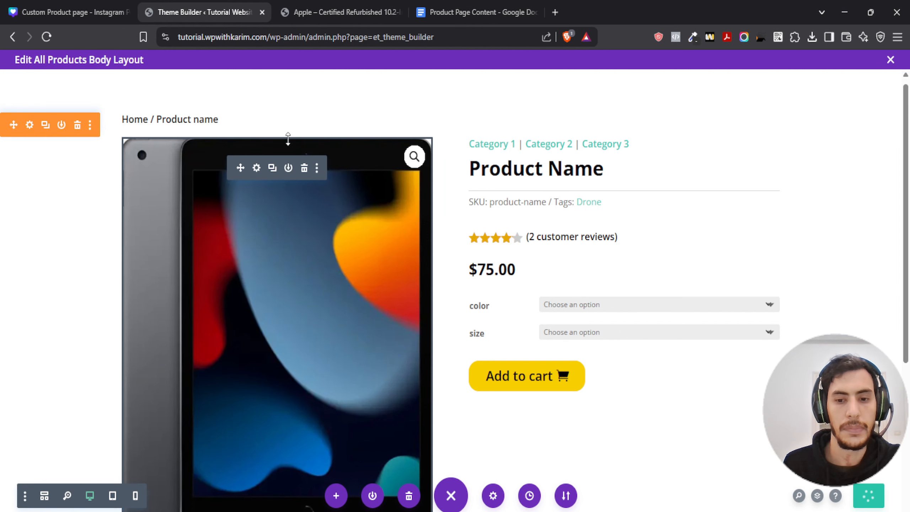
Step: Reload the live product page and review the quantity field and add-to-cart button
click(341, 12)
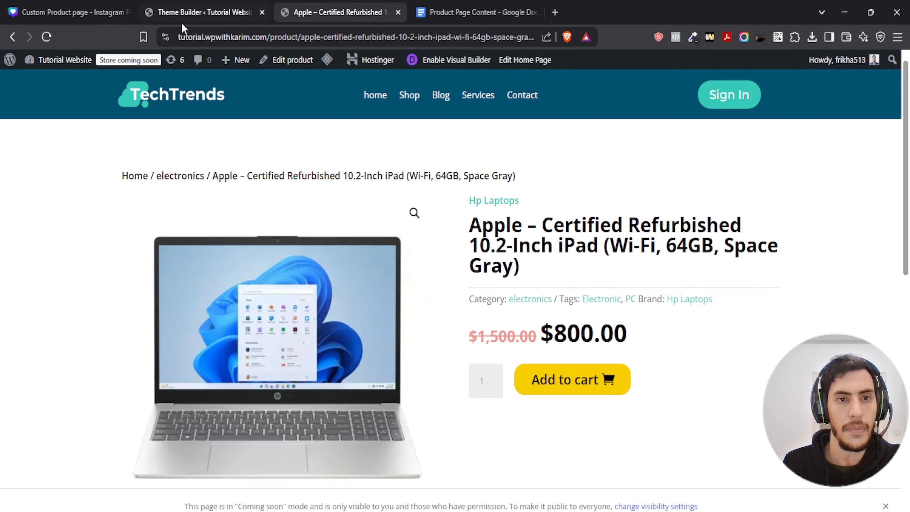
click(46, 37)
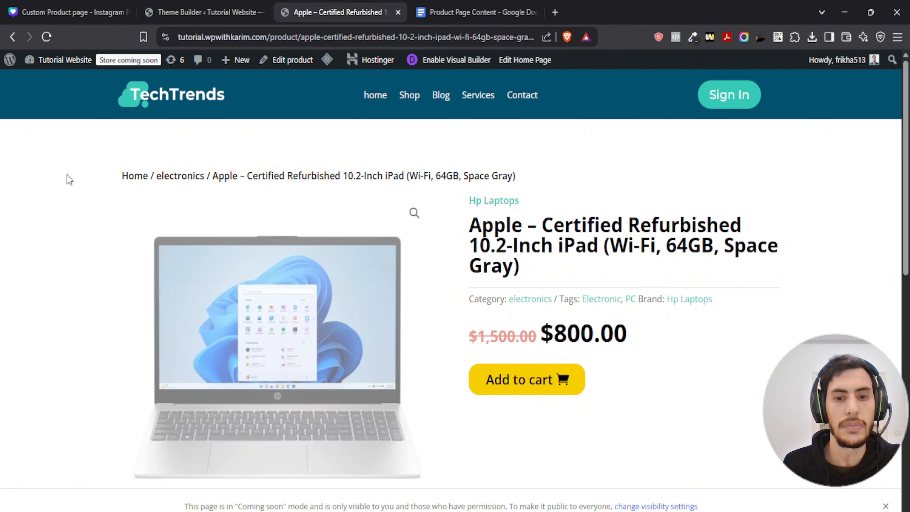
scroll(450, 335, down, 6)
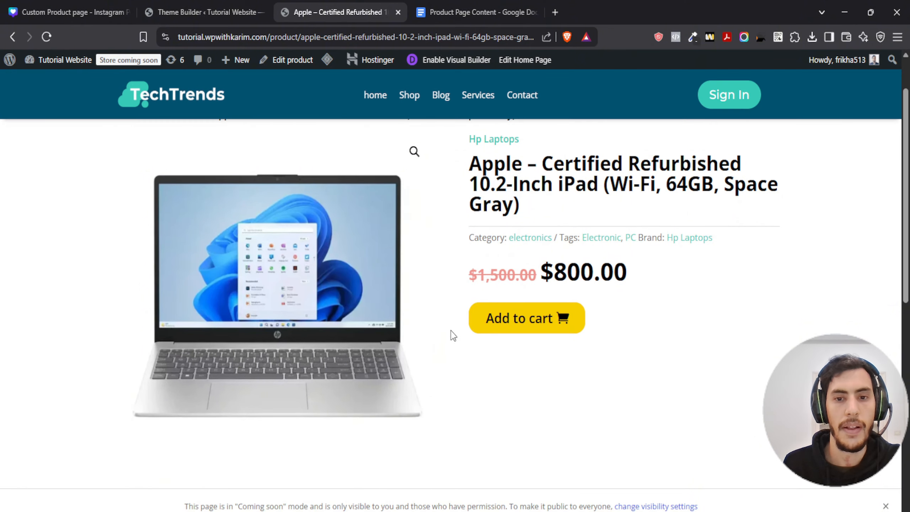
scroll(447, 335, up, 6)
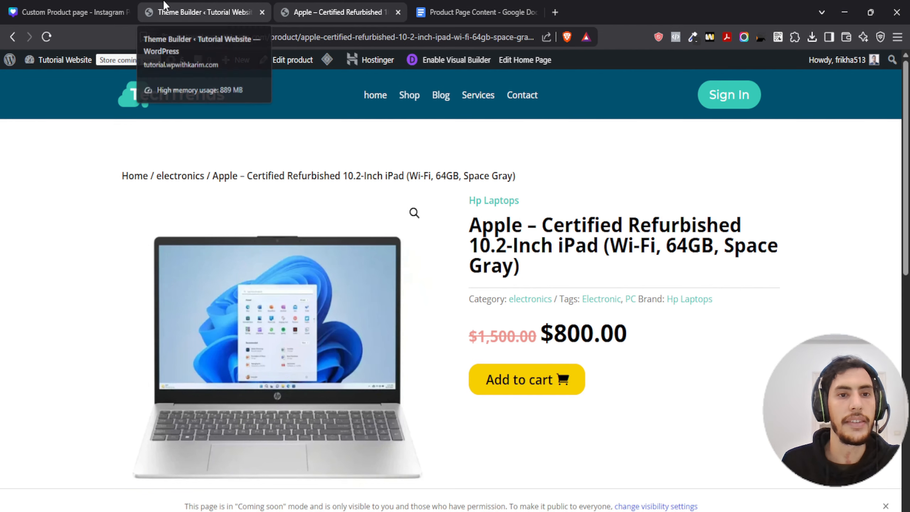
Step: Check the product page structure draft in the Canva design and compare it with the live product page
click(165, 5)
click(68, 5)
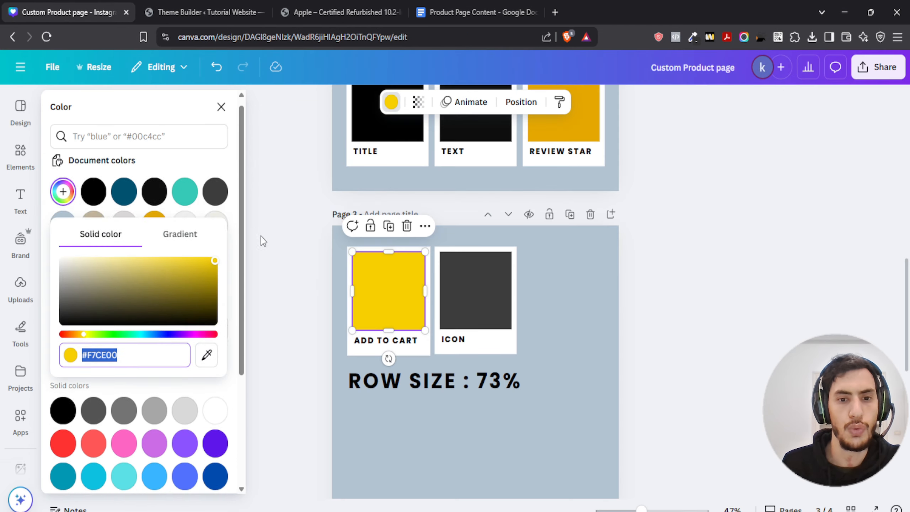
scroll(279, 230, down, 10)
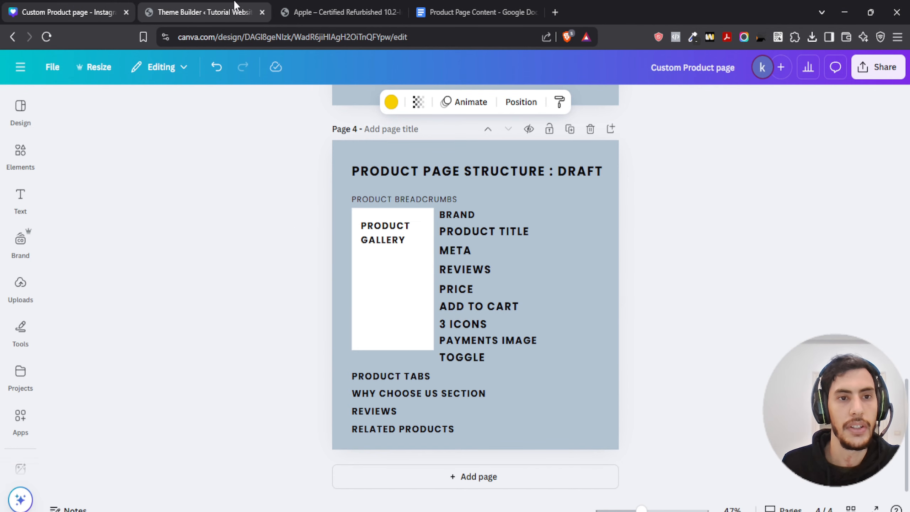
click(213, 5)
click(319, 5)
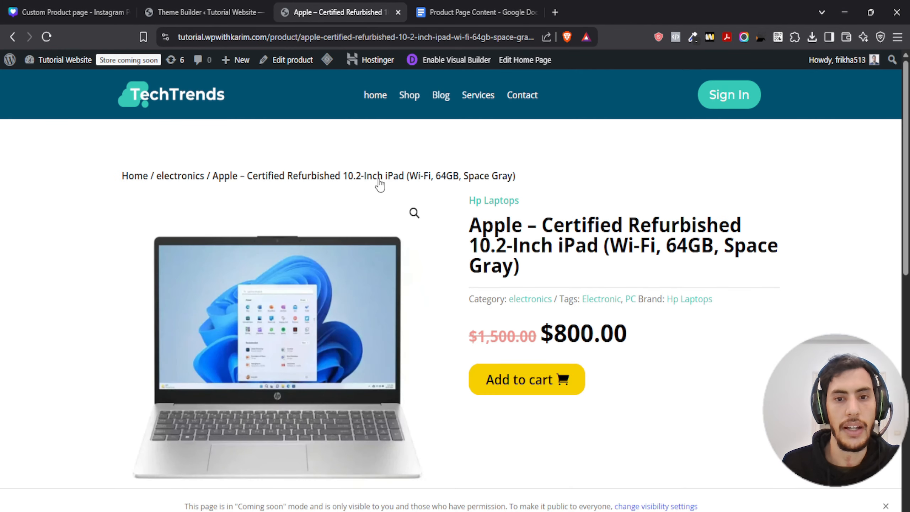
Step: In the Theme Builder, insert a three-column row below the add-to-cart button and add an Icon module to its first column
click(211, 11)
scroll(559, 273, down, 5)
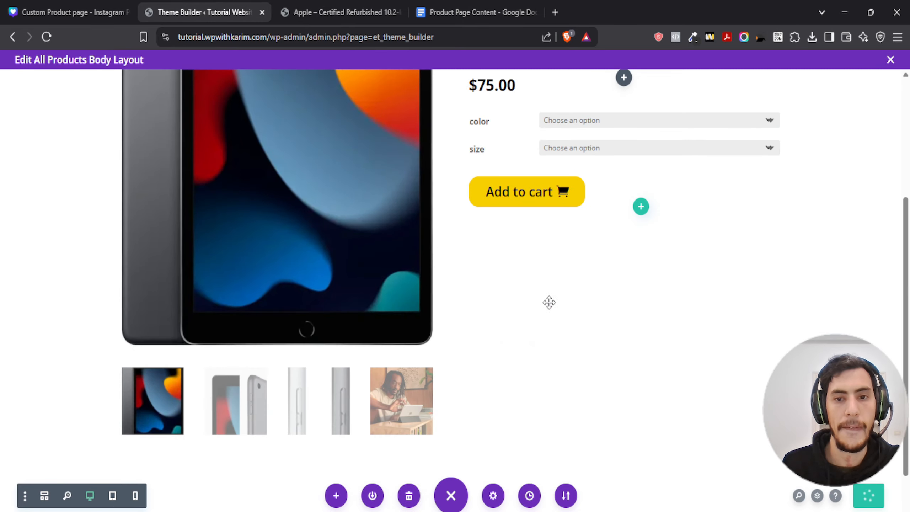
click(642, 207)
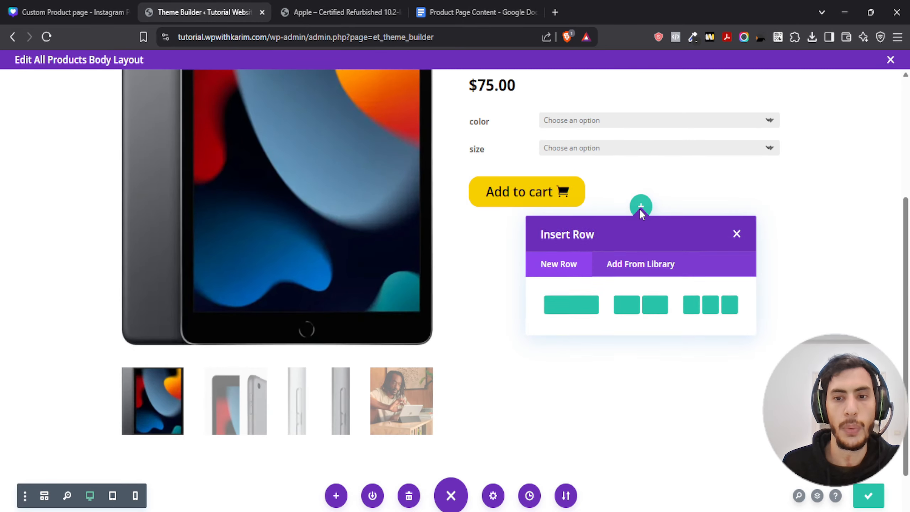
click(710, 305)
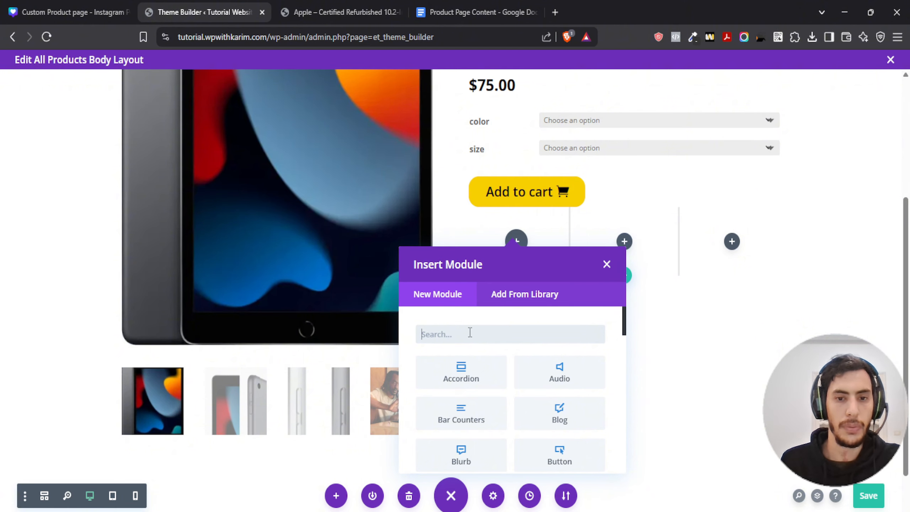
text(icon)
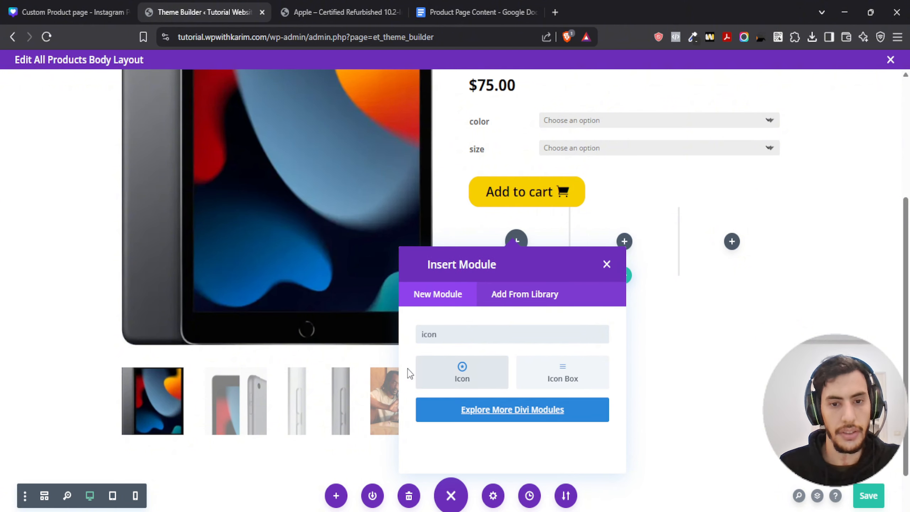
click(462, 373)
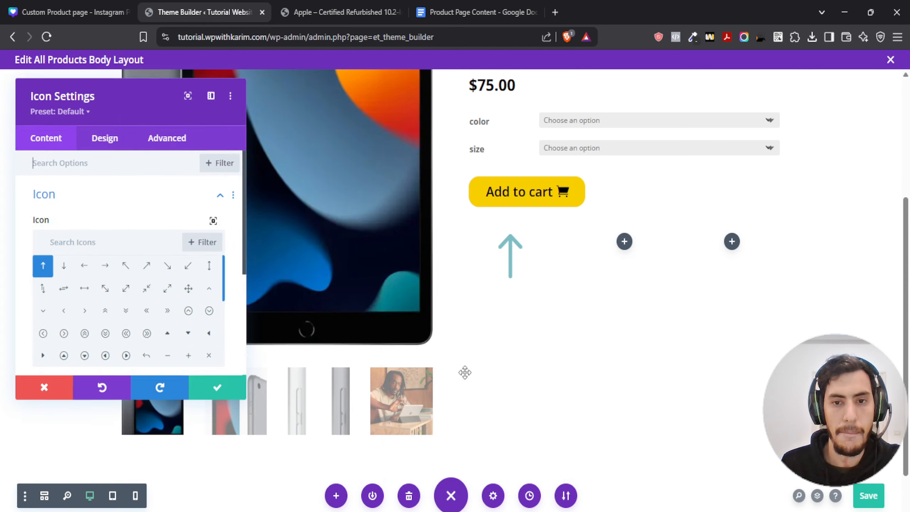
Step: Search the icons for "ship" and choose the fast-moving delivery truck for the new Icon module
click(77, 251)
text(sh)
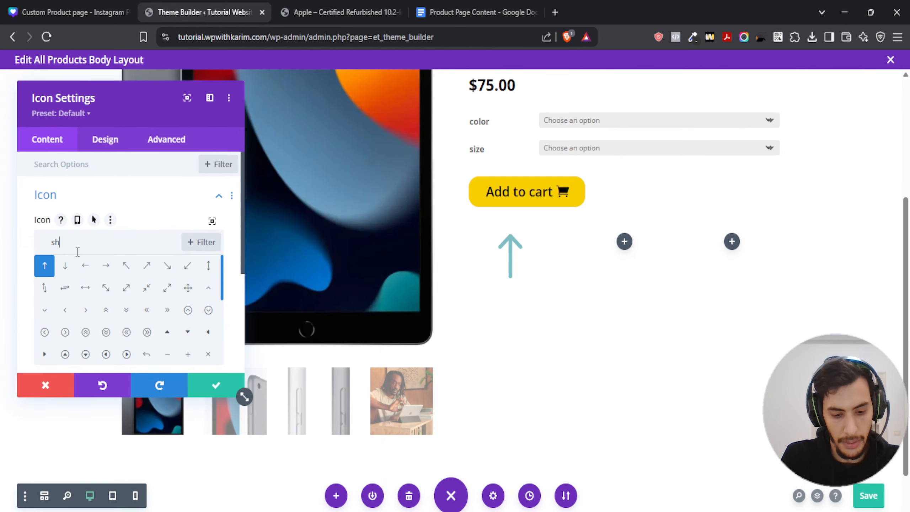
text(ip)
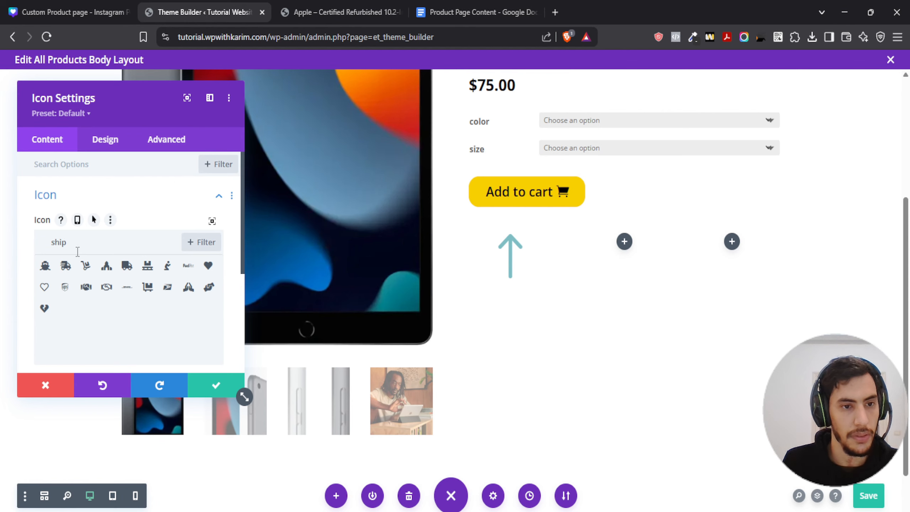
click(68, 266)
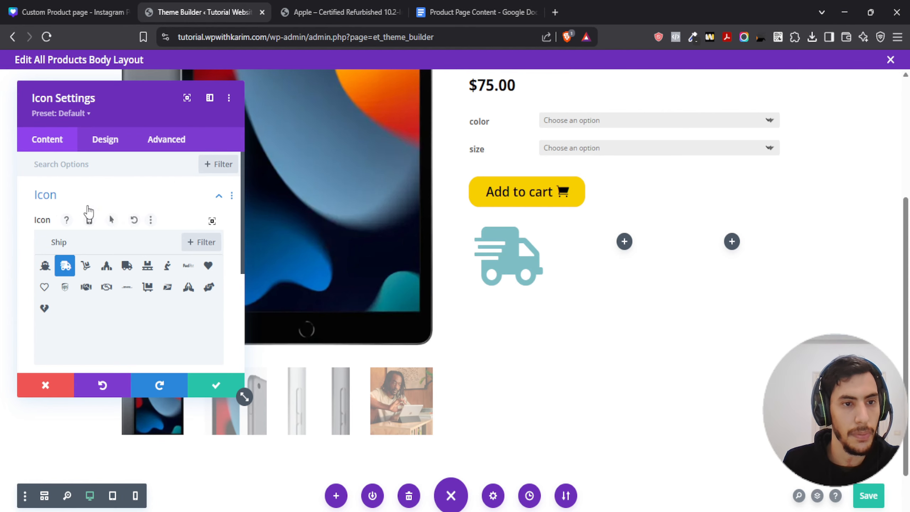
Step: Set the delivery truck icon's color to black in its design settings
click(97, 151)
click(73, 197)
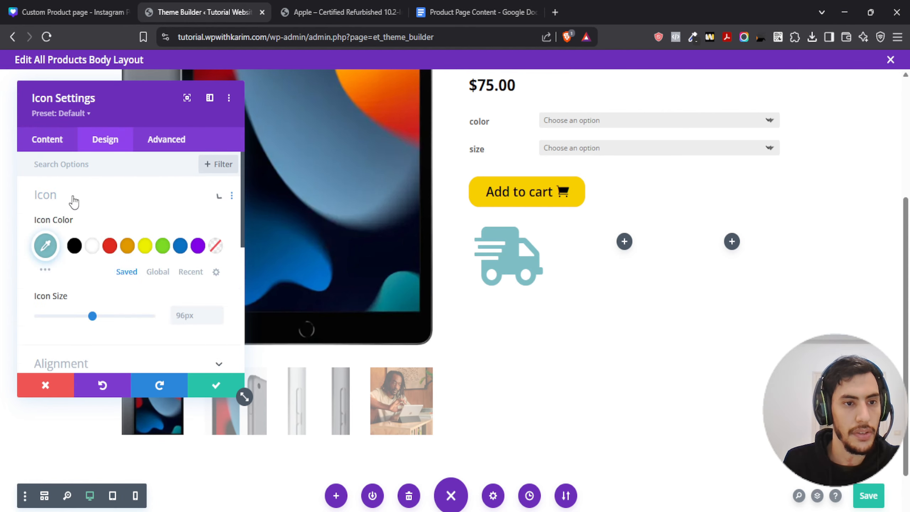
click(77, 243)
Step: Copy the color code of the Icon swatch on page 3 of the Canva design and apply it, #3d3d3d, to the truck icon
click(78, 5)
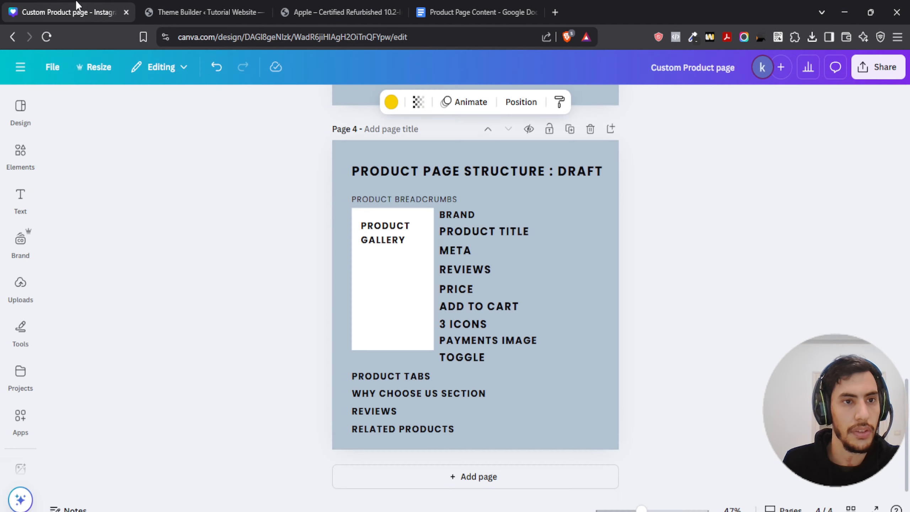
scroll(270, 229, up, 10)
scroll(272, 242, down, 2)
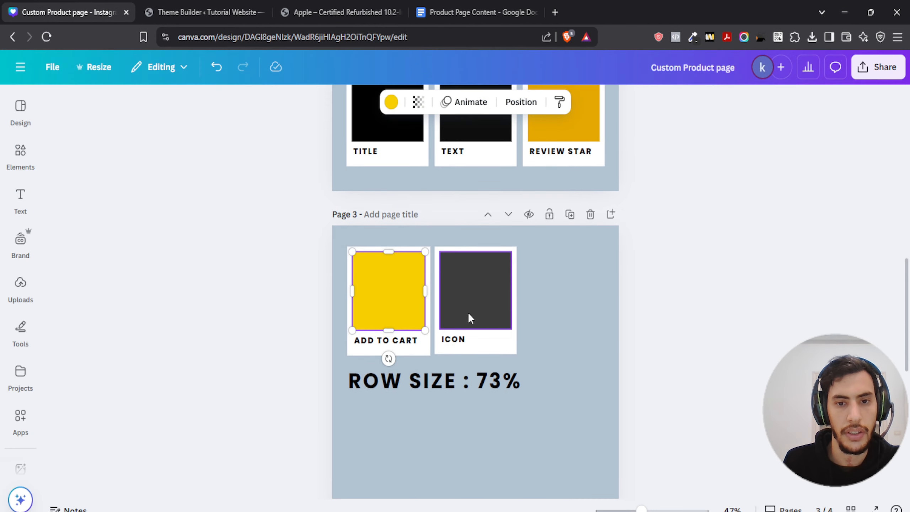
click(468, 312)
click(391, 101)
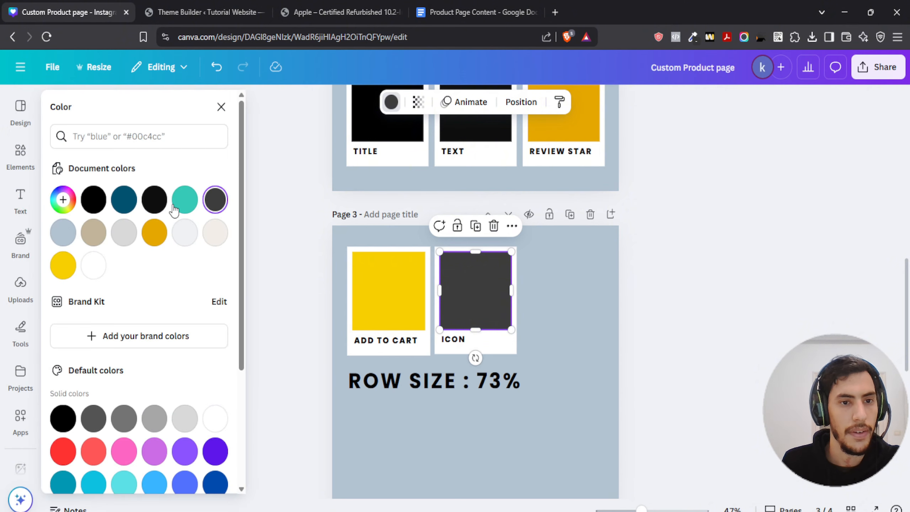
click(220, 205)
click(234, 12)
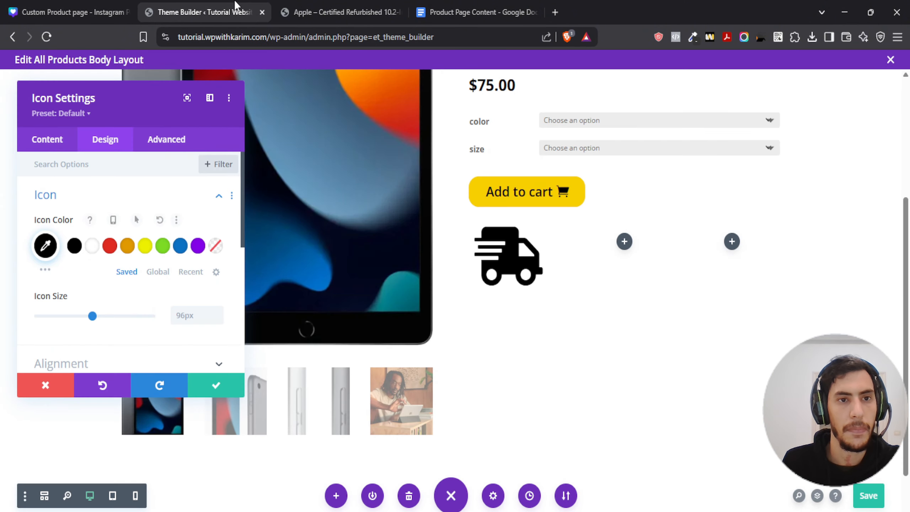
click(45, 244)
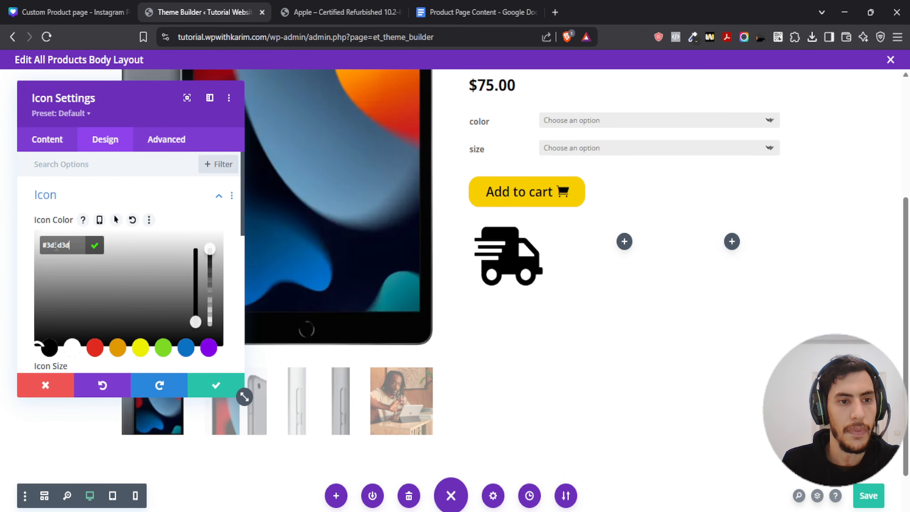
click(95, 246)
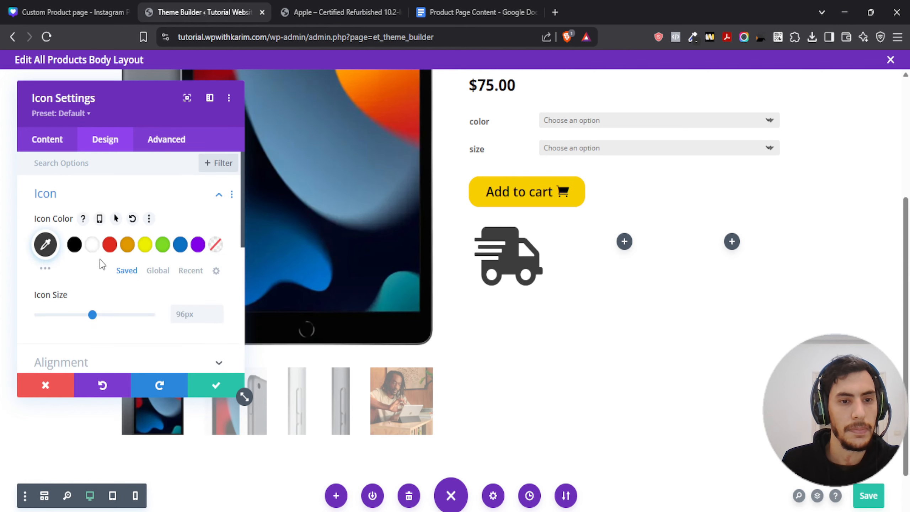
Step: Reduce the truck icon's size to 40px and save the icon settings
scroll(97, 270, down, 2)
scroll(93, 265, up, 1)
drag(92, 256, 68, 256)
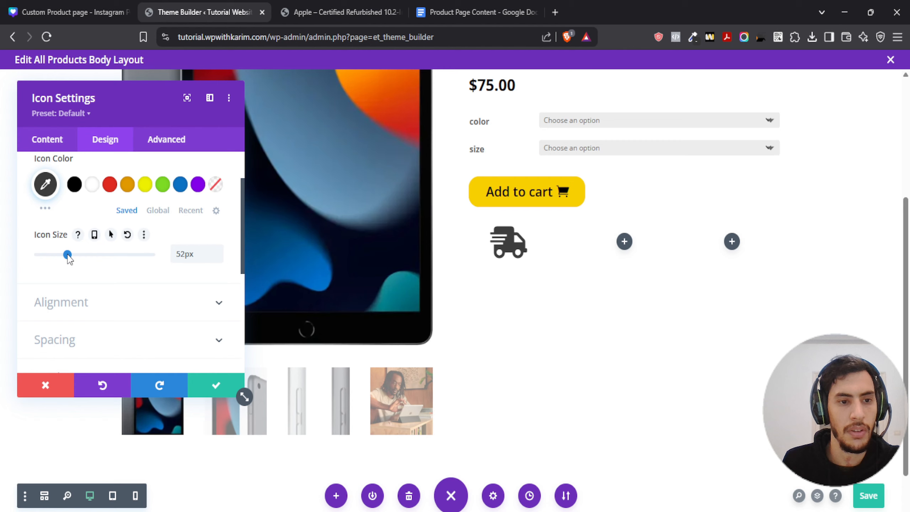
click(85, 301)
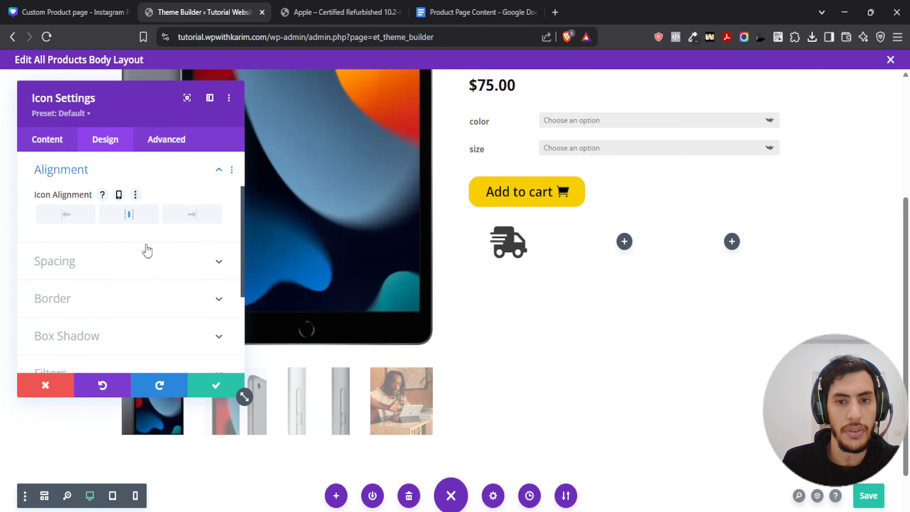
scroll(49, 201, up, 3)
click(52, 201)
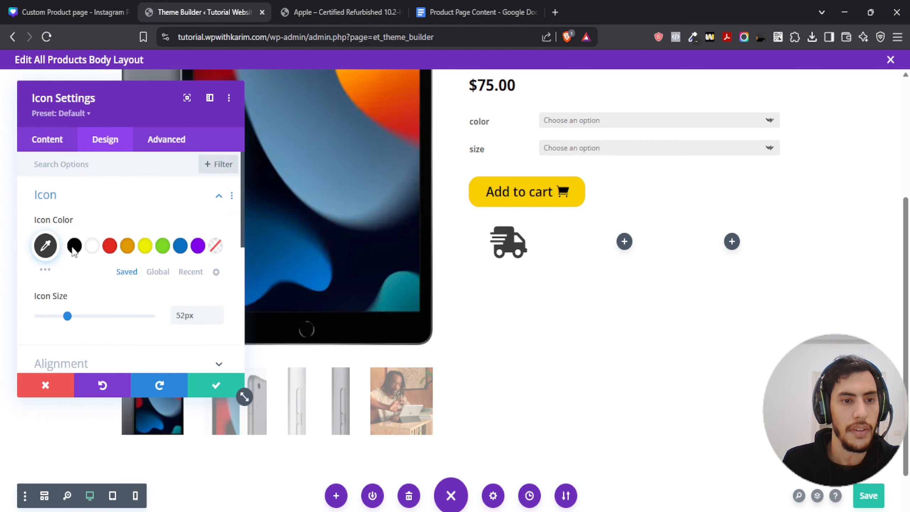
drag(61, 318, 62, 319)
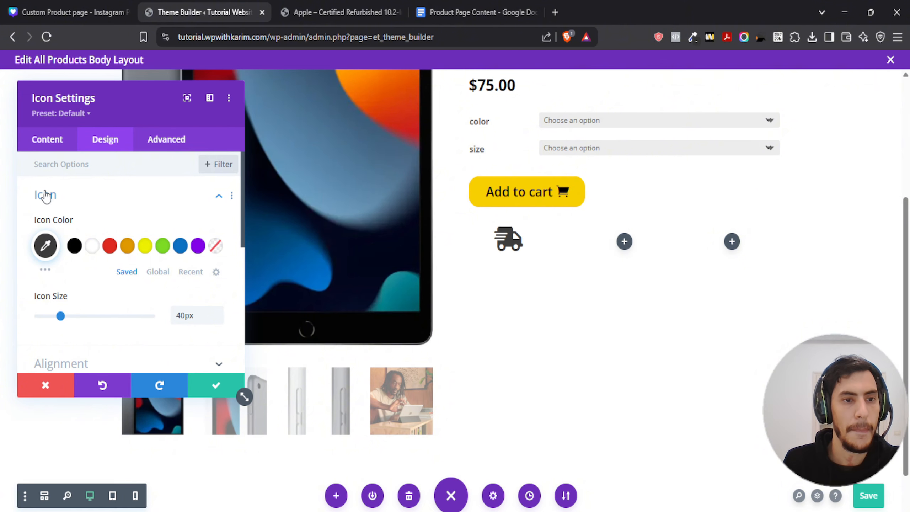
click(218, 388)
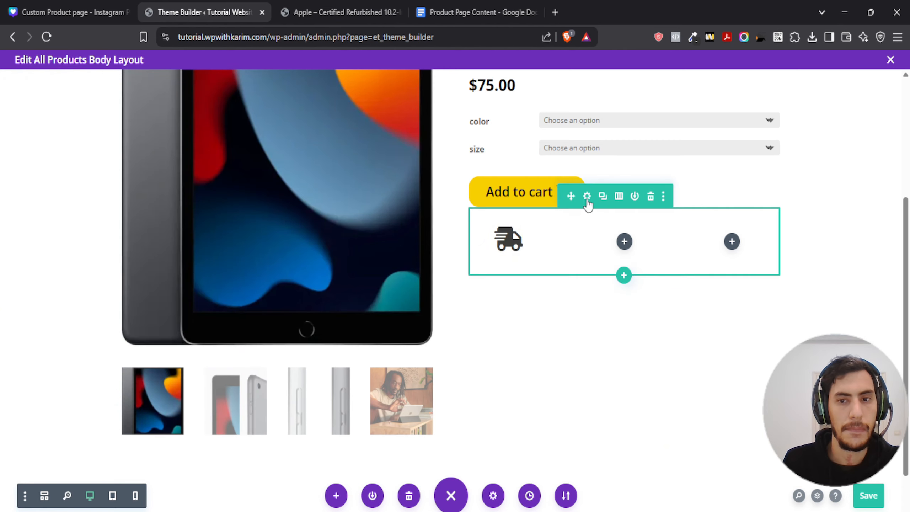
Step: Open the settings of the three-column icon row and give it a light grey #d6d6d6 background
click(588, 196)
scroll(273, 287, down, 2)
scroll(106, 311, down, 3)
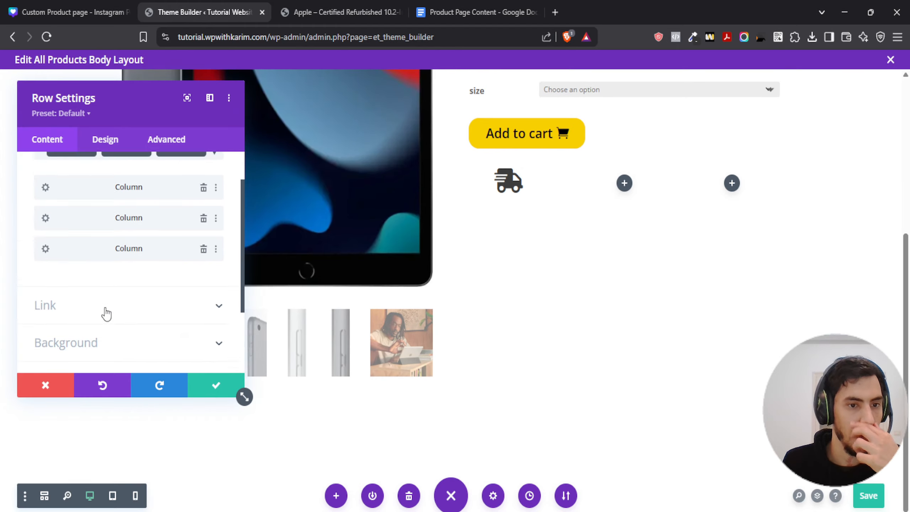
click(99, 260)
scroll(104, 280, down, 2)
click(107, 327)
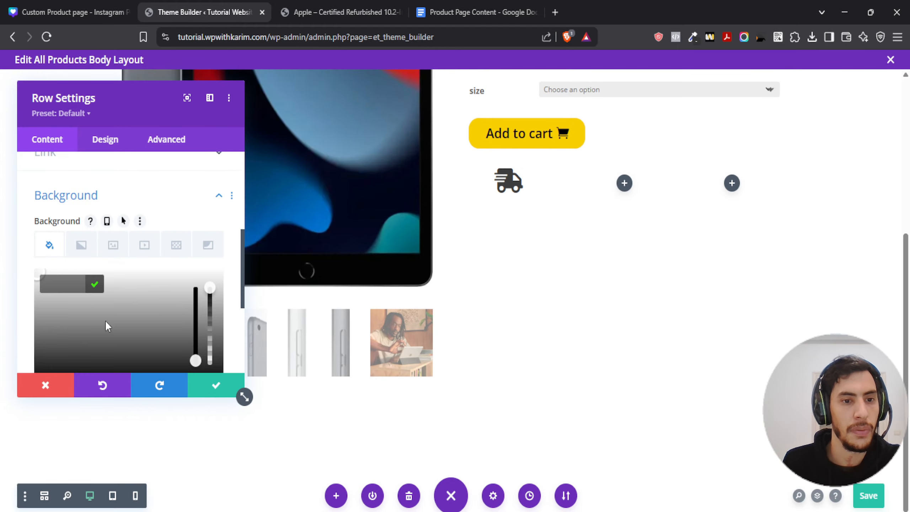
click(114, 297)
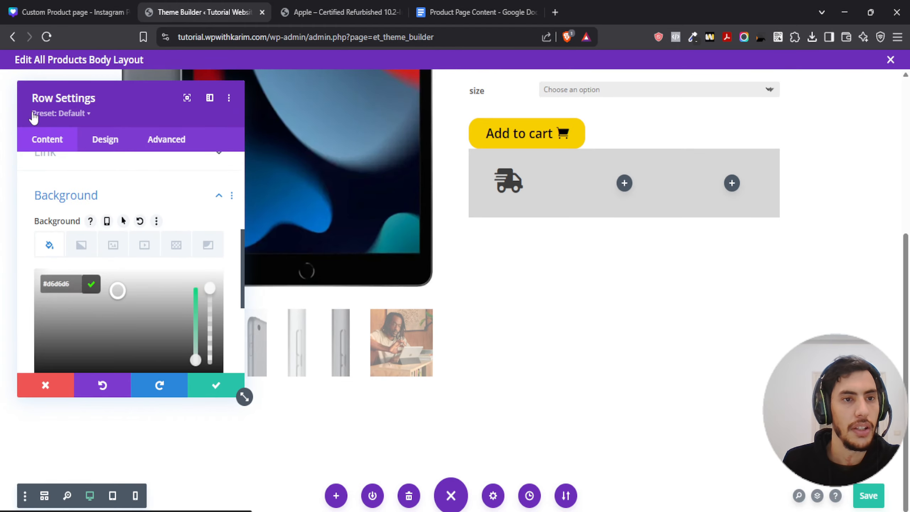
Step: Copy the Background swatch's color code from the Canva color sheet and apply it, #EFF2F4, as the icon row's background, saving the row settings
click(72, 12)
scroll(574, 251, up, 6)
click(543, 236)
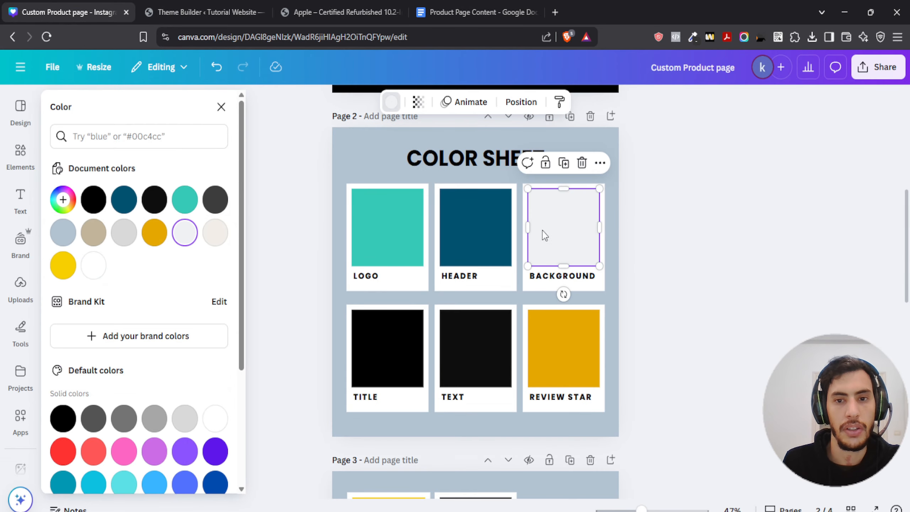
click(184, 235)
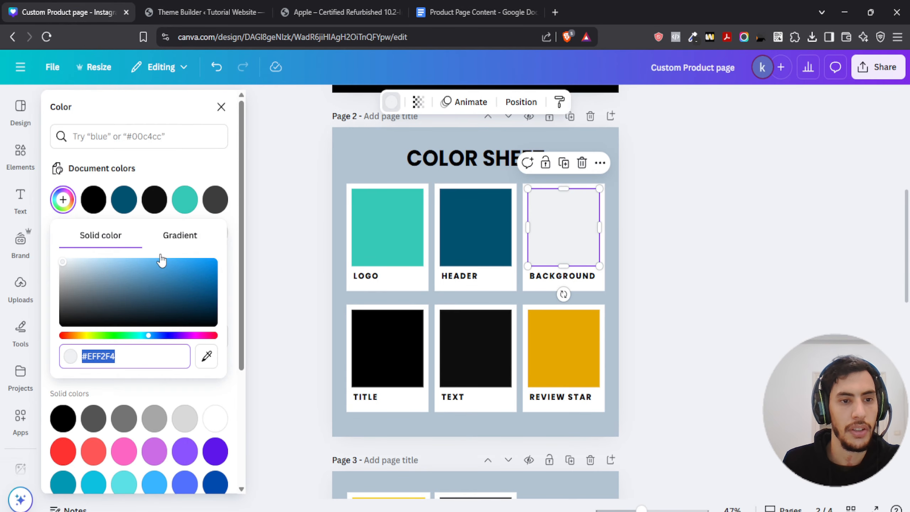
click(205, 12)
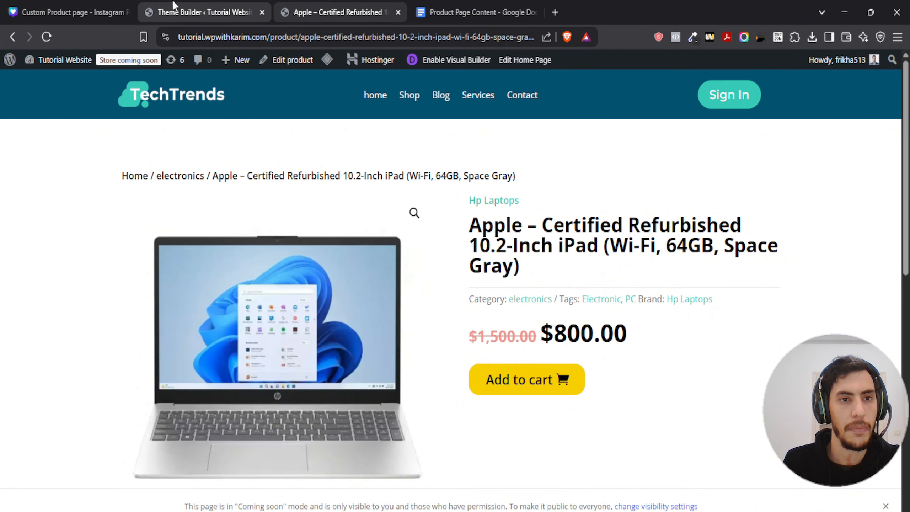
click(173, 5)
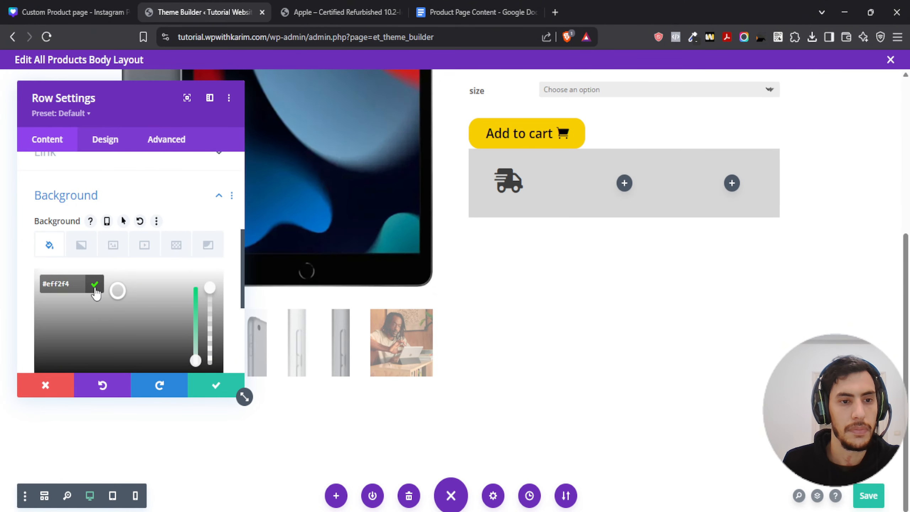
click(95, 286)
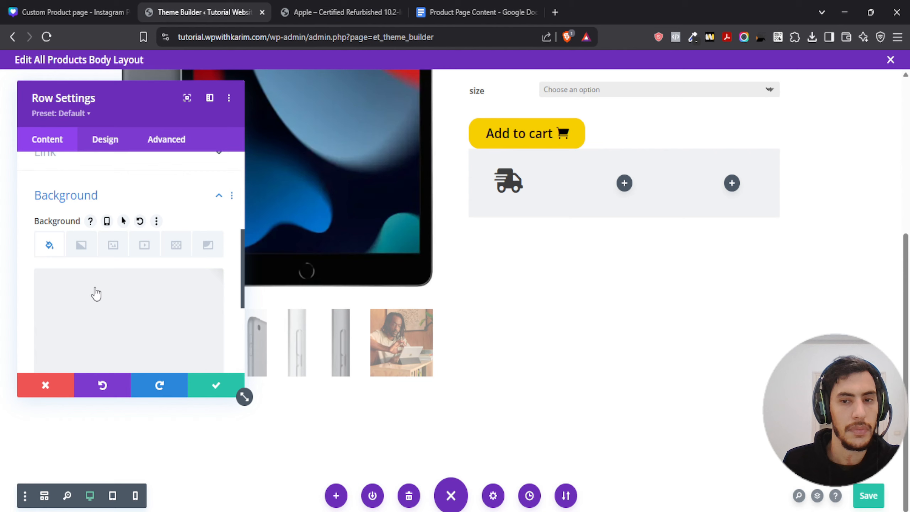
click(215, 389)
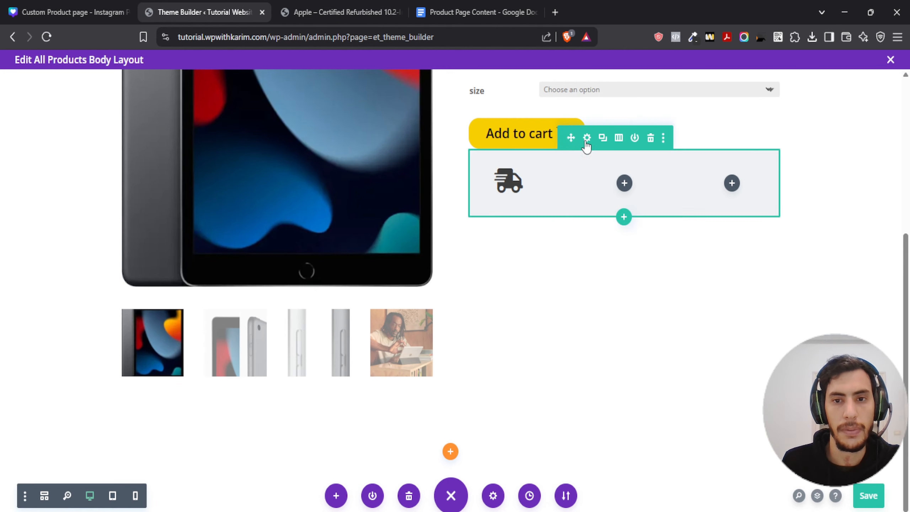
Step: Set the icon row's top margin to 30px and its bottom margin to 20px
click(587, 143)
click(89, 138)
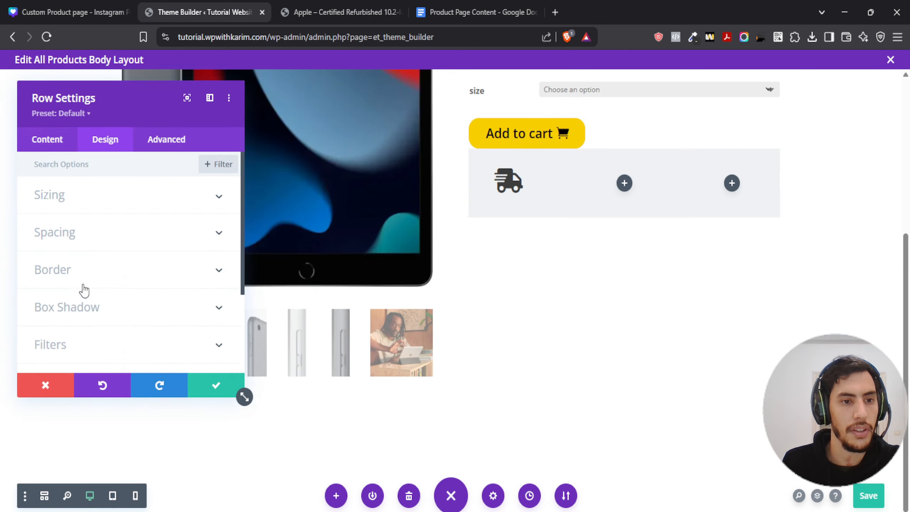
click(74, 239)
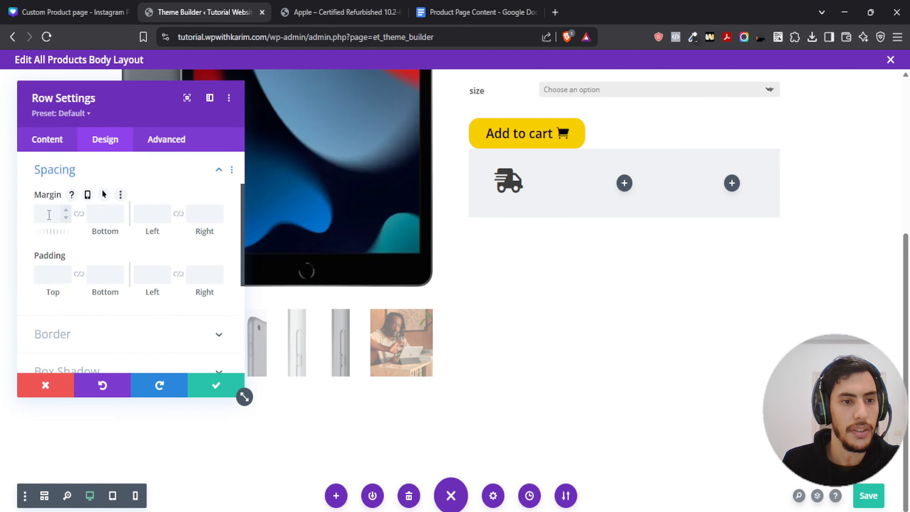
click(46, 212)
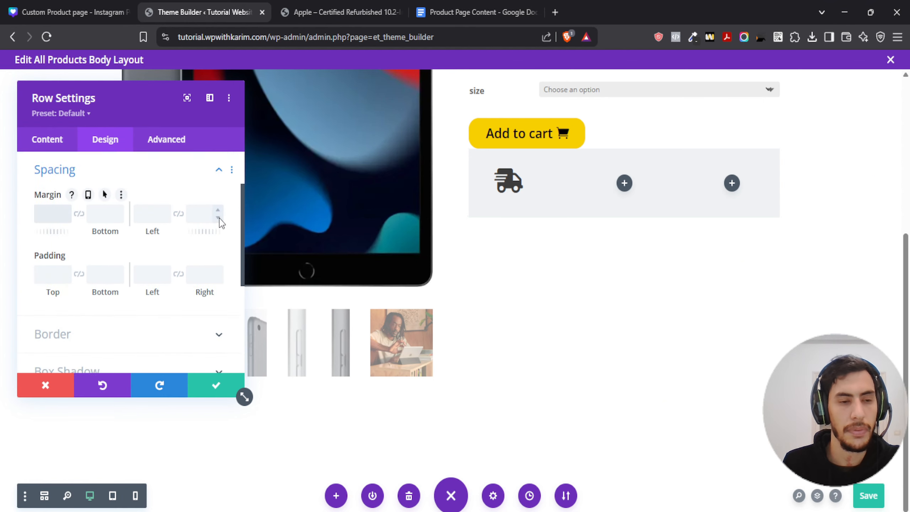
text(20px)
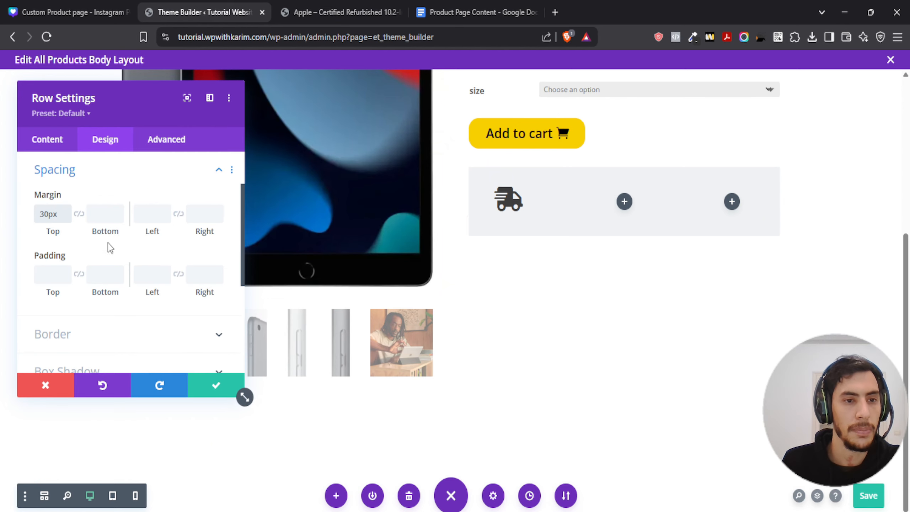
click(98, 214)
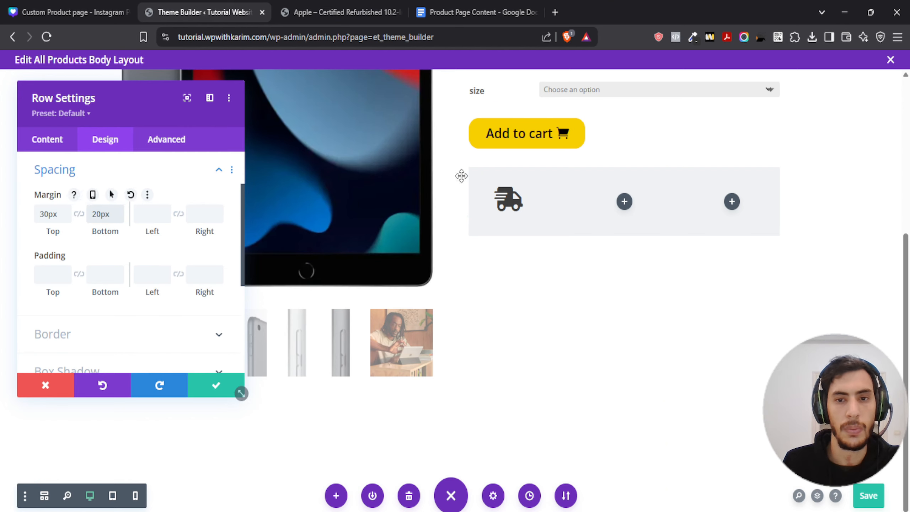
Step: Round all four corners of the icon row to 18px, then save the row settings and the layout
scroll(128, 259, down, 3)
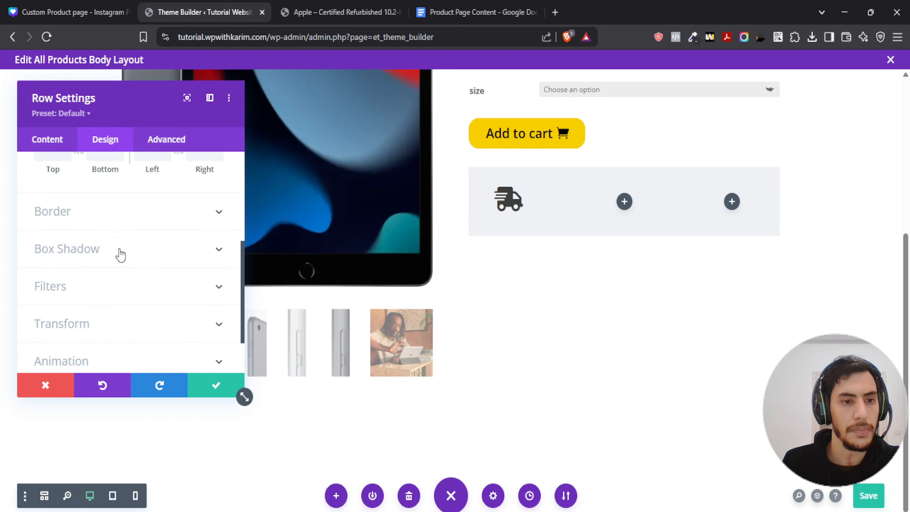
click(53, 211)
drag(61, 297, 67, 298)
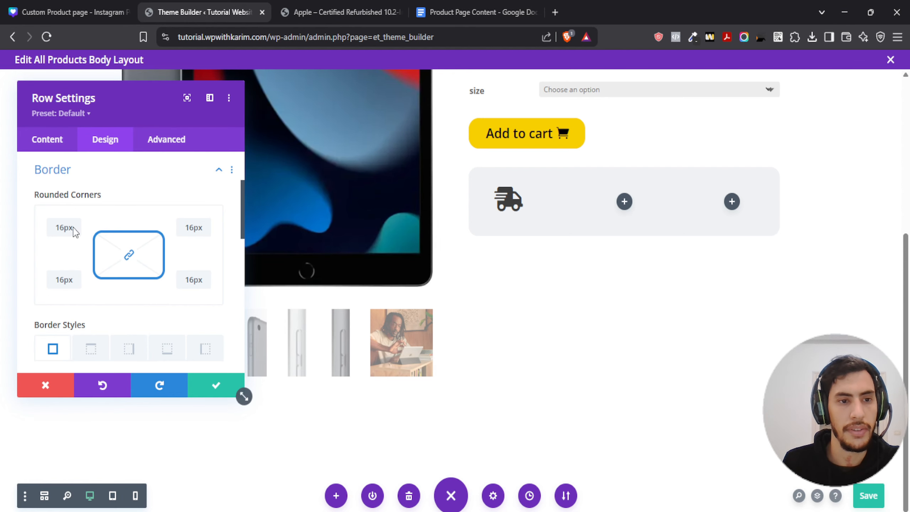
drag(68, 297, 66, 297)
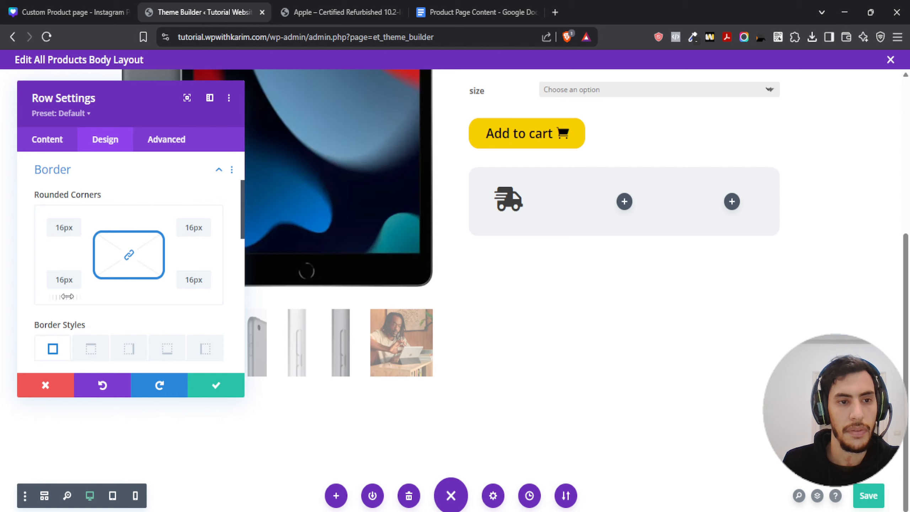
click(206, 277)
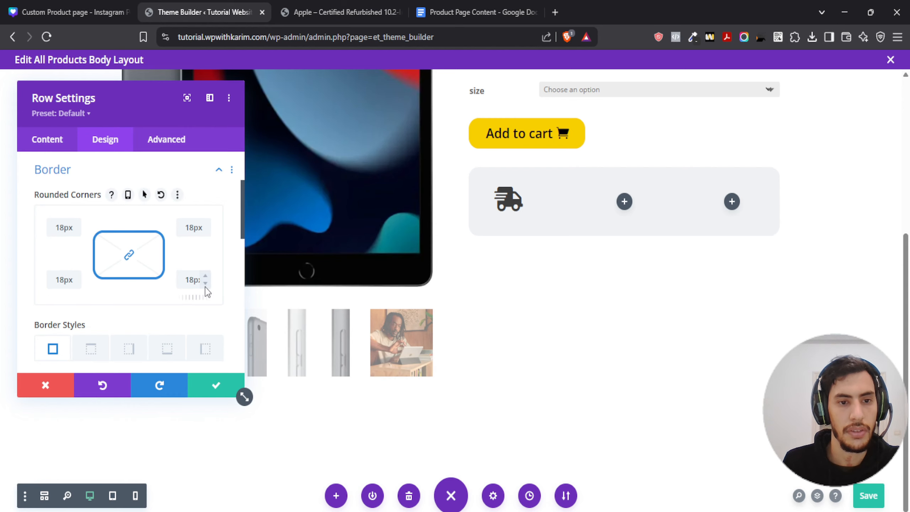
click(216, 387)
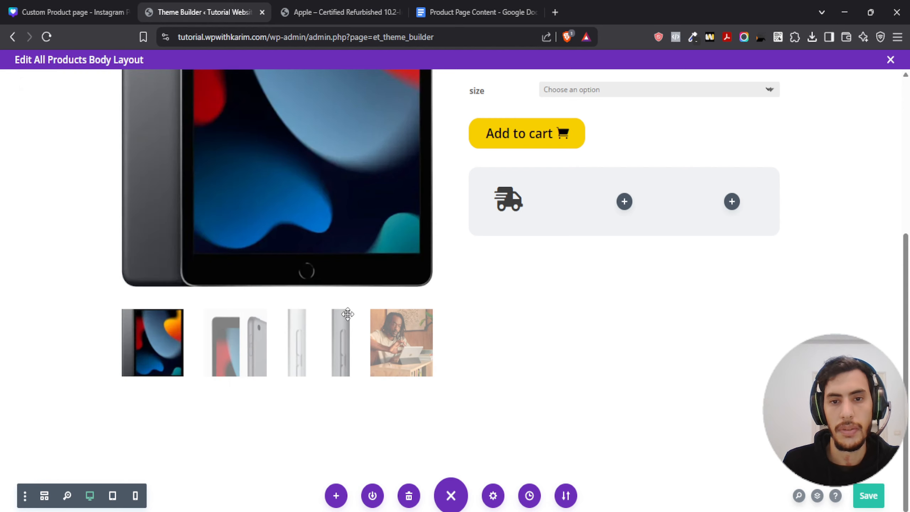
key(ctrl+s)
Step: Search the modules for "text" and insert a Text module below the truck icon in the first column
click(508, 221)
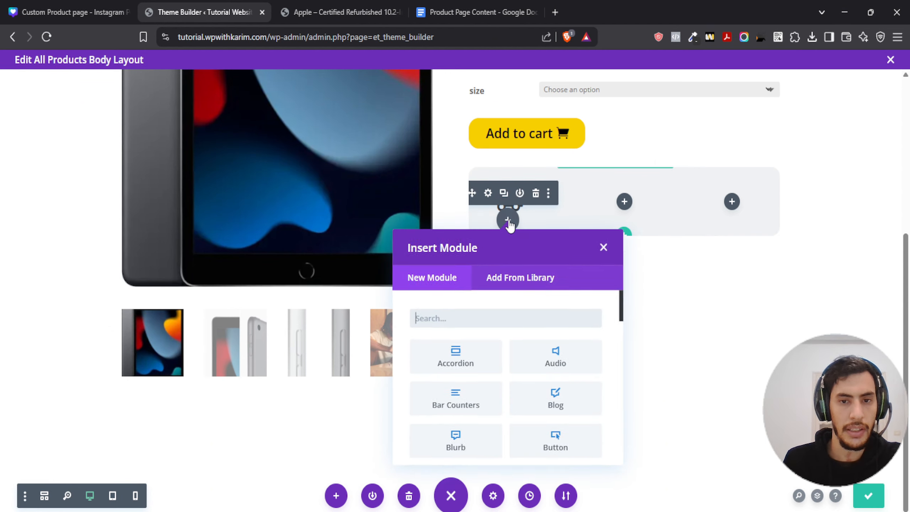
text(text)
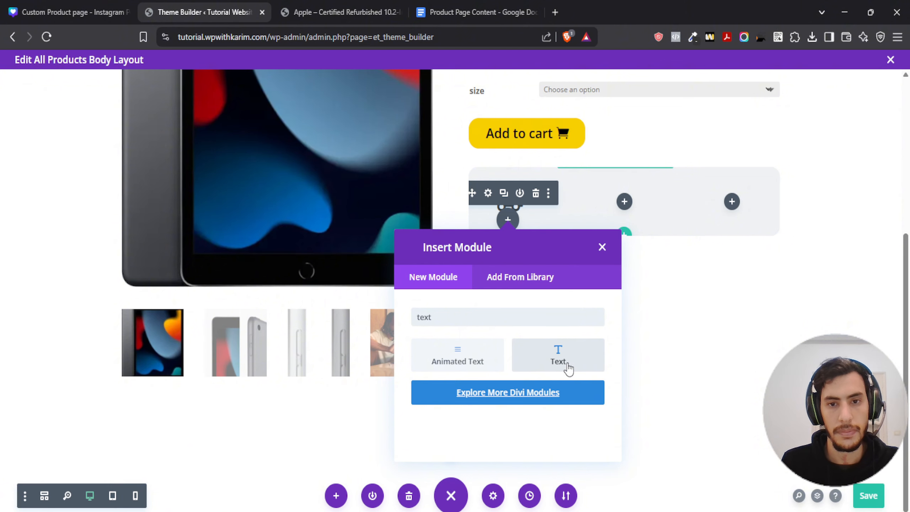
click(556, 368)
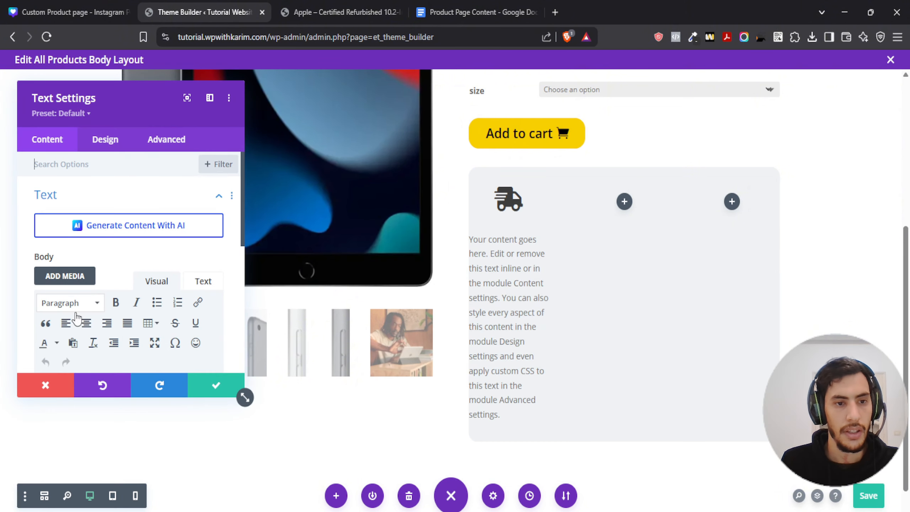
Step: Replace the text module's placeholder body with "Worldwide Shipping", copied from the Product Page Content document in Google Docs
scroll(75, 324, down, 4)
triple_click(101, 237)
click(465, 12)
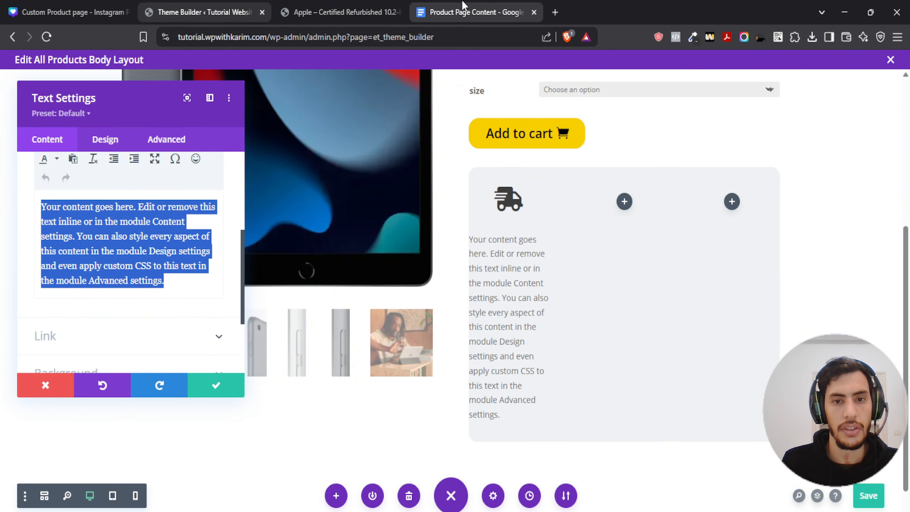
scroll(303, 236, down, 5)
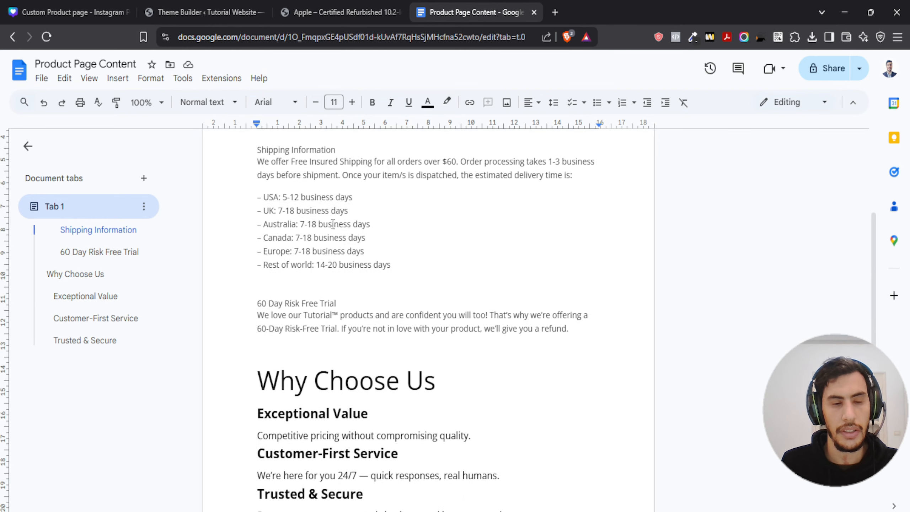
scroll(305, 216, up, 3)
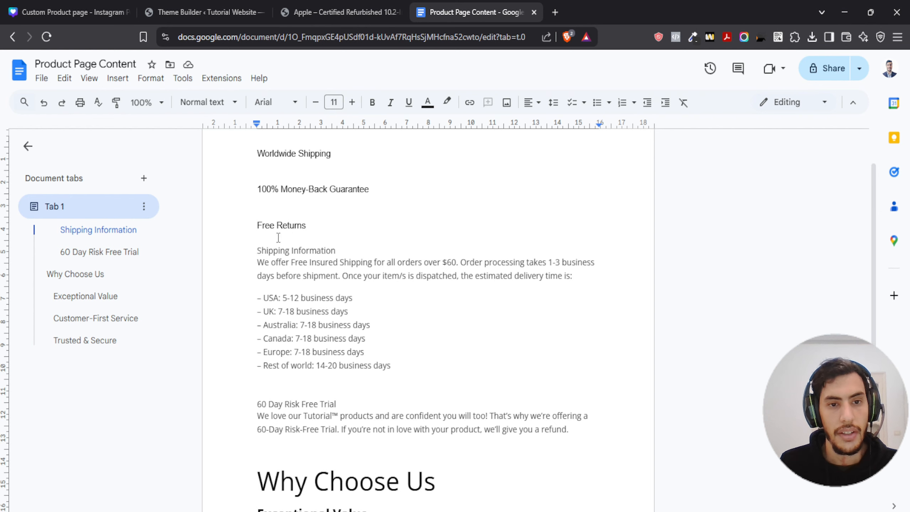
scroll(265, 176, up, 2)
triple_click(259, 212)
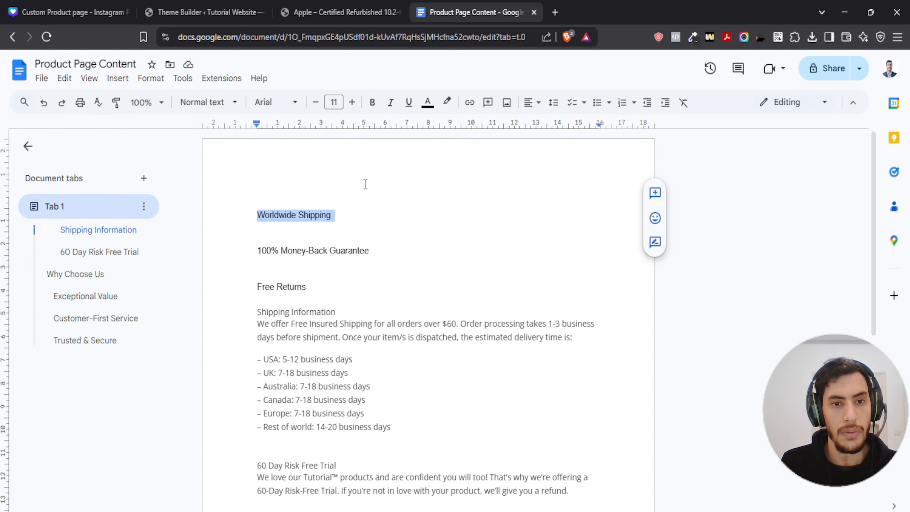
key(ctrl+c)
click(182, 9)
key(ctrl+v)
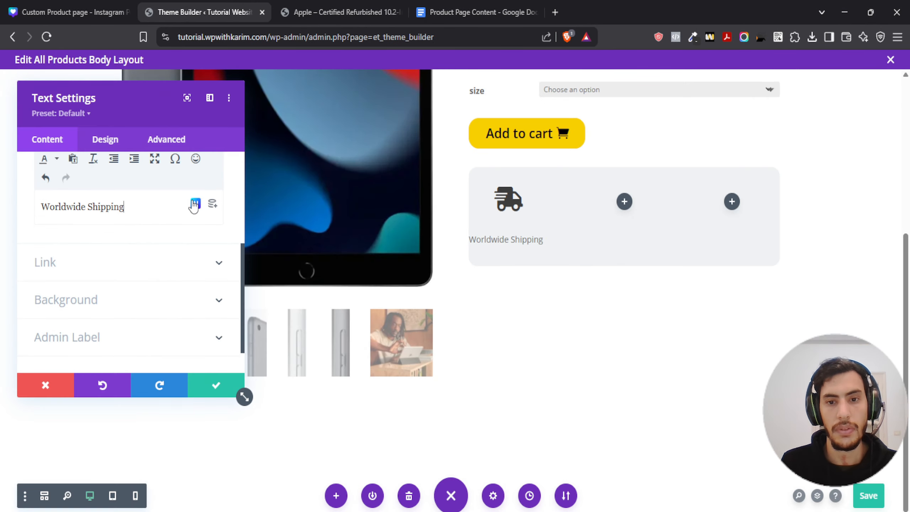
Step: Center-align the Worldwide Shipping text in the text module's design settings
scroll(89, 246, up, 3)
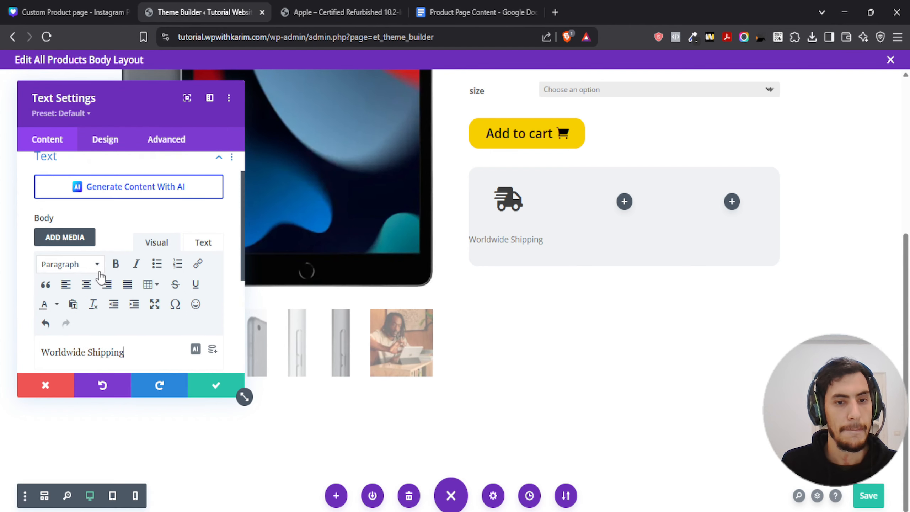
click(99, 142)
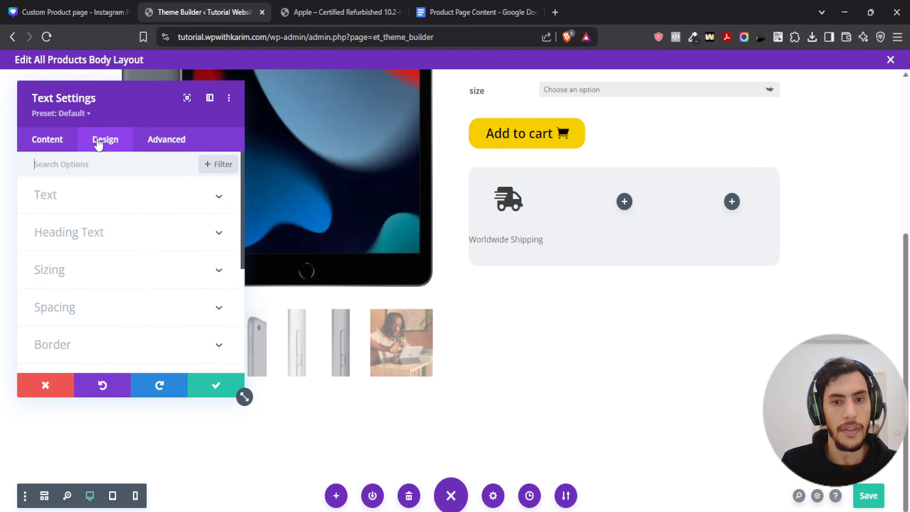
click(82, 197)
scroll(98, 238, down, 3)
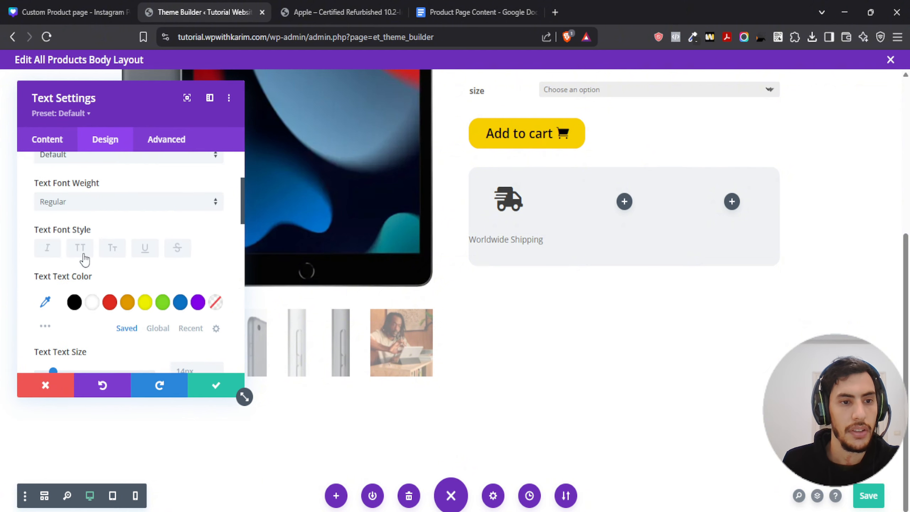
scroll(79, 273, down, 5)
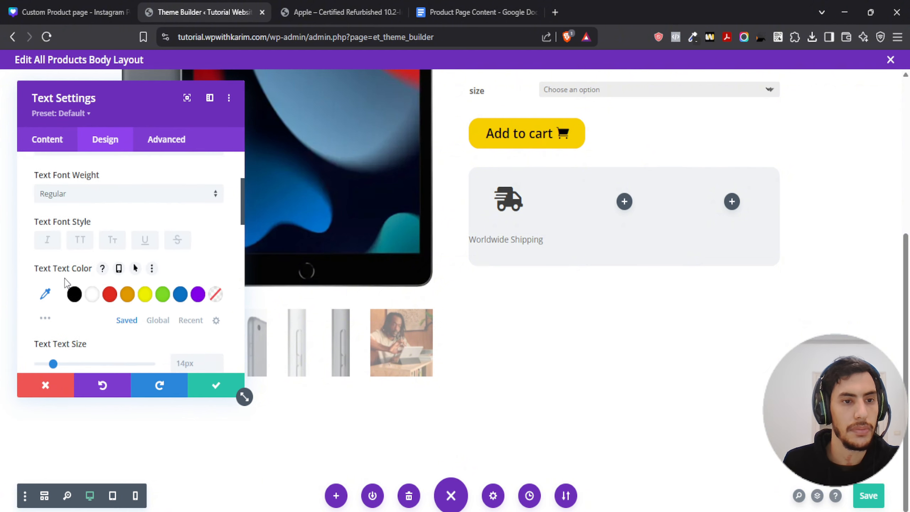
scroll(77, 251, down, 5)
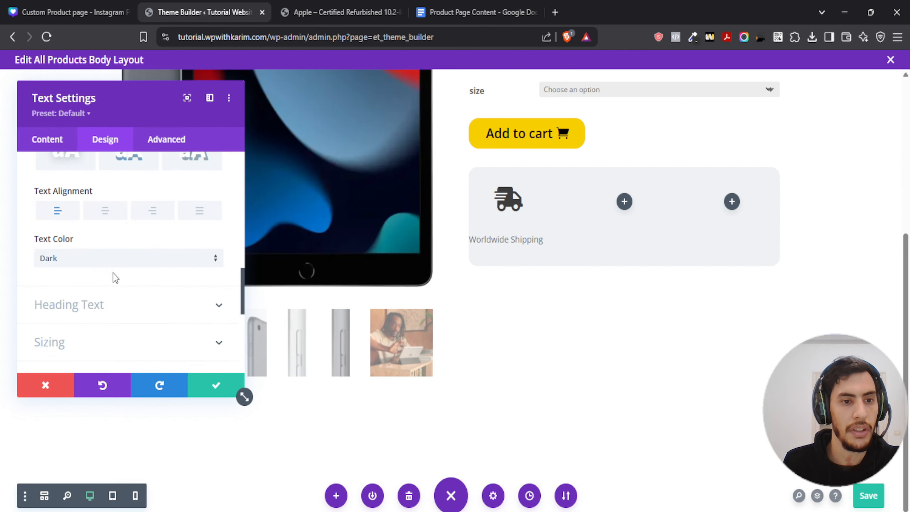
click(104, 210)
Step: Try black (#000000) as the Worldwide Shipping text color and reset that color setting
scroll(95, 240, up, 6)
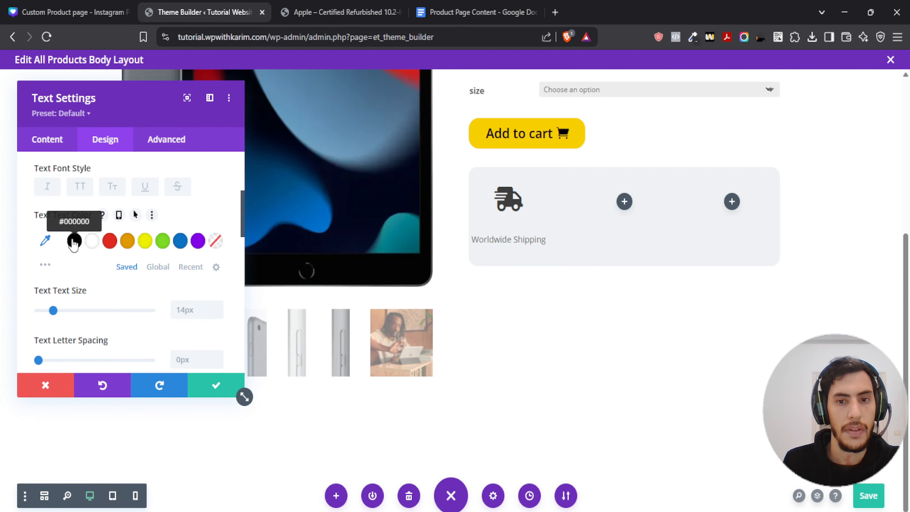
click(75, 240)
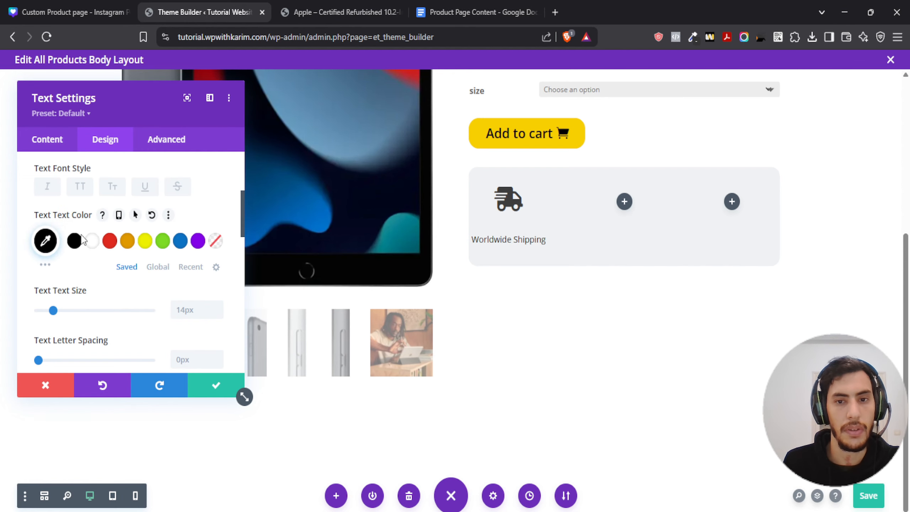
scroll(84, 236, up, 5)
scroll(89, 258, down, 7)
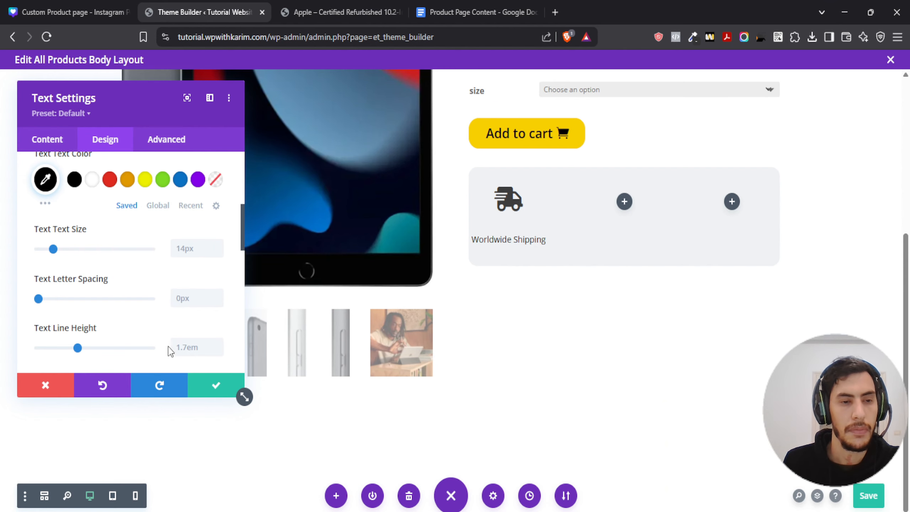
scroll(110, 308, up, 3)
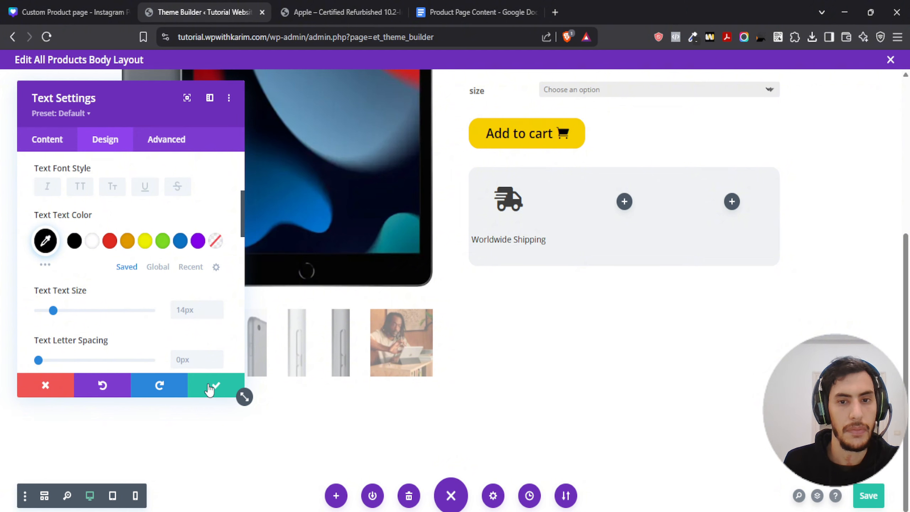
click(151, 216)
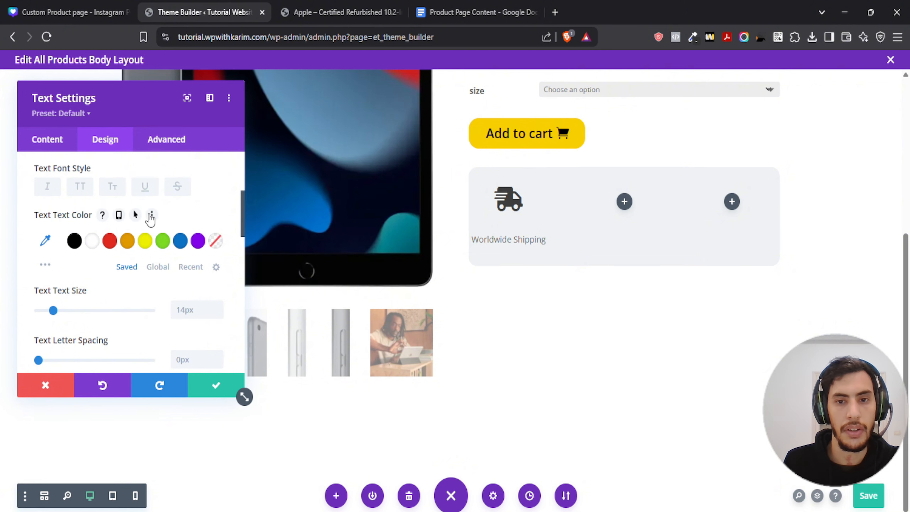
Step: Copy the Icon swatch's color code from the Canva color sheet and apply it, #3D3D3D, as the text color, saving the text settings
click(72, 4)
scroll(547, 233, down, 10)
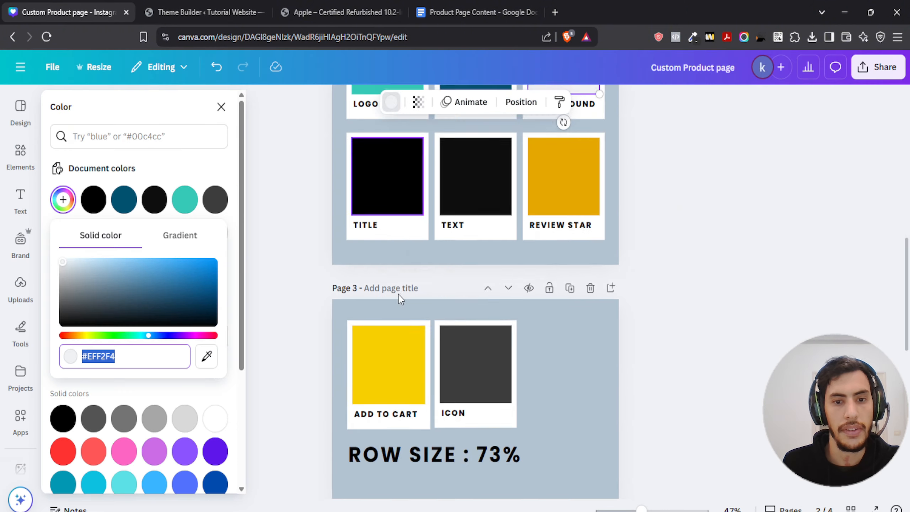
click(472, 181)
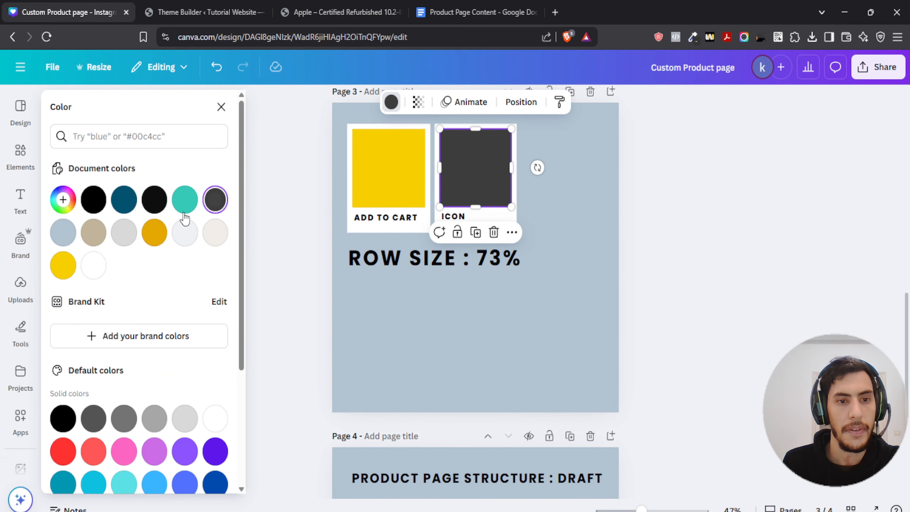
click(215, 199)
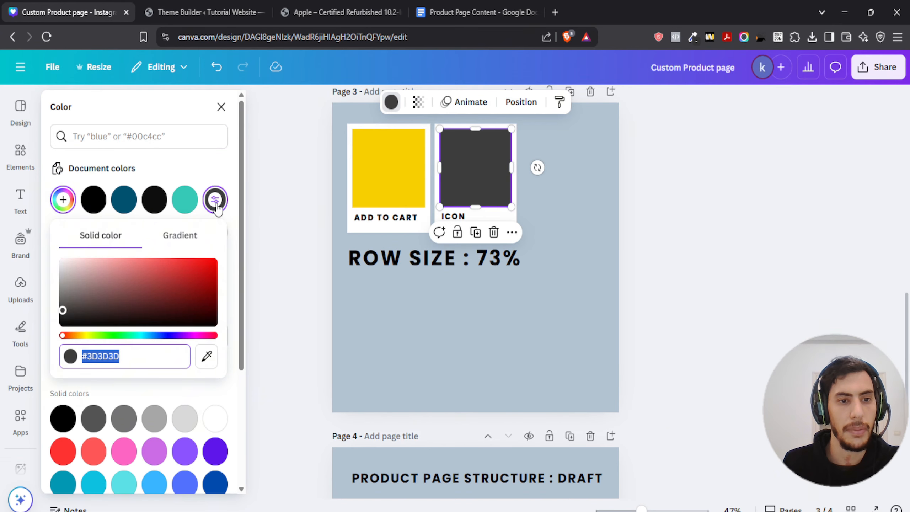
click(305, 5)
click(225, 5)
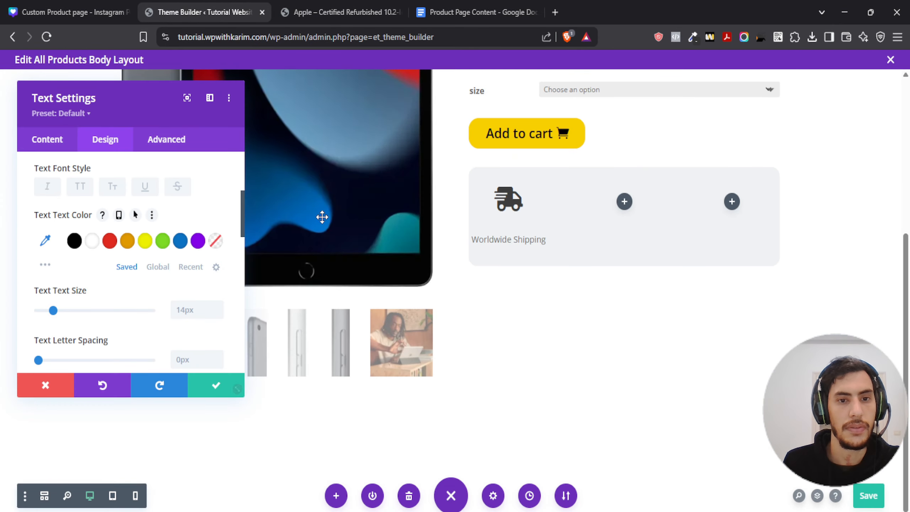
click(46, 240)
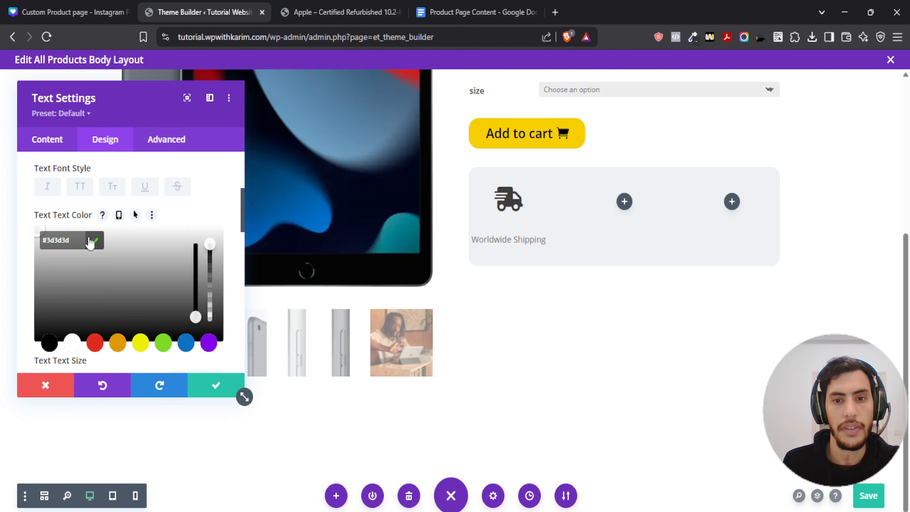
click(90, 241)
click(93, 246)
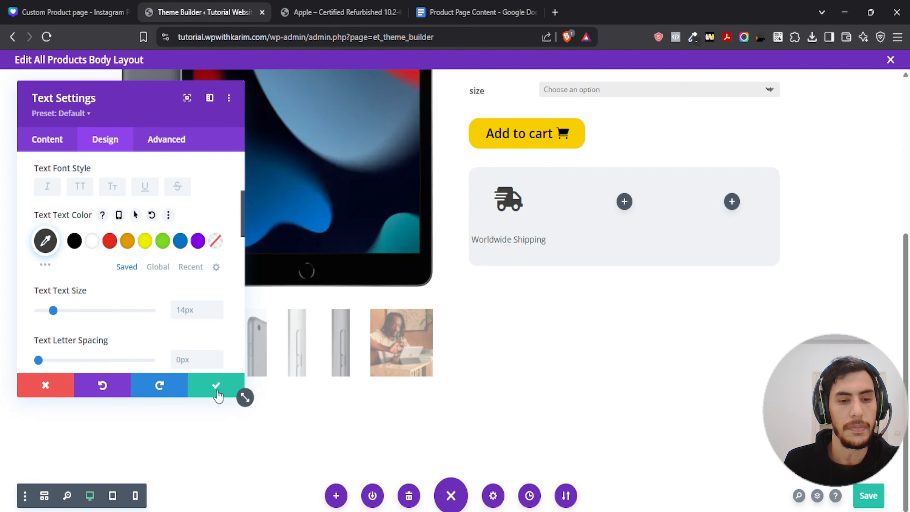
key(Return)
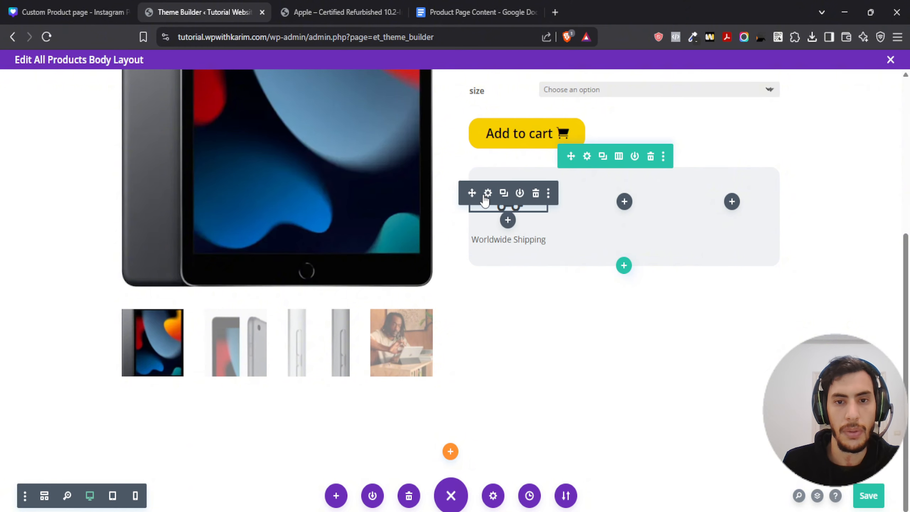
Step: Set the truck icon's bottom margin to 0px and its bottom padding to 10px, then save the icon settings
click(489, 194)
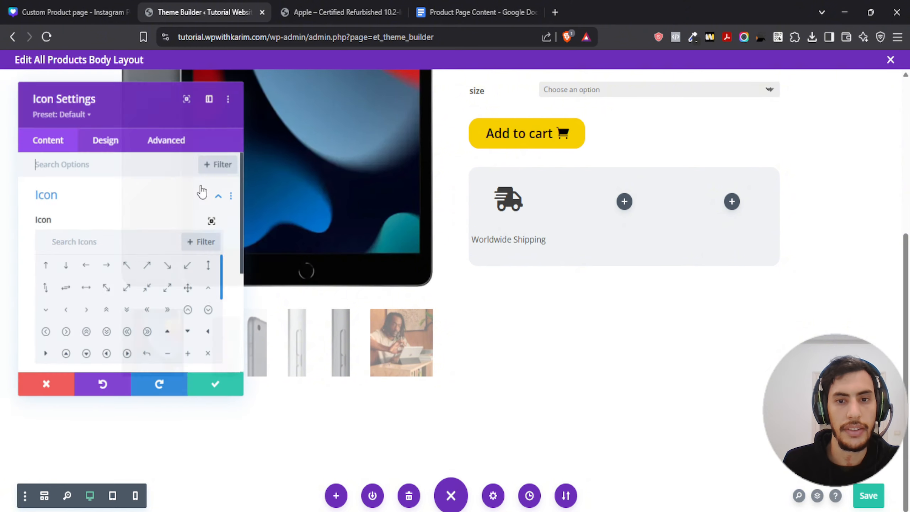
click(105, 138)
click(86, 268)
scroll(86, 283, down, 2)
click(94, 214)
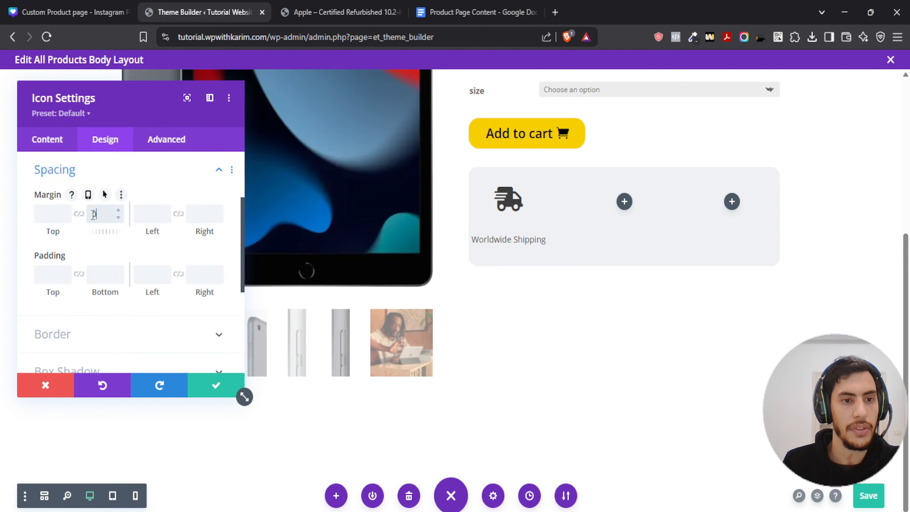
click(104, 272)
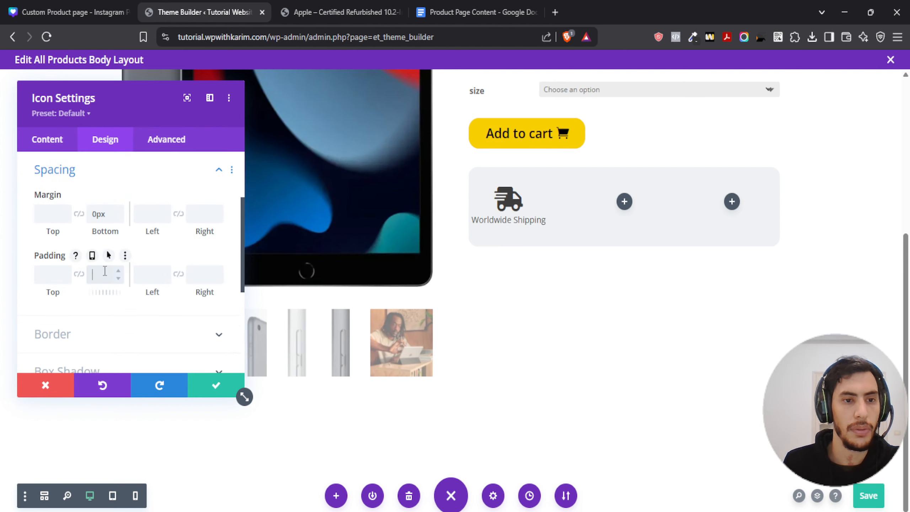
text(0px)
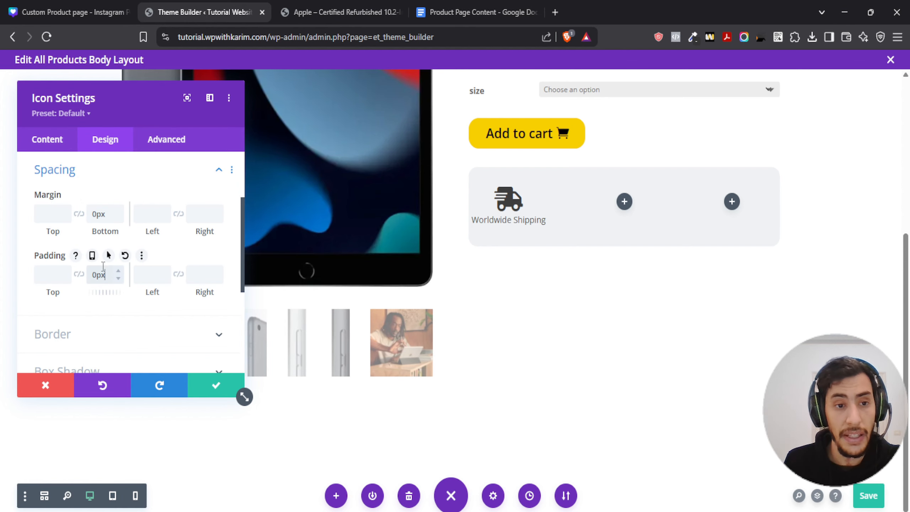
double_click(94, 269)
text(10)
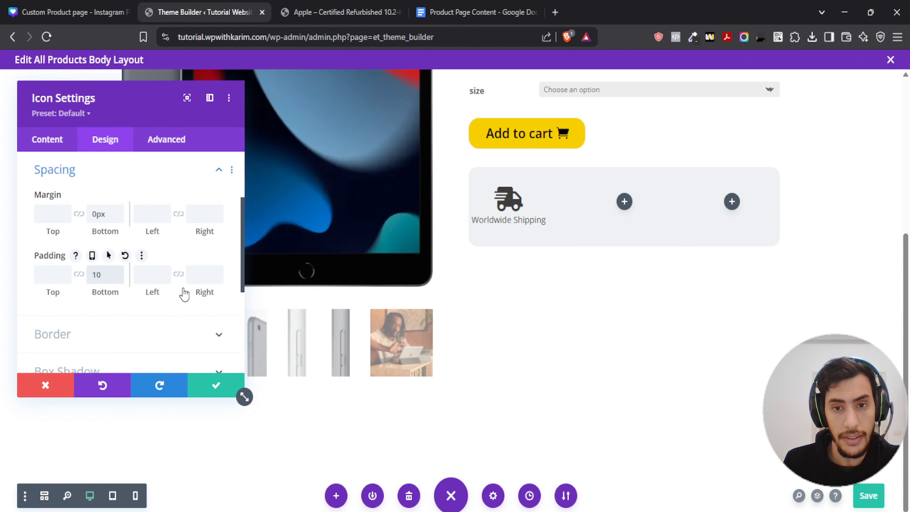
text(px)
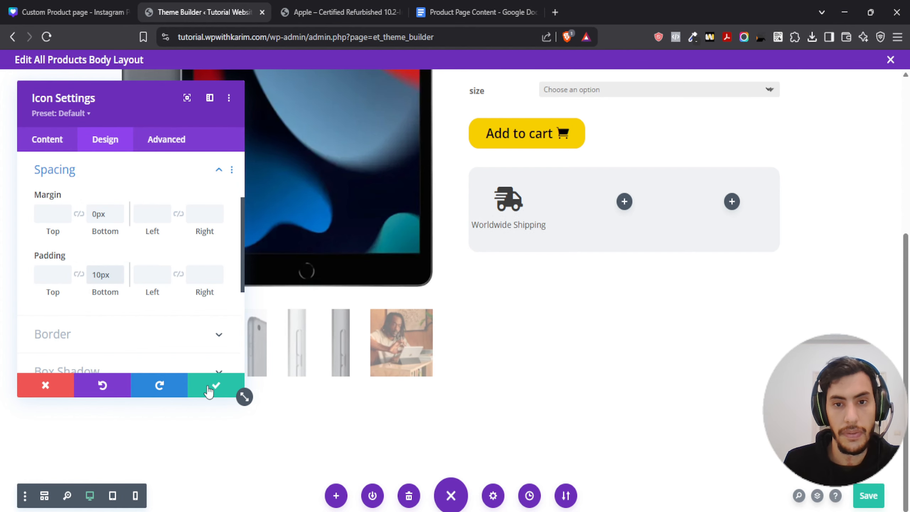
click(212, 387)
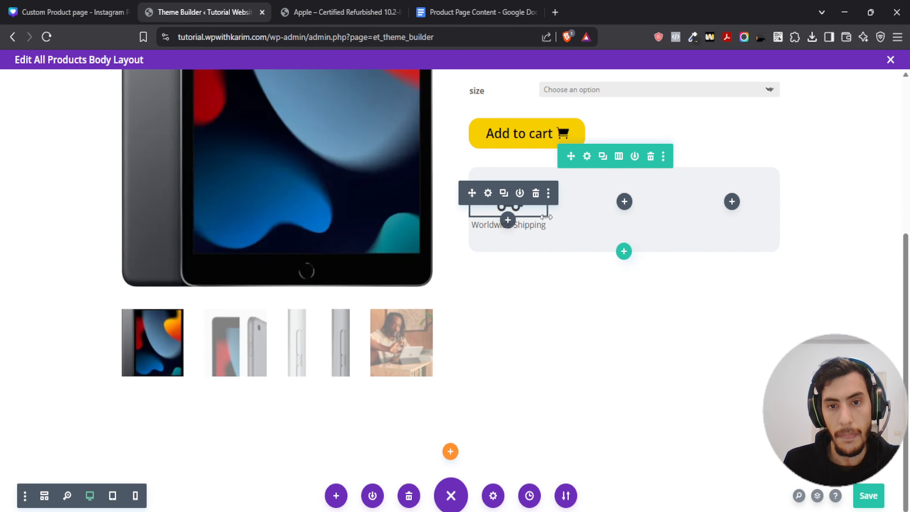
Step: Duplicate the truck icon module in the first column and delete the extra copy
click(504, 194)
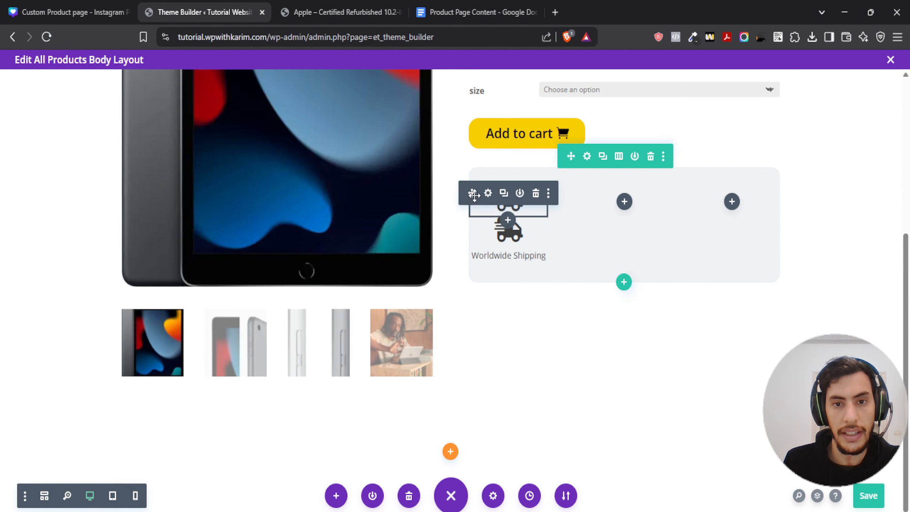
click(536, 194)
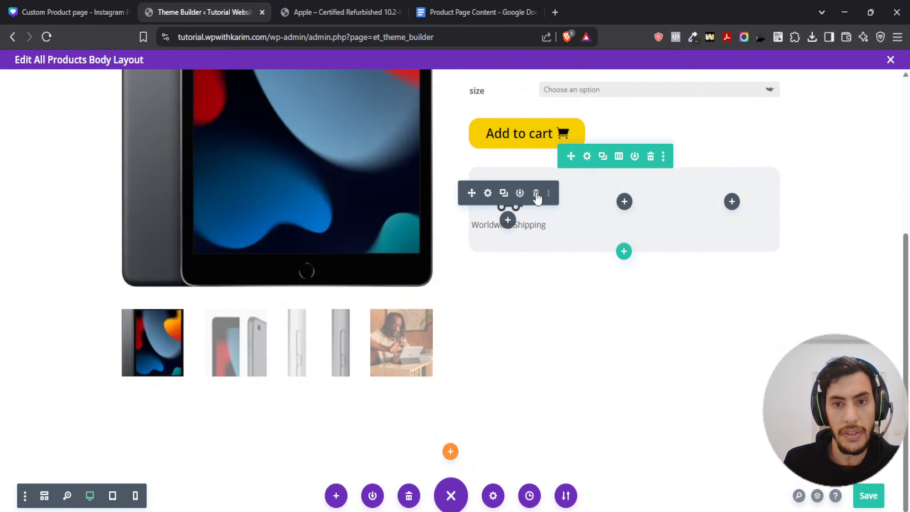
Step: Open the icon row's settings and examine the options available for its first column
click(587, 157)
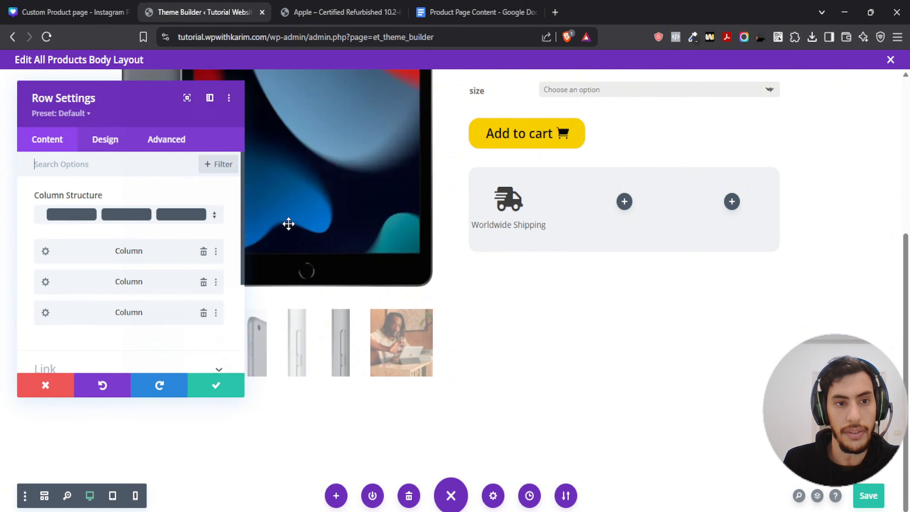
right_click(83, 250)
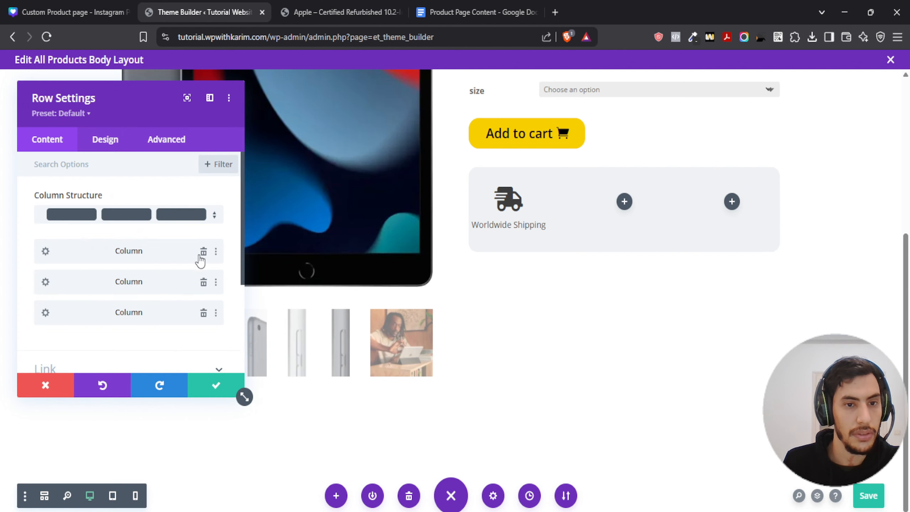
click(216, 251)
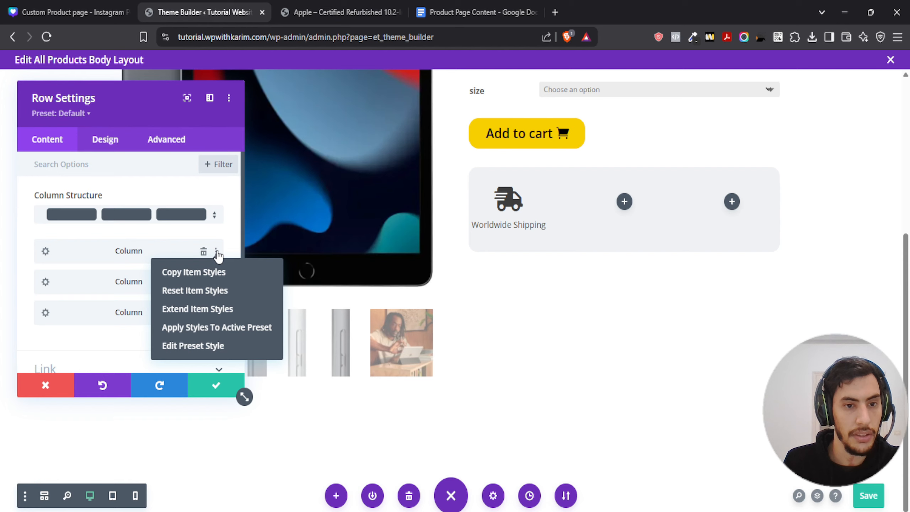
scroll(118, 250, down, 3)
scroll(122, 255, up, 3)
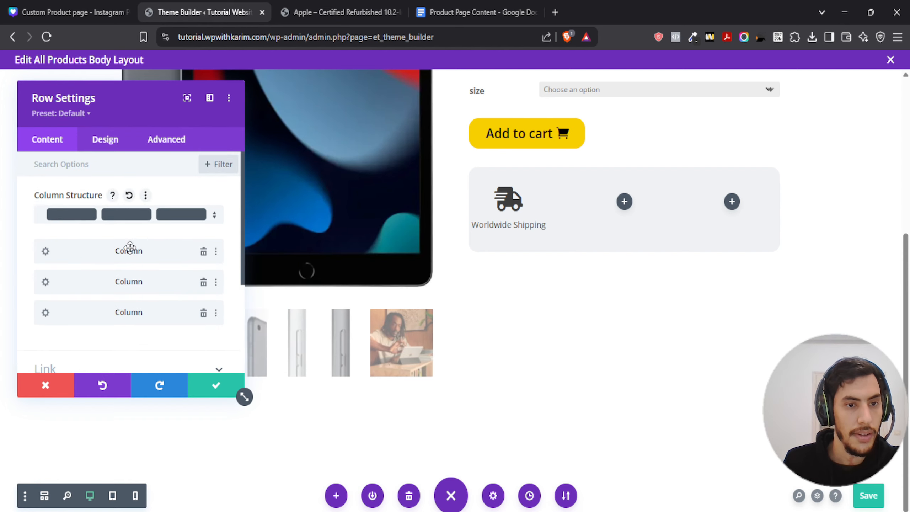
Step: Look over the first column's settings and the row's link options, then close the row settings
right_click(109, 248)
click(103, 247)
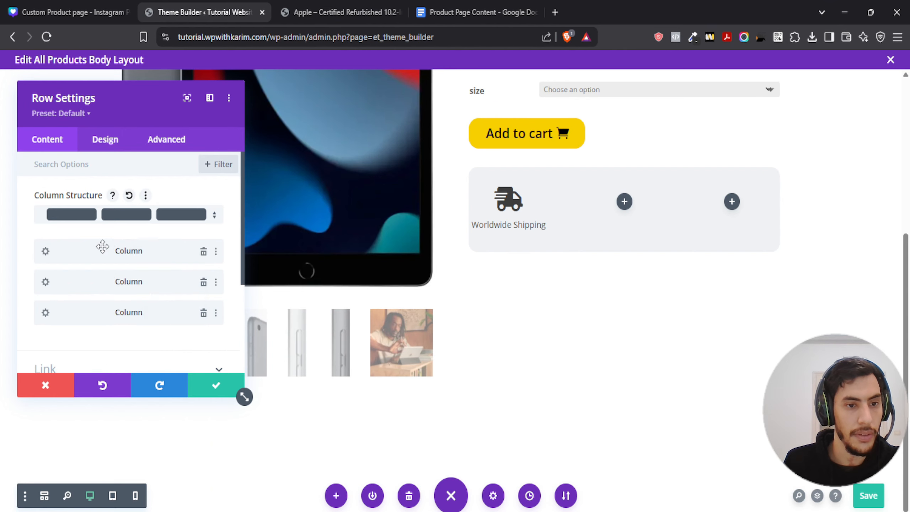
click(44, 250)
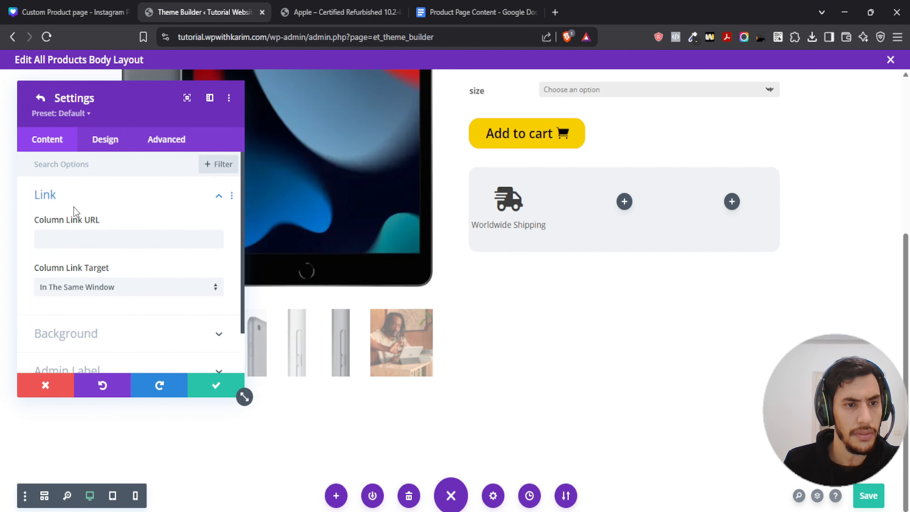
click(40, 99)
scroll(108, 292, down, 3)
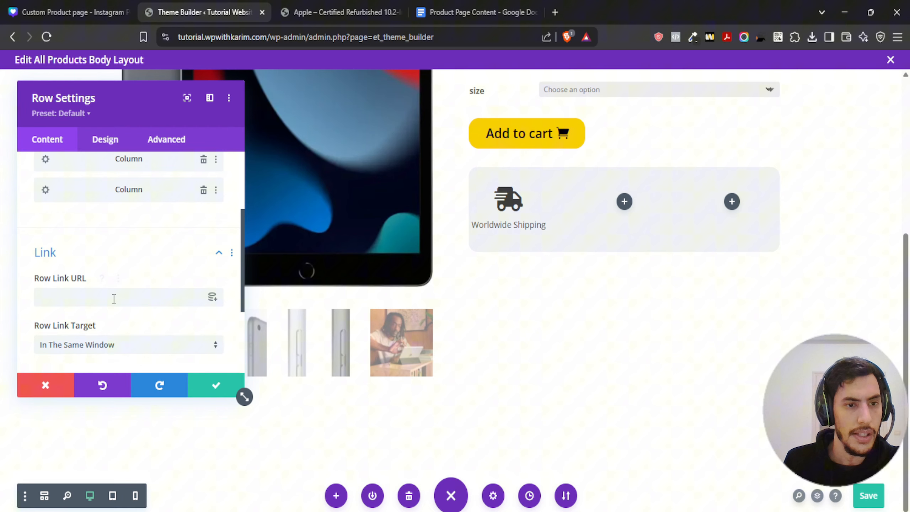
click(226, 393)
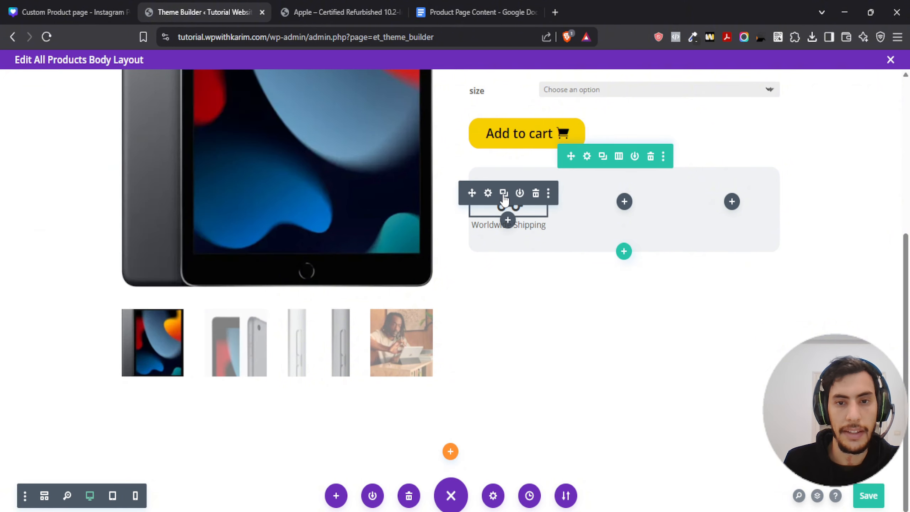
Step: Duplicate the truck icon and its Worldwide Shipping caption into the second and third columns, with each caption below its icon
click(504, 194)
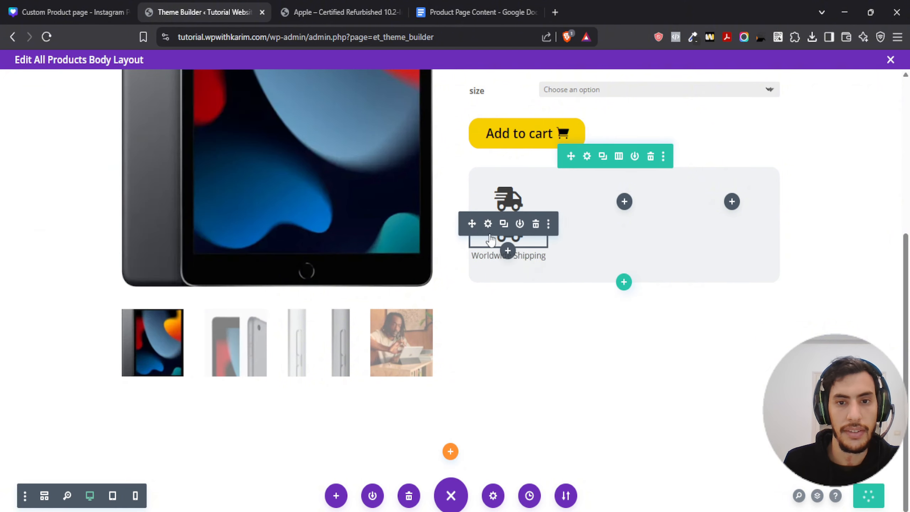
drag(474, 224, 624, 199)
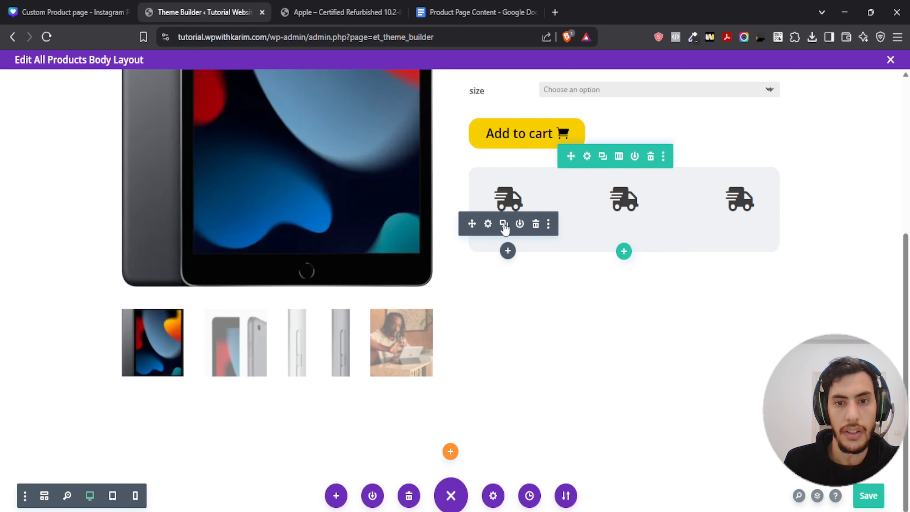
click(505, 225)
drag(471, 225, 641, 214)
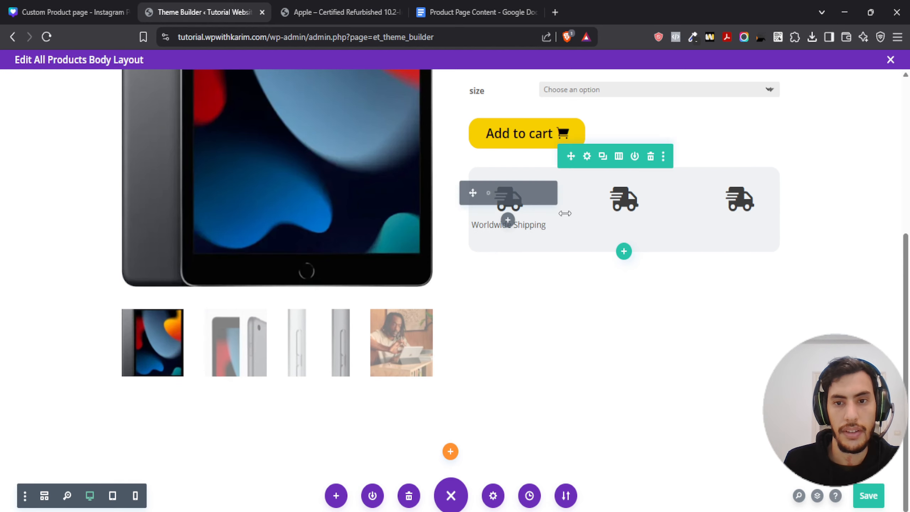
drag(565, 214, 624, 226)
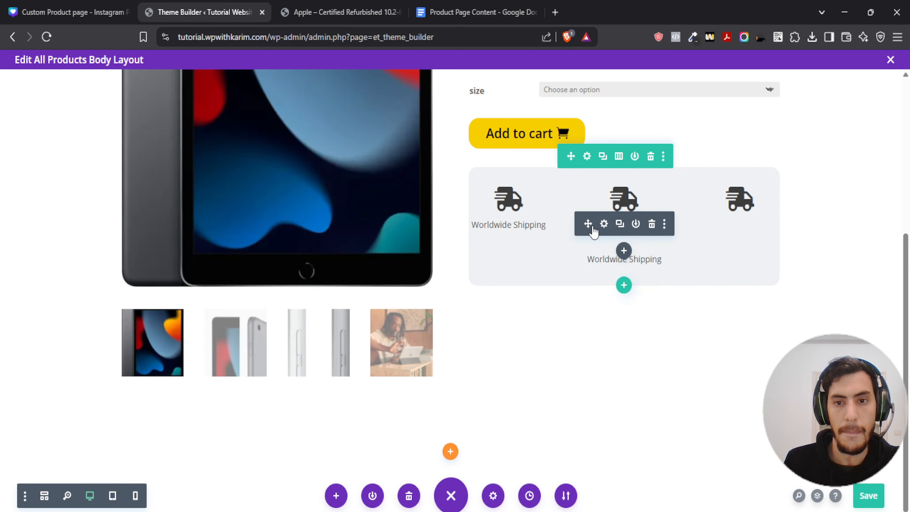
drag(594, 231, 750, 226)
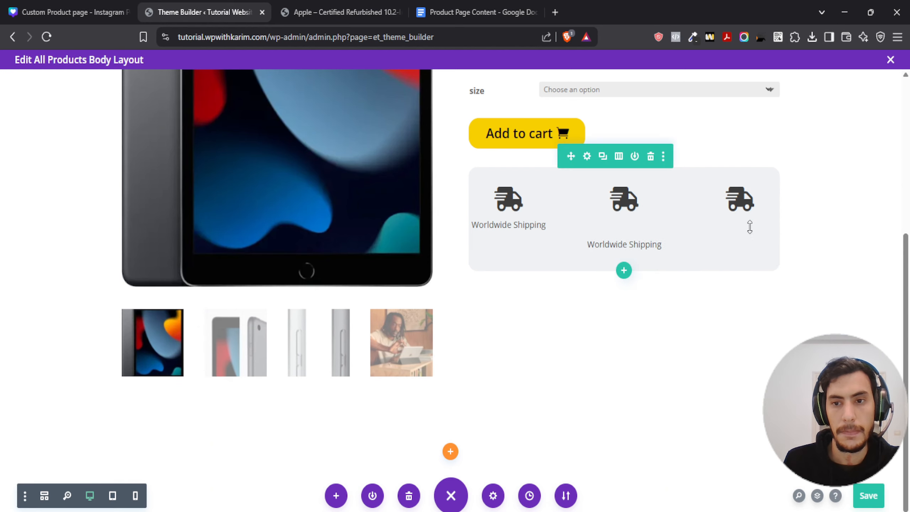
drag(588, 224, 707, 218)
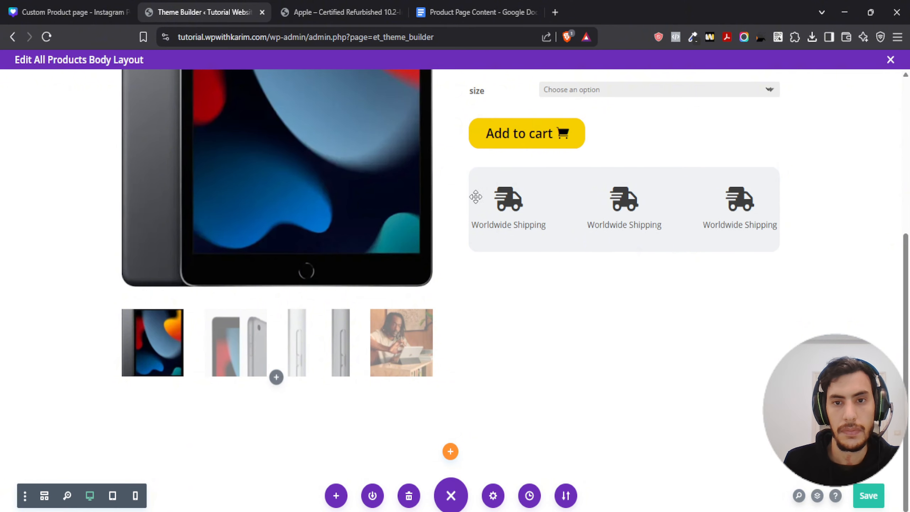
Step: Replace the middle column's caption with "100% Money-Back Guarantee" copied from the Product Page Content document, and save the text settings
click(477, 12)
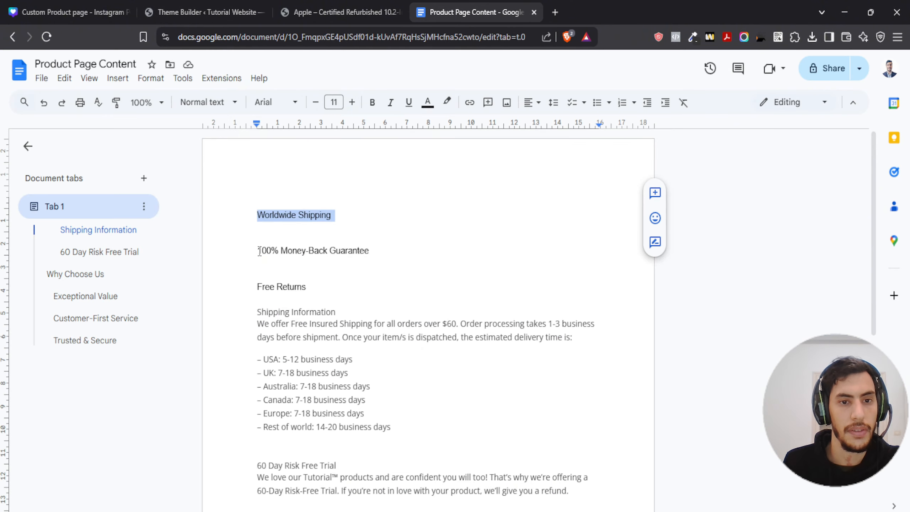
drag(260, 251, 388, 250)
key(ctrl+c)
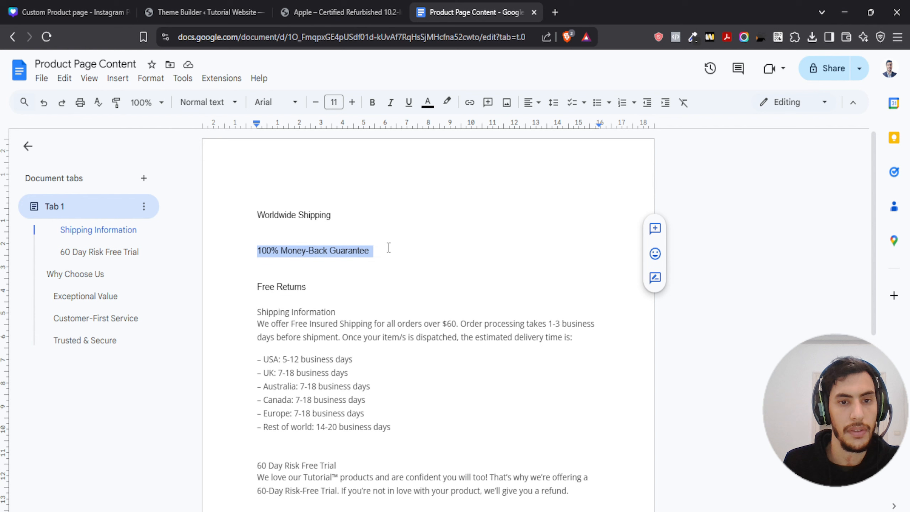
click(217, 11)
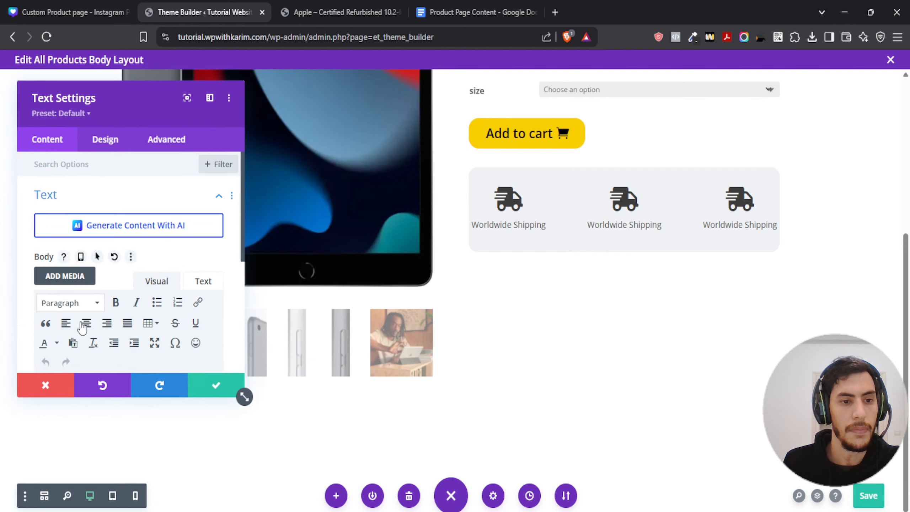
scroll(82, 329, down, 4)
click(72, 197)
key(ctrl+a)
key(ctrl+v)
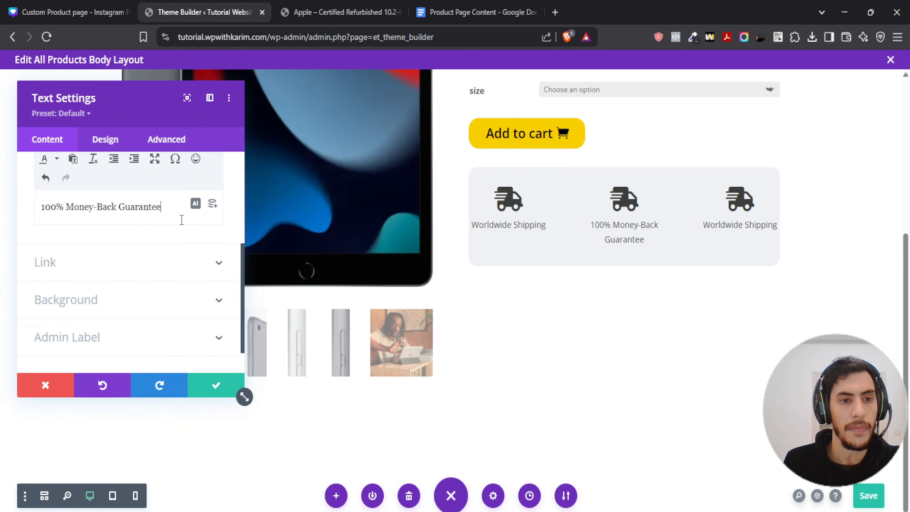
click(216, 391)
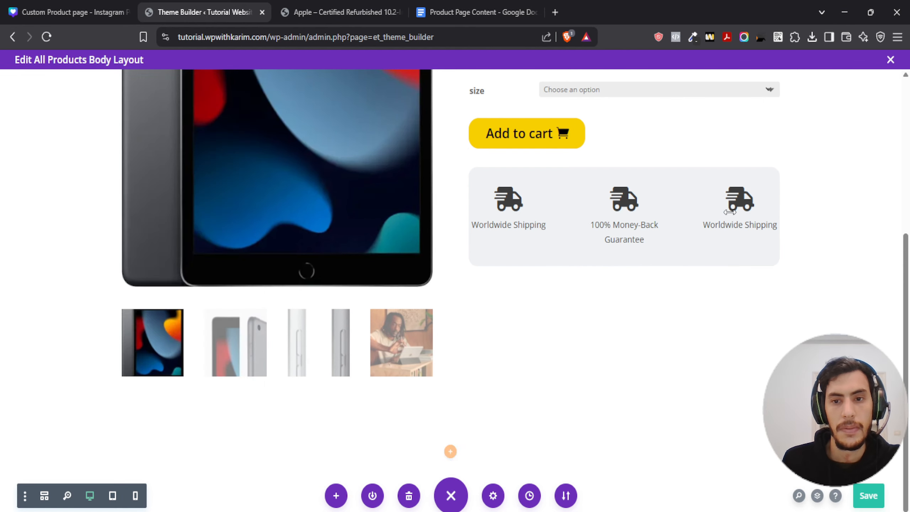
Step: Replace the third column's caption with "Free Returns" copied from the Product Page Content document, and save the text settings
click(462, 11)
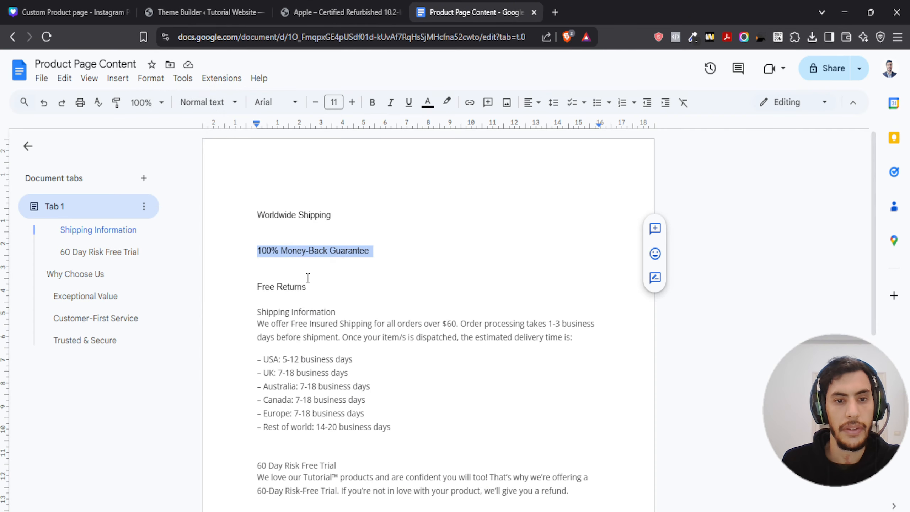
drag(257, 288, 306, 287)
key(ctrl+c)
click(207, 12)
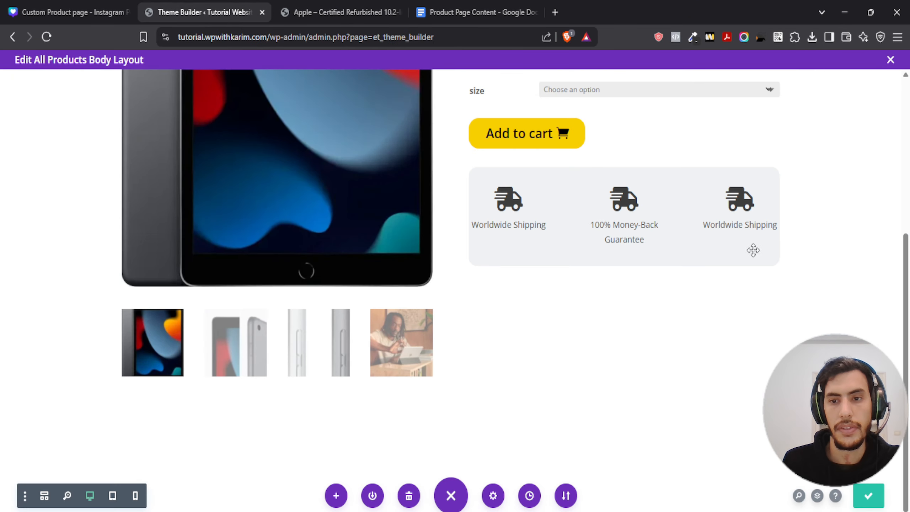
mouse_move(726, 230)
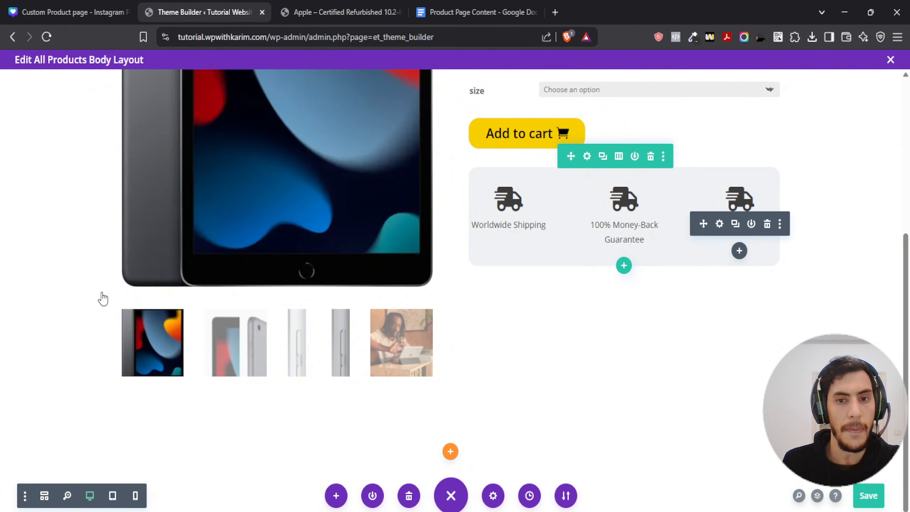
scroll(72, 311, down, 2)
drag(41, 330, 253, 385)
key(ctrl+v)
click(217, 385)
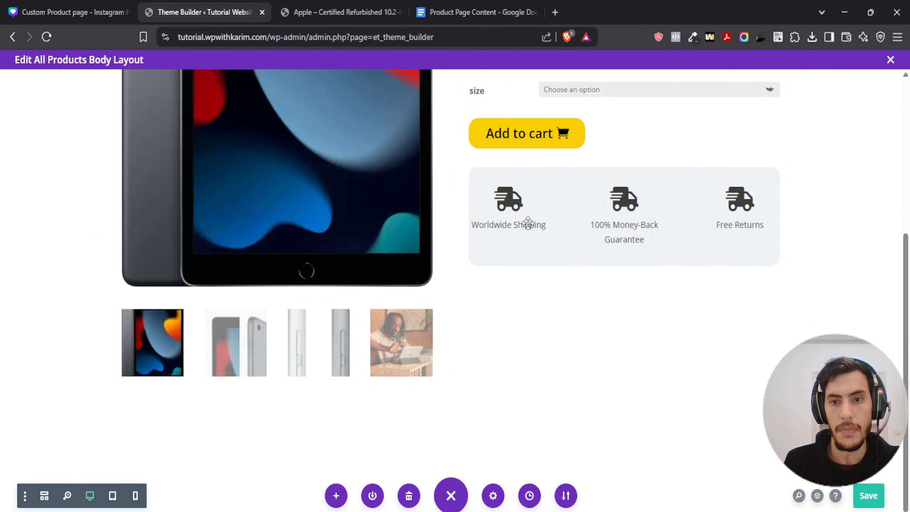
Step: Search the icon library for "heart", change the middle column's icon to the thin outlined heart, and save it
click(604, 194)
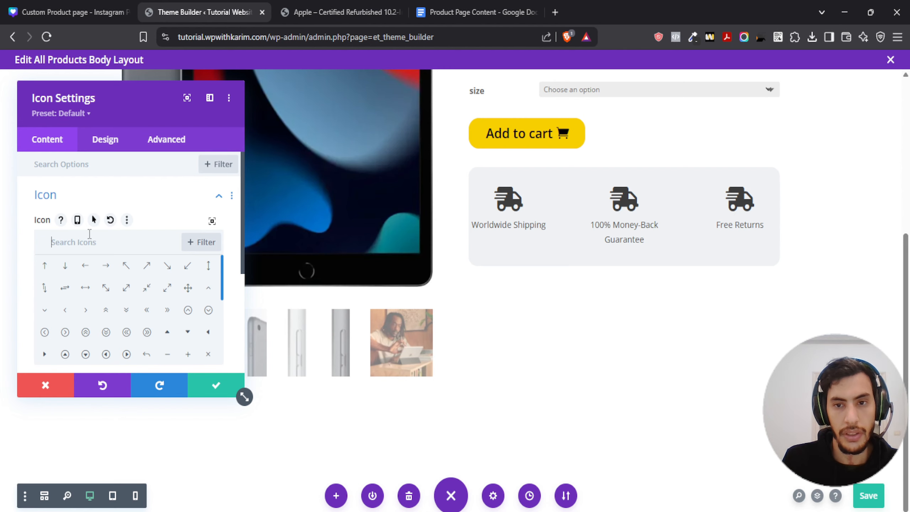
text(heart)
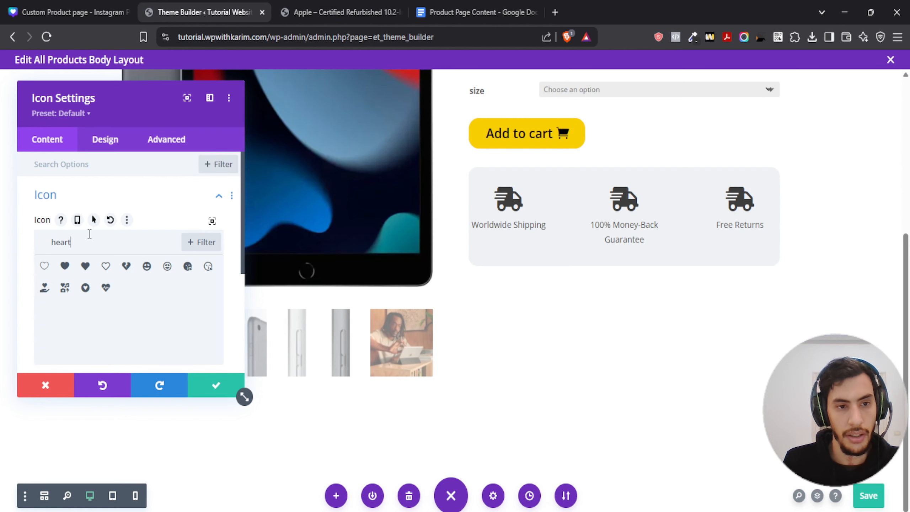
click(105, 266)
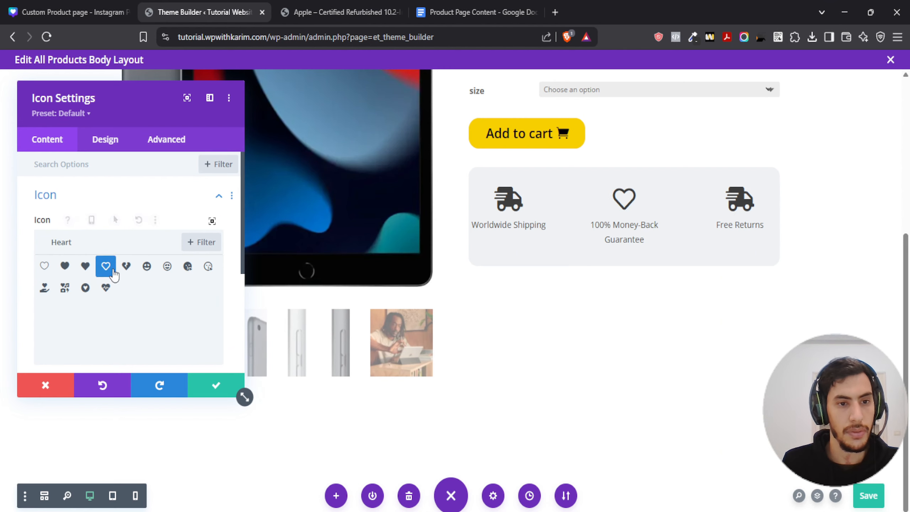
click(44, 266)
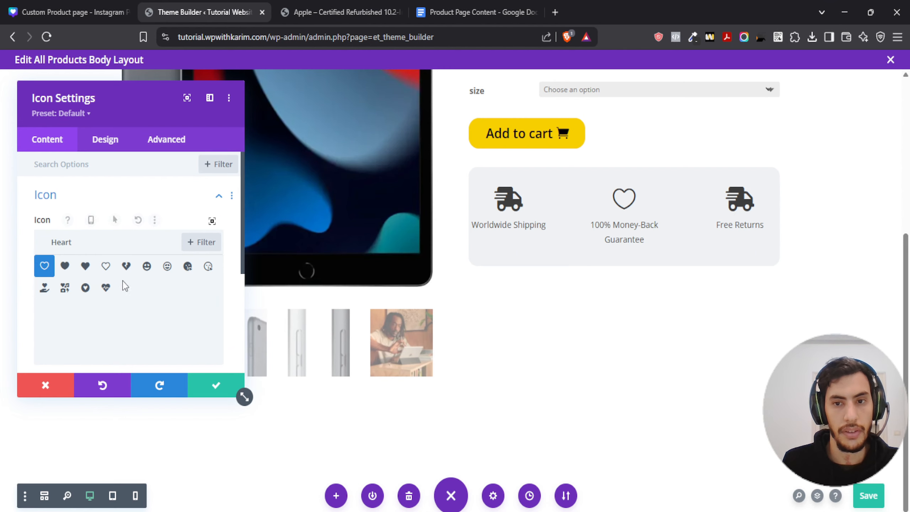
click(203, 386)
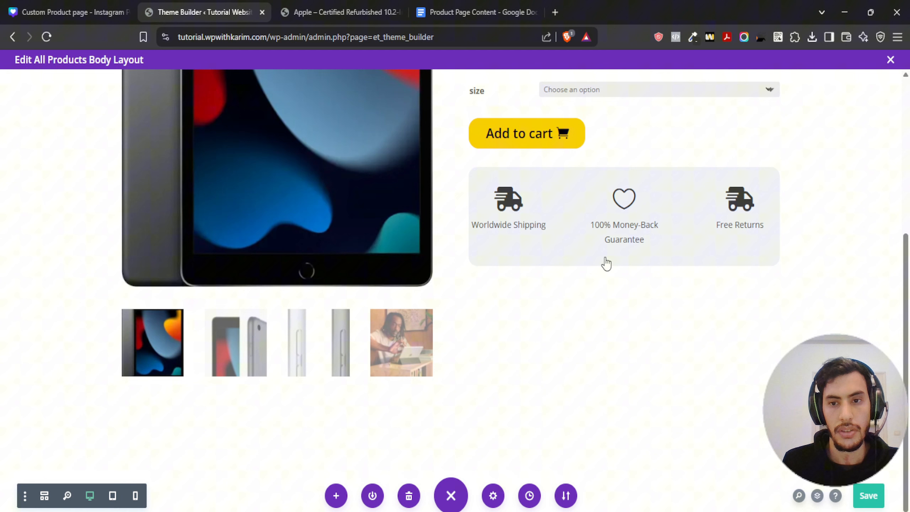
Step: Search the icon library for "retur", change the third column's icon to the bold counterclockwise return arrow, and save it
click(720, 194)
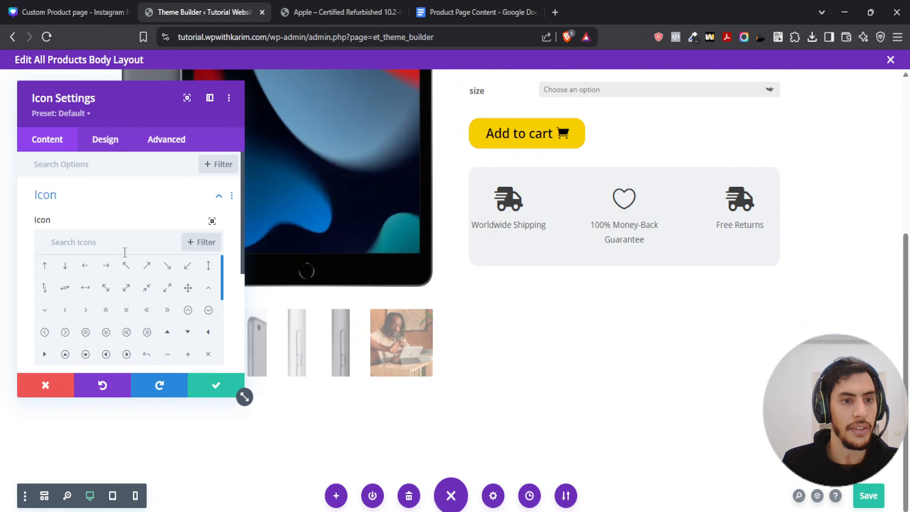
click(126, 243)
text(retur)
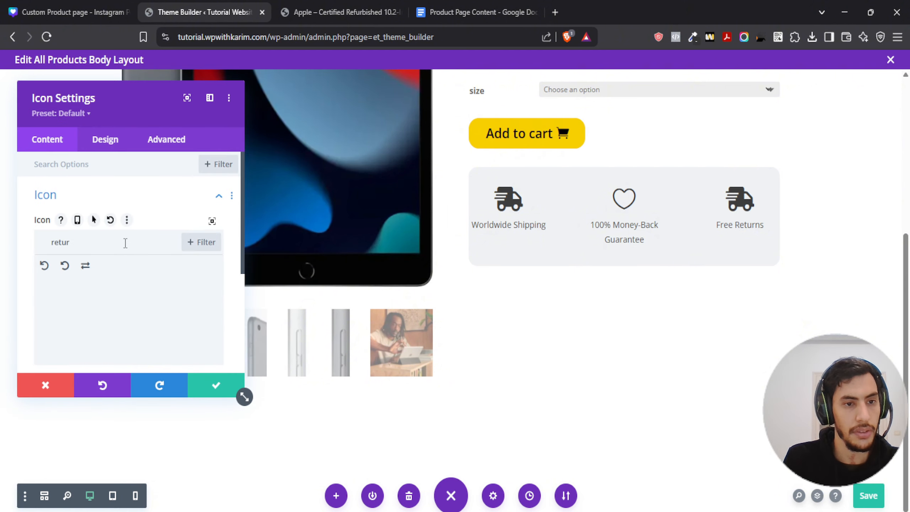
click(65, 266)
click(222, 387)
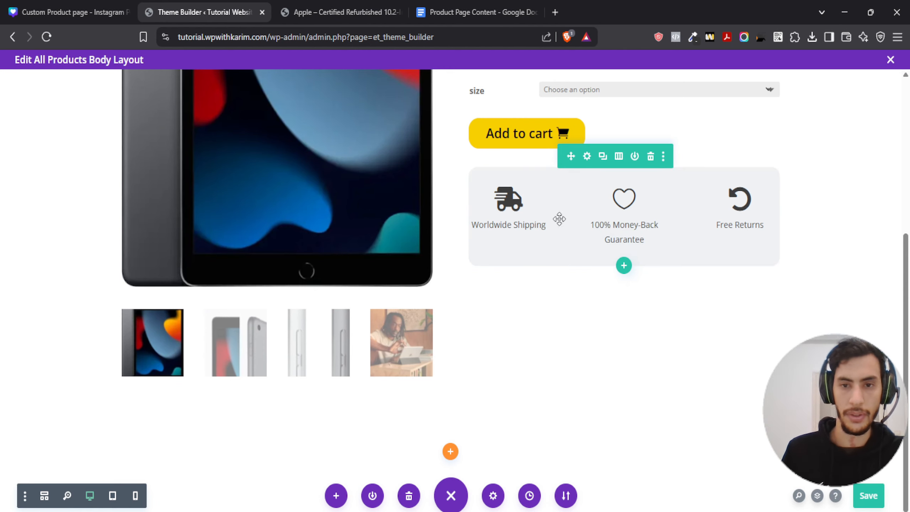
Step: Enable a custom gutter width for the icon row, set it to 1, and save the row settings
click(587, 157)
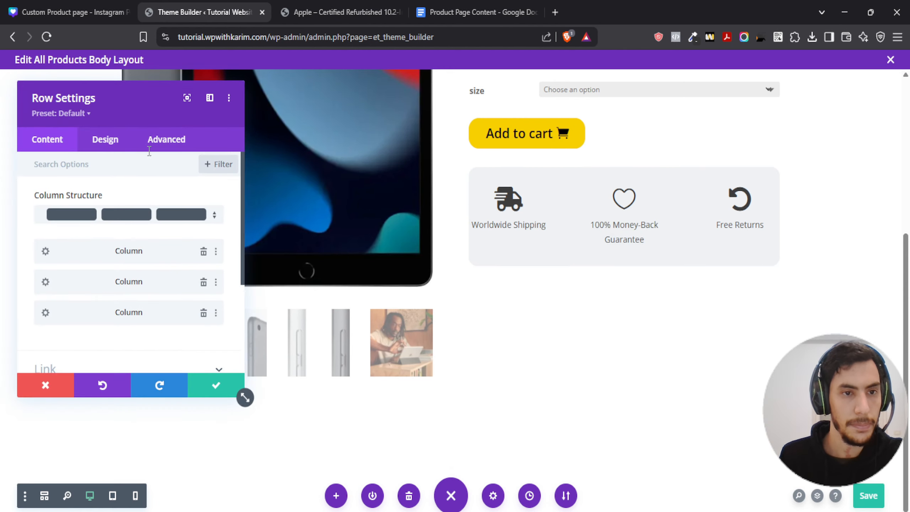
click(107, 140)
click(50, 195)
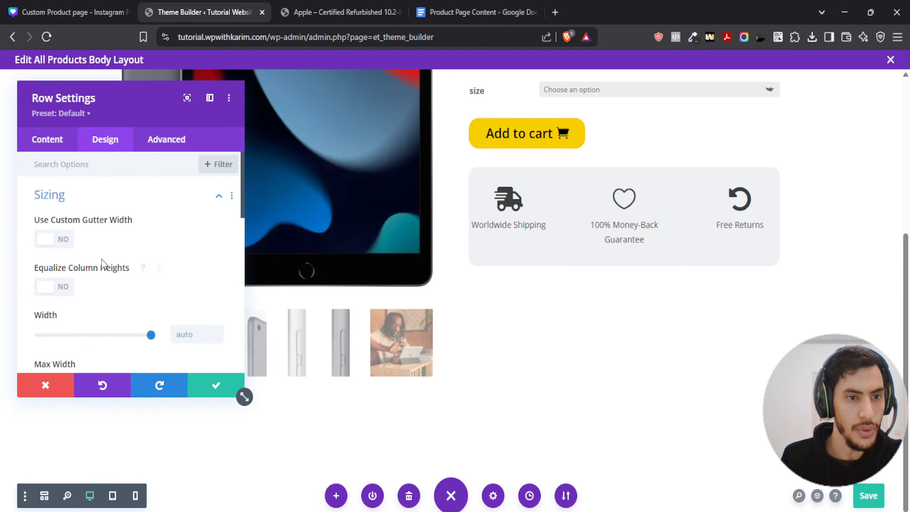
click(60, 242)
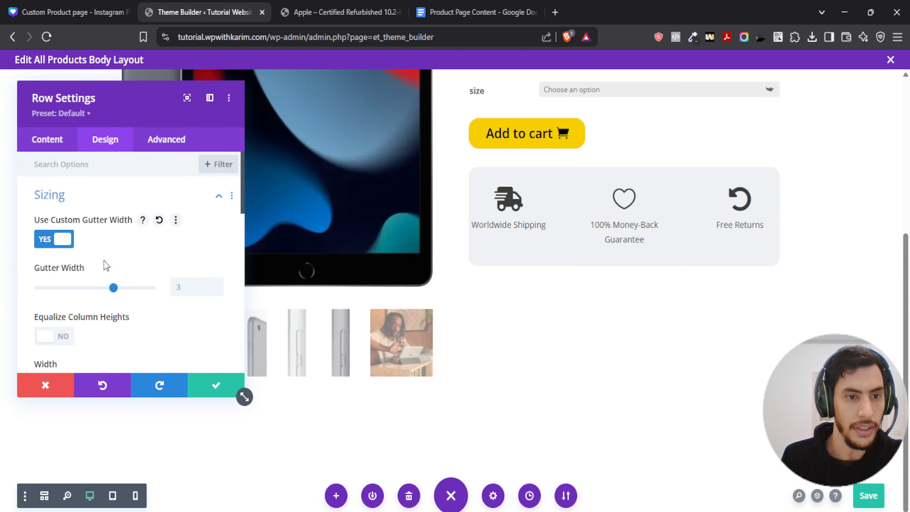
drag(111, 288, 18, 294)
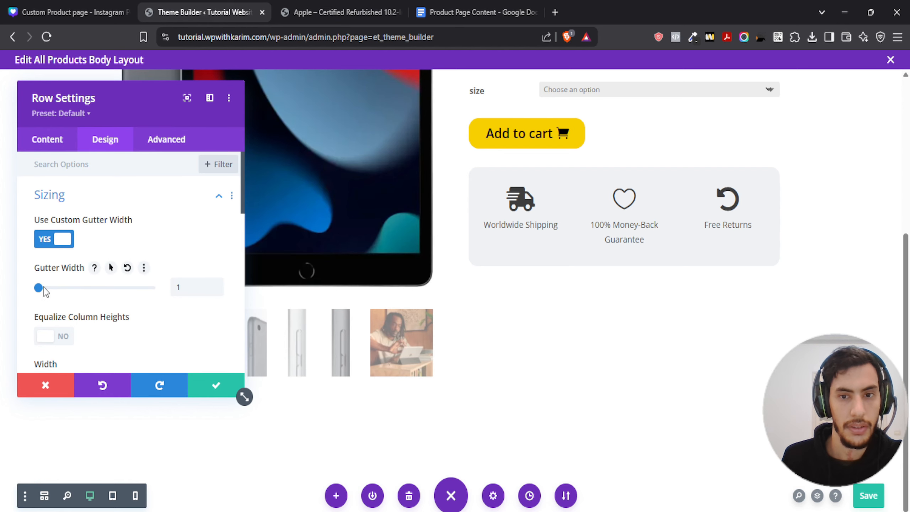
click(215, 385)
Step: Save the body layout after reviewing it, and switch to the live iPad product page to check the template
scroll(595, 256, up, 5)
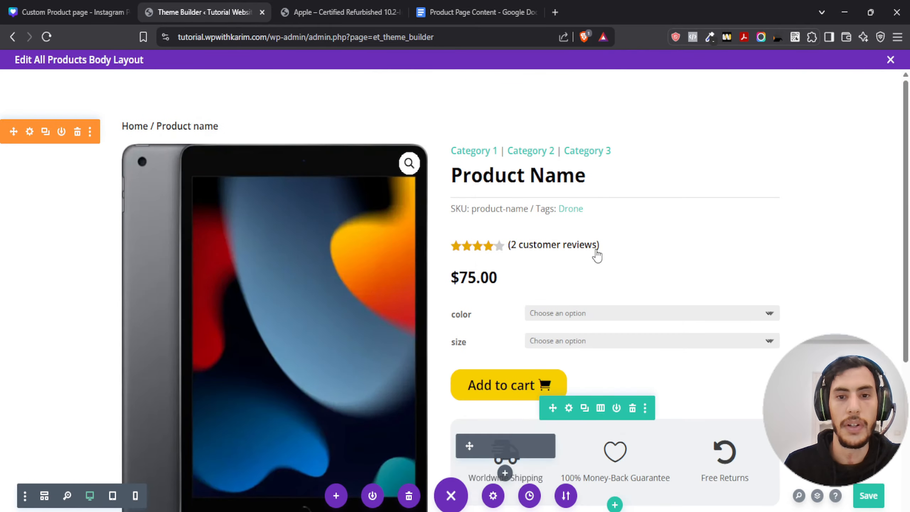
scroll(588, 215, down, 4)
click(868, 497)
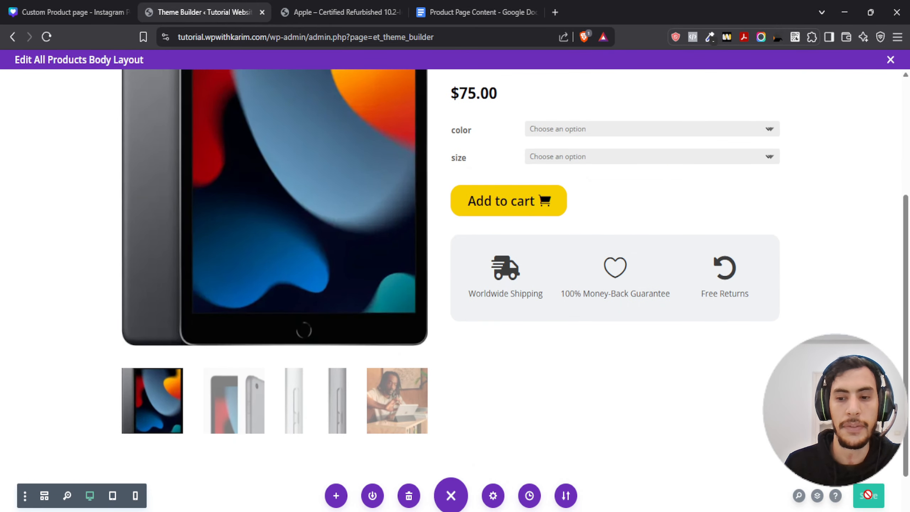
scroll(401, 311, up, 5)
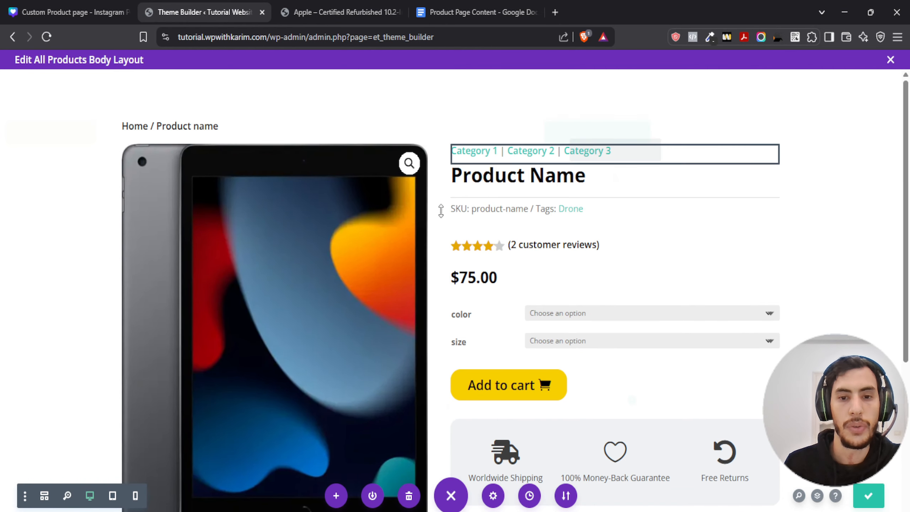
scroll(386, 210, down, 3)
click(340, 12)
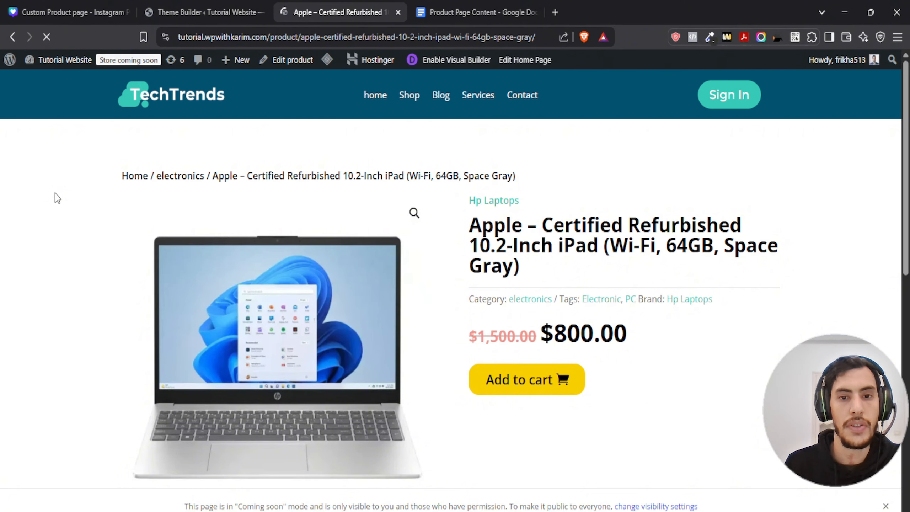
Step: Reload the live iPad product page with its cache cleared, and compare its spacing around price and cart button with the body layout
scroll(83, 153, down, 1)
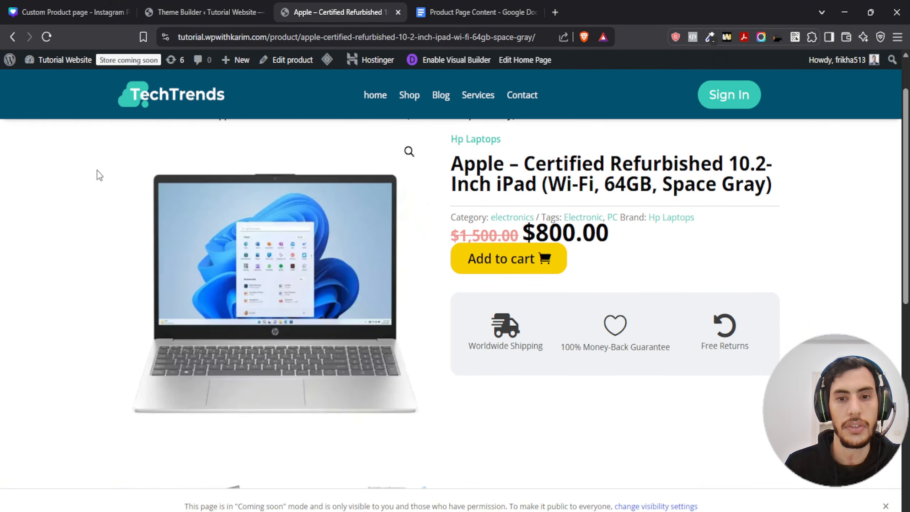
click(46, 37)
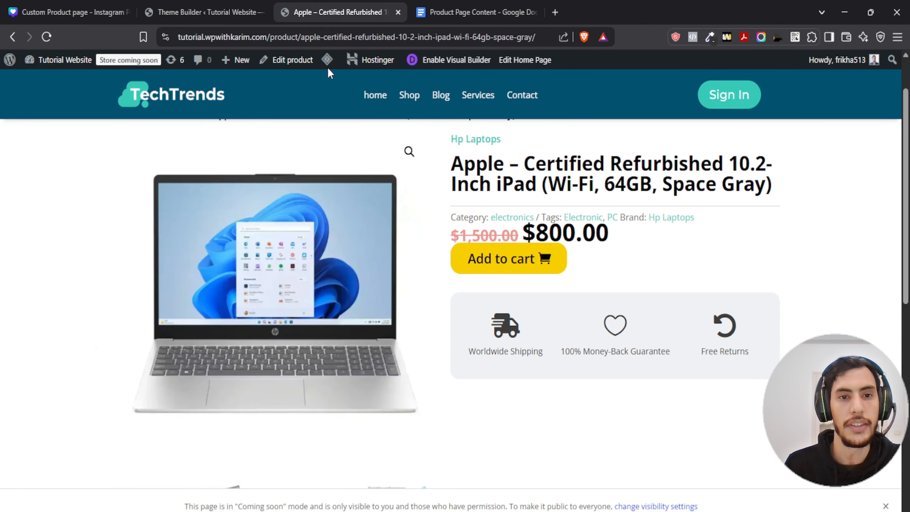
mouse_move(327, 65)
click(332, 113)
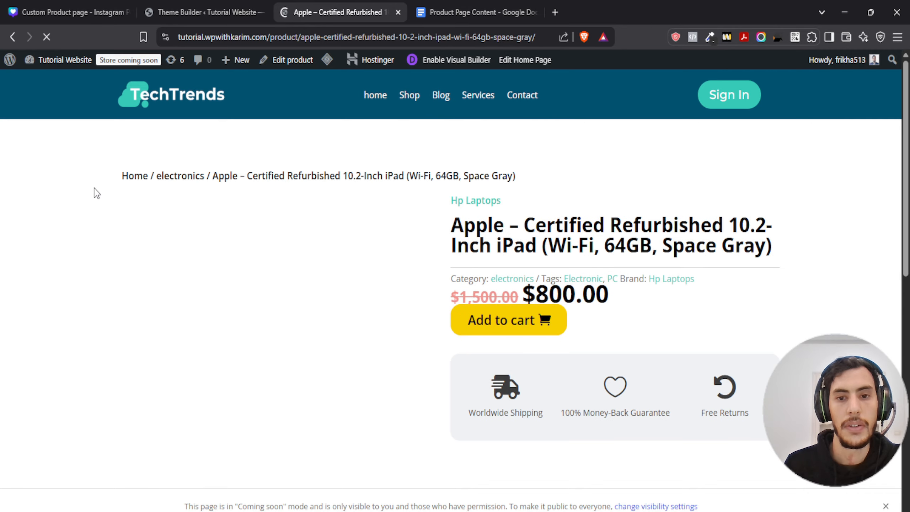
click(204, 12)
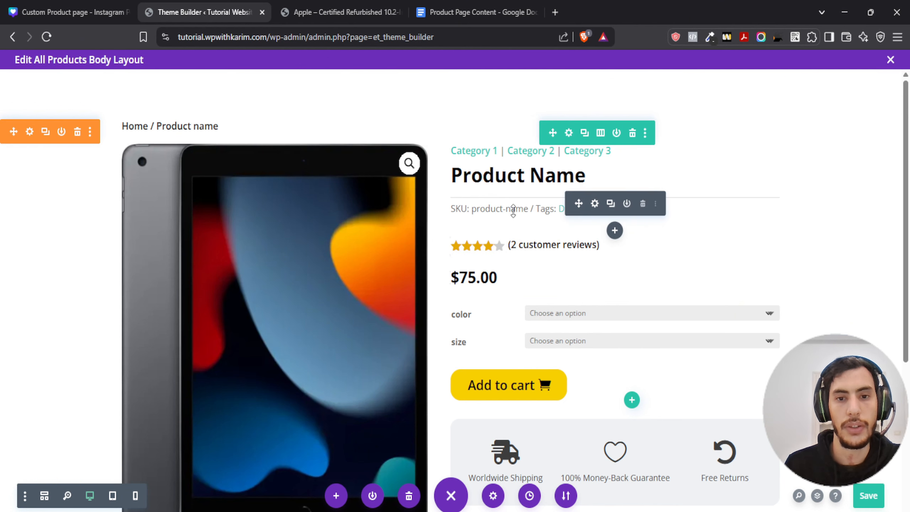
key(ctrl+Tab)
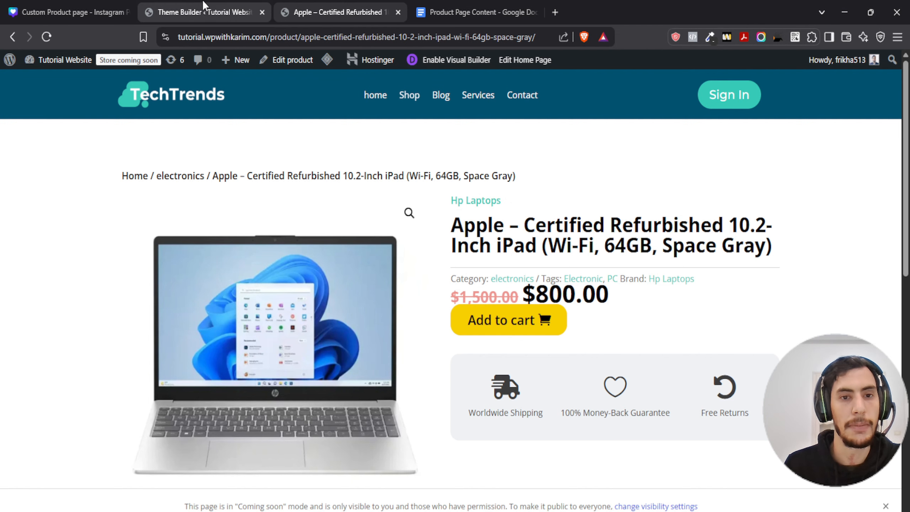
click(208, 12)
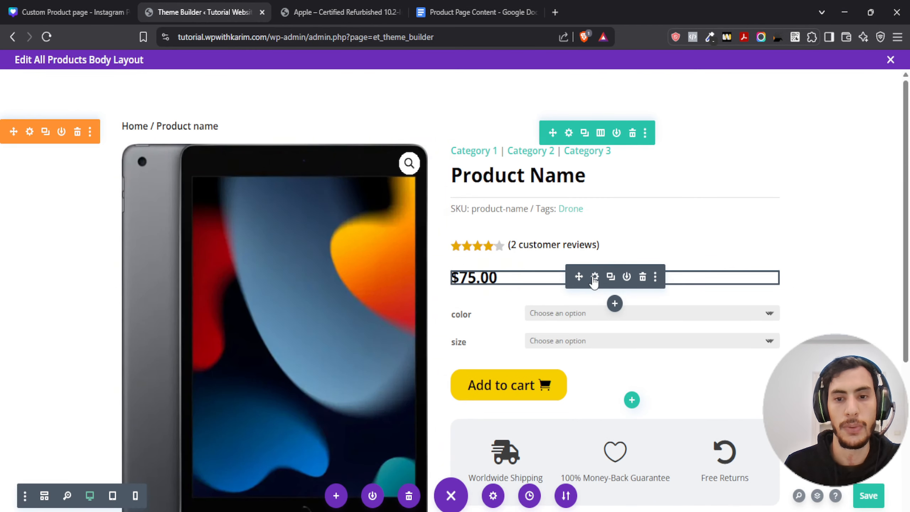
click(295, 4)
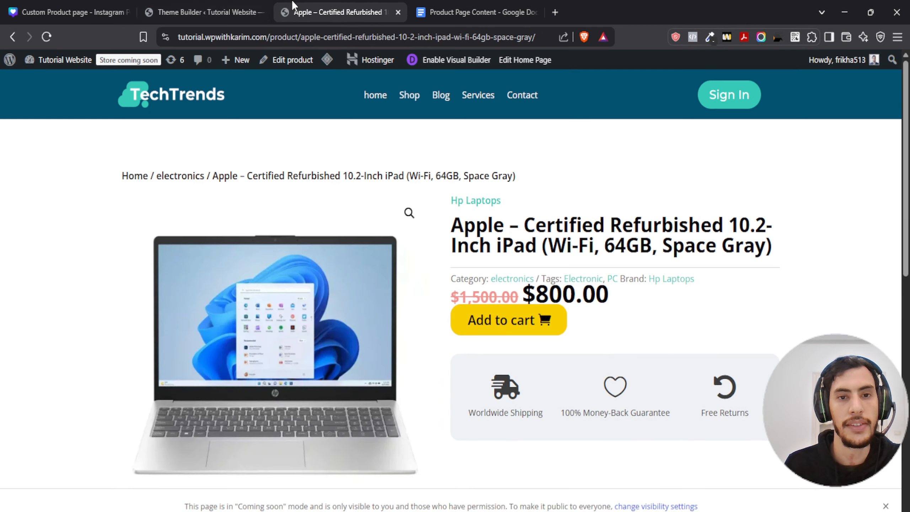
Step: Set the Woo Product Rating module's top and bottom margins to 0 and its top padding to 10px, and save the module
click(199, 8)
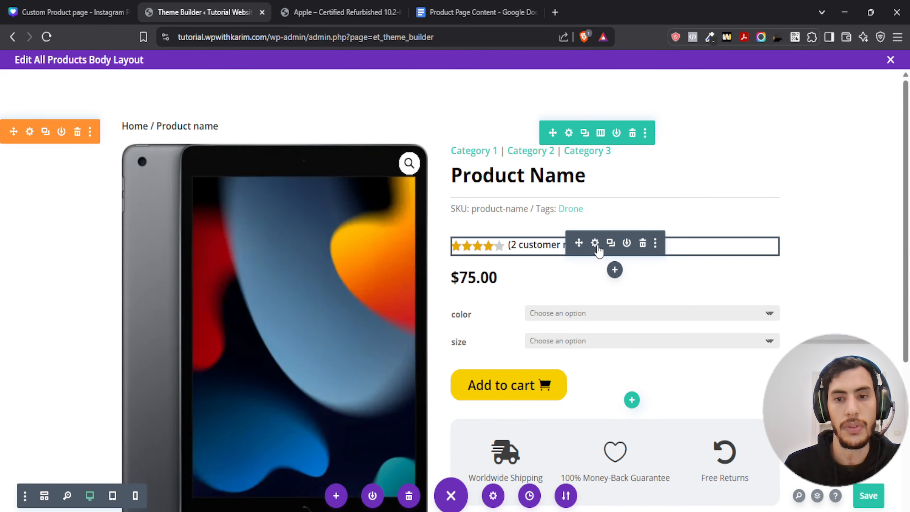
click(594, 246)
click(105, 139)
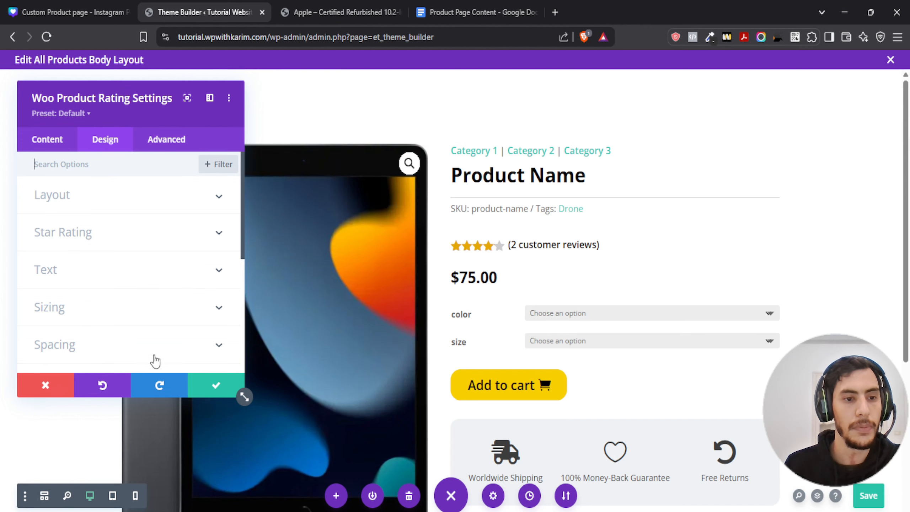
click(60, 347)
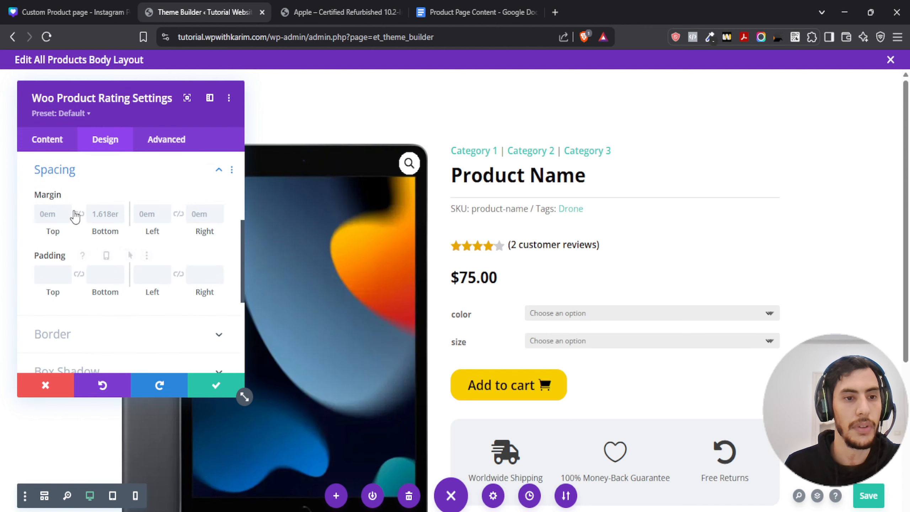
text(0)
click(43, 214)
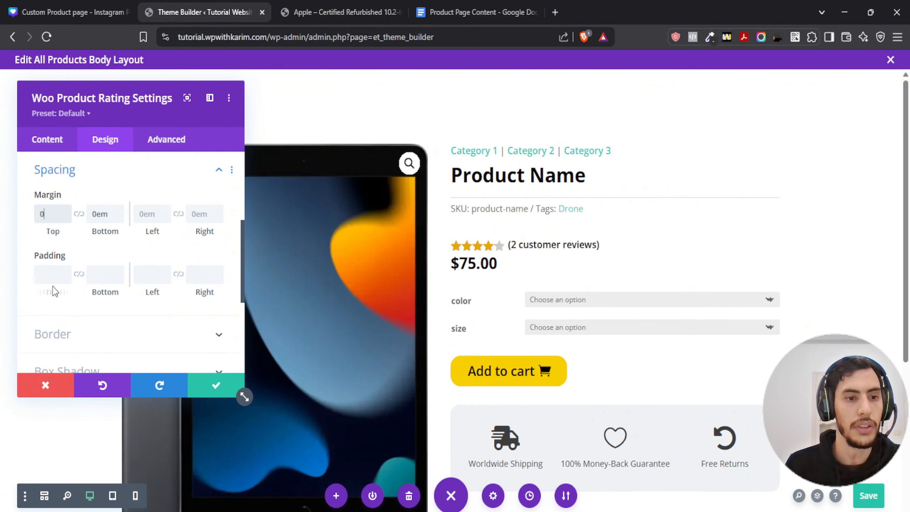
click(59, 279)
text(20px)
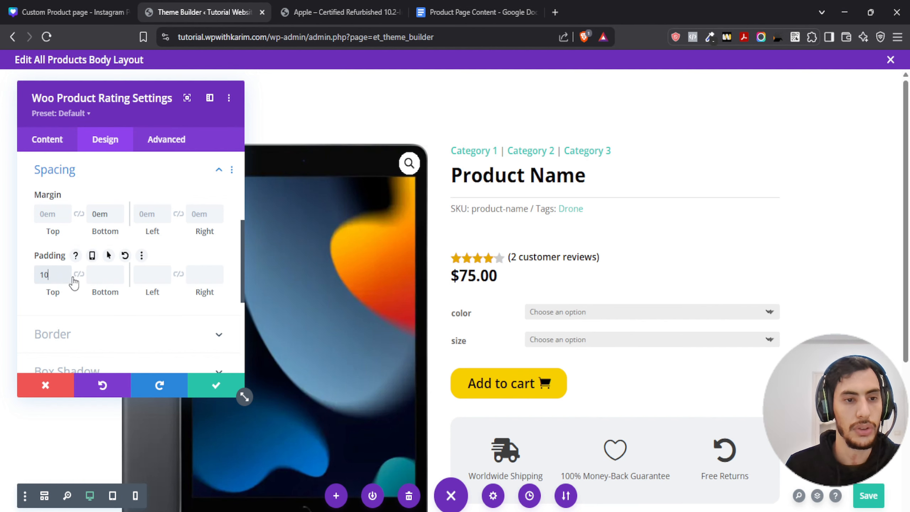
click(190, 384)
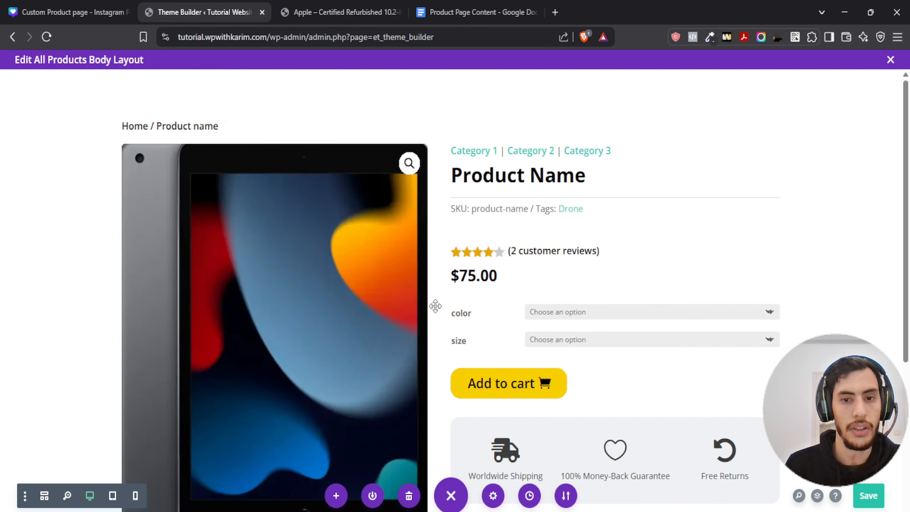
Step: Give the Woo Product Price module linked top and bottom padding of 10px and save the module
click(594, 276)
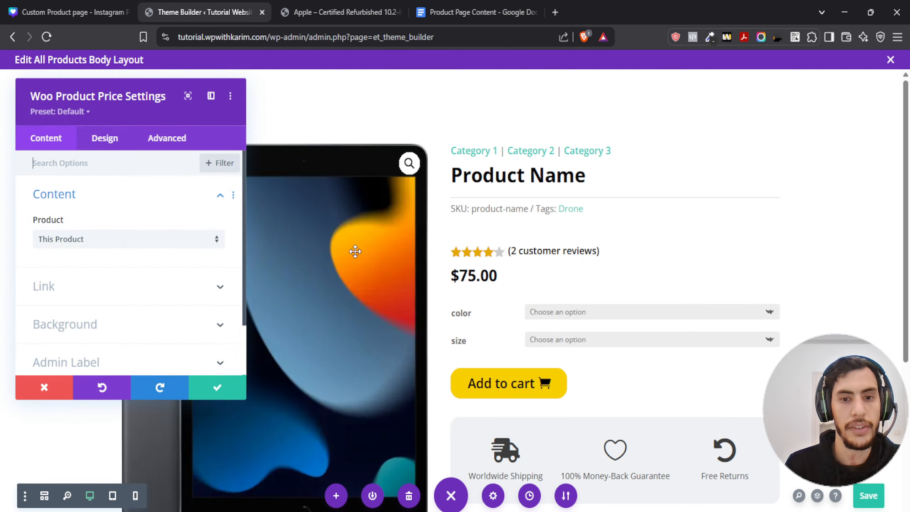
click(106, 139)
scroll(72, 323, down, 3)
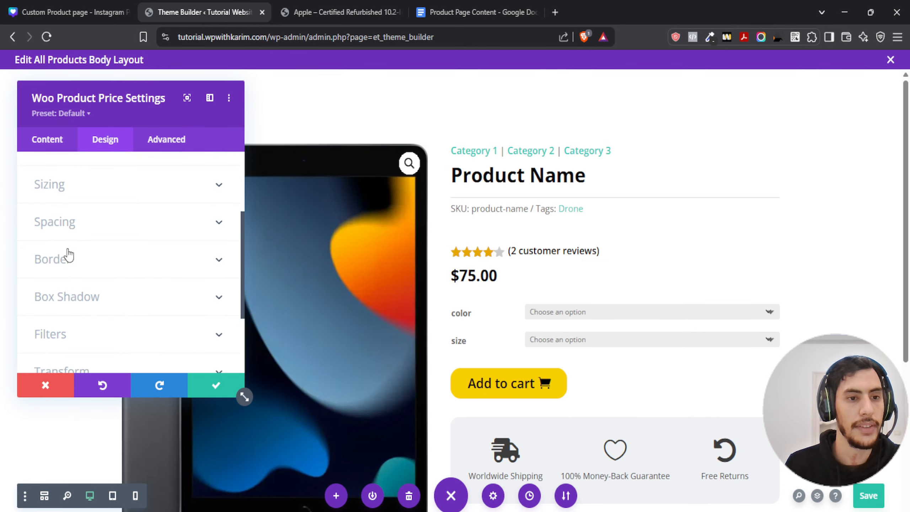
click(68, 229)
click(51, 281)
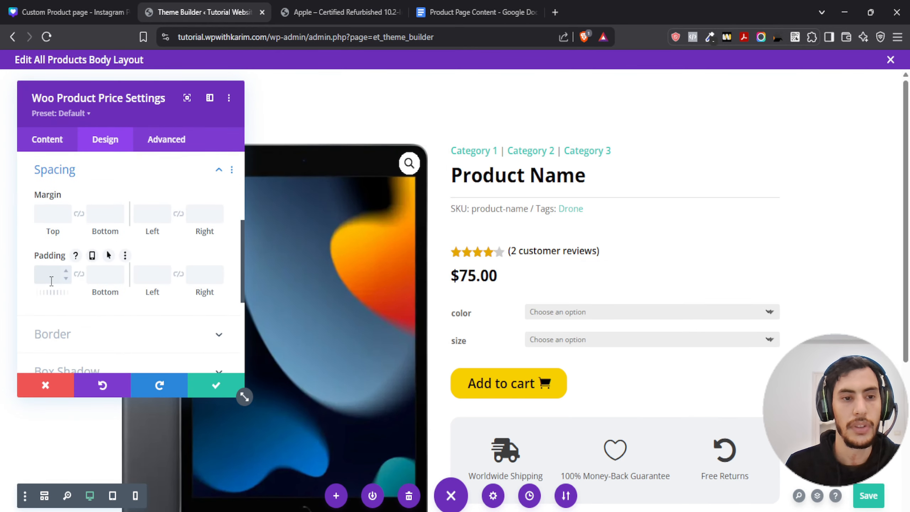
click(78, 275)
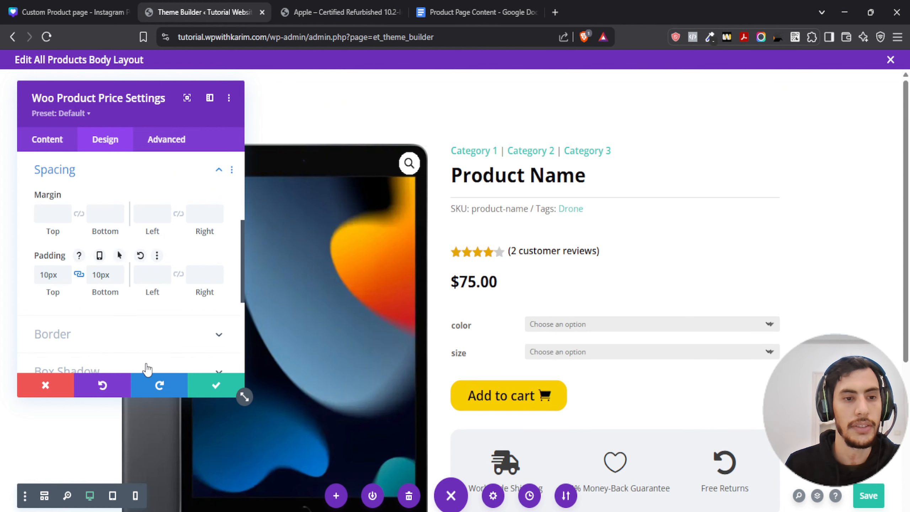
click(215, 385)
Step: Give the Woo Product Add To Cart module linked top and bottom padding of 10px and save the module
click(332, 7)
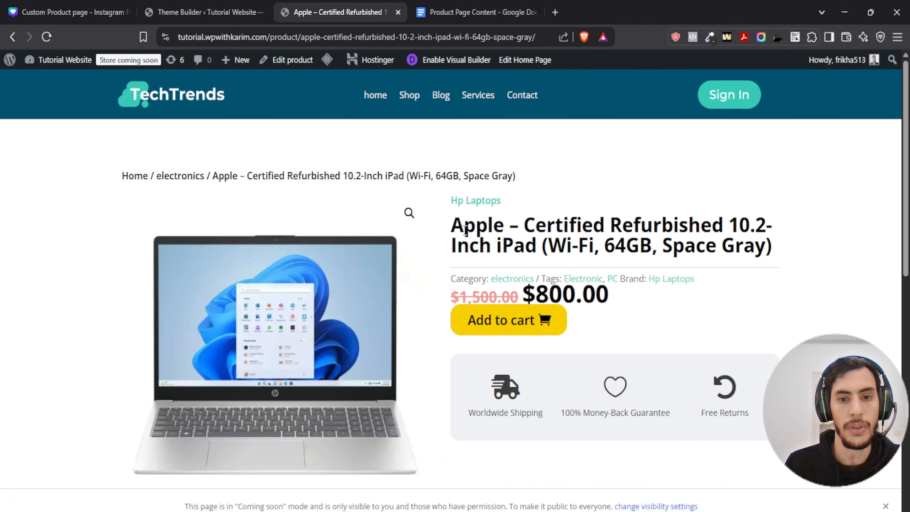
click(175, 12)
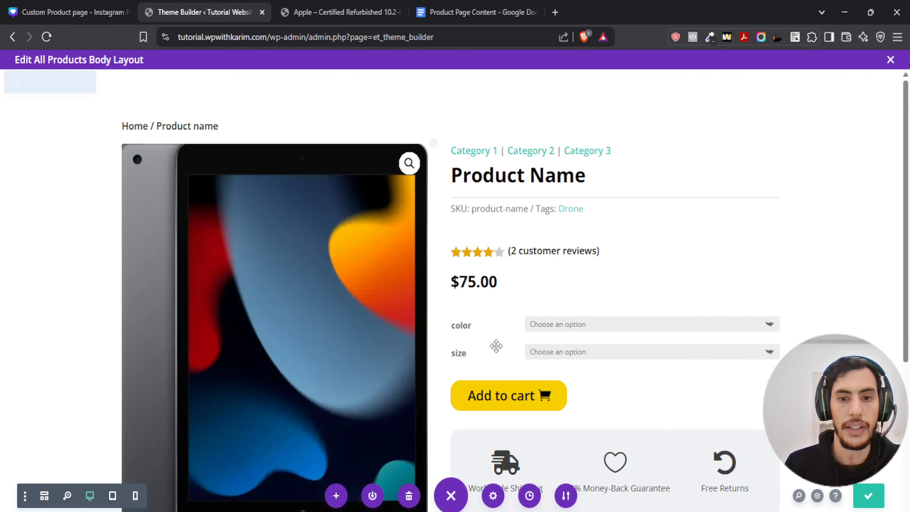
click(595, 347)
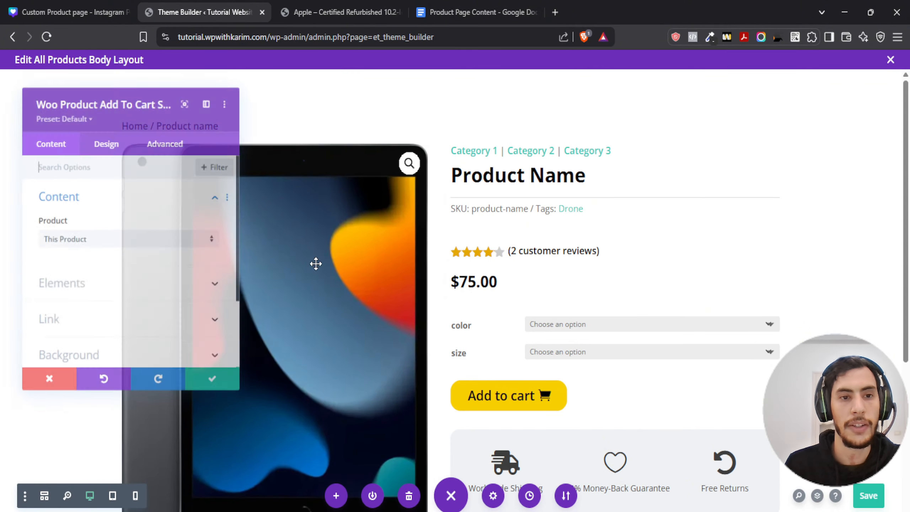
click(105, 139)
scroll(72, 246, down, 3)
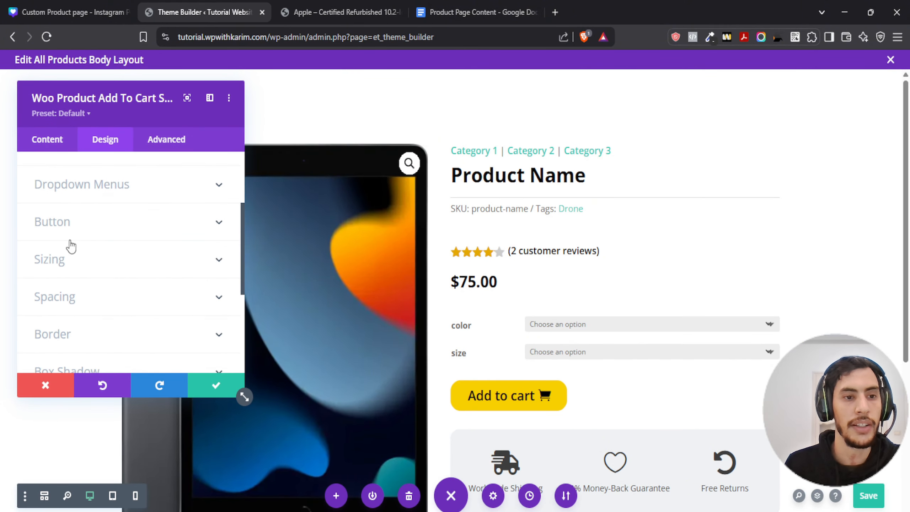
click(78, 286)
click(61, 275)
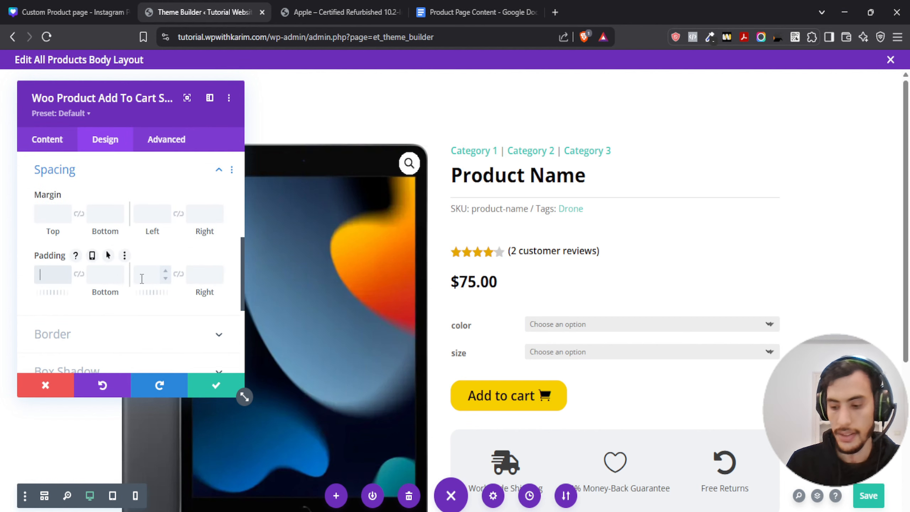
text(10)
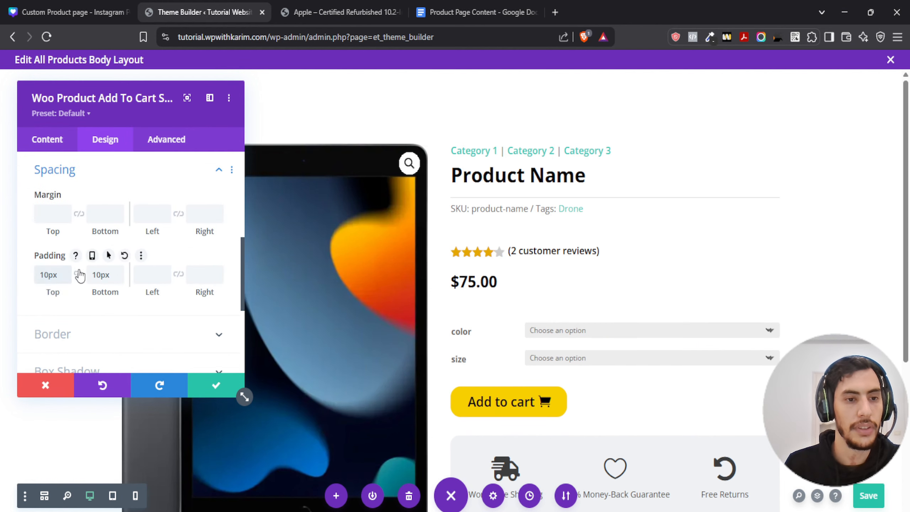
click(216, 385)
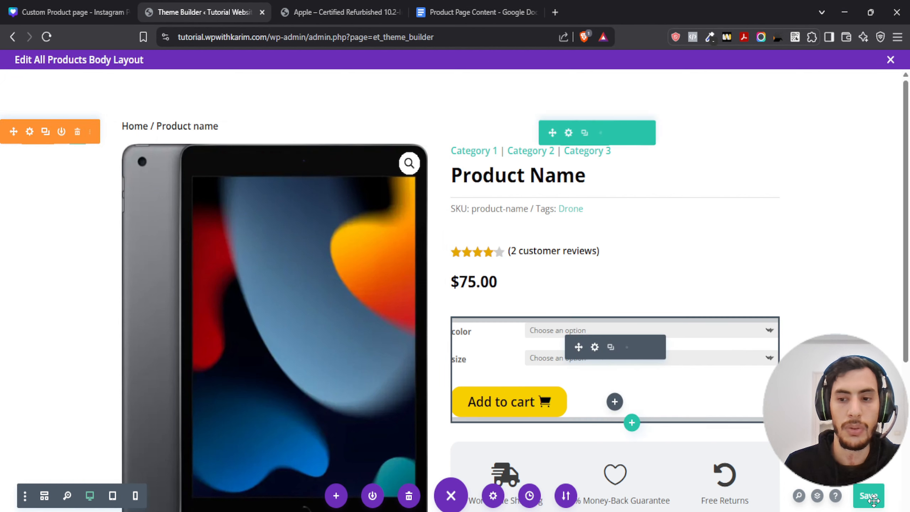
Step: Save the body layout, refresh the live iPad product page, and check the spacing around the price and cart button
click(864, 496)
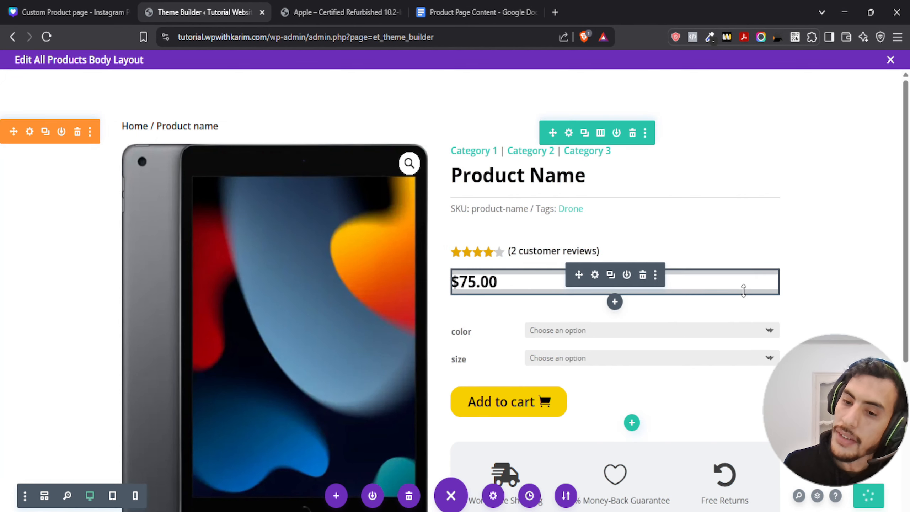
click(354, 5)
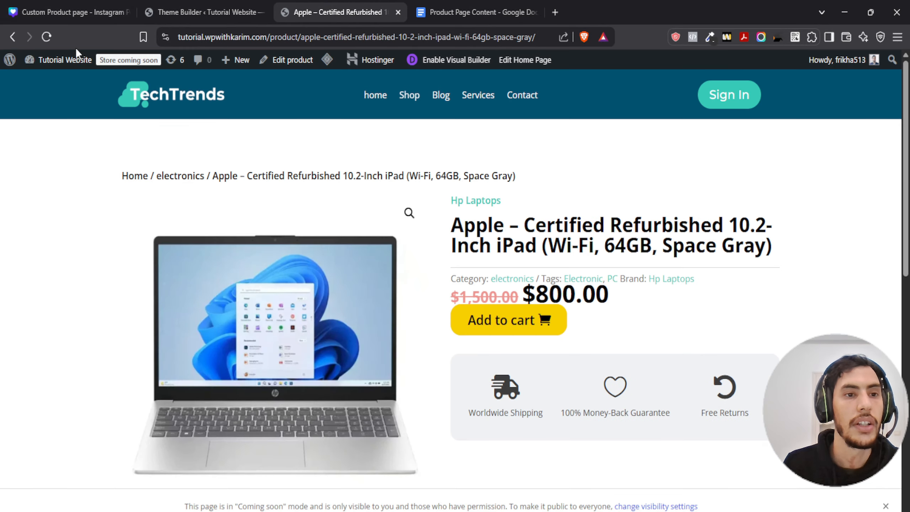
click(47, 37)
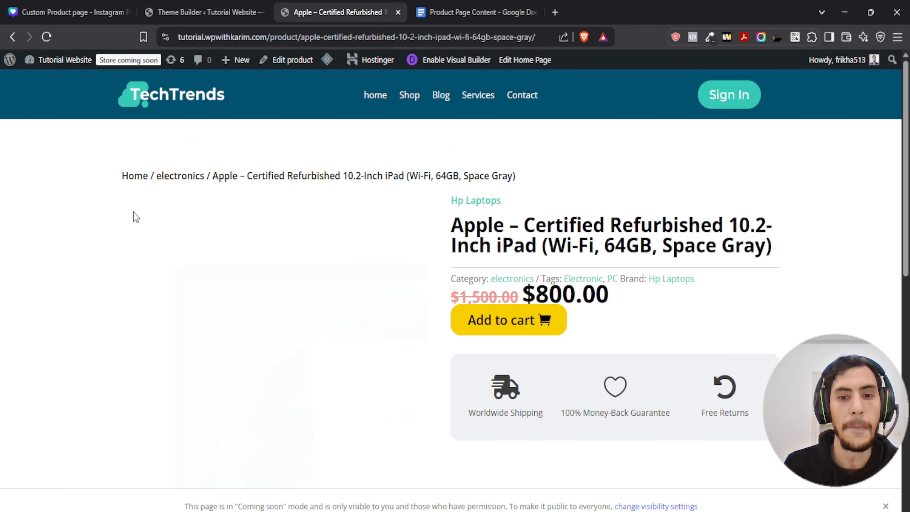
mouse_move(325, 66)
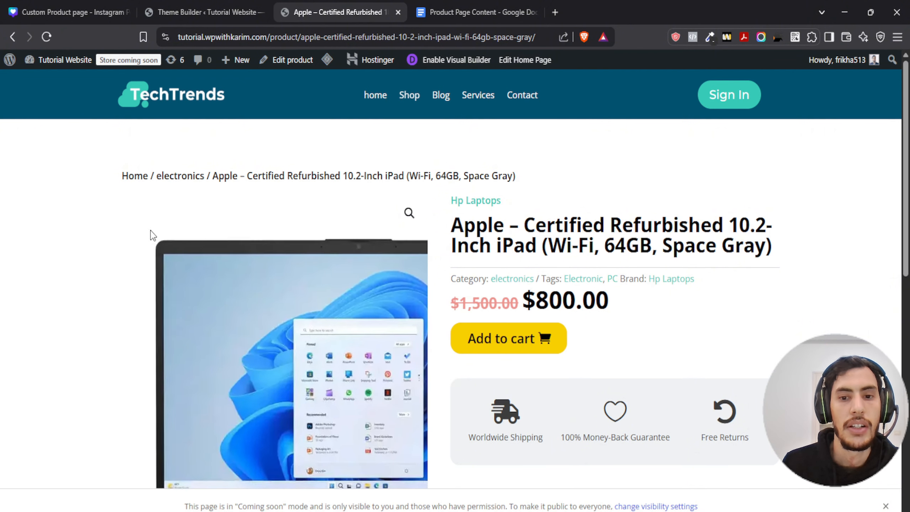
scroll(406, 259, down, 2)
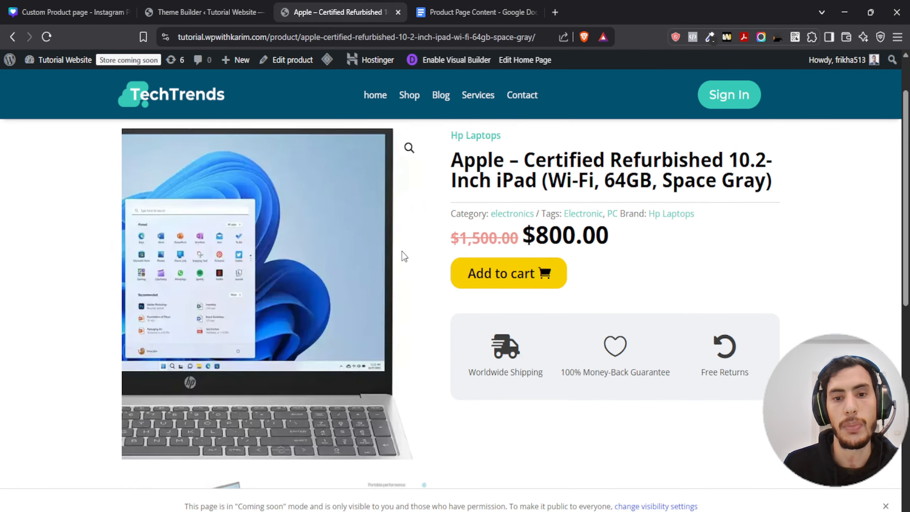
scroll(402, 253, down, 2)
scroll(412, 266, up, 4)
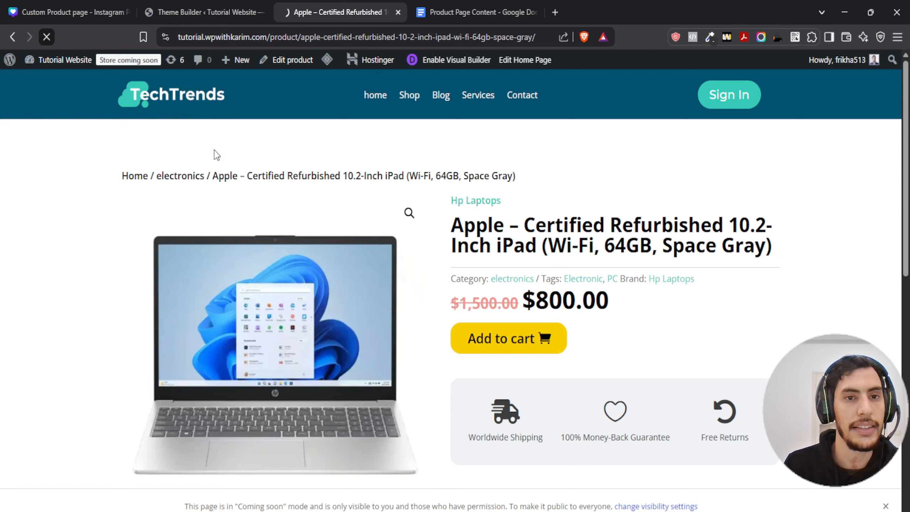
Step: Compare the body layout with the live product page, examining the area from the product title down to the gallery thumbnails
click(211, 12)
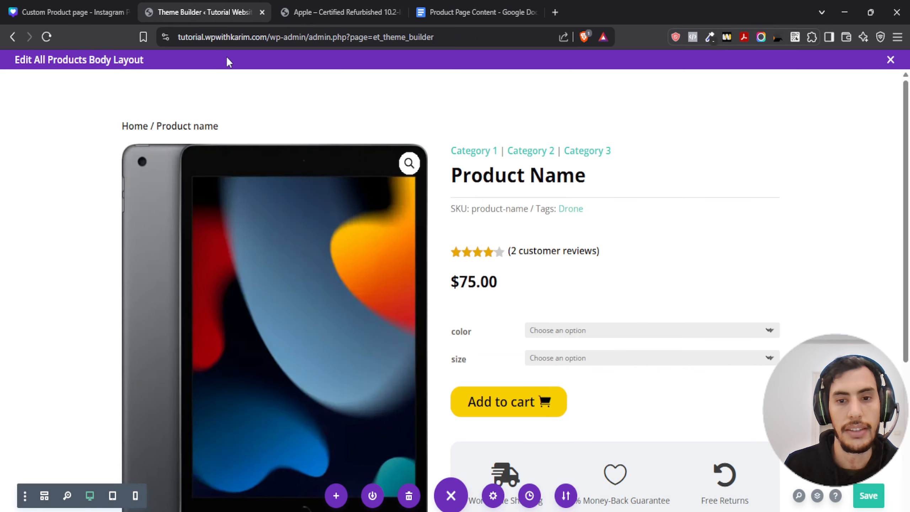
click(305, 5)
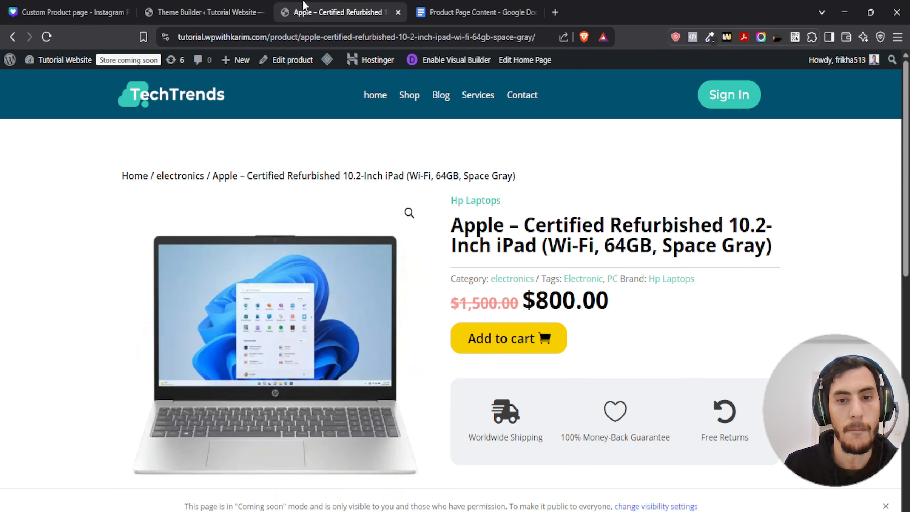
scroll(456, 284, down, 6)
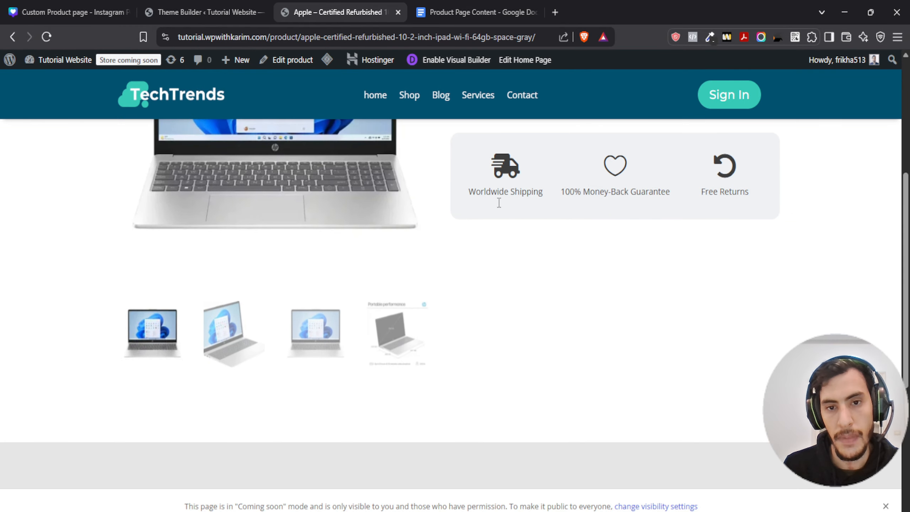
scroll(500, 203, up, 3)
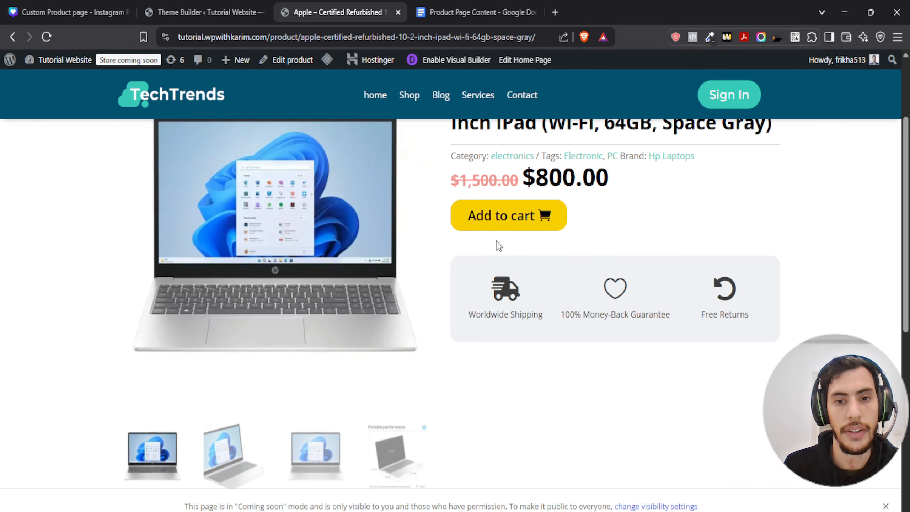
scroll(488, 246, up, 3)
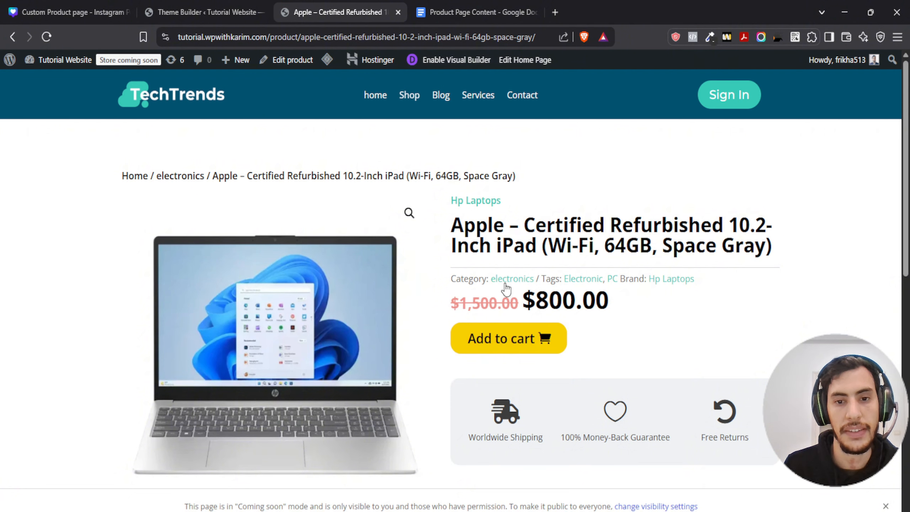
Step: Increase the Woo Product Price module's linked top and bottom padding to 30px and save the module
click(181, 5)
mouse_move(549, 276)
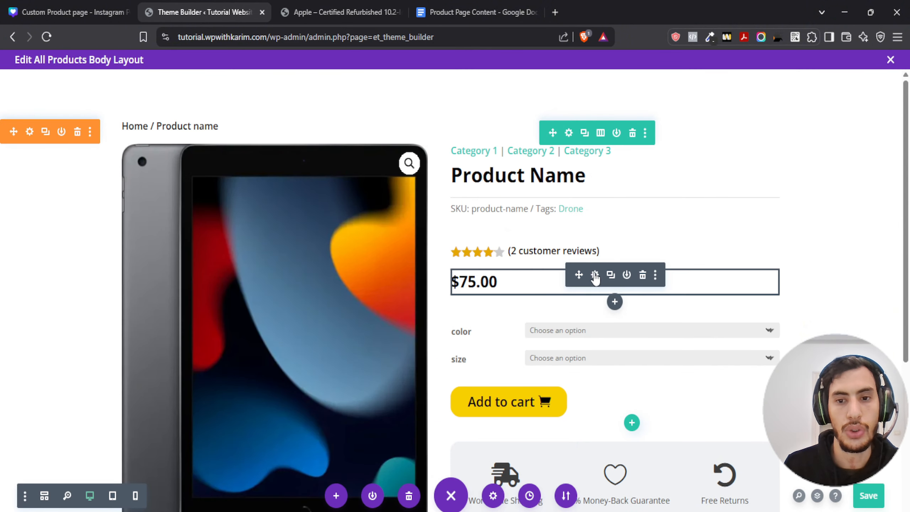
click(107, 139)
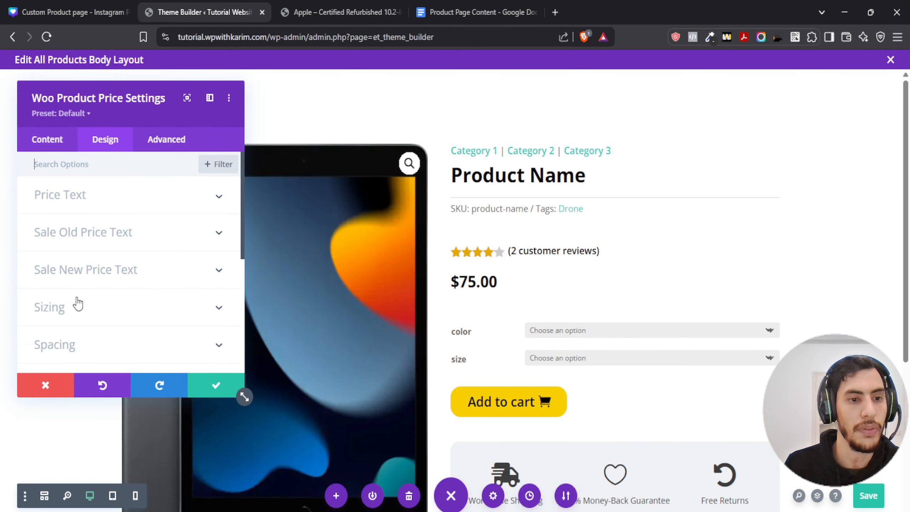
click(63, 346)
double_click(39, 275)
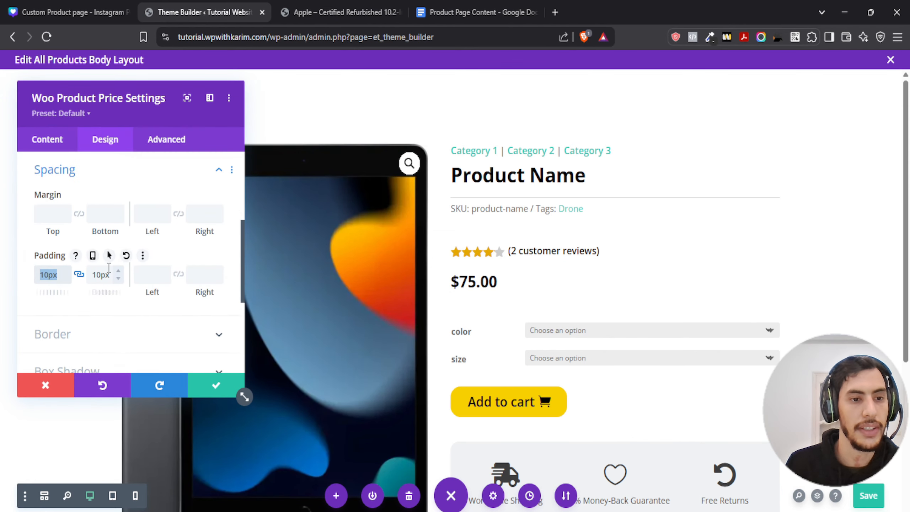
text(30px)
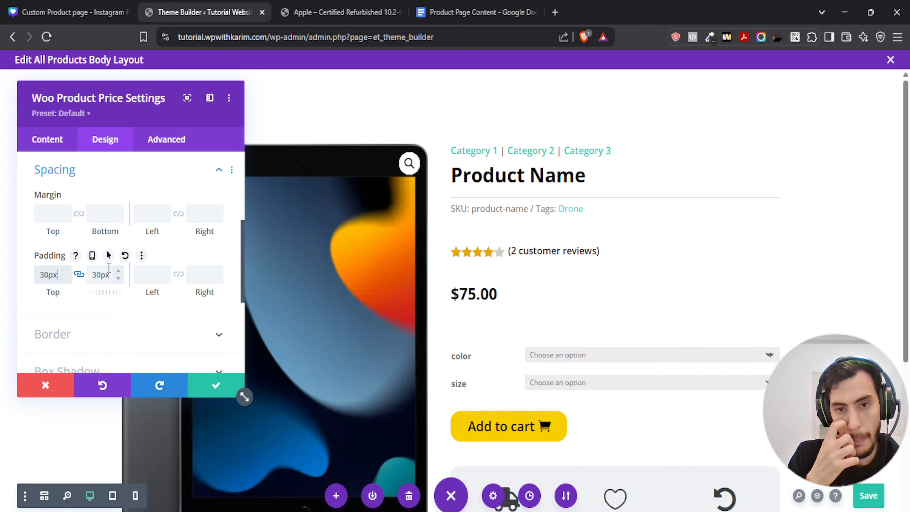
click(213, 388)
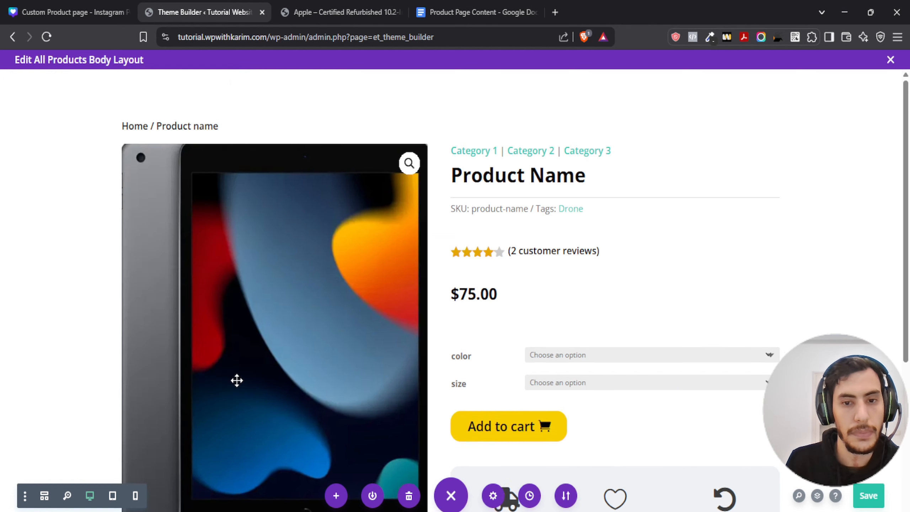
Step: Save the body layout, reload the live iPad product page, and review the price spacing and the content down to the gallery thumbnails
click(865, 496)
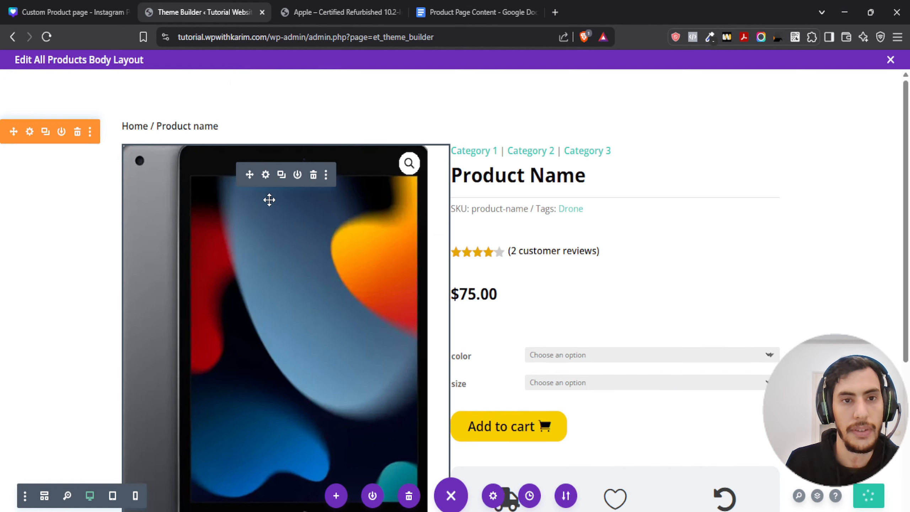
click(300, 5)
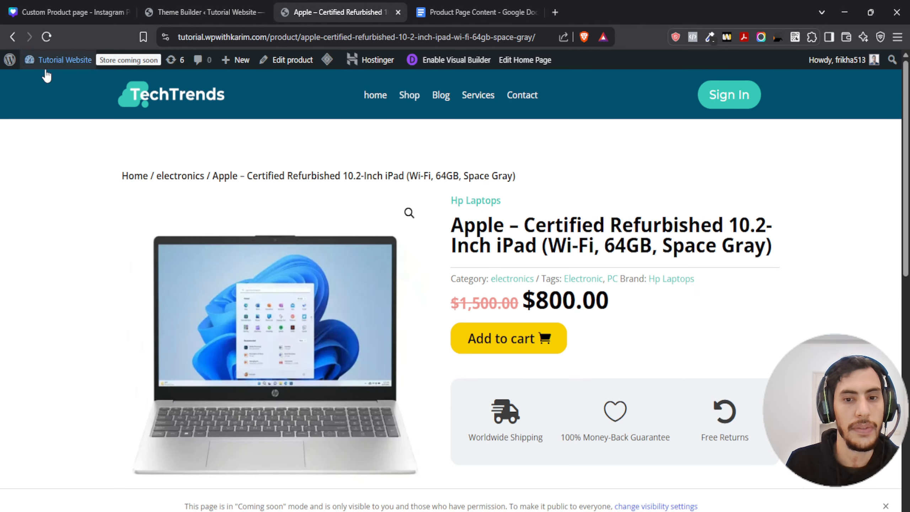
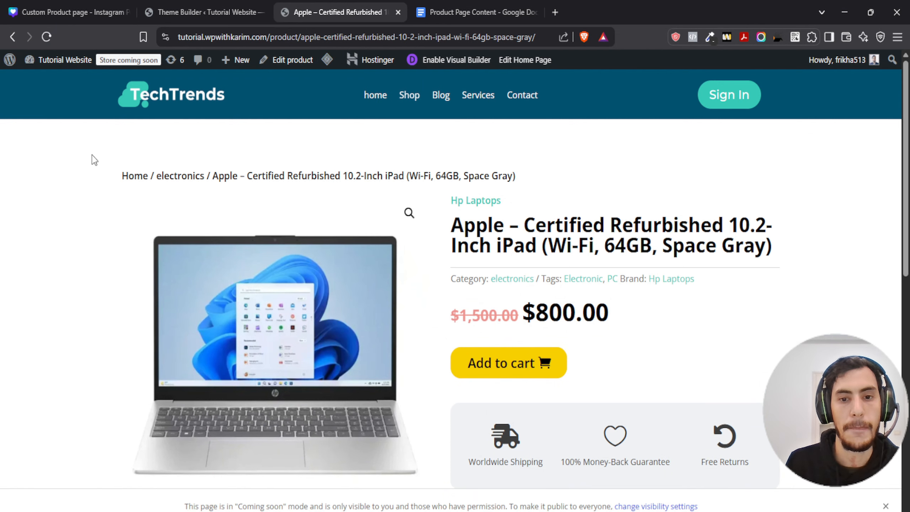
scroll(636, 226, down, 3)
scroll(727, 219, up, 3)
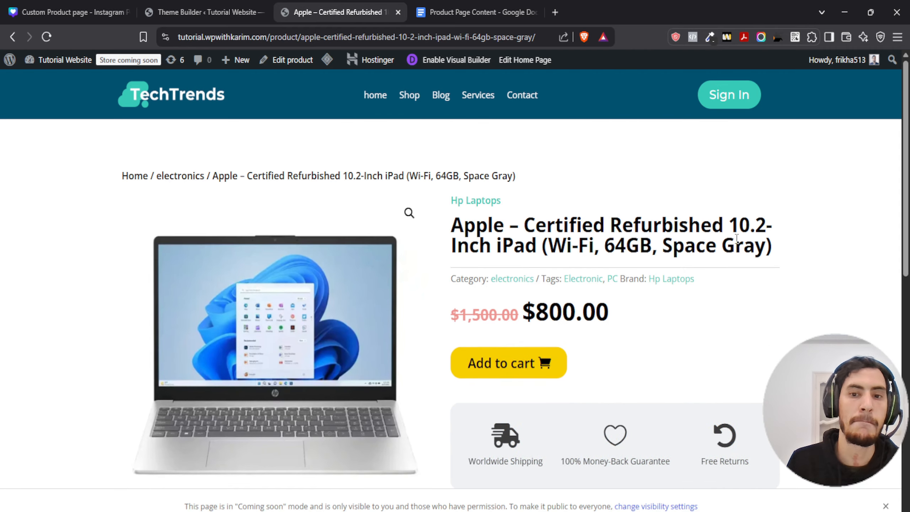
scroll(734, 230, down, 3)
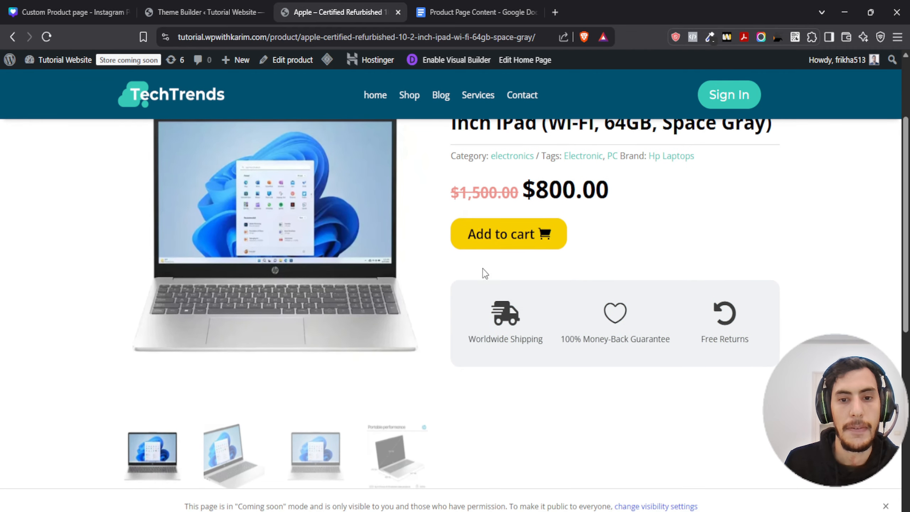
scroll(481, 294, down, 3)
scroll(473, 280, up, 1)
scroll(469, 294, up, 2)
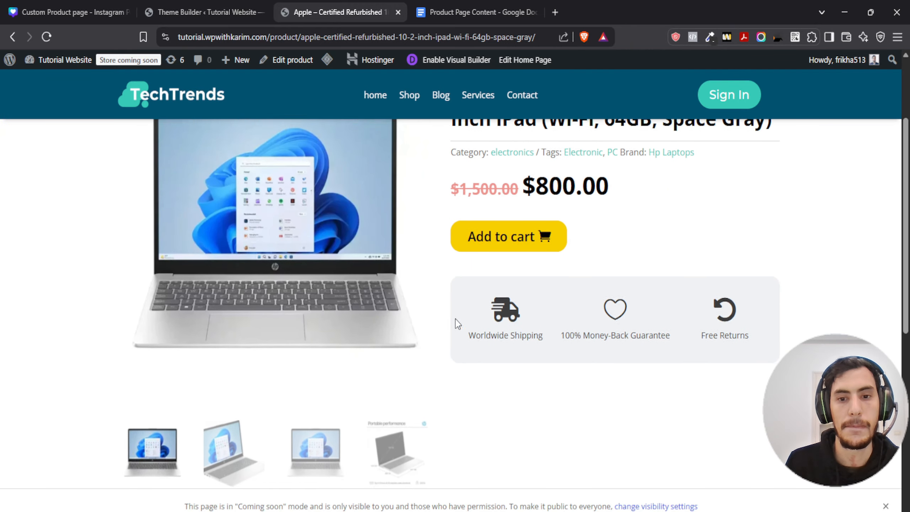
scroll(460, 308, down, 3)
scroll(459, 294, up, 2)
scroll(455, 284, up, 5)
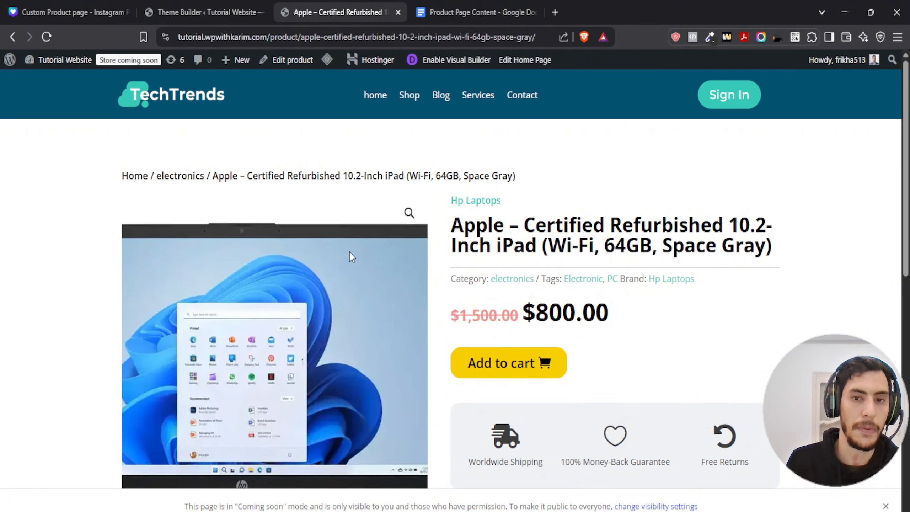
scroll(349, 251, down, 2)
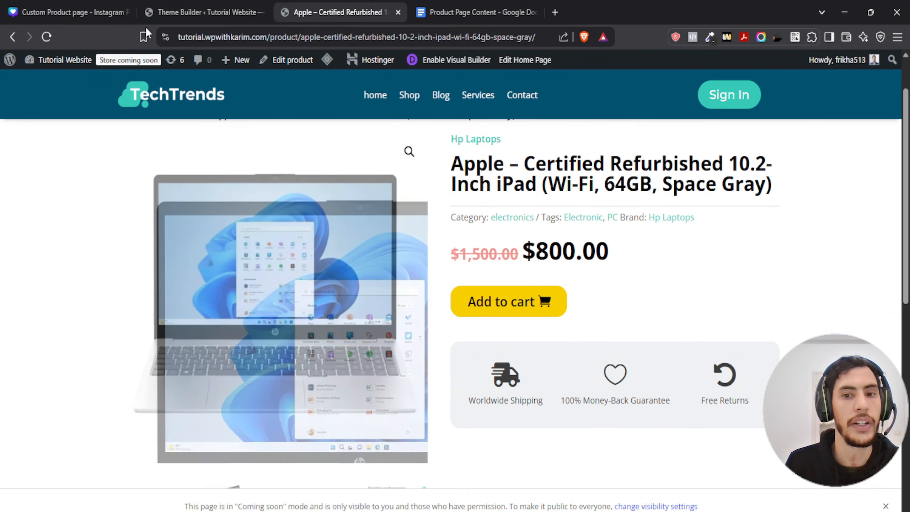
Step: Consult the product page structure draft on page 4 of the Canva design for the elements that follow the three icons
click(189, 11)
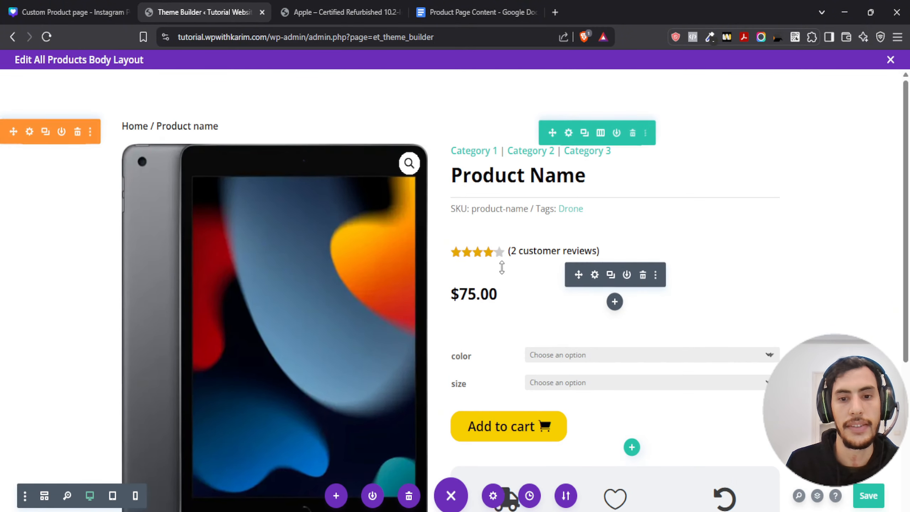
scroll(502, 264, down, 3)
click(67, 11)
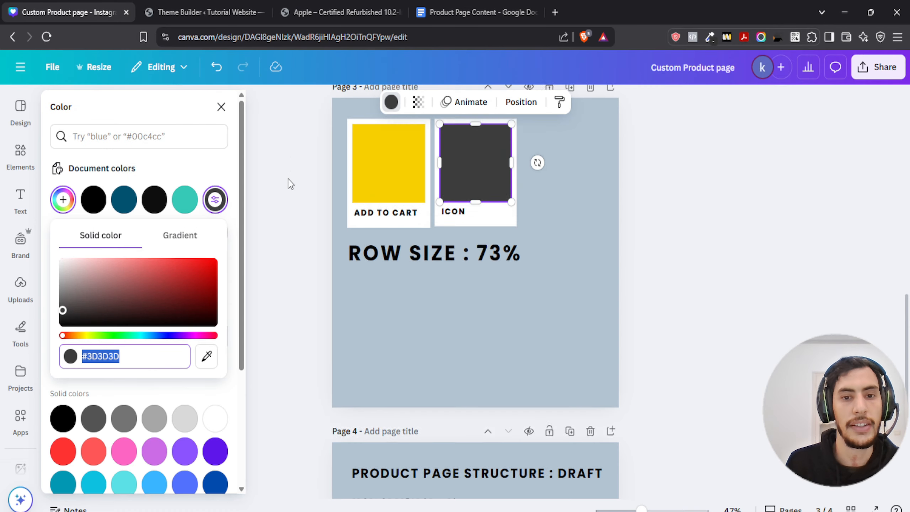
scroll(288, 179, down, 5)
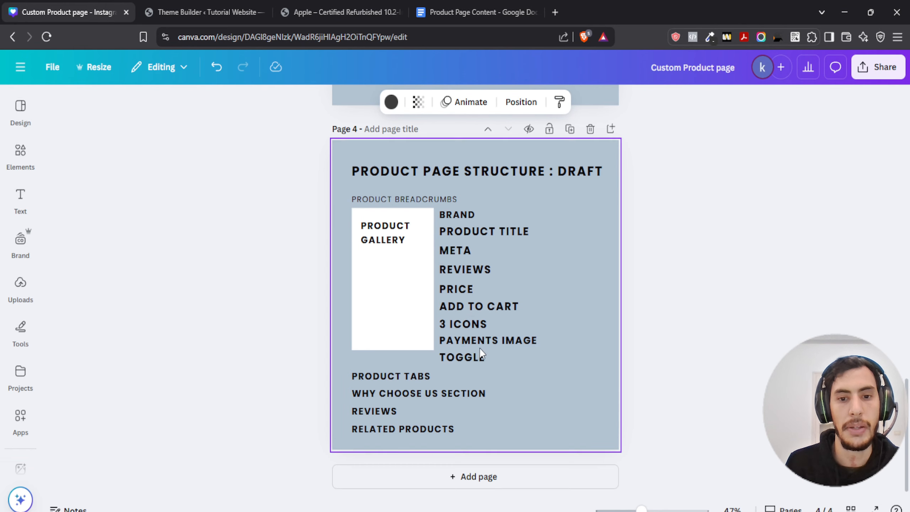
click(221, 5)
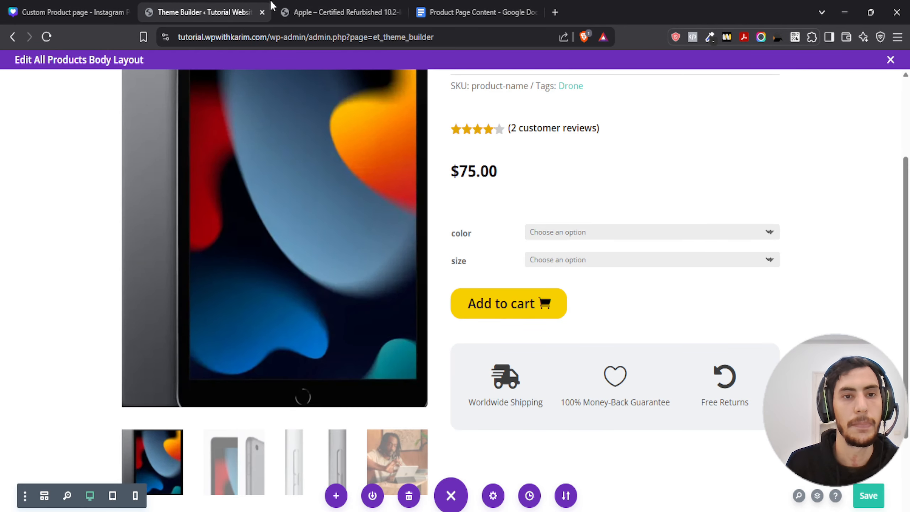
Step: Add a one-column row below the three-icon row and insert an Image module with the payment methods image from the media library
scroll(529, 385, down, 2)
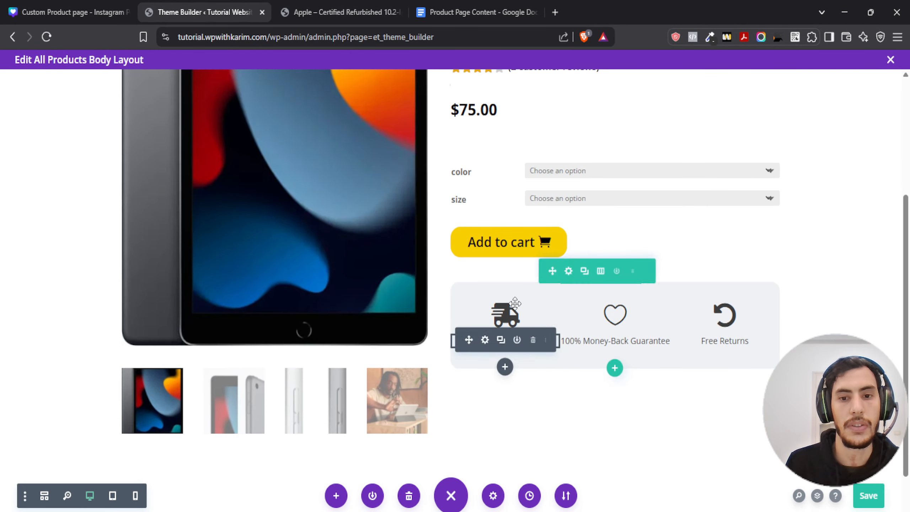
click(614, 370)
click(553, 331)
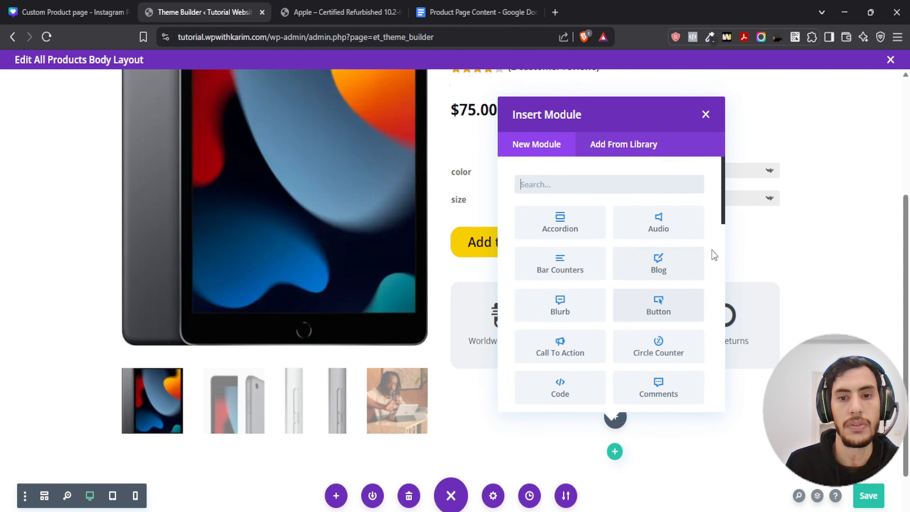
text(imagbe)
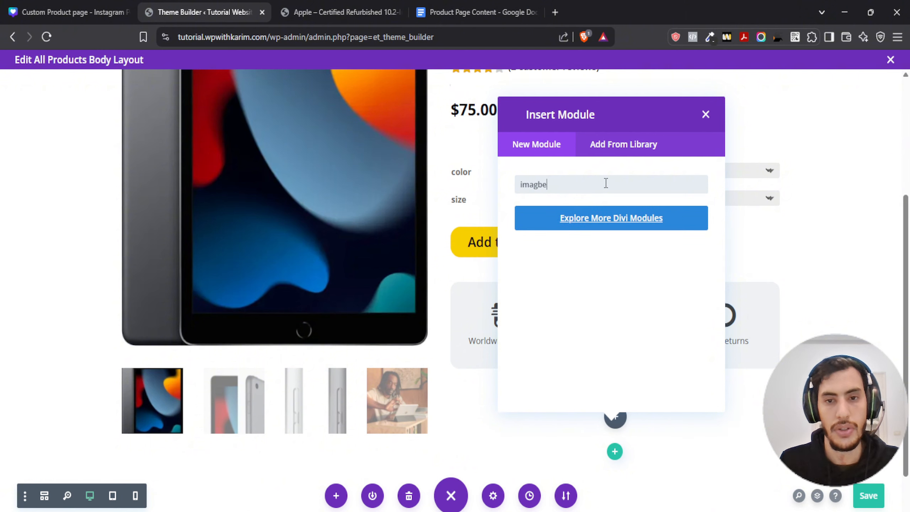
key(BackSpace)
text(e)
click(561, 222)
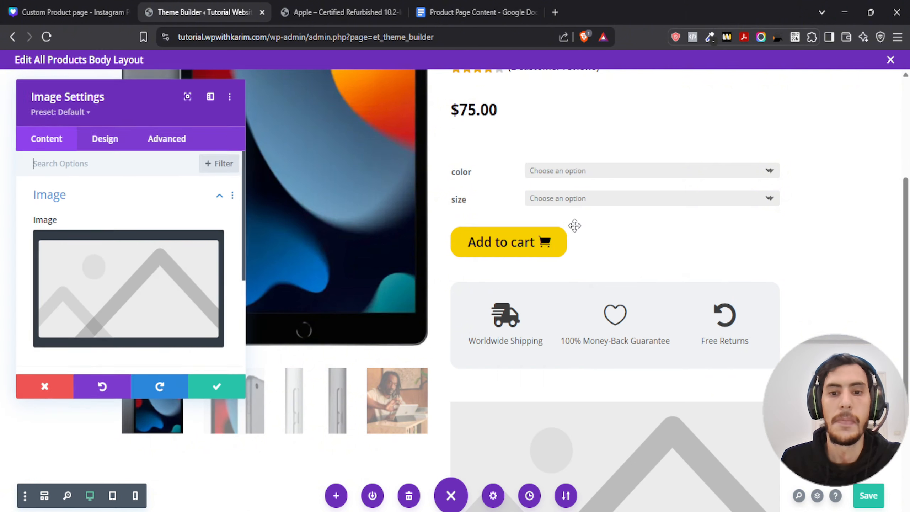
click(138, 277)
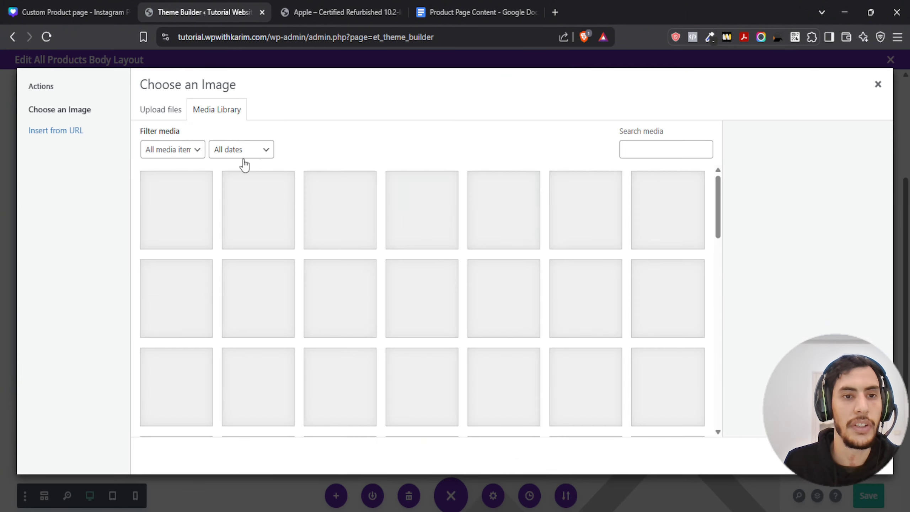
click(170, 228)
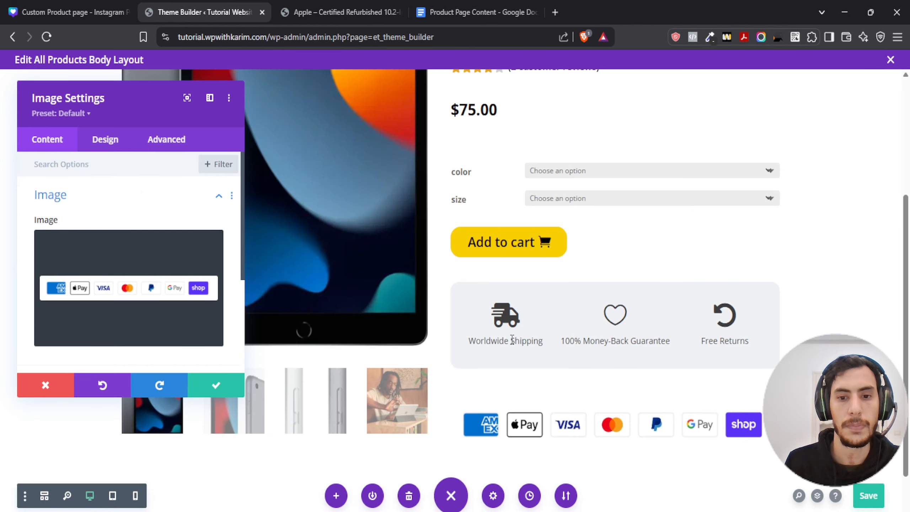
Step: Center the payment methods image, set its width to 70%, and save the module
click(104, 141)
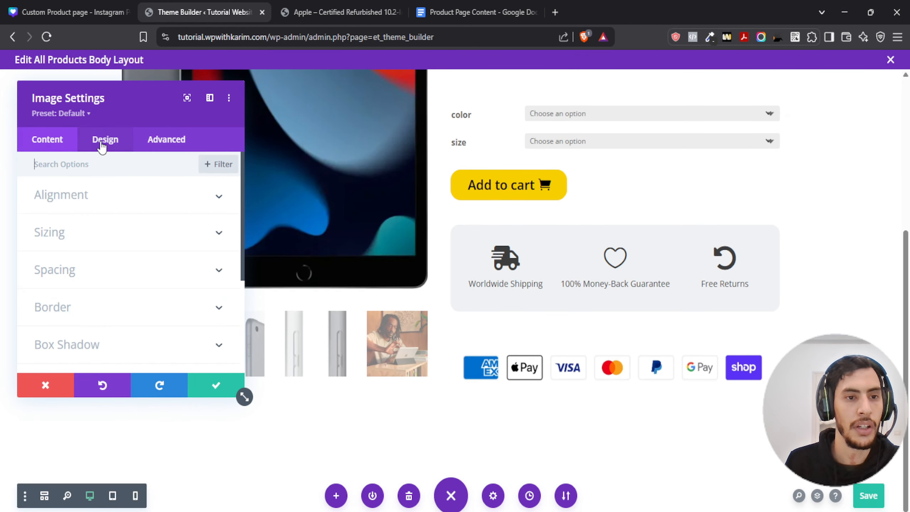
click(92, 204)
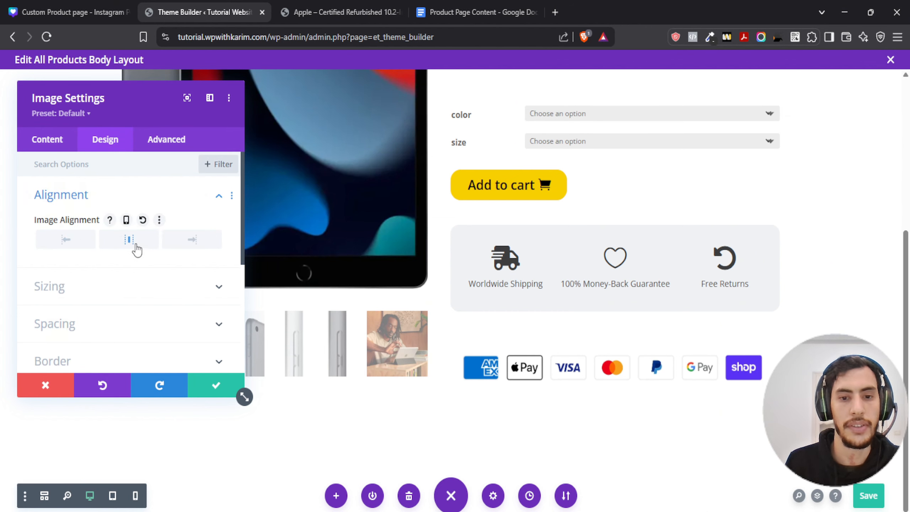
scroll(61, 286, down, 2)
click(79, 227)
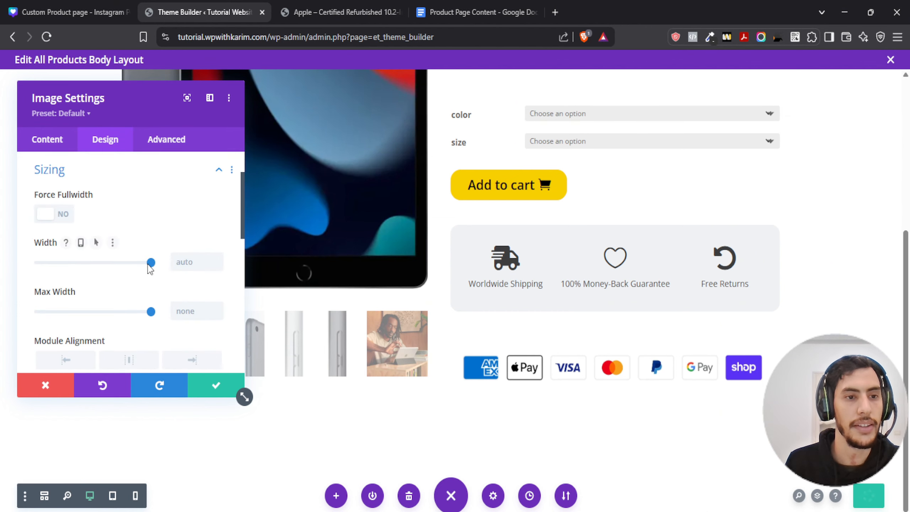
drag(150, 262, 119, 267)
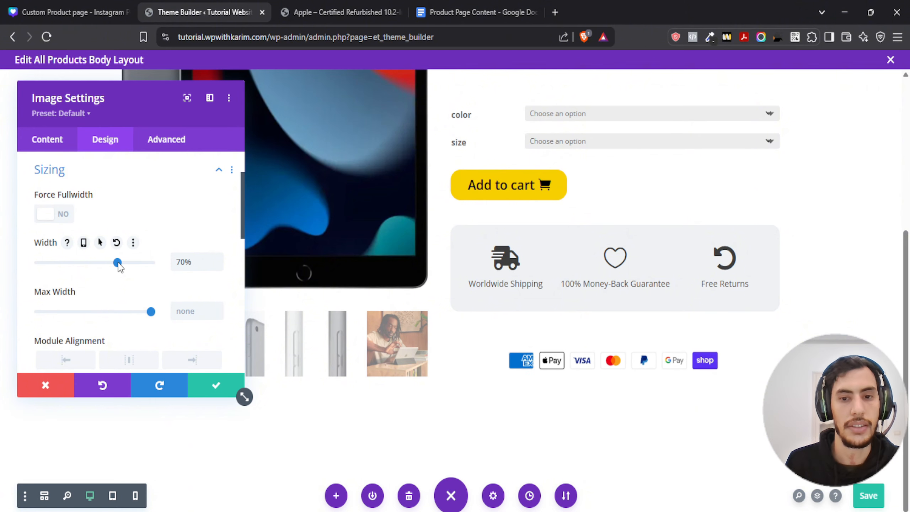
click(214, 388)
Step: Save the body layout, refresh the live product page, and check the payment methods image below the icon row
drag(589, 331, 508, 218)
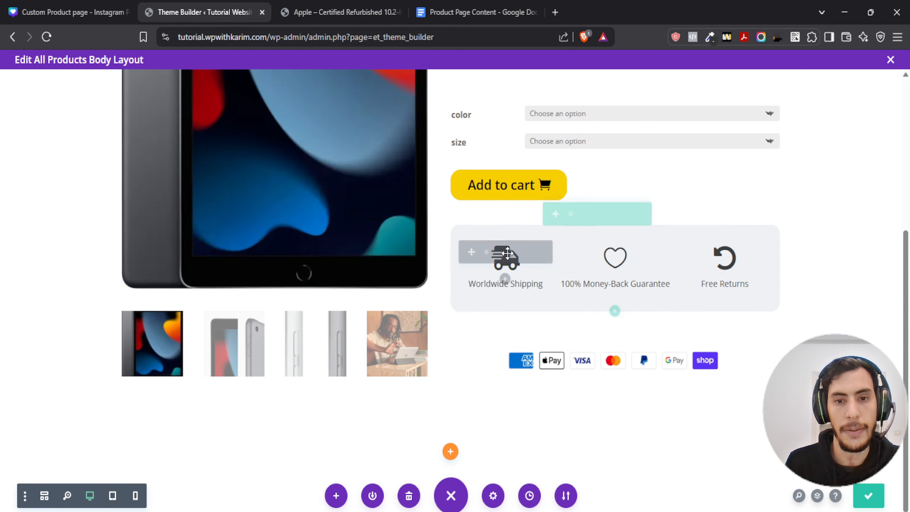
click(283, 12)
click(46, 37)
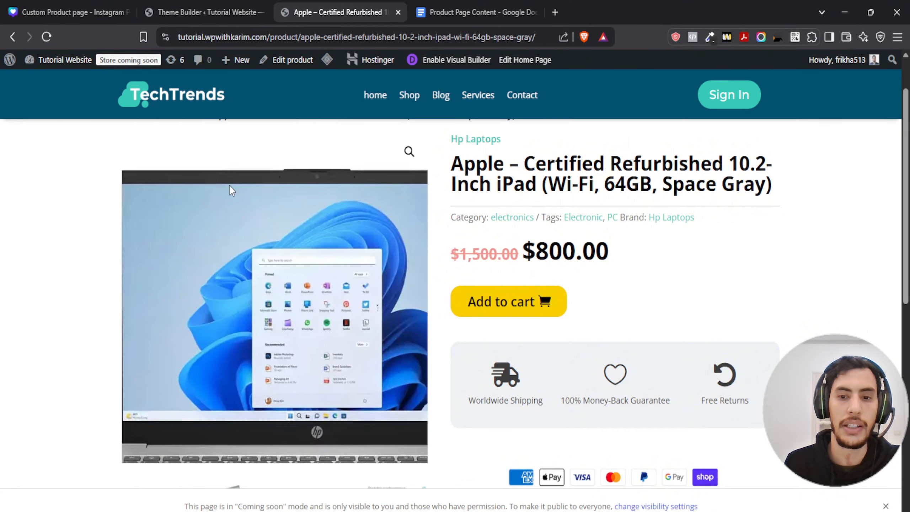
scroll(215, 194, down, 7)
scroll(214, 195, up, 6)
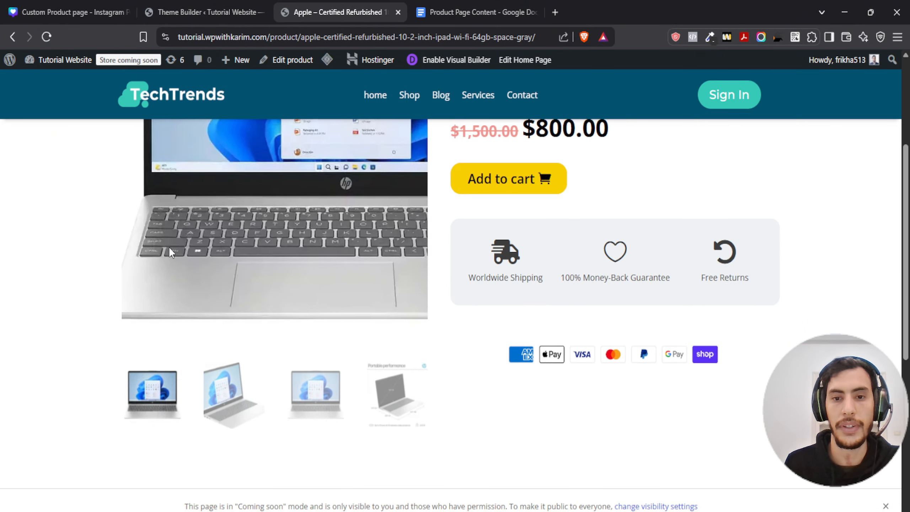
scroll(181, 231, down, 2)
scroll(181, 236, down, 2)
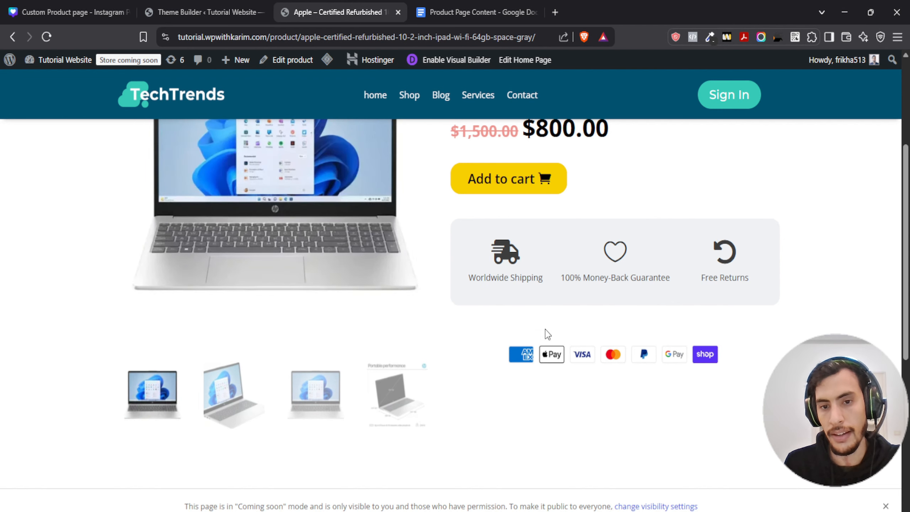
Step: Return to the Theme Builder and set the payment image row's top margin to 0px
click(207, 11)
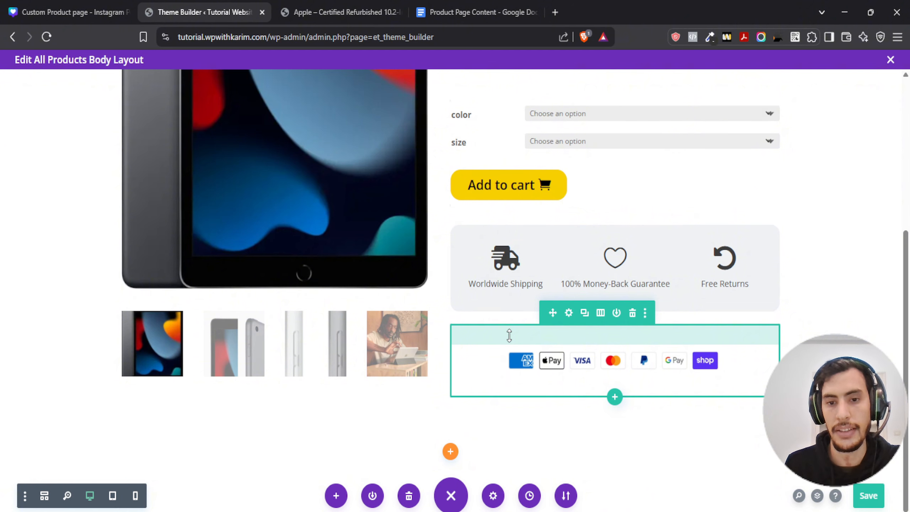
click(569, 313)
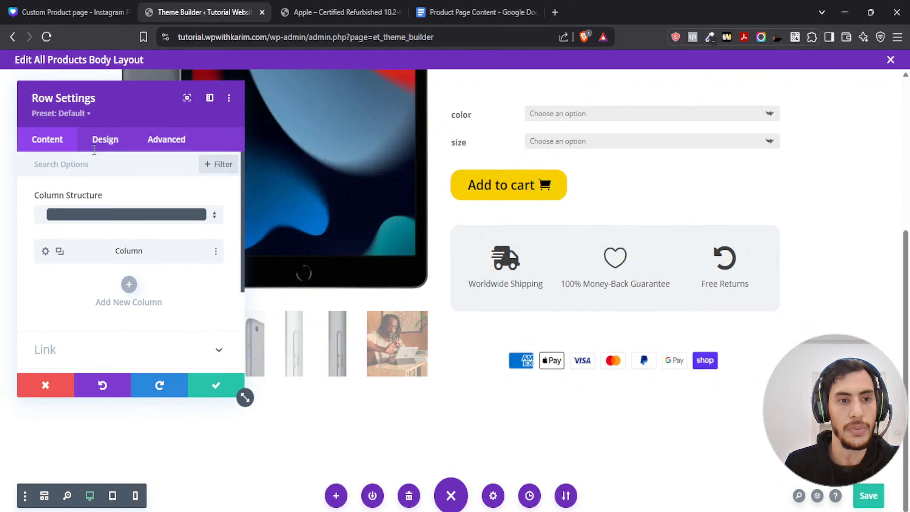
click(105, 139)
click(66, 233)
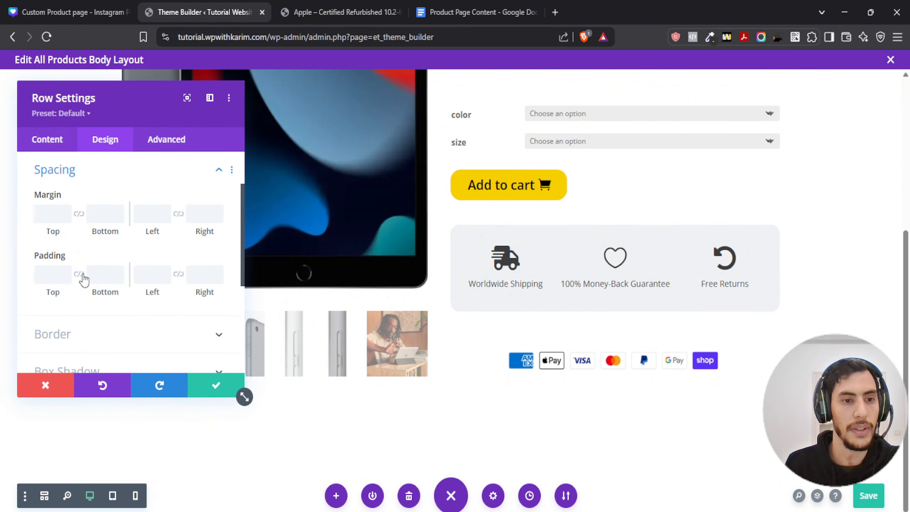
click(52, 214)
text(0px)
click(214, 316)
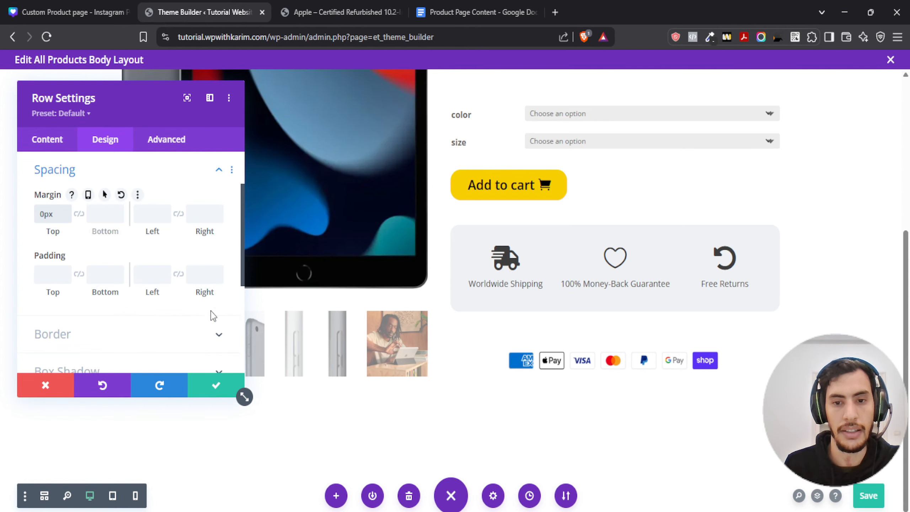
Step: Try 0px as the payment image row's top padding, settle on 10px, and save the row and body layout
click(50, 274)
text(0px)
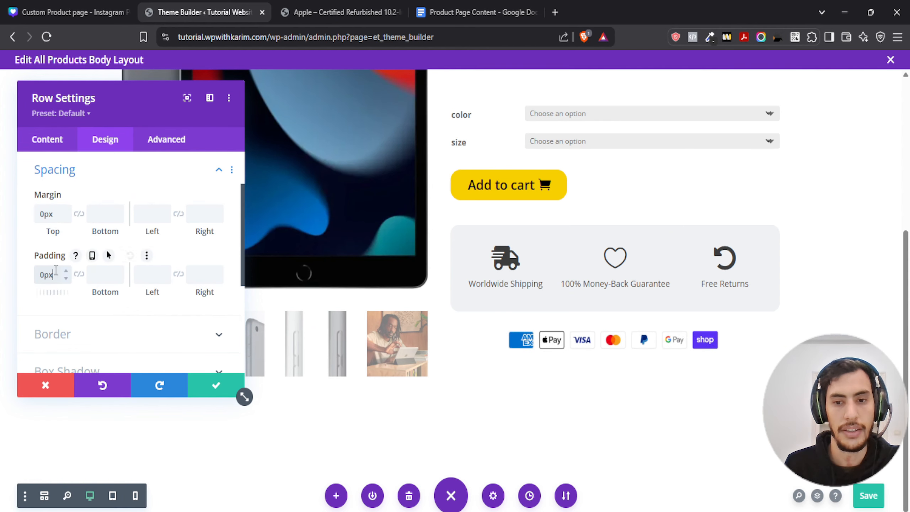
click(137, 350)
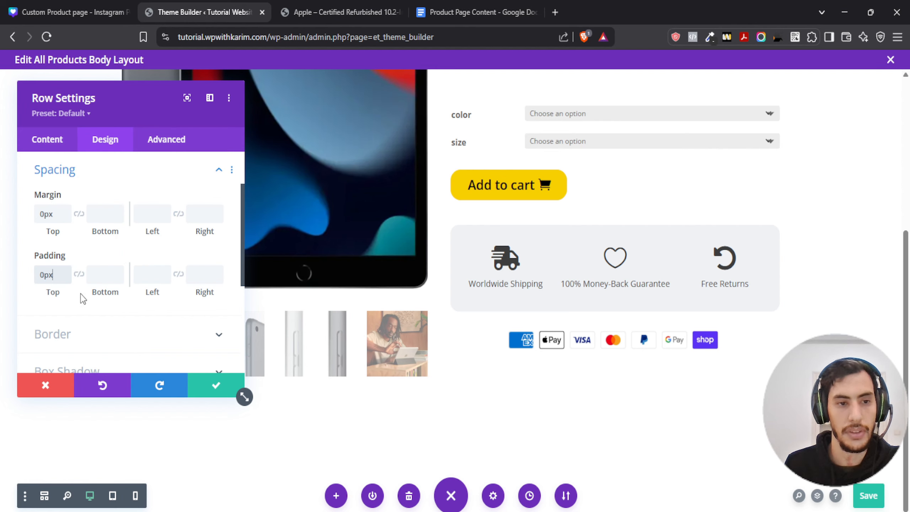
drag(54, 275, 39, 273)
text(10)
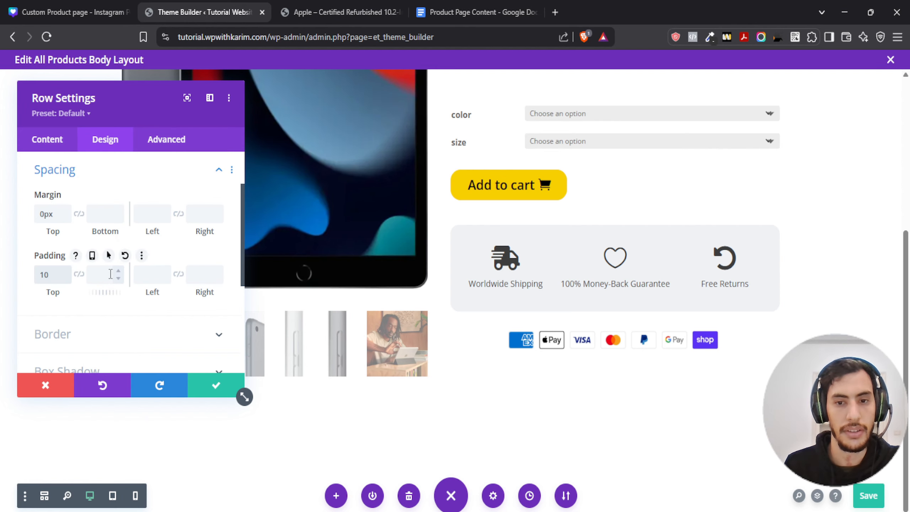
text(px)
click(214, 384)
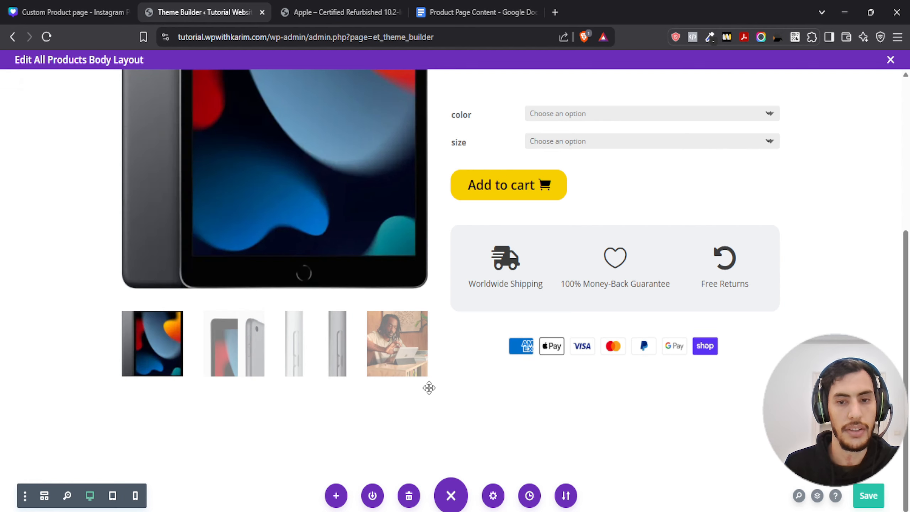
click(867, 498)
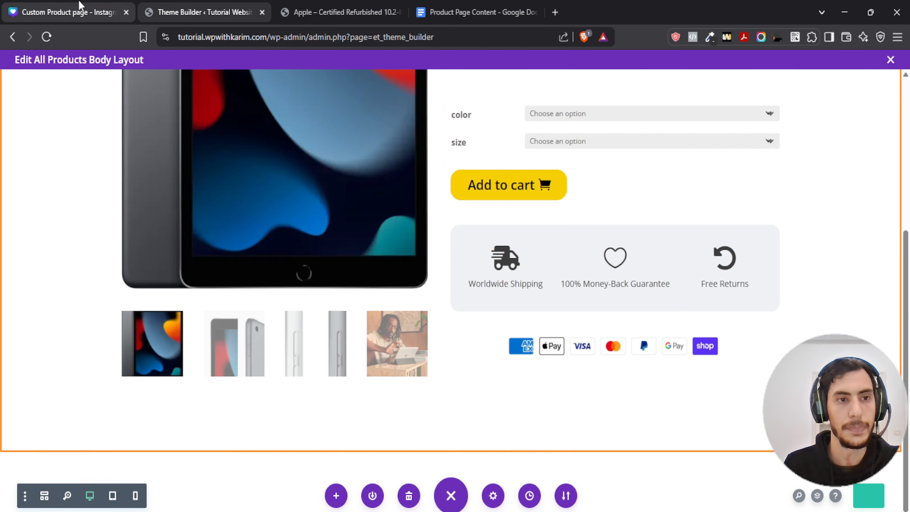
Step: Check the Canva structure draft for the element after the payments image and insert a Toggle module below that image
click(75, 11)
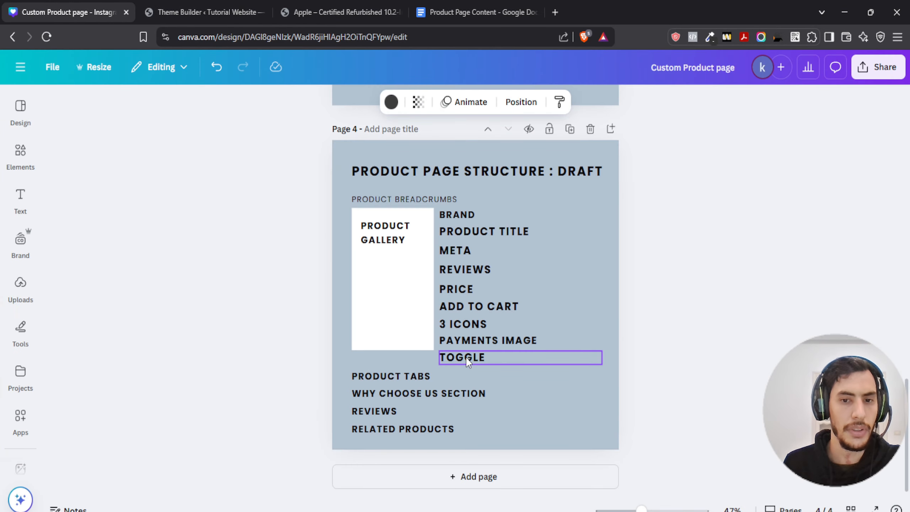
click(204, 13)
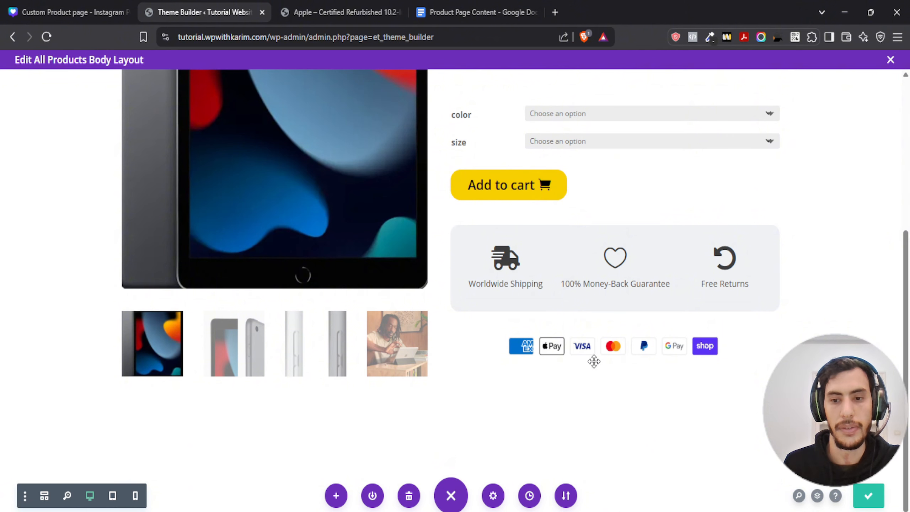
mouse_move(574, 350)
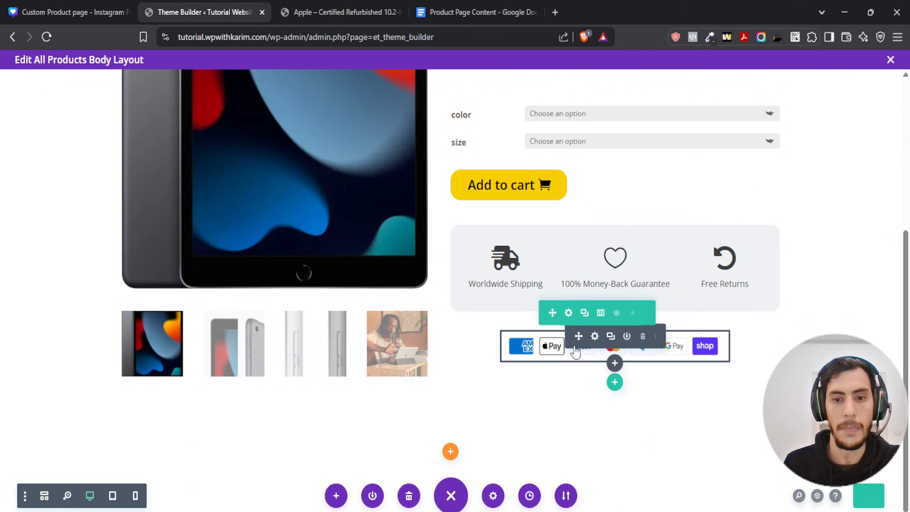
click(614, 364)
text(toggle)
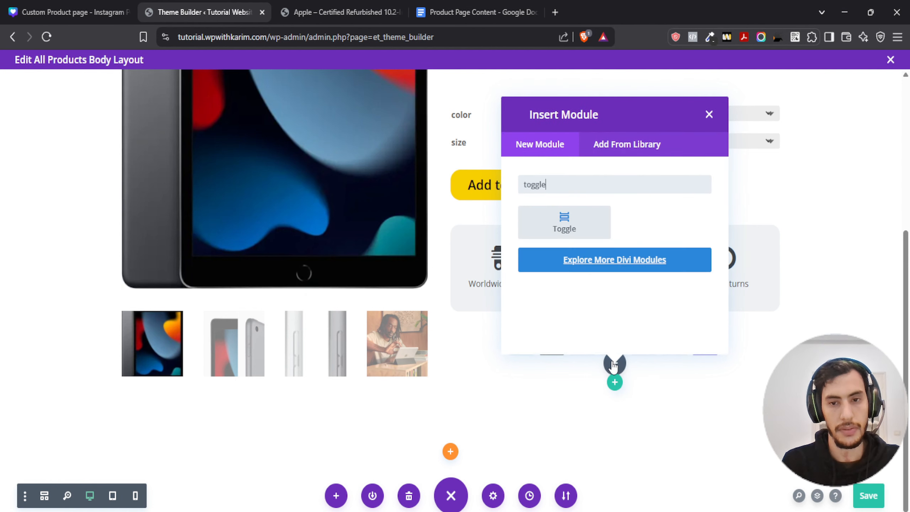
click(553, 218)
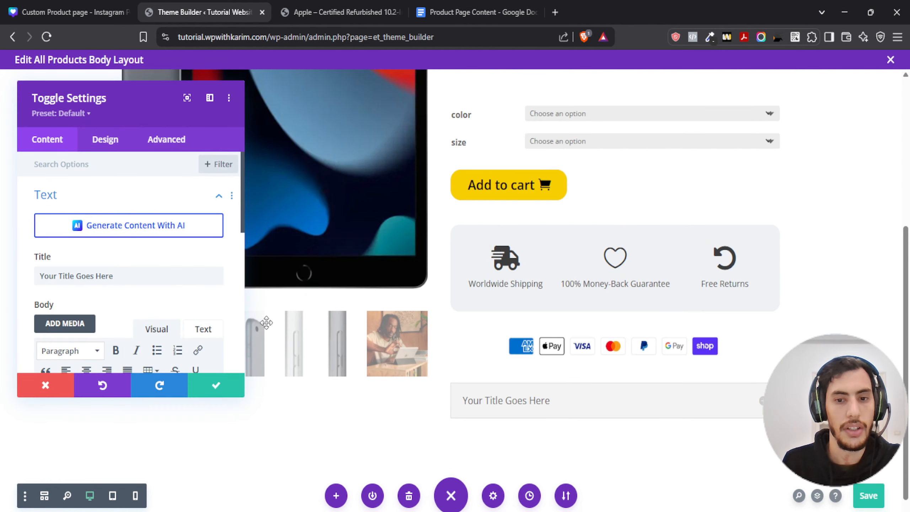
Step: Copy the "Shipping Information" heading from the Product Page Content document in Google Docs and paste it as the toggle's title
click(476, 12)
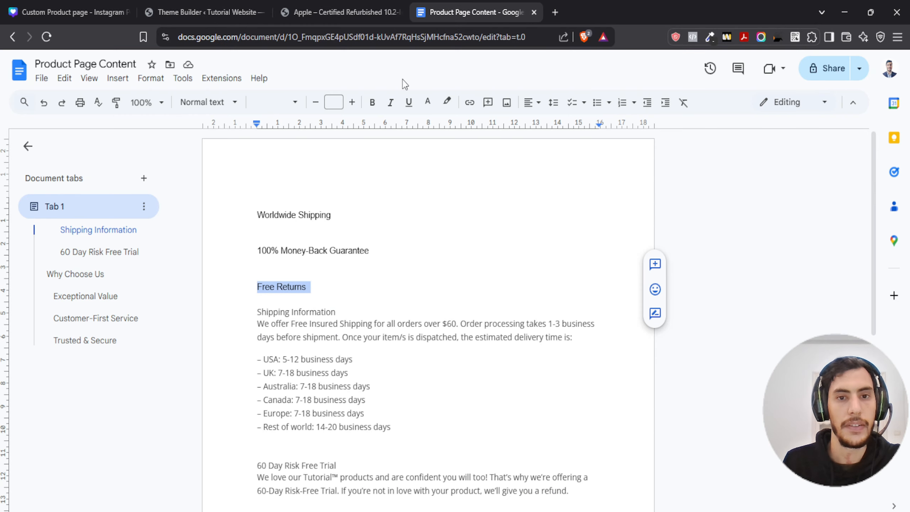
scroll(335, 238, down, 3)
click(257, 189)
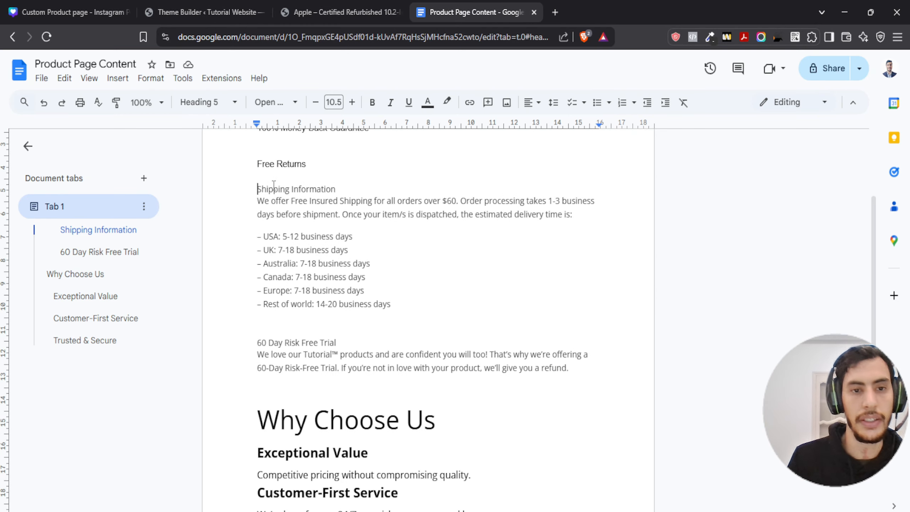
scroll(274, 185, up, 2)
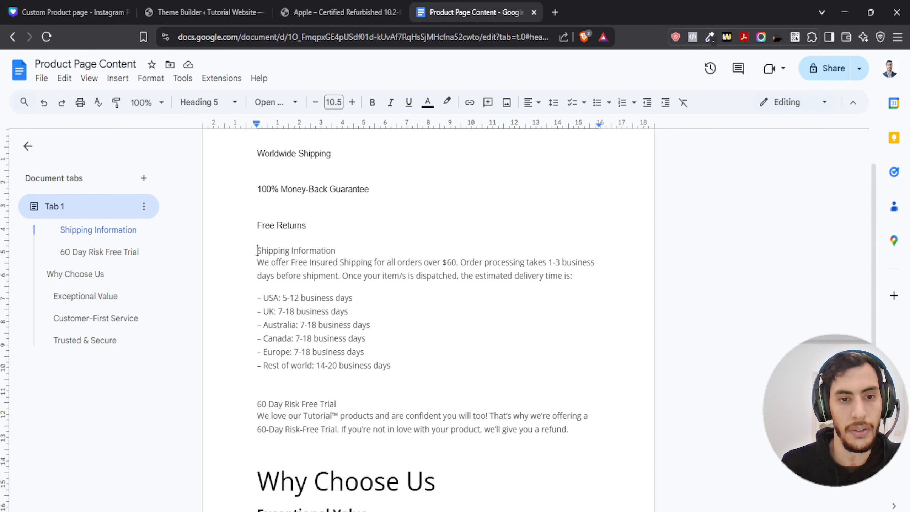
drag(257, 250, 362, 251)
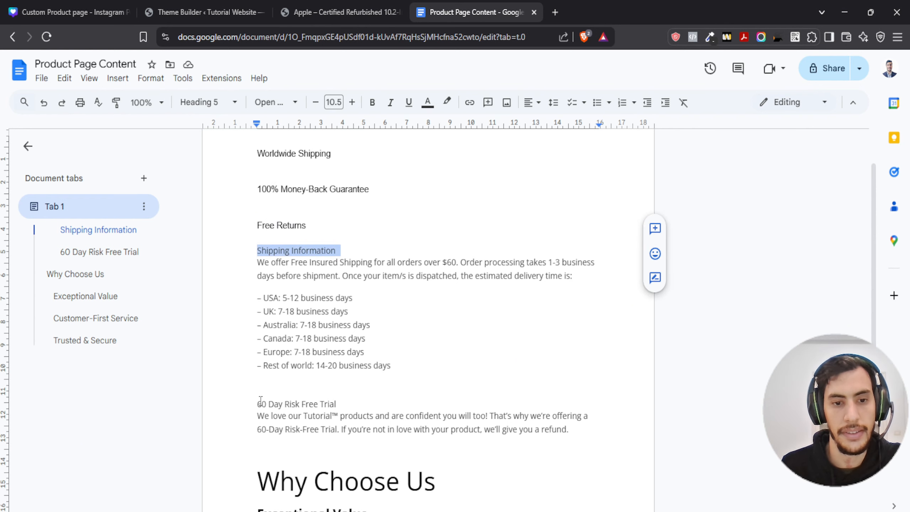
drag(258, 404, 364, 407)
drag(258, 251, 340, 250)
key(ctrl+c)
click(198, 12)
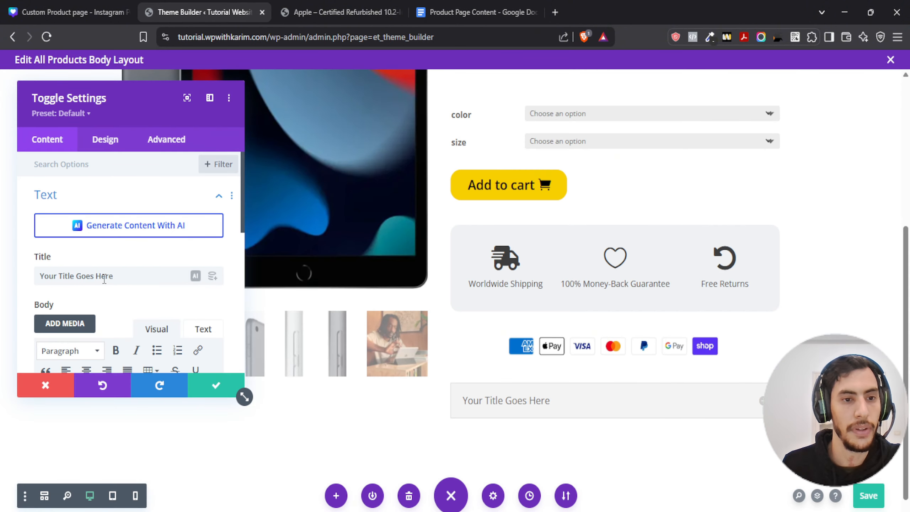
triple_click(156, 278)
key(ctrl+v)
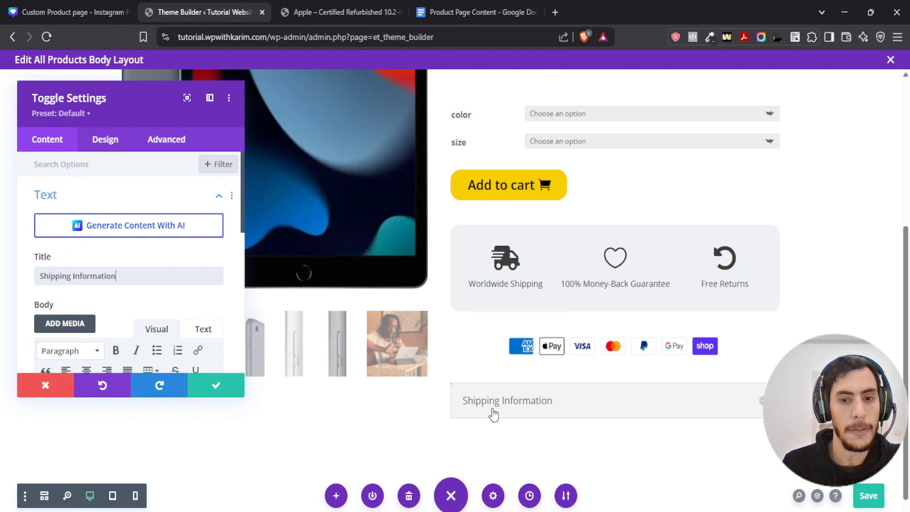
Step: Replace the toggle's placeholder body with the shipping paragraph and regional delivery times copied from the Product Page Content document
click(477, 12)
drag(257, 262, 414, 366)
key(ctrl+c)
click(305, 11)
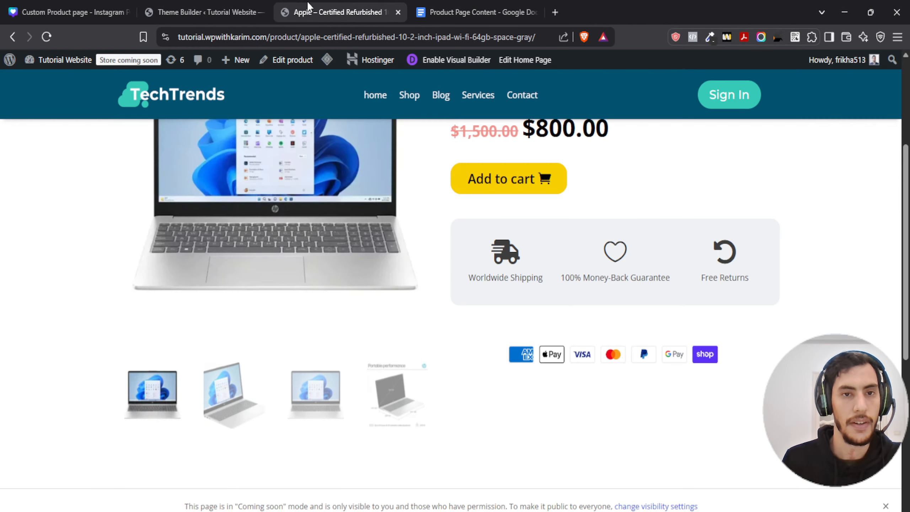
click(218, 11)
scroll(133, 312, down, 5)
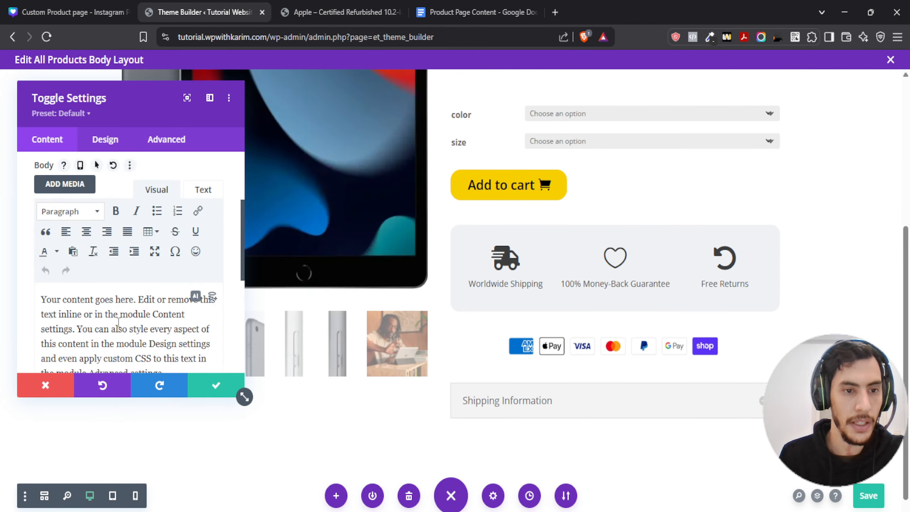
click(101, 230)
key(ctrl+a)
key(ctrl+v)
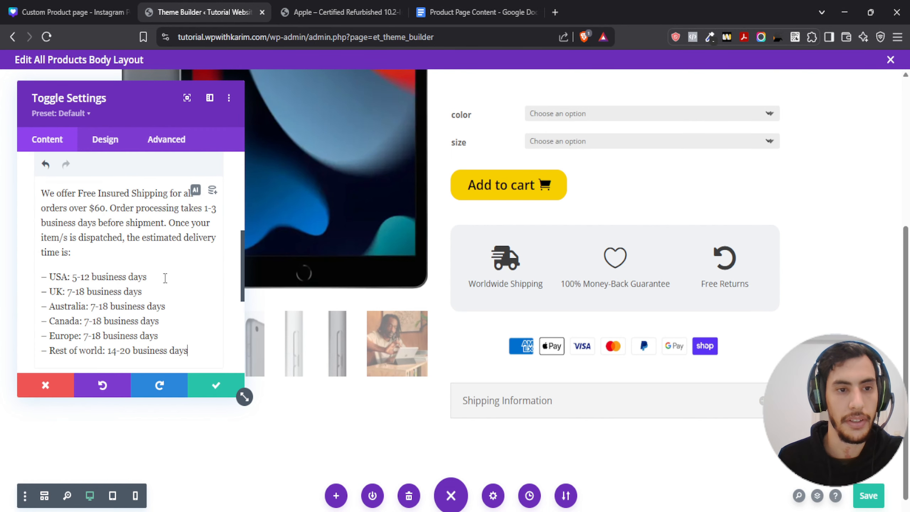
scroll(151, 287, up, 3)
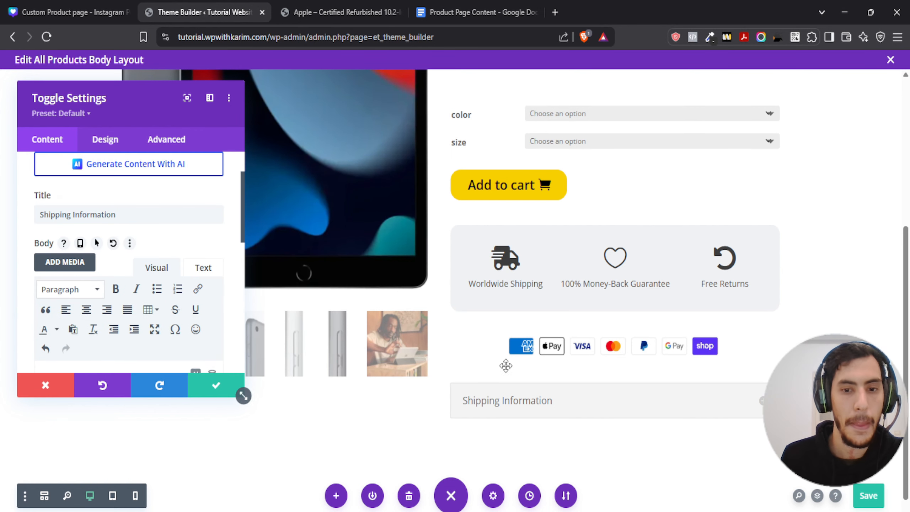
Step: Open the toggle's icon design settings and go to the closed icon options
click(104, 141)
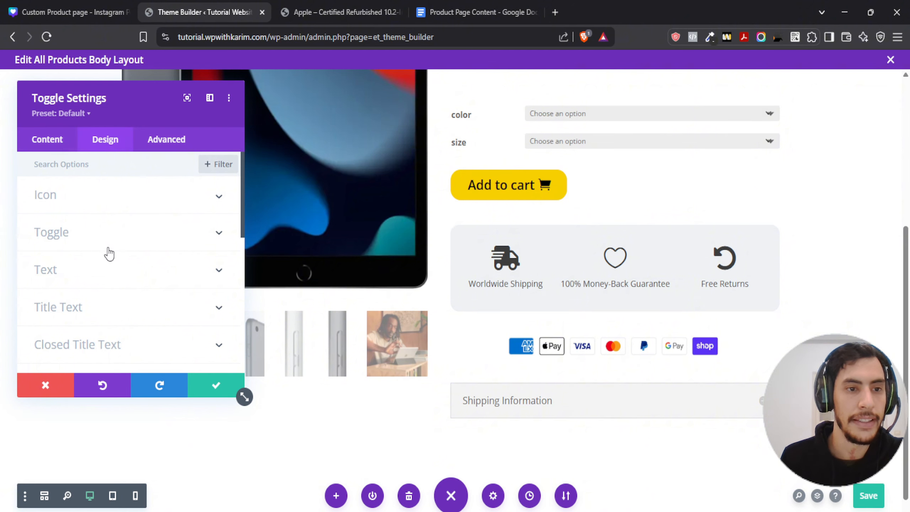
click(105, 207)
scroll(103, 208, down, 3)
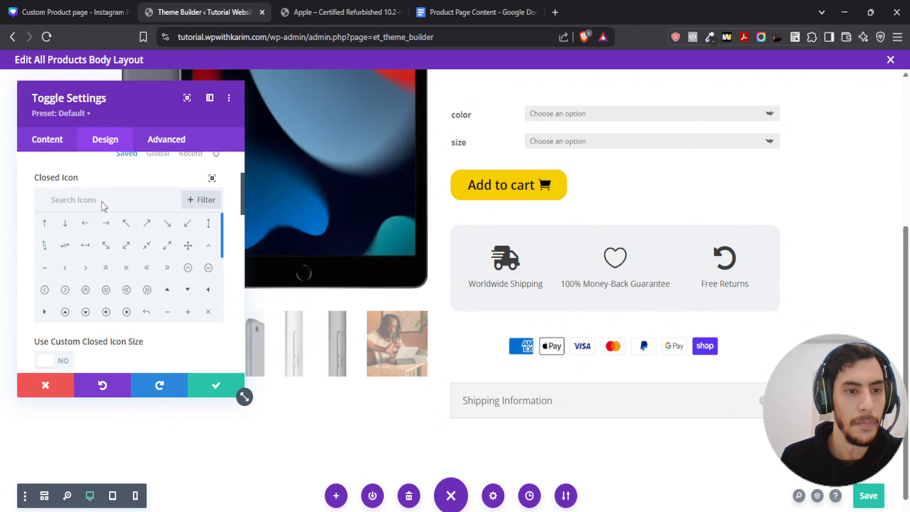
Step: Set the toggle's closed icon to the solid down triangle and its open icon to the solid up triangle
click(88, 197)
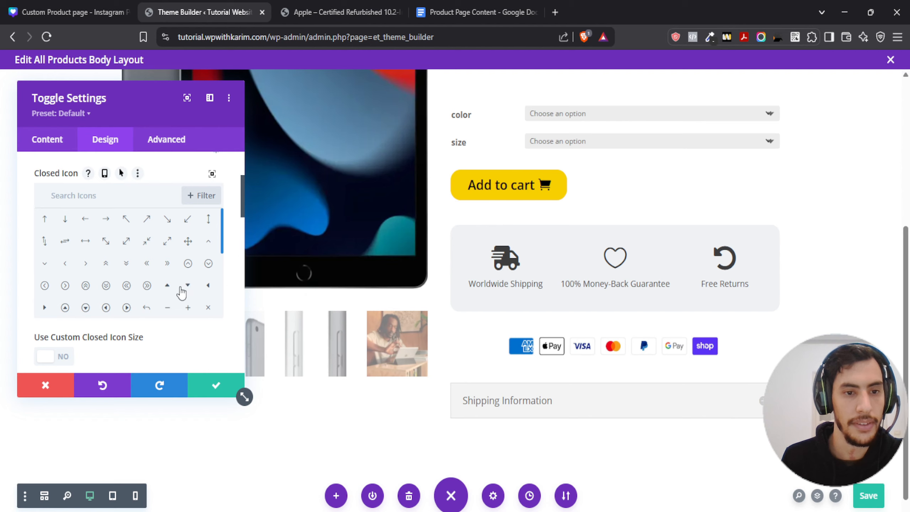
click(191, 290)
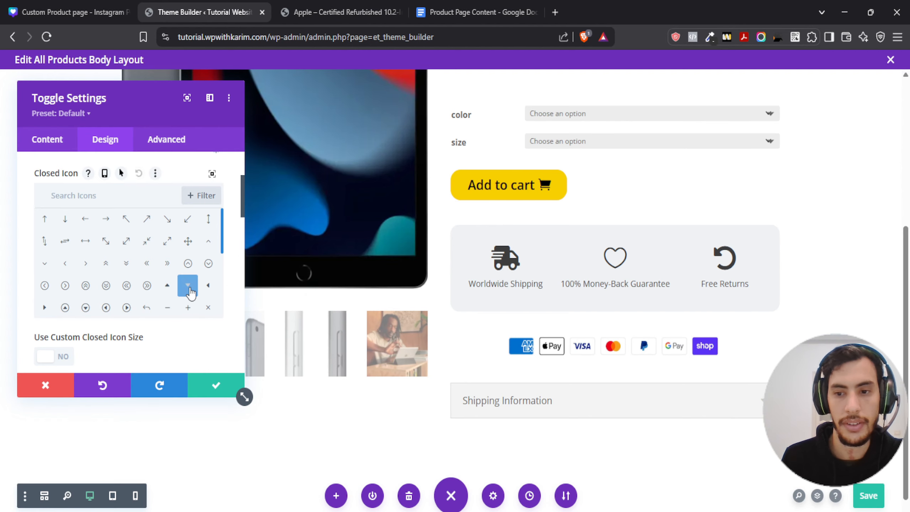
scroll(84, 239, down, 2)
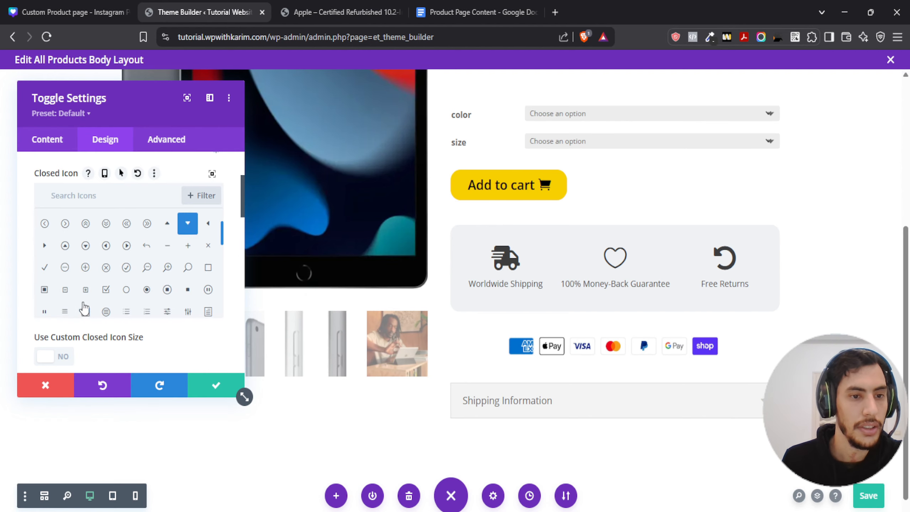
scroll(41, 297, down, 5)
scroll(29, 284, down, 2)
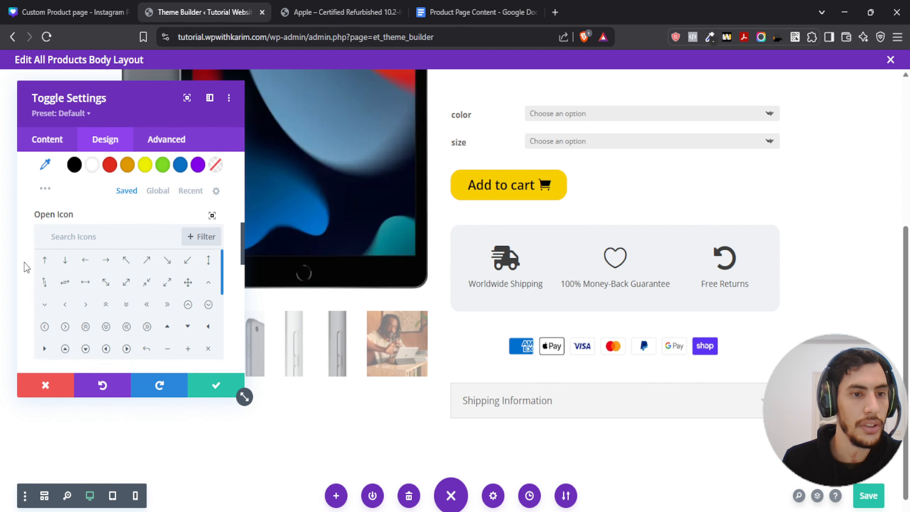
scroll(61, 237, down, 2)
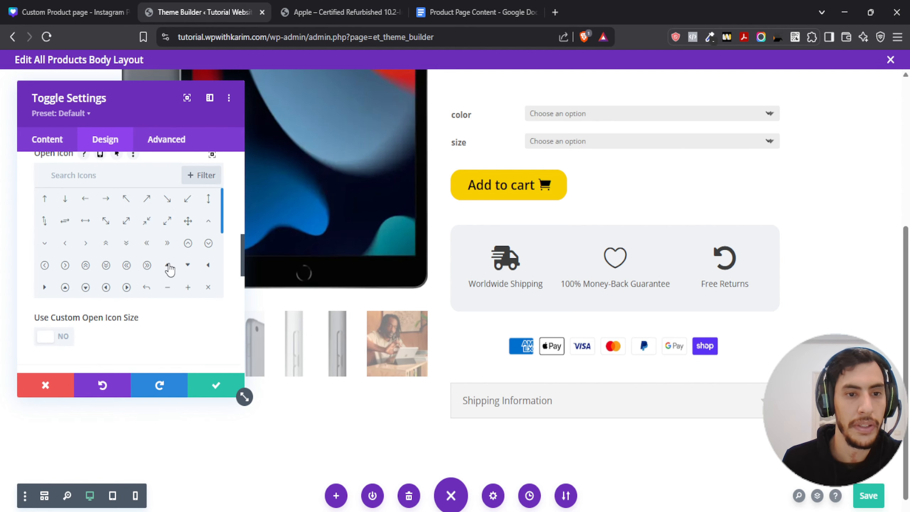
click(167, 265)
Step: Set the toggle's open icon color to black and collapse the icon settings
scroll(22, 229, up, 6)
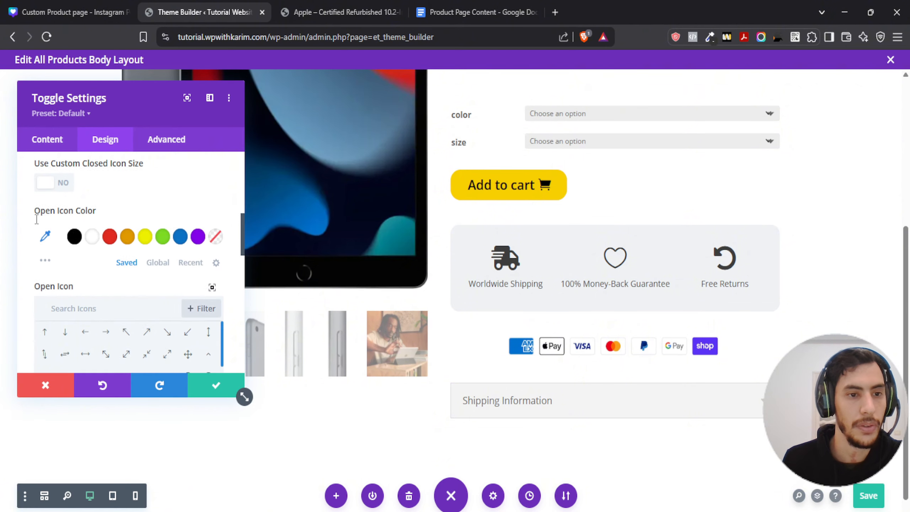
click(74, 291)
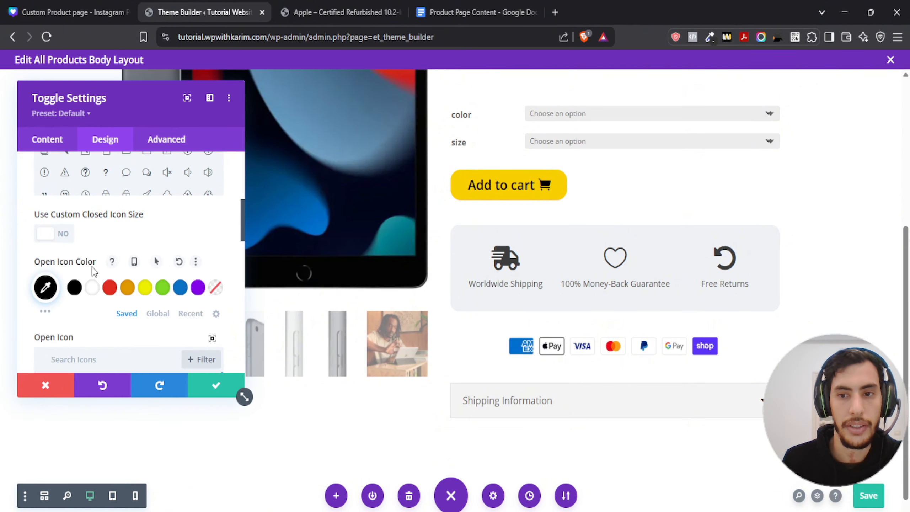
scroll(32, 256, up, 5)
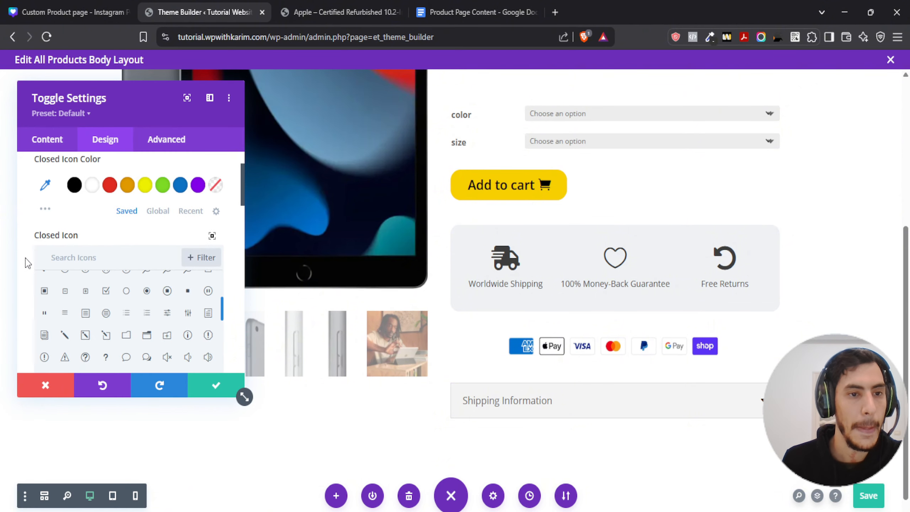
click(71, 208)
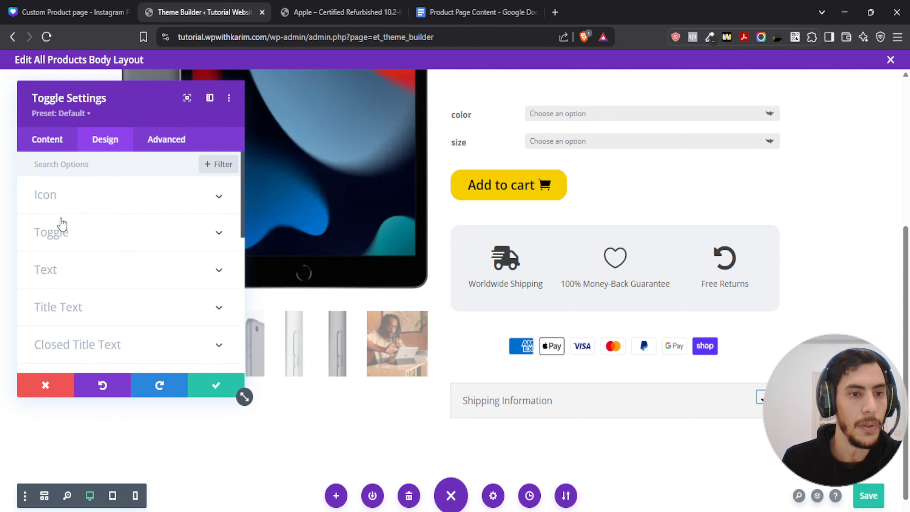
Step: Expand the Shipping Information toggle in the preview and set its open background color to white
click(82, 240)
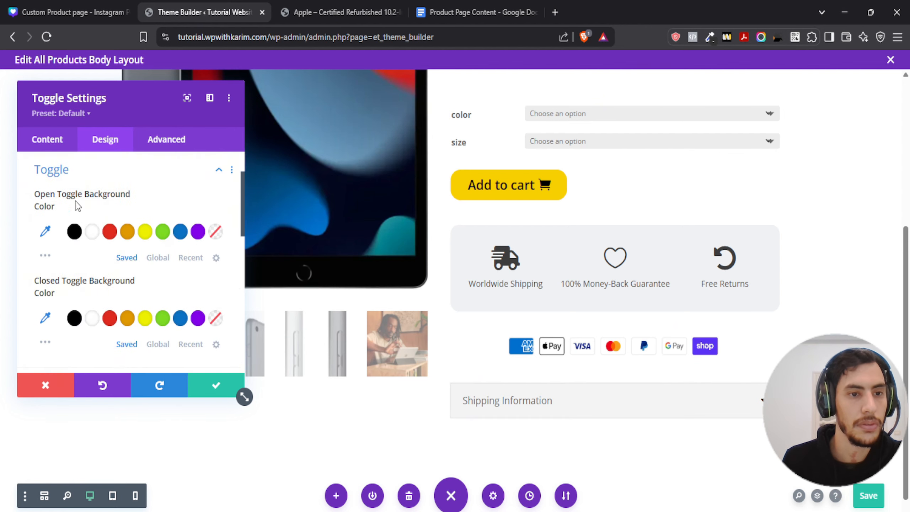
scroll(342, 268, down, 1)
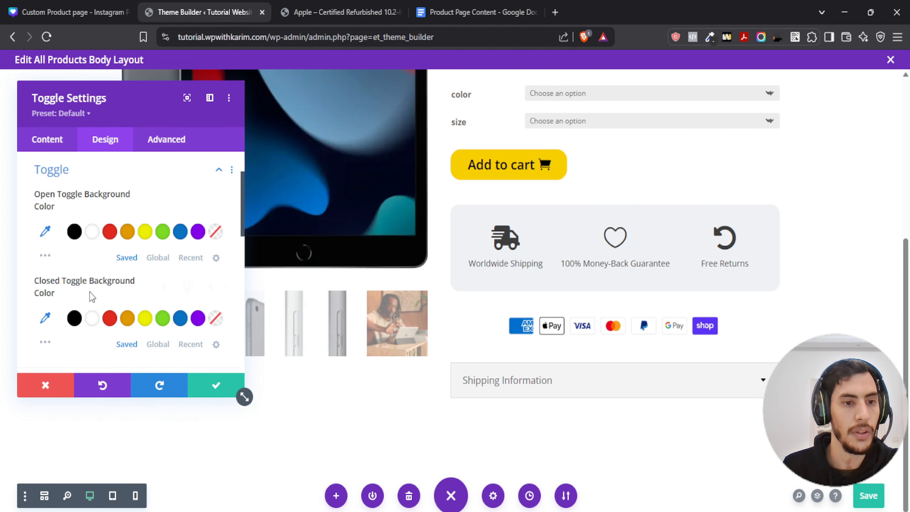
click(733, 389)
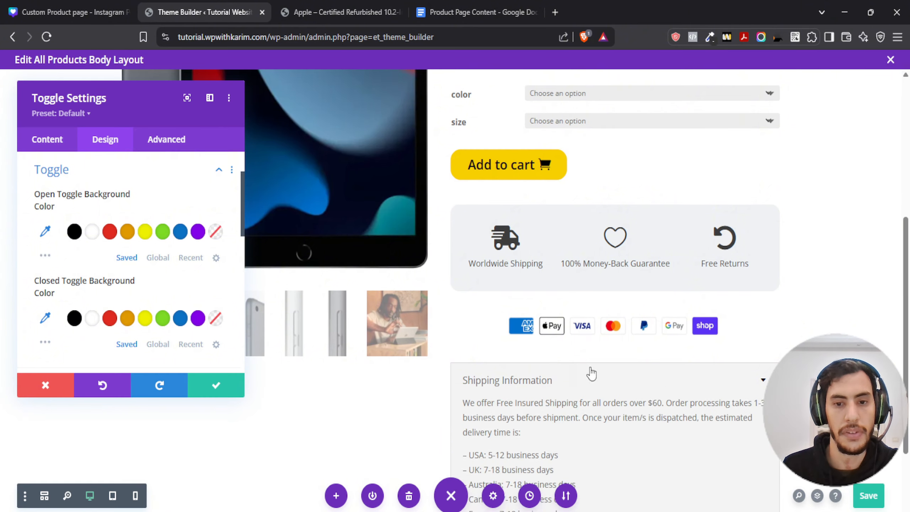
scroll(591, 374, down, 4)
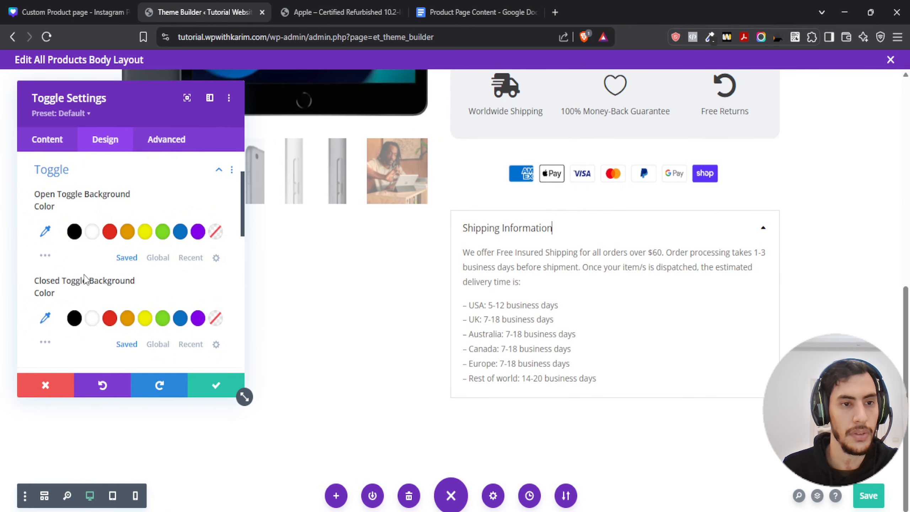
click(91, 231)
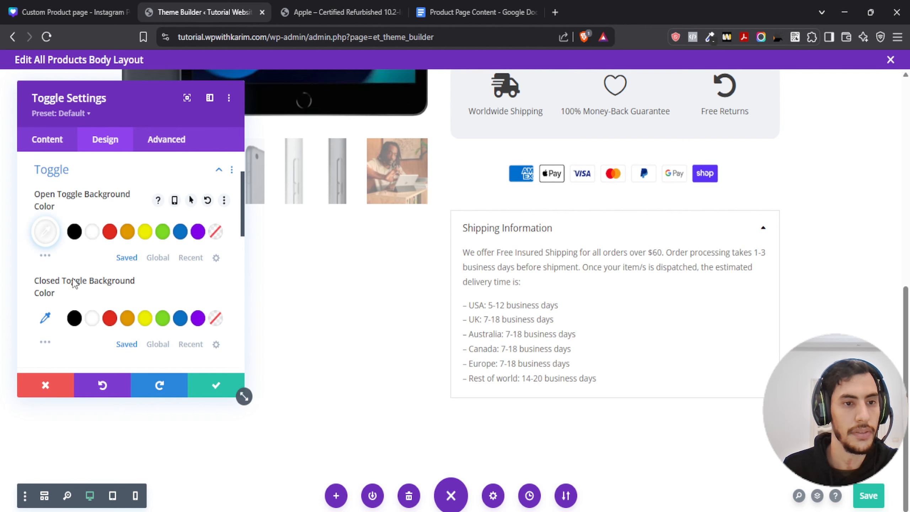
scroll(45, 270, down, 5)
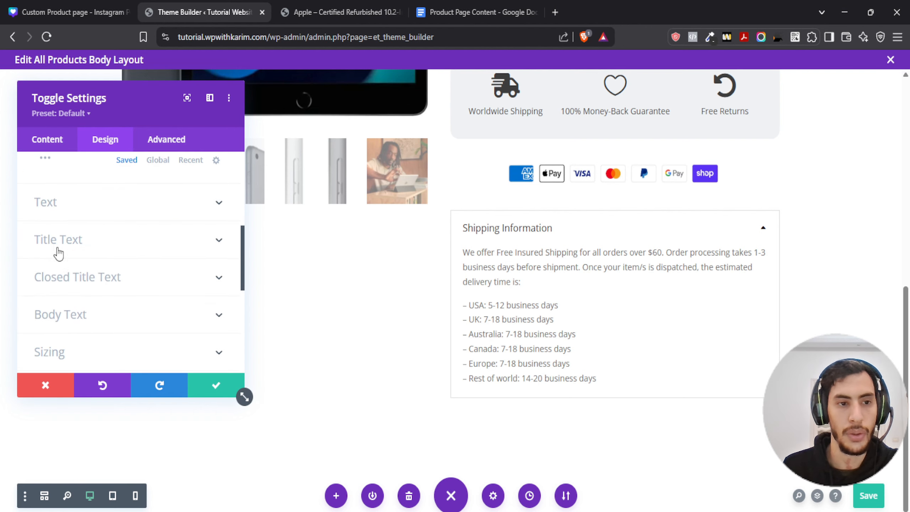
click(76, 215)
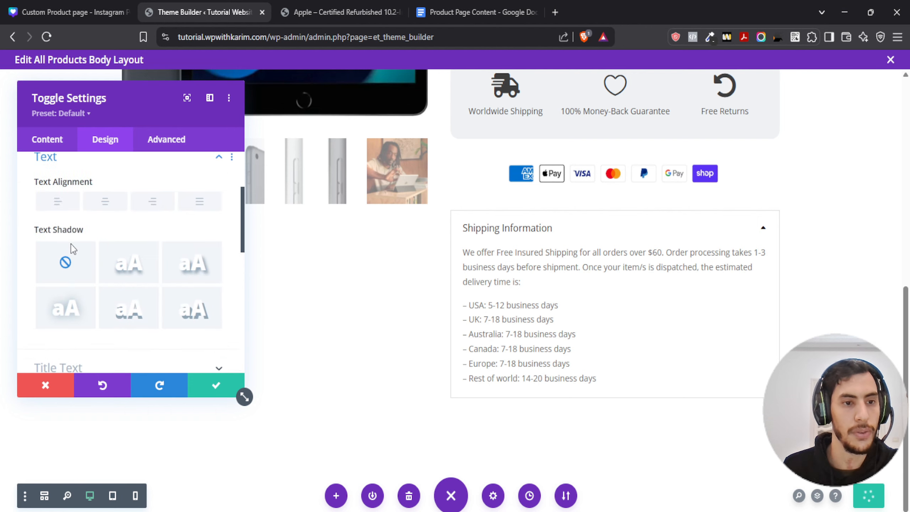
scroll(71, 285, down, 6)
scroll(77, 280, up, 7)
scroll(76, 280, up, 3)
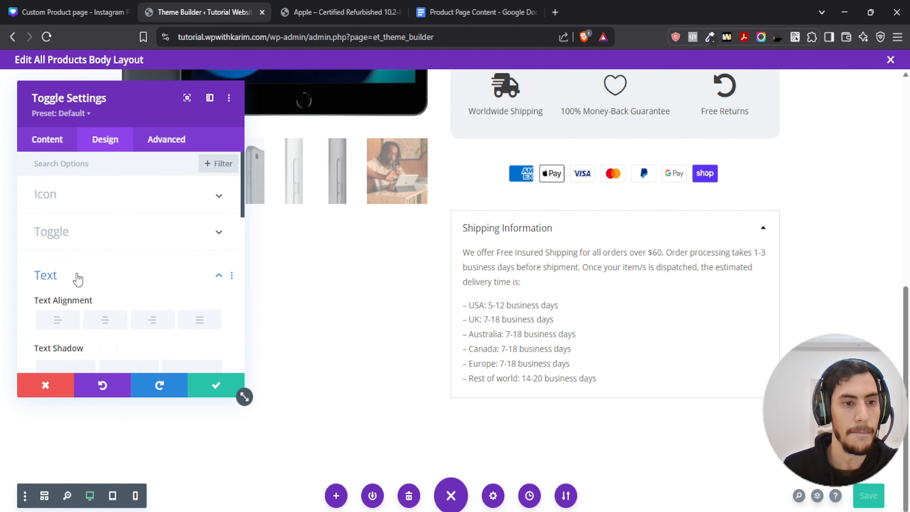
scroll(64, 247, down, 3)
scroll(59, 230, up, 3)
scroll(60, 245, down, 7)
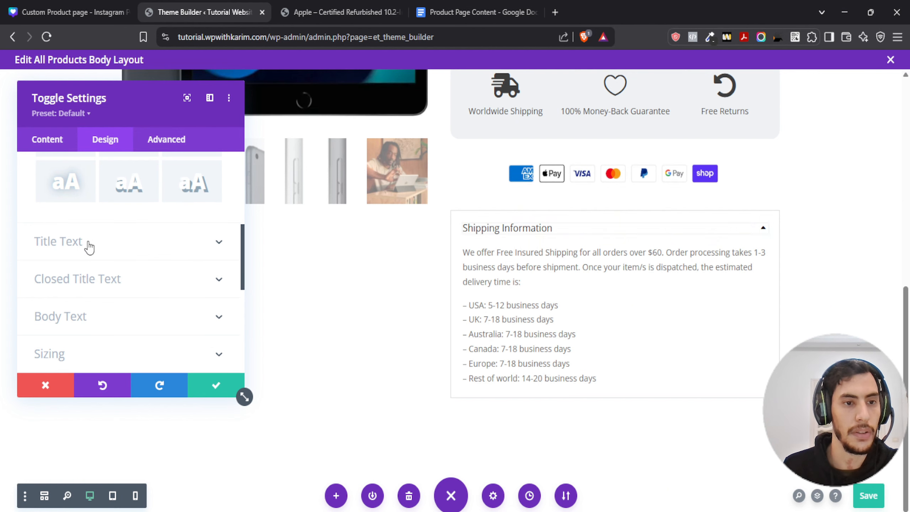
Step: Set both the open title text color and the title text color to black (#000000)
click(89, 247)
scroll(79, 233, down, 4)
scroll(74, 220, up, 2)
scroll(77, 219, down, 2)
scroll(76, 229, up, 2)
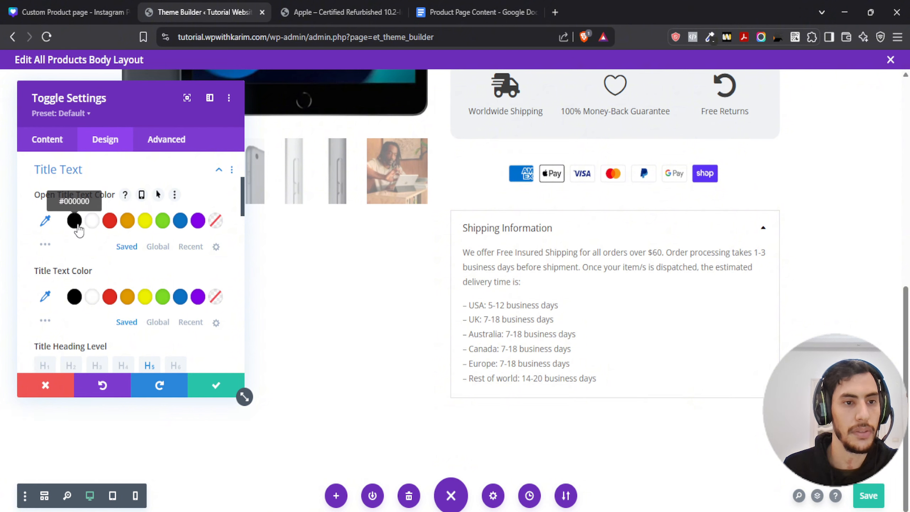
click(74, 223)
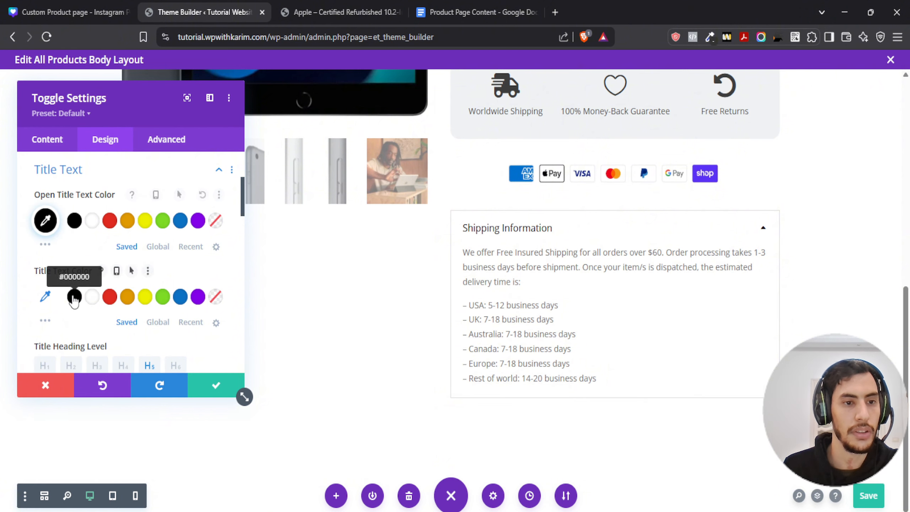
click(75, 297)
Step: Make the toggle title uppercase and set its letter spacing to 4px
scroll(146, 234, down, 3)
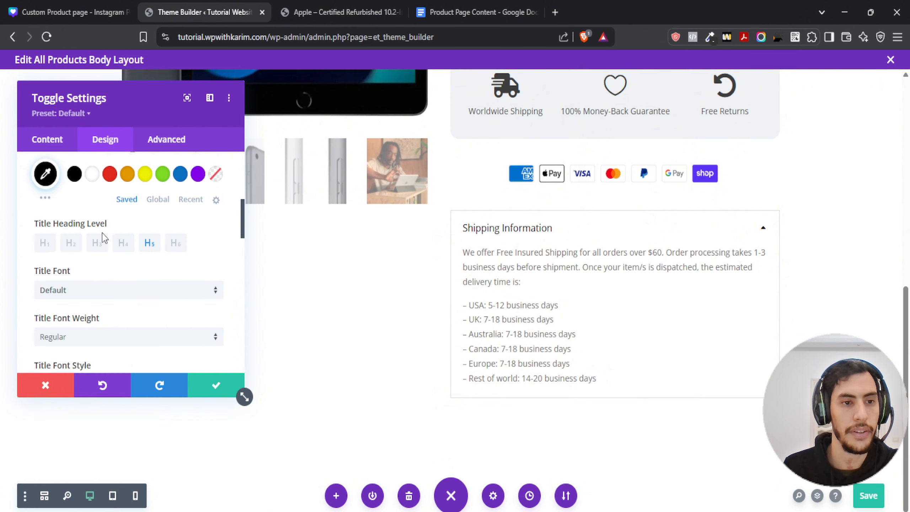
scroll(159, 261, down, 3)
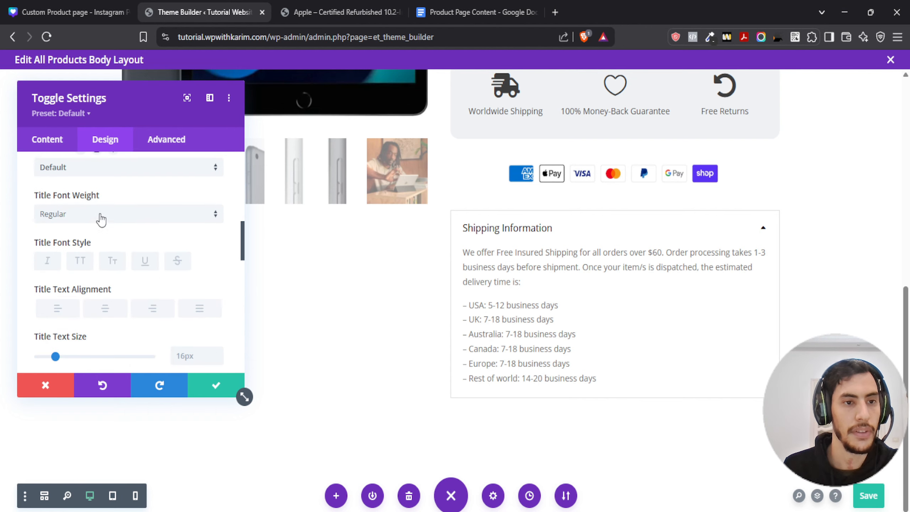
click(86, 265)
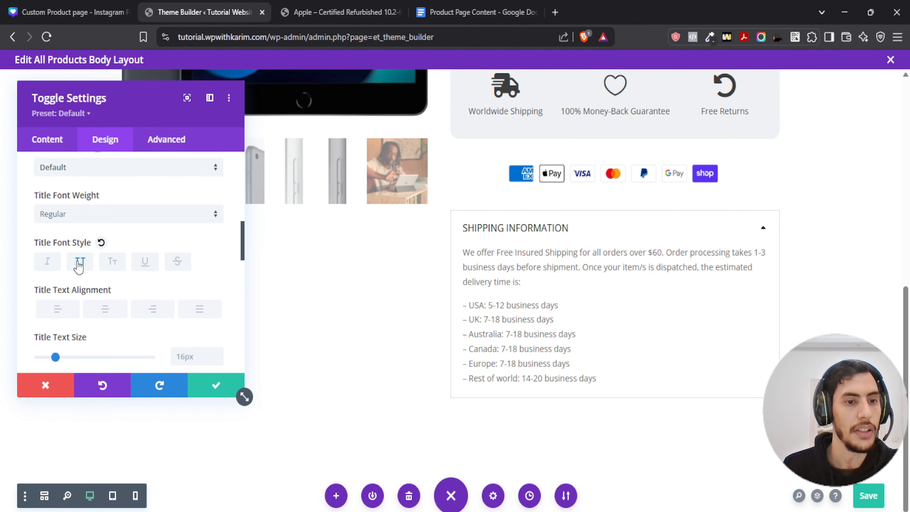
scroll(80, 263, down, 7)
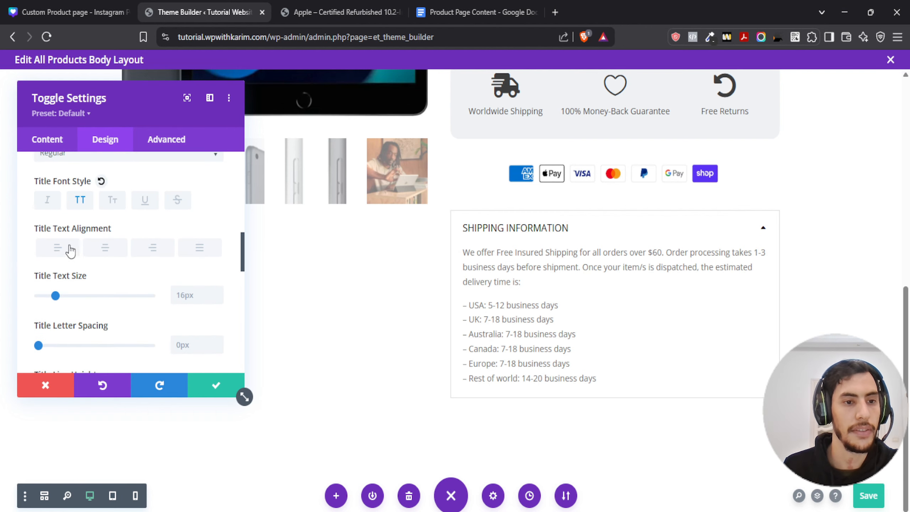
scroll(43, 226, up, 2)
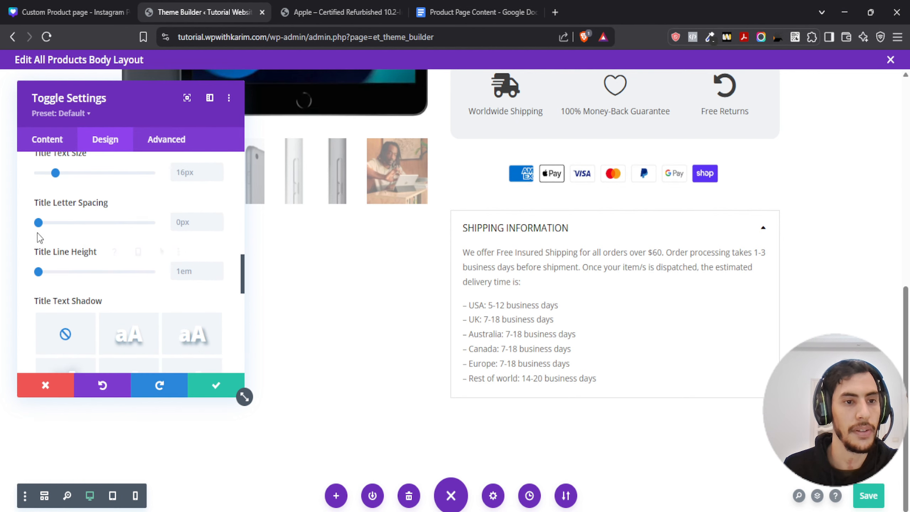
drag(39, 224, 44, 226)
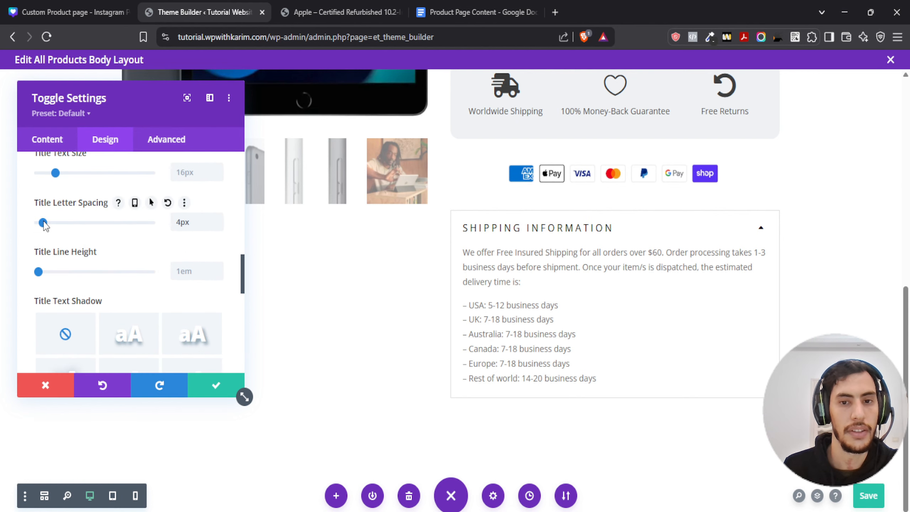
Step: Try the gray #7c7c7c as the toggle's open title text color
scroll(99, 232, up, 5)
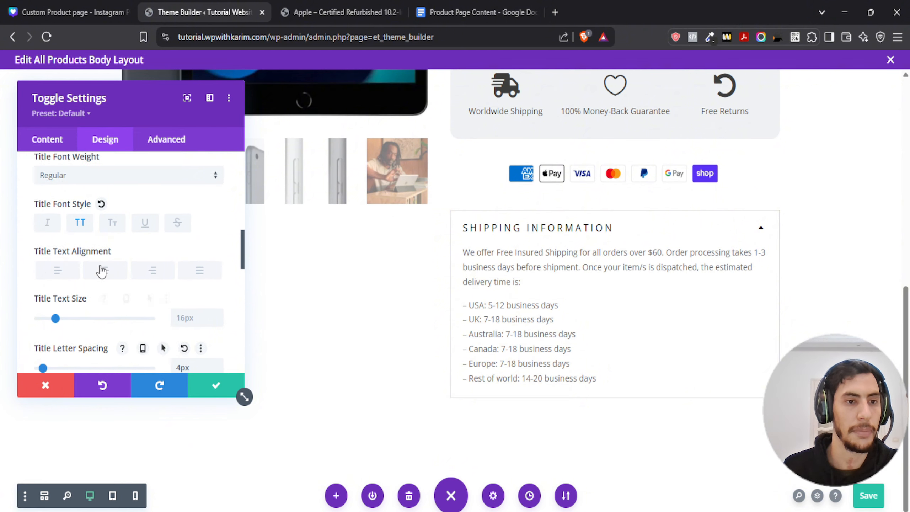
scroll(97, 265, up, 3)
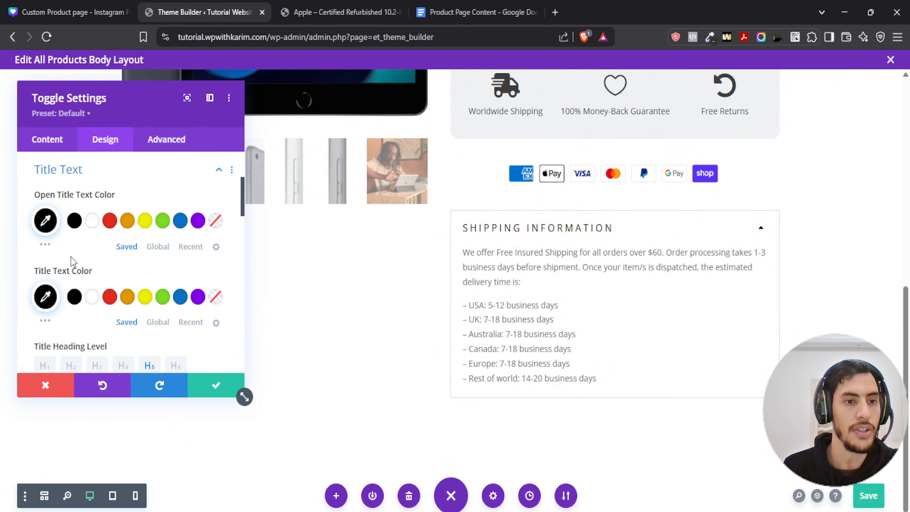
click(45, 220)
mouse_move(61, 260)
mouse_down()
mouse_move(54, 248)
mouse_move(50, 266)
mouse_up()
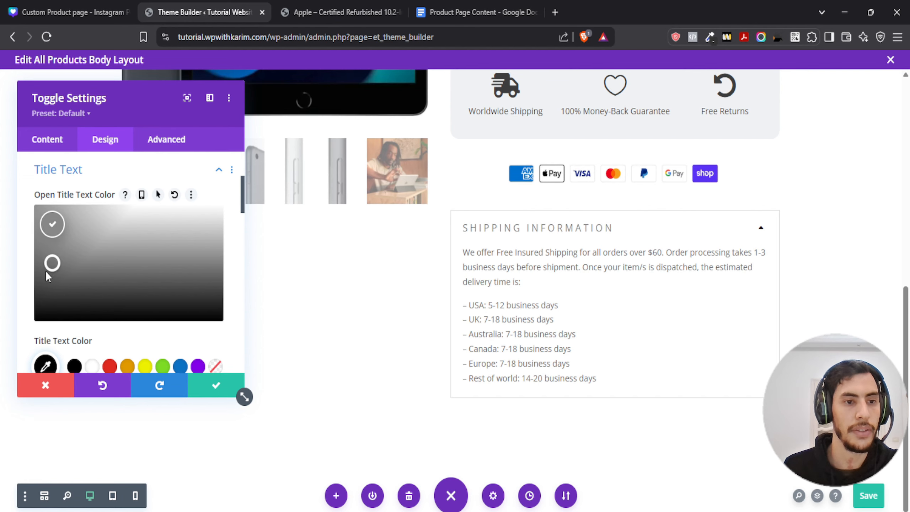
Step: Switch to the Custom Product page design in Canva and examine the color sheet's title, text and icon swatches
click(77, 10)
scroll(305, 254, up, 3)
scroll(305, 269, up, 10)
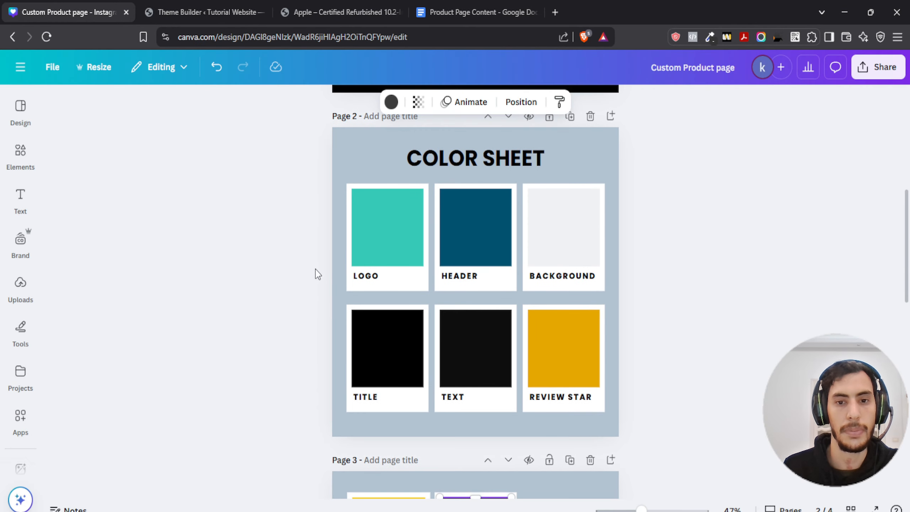
scroll(499, 284, down, 1)
scroll(501, 287, down, 4)
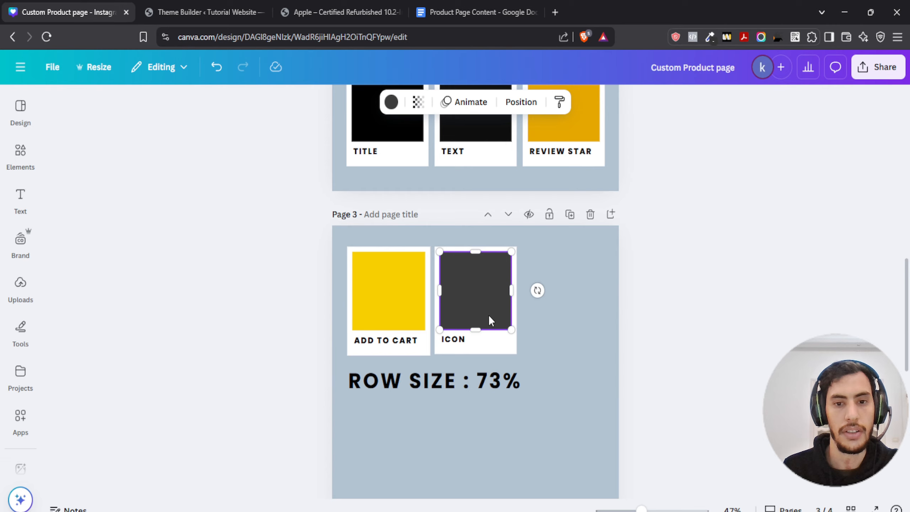
click(621, 304)
scroll(595, 315, up, 3)
scroll(596, 317, down, 2)
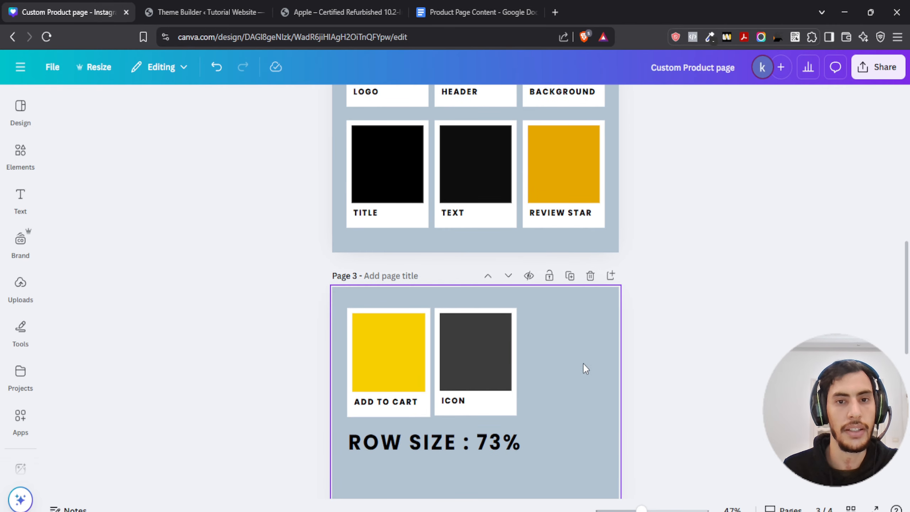
Step: Return to the Divi Theme Builder and set the toggle's open title text color to #595959
click(207, 12)
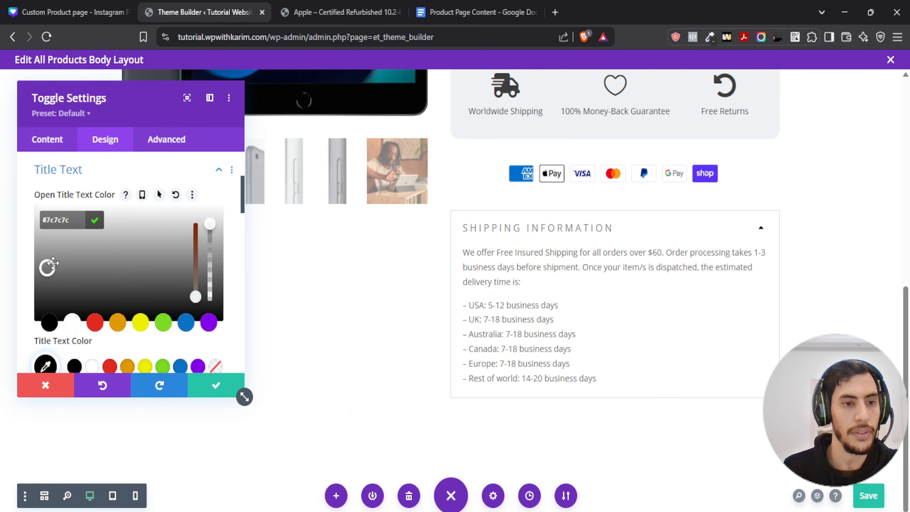
drag(47, 267, 40, 283)
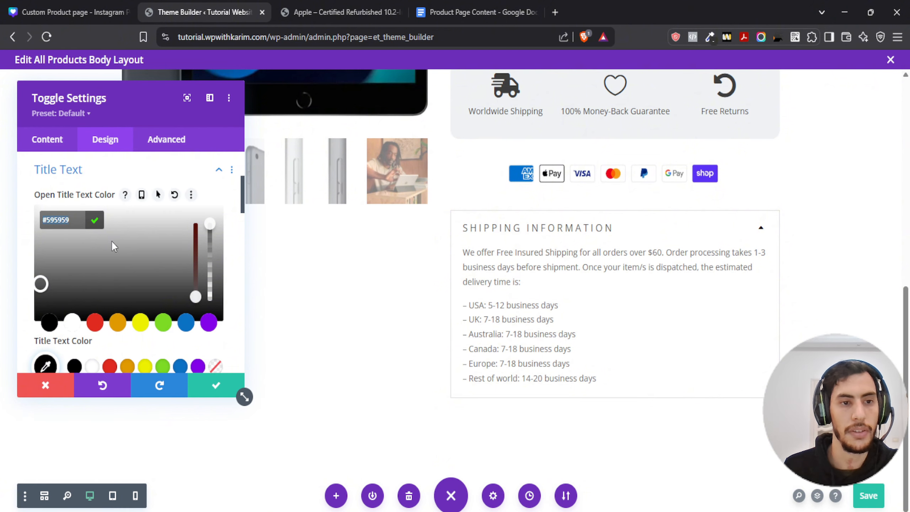
click(95, 219)
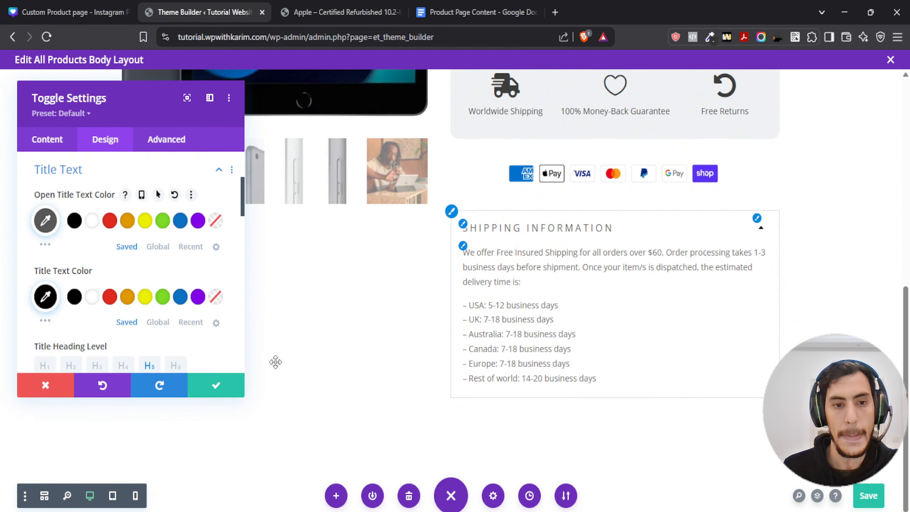
Step: Apply the toggle settings and preview the Shipping Information toggle in its collapsed state
click(240, 394)
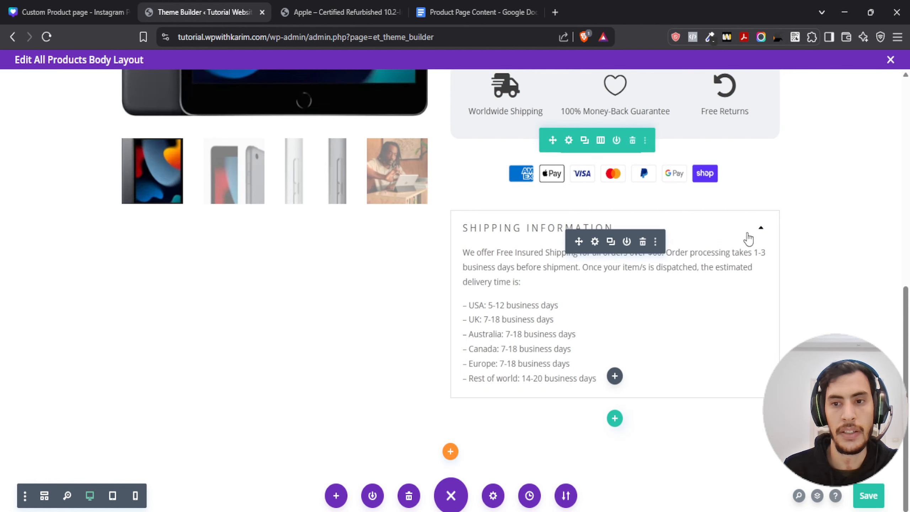
click(761, 235)
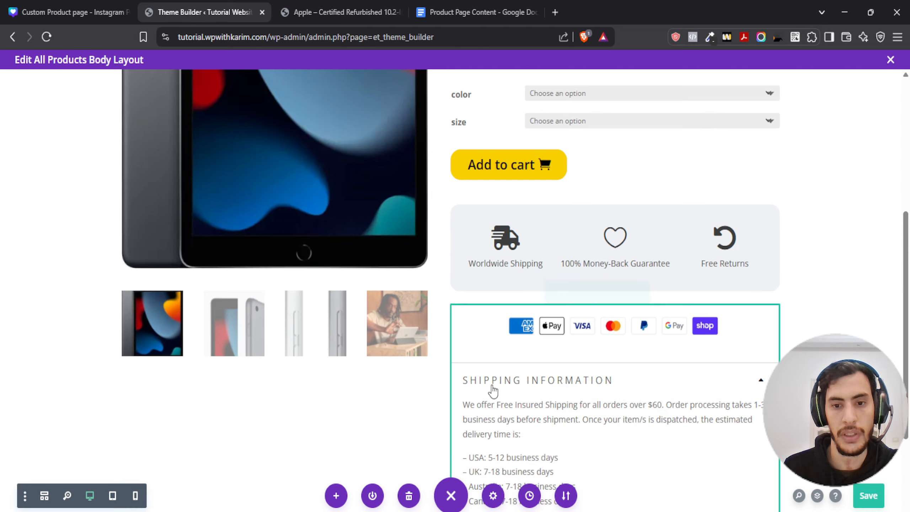
scroll(604, 380, down, 2)
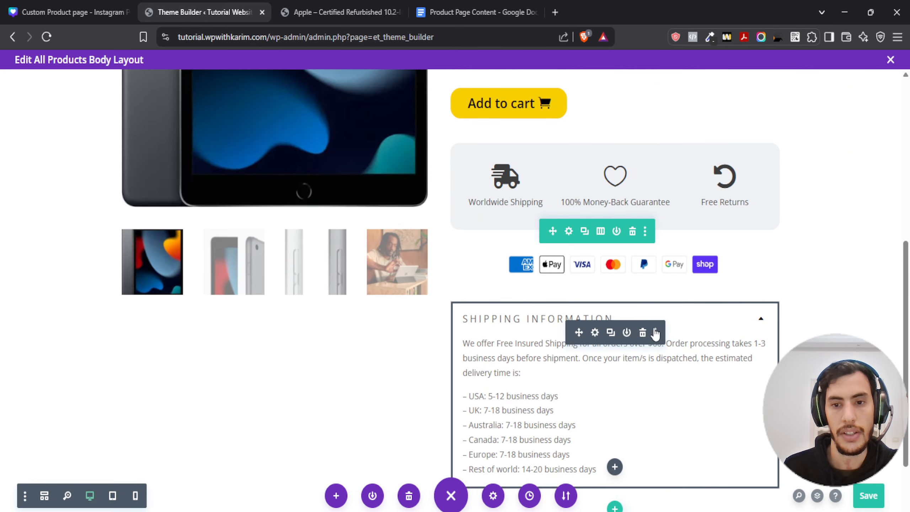
Step: Set the toggle's title text color to #595959, save the settings, and collapse the Shipping Information toggle
click(101, 138)
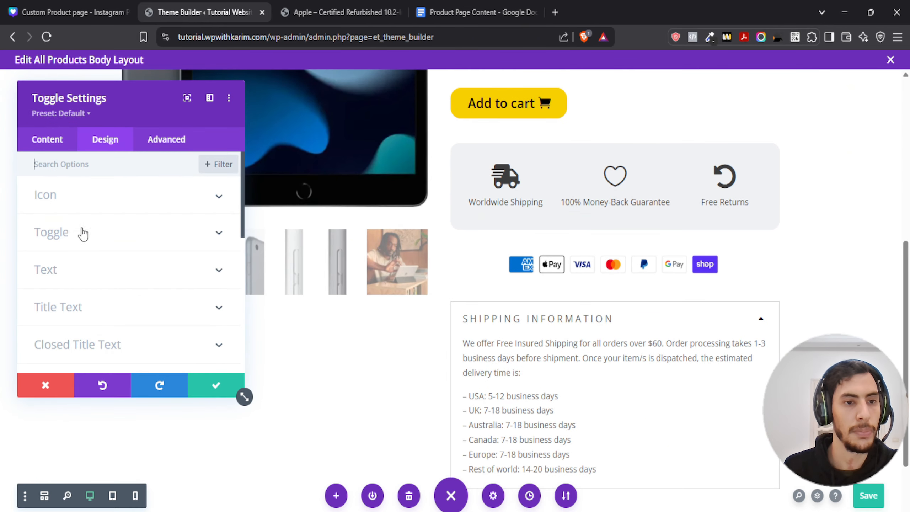
click(83, 312)
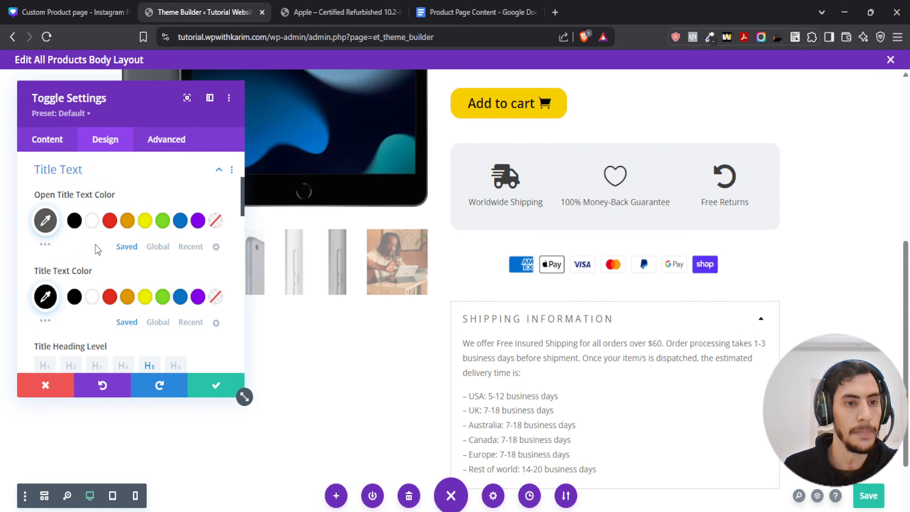
click(44, 298)
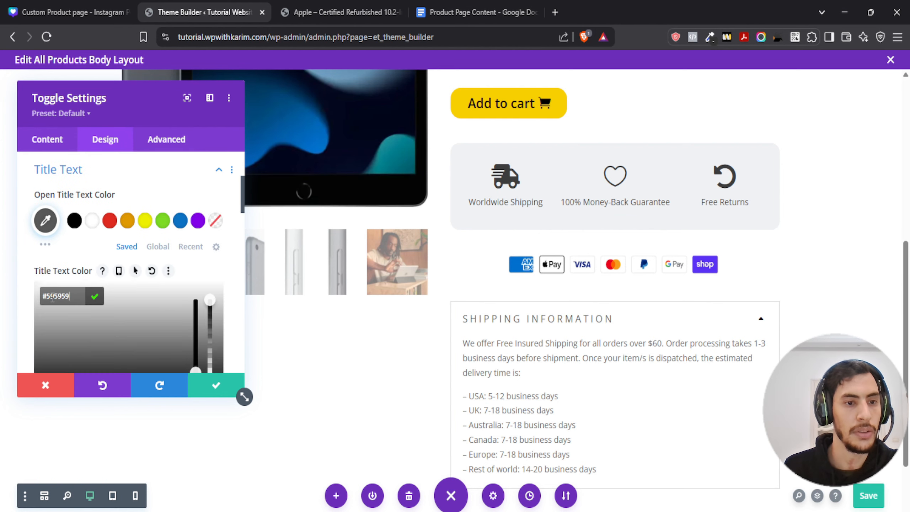
click(95, 298)
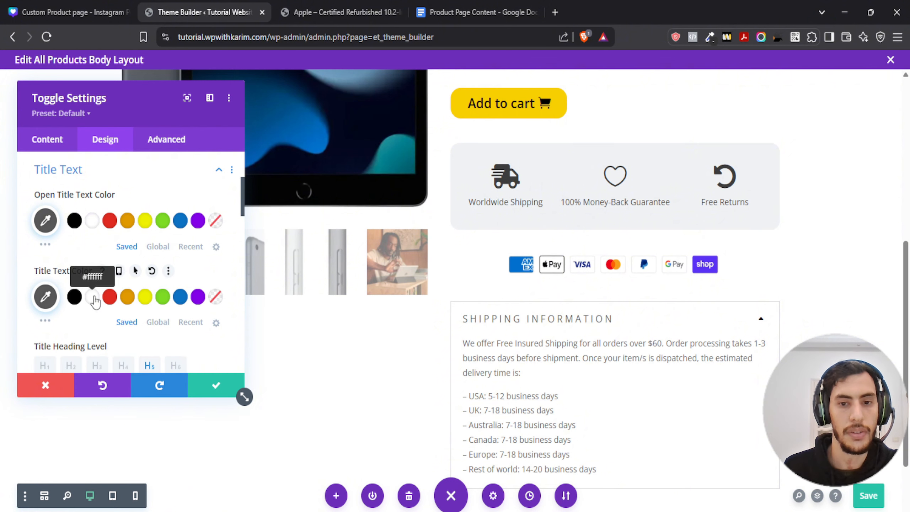
click(215, 393)
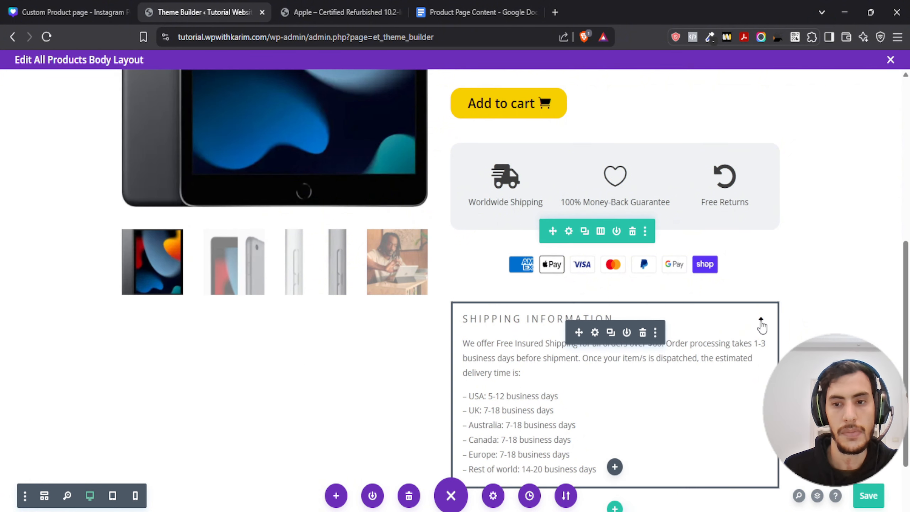
click(762, 325)
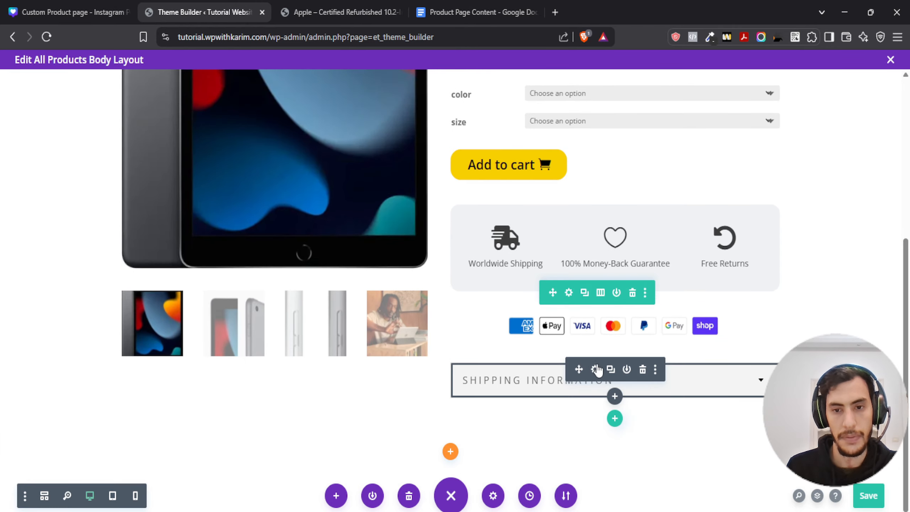
Step: Give the Shipping Information toggle a gray border color, picked as a custom shade, and save the settings
click(595, 370)
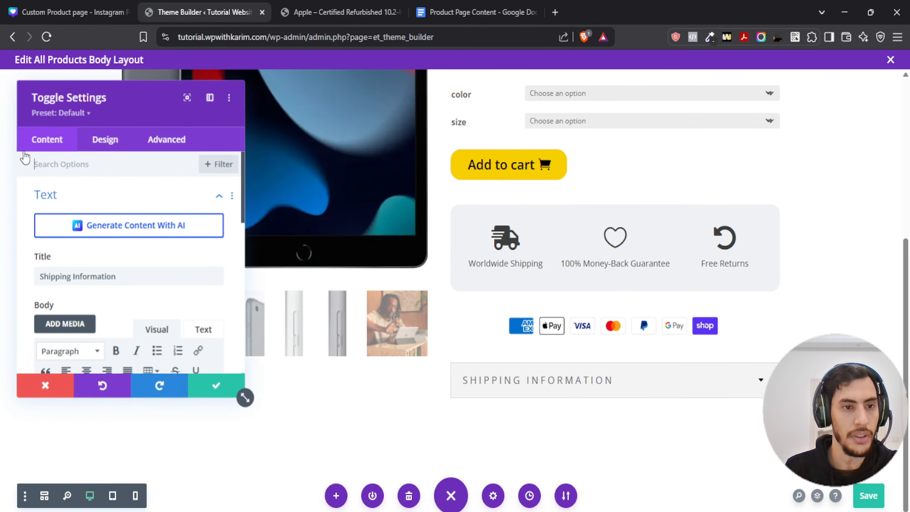
click(96, 147)
scroll(97, 224, down, 3)
scroll(68, 316, down, 3)
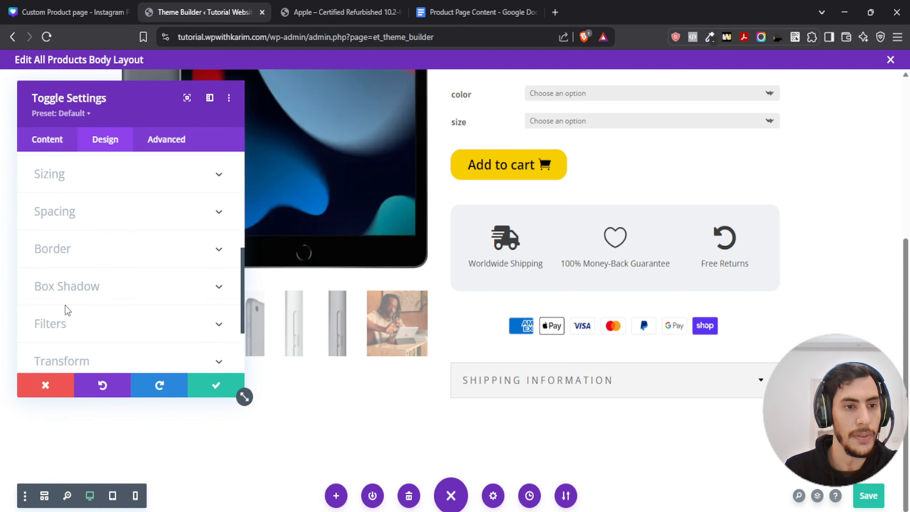
click(74, 266)
scroll(68, 287, down, 5)
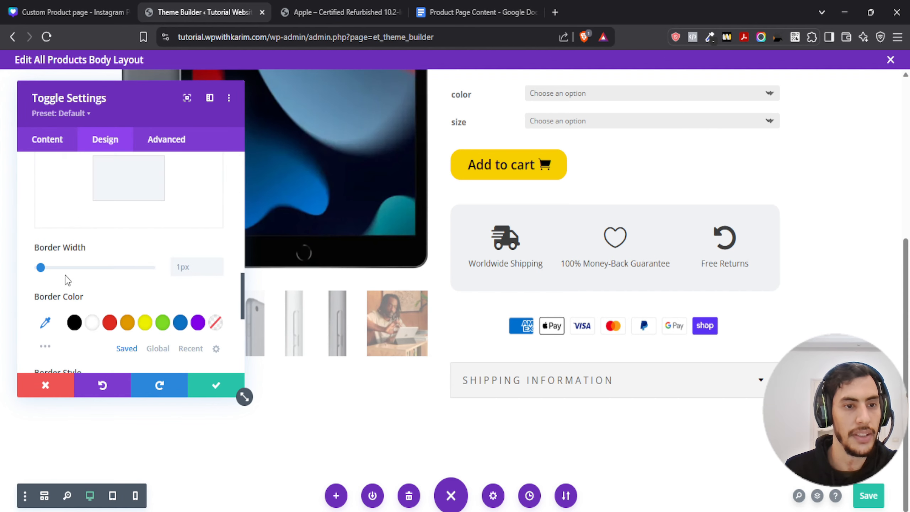
click(74, 262)
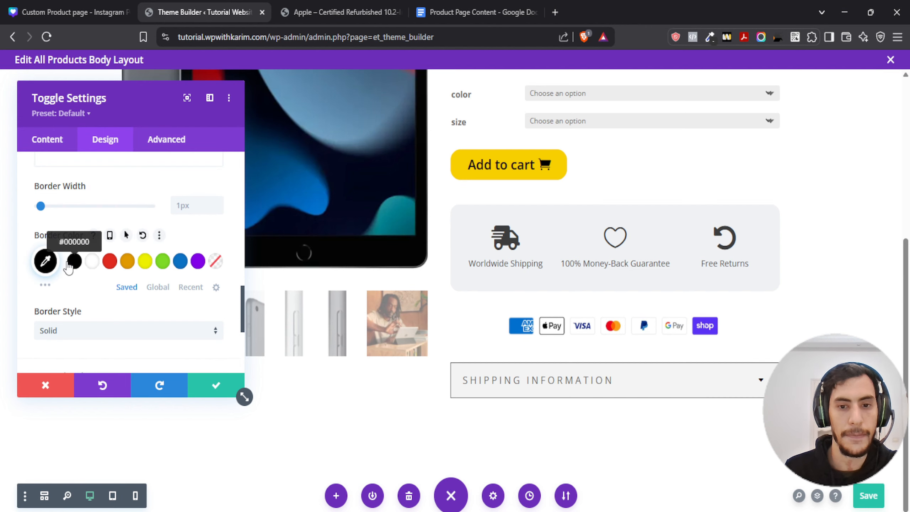
click(45, 261)
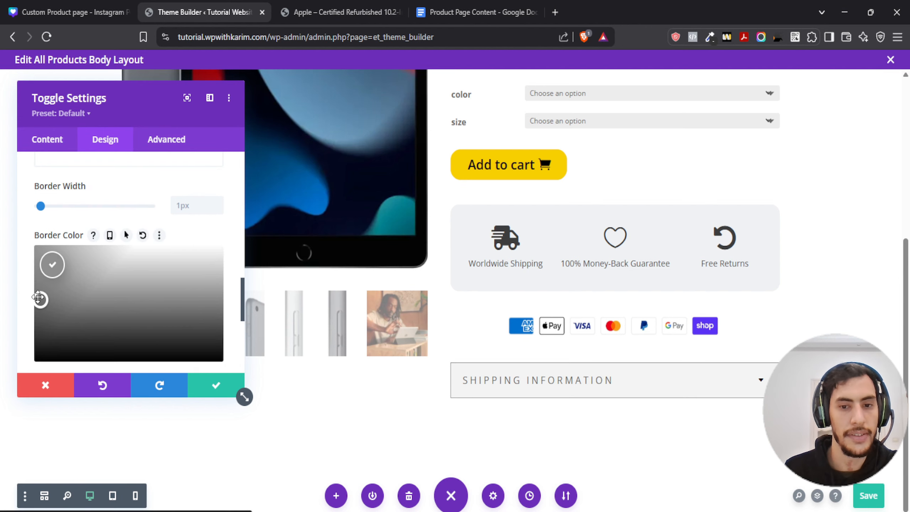
drag(38, 297, 37, 303)
click(203, 393)
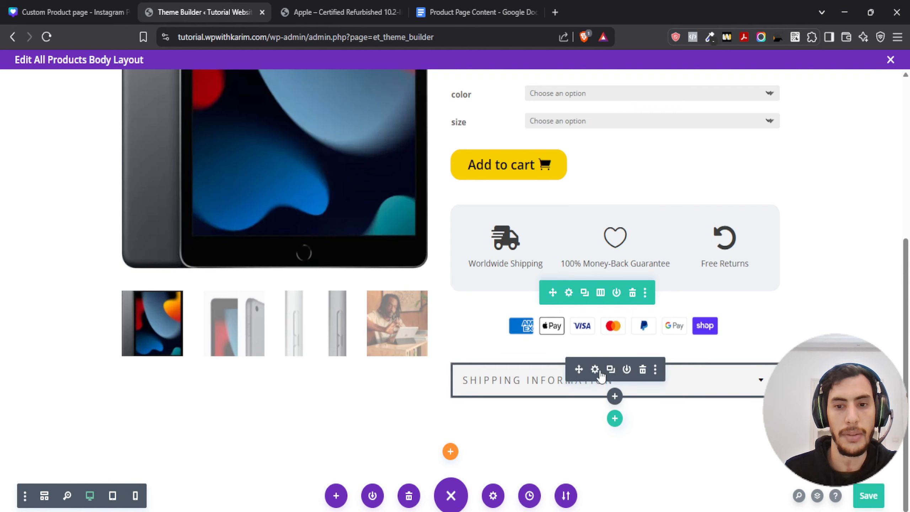
Step: Duplicate the Shipping Information toggle and title the copy "60 Day Risk Free Trial", taking the heading from the Product Page Content document
click(611, 370)
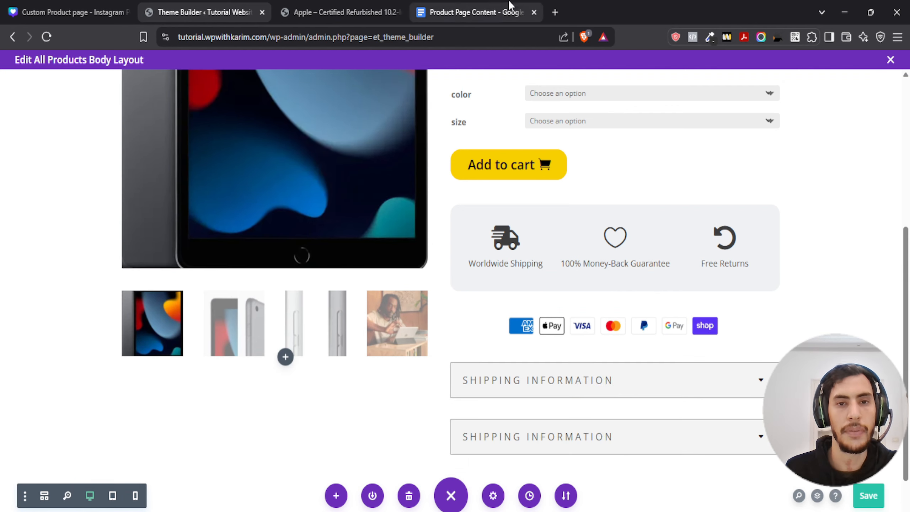
click(499, 6)
scroll(292, 228, down, 3)
drag(259, 282, 380, 284)
click(204, 12)
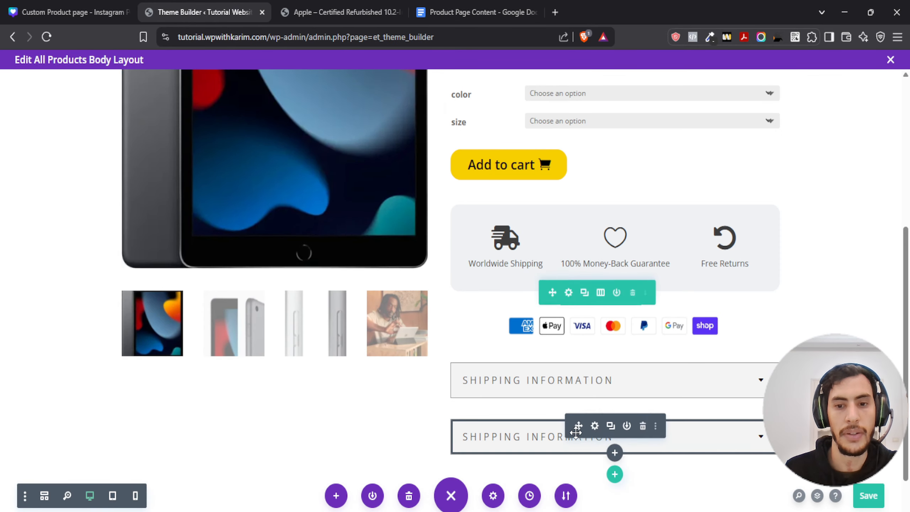
click(596, 430)
triple_click(78, 282)
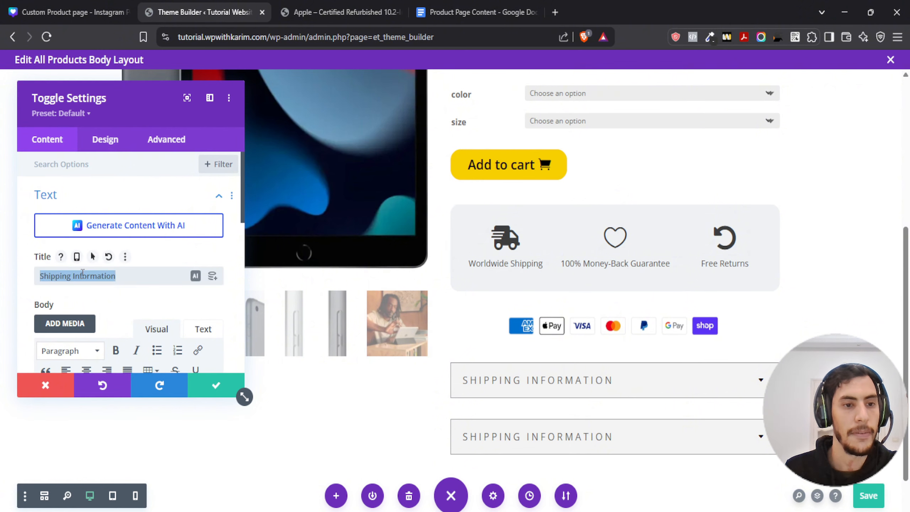
text(60 Day Risk Free Trial)
Step: Switch to the Product Page Content document in Google Docs and copy the paragraph beneath the "60 Day Risk Free Trial" heading
click(415, 10)
scroll(263, 285, down, 2)
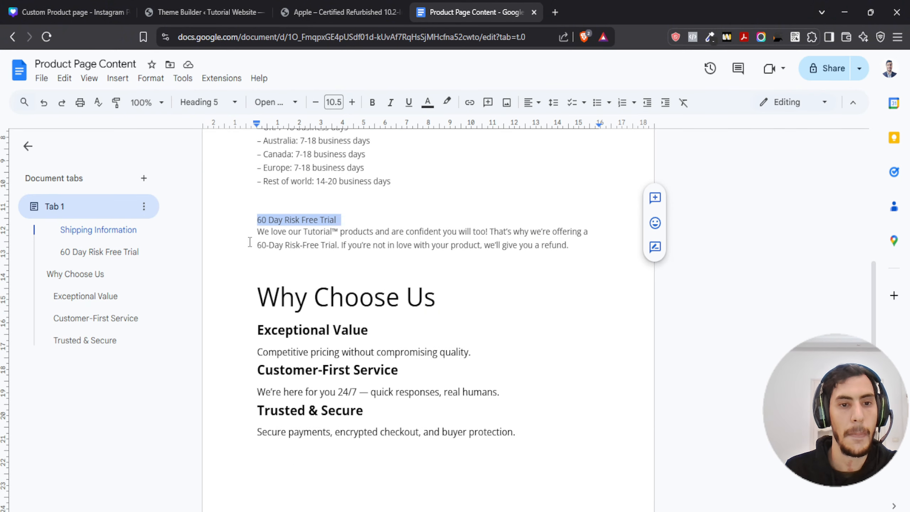
drag(258, 232, 554, 245)
key(ctrl+c)
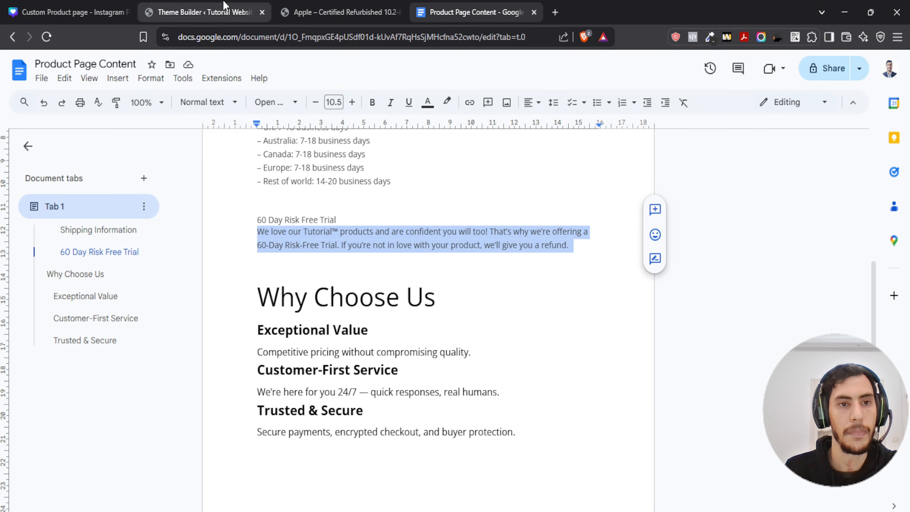
Step: Return to the Divi Theme Builder, replace the second toggle's opening body paragraph with the copied risk-free trial text, and save its settings
click(204, 12)
scroll(140, 286, down, 3)
key(ctrl+a)
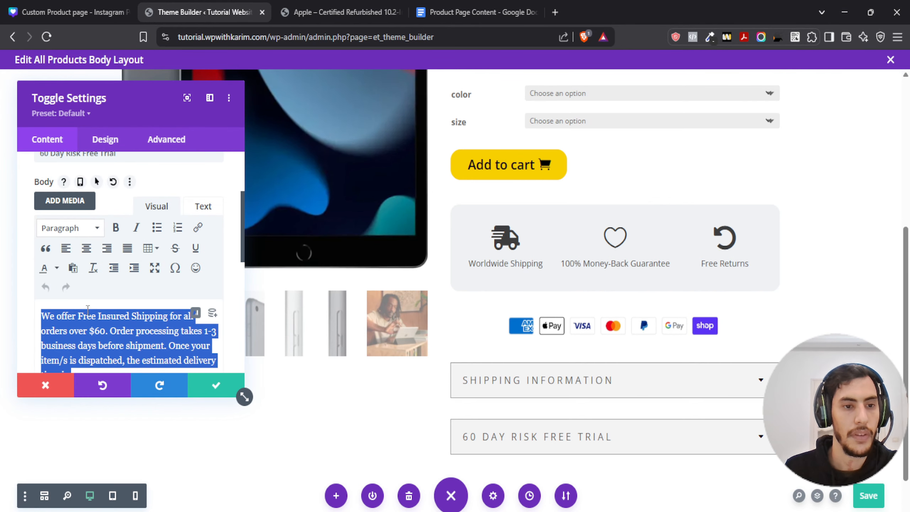
key(ctrl+v)
scroll(120, 306, down, 3)
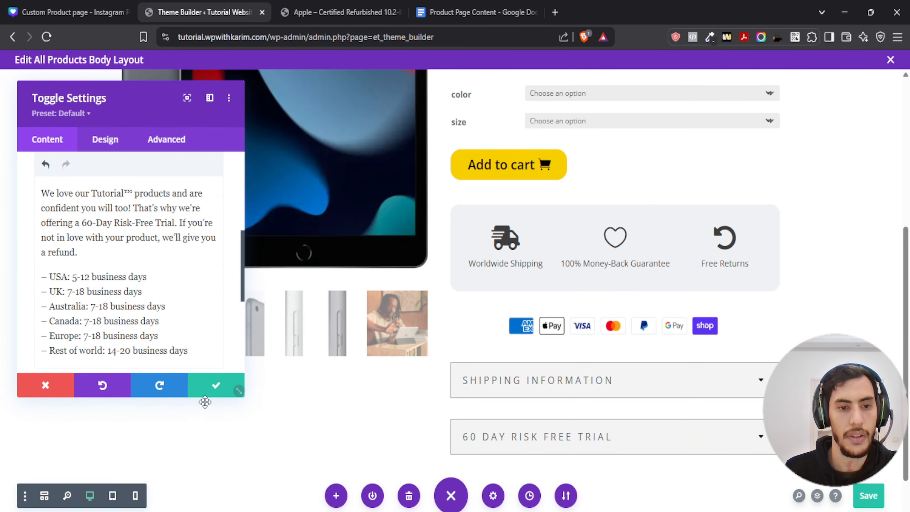
scroll(131, 293, up, 5)
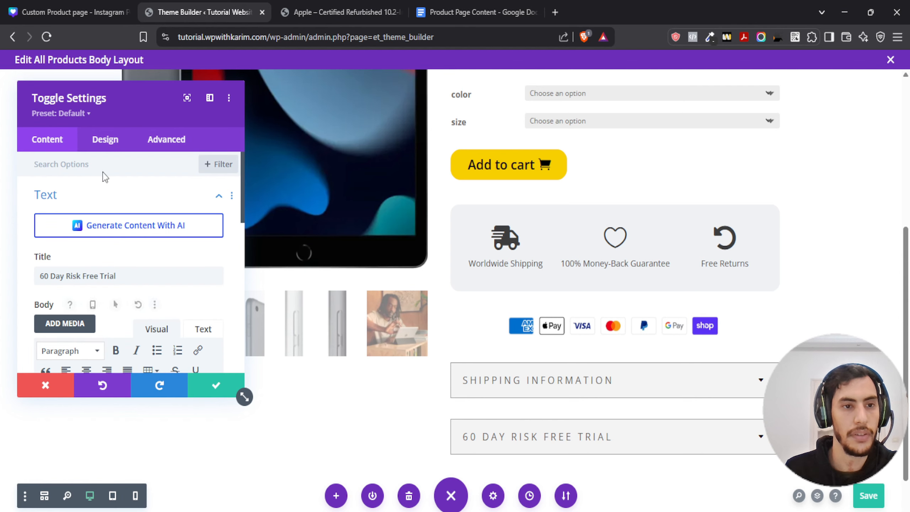
click(105, 139)
scroll(112, 283, down, 2)
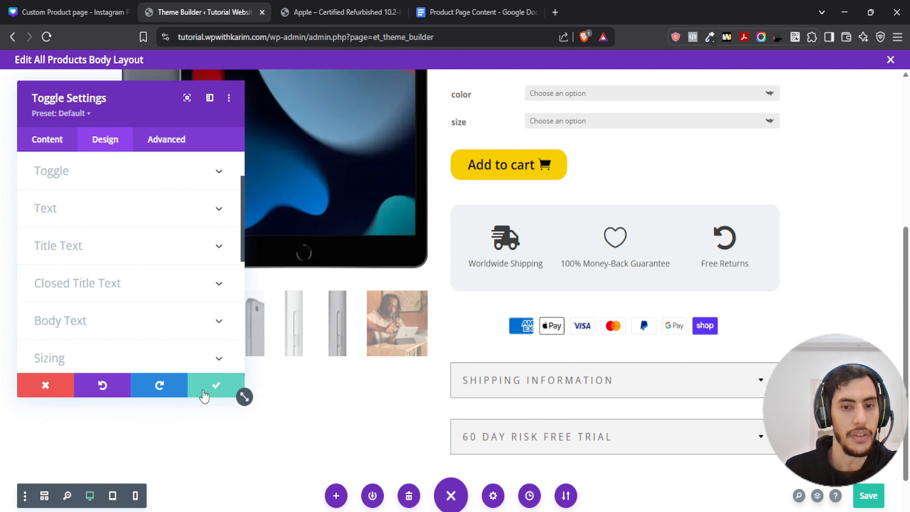
click(204, 390)
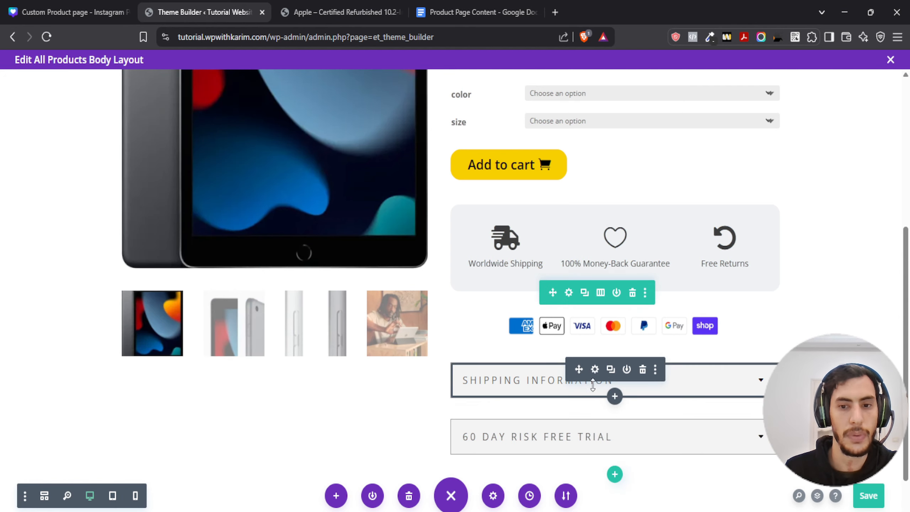
Step: Open the spacing options in the Shipping Information toggle's design settings
click(595, 370)
click(95, 141)
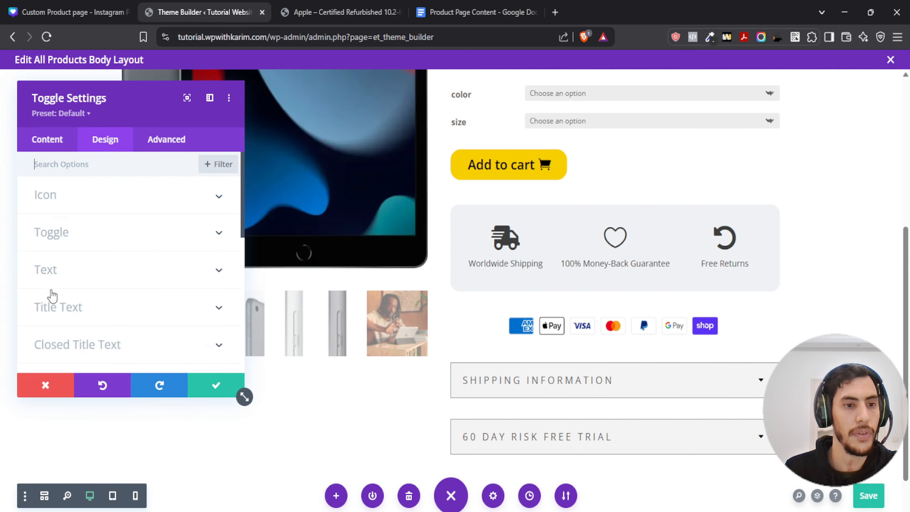
scroll(57, 305, down, 3)
scroll(59, 306, down, 2)
click(60, 273)
scroll(106, 277, down, 3)
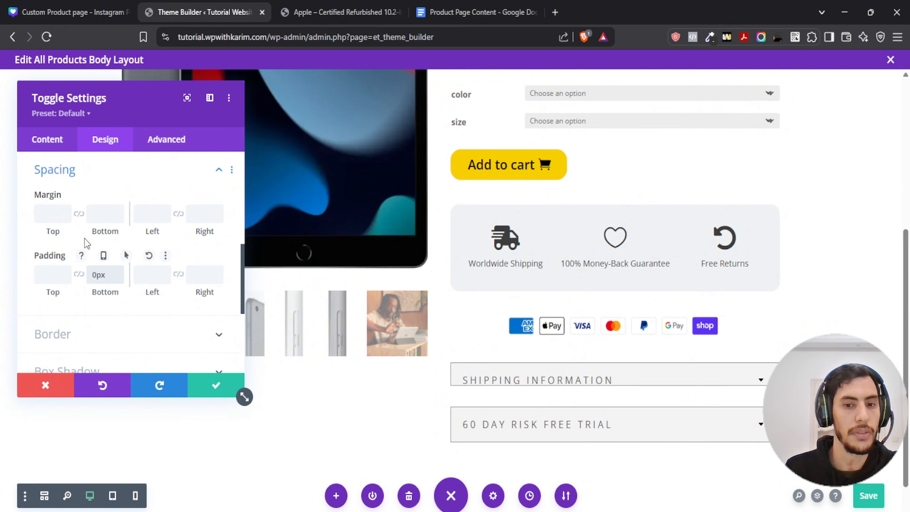
Step: Try 0px top and bottom padding on the Shipping Information toggle and clear both values
click(81, 275)
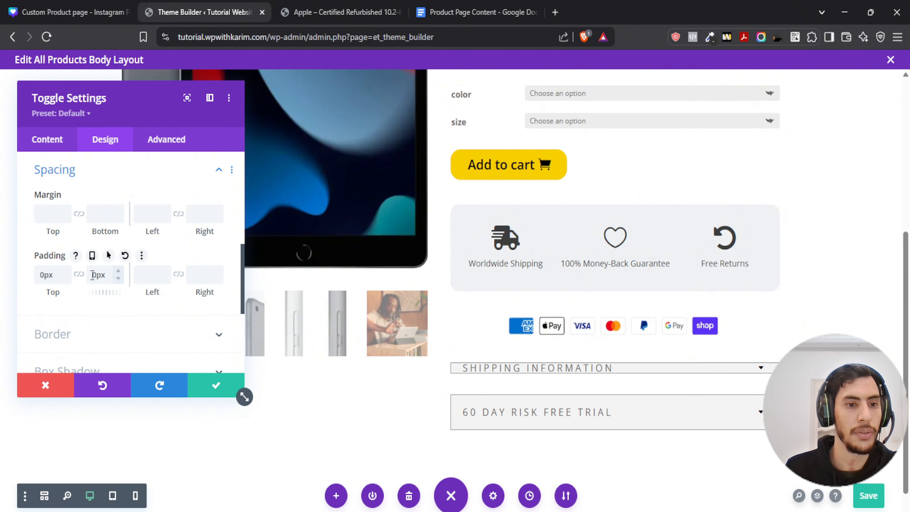
double_click(54, 275)
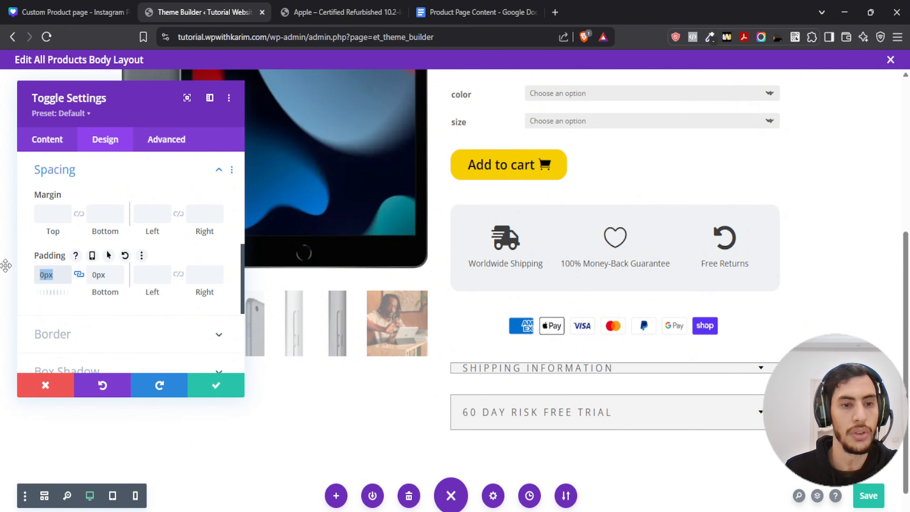
key(BackSpace)
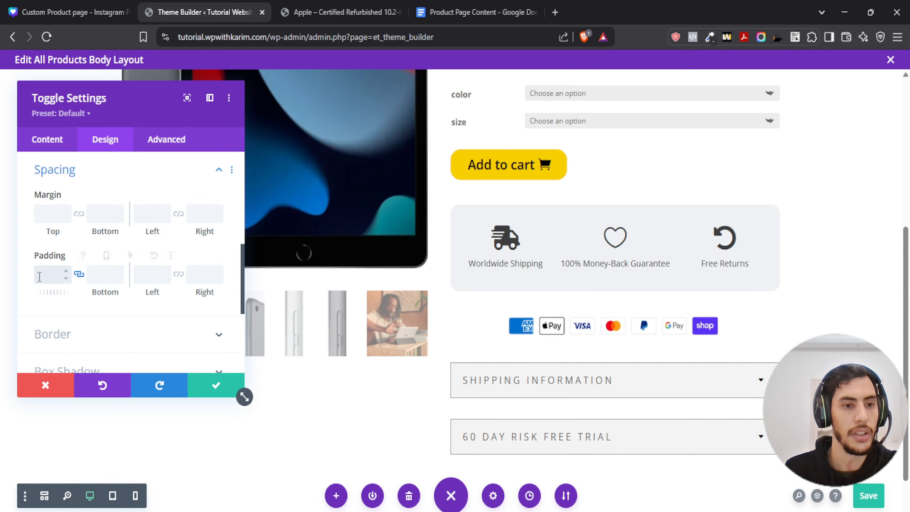
Step: Set the Shipping Information toggle's bottom margin to 15px and save its settings
click(105, 213)
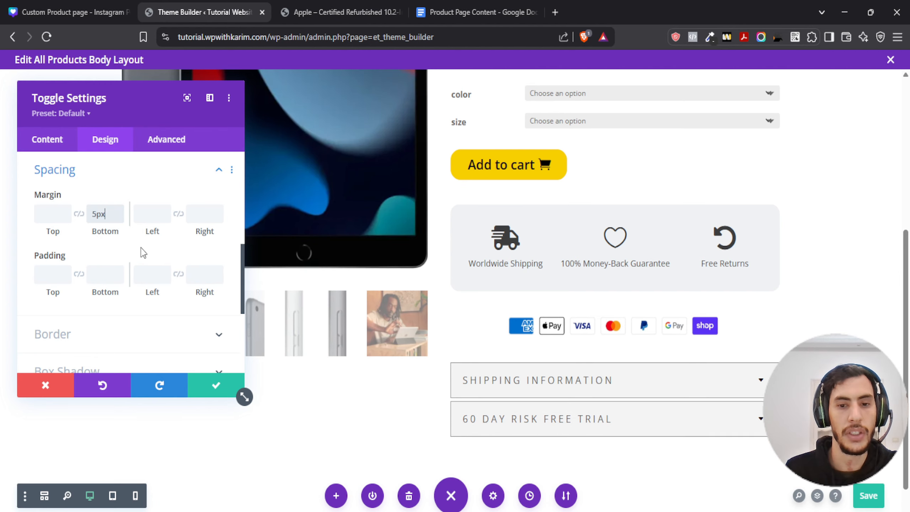
drag(91, 217, 119, 214)
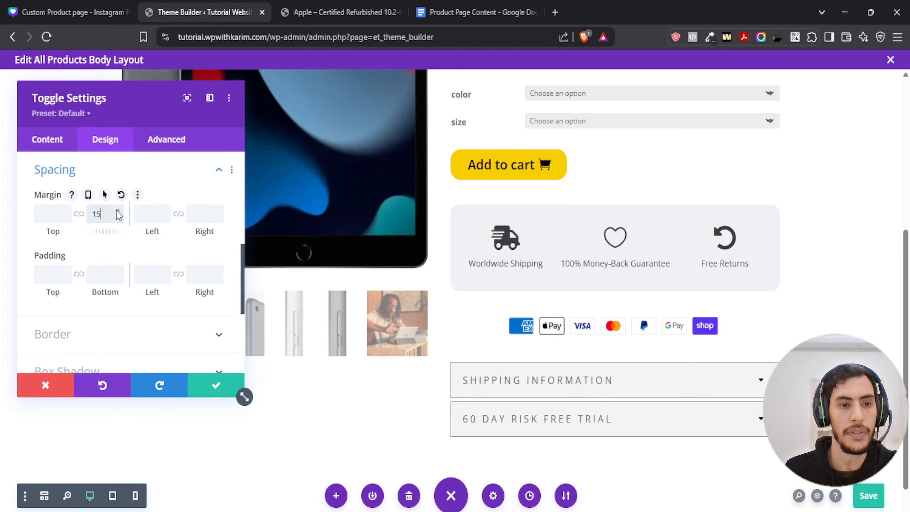
click(207, 386)
Step: Save the All Products body layout and review the product page with both toggles
scroll(716, 372, down, 1)
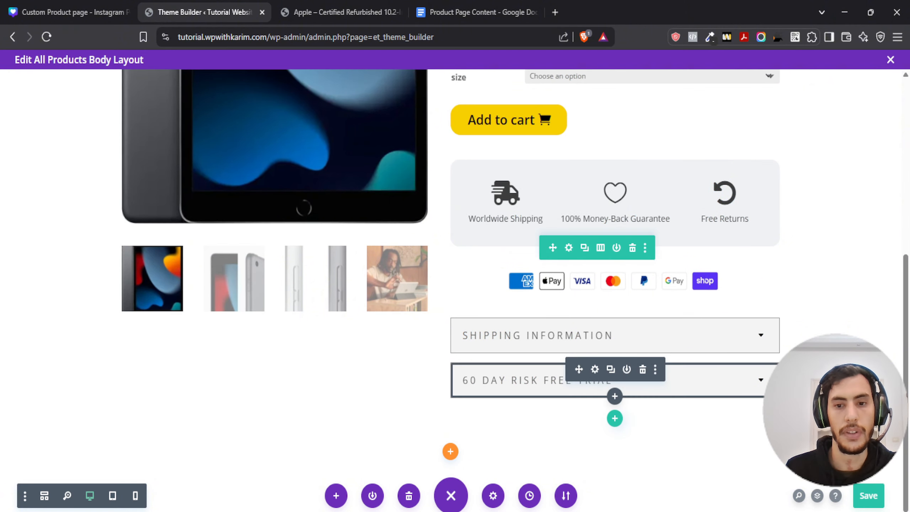
scroll(725, 341, up, 3)
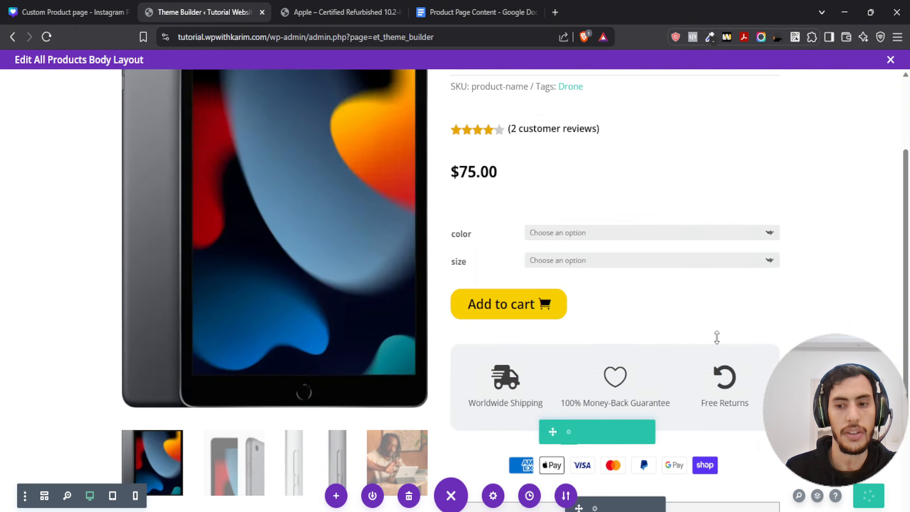
scroll(717, 337, down, 2)
scroll(843, 297, down, 1)
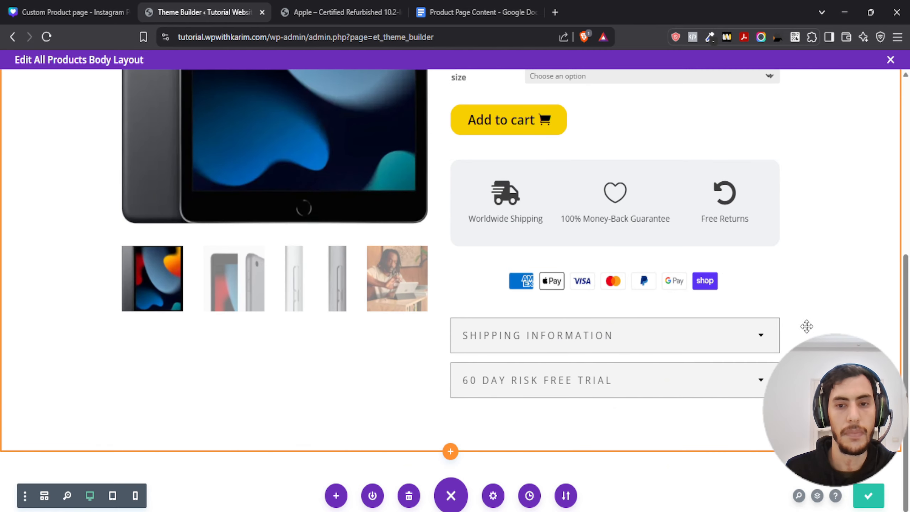
Step: Reload the Apple iPad product page and check how both toggles are displayed on the live page
scroll(807, 326, up, 8)
click(339, 12)
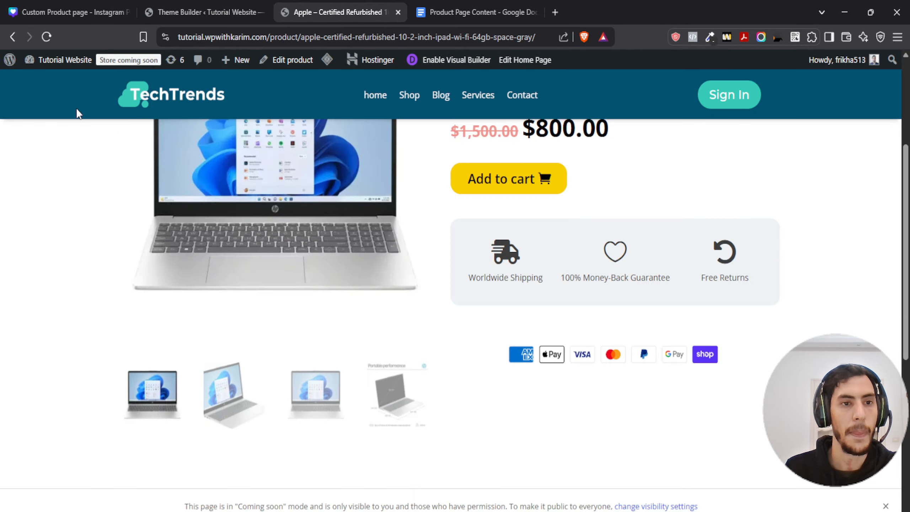
scroll(79, 151, up, 4)
click(46, 36)
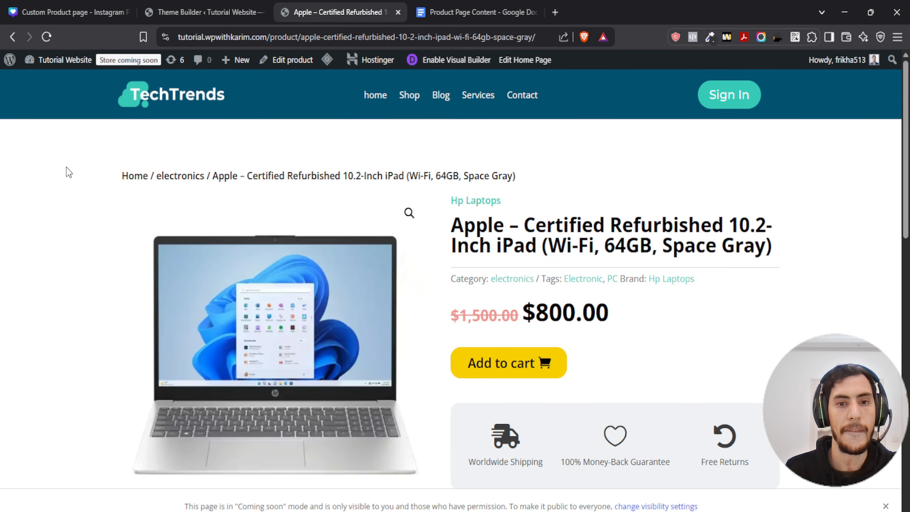
scroll(69, 172, down, 6)
scroll(372, 196, down, 5)
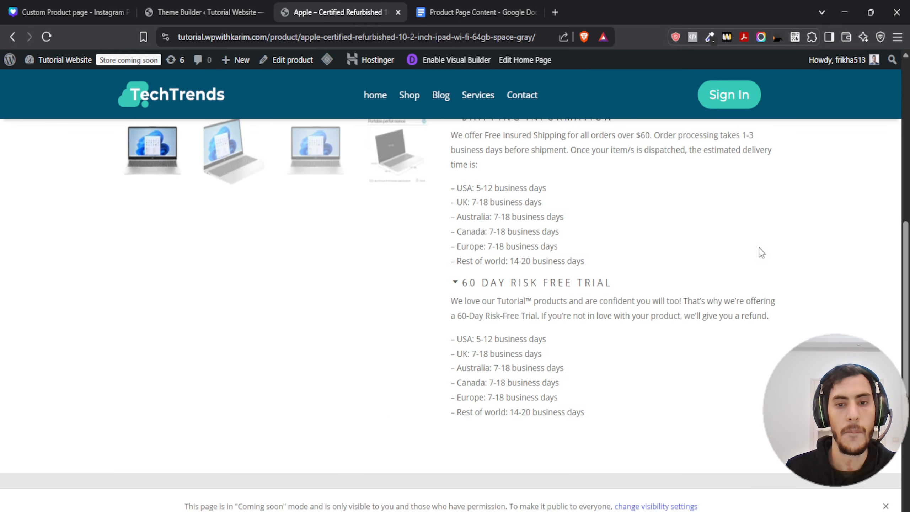
scroll(565, 305, up, 2)
scroll(567, 305, up, 6)
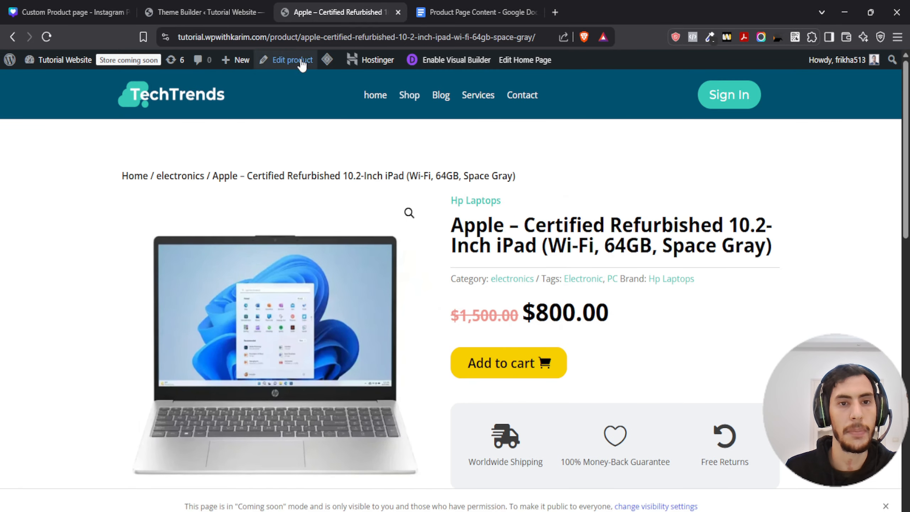
Step: Purge the site cache from the product page and review the styling of both toggles
mouse_move(327, 59)
click(345, 114)
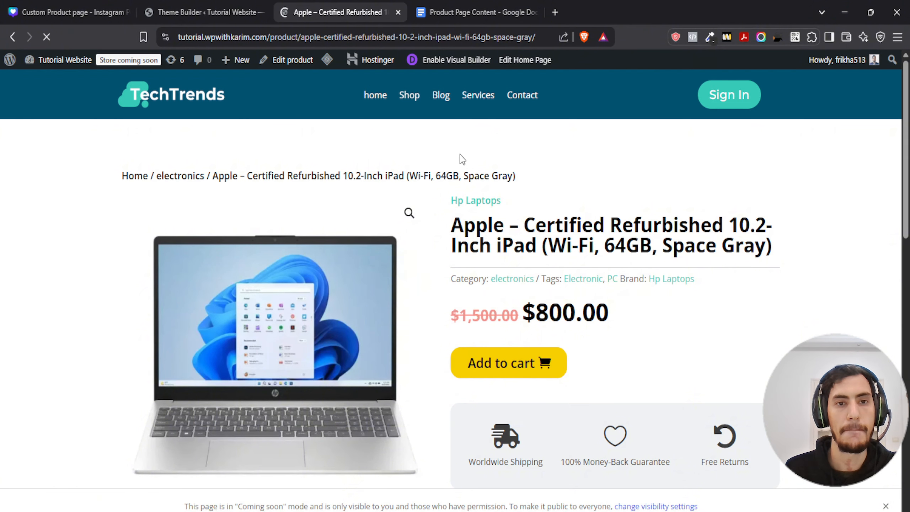
scroll(466, 168, down, 8)
scroll(473, 181, up, 2)
scroll(475, 186, up, 1)
scroll(476, 232, down, 1)
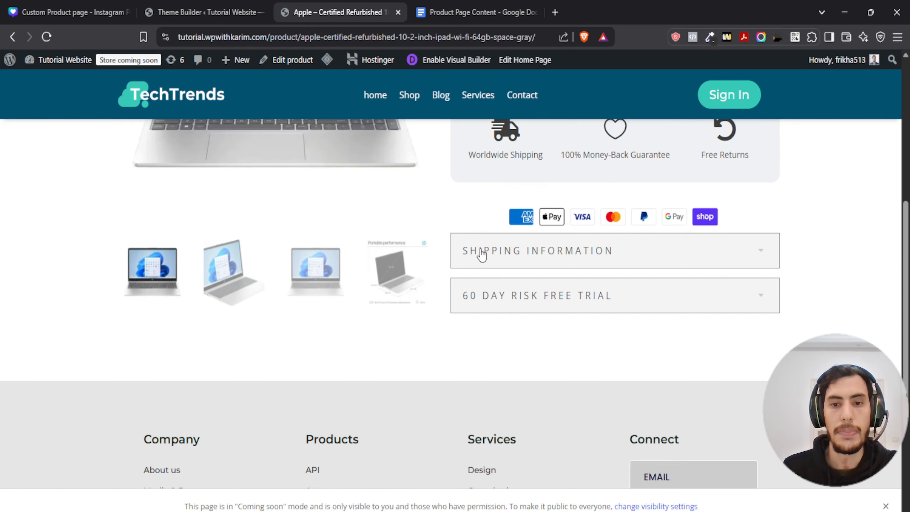
Step: Set the payment icons image's bottom padding to 20px in the Theme Builder and save the body layout
key(ctrl+shift+Tab)
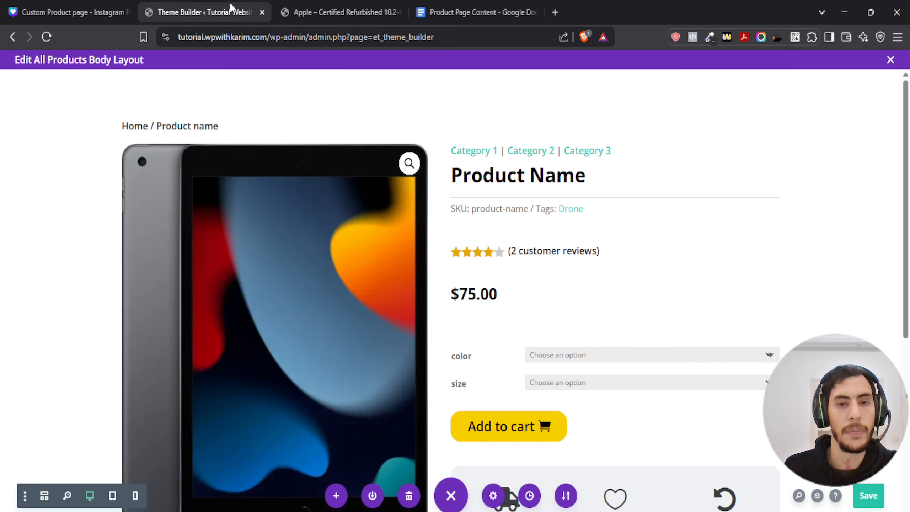
scroll(512, 237, down, 7)
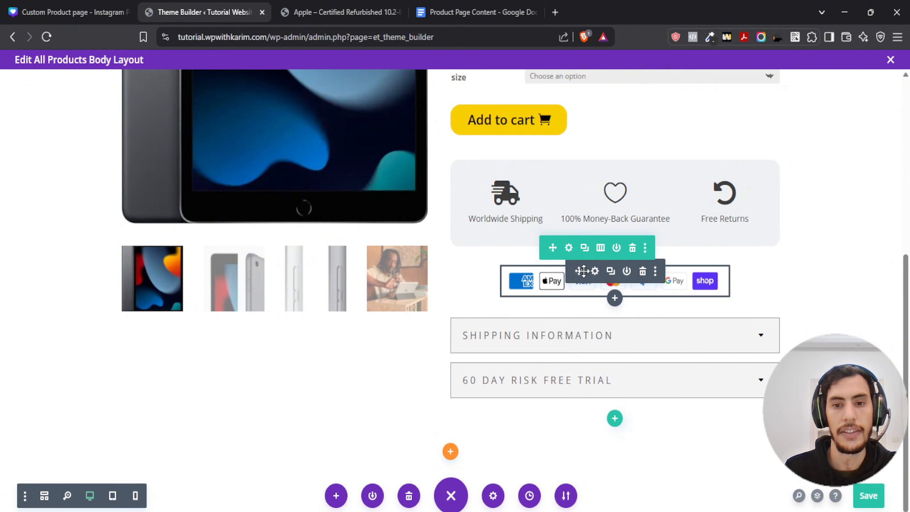
click(595, 271)
click(105, 139)
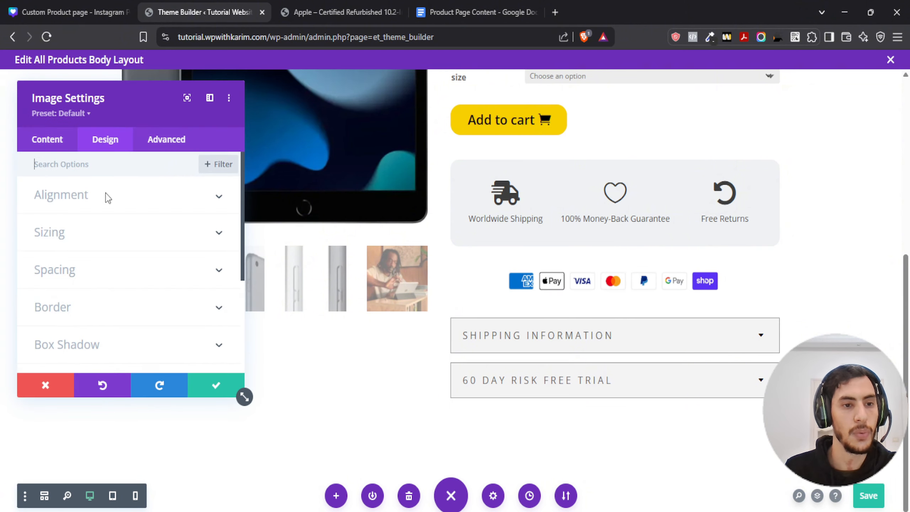
click(60, 271)
click(102, 319)
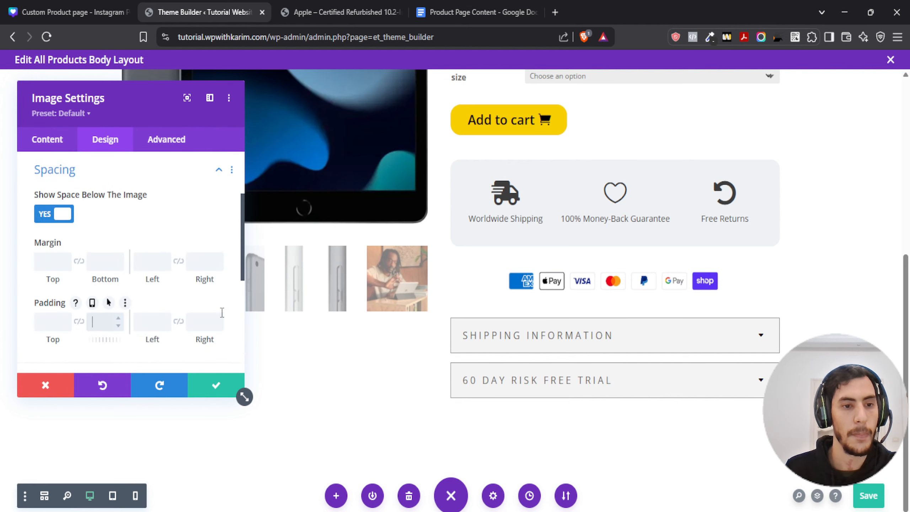
text(30px)
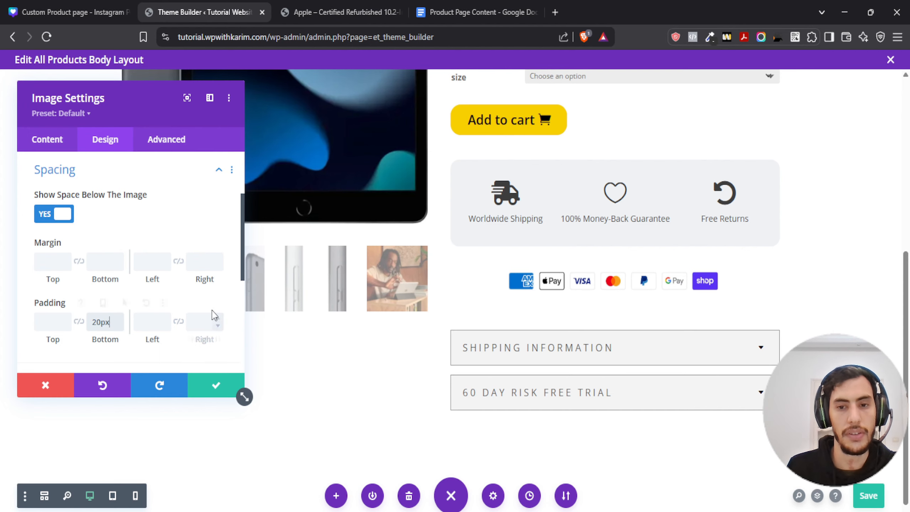
click(216, 385)
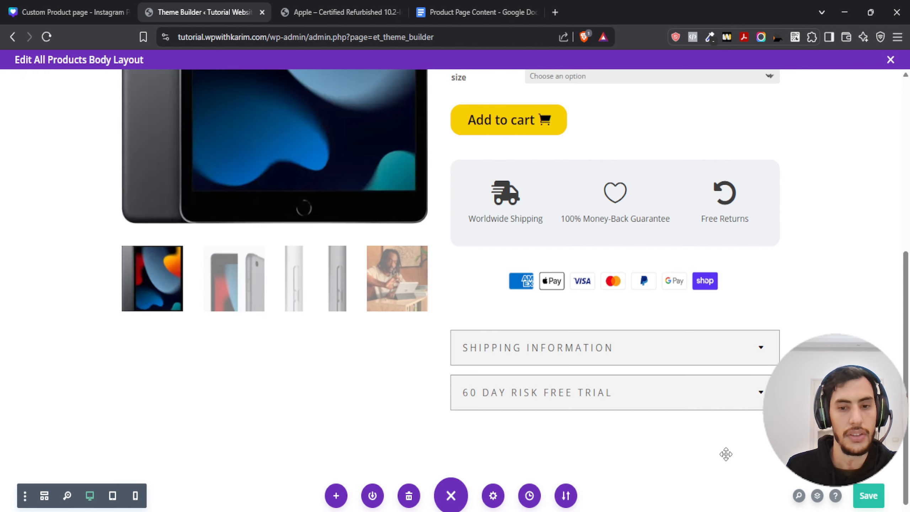
click(869, 496)
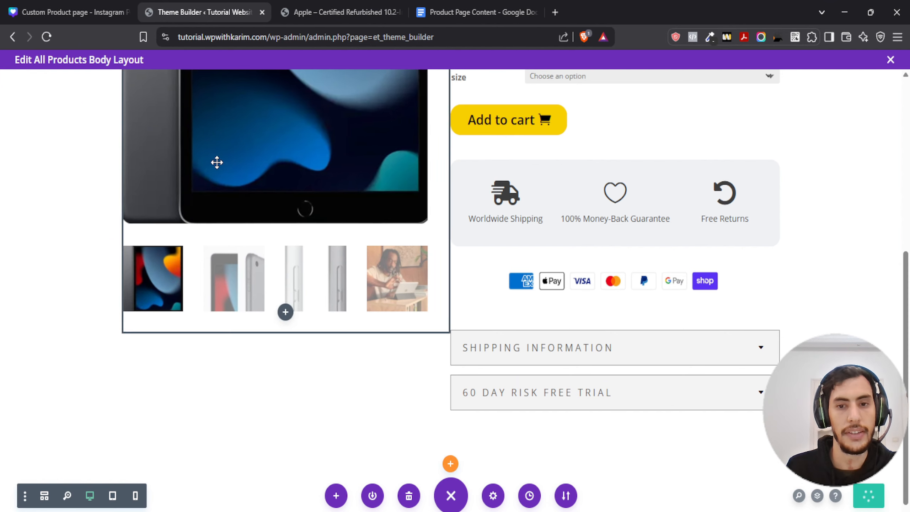
Step: Reload the live product page and purge the site cache to load the payment image's new spacing
click(304, 5)
scroll(473, 271, up, 6)
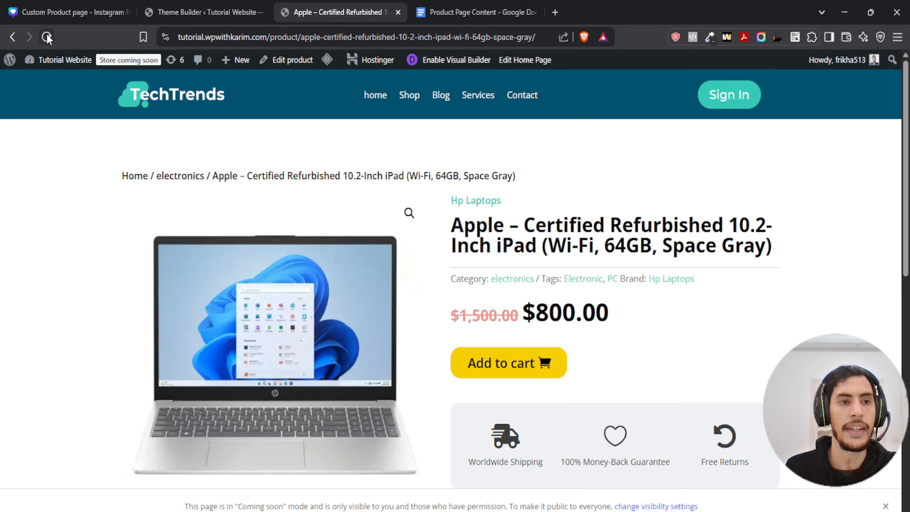
click(47, 37)
scroll(434, 211, down, 5)
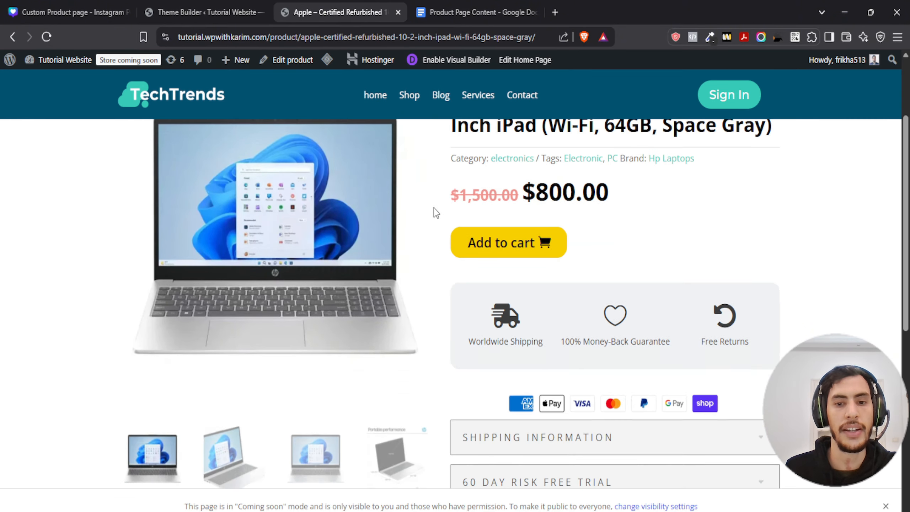
scroll(433, 207, down, 3)
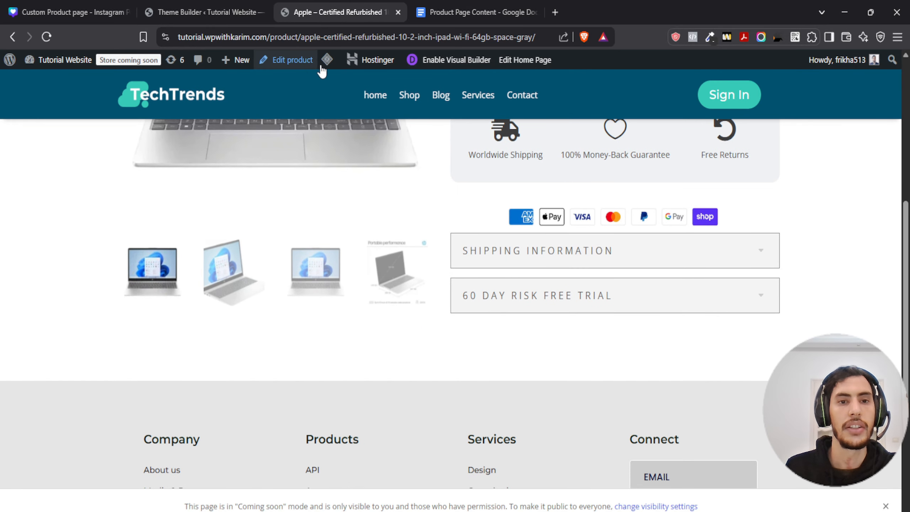
mouse_move(326, 67)
click(345, 115)
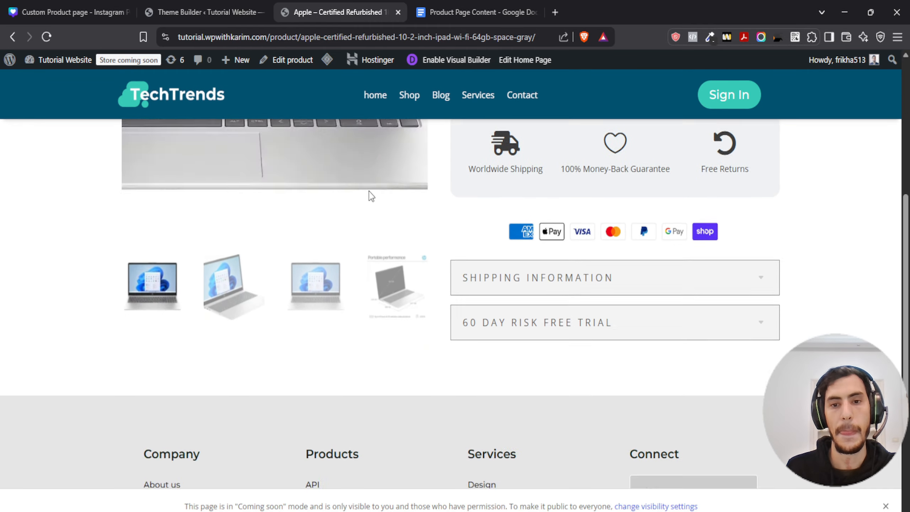
Step: Expand and collapse the Shipping Information and 60 Day Risk Free Trial toggles to check their body text
click(757, 266)
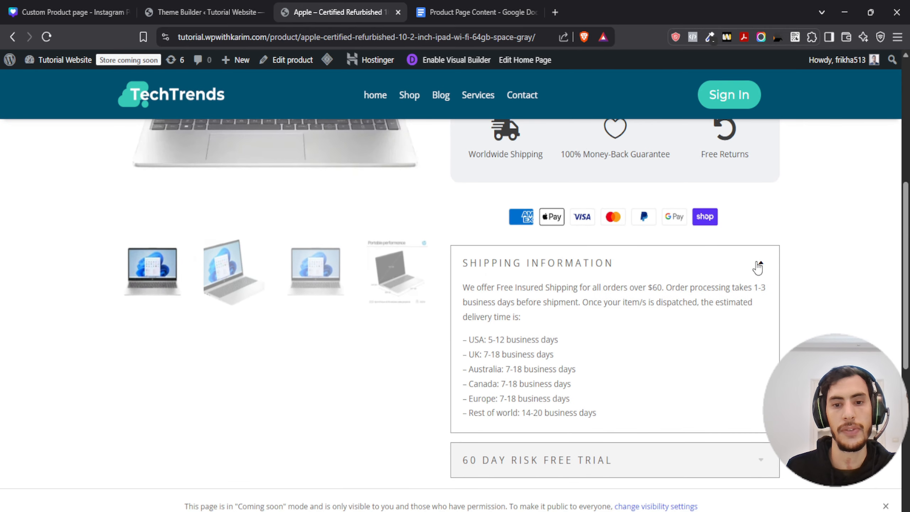
click(757, 266)
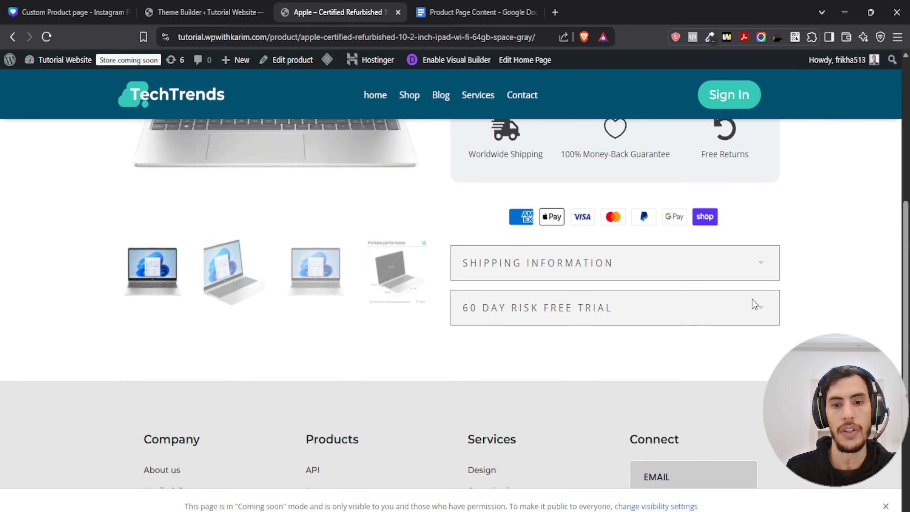
click(760, 310)
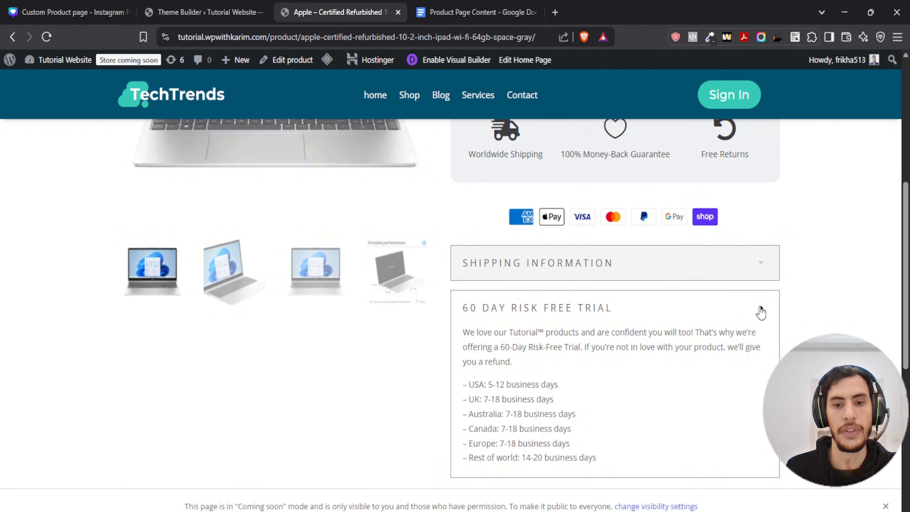
click(761, 312)
click(756, 266)
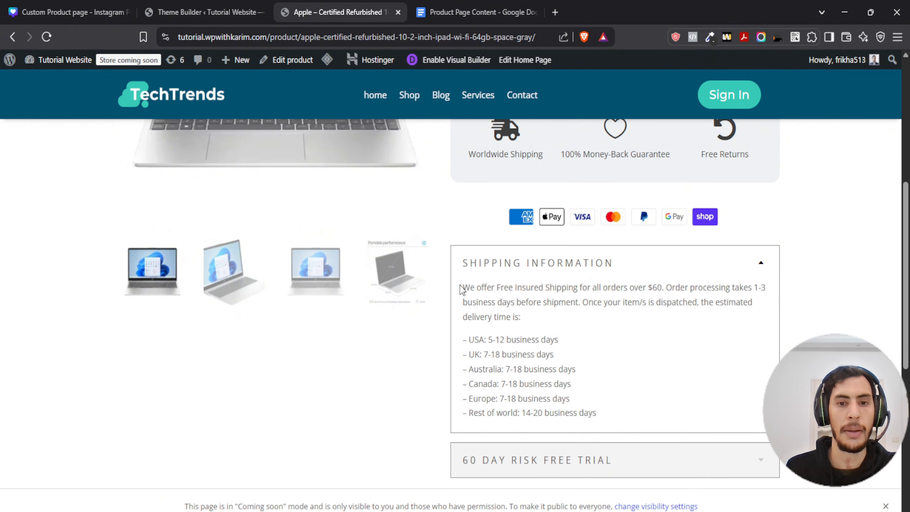
mouse_move(460, 286)
mouse_down()
mouse_move(606, 400)
mouse_move(604, 413)
mouse_move(471, 285)
mouse_up()
click(794, 300)
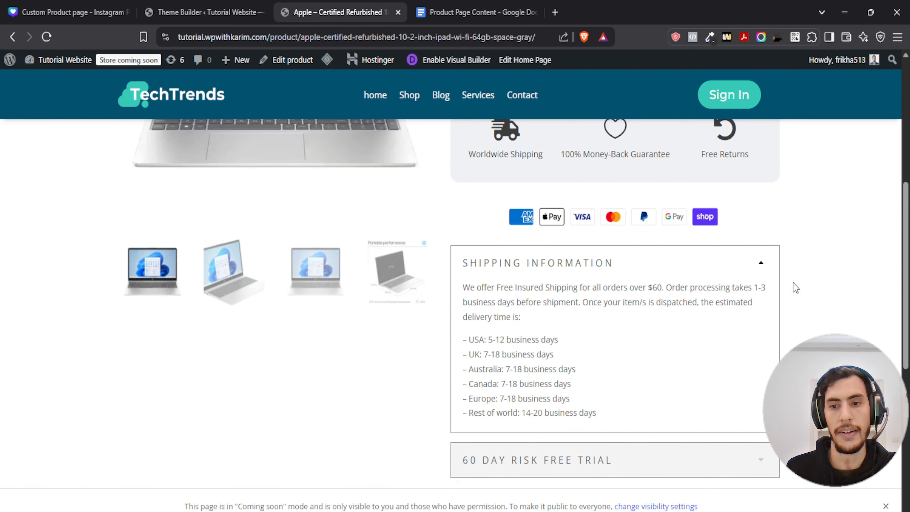
click(753, 268)
Step: Set the Shipping Information toggle's body text color to black (#000000) in the Theme Builder and save its settings
click(183, 11)
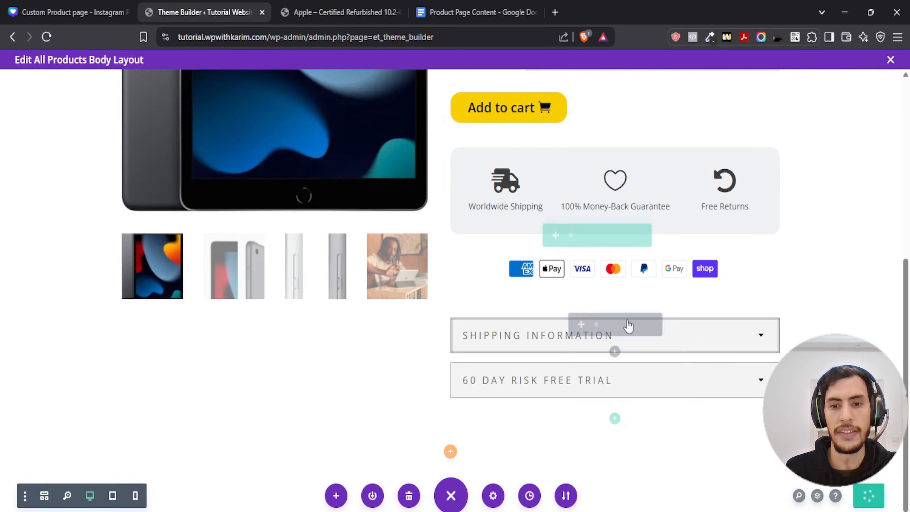
click(595, 324)
click(105, 139)
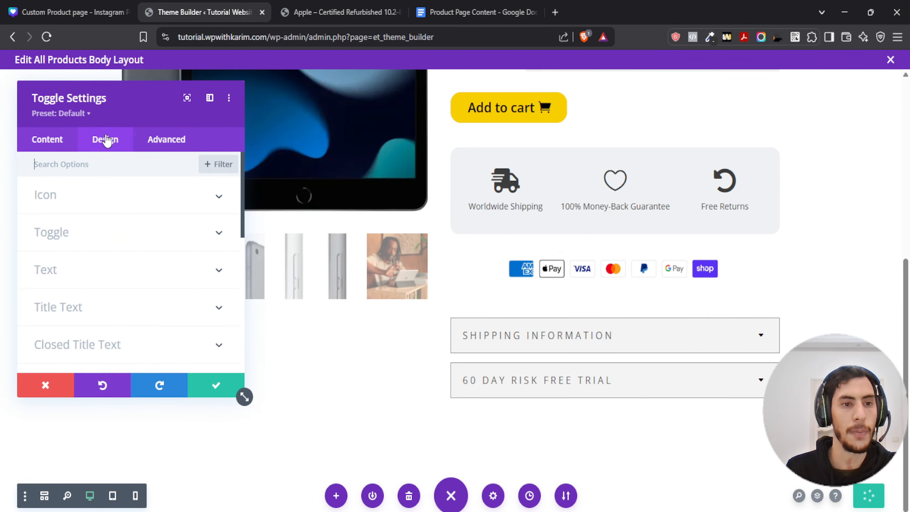
scroll(101, 214, down, 2)
scroll(97, 269, down, 2)
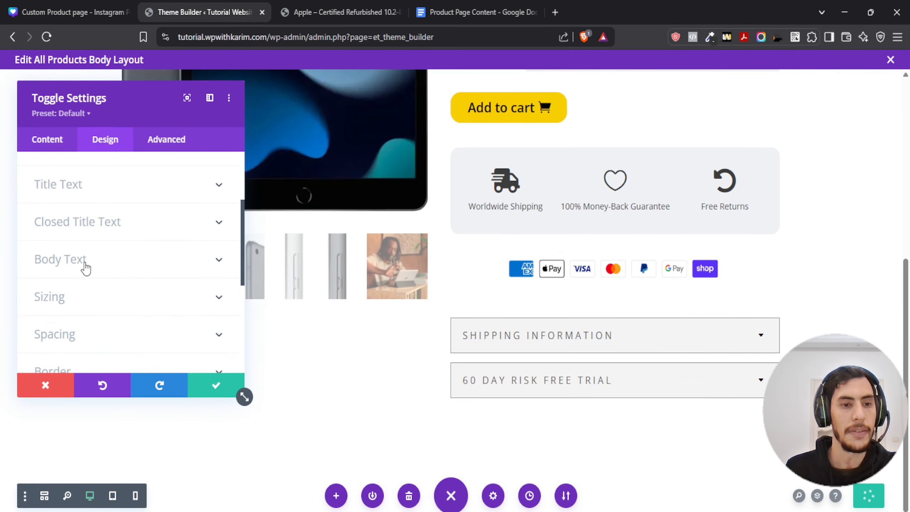
click(86, 267)
scroll(75, 274, down, 5)
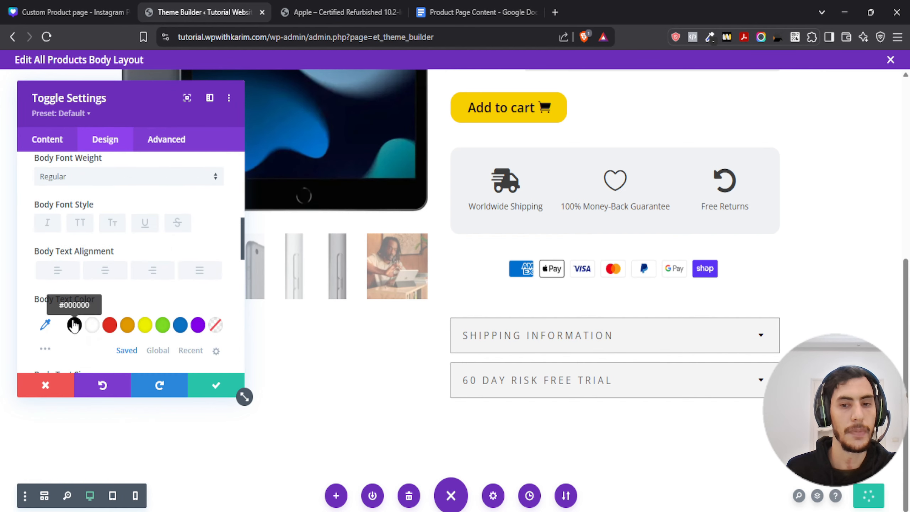
click(74, 325)
click(217, 386)
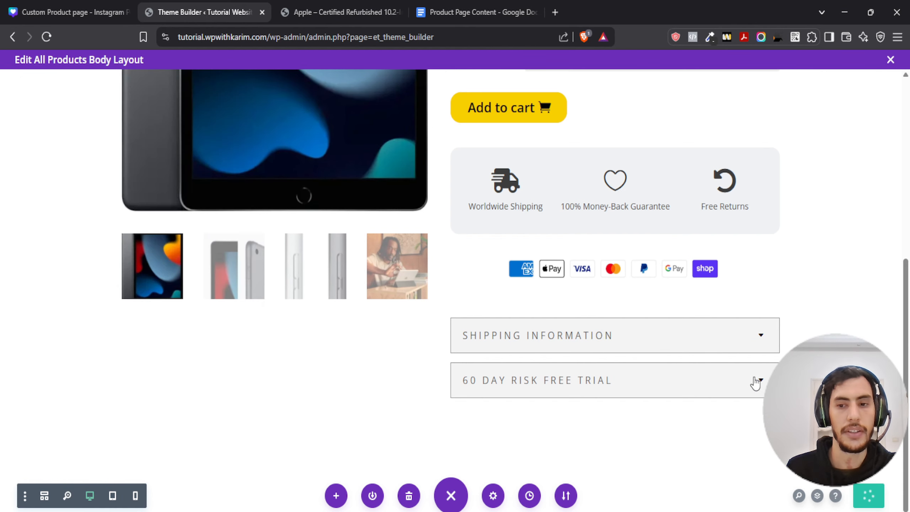
Step: Set the 60 Day Risk Free Trial toggle's body text color to black and save its settings
click(596, 368)
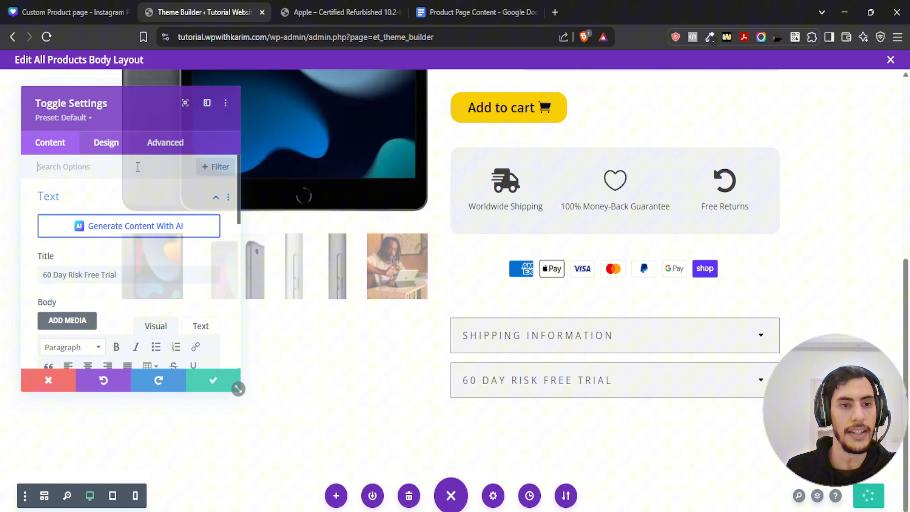
click(99, 147)
click(60, 307)
scroll(74, 279, down, 8)
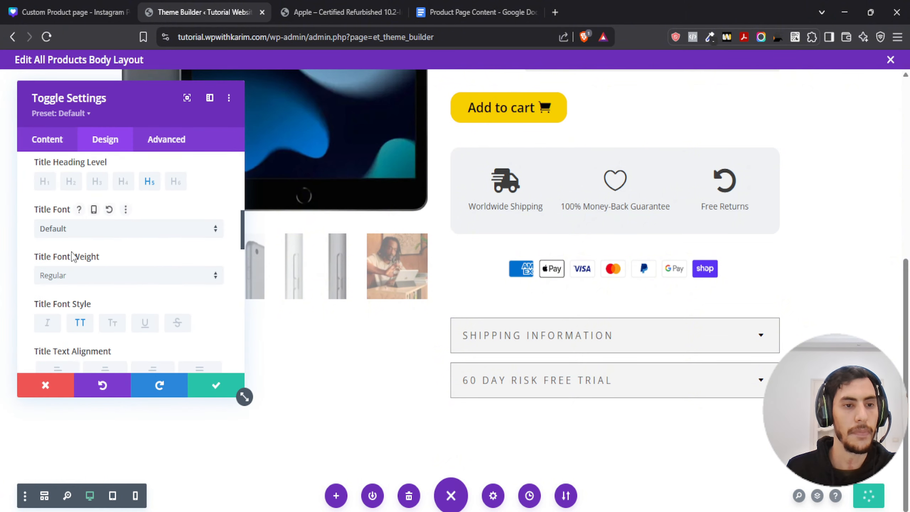
scroll(74, 257, down, 15)
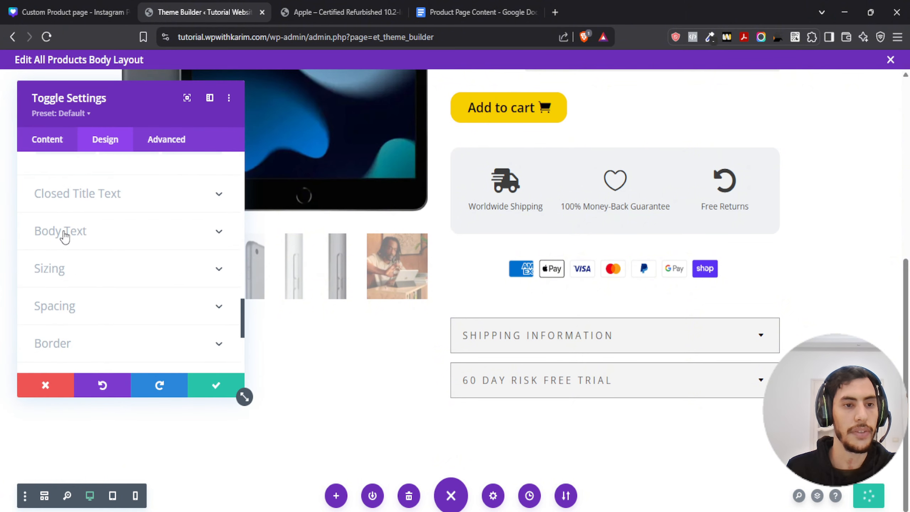
click(65, 232)
scroll(71, 266, up, 3)
scroll(72, 267, down, 2)
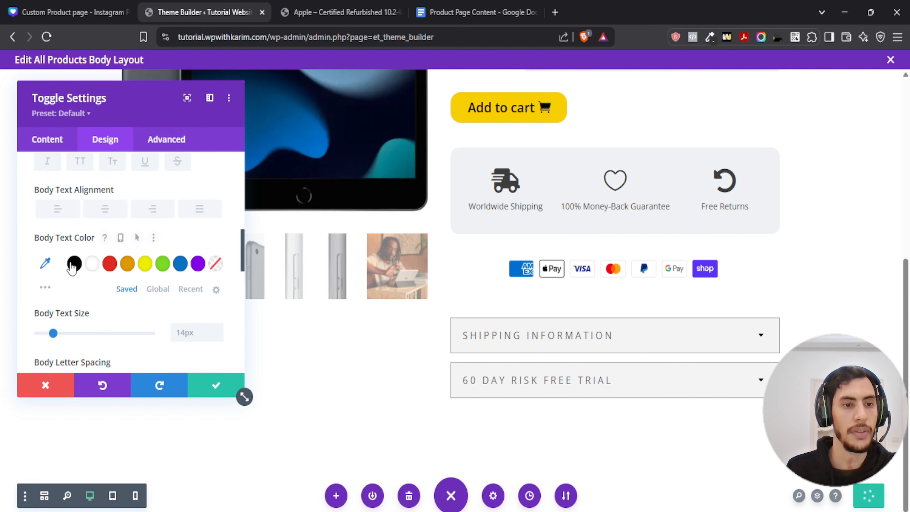
click(74, 264)
scroll(207, 327, down, 2)
click(216, 385)
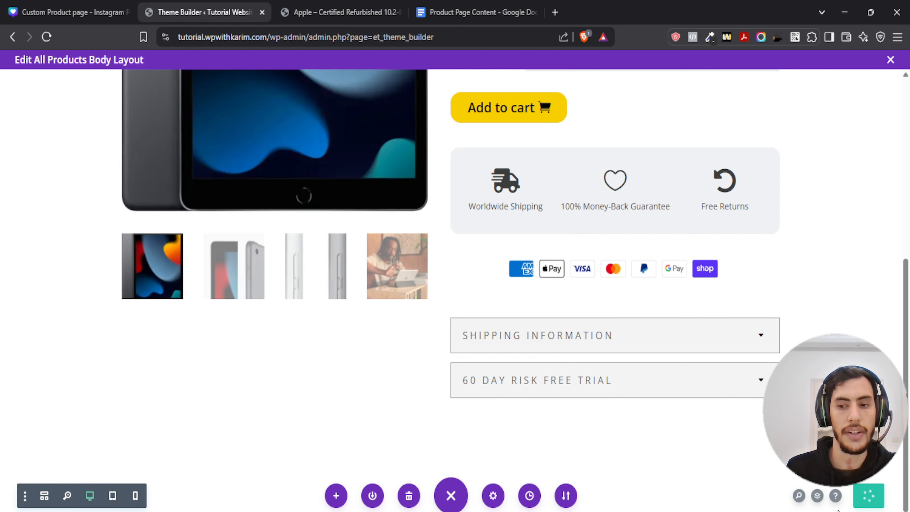
Step: Switch to the Canva product page structure draft to check which section follows the toggle, and return to the Theme Builder
click(79, 5)
scroll(223, 226, down, 5)
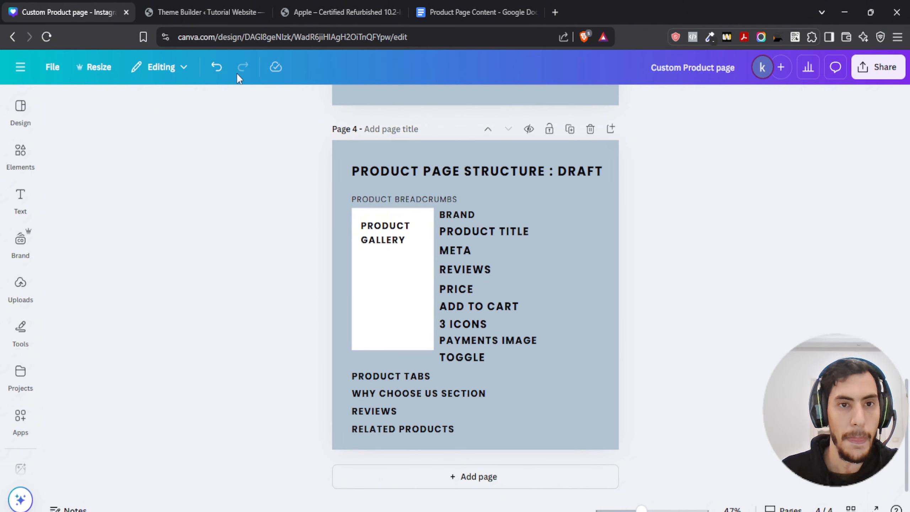
click(202, 5)
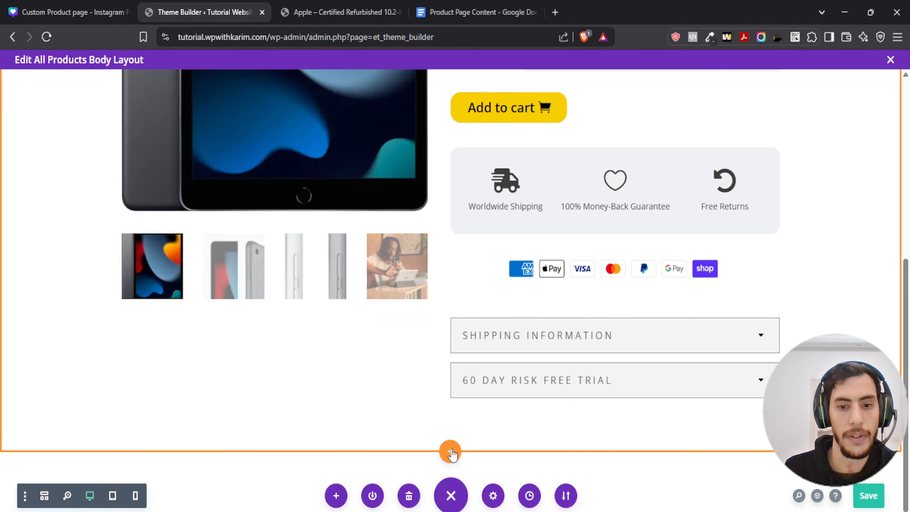
Step: Add a regular section with a single-column row below the product section and insert a Woo Product Tabs module in it
click(451, 452)
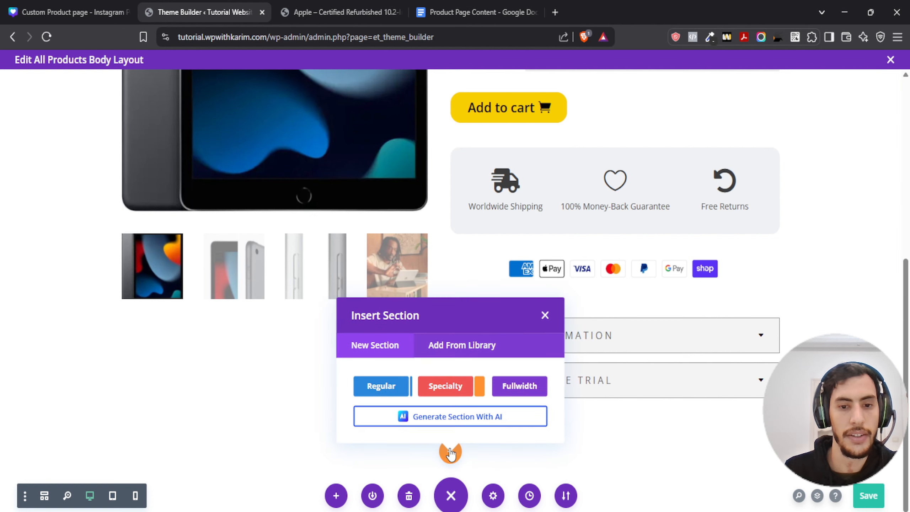
click(375, 387)
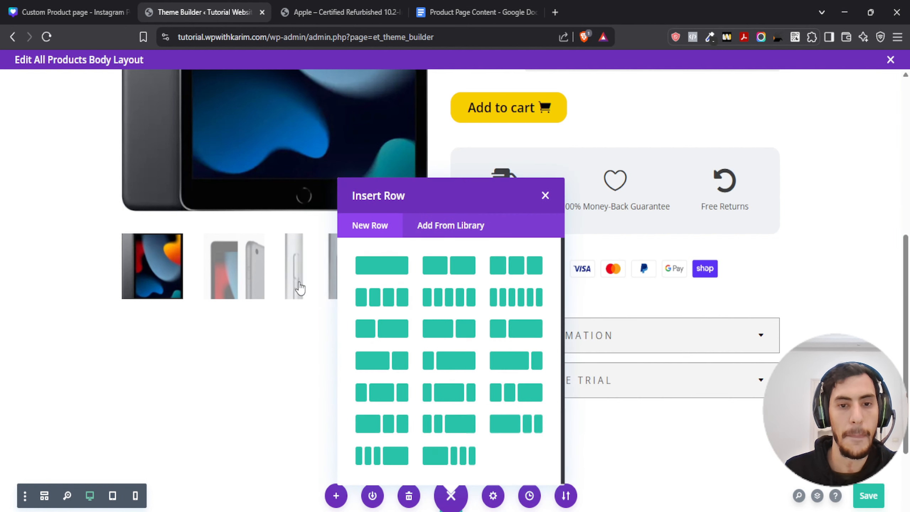
click(382, 267)
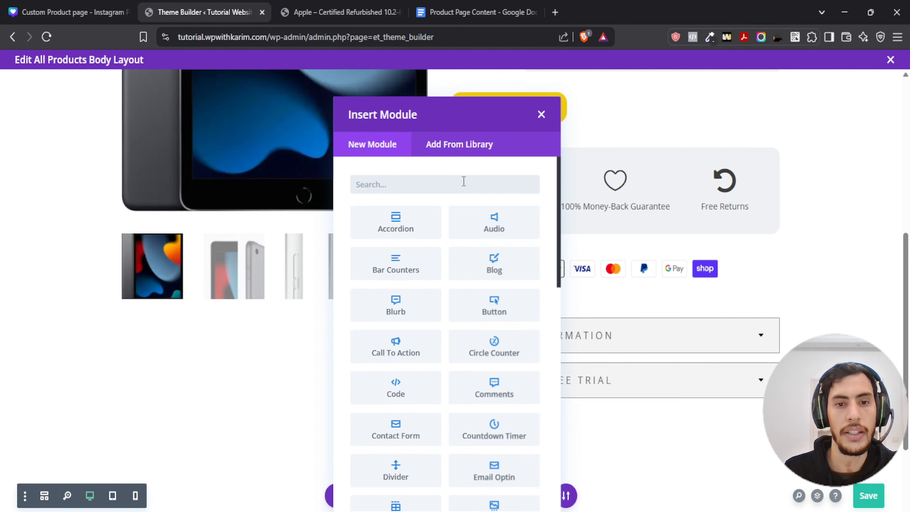
text(tab)
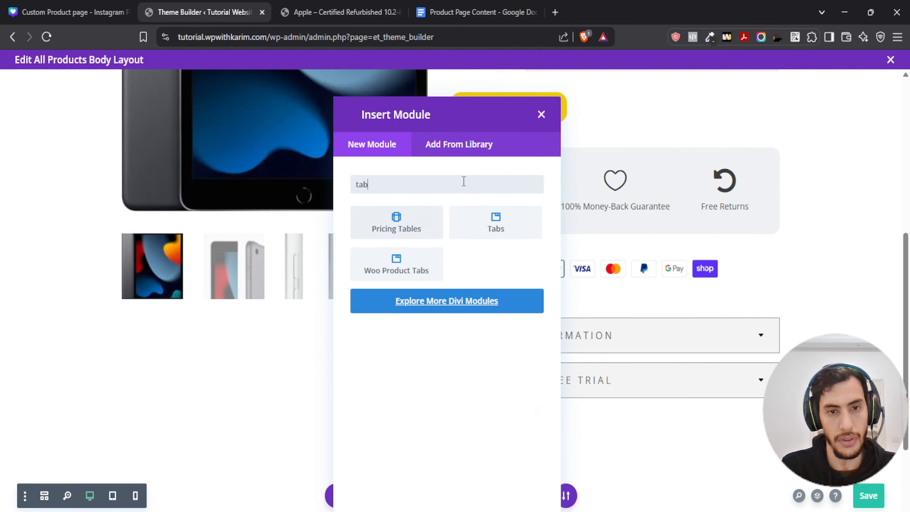
click(417, 260)
drag(132, 96, 657, 111)
scroll(433, 212, down, 6)
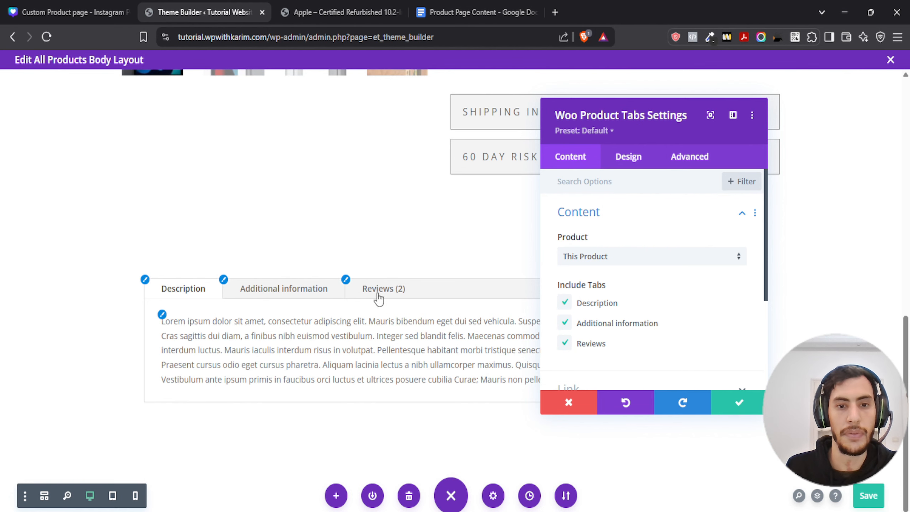
Step: Set the active tab background color of the product tabs to white in the tab text design settings
scroll(634, 332, down, 4)
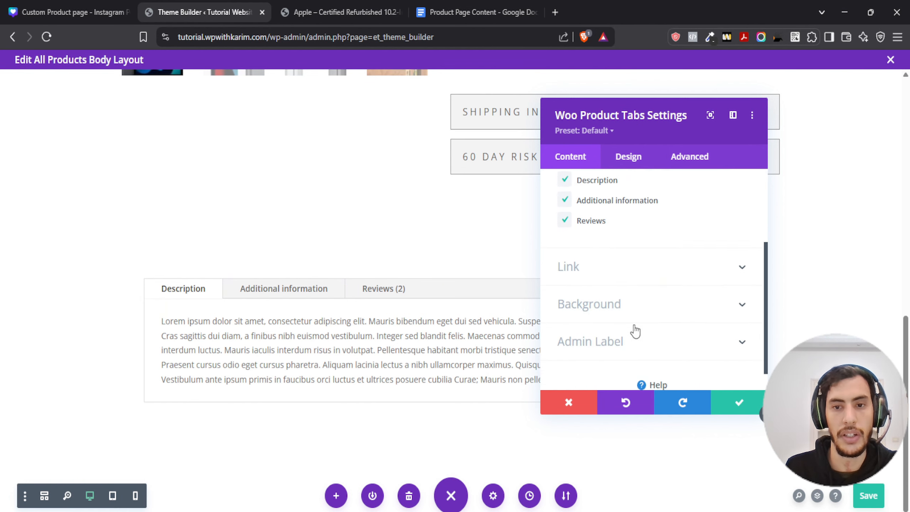
scroll(659, 346, up, 4)
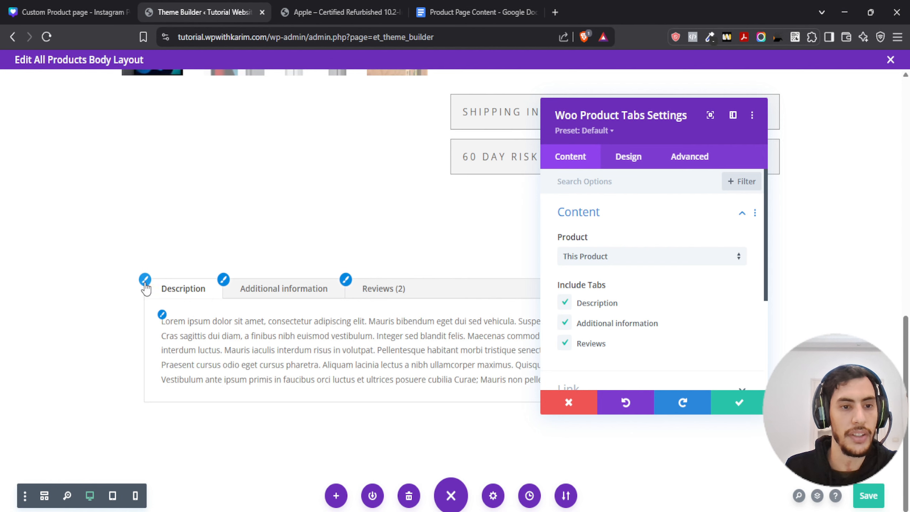
click(629, 157)
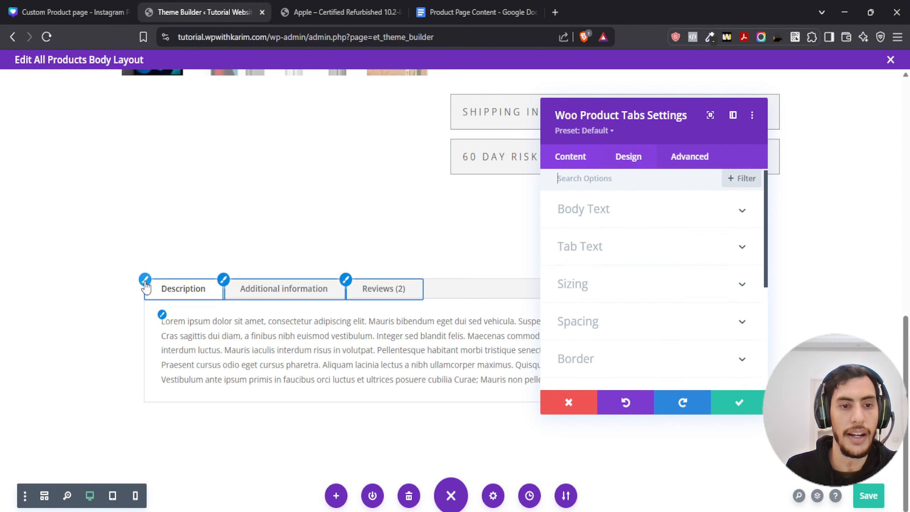
click(588, 246)
scroll(611, 263, down, 3)
scroll(609, 269, up, 5)
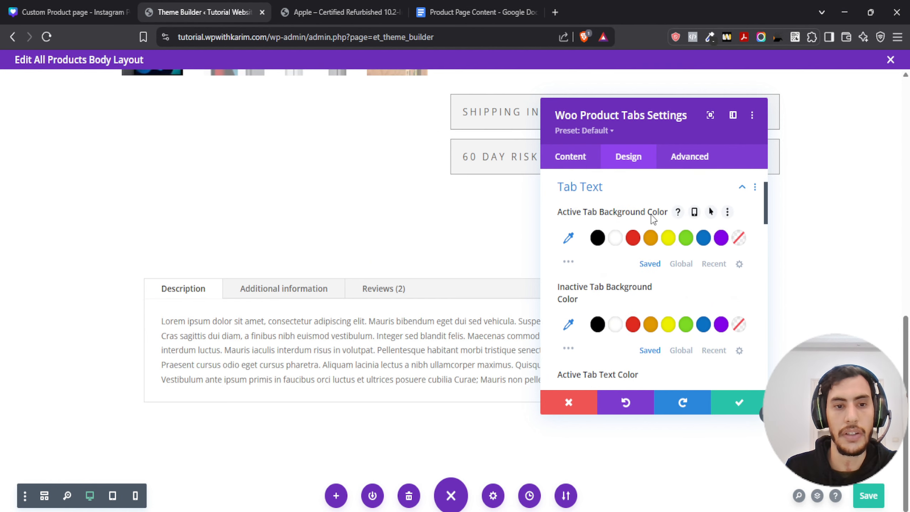
click(615, 238)
Step: Set the product tabs' tab text size to 22px and tab line height to 2.4em
scroll(580, 291, down, 2)
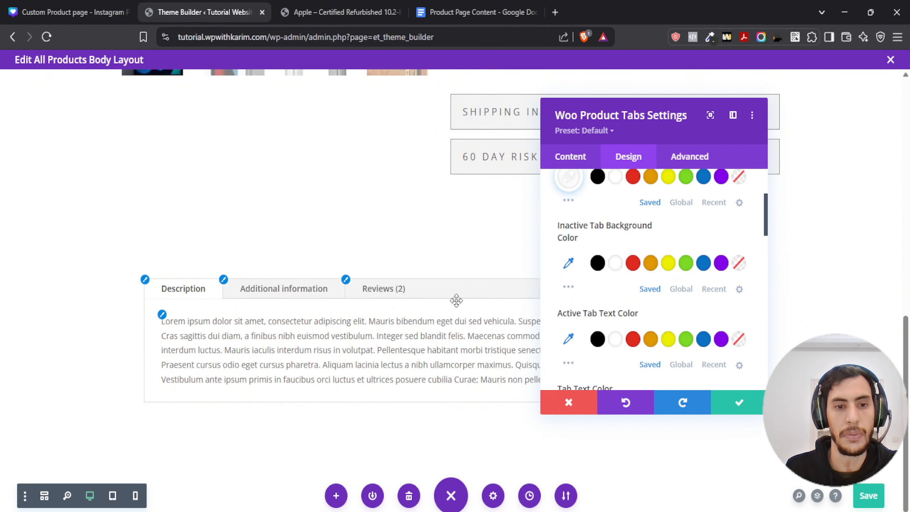
scroll(646, 315, down, 5)
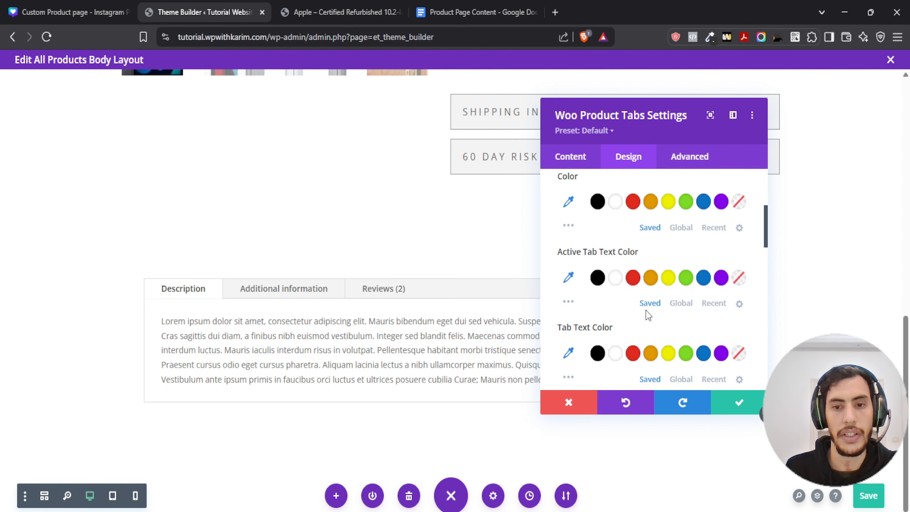
scroll(620, 314, down, 6)
scroll(583, 234, up, 2)
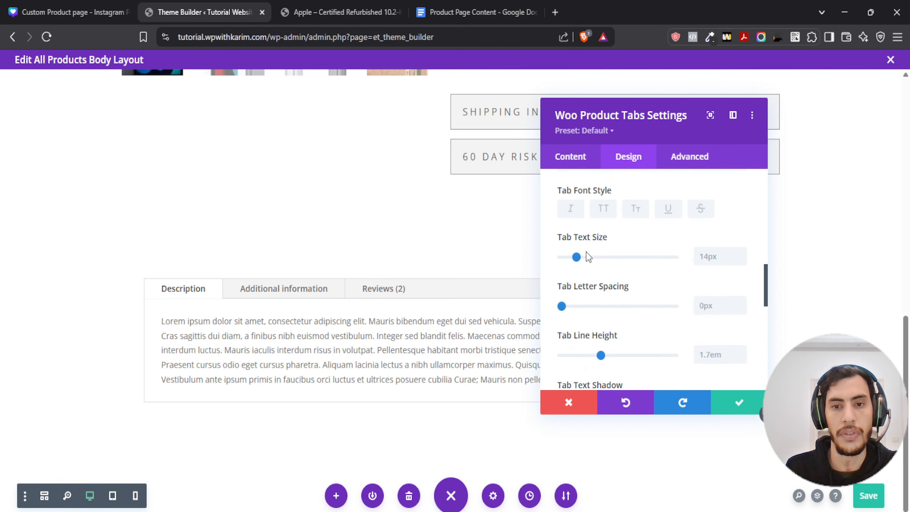
drag(577, 257, 586, 258)
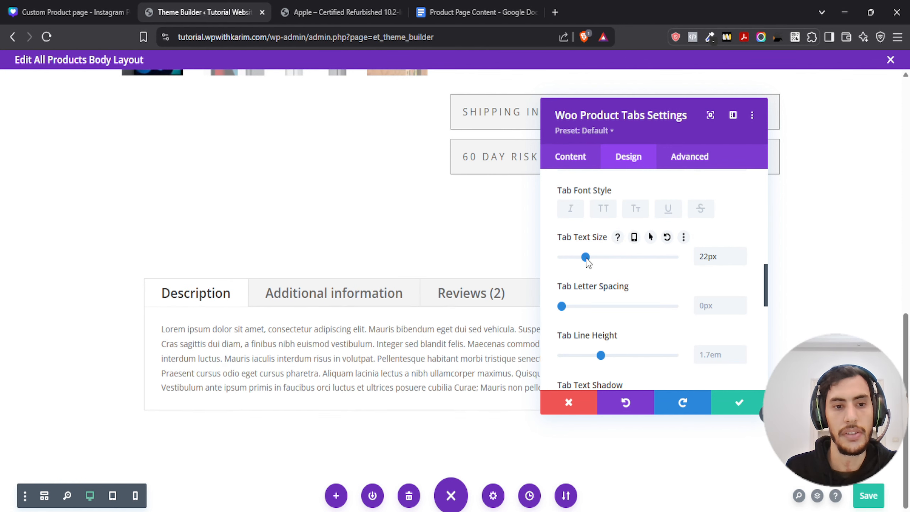
scroll(590, 287, down, 5)
scroll(590, 285, up, 4)
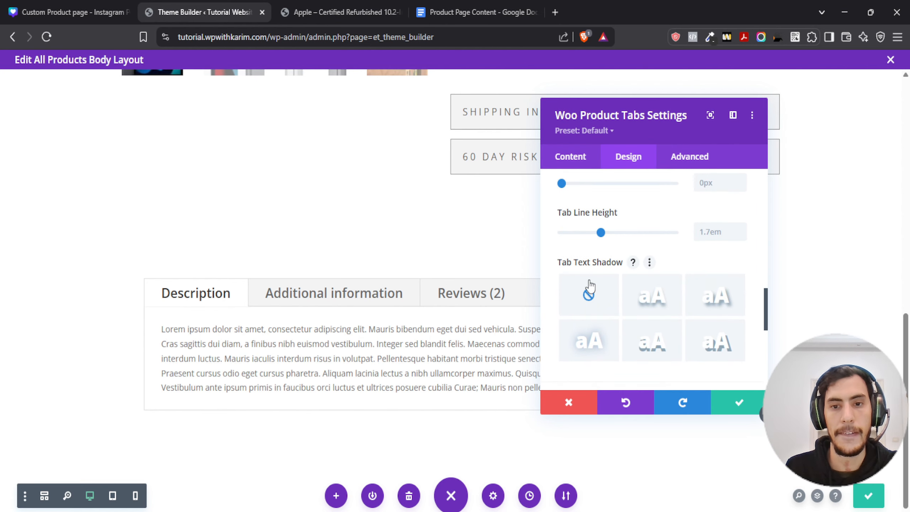
drag(601, 294, 642, 297)
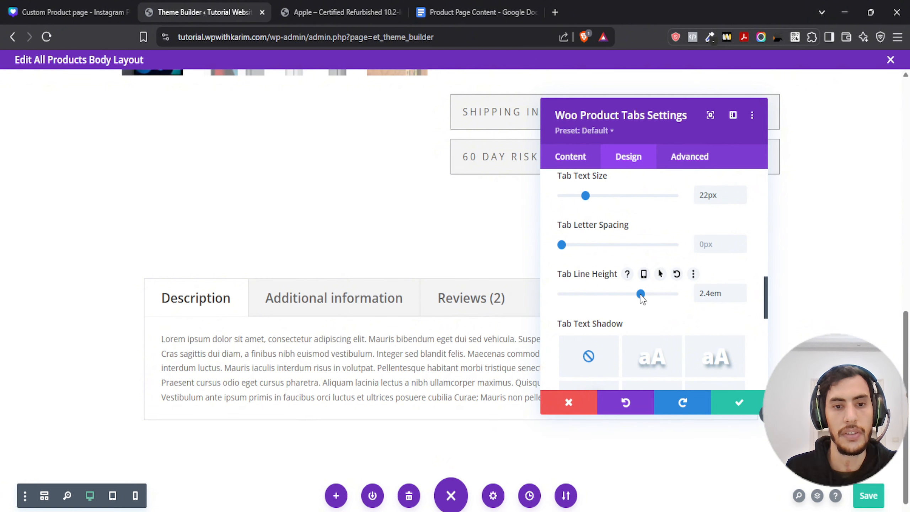
Step: Set the product tabs' body text color to dark grey (#494949)
scroll(599, 281, down, 5)
scroll(599, 281, up, 8)
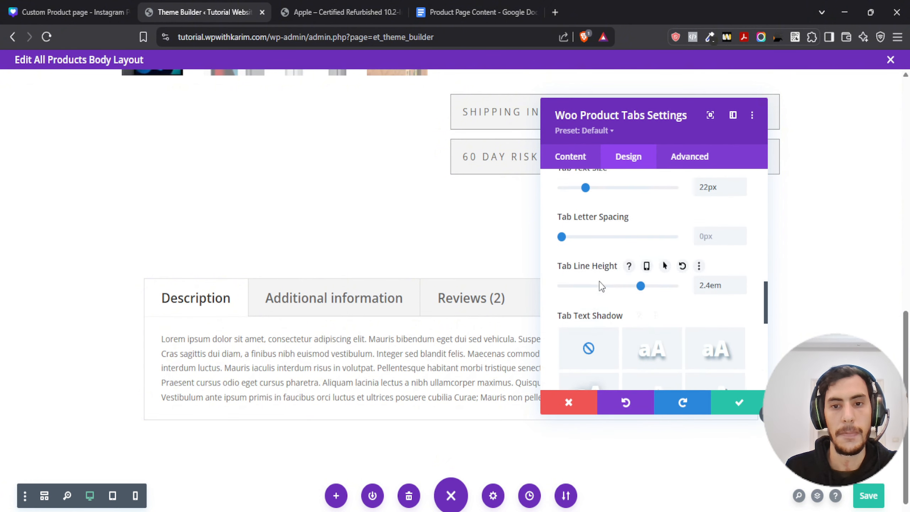
scroll(597, 292, up, 10)
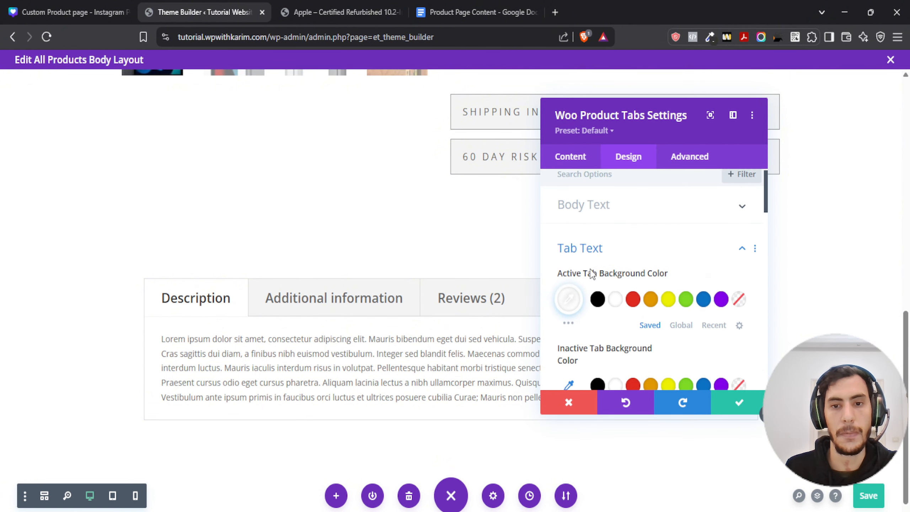
click(592, 213)
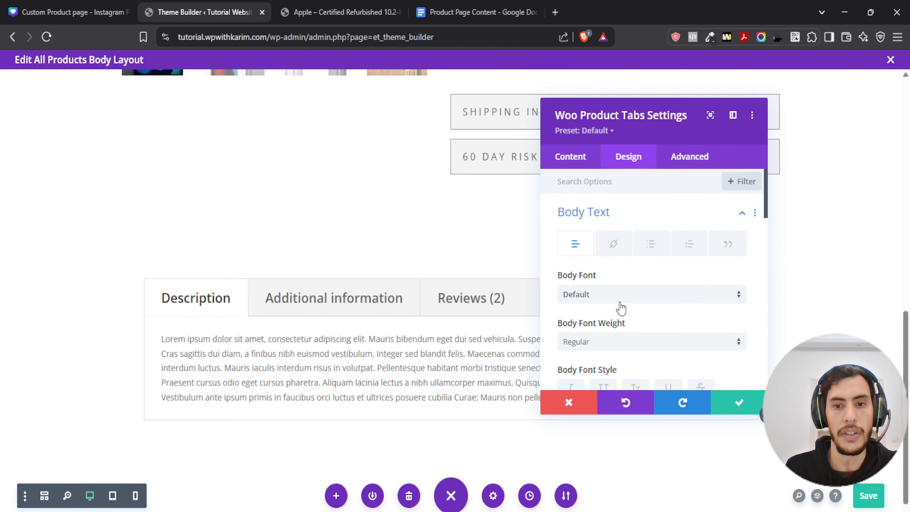
scroll(605, 306, down, 3)
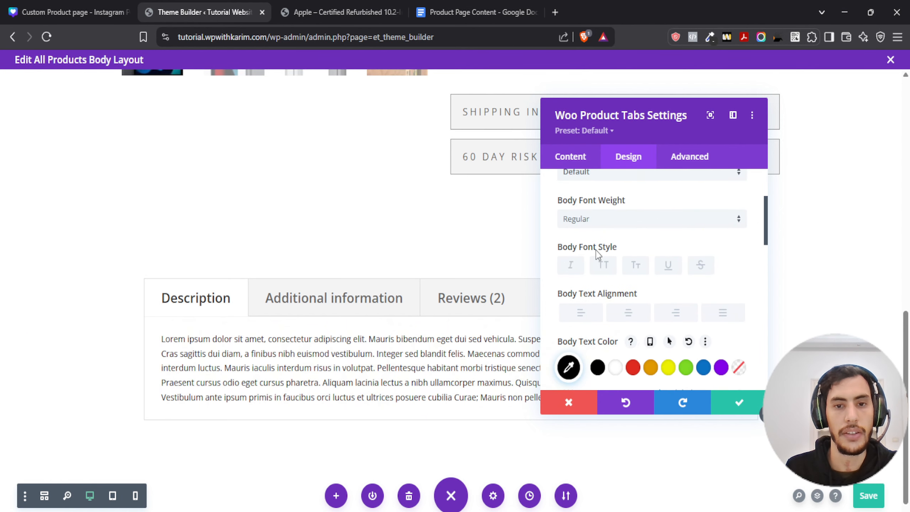
scroll(595, 287, down, 2)
click(574, 308)
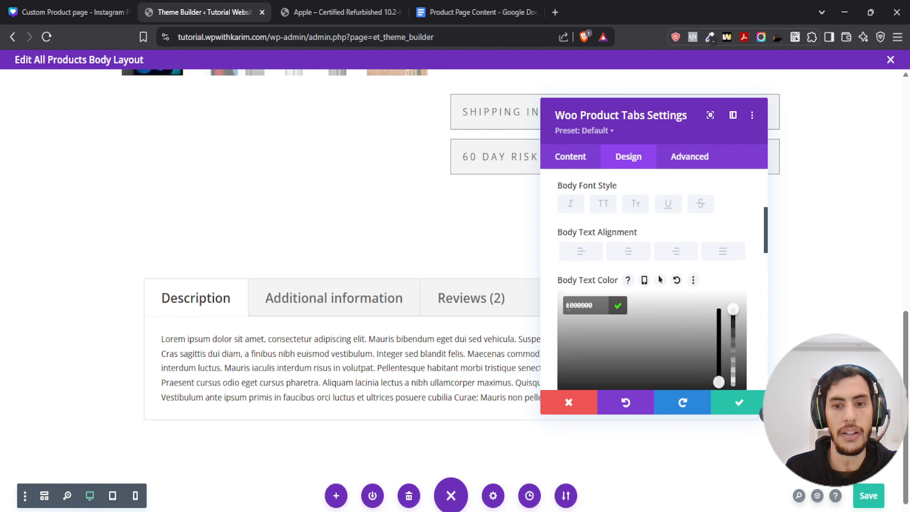
click(563, 358)
scroll(564, 358, down, 2)
drag(557, 303, 558, 324)
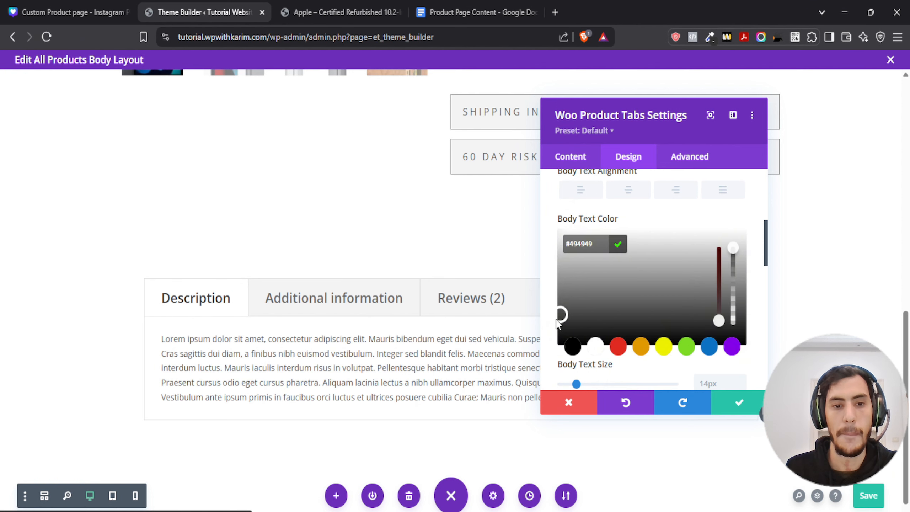
Step: Set the product tabs' body text size to 16px
scroll(629, 276, down, 4)
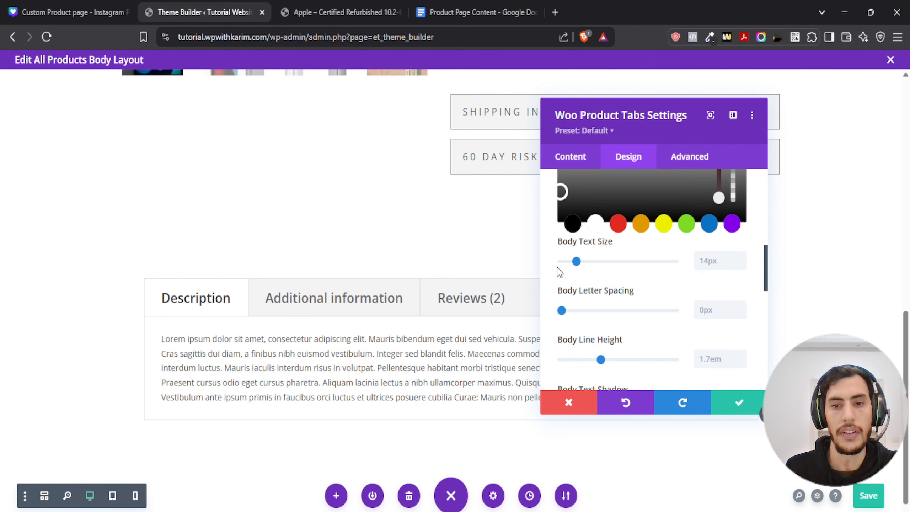
scroll(560, 273, down, 2)
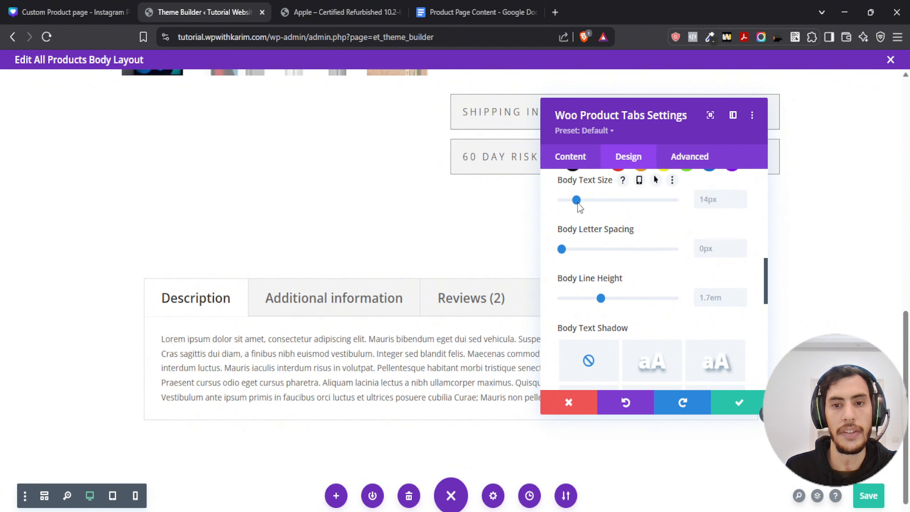
double_click(740, 197)
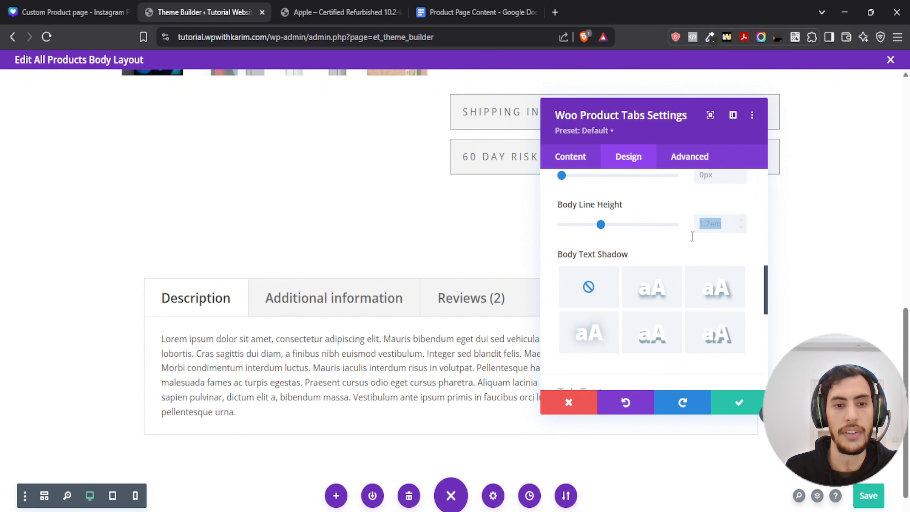
scroll(704, 235, up, 2)
click(741, 246)
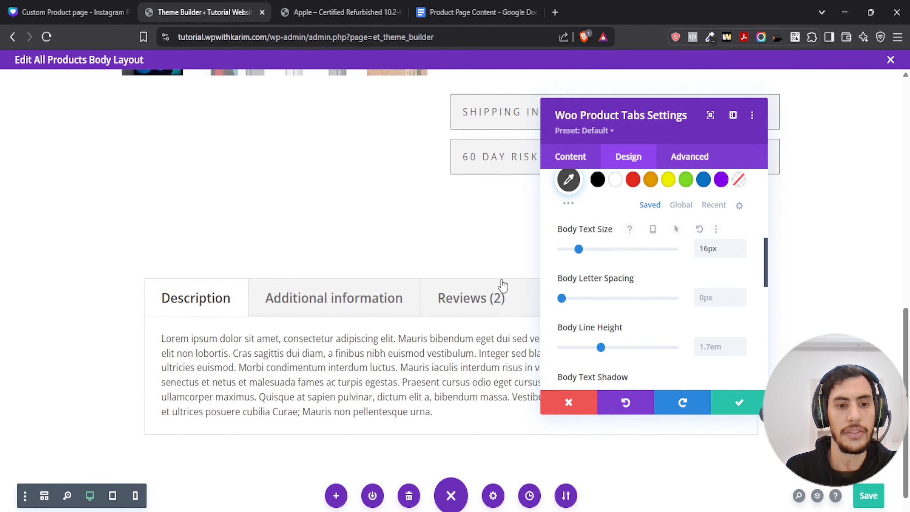
Step: Set the product tabs' body line height to 1.8em and save the module settings
scroll(611, 289, down, 2)
drag(602, 291, 608, 291)
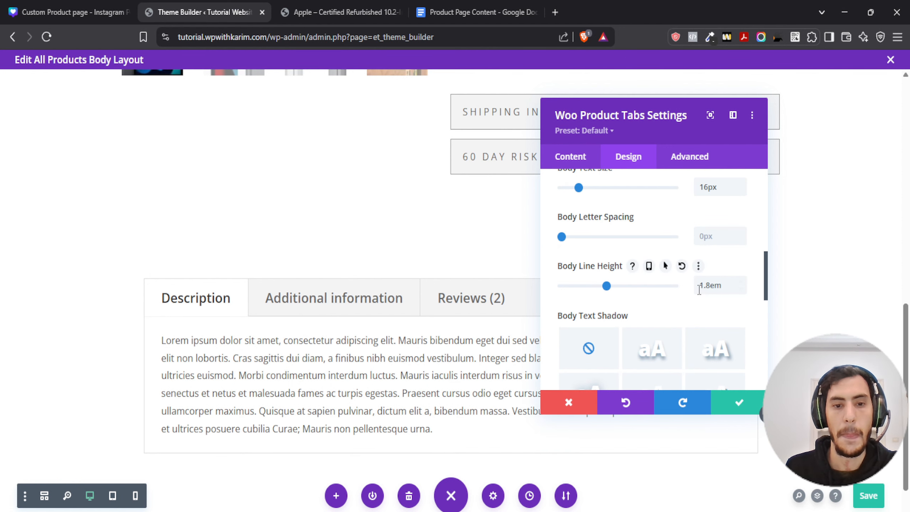
scroll(676, 296, down, 5)
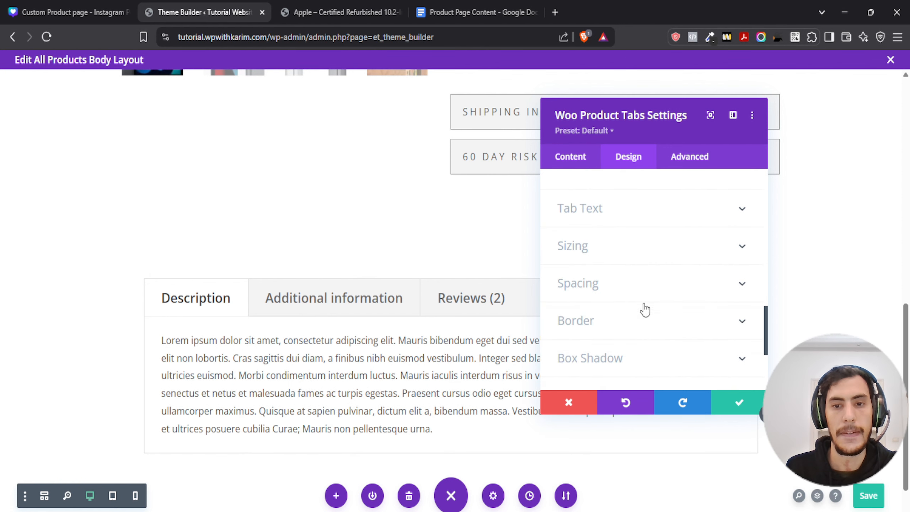
scroll(386, 299, down, 2)
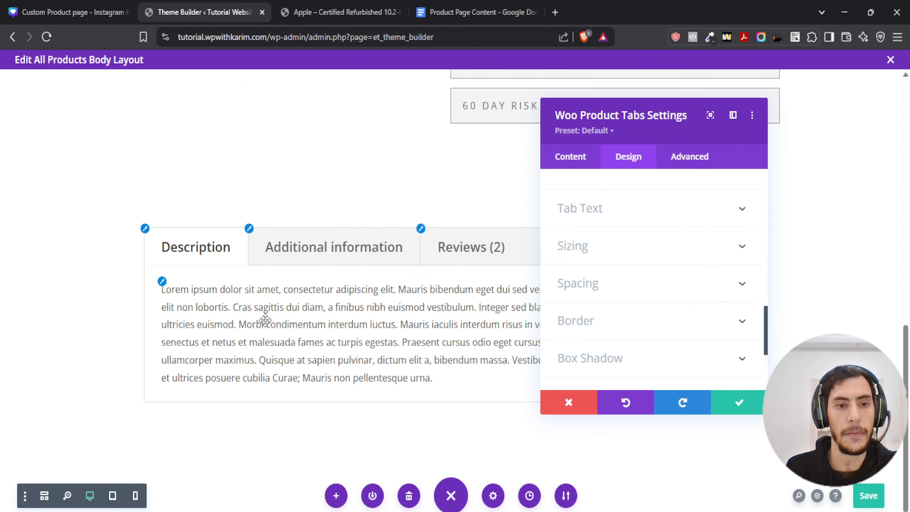
click(716, 404)
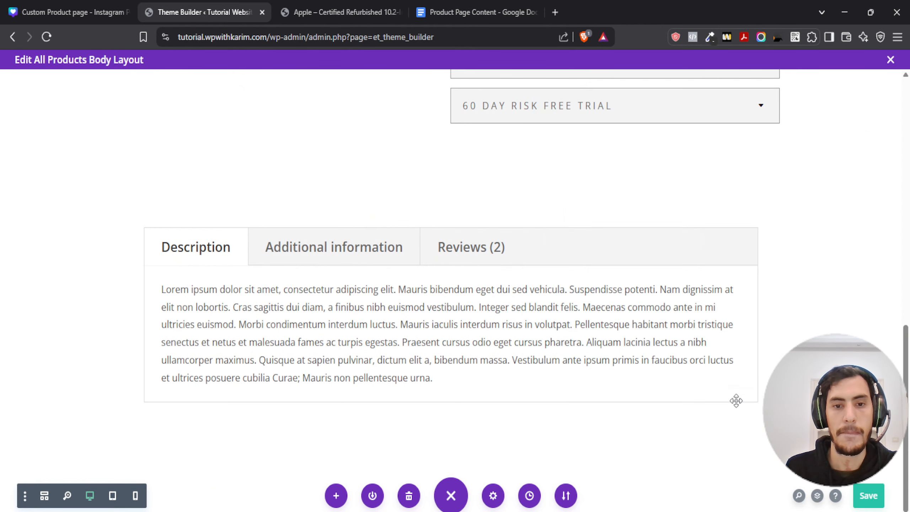
Step: Add a new Heading module directly below the product tabs
scroll(147, 276, up, 5)
scroll(194, 333, down, 3)
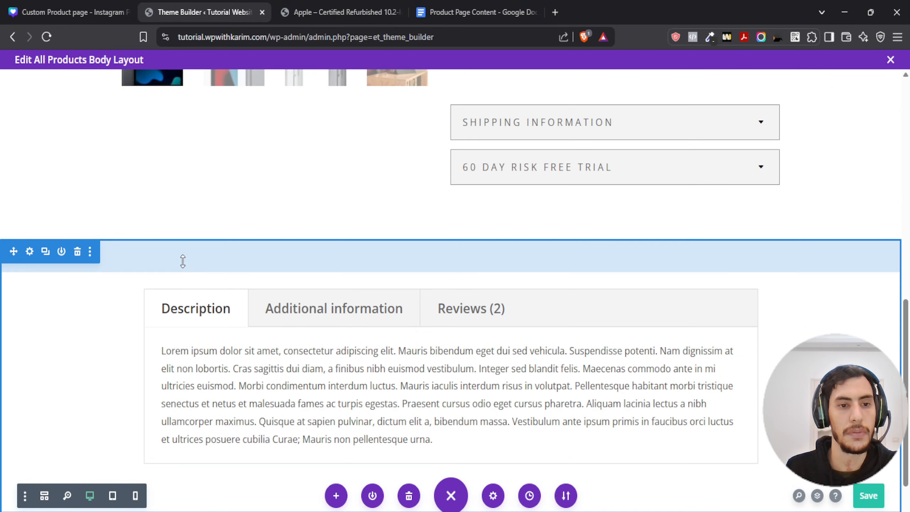
scroll(431, 342, down, 2)
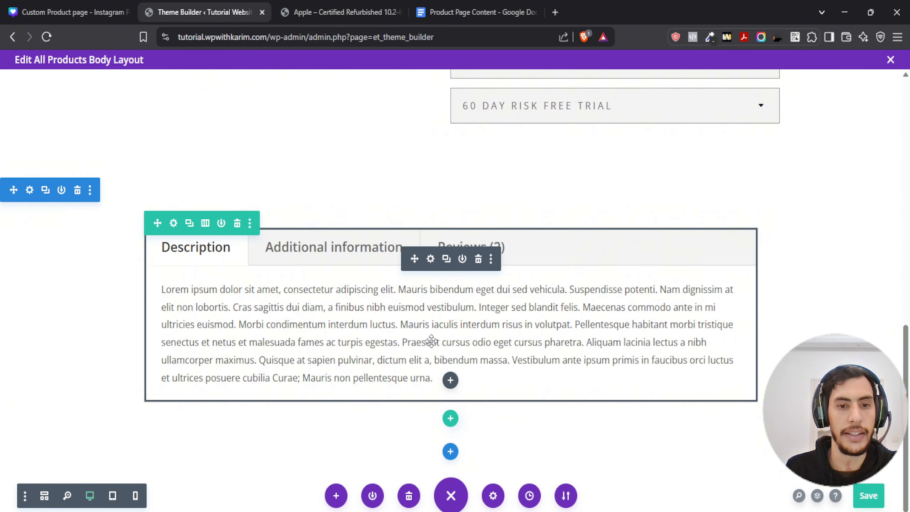
click(451, 381)
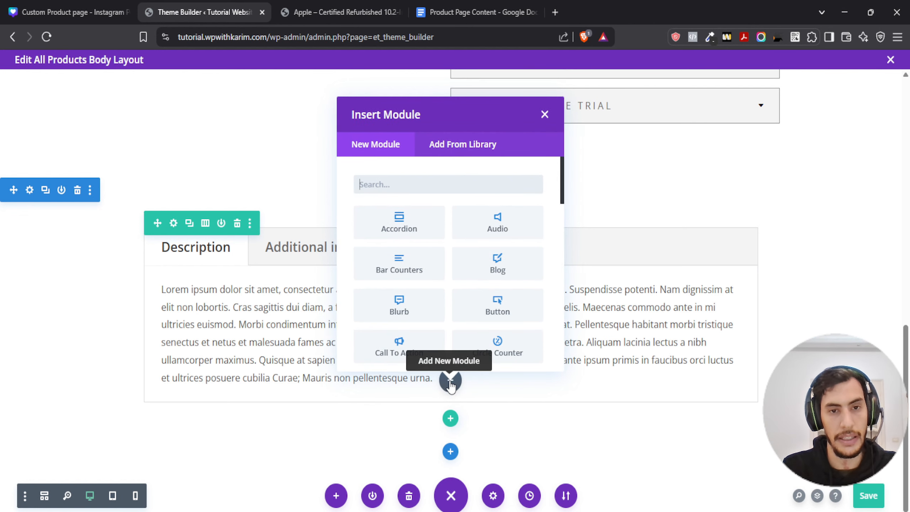
text(headin)
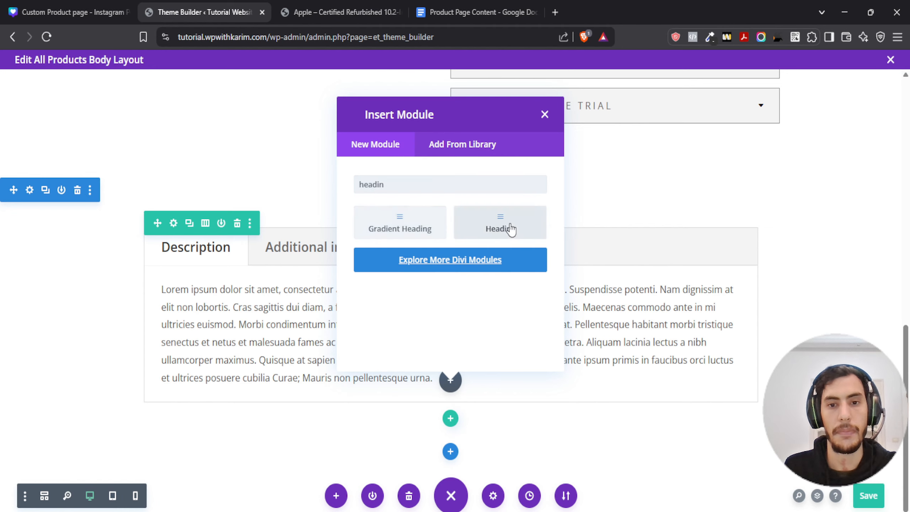
click(511, 230)
Step: Replace the new heading's placeholder text with "More Information"
triple_click(612, 293)
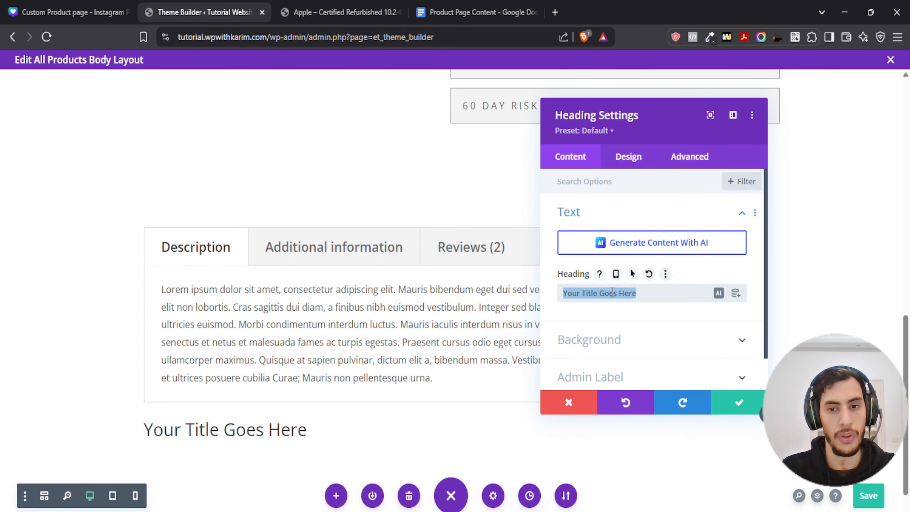
text(More Information About the Pro)
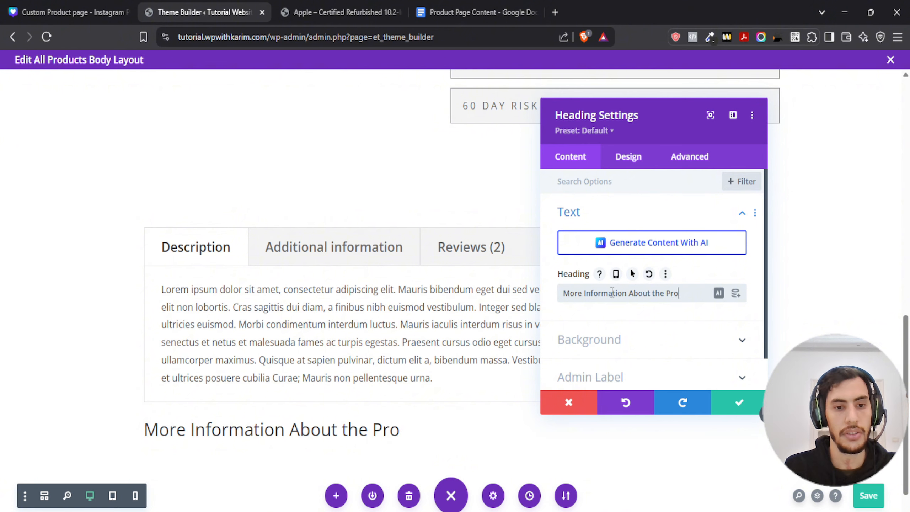
key(BackSpace)
key(BackSpace)
key(BackSpace)
key(BackSpace)
key(BackSpace)
key(BackSpace)
key(BackSpace)
key(BackSpace)
key(BackSpace)
key(BackSpace)
key(BackSpace)
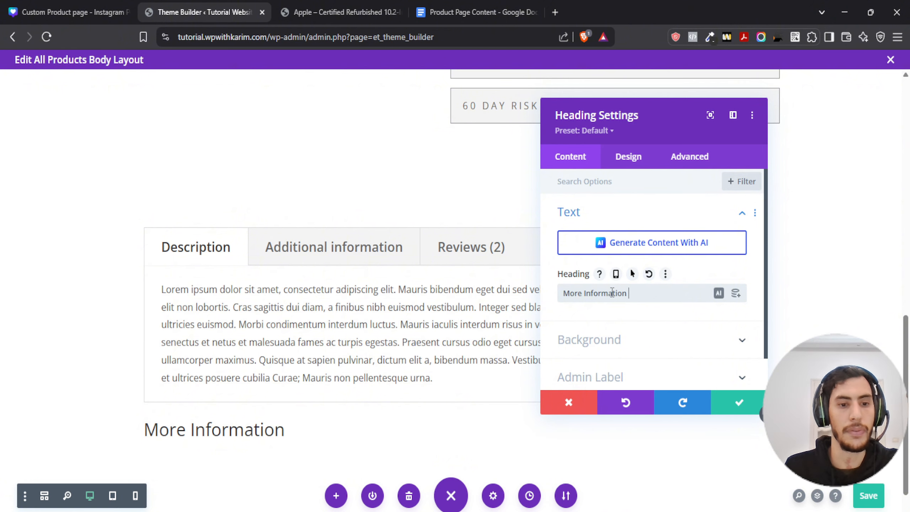
Step: Set the "More Information" heading's level to H2
click(629, 156)
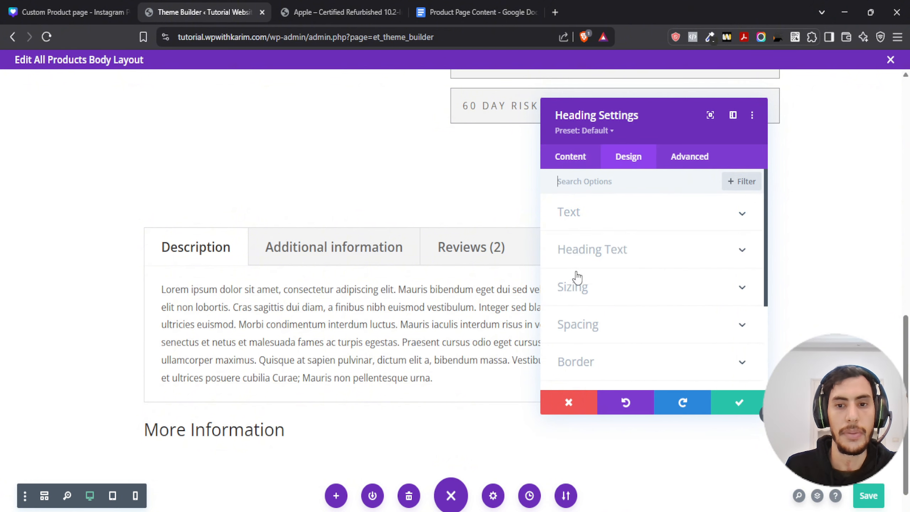
click(582, 257)
click(594, 231)
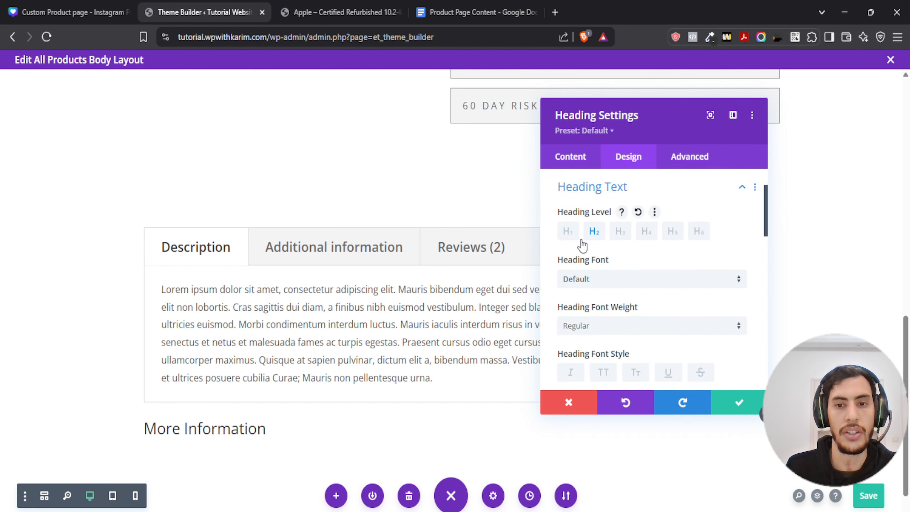
Step: Check the H2 size in the Canva font sheet, set the heading's text size to 42px in the Theme Builder and save the module settings
click(336, 5)
click(197, 4)
click(96, 7)
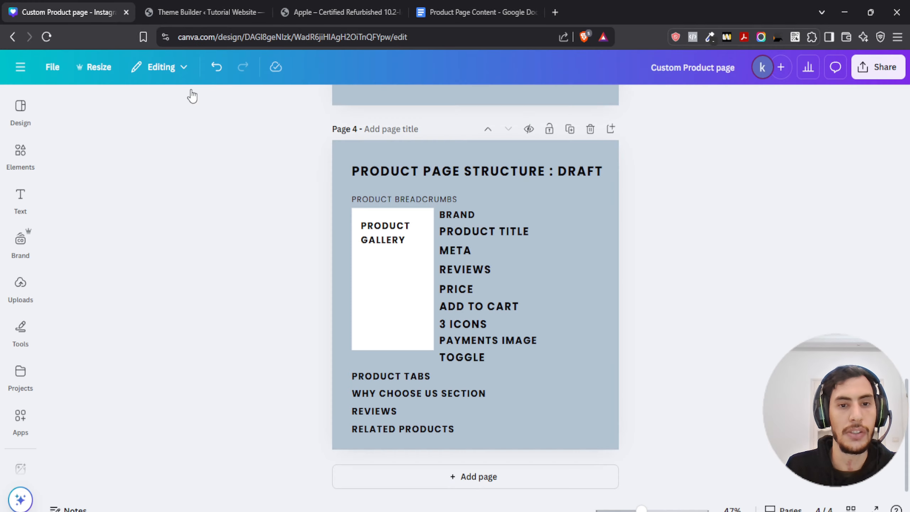
scroll(289, 212, up, 15)
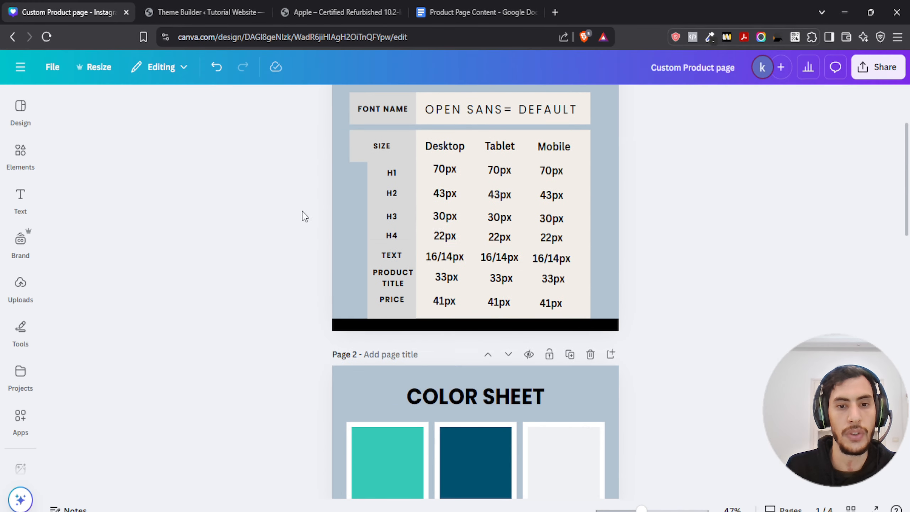
click(204, 10)
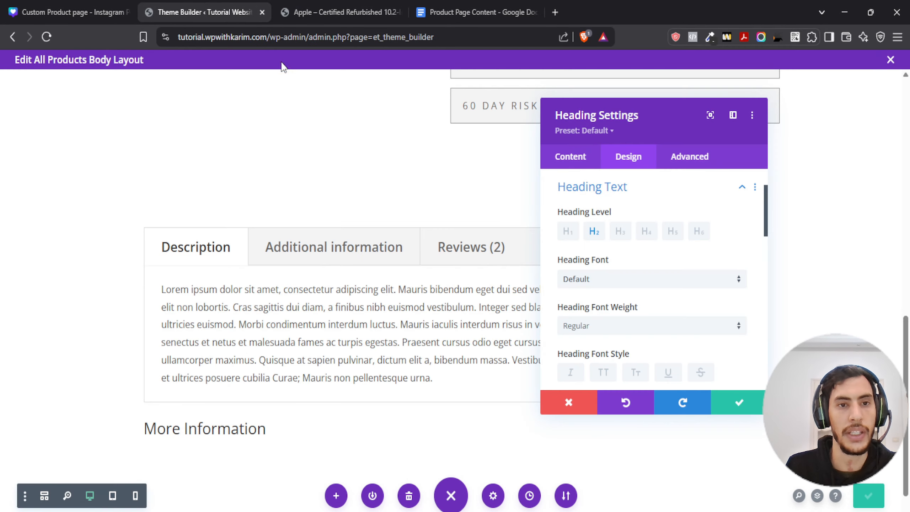
scroll(601, 315, down, 6)
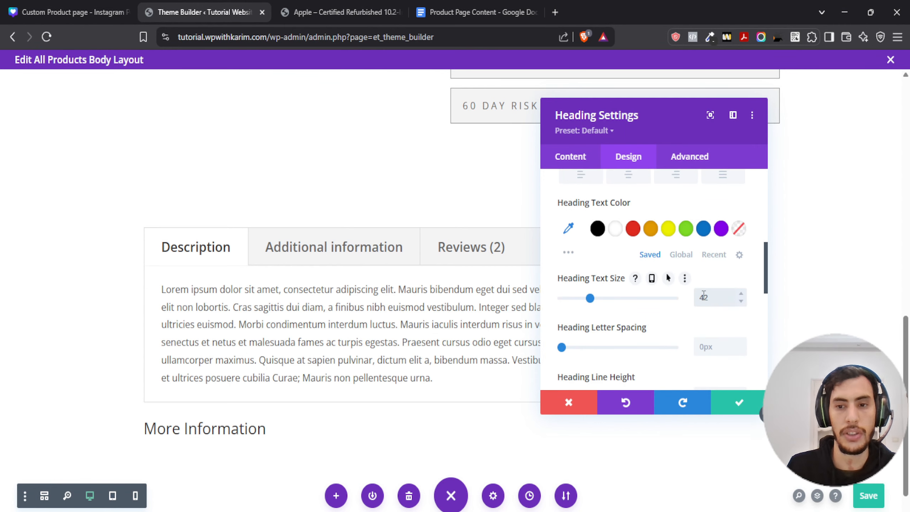
click(738, 407)
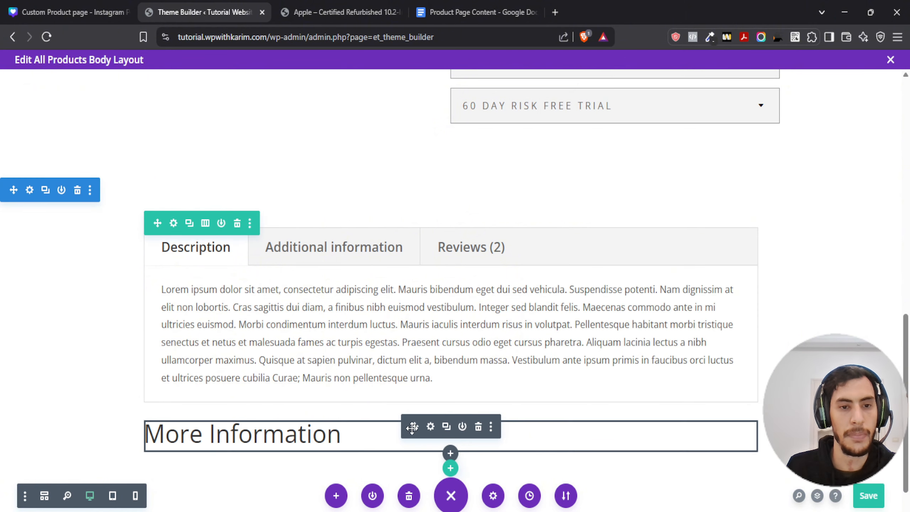
Step: Move the "More Information" heading above the product tabs
drag(412, 427, 299, 241)
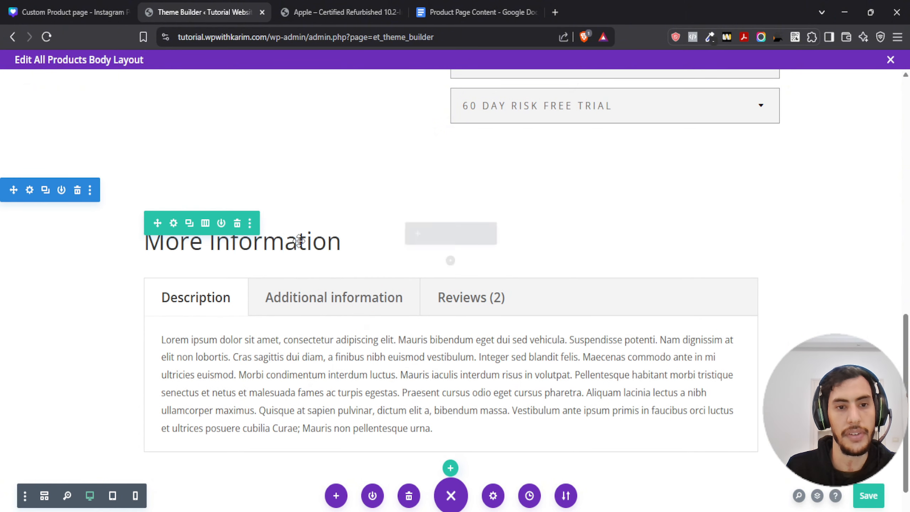
scroll(273, 229, up, 2)
scroll(287, 252, down, 3)
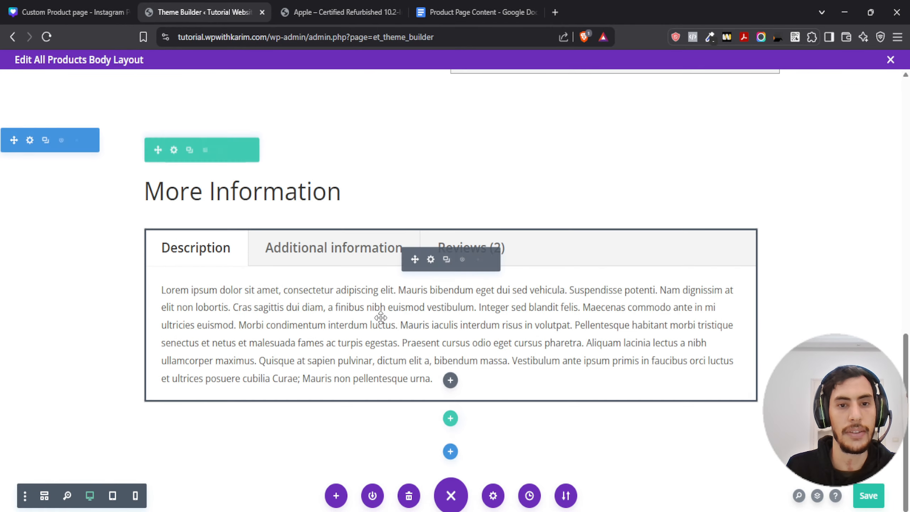
scroll(380, 317, up, 5)
scroll(388, 305, down, 1)
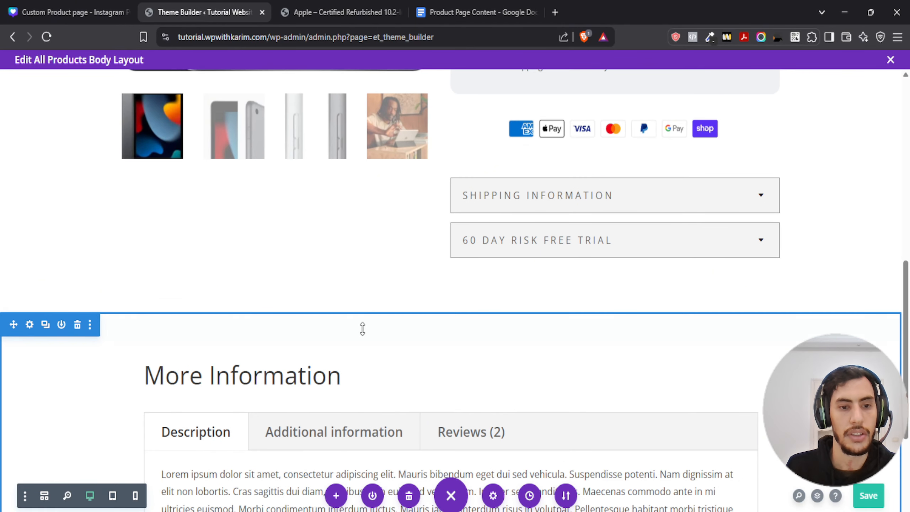
Step: Set the bottom padding and bottom margin of the product gallery and details section to 0px and save the section settings
scroll(363, 329, down, 3)
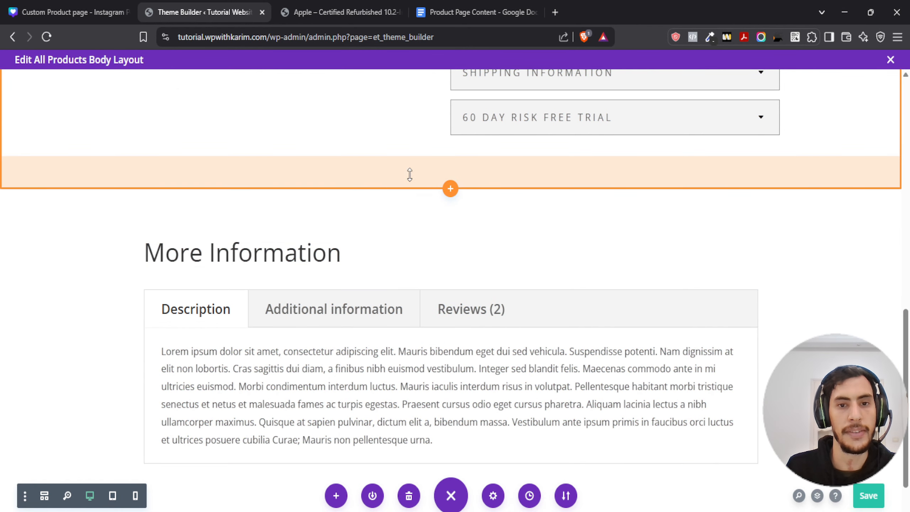
scroll(366, 208, up, 3)
scroll(368, 275, down, 3)
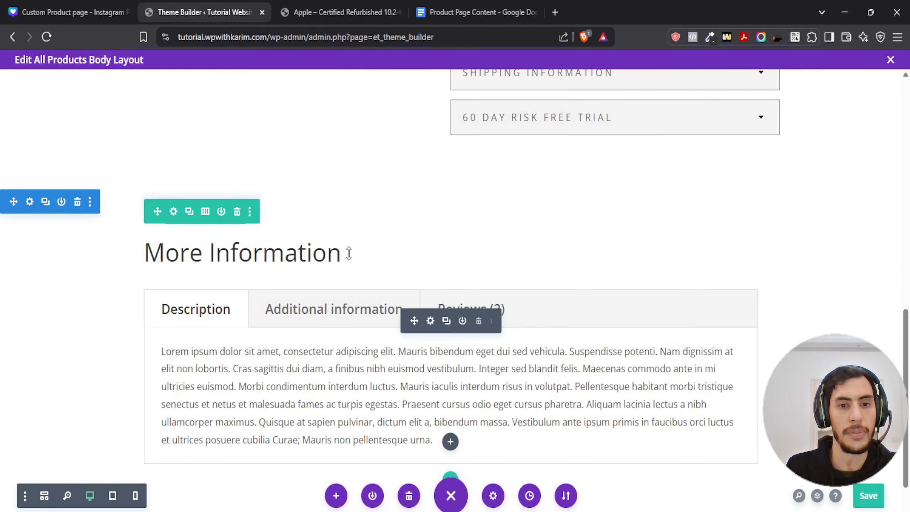
scroll(349, 253, down, 2)
scroll(360, 244, up, 4)
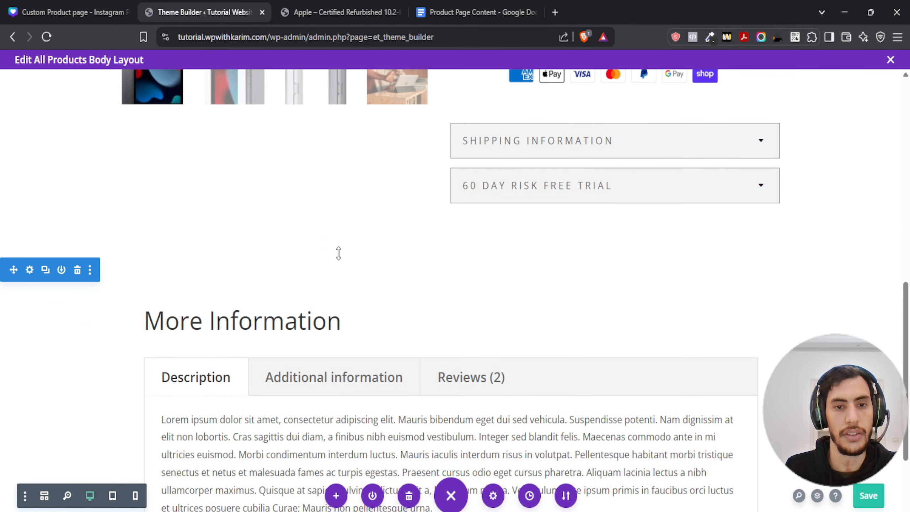
scroll(339, 253, up, 5)
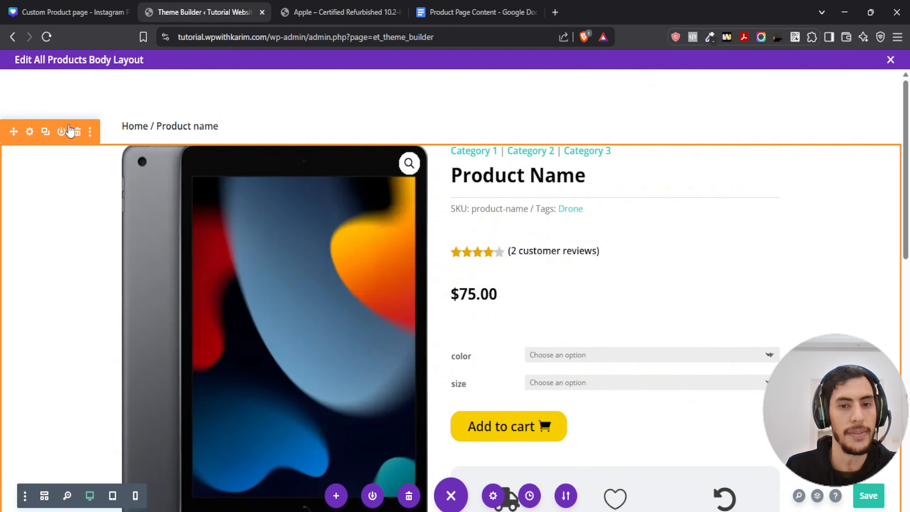
click(30, 131)
click(633, 157)
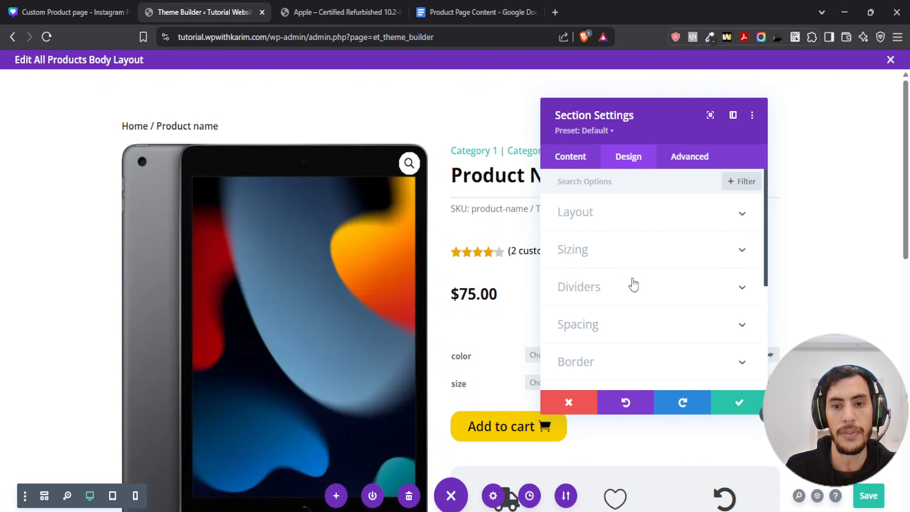
click(599, 326)
click(629, 291)
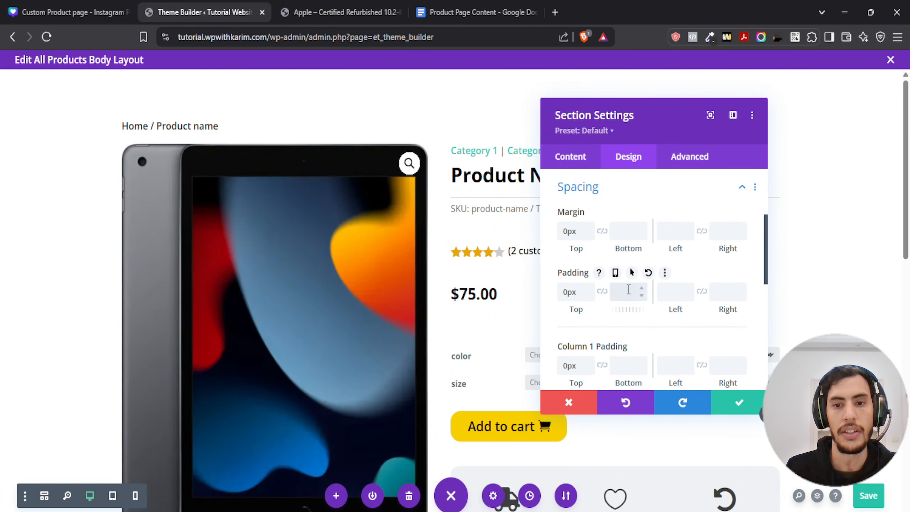
text(0)
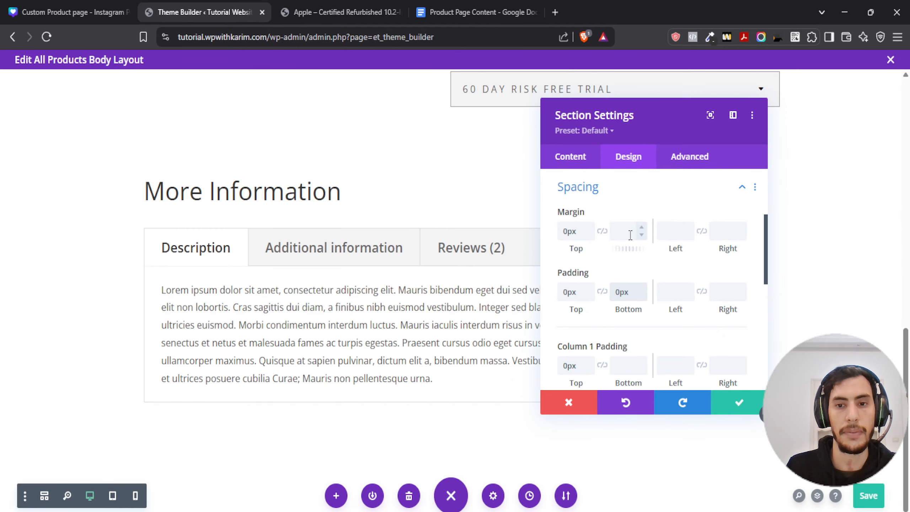
click(631, 232)
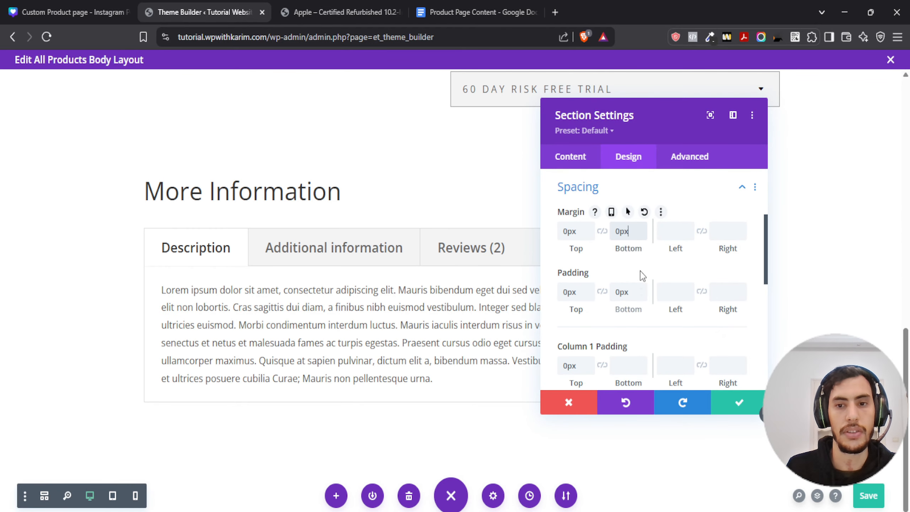
click(738, 402)
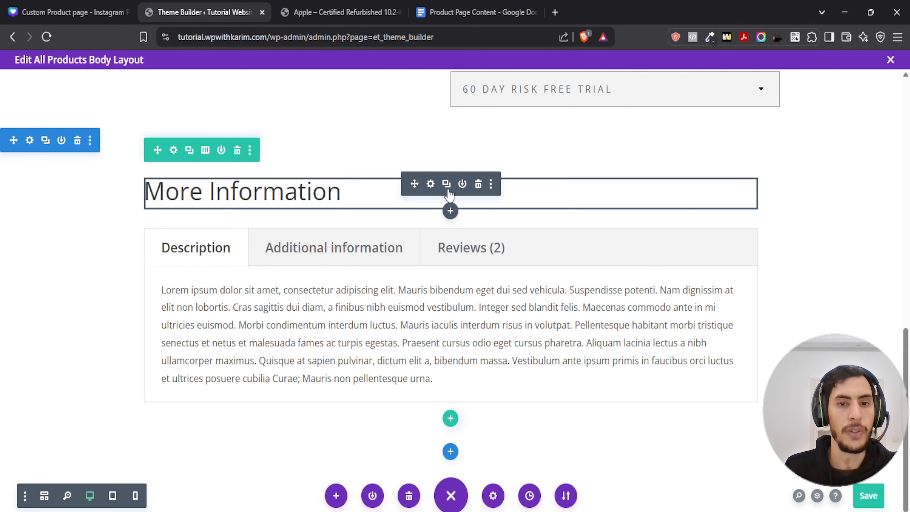
Step: Try center alignment on the "More Information" heading, return it to left alignment and save the module settings
click(433, 182)
click(621, 165)
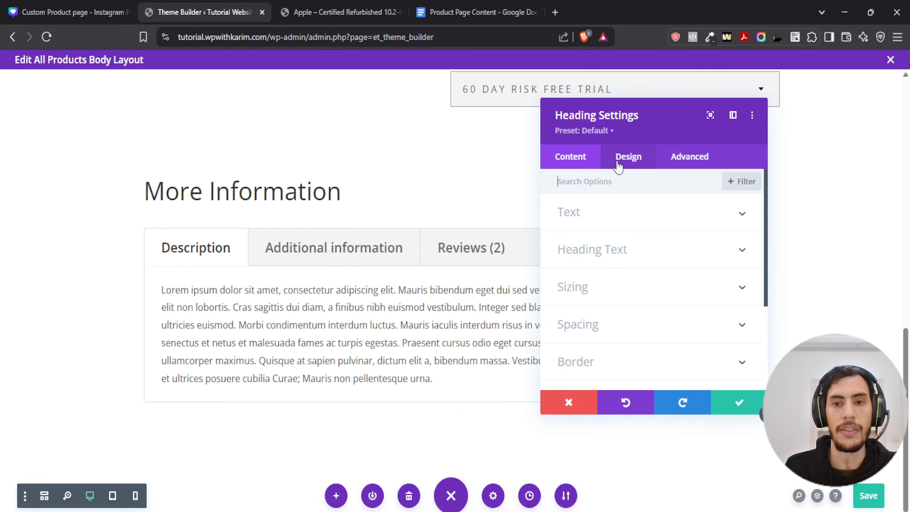
click(599, 266)
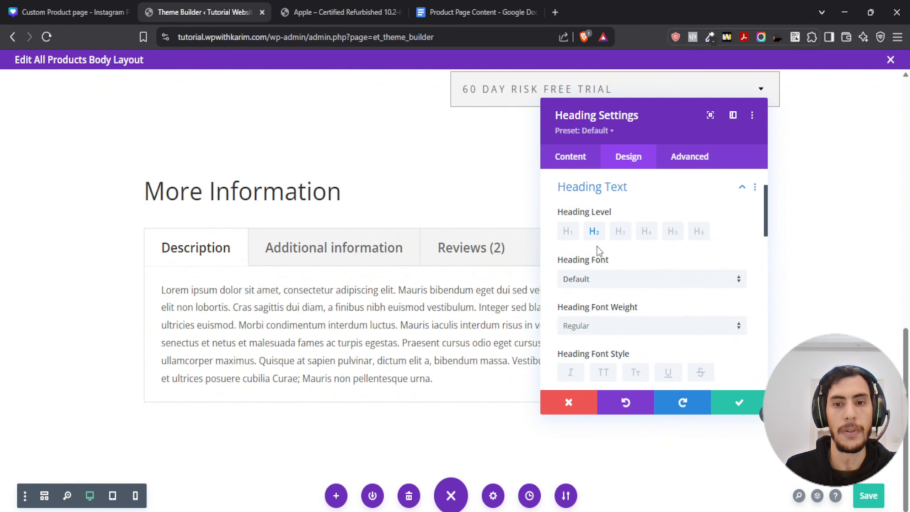
scroll(599, 266, down, 5)
click(628, 236)
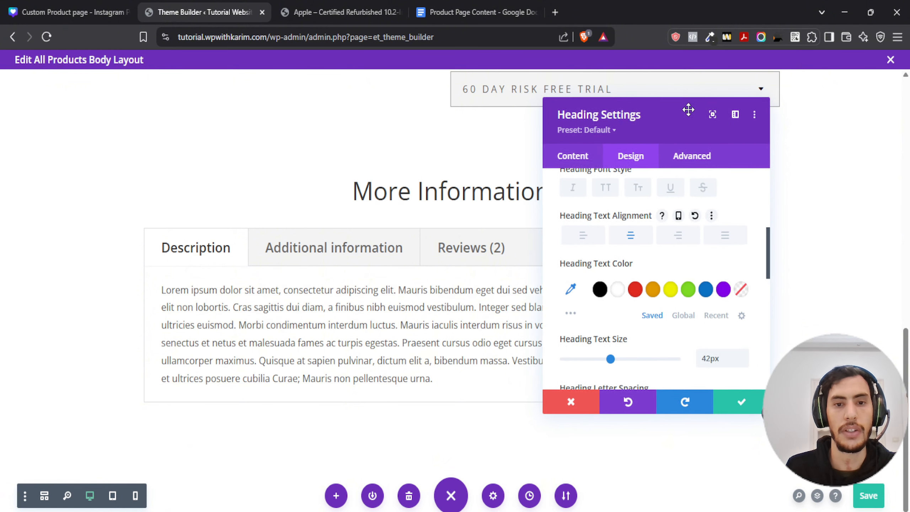
drag(654, 110, 726, 121)
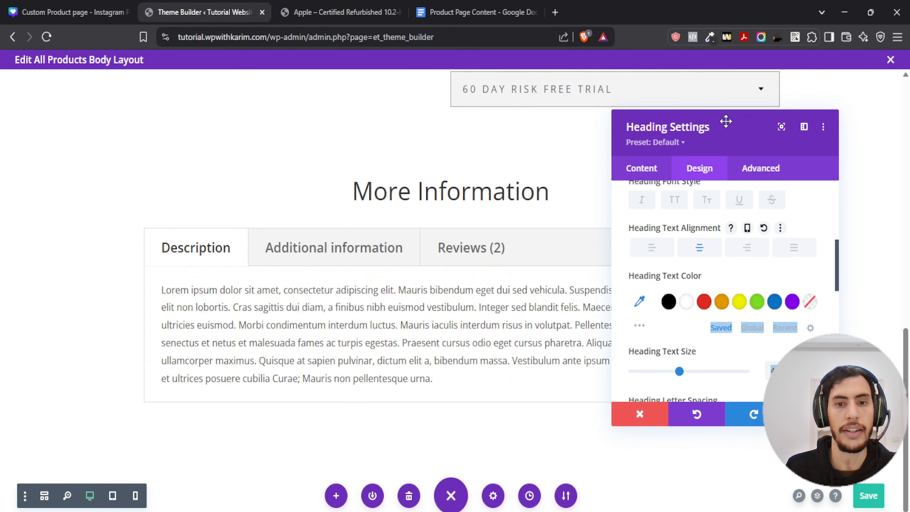
click(652, 247)
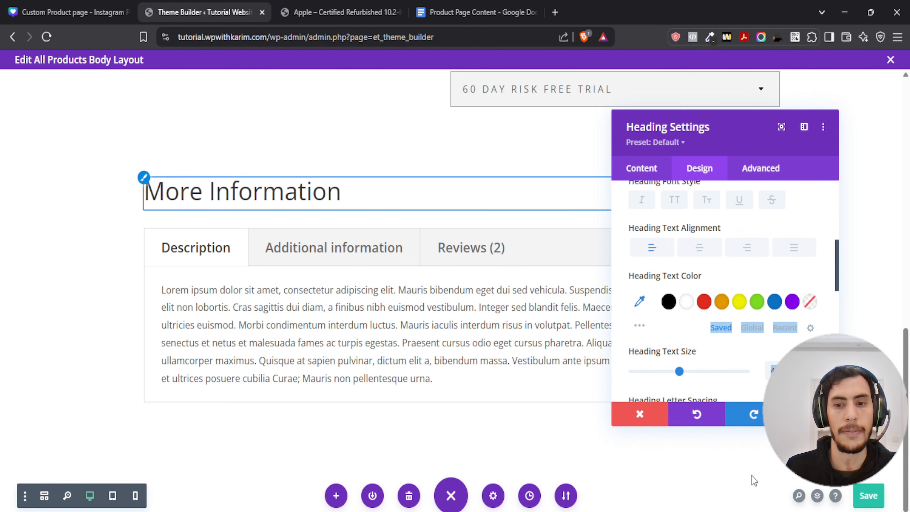
click(811, 414)
Step: Review the spacing around the "More Information" section and save the body layout
scroll(420, 301, up, 3)
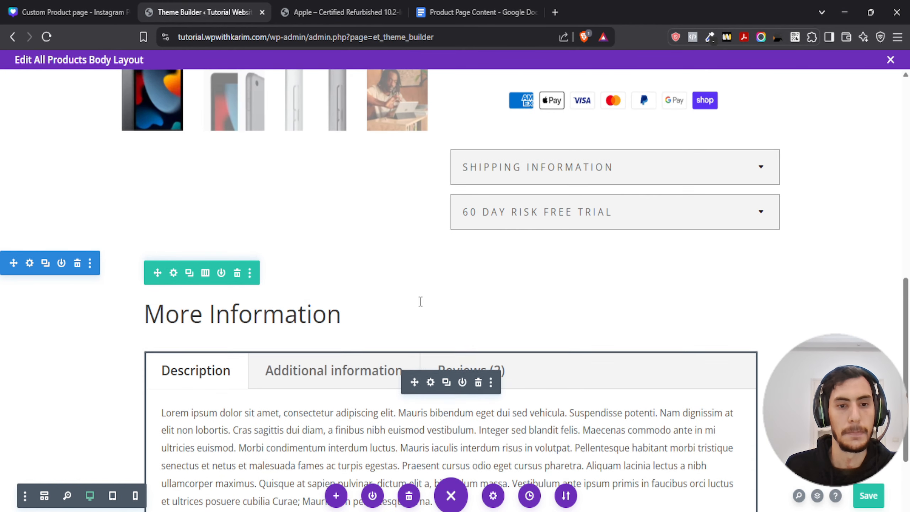
scroll(512, 319, down, 3)
click(861, 506)
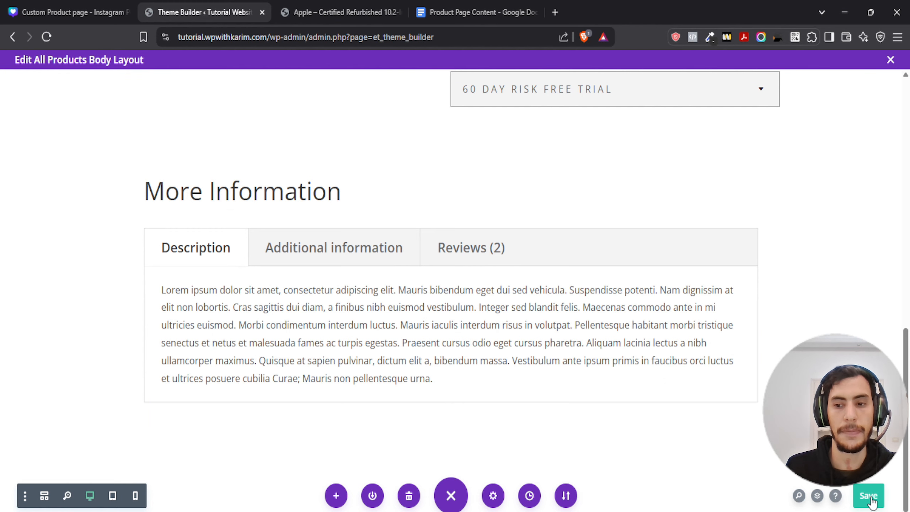
Step: Switch to the Canva design and check which section follows the product tabs in the page structure draft
click(26, 11)
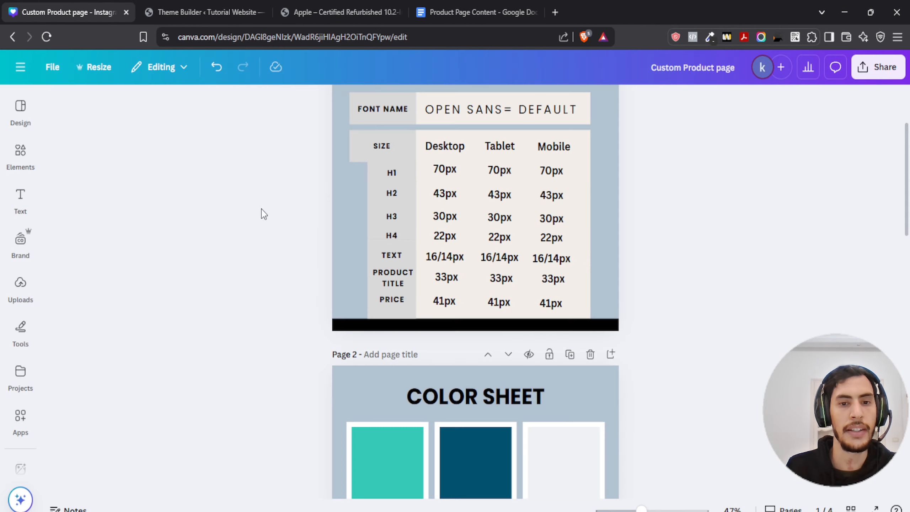
scroll(257, 212, down, 10)
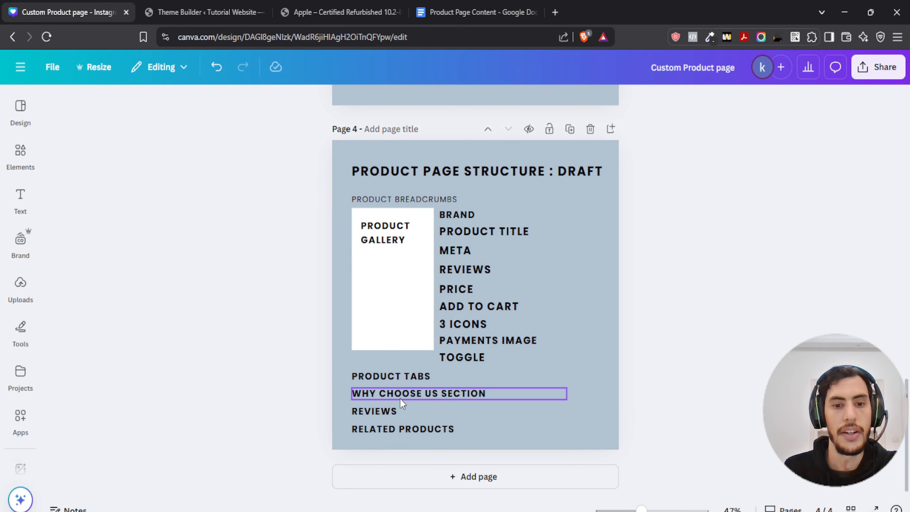
Step: Switch back to the Theme Builder, add a three-column row under the product tabs and insert a Blurb module in its first column
click(225, 11)
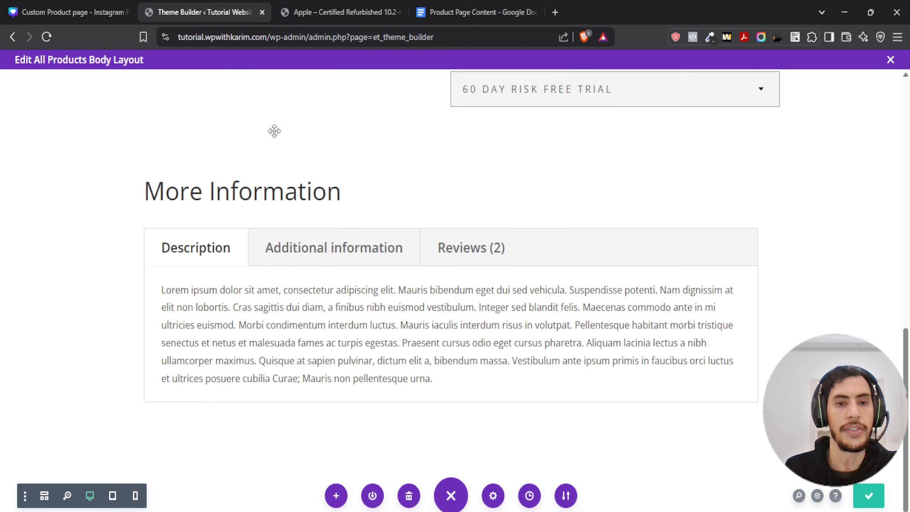
mouse_move(331, 190)
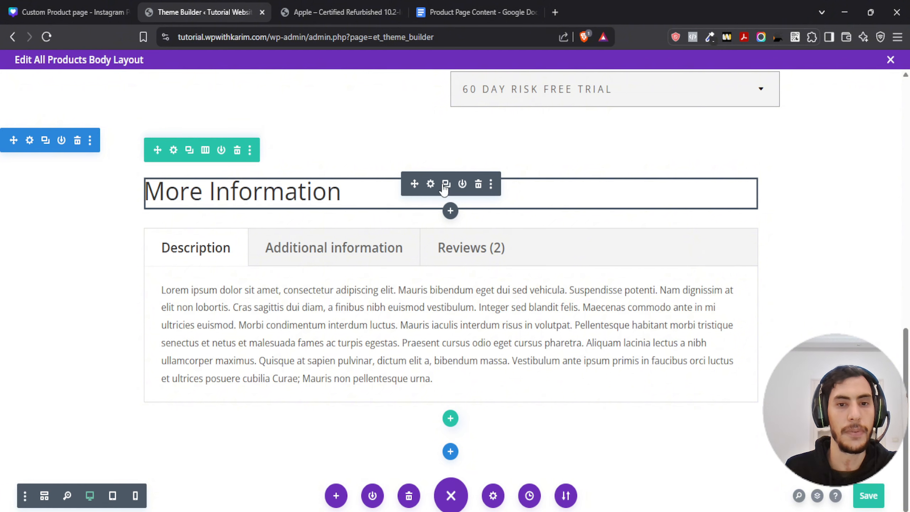
click(450, 418)
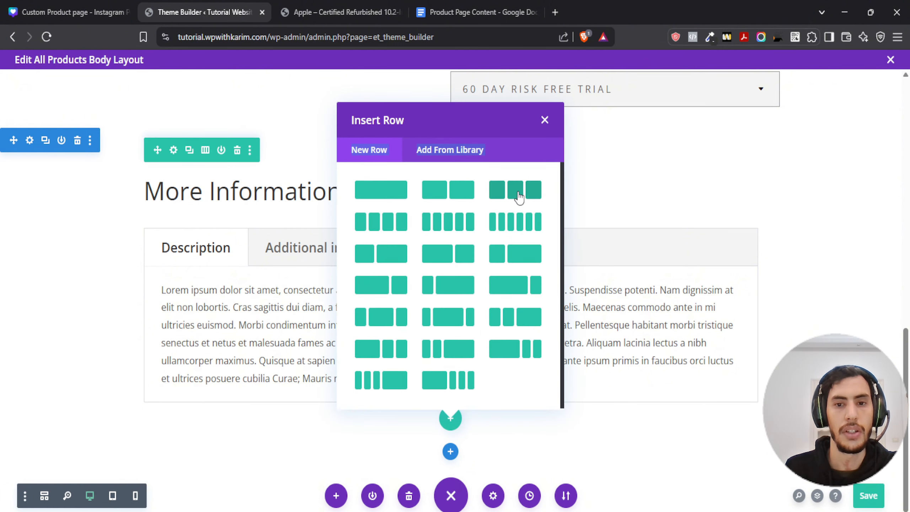
click(519, 197)
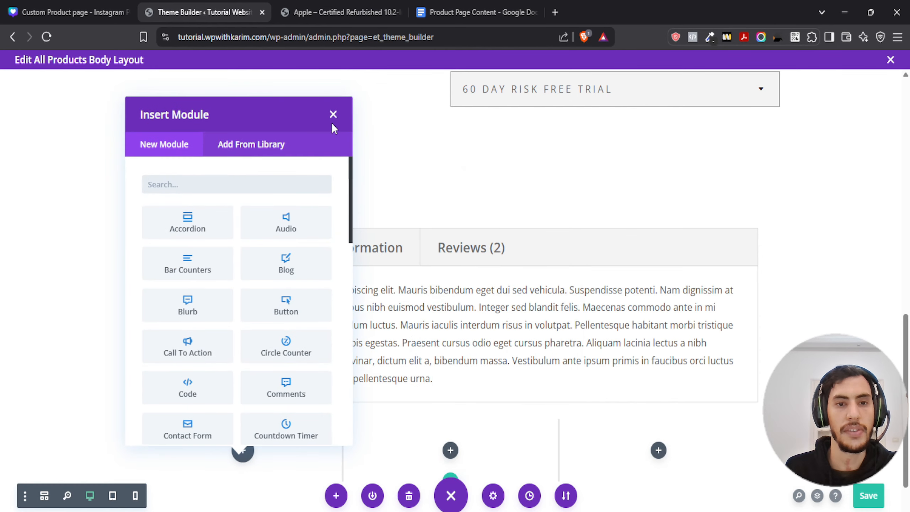
text(blur)
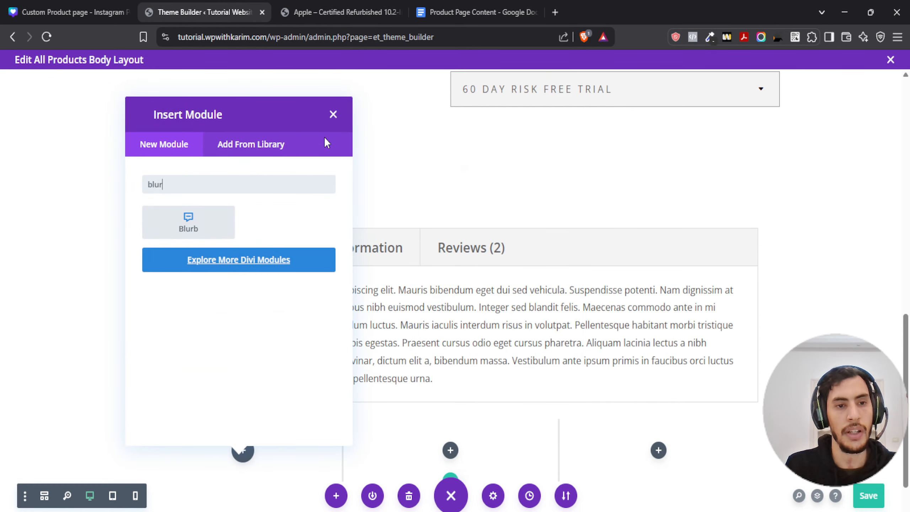
click(207, 234)
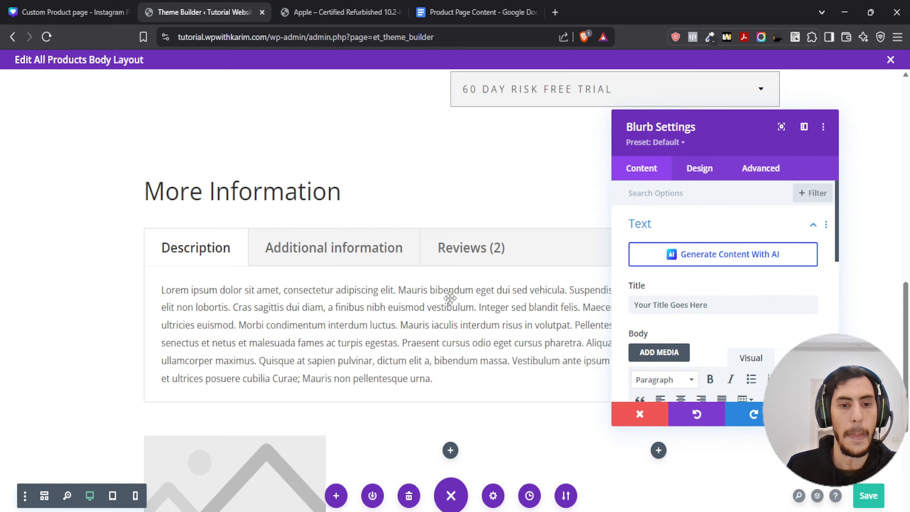
scroll(451, 288, down, 5)
scroll(684, 310, down, 3)
scroll(684, 311, up, 3)
Step: Copy the "Exceptional Value" heading from the Product Page Content document and use it as the blurb's title
click(476, 12)
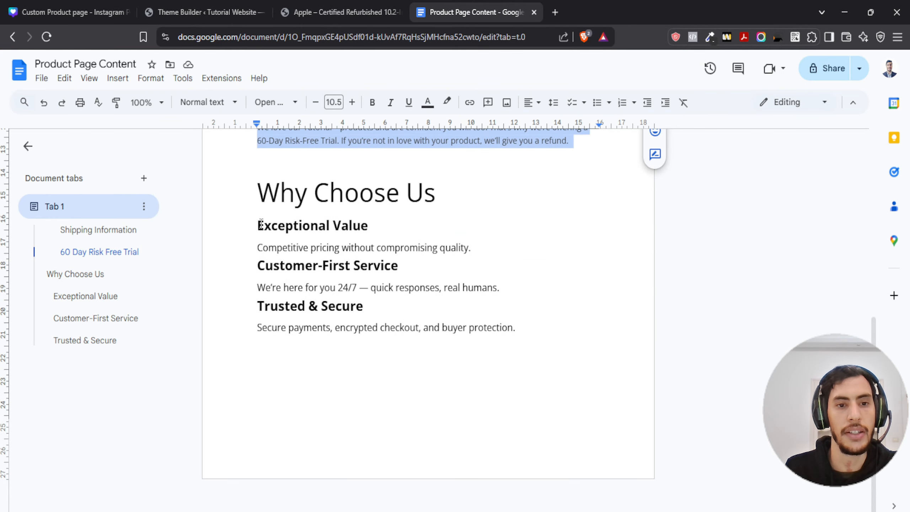
drag(259, 226, 393, 226)
key(ctrl+c)
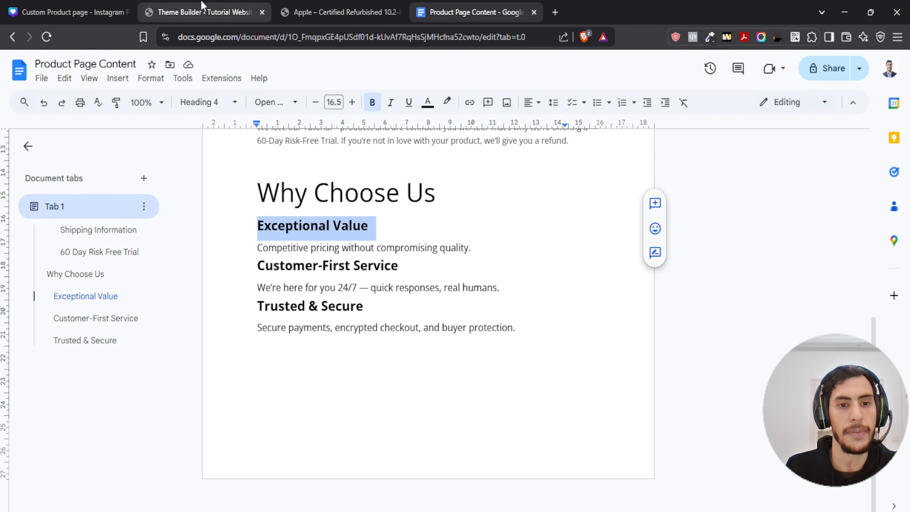
click(202, 11)
triple_click(674, 309)
key(ctrl+v)
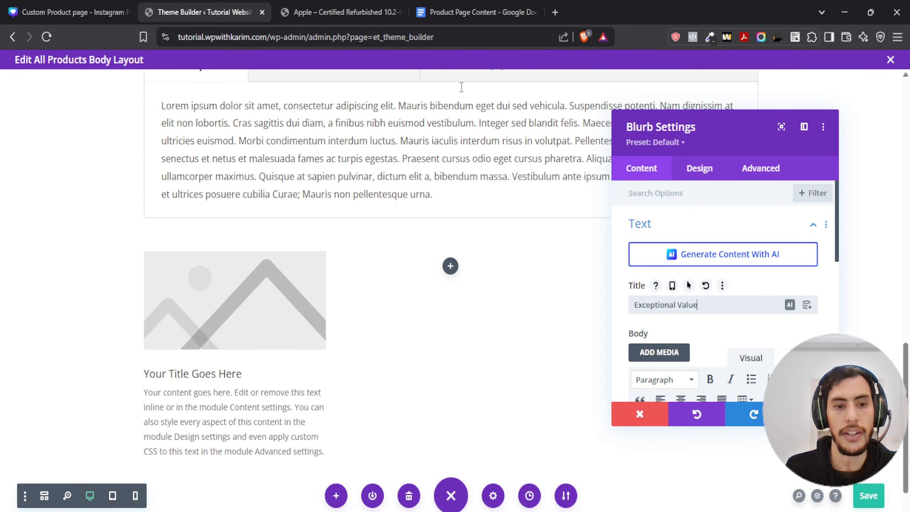
Step: Copy "Competitive pricing without compromising quality." from the content document and replace the blurb's body text with it
click(485, 5)
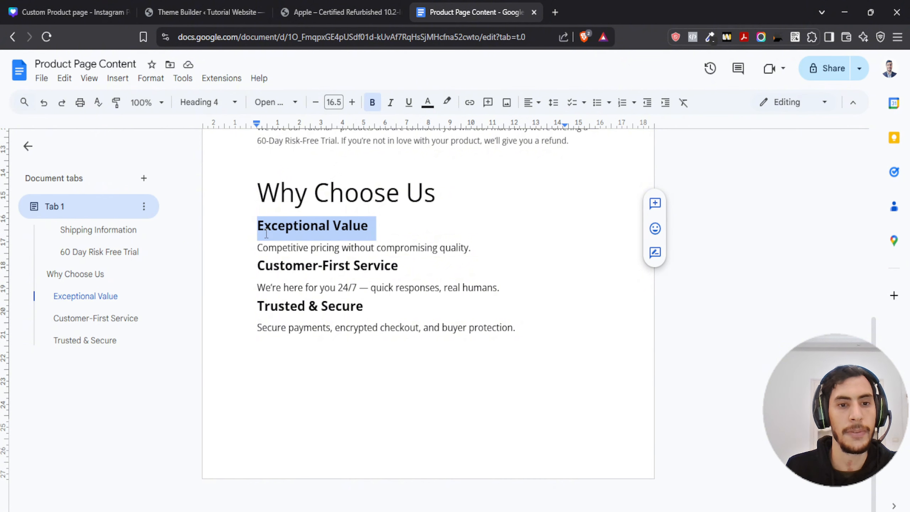
drag(258, 248, 471, 248)
key(ctrl+c)
click(203, 12)
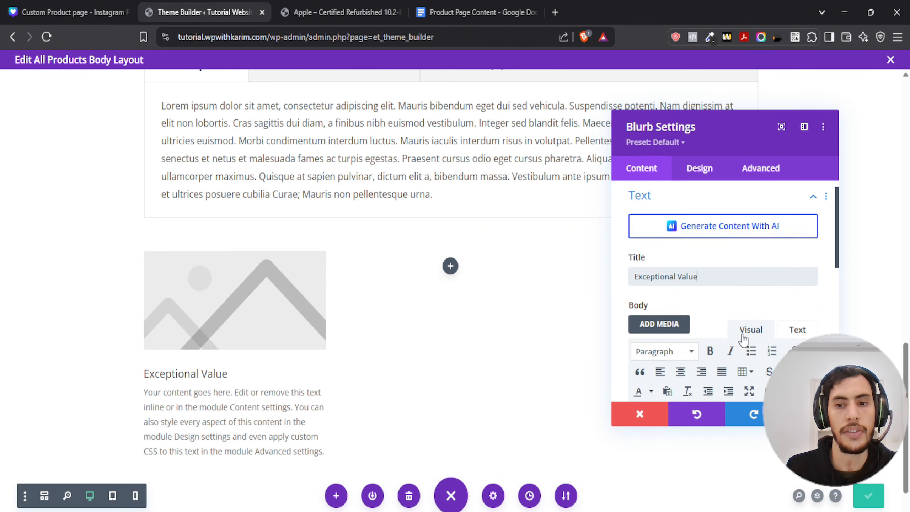
scroll(743, 339, down, 3)
triple_click(683, 358)
key(ctrl+v)
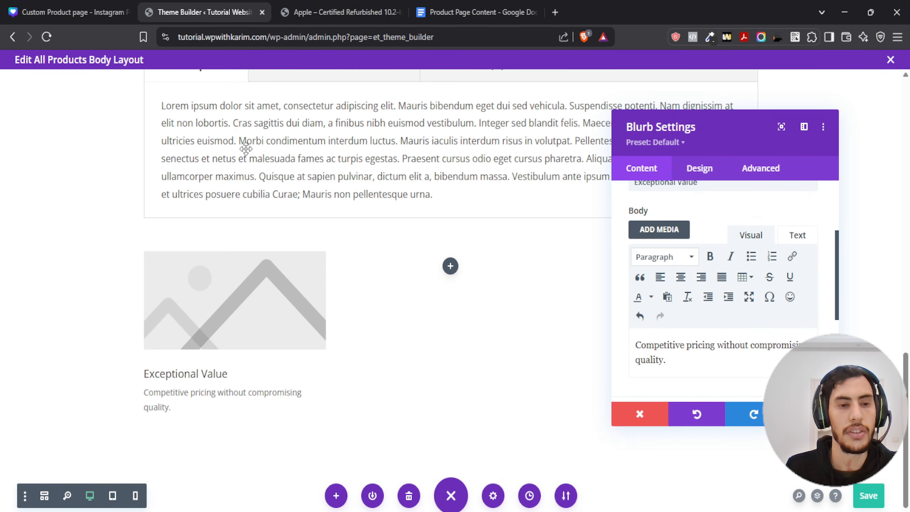
Step: Enable the use of an icon instead of an image for the blurb and start an icon search
scroll(663, 308, down, 5)
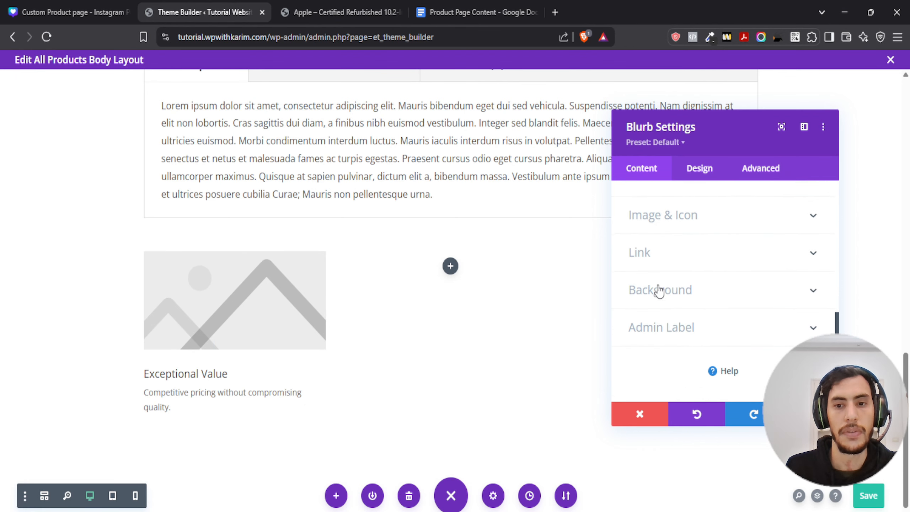
click(649, 215)
click(650, 243)
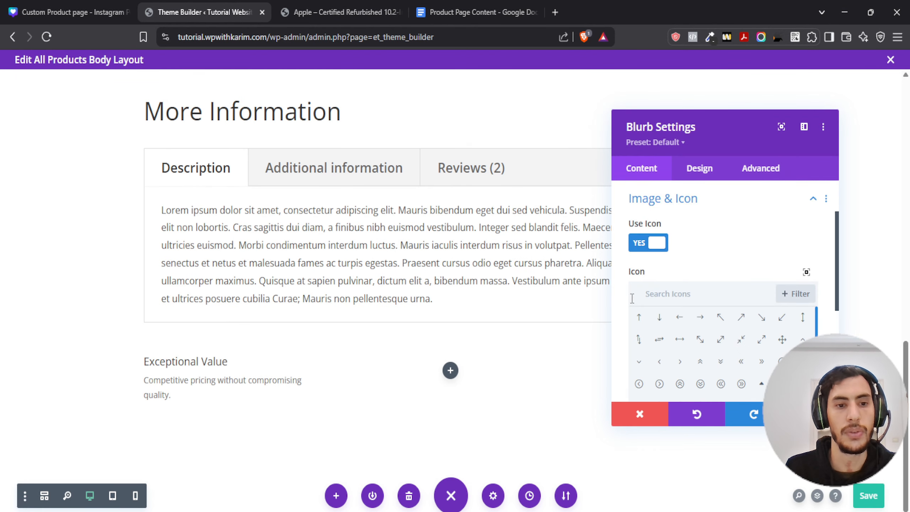
click(173, 362)
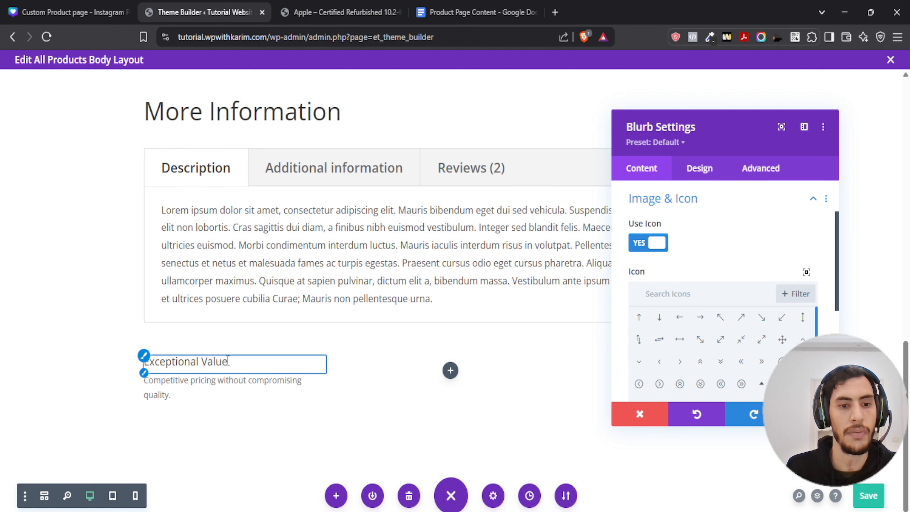
click(683, 293)
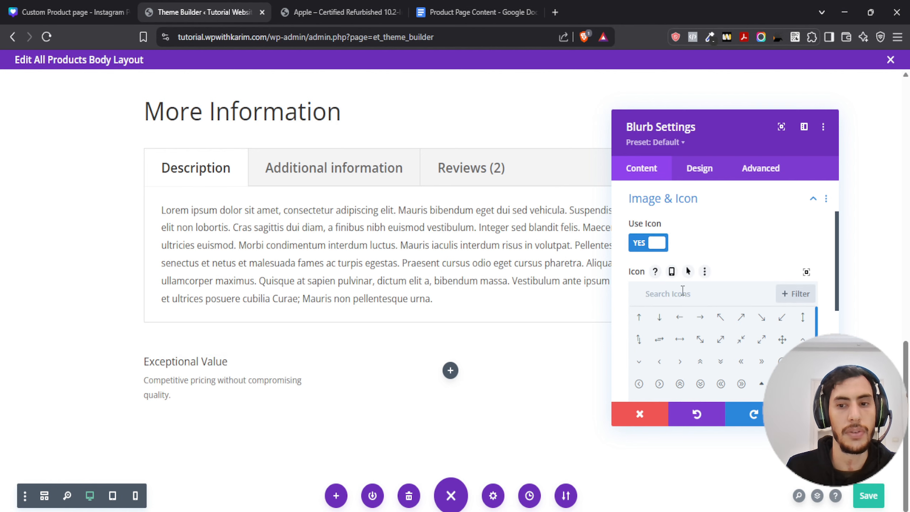
text(v)
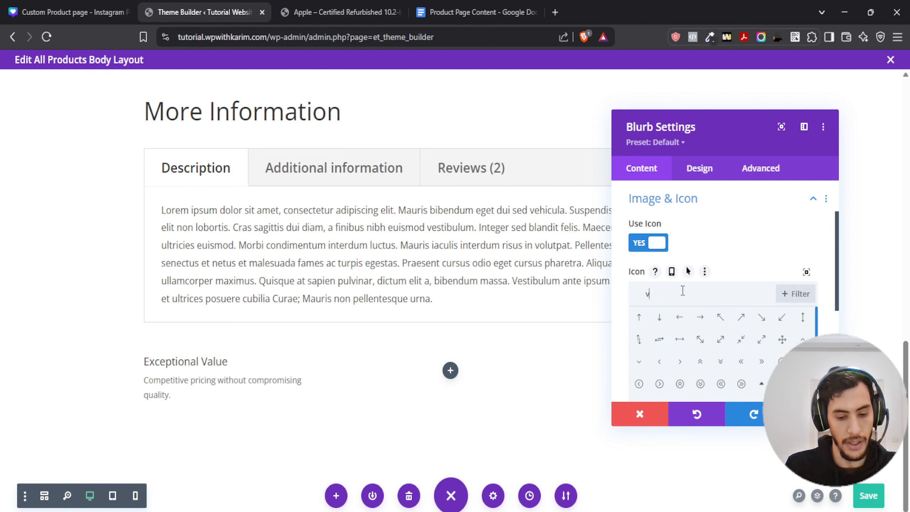
text(aly)
key(BackSpace)
key(BackSpace)
key(BackSpace)
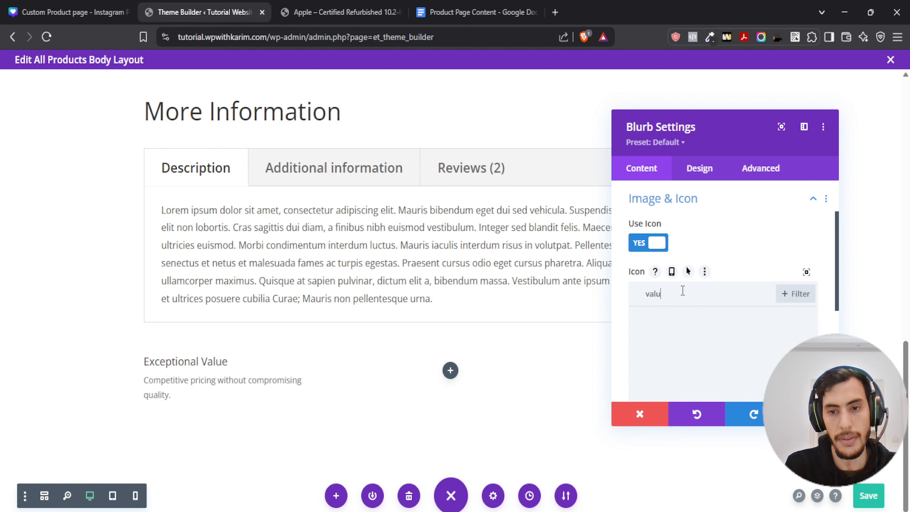
Step: Search the icons for "price" and choose the hand holding a dollar sign as the blurb icon
text(p)
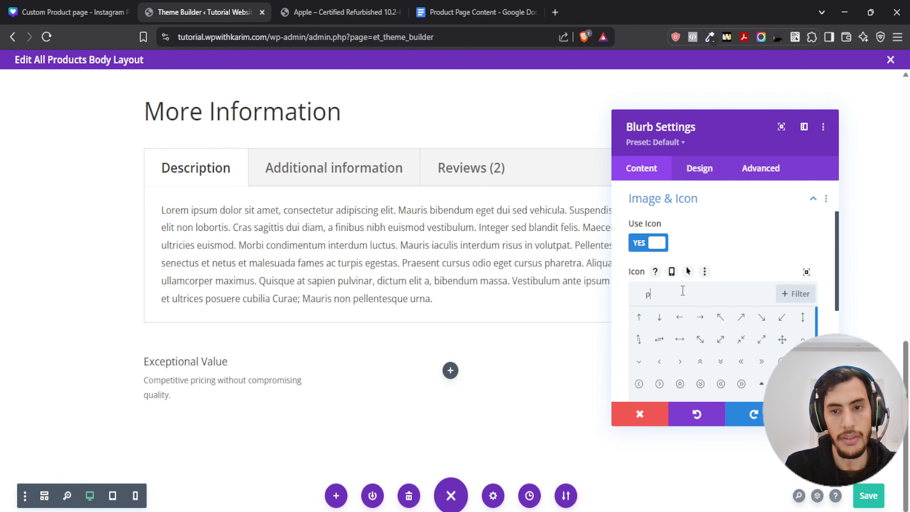
text(rice)
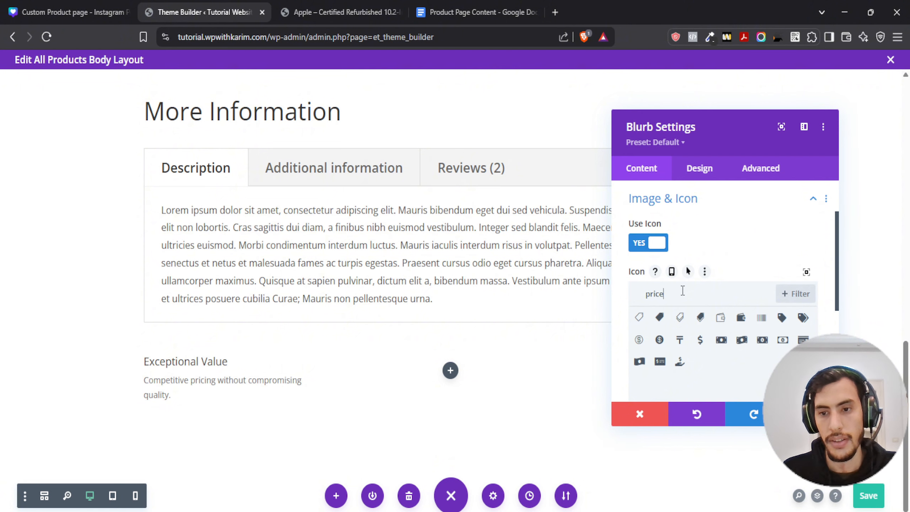
click(679, 364)
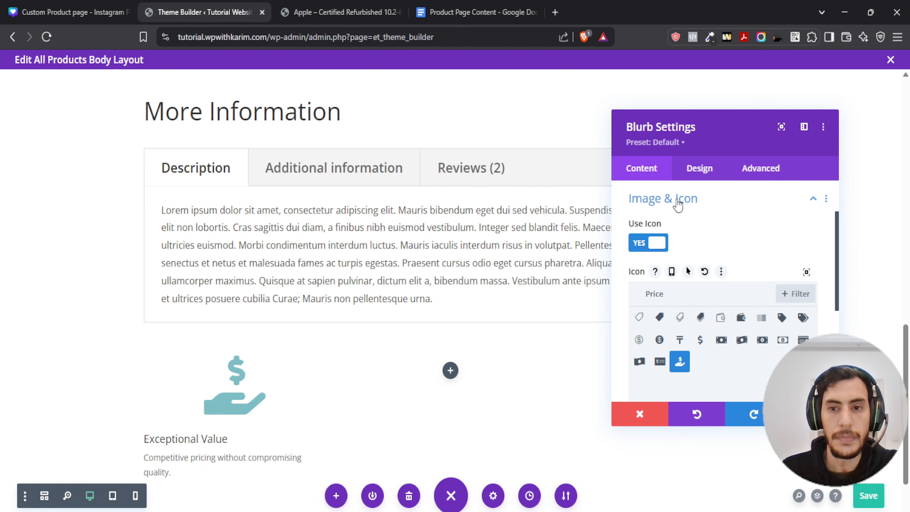
scroll(681, 251, down, 3)
scroll(679, 279, up, 3)
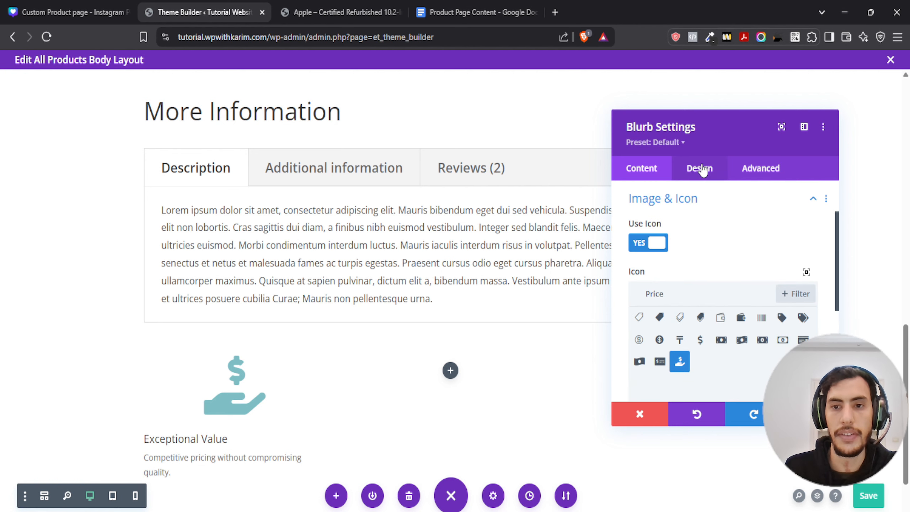
Step: Set the blurb's icon color to black and its icon width to 75px
click(701, 173)
click(672, 244)
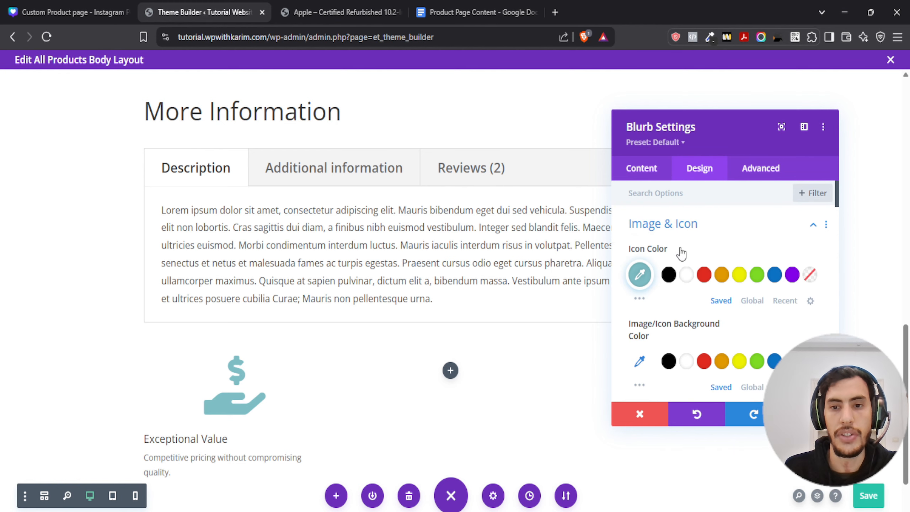
scroll(683, 252, down, 2)
click(669, 217)
scroll(686, 292, down, 5)
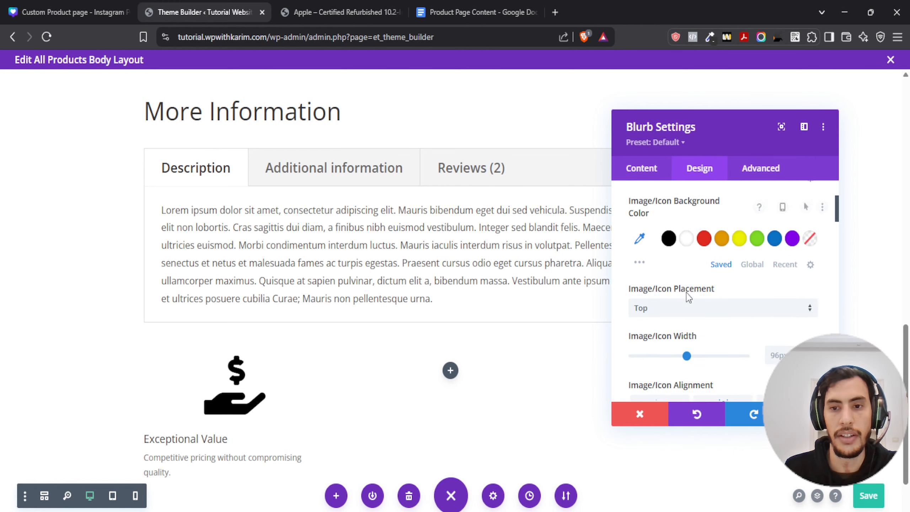
drag(686, 234, 677, 235)
scroll(368, 326, down, 2)
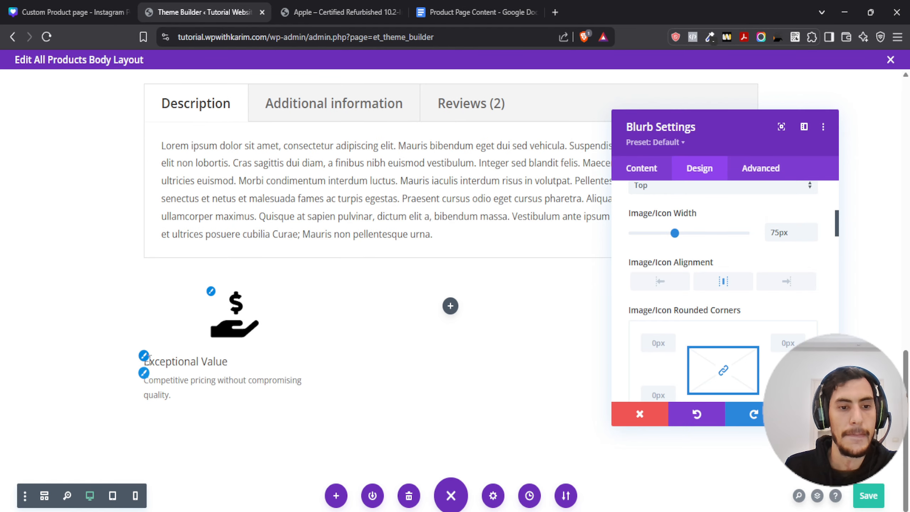
scroll(694, 314, up, 5)
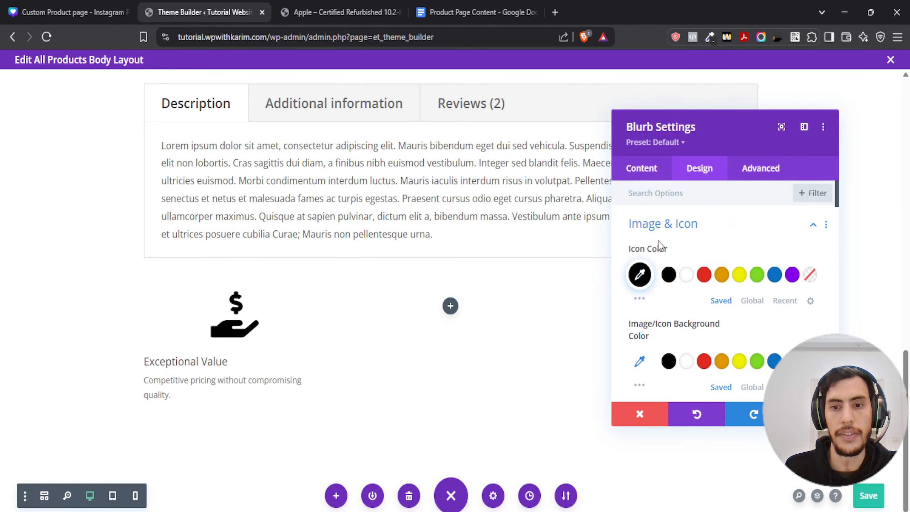
Step: Look up the H4 desktop size in the Canva website sheet and set the blurb's title text size to 22px
click(661, 226)
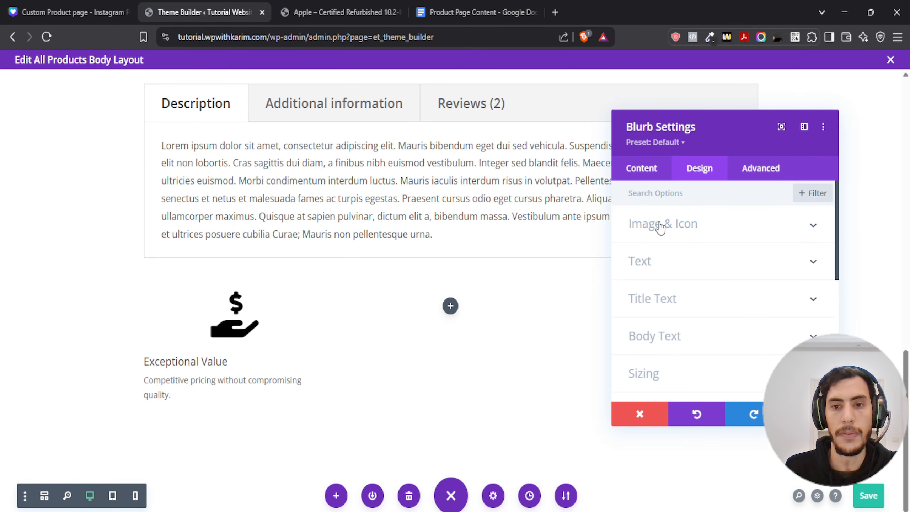
click(682, 300)
scroll(661, 295, down, 3)
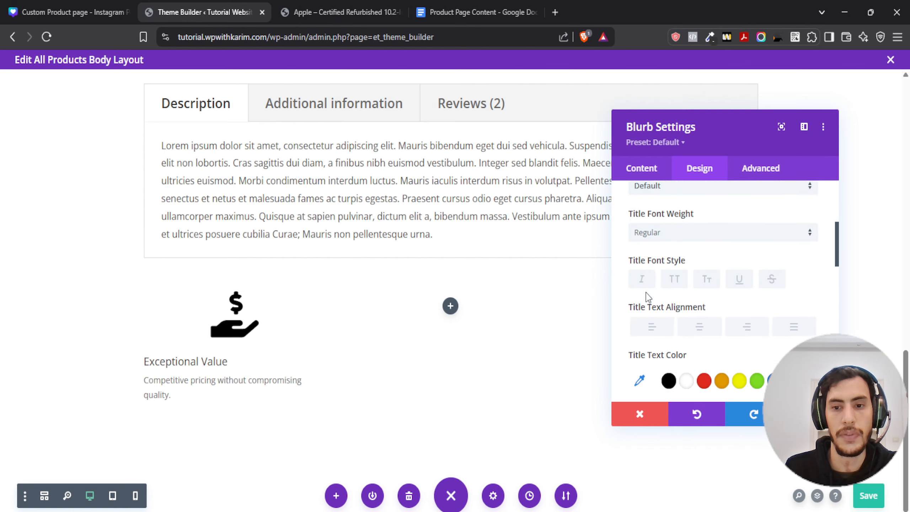
click(62, 11)
scroll(341, 254, up, 5)
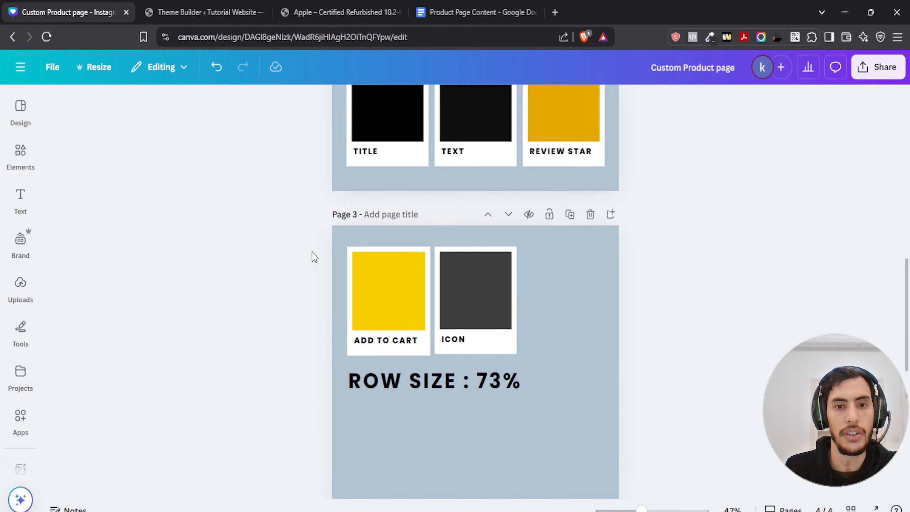
scroll(315, 257, up, 10)
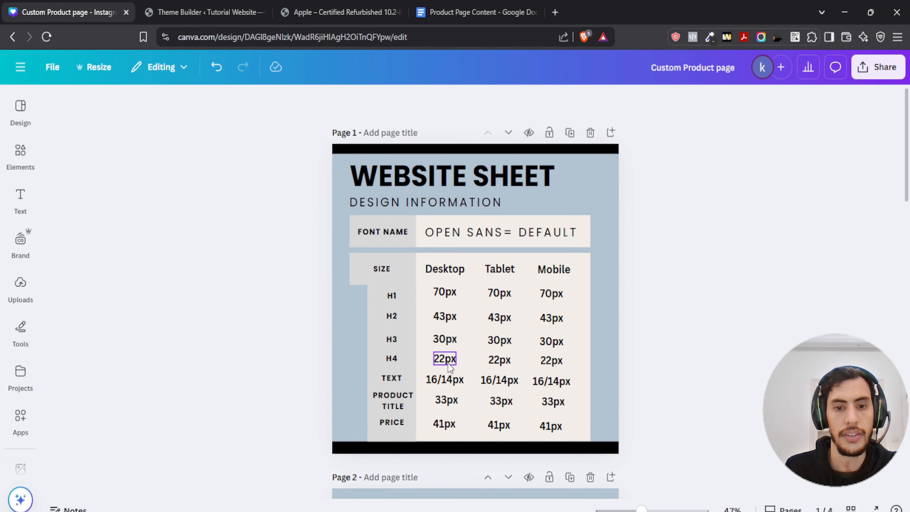
click(223, 11)
scroll(738, 304, down, 3)
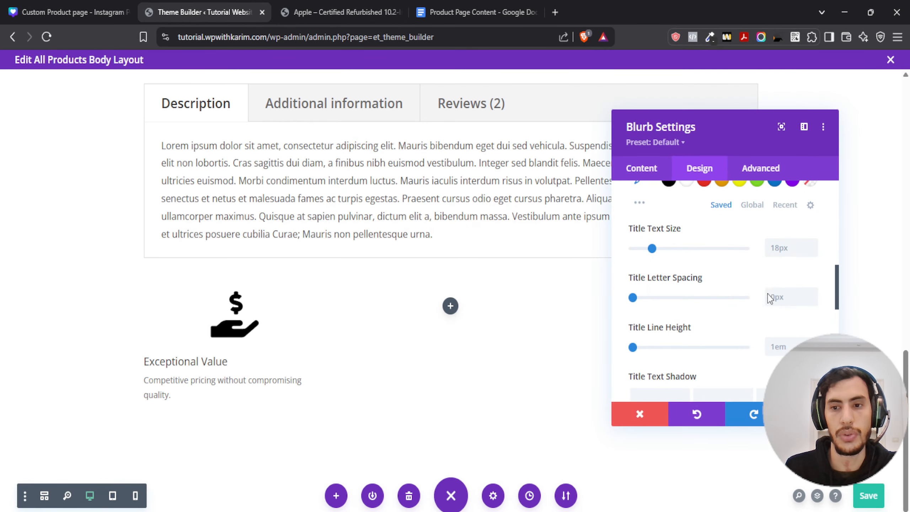
double_click(783, 248)
text(22px)
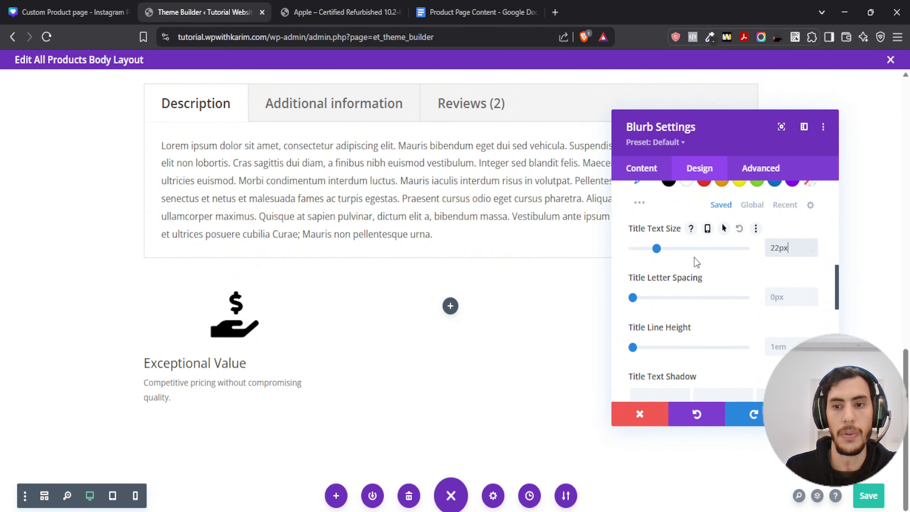
Step: Set the blurb title's font weight to Semi Bold and its text color to black
scroll(681, 251, up, 4)
click(668, 209)
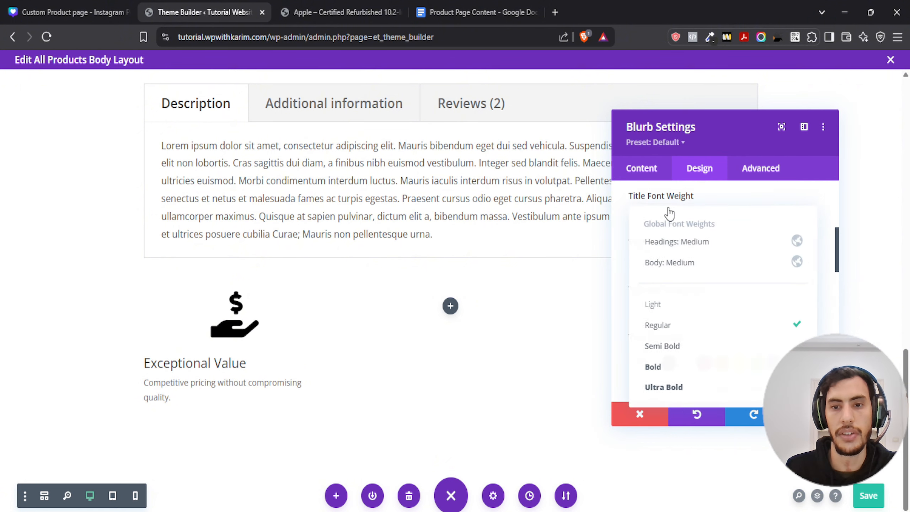
click(679, 349)
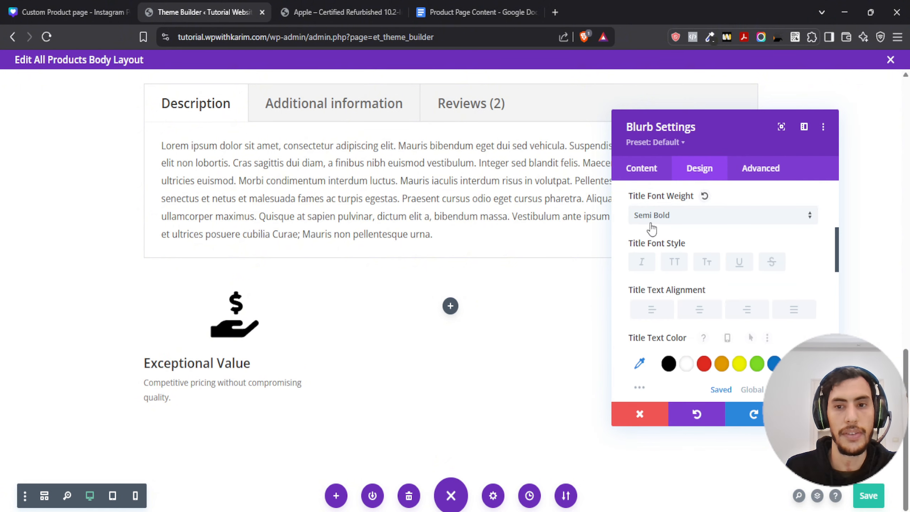
scroll(663, 272, down, 2)
click(669, 300)
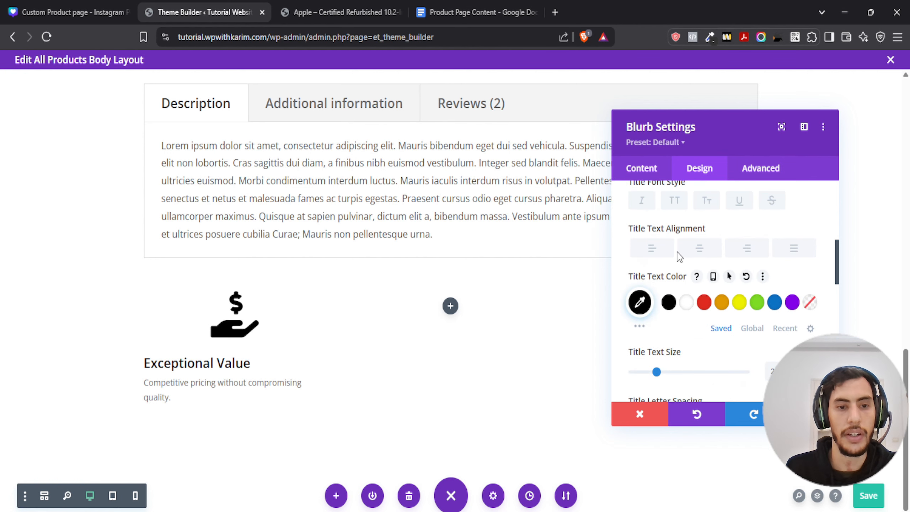
Step: Center-align the title text of the Exceptional Value blurb
scroll(675, 280, down, 4)
scroll(697, 299, up, 5)
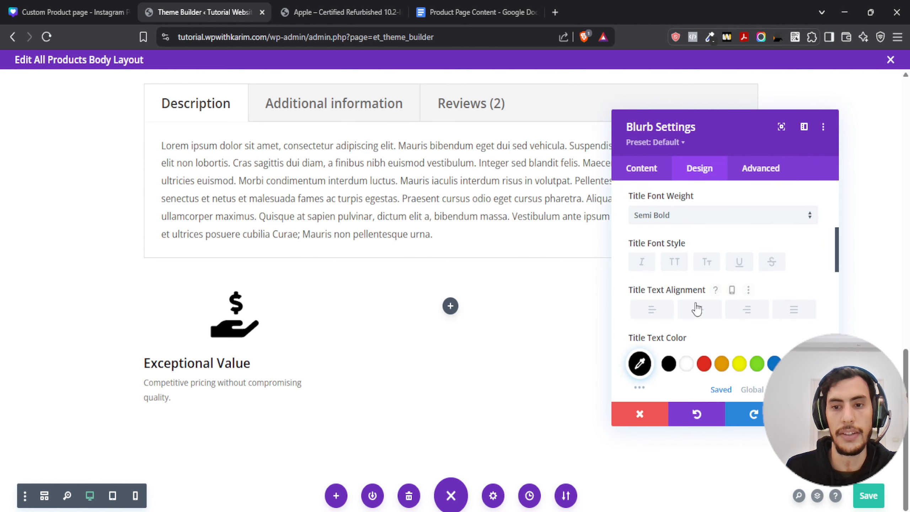
click(699, 311)
Step: Set the blurb's body text color to black and slightly increase its body text size
scroll(674, 298, down, 8)
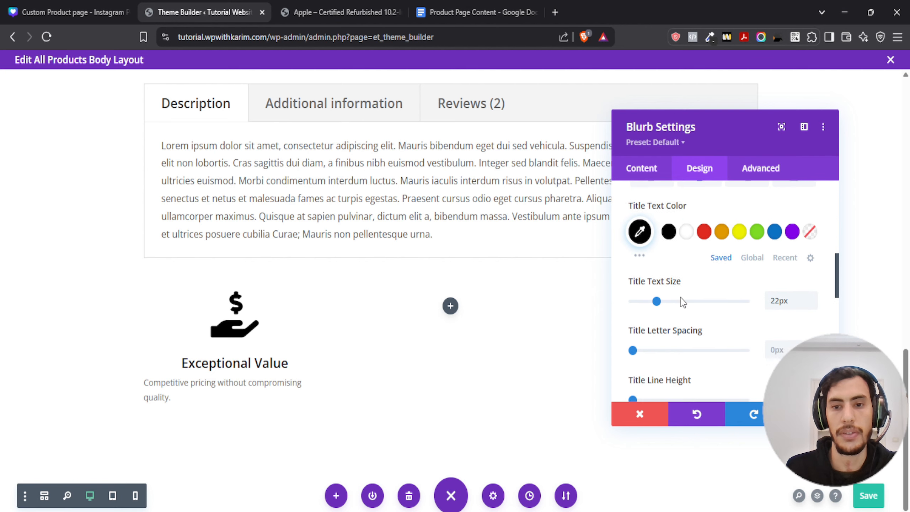
scroll(672, 299, down, 4)
scroll(671, 298, up, 4)
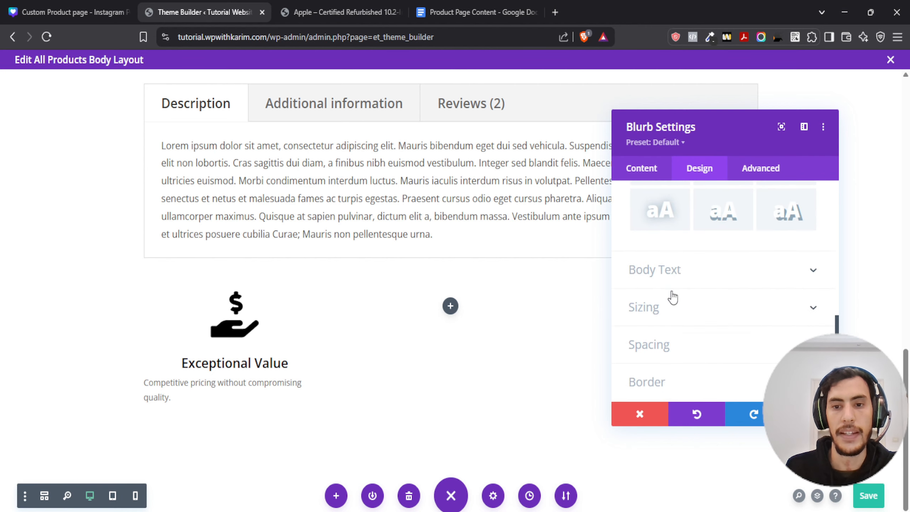
click(663, 270)
scroll(684, 298, down, 5)
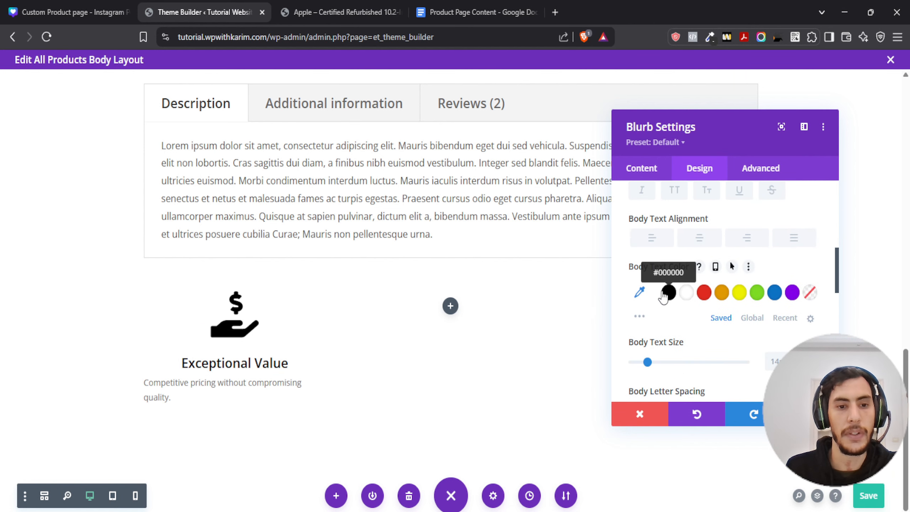
click(666, 299)
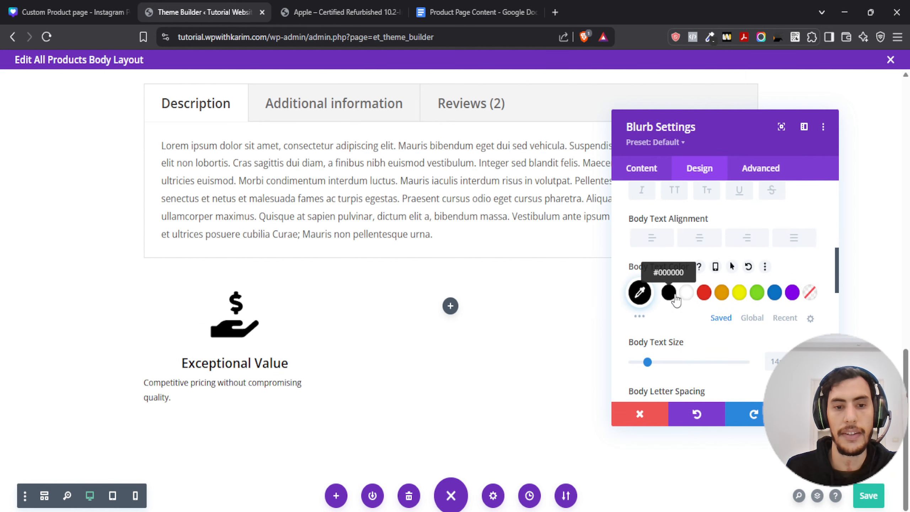
scroll(672, 301, down, 2)
click(812, 297)
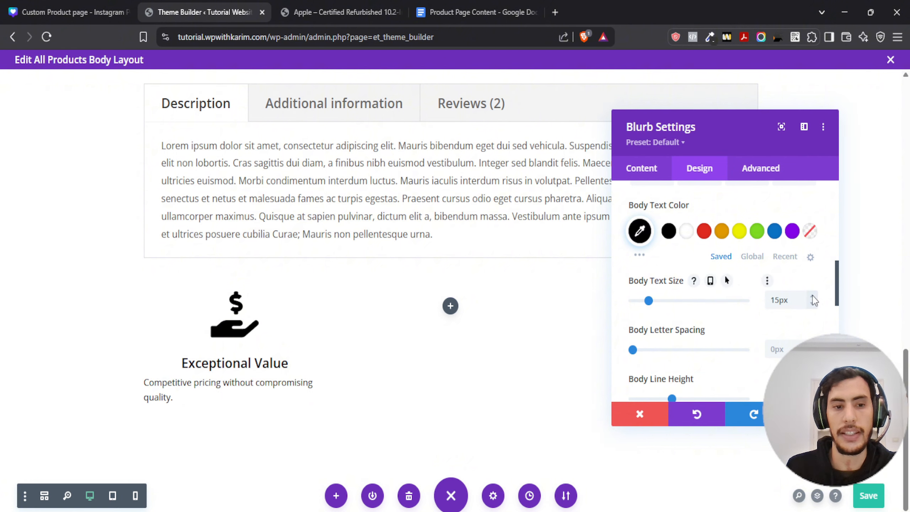
Step: Center-align the blurb's body text and save the blurb settings
scroll(704, 276, down, 5)
scroll(705, 276, down, 4)
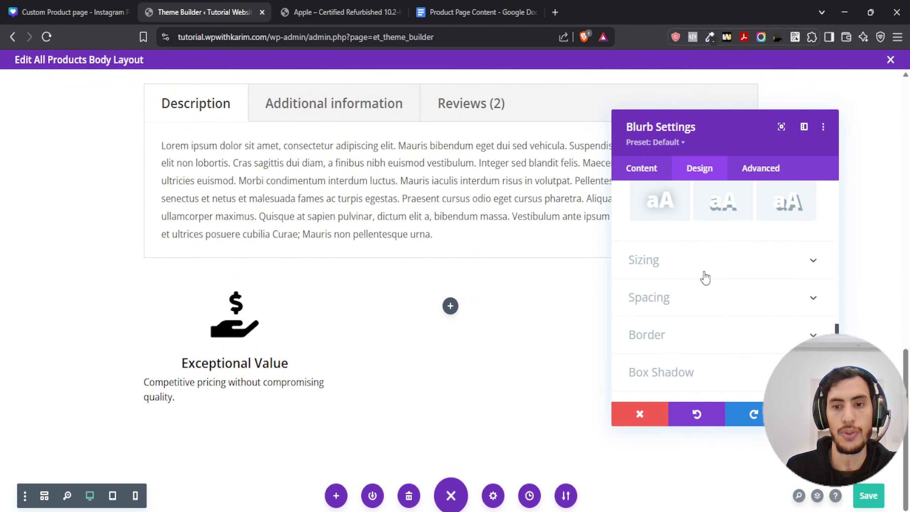
scroll(705, 274, up, 12)
scroll(689, 286, up, 2)
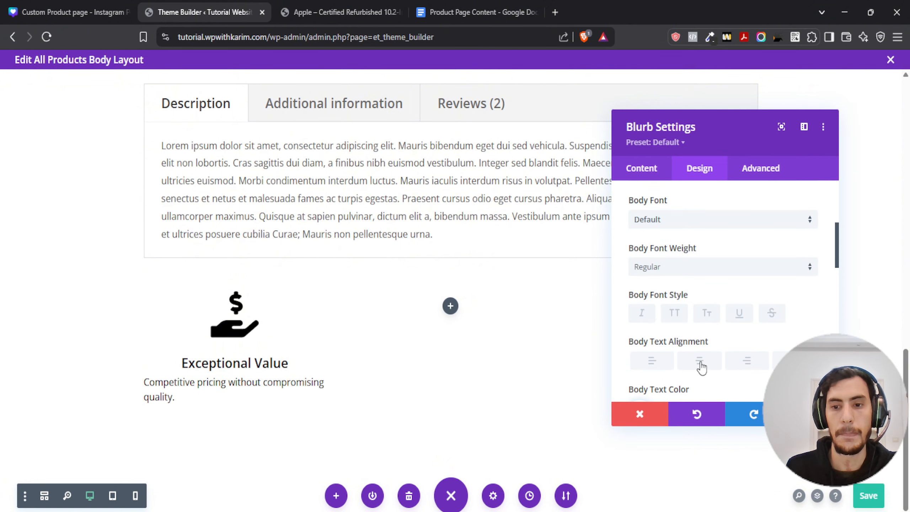
click(699, 360)
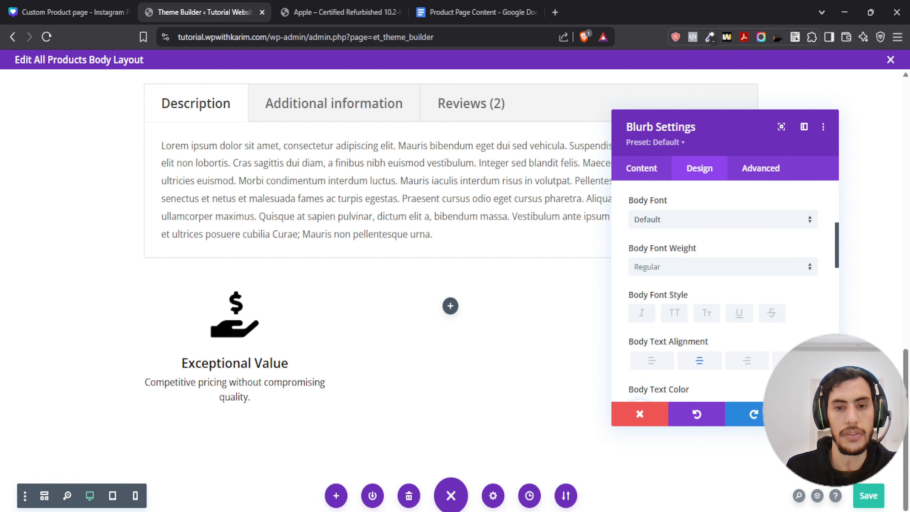
click(811, 414)
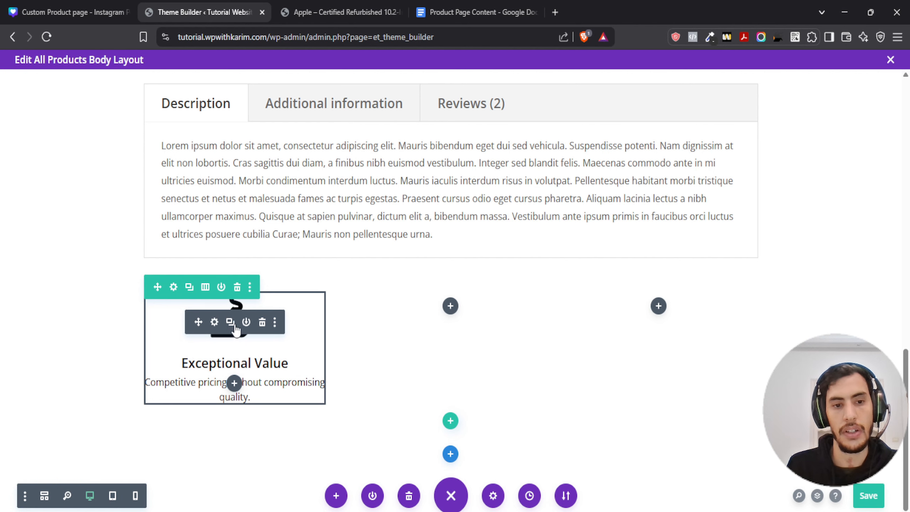
Step: Duplicate the Exceptional Value blurb and place copies in the row's second and third columns
click(230, 322)
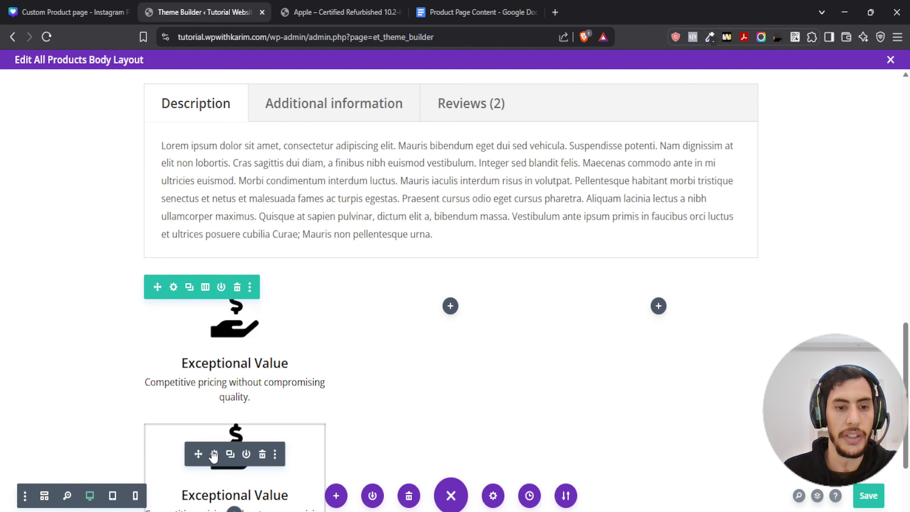
drag(198, 451, 683, 305)
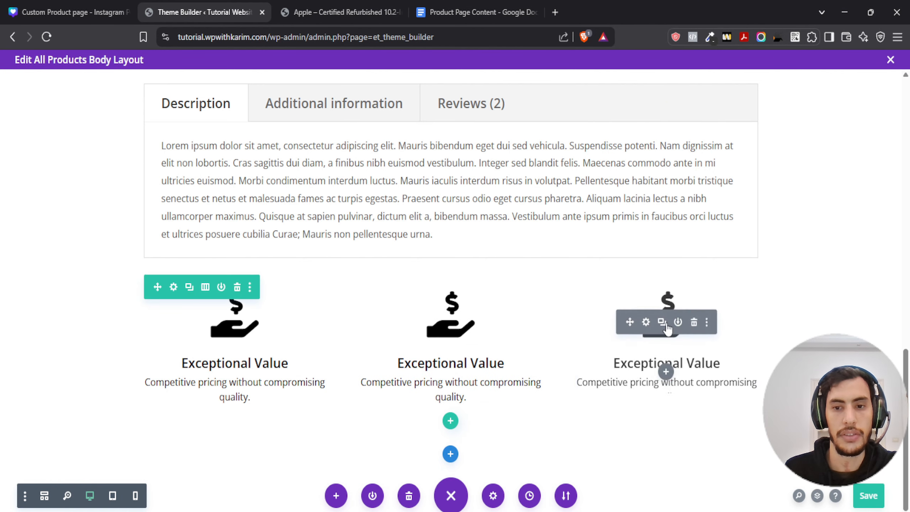
Step: Copy the heading "Customer-First Service" from the Product Page Content Google Doc into the second blurb's title in the Theme Builder
click(466, 12)
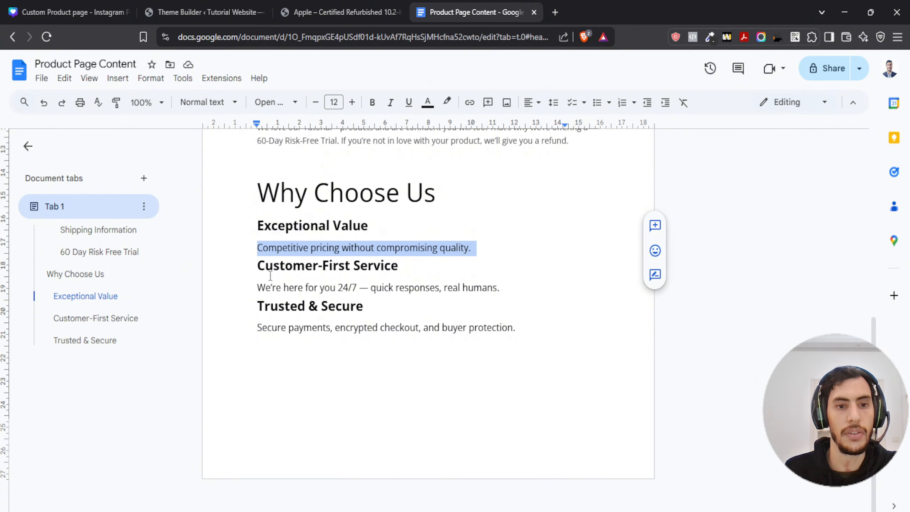
drag(260, 267, 457, 266)
key(ctrl+c)
click(207, 12)
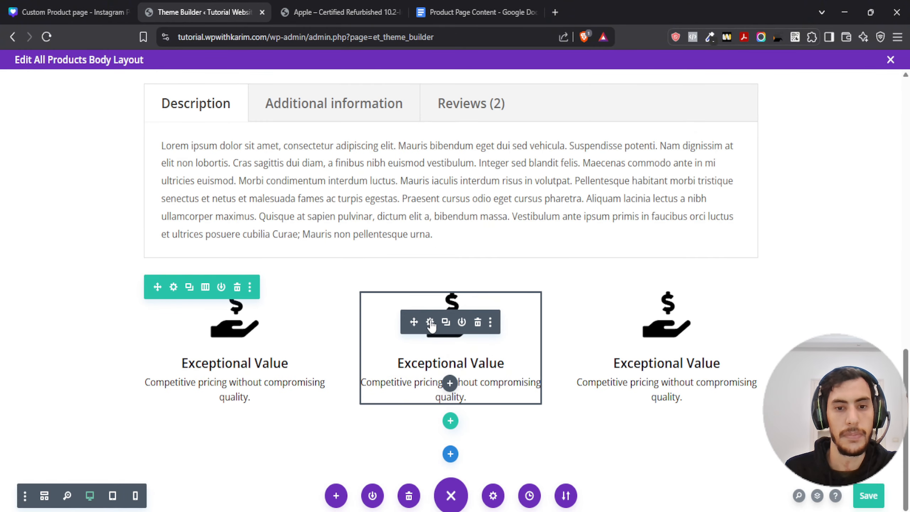
click(430, 322)
triple_click(699, 305)
key(ctrl+v)
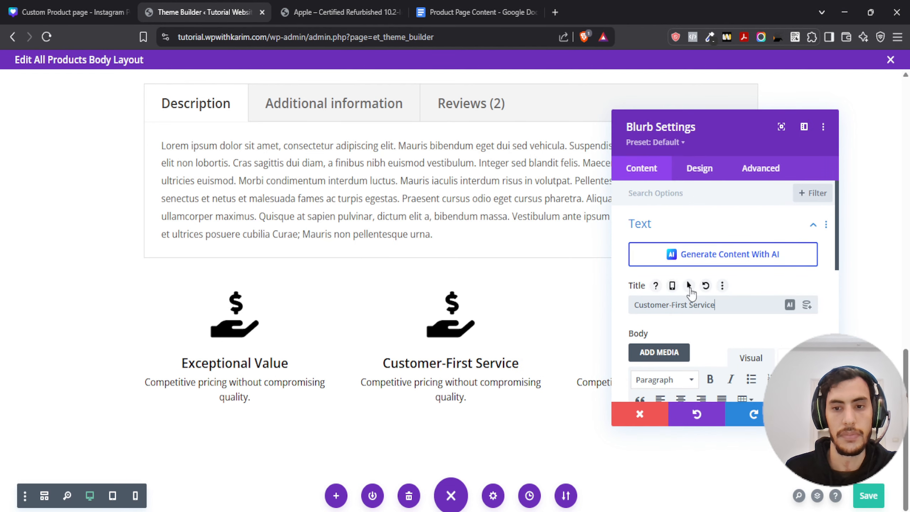
Step: Replace the second blurb's body with "We're here for you 24/7 — quick responses, real humans." from the Google Doc and save it
click(443, 8)
drag(258, 288, 541, 289)
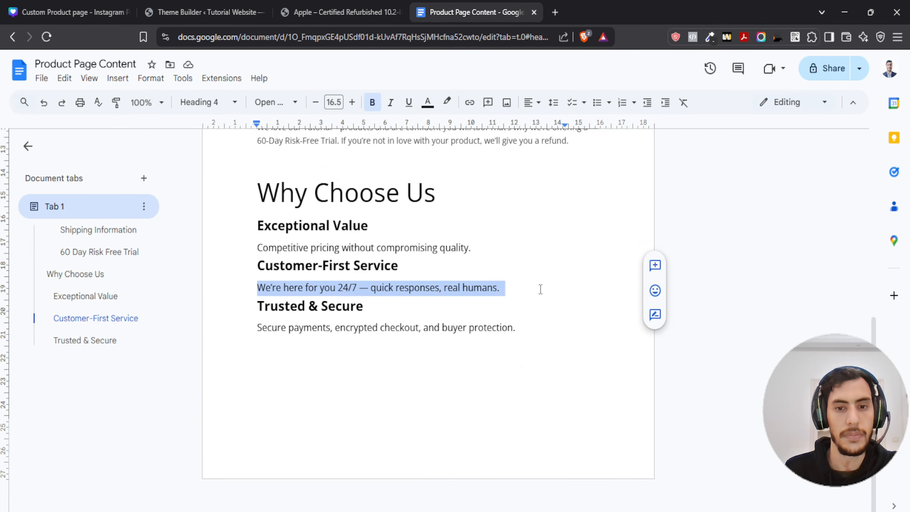
key(ctrl+c)
click(204, 12)
scroll(631, 400, down, 5)
triple_click(695, 300)
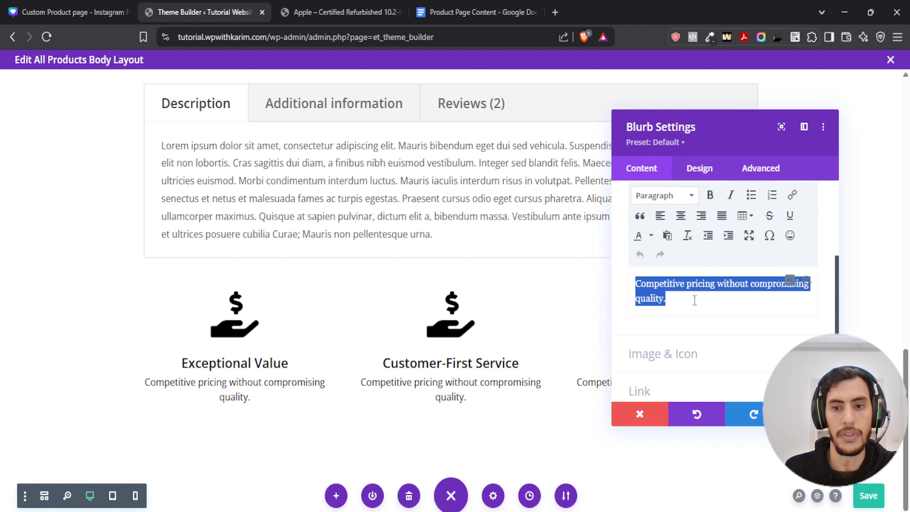
key(ctrl+v)
click(811, 414)
Step: Copy the heading "Trusted & Secure" from the Google Doc into the third blurb's title in the Theme Builder
click(458, 7)
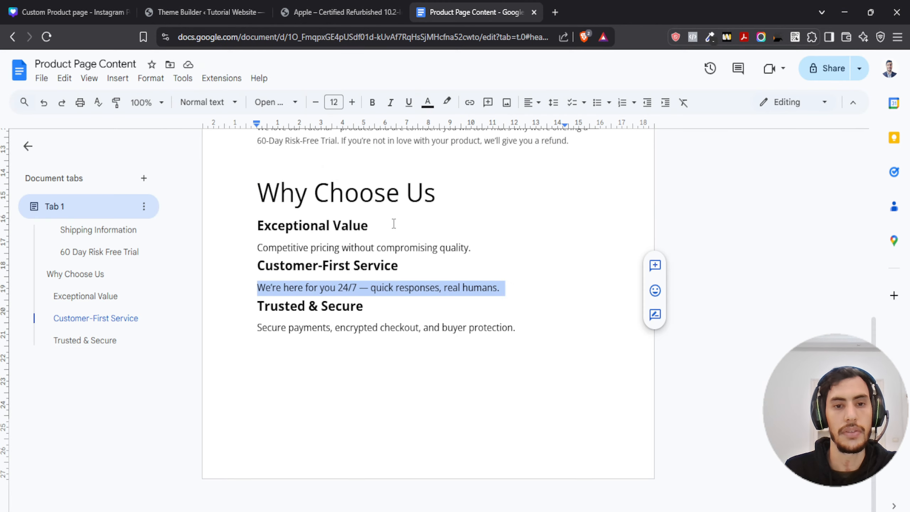
drag(258, 306, 364, 306)
click(220, 13)
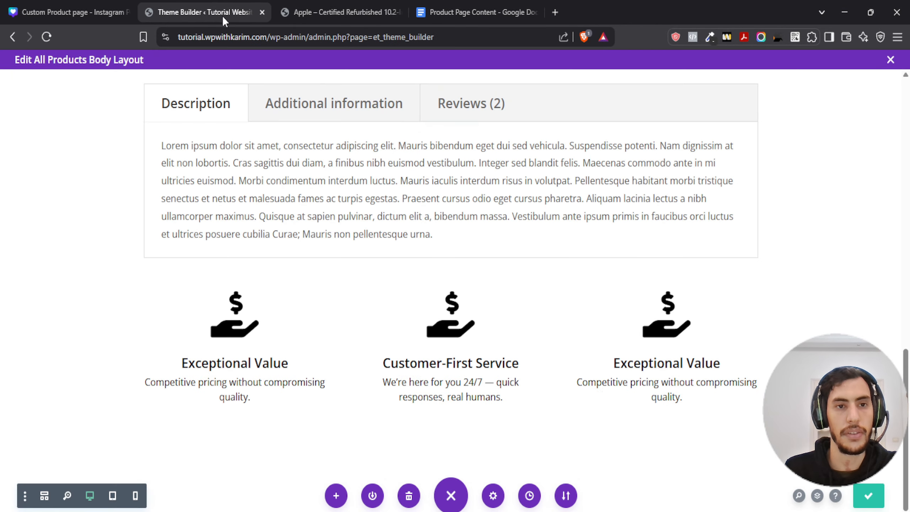
click(646, 323)
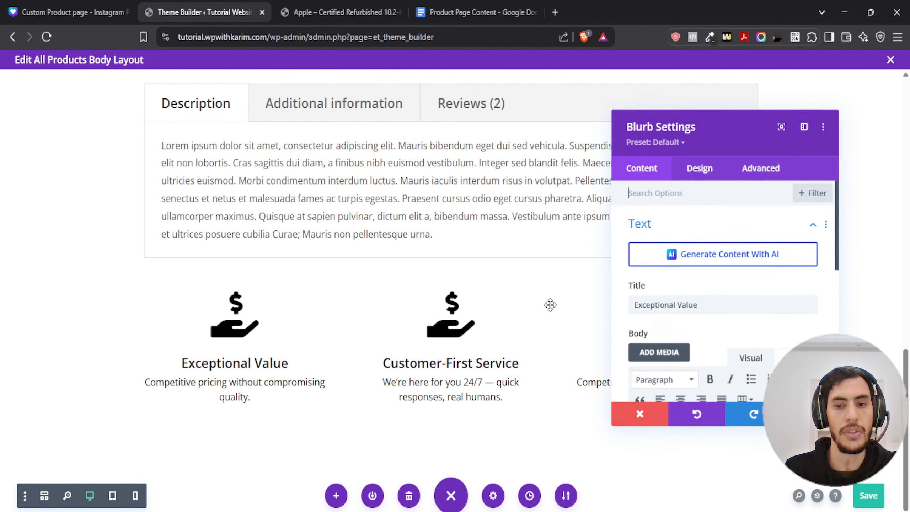
triple_click(682, 303)
key(ctrl+v)
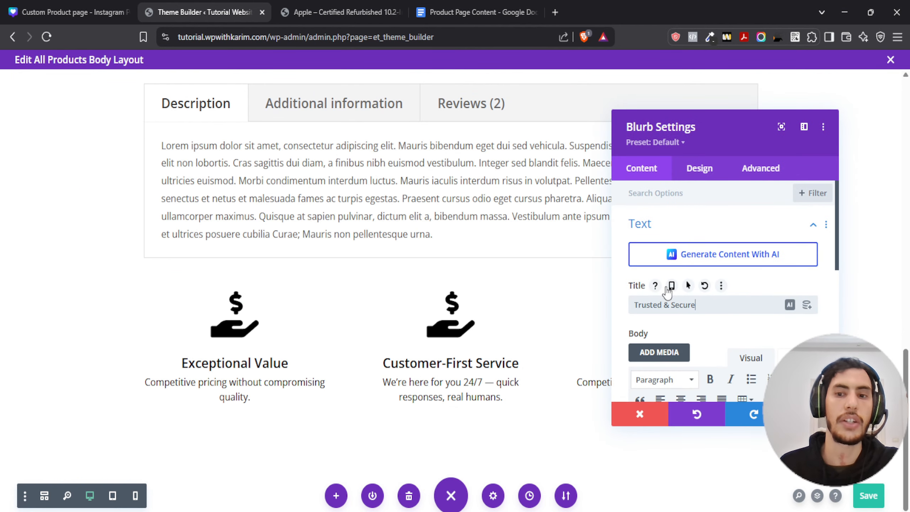
Step: Replace the third blurb's body with "Secure payments, encrypted checkout, and buyer protection." from the Google Doc and save it
click(420, 12)
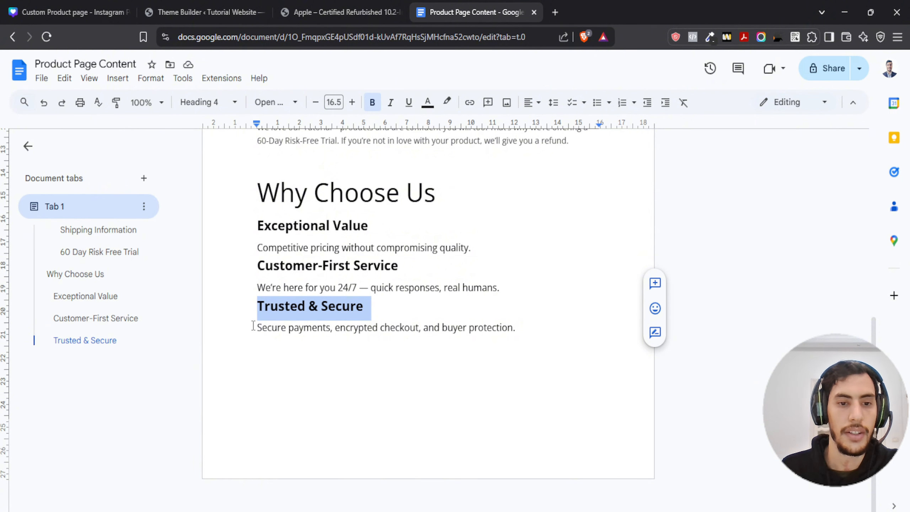
drag(254, 325, 516, 328)
click(204, 12)
scroll(746, 351, down, 3)
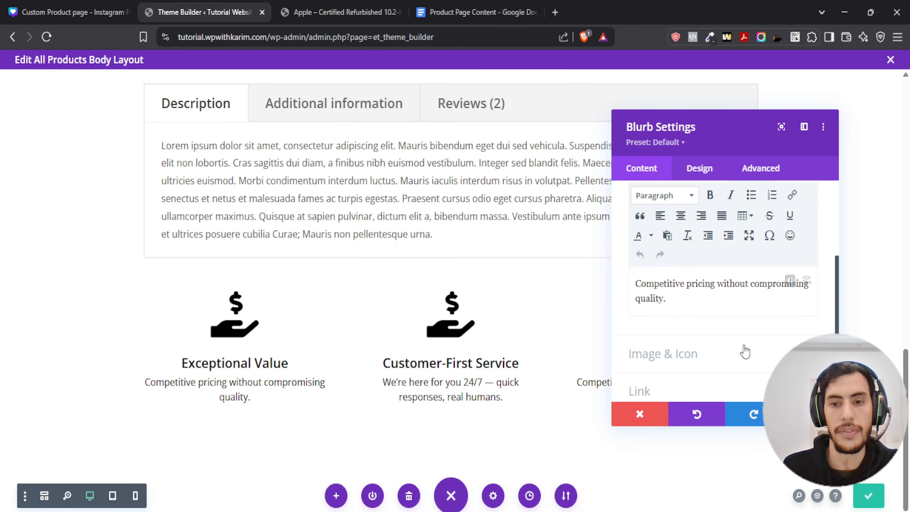
triple_click(695, 279)
key(ctrl+v)
click(811, 415)
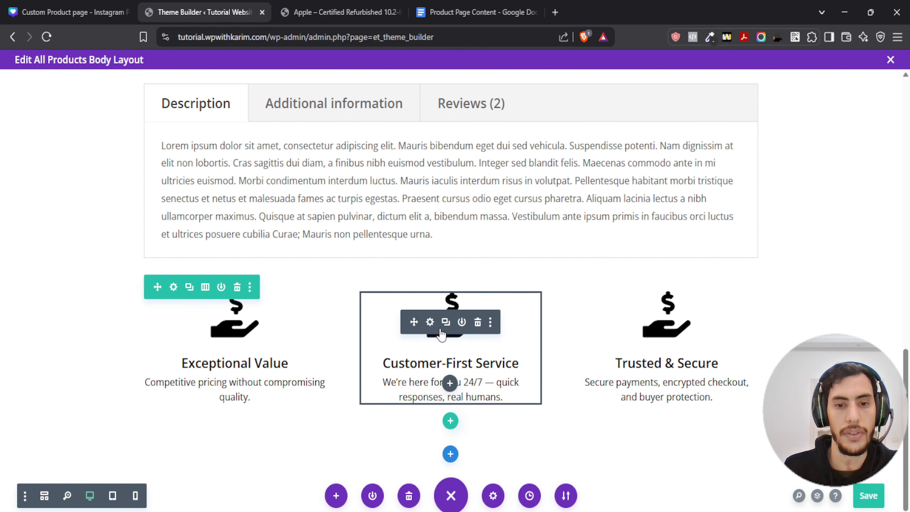
Step: Search the Customer-First Service blurb's icons for "hands", choose the solid handshake icon, and save the blurb
click(431, 324)
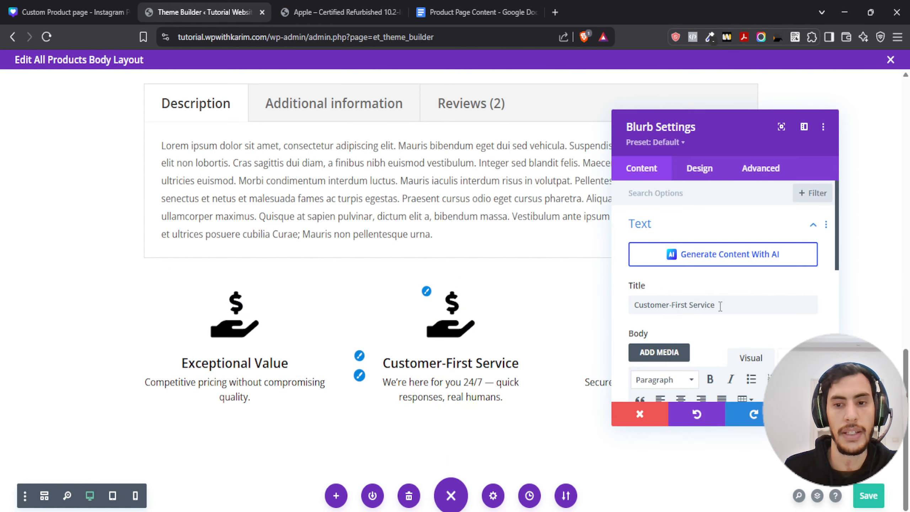
scroll(699, 323, down, 3)
scroll(690, 199, up, 3)
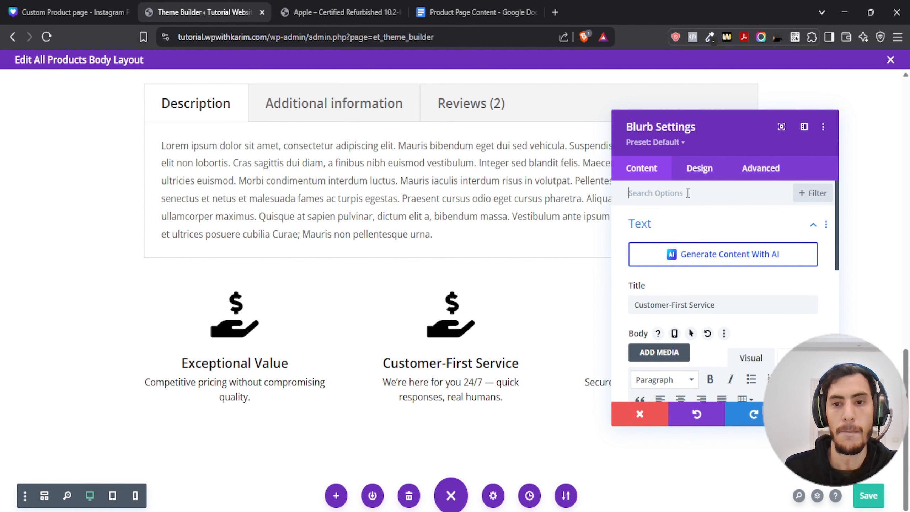
click(676, 224)
click(674, 261)
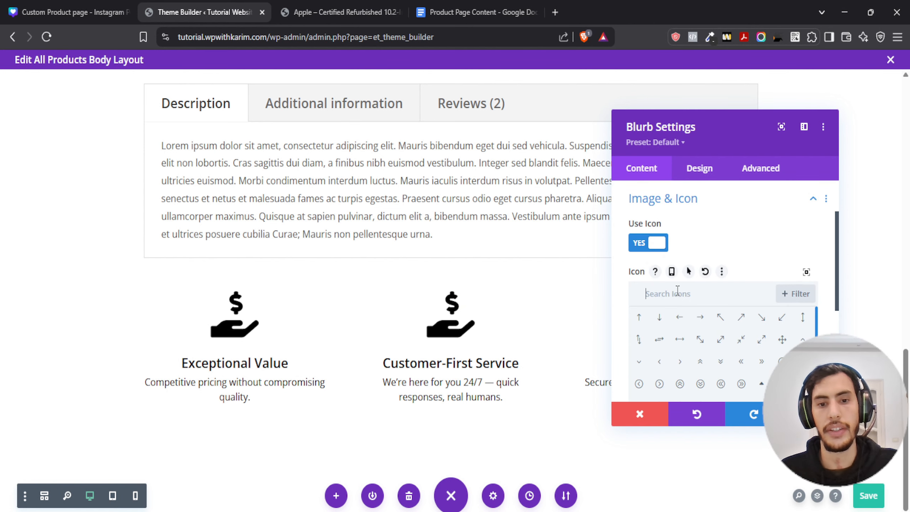
text(han)
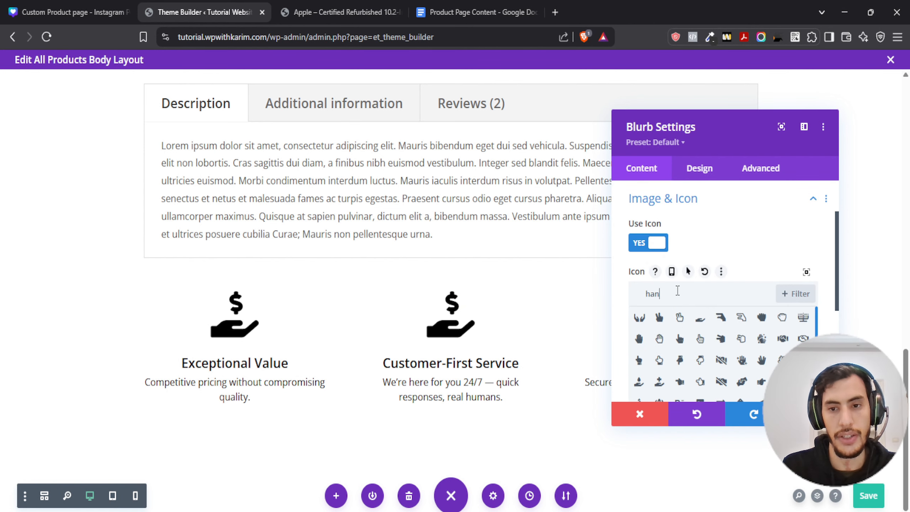
text(ds)
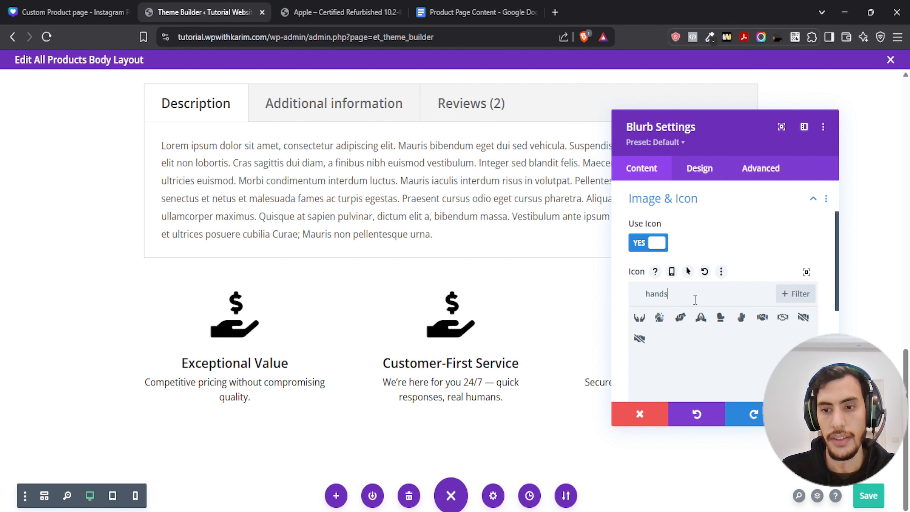
click(681, 318)
click(762, 317)
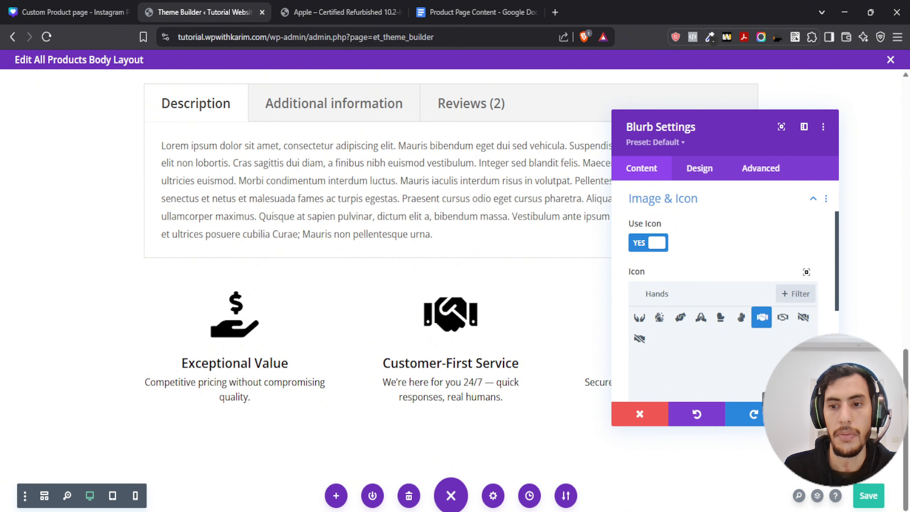
click(811, 415)
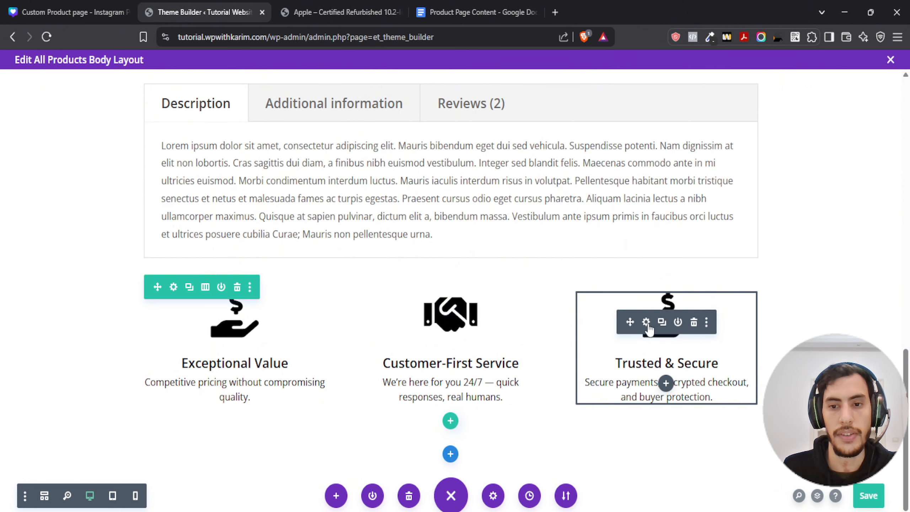
Step: Search the Trusted & Secure blurb's icons for "shie" and choose the first shield icon
click(646, 322)
click(661, 226)
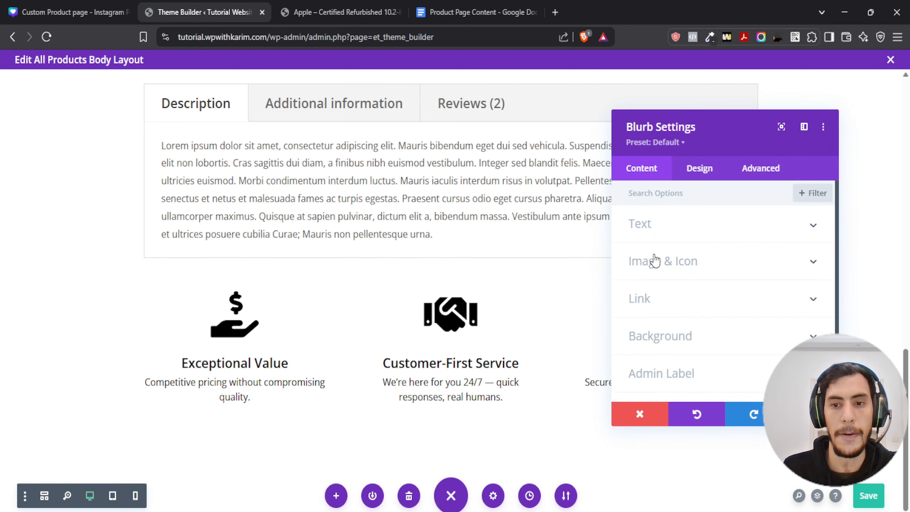
click(657, 261)
click(692, 297)
text(shoi)
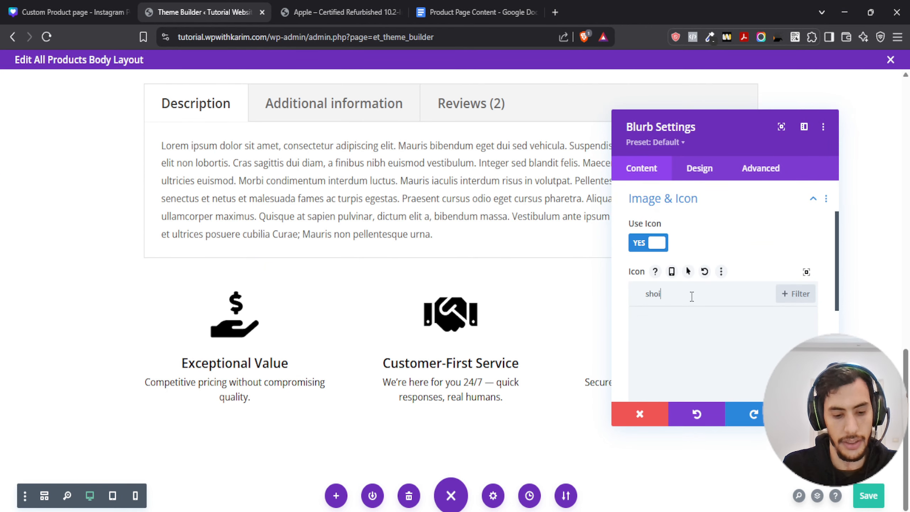
key(BackSpace)
key(BackSpace)
text(ie)
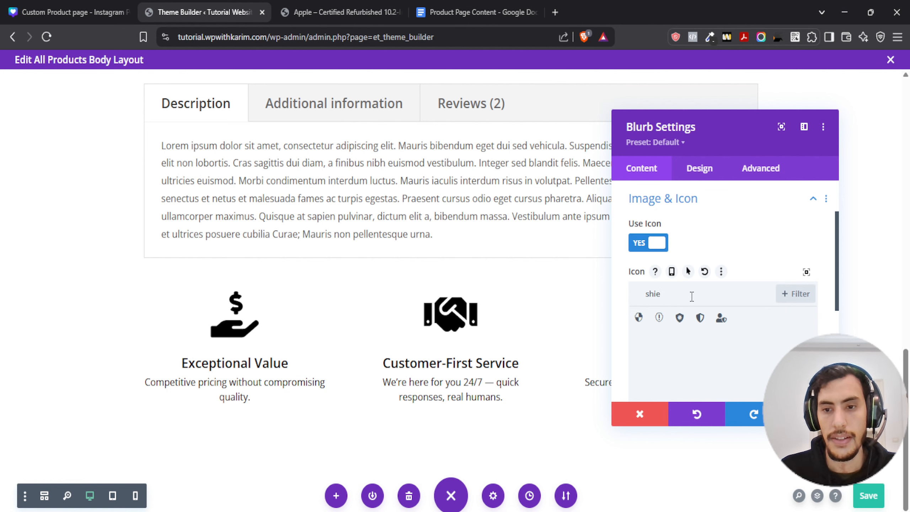
click(639, 317)
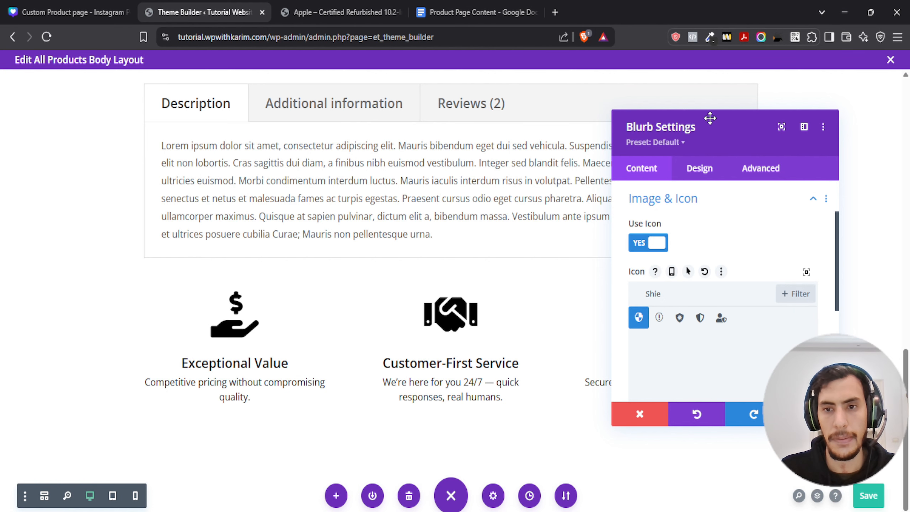
Step: Change the Trusted & Secure blurb's icon to the half-filled shield and save the blurb
drag(710, 118, 145, 100)
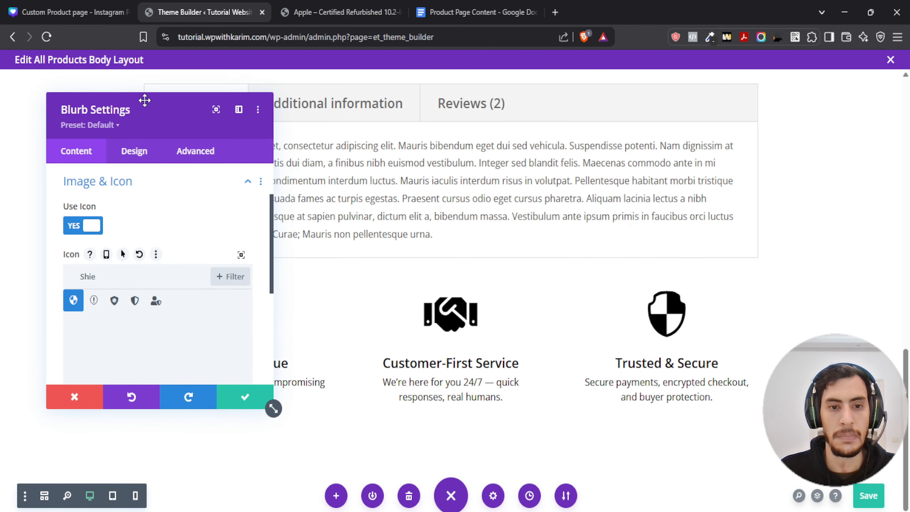
click(135, 300)
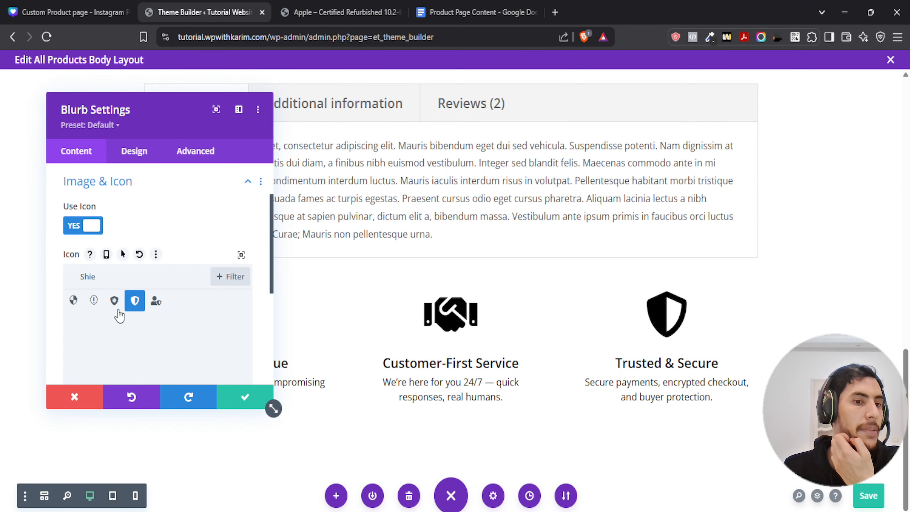
click(243, 396)
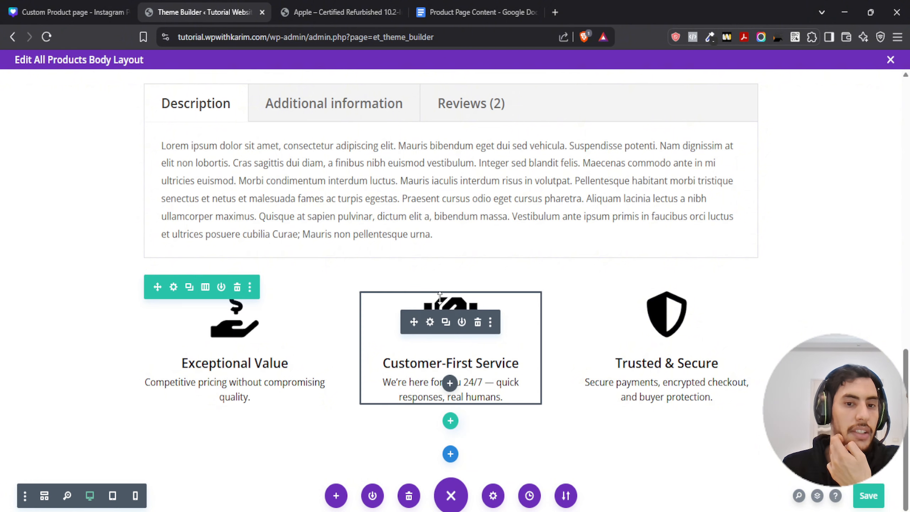
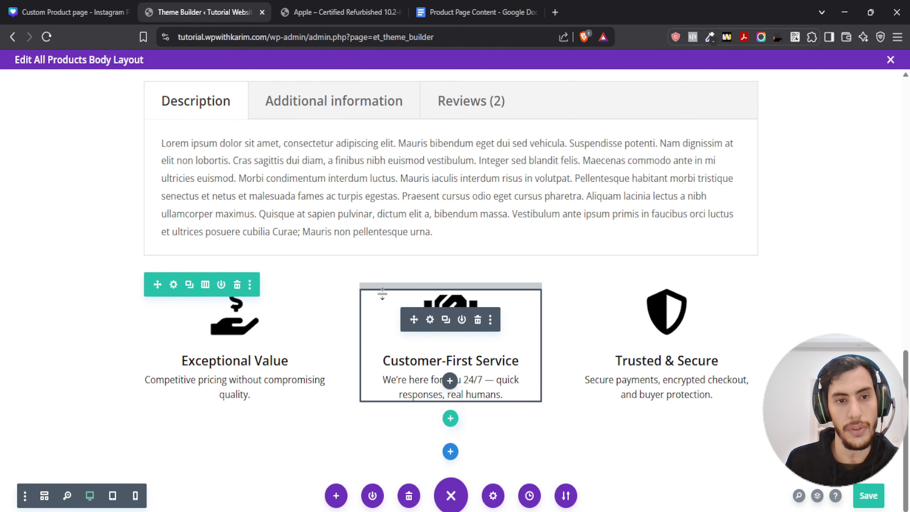
Step: Duplicate the More Information heading and place the copy between the product tabs and the three-blurb row
scroll(382, 294, up, 5)
click(447, 222)
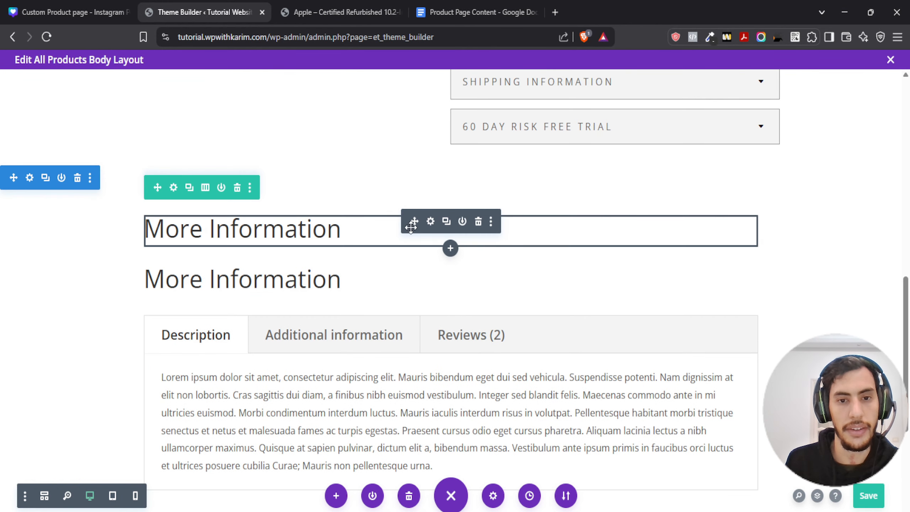
scroll(376, 311, down, 5)
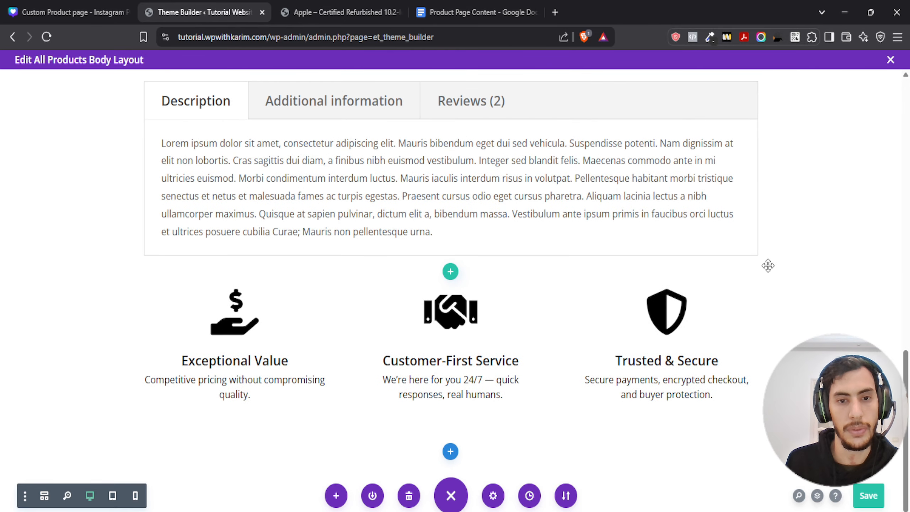
key(ctrl+v)
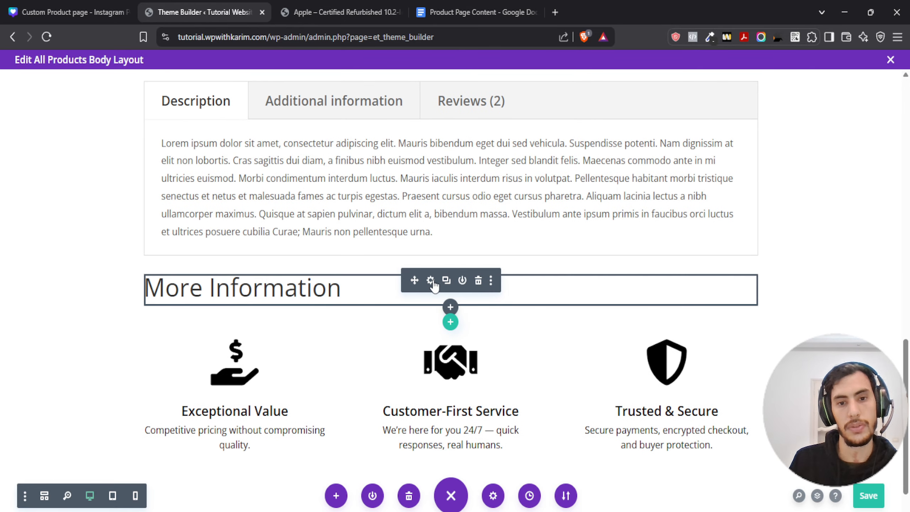
Step: Replace the copied heading's text with "Why Choose Us" from the Product Page Content Google Doc
click(431, 281)
drag(149, 112, 773, 139)
click(753, 182)
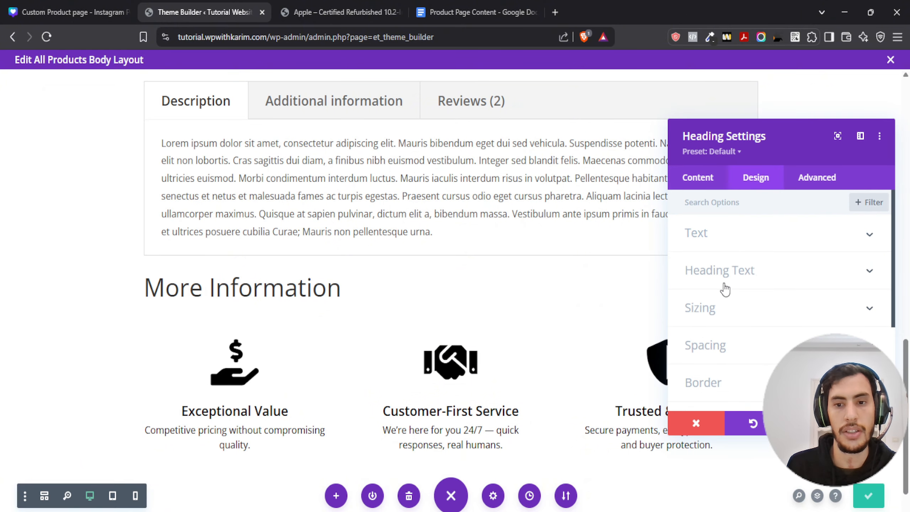
click(699, 179)
triple_click(738, 314)
click(477, 12)
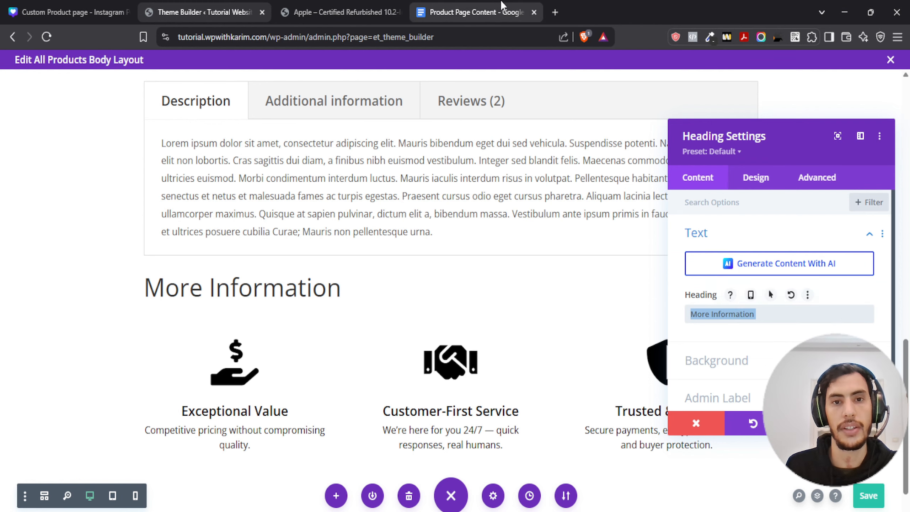
drag(263, 203, 457, 182)
key(ctrl+c)
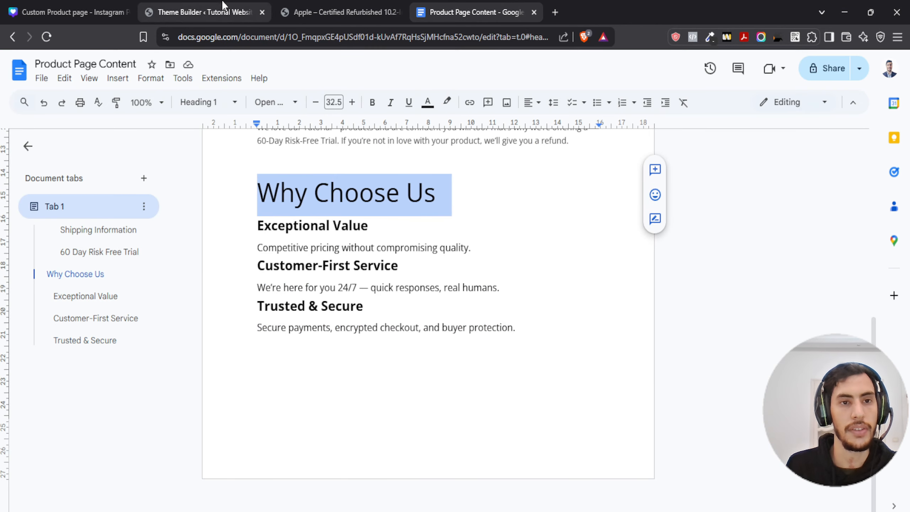
click(251, 13)
key(ctrl+v)
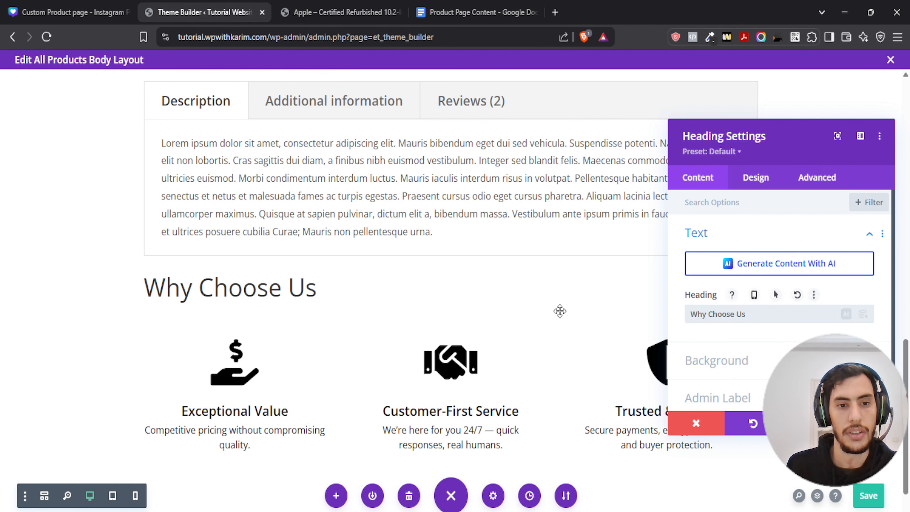
Step: Center the Why Choose Us heading's text and save the heading
click(755, 182)
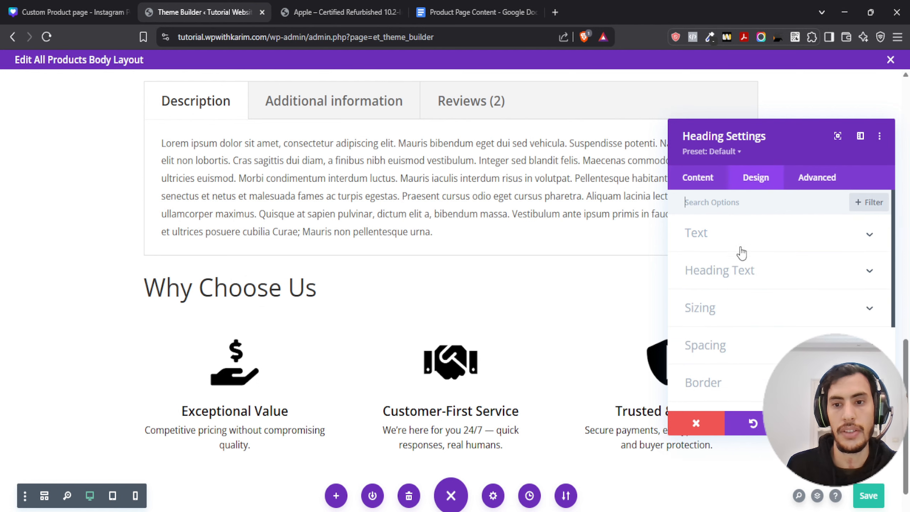
click(729, 277)
scroll(749, 283, down, 5)
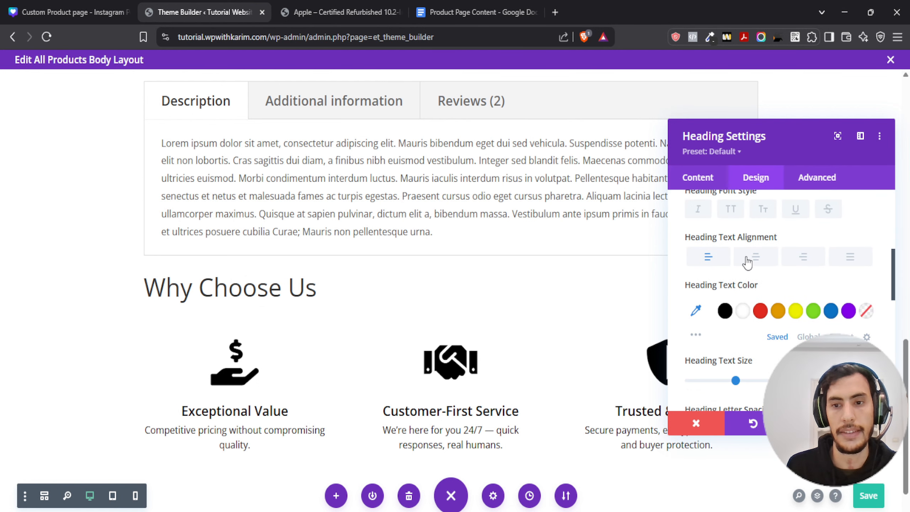
click(754, 257)
click(867, 423)
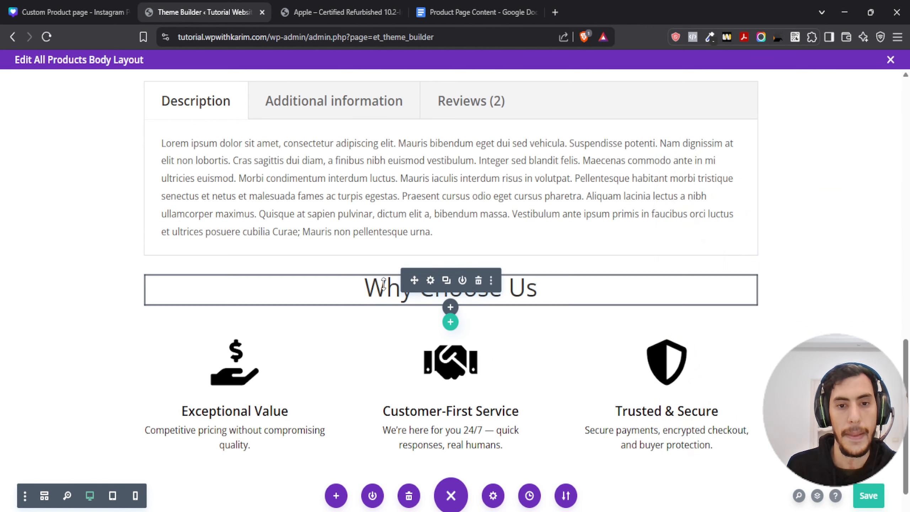
Step: Set the More Information heading's text color to black and save it
scroll(360, 265, up, 6)
scroll(362, 262, down, 8)
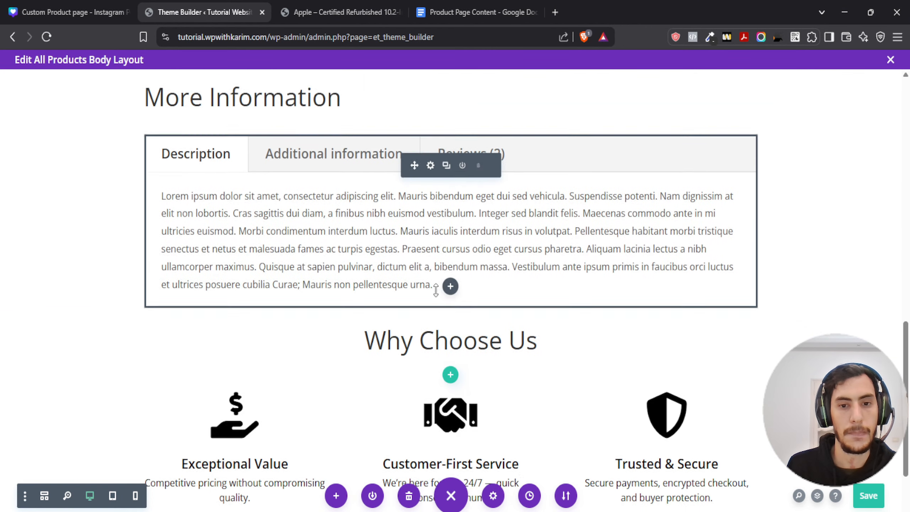
scroll(353, 265, up, 2)
scroll(353, 265, down, 3)
scroll(328, 262, up, 5)
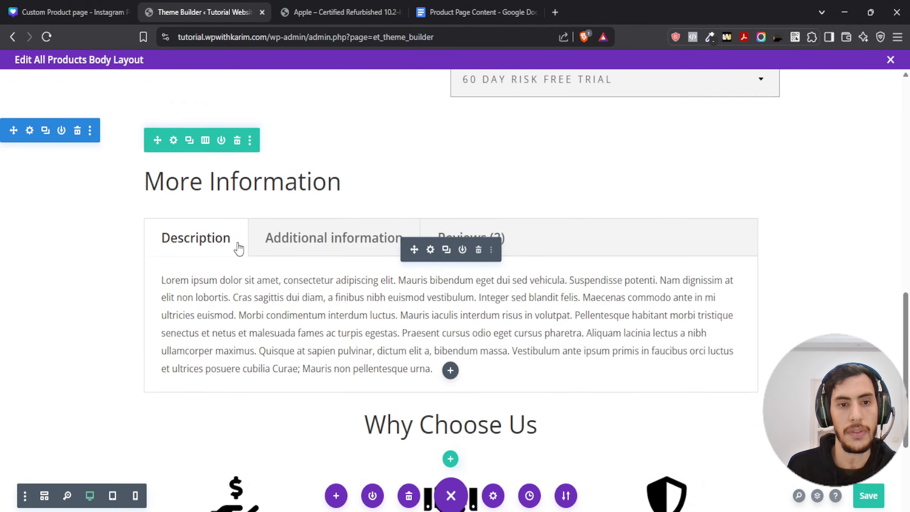
scroll(355, 231, up, 10)
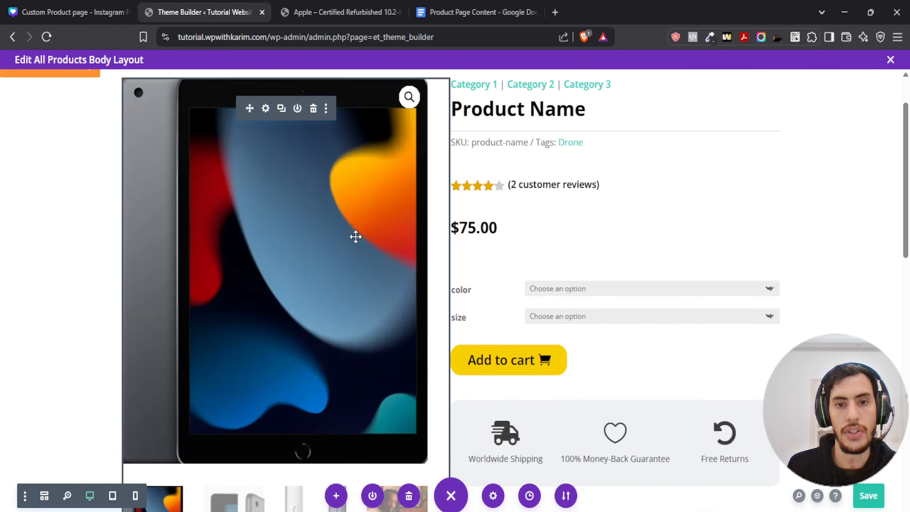
scroll(356, 237, down, 10)
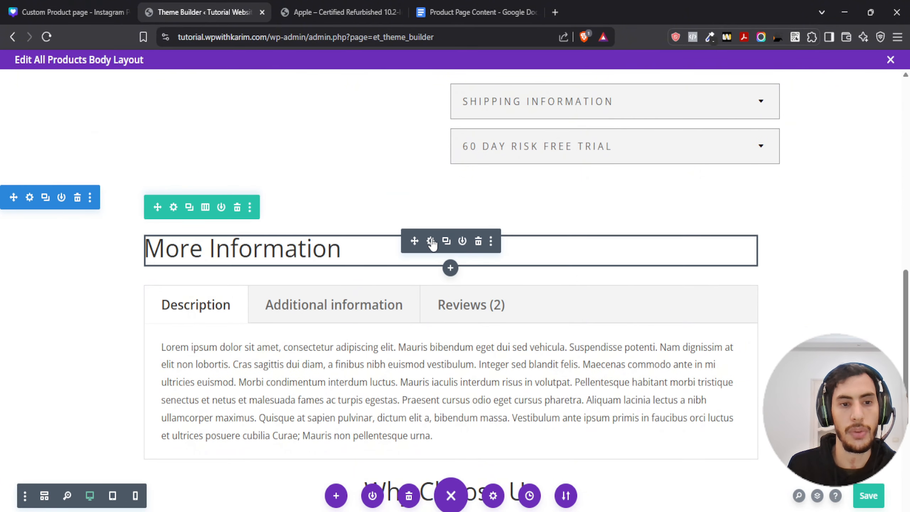
click(430, 240)
click(756, 177)
click(721, 206)
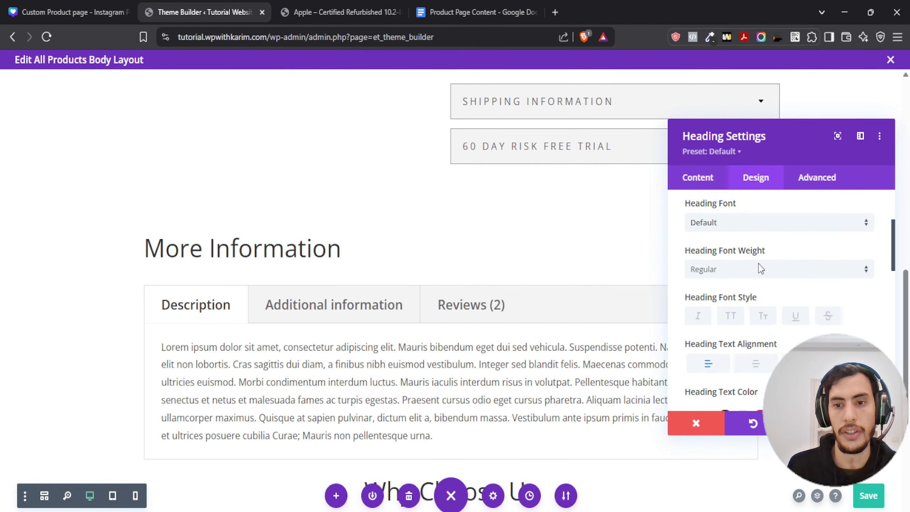
scroll(726, 297, down, 5)
click(724, 250)
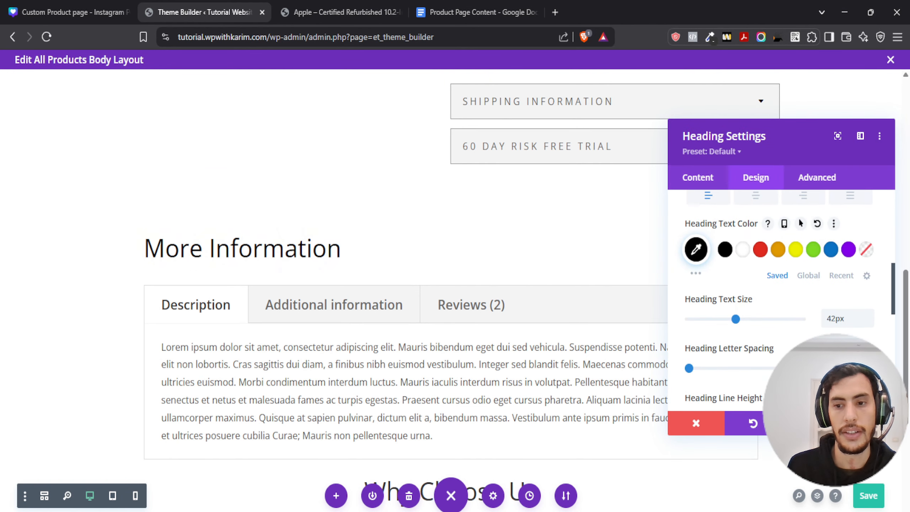
click(867, 424)
Step: Set the Why Choose Us heading's text color to black and save it
scroll(402, 237, down, 4)
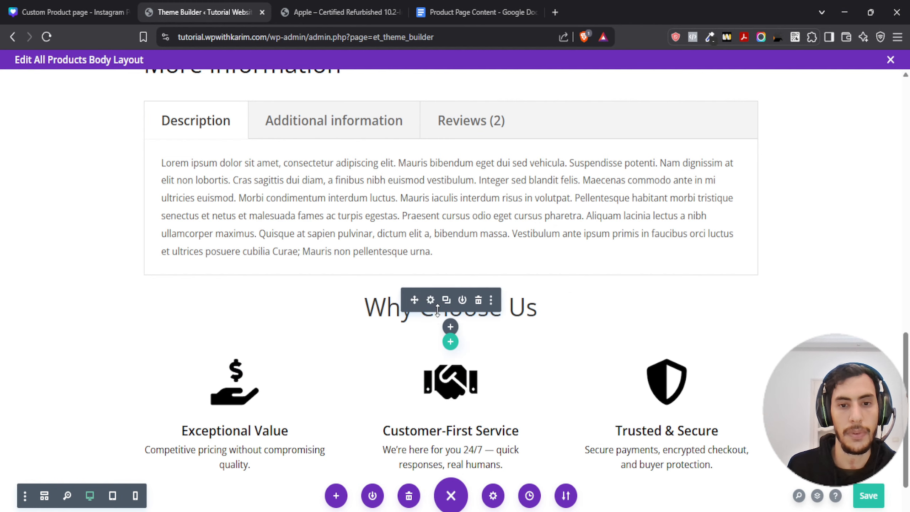
click(430, 300)
click(144, 298)
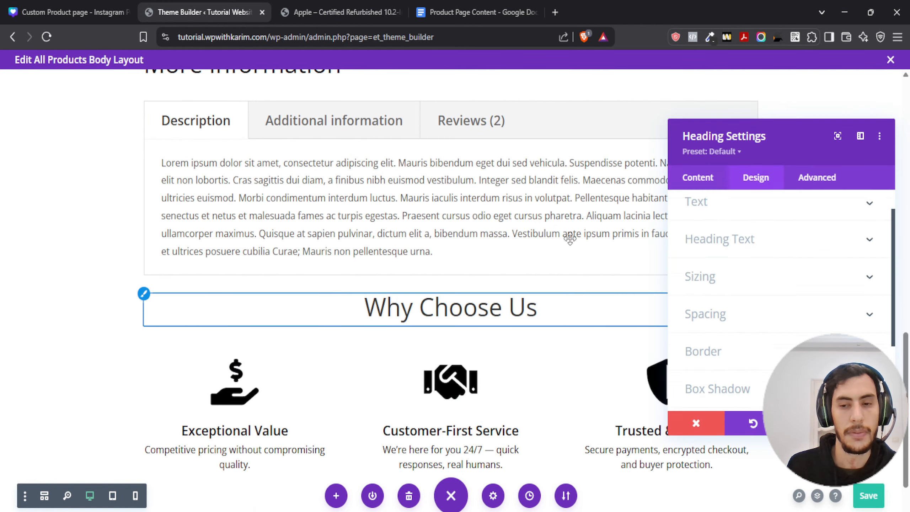
scroll(817, 237, down, 4)
click(725, 311)
scroll(782, 287, down, 2)
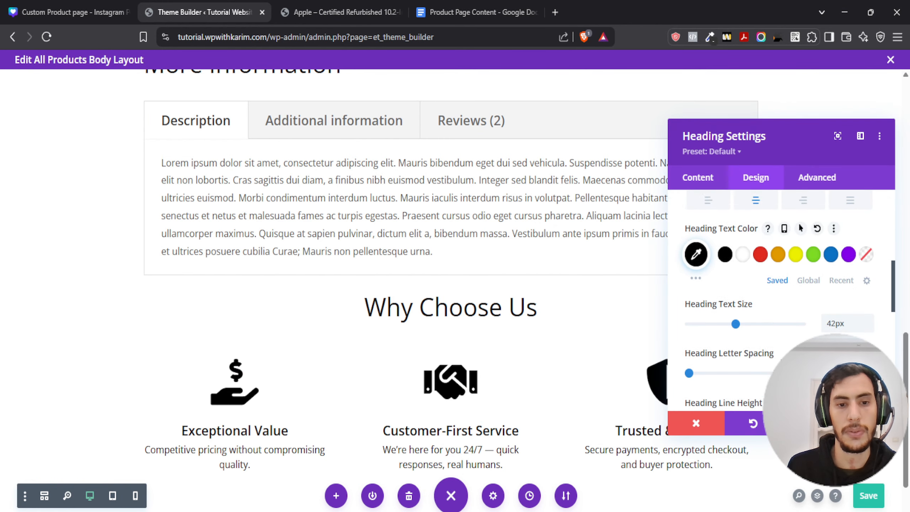
click(867, 423)
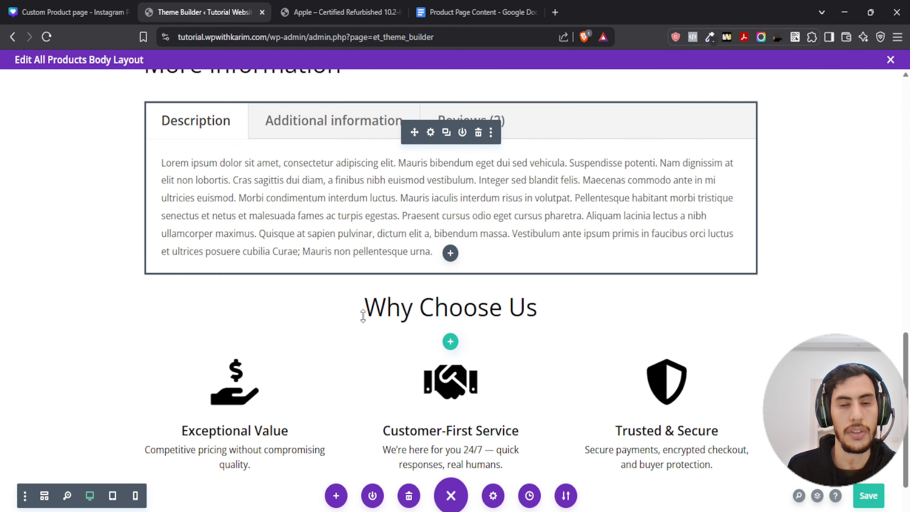
Step: Set the Why Choose Us heading's bottom margin to 0 and save the heading
scroll(362, 285, down, 2)
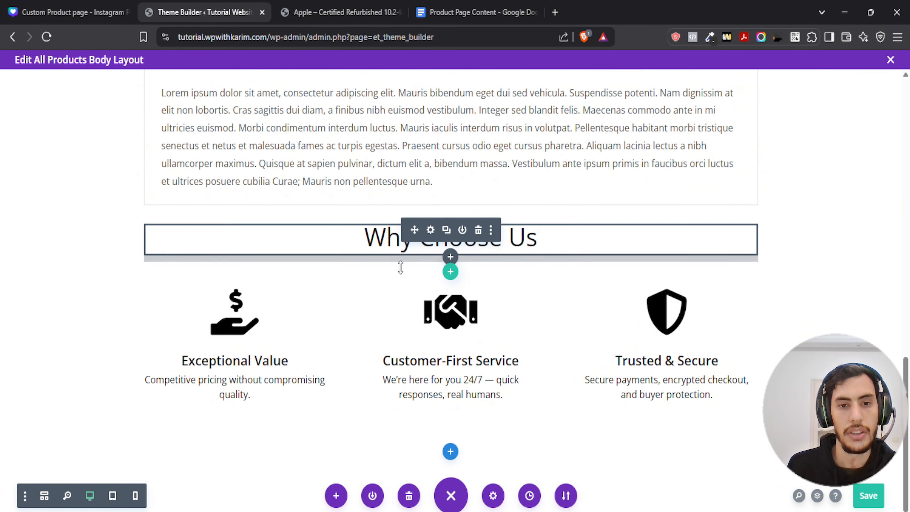
click(432, 230)
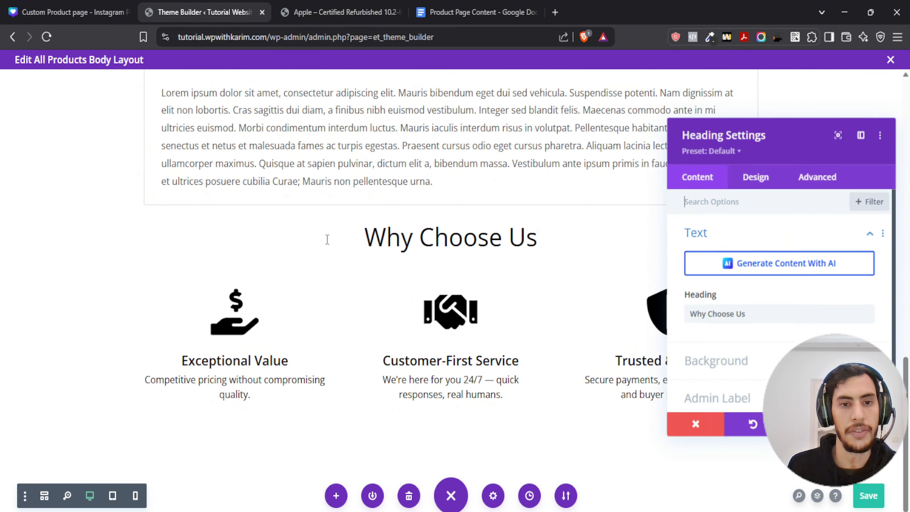
click(749, 181)
click(722, 345)
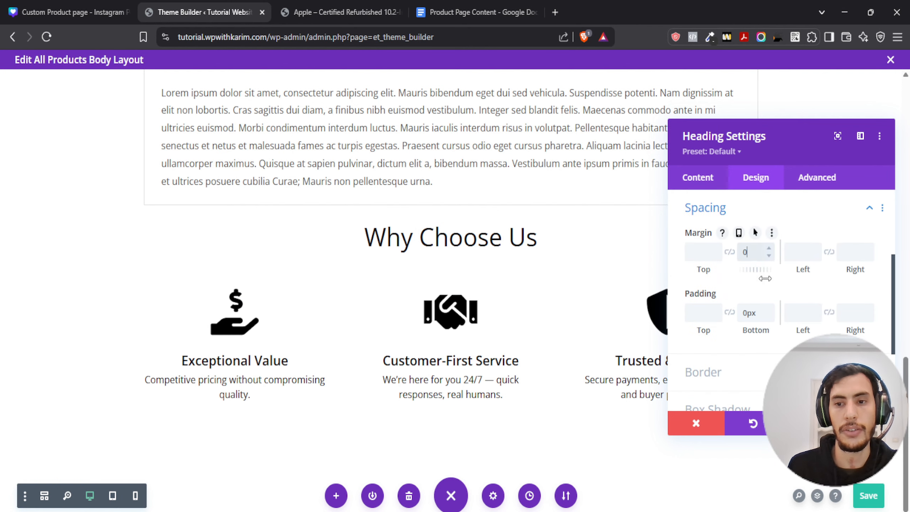
click(867, 423)
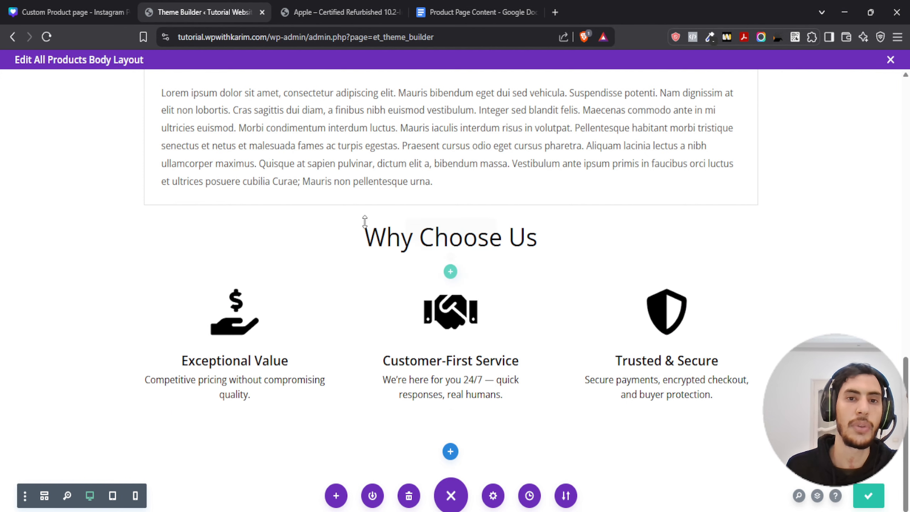
Step: Switch to the Canva design and check the product page structure draft for the section following Why Choose Us
click(59, 6)
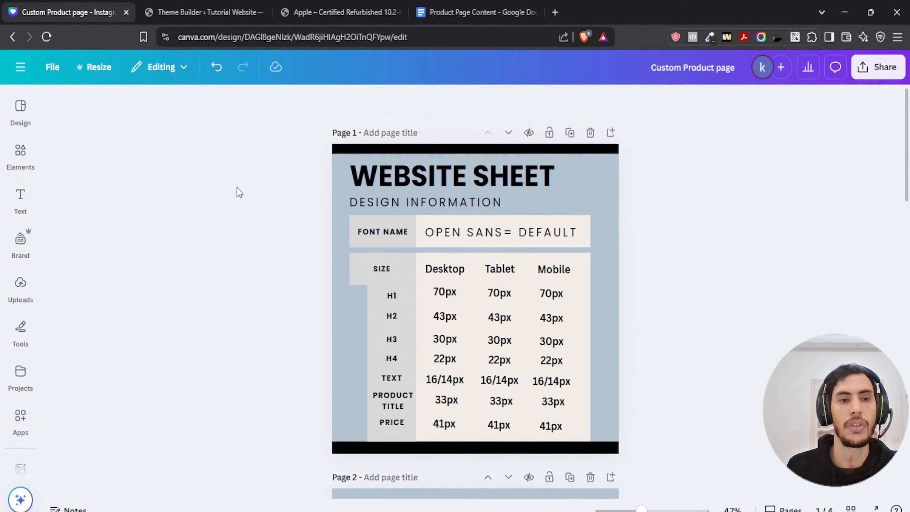
scroll(240, 193, down, 8)
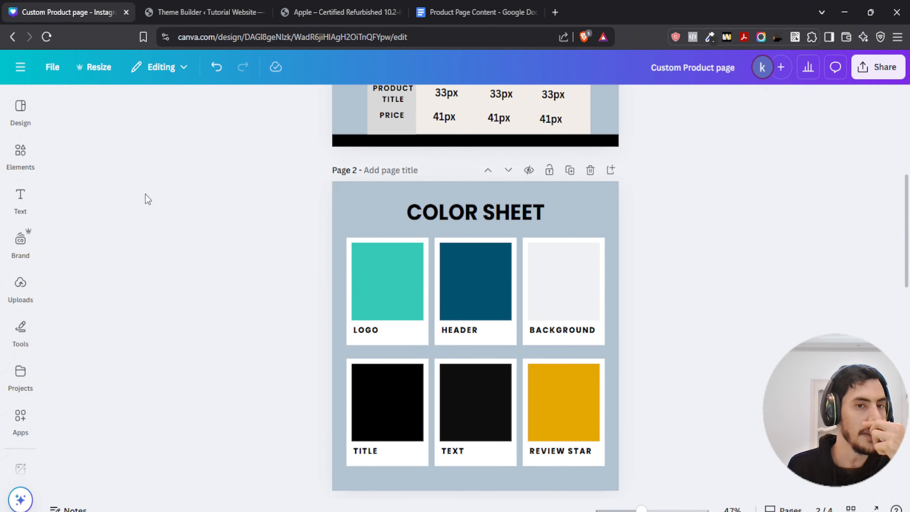
scroll(195, 206, down, 15)
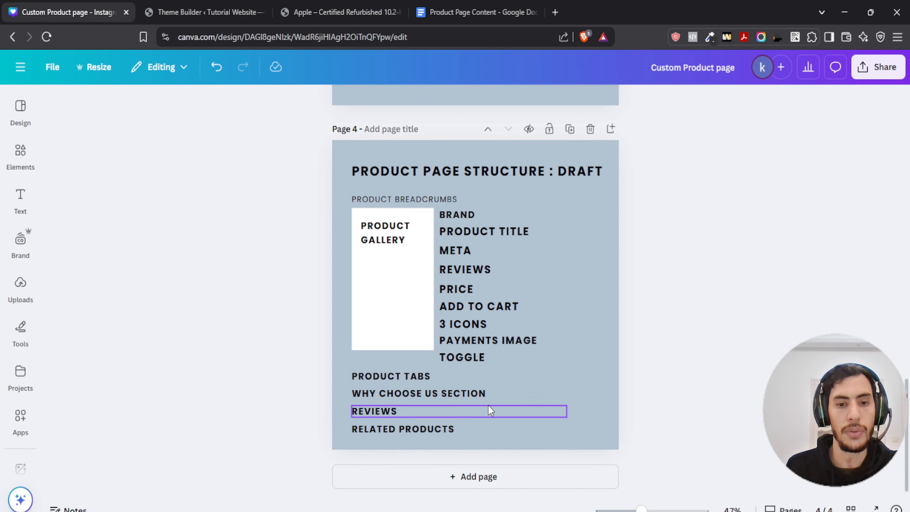
Step: Switch back to the Theme Builder and add a single-column row with a Woo Product Reviews module below the Why Choose Us icons
click(211, 7)
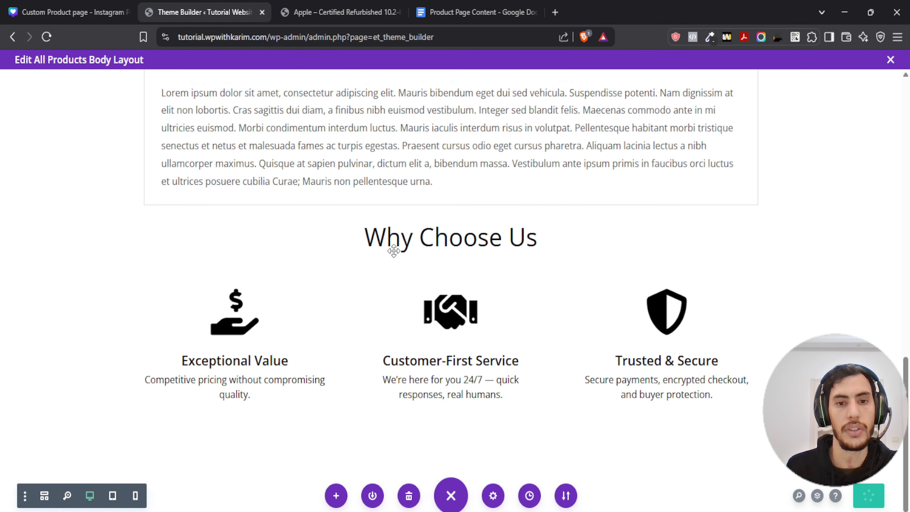
click(451, 419)
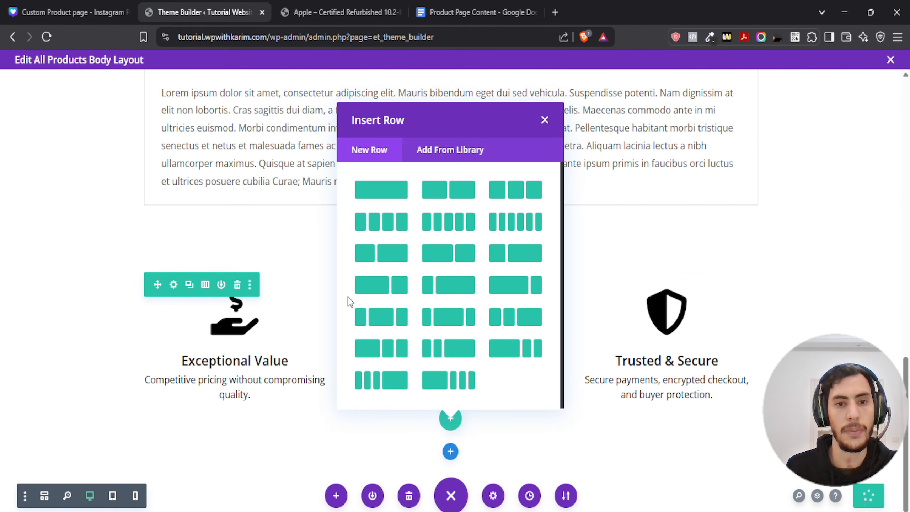
click(382, 194)
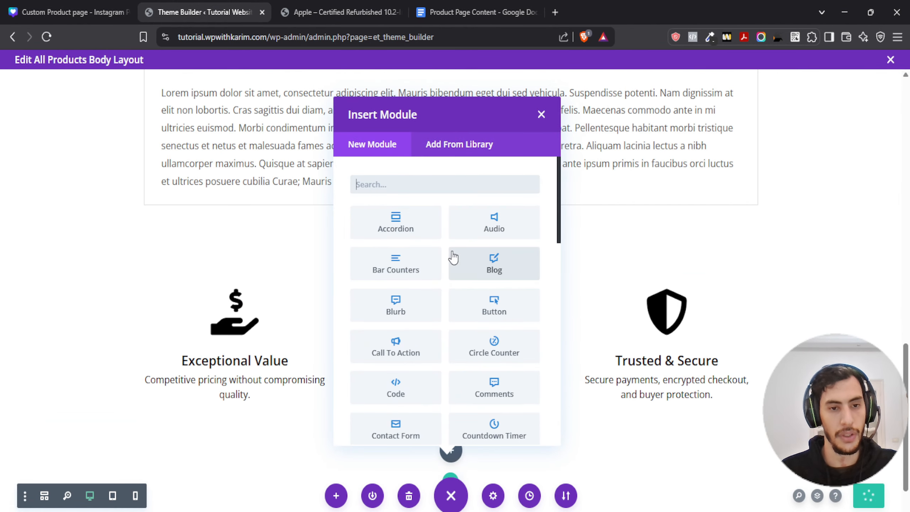
text(review)
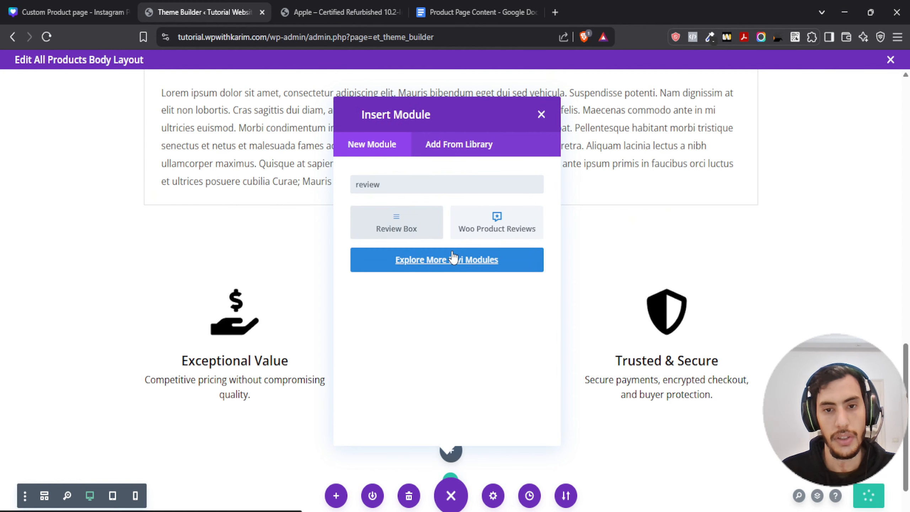
click(490, 237)
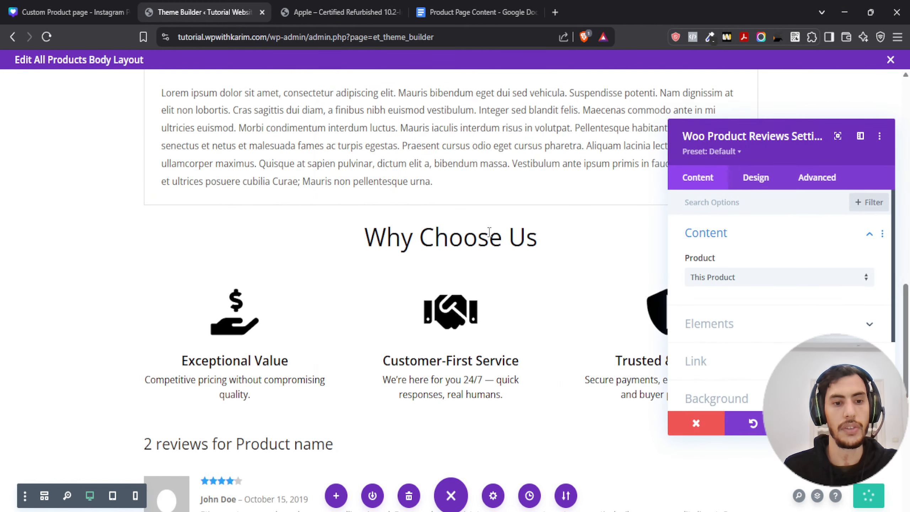
Step: Hide the author avatar and comment count in the product reviews module, keeping the meta and rating shown
scroll(490, 231, down, 8)
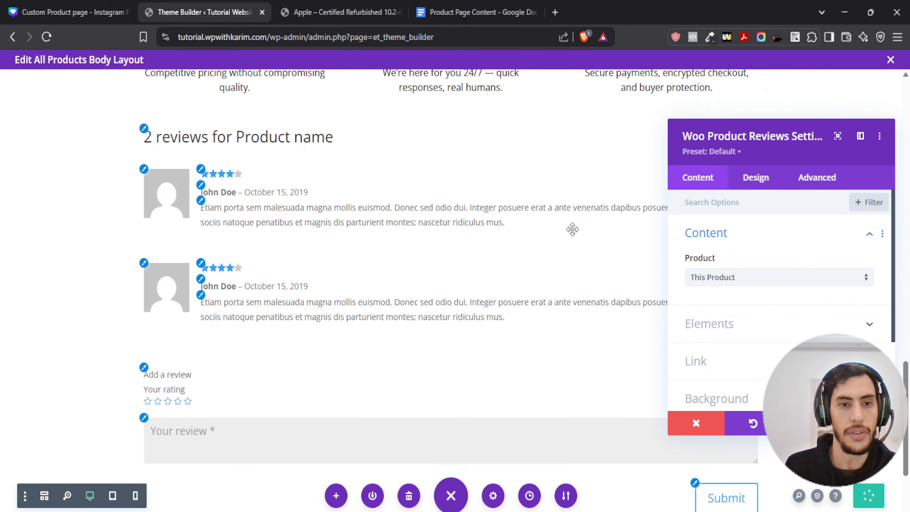
click(711, 325)
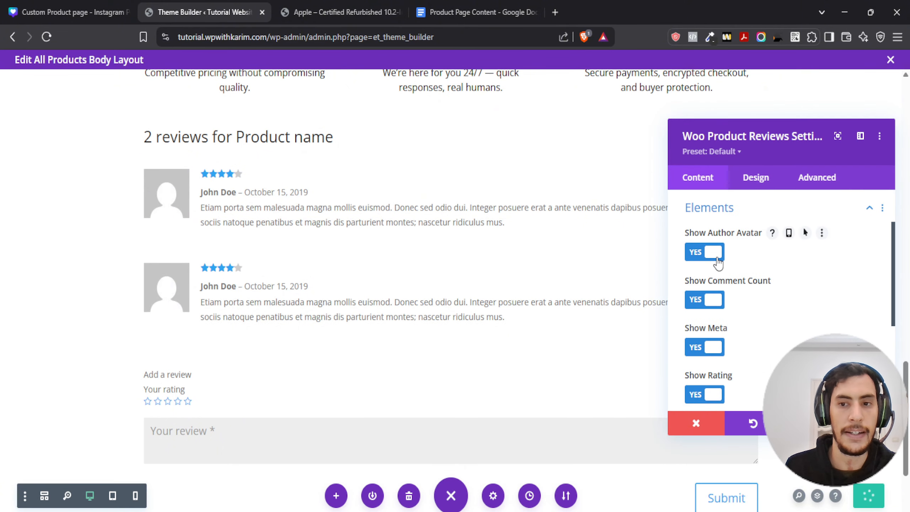
click(705, 253)
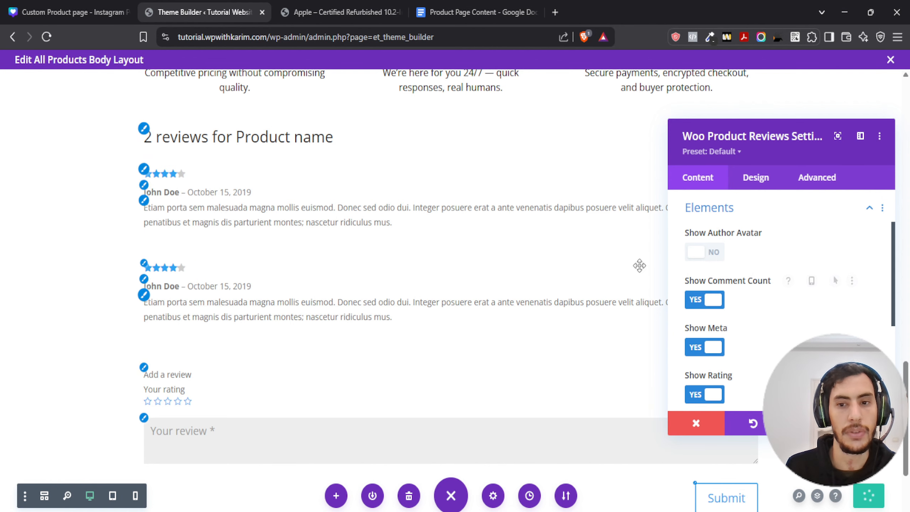
click(714, 303)
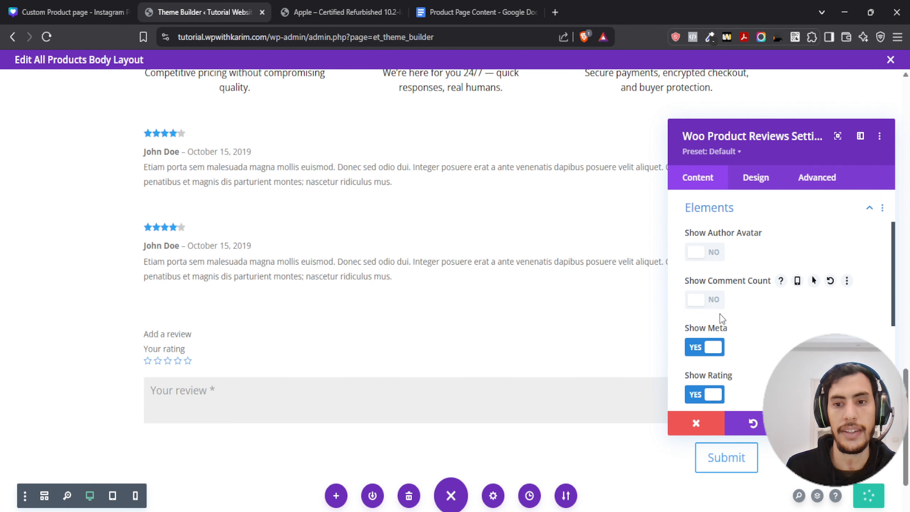
click(698, 349)
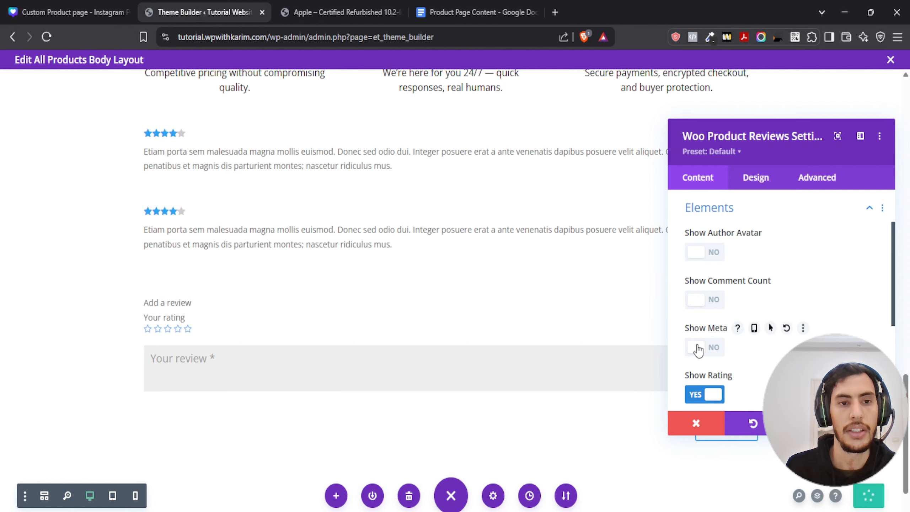
click(698, 348)
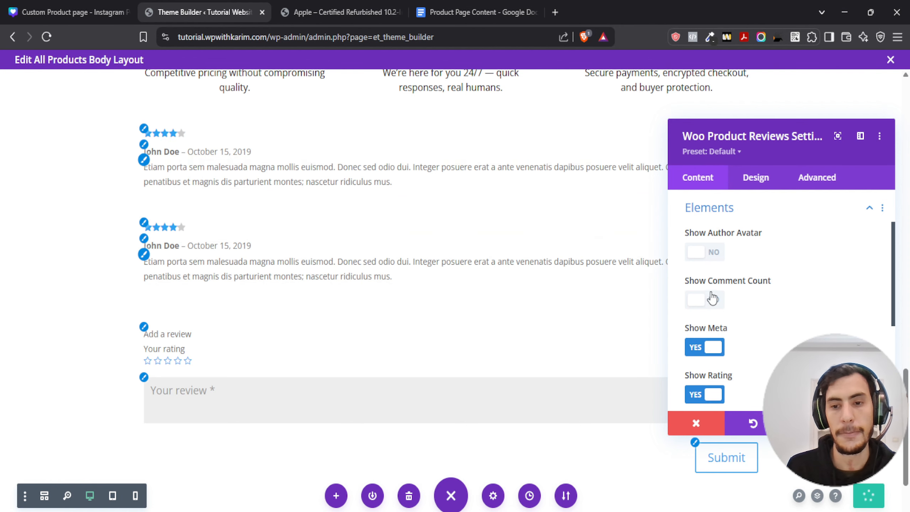
scroll(711, 294, down, 3)
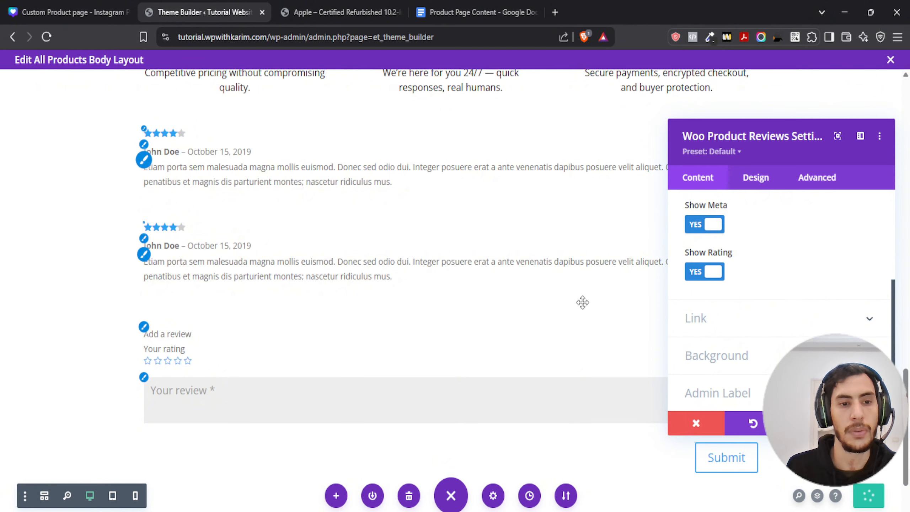
scroll(327, 332, down, 3)
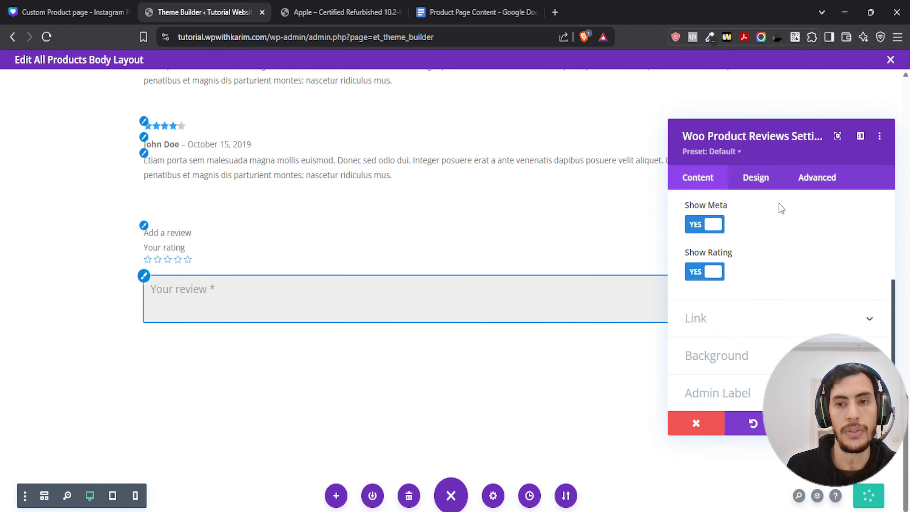
drag(746, 164, 710, 231)
scroll(227, 250, up, 6)
scroll(170, 275, down, 3)
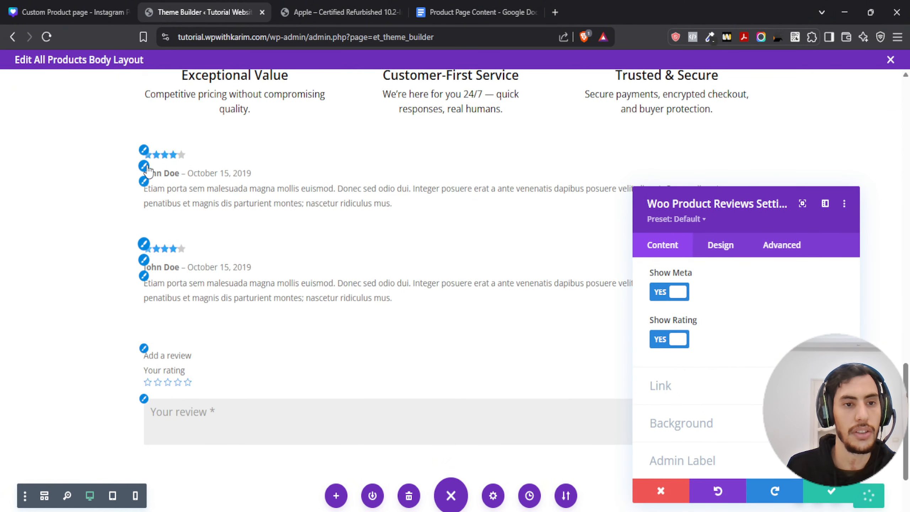
Step: Open the reviews module's star rating design settings, then switch to the Canva design and copy the Review Star swatch's color code
click(721, 245)
click(670, 278)
scroll(722, 333, down, 3)
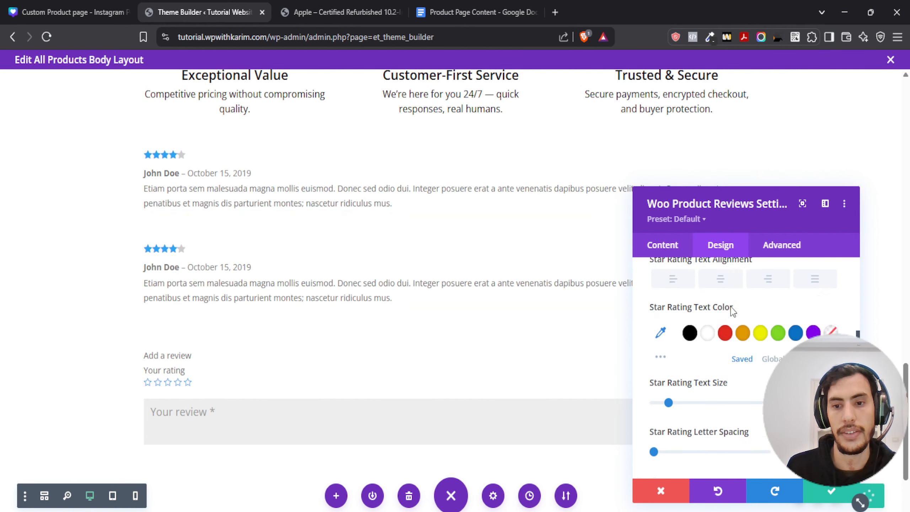
scroll(723, 333, up, 3)
click(3, 6)
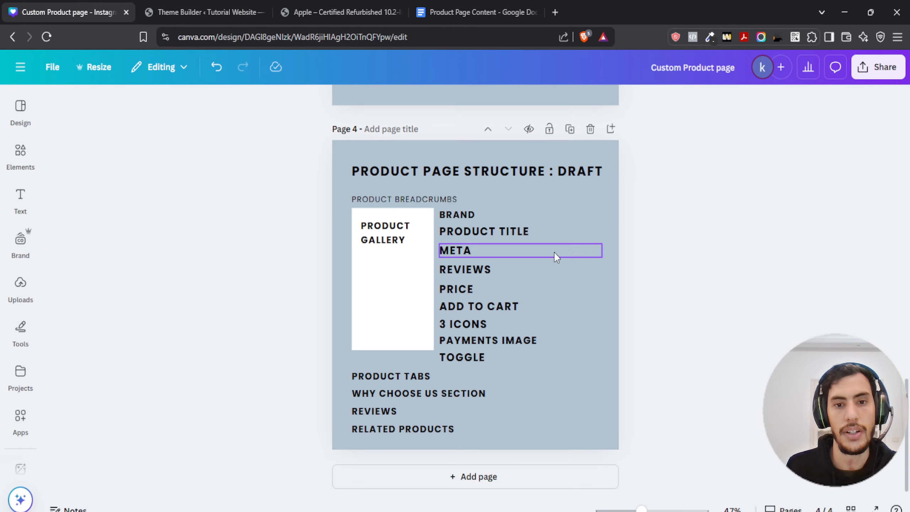
scroll(554, 252, up, 10)
click(555, 238)
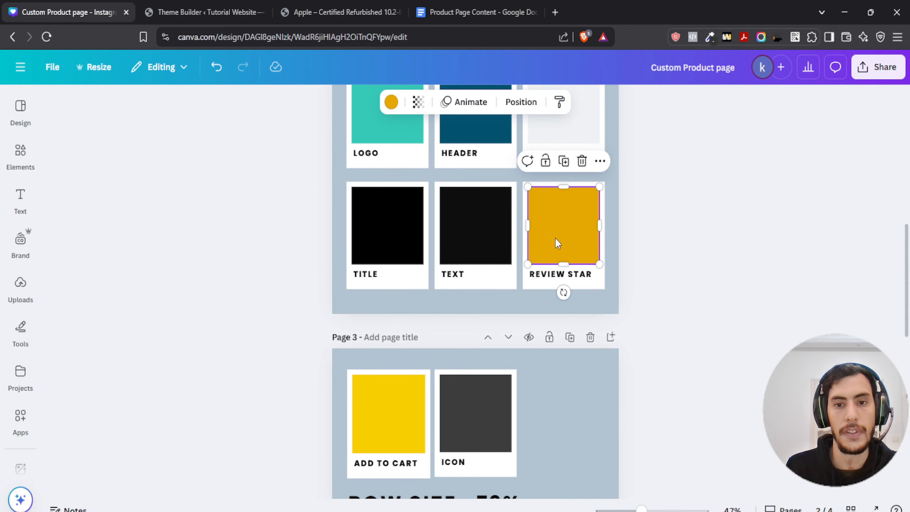
click(391, 104)
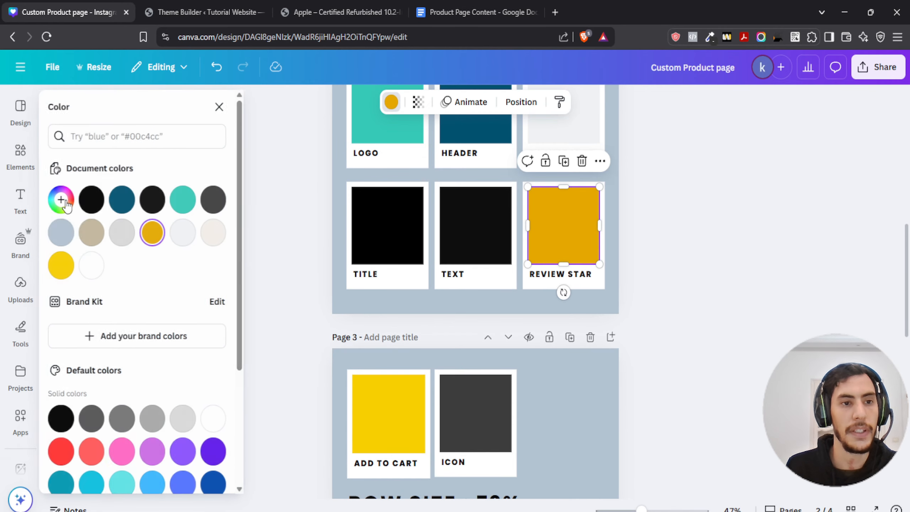
click(154, 232)
Step: Switch back to the Theme Builder and set the reviews module's star rating text color to #e5a800
click(204, 12)
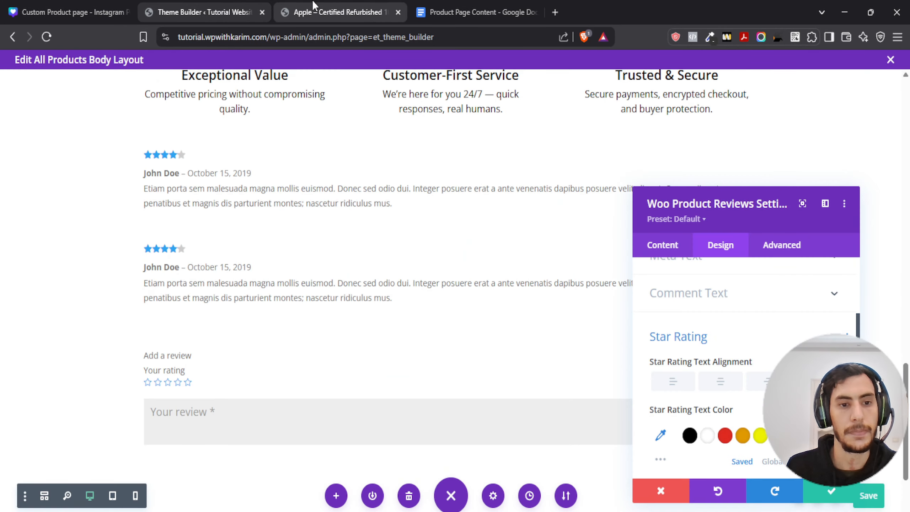
click(662, 376)
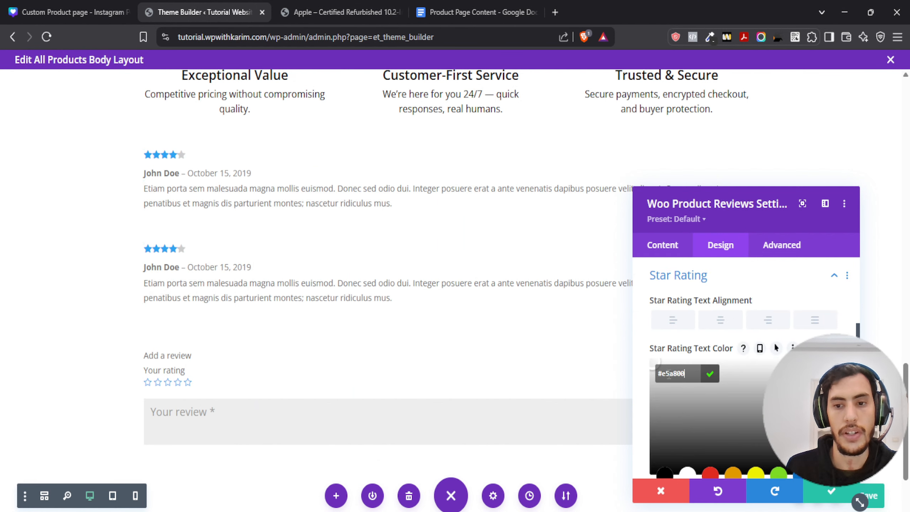
click(711, 374)
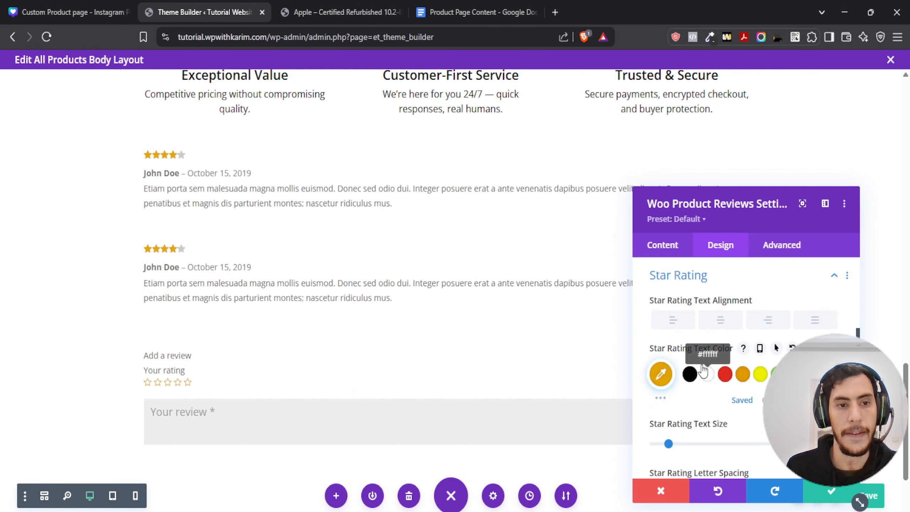
Step: Set the star rating text size to 19px in the reviews module
scroll(696, 325, down, 3)
click(673, 322)
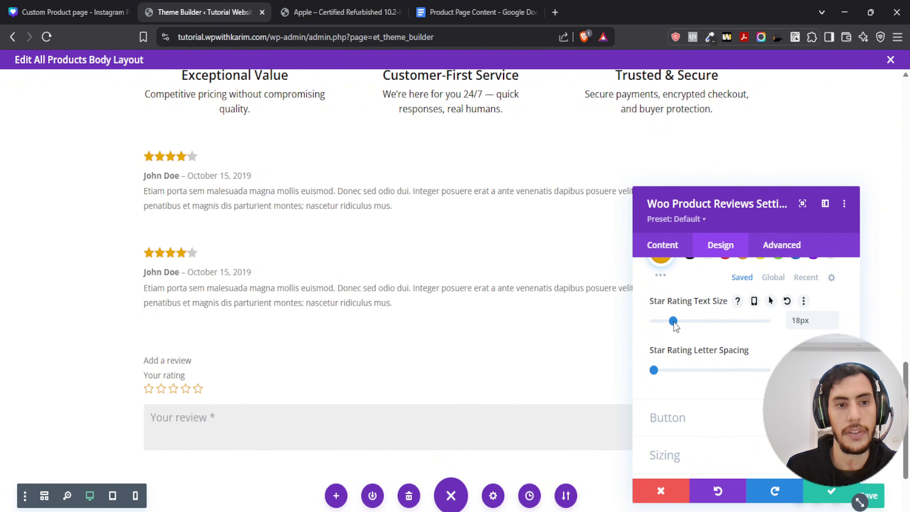
drag(674, 322, 674, 321)
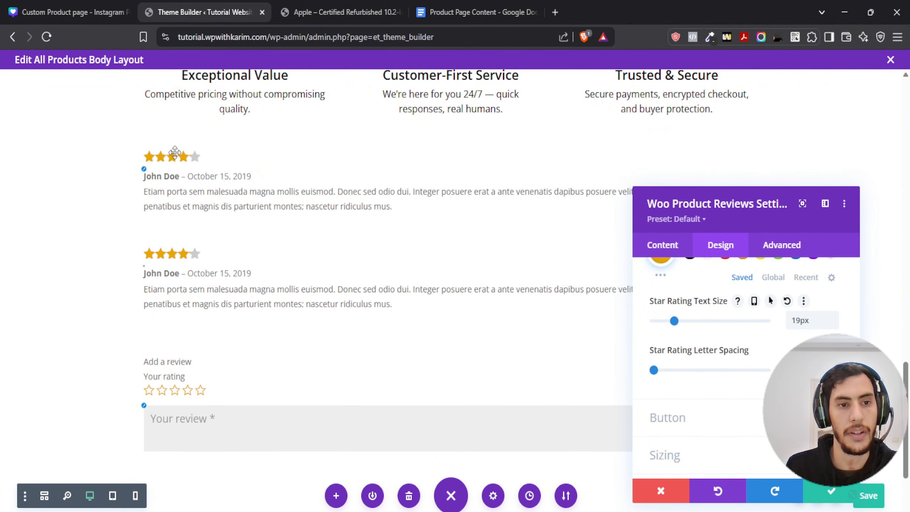
Step: Set the reviews module's meta text color to dark gray #515151
scroll(710, 331, up, 5)
scroll(710, 332, down, 3)
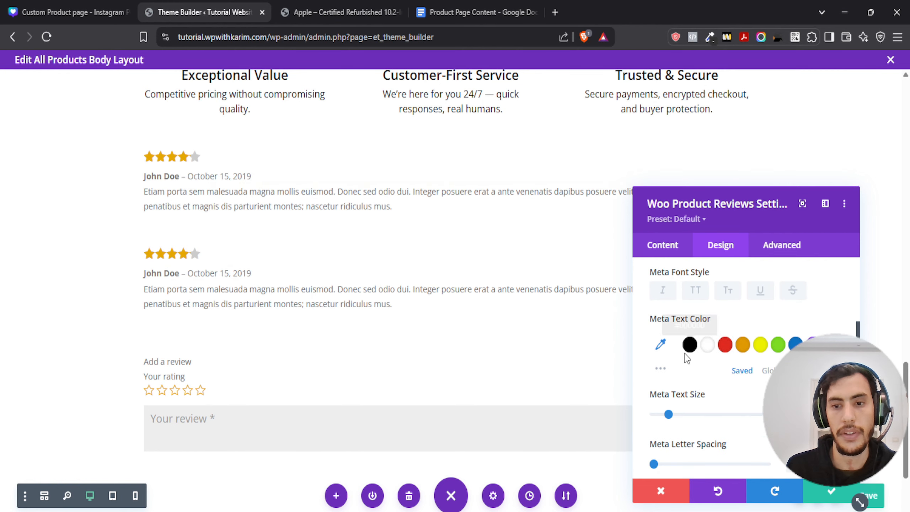
click(689, 346)
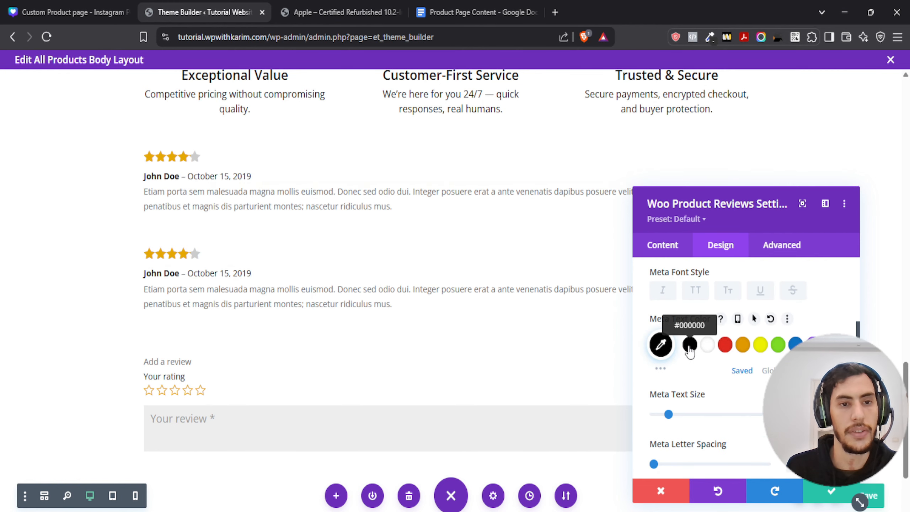
click(662, 347)
drag(656, 417, 653, 408)
drag(652, 408, 652, 408)
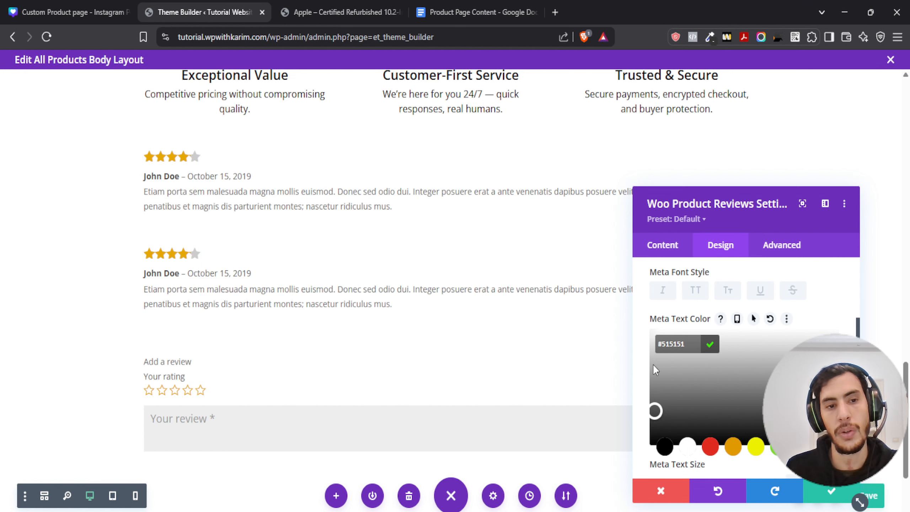
scroll(406, 338, down, 3)
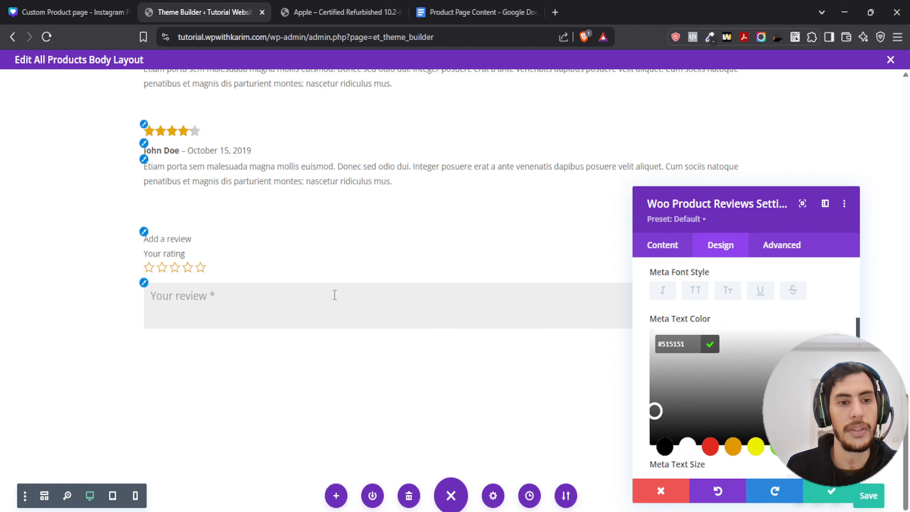
drag(753, 217, 715, 156)
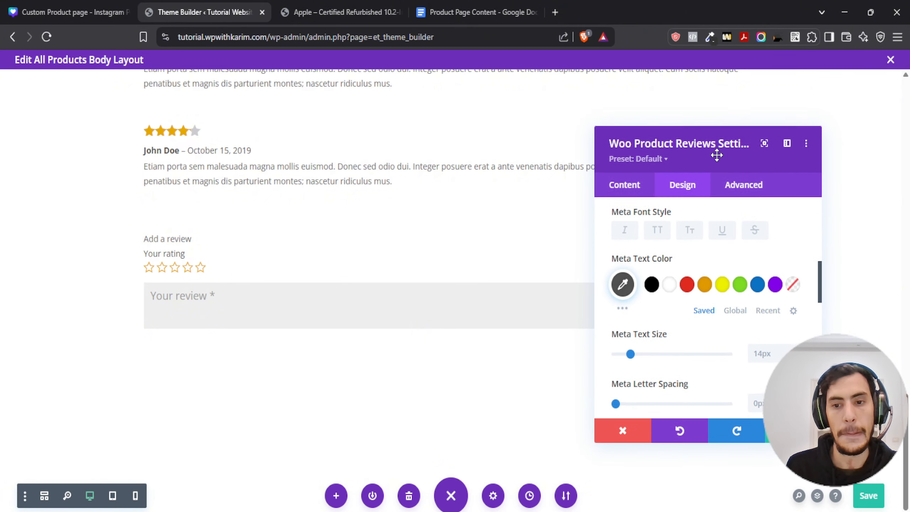
Step: Set the meta text size of the product reviews to 16px
scroll(473, 242, up, 5)
scroll(459, 243, down, 3)
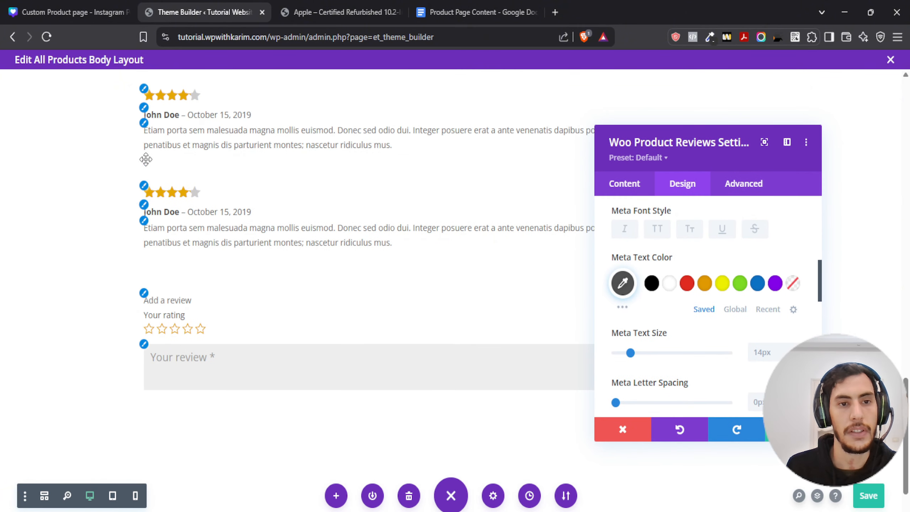
scroll(146, 159, up, 3)
scroll(710, 264, up, 3)
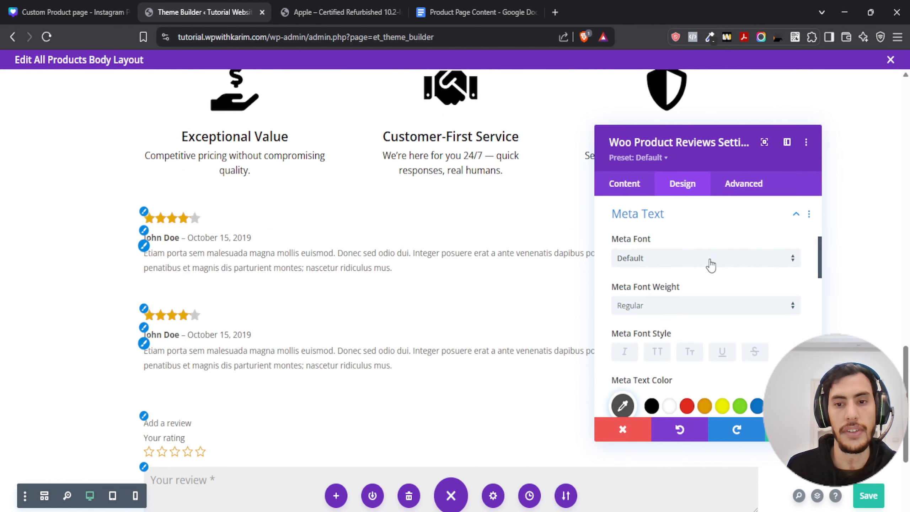
scroll(691, 274, down, 6)
click(794, 225)
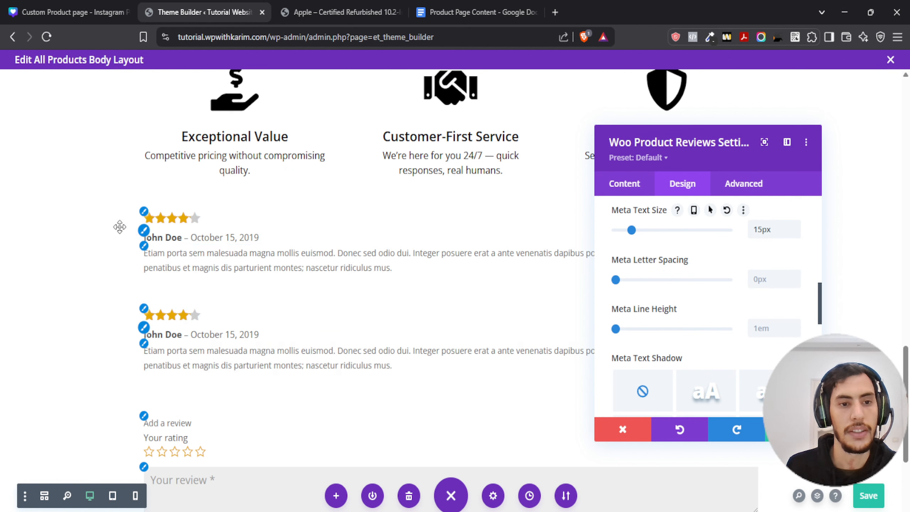
scroll(781, 284, up, 3)
scroll(784, 280, down, 3)
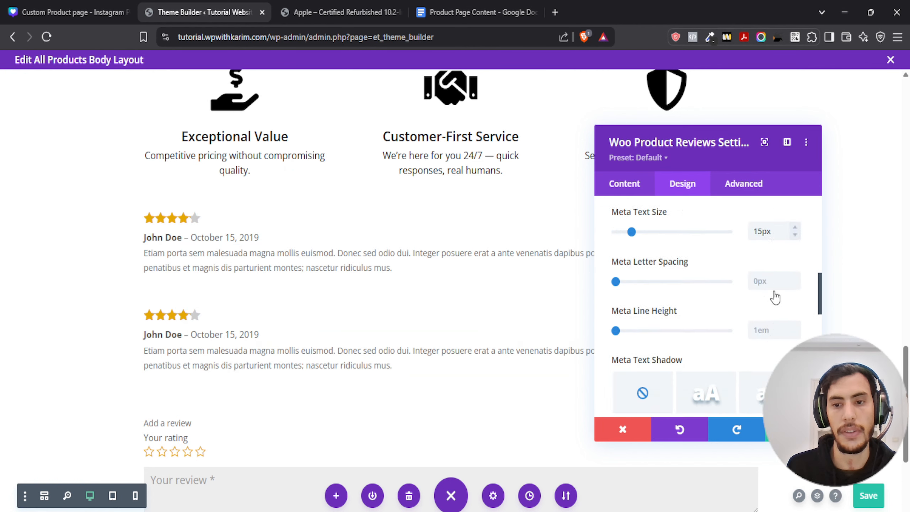
click(795, 226)
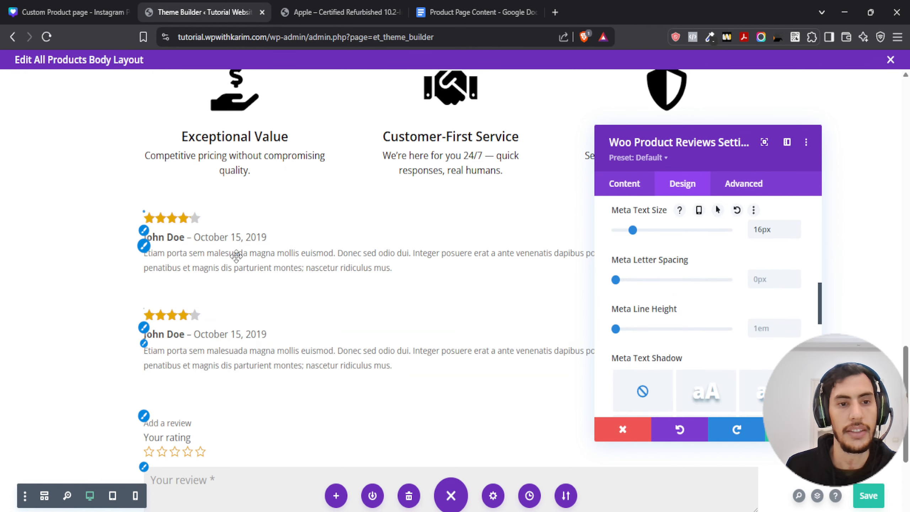
Step: Set the comment text size of the Woo Product Reviews module to 15px
scroll(714, 251, up, 3)
scroll(714, 254, down, 8)
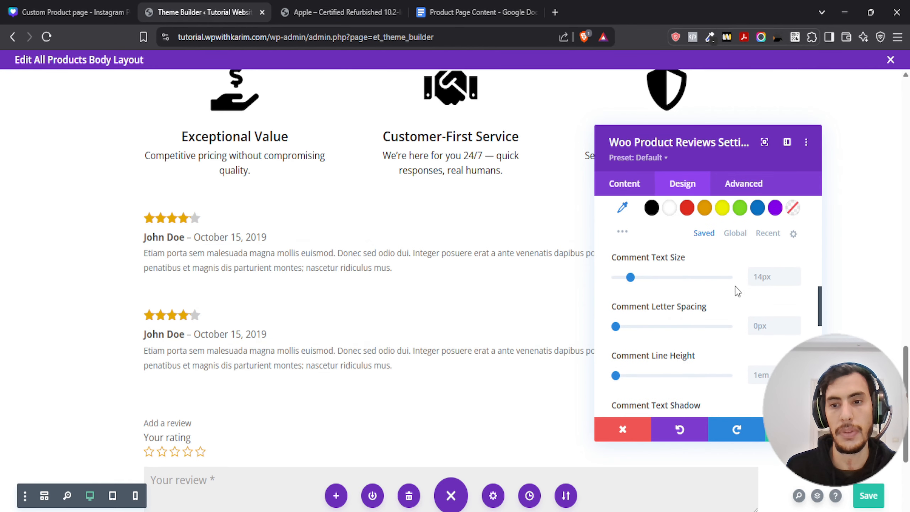
click(795, 274)
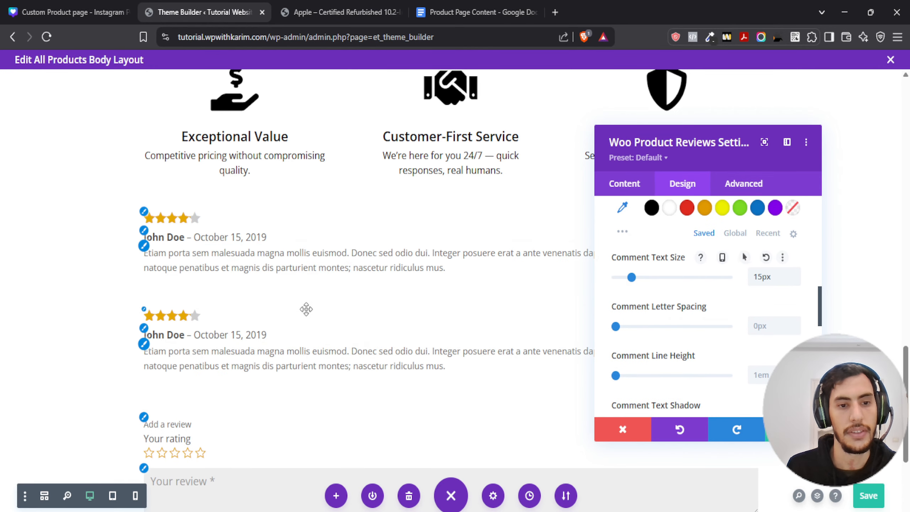
Step: Move the settings window clear of the review form, then make the form title text black and 23px in size
scroll(303, 307, down, 3)
scroll(699, 373, down, 5)
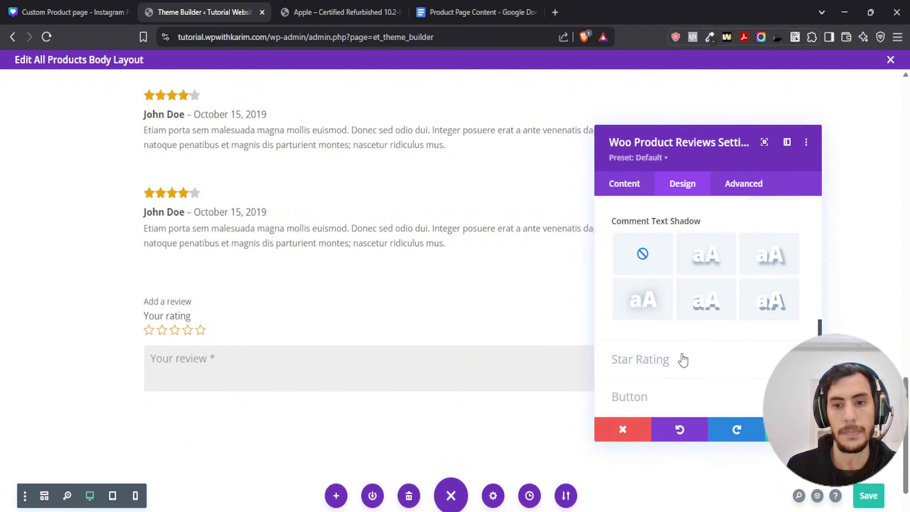
scroll(703, 323, up, 2)
drag(685, 144, 164, 121)
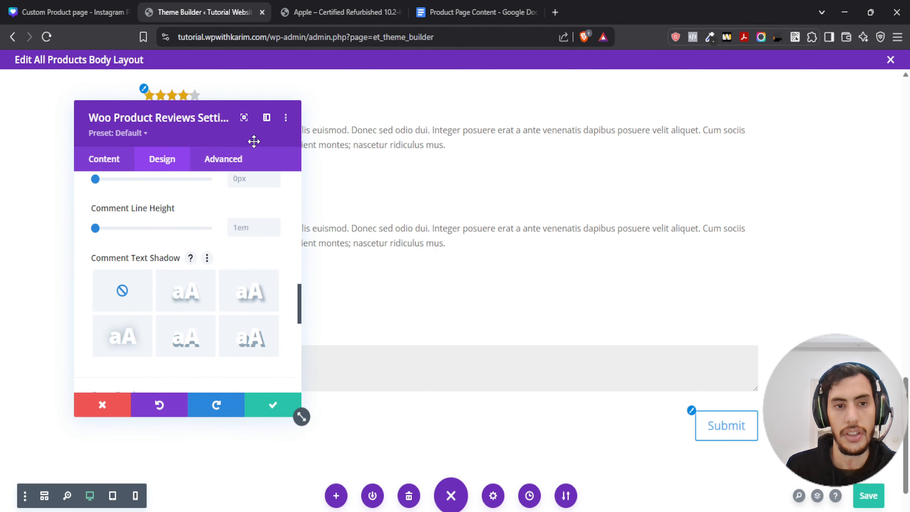
drag(254, 139, 388, 134)
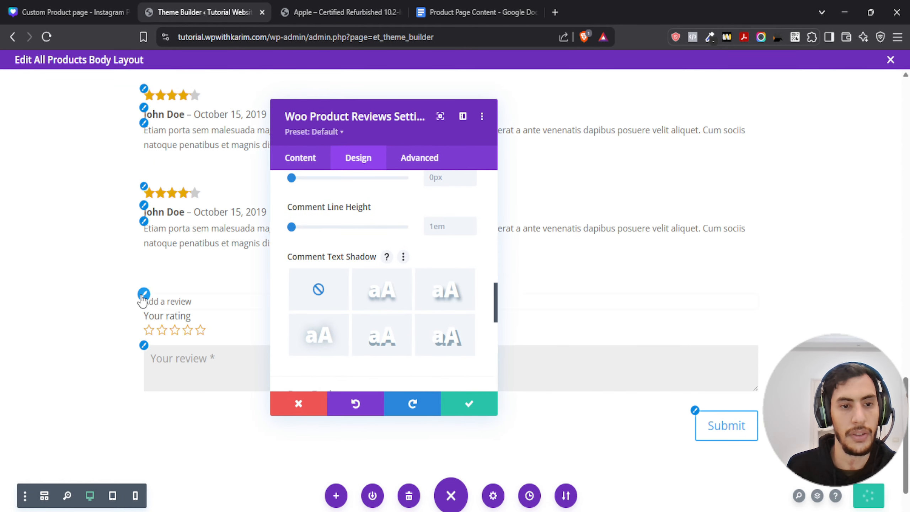
scroll(358, 252, down, 10)
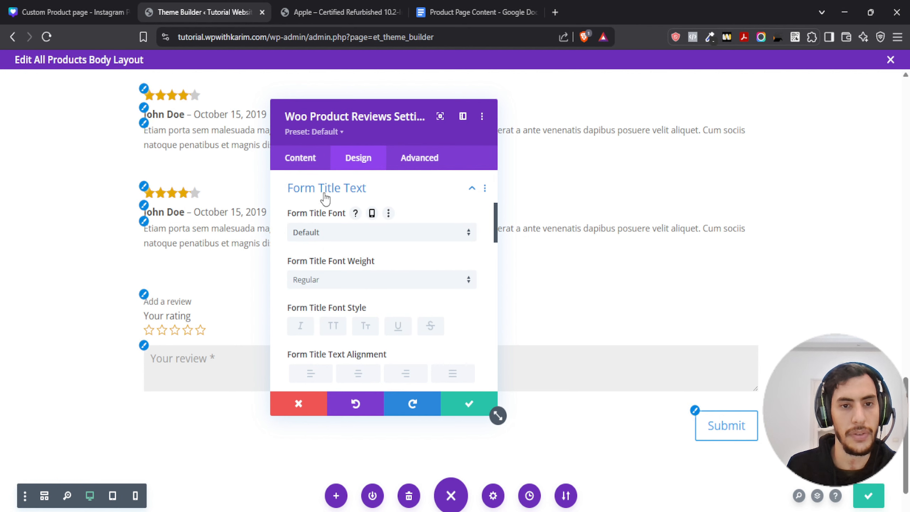
scroll(337, 281, down, 3)
scroll(325, 298, down, 2)
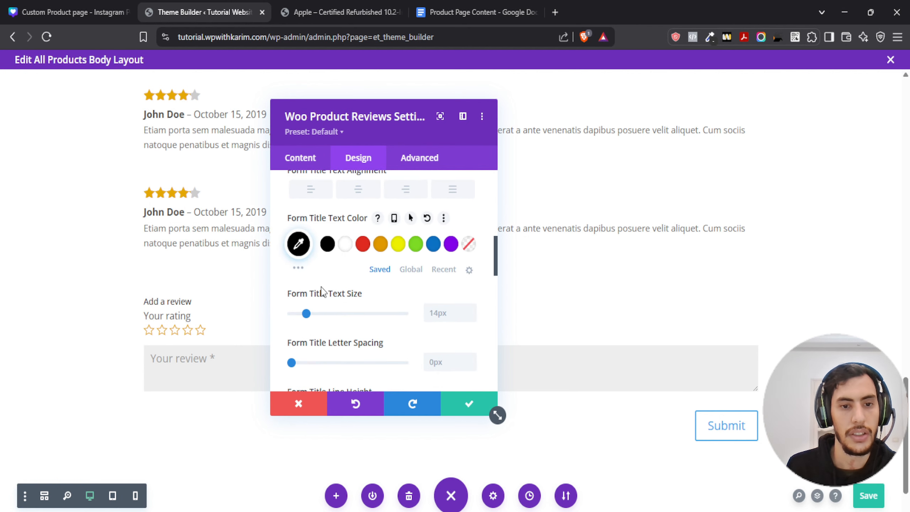
mouse_move(307, 312)
mouse_down()
mouse_move(333, 314)
mouse_move(318, 316)
mouse_up()
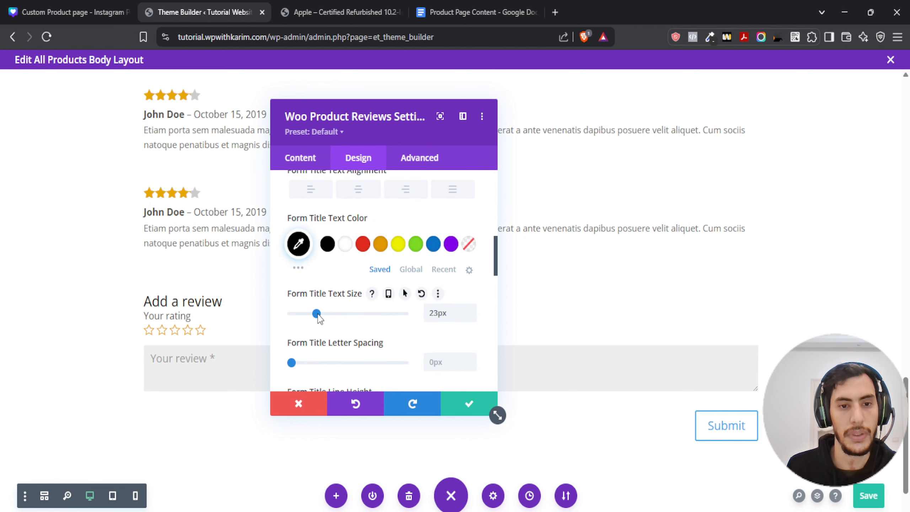
Step: Set the form title font weight to Semi Bold and its line height to 2em
scroll(318, 316, up, 3)
click(333, 222)
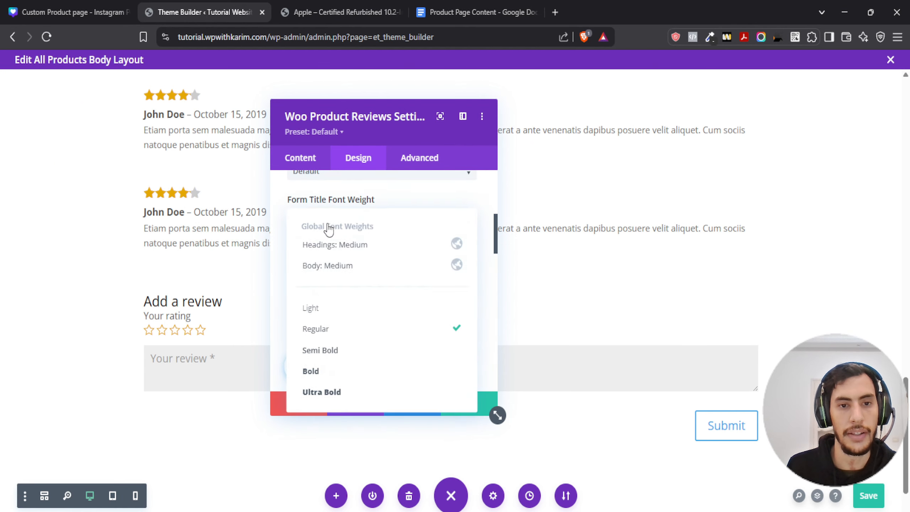
click(334, 353)
scroll(344, 287, down, 8)
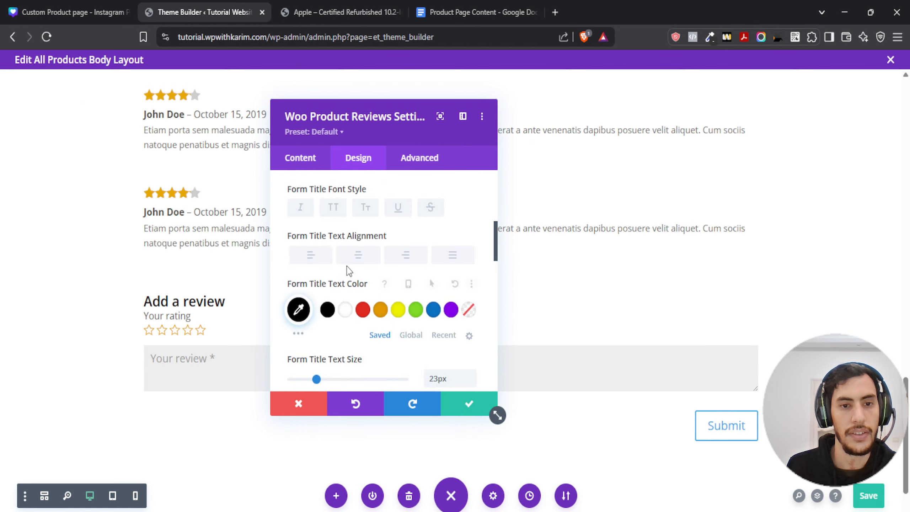
drag(330, 231, 351, 236)
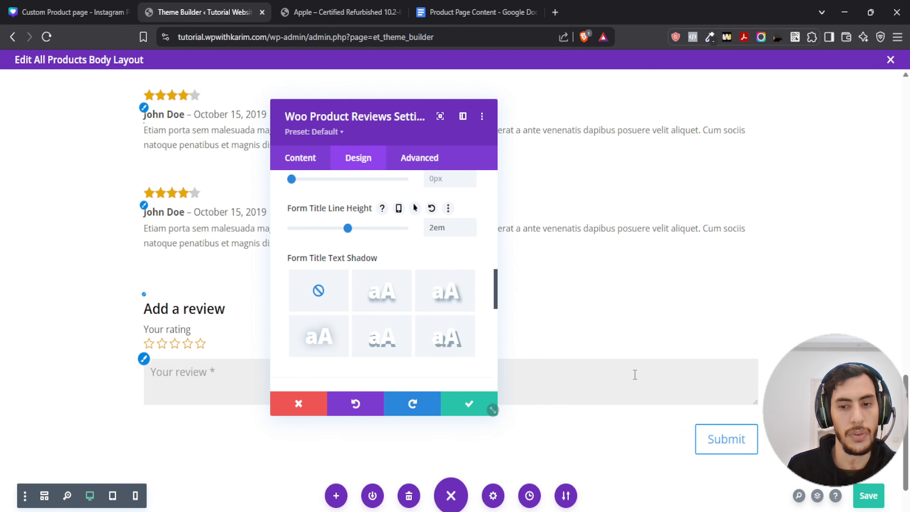
Step: Enable custom styles for the Submit button of the review form and set its text color to black
click(695, 424)
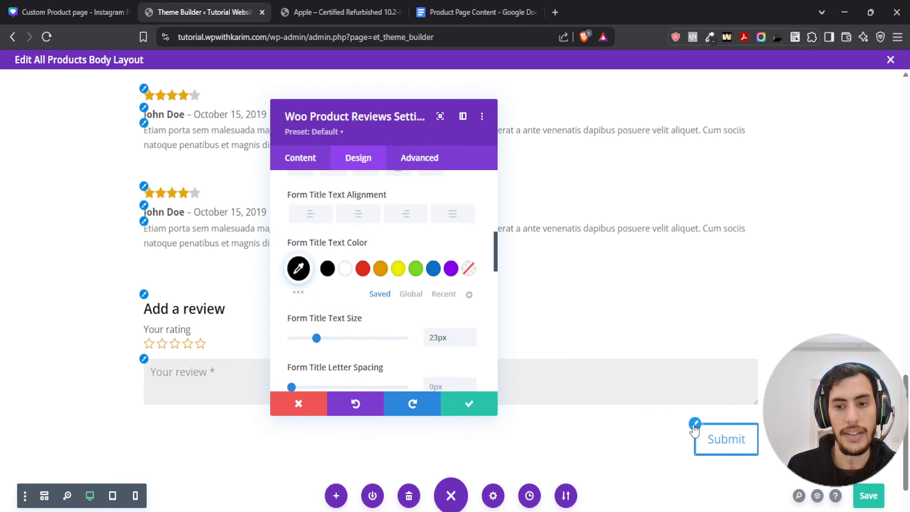
click(298, 246)
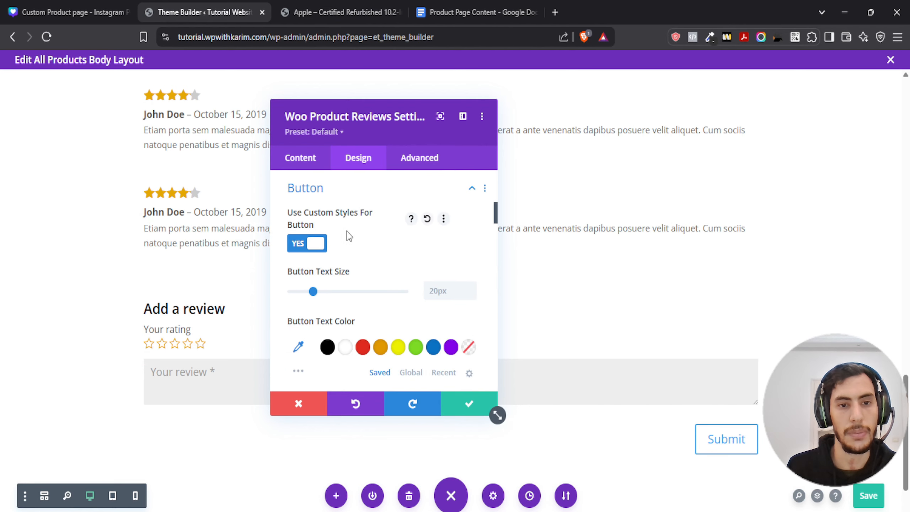
scroll(313, 259, down, 2)
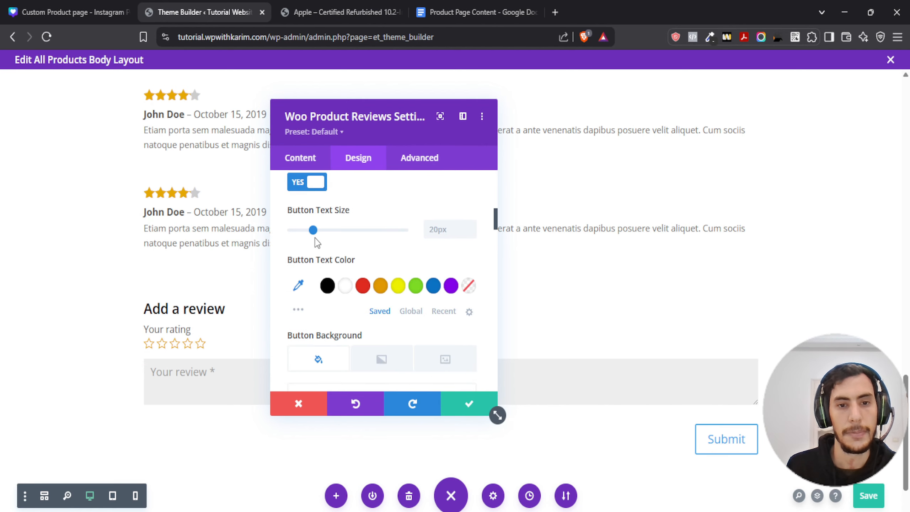
click(327, 286)
Step: Round the Submit button's corners with a border radius of 15px
scroll(308, 280, down, 7)
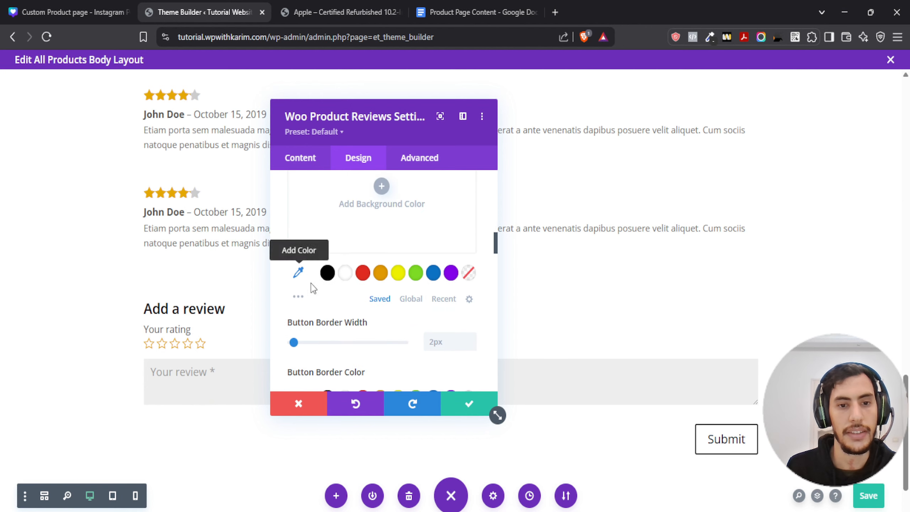
scroll(312, 287, down, 5)
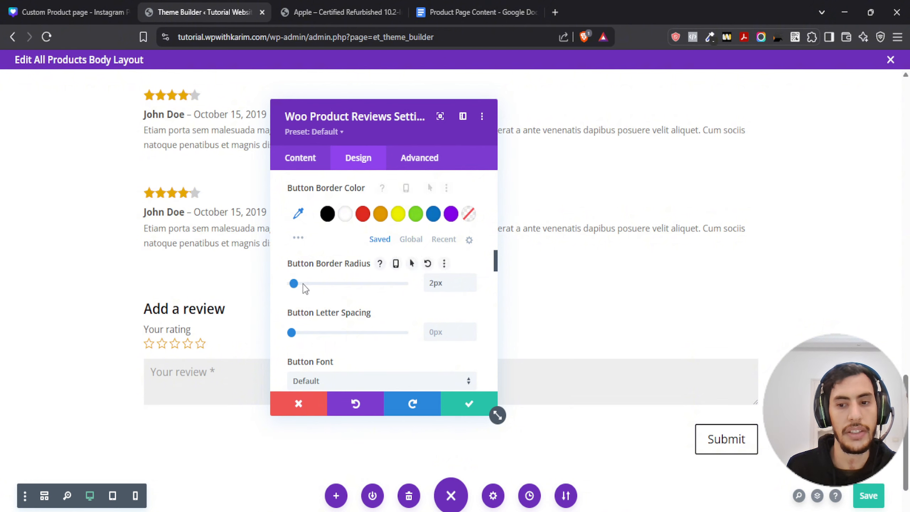
click(304, 284)
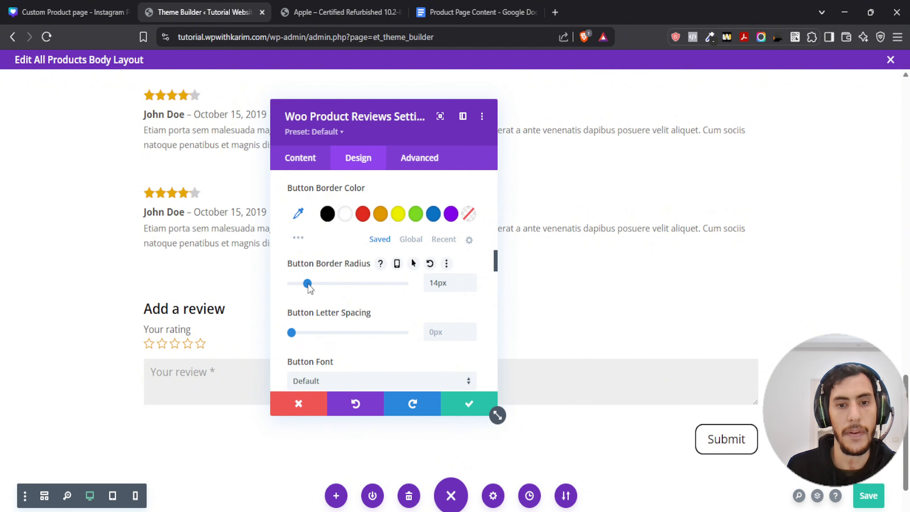
scroll(325, 285, down, 5)
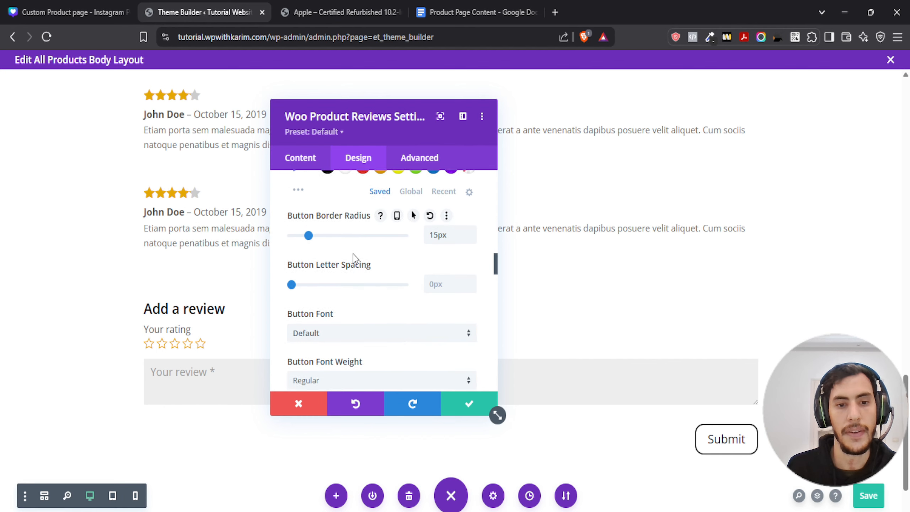
Step: Review the Submit button's icon, border and background options, including the background's hover setting
scroll(371, 295, down, 5)
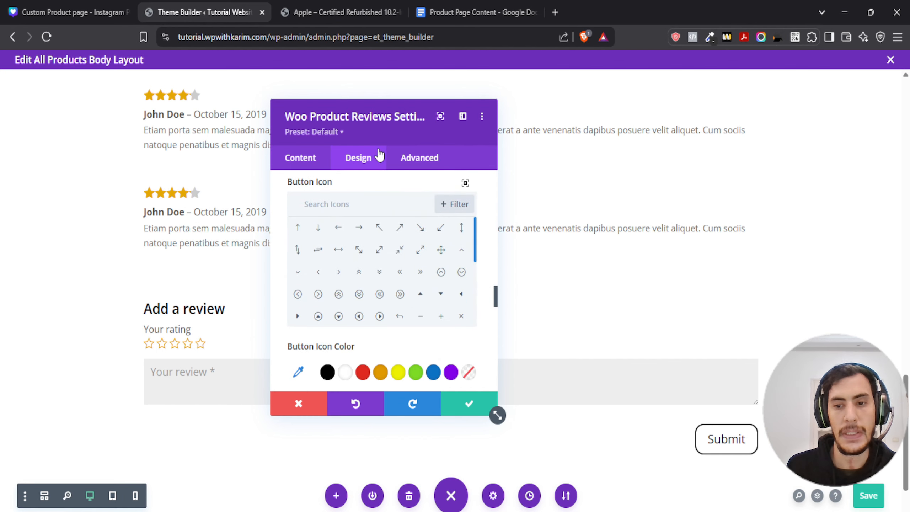
mouse_move(401, 116)
mouse_down()
mouse_move(419, 116)
mouse_move(341, 86)
mouse_move(386, 109)
mouse_up()
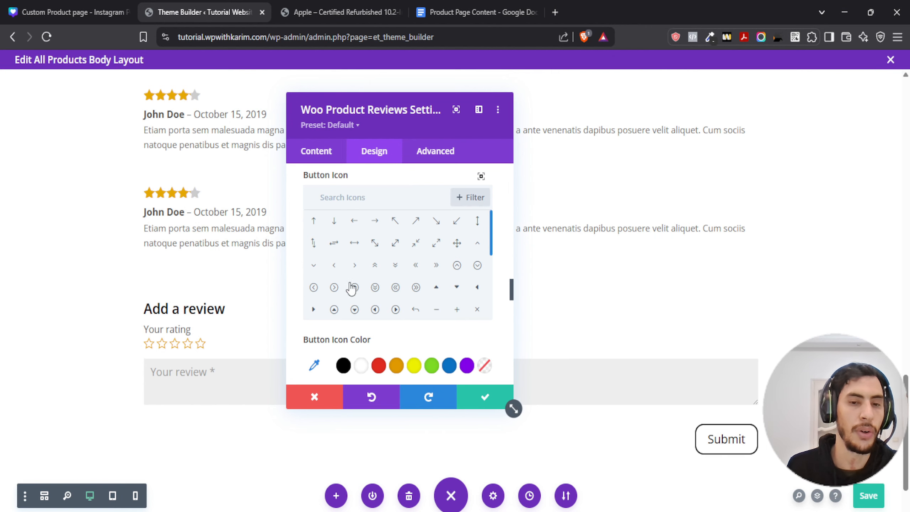
scroll(349, 283, up, 6)
scroll(347, 272, up, 3)
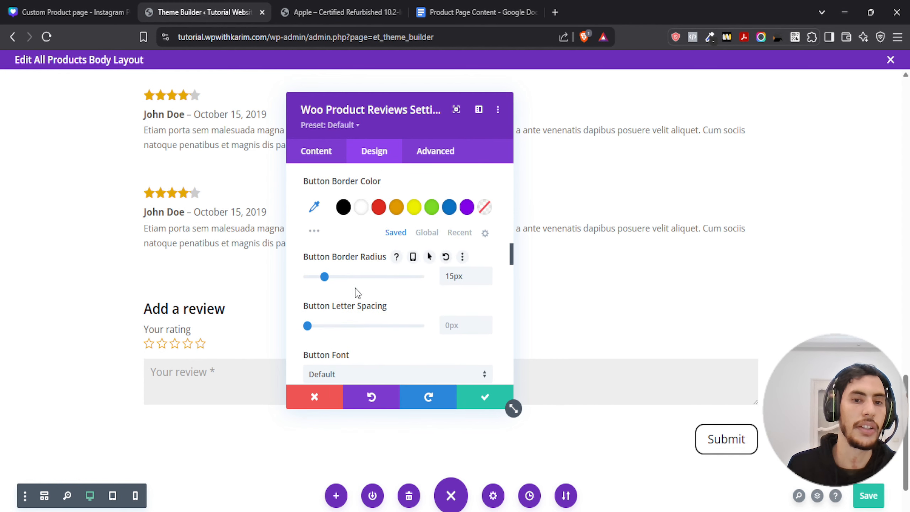
scroll(355, 292, up, 3)
scroll(345, 218, up, 5)
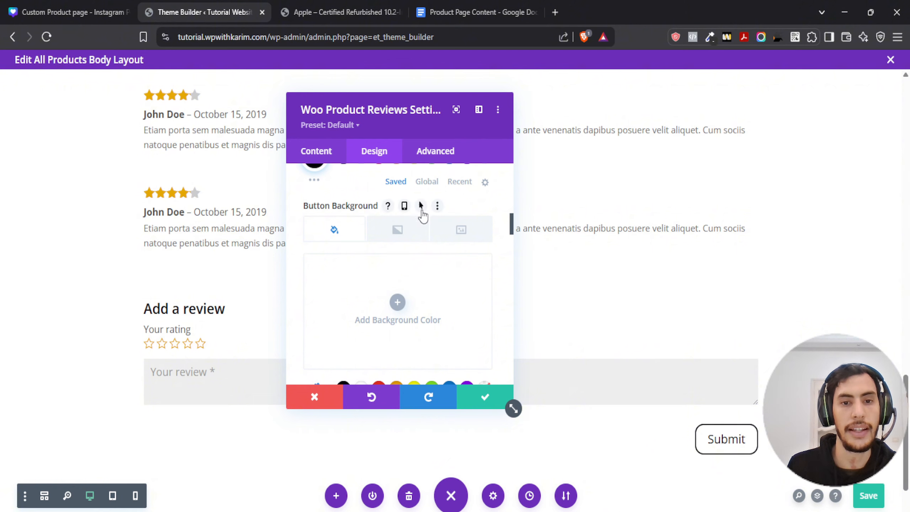
click(421, 206)
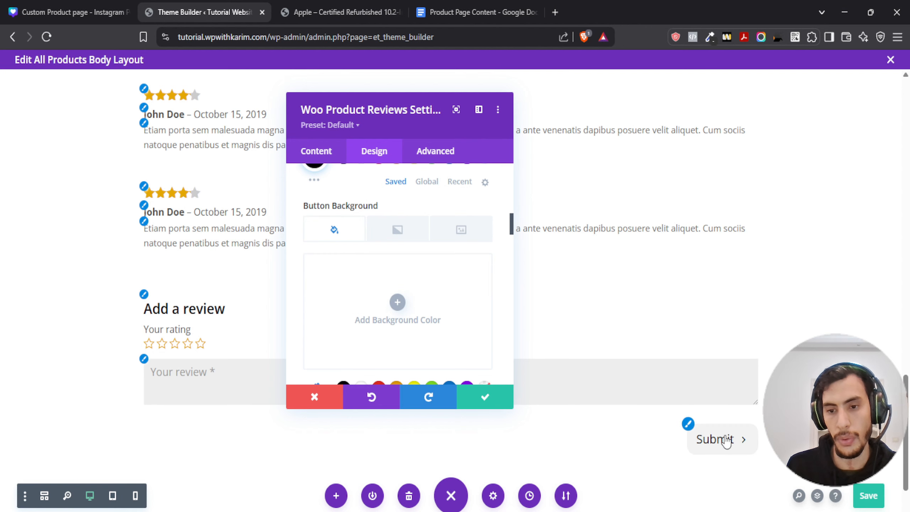
Step: Apply the Woo Product Reviews settings and save the All Products body layout
scroll(360, 279, down, 1)
scroll(360, 279, down, 10)
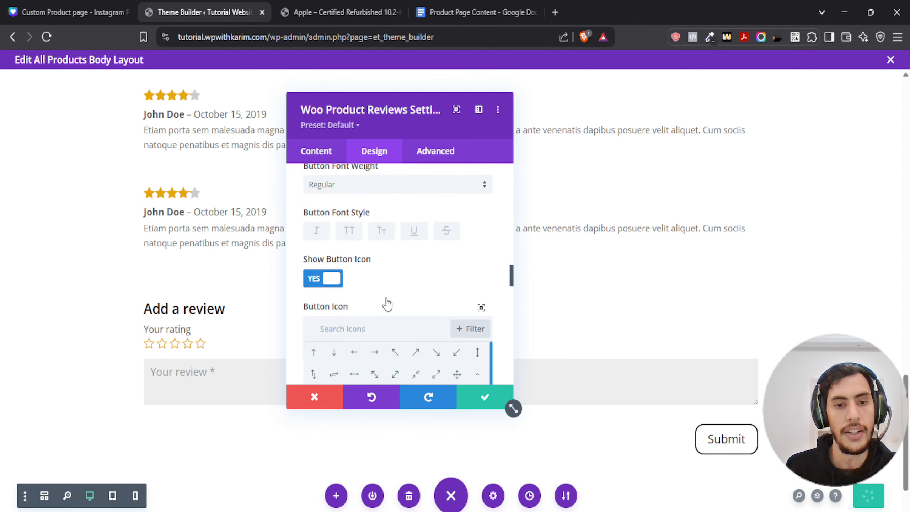
click(485, 406)
scroll(383, 312, down, 2)
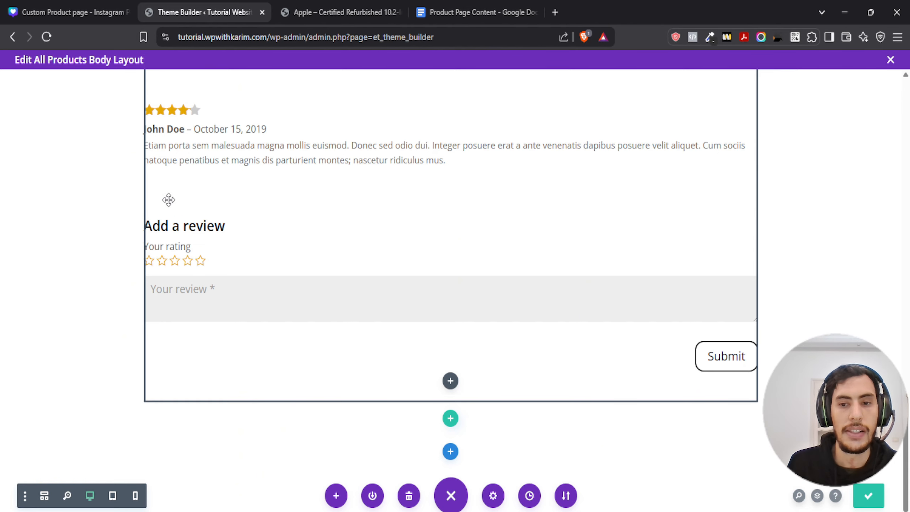
Step: Check the live product page's description and reviews layout, then purge the LiteSpeed cache to reload the page
key(ctrl+Tab)
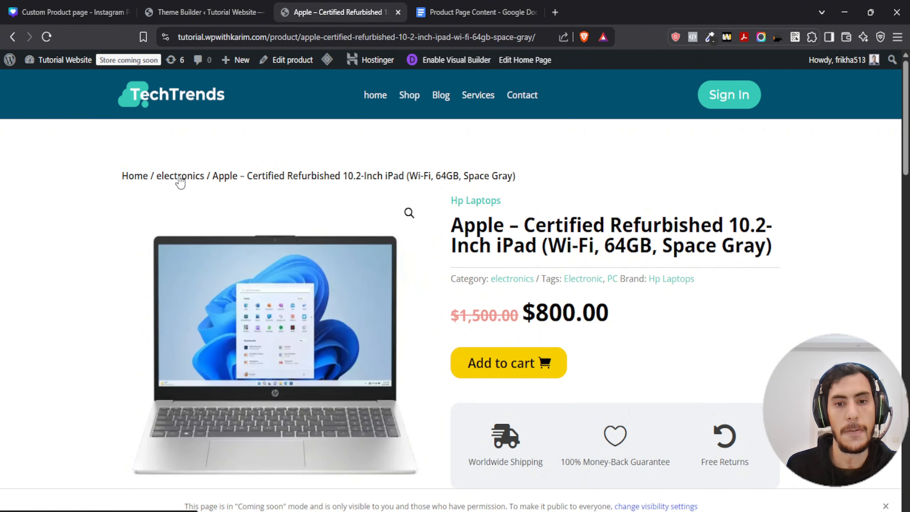
scroll(185, 181, down, 10)
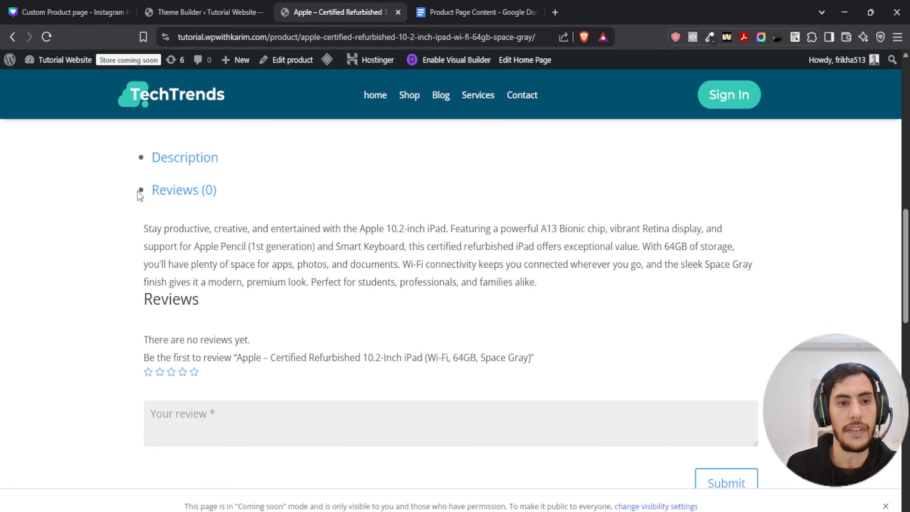
scroll(138, 196, up, 10)
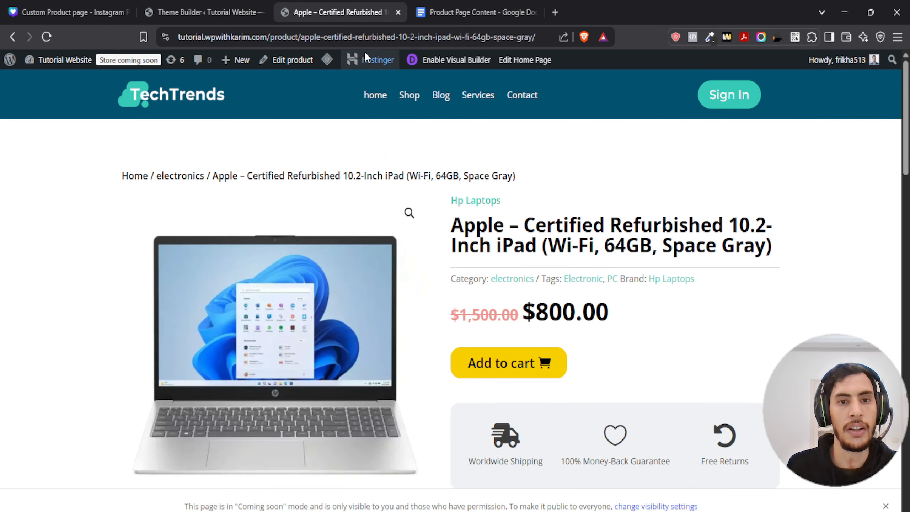
mouse_move(327, 60)
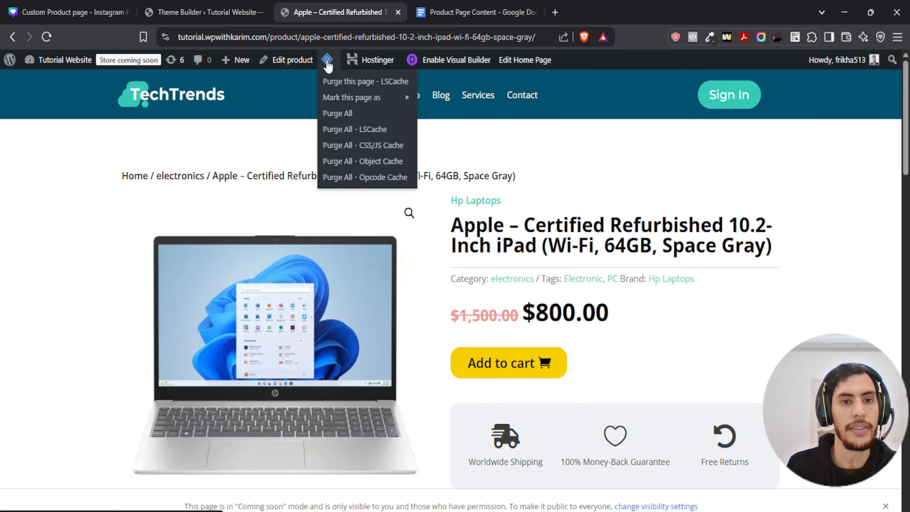
click(191, 11)
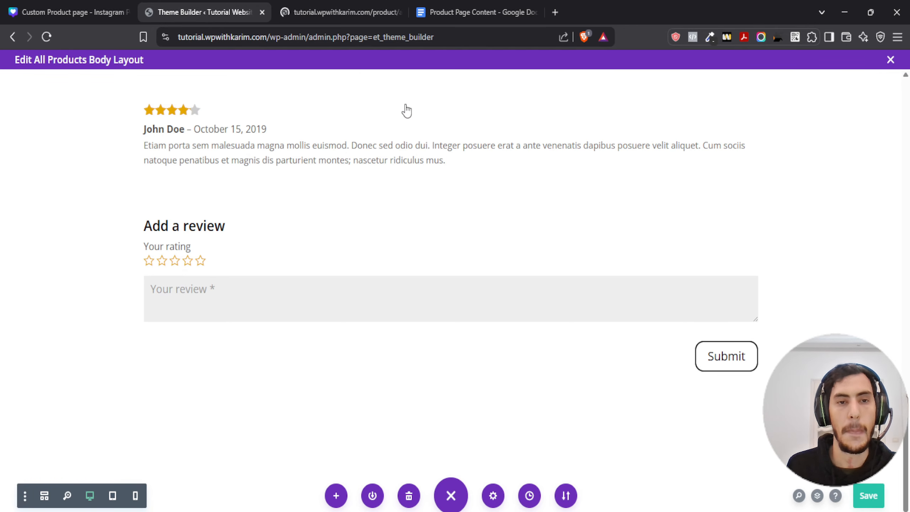
Step: Examine the More Information tabs and the Why Choose Us section on the reloaded live product page
click(305, 5)
scroll(329, 169, down, 8)
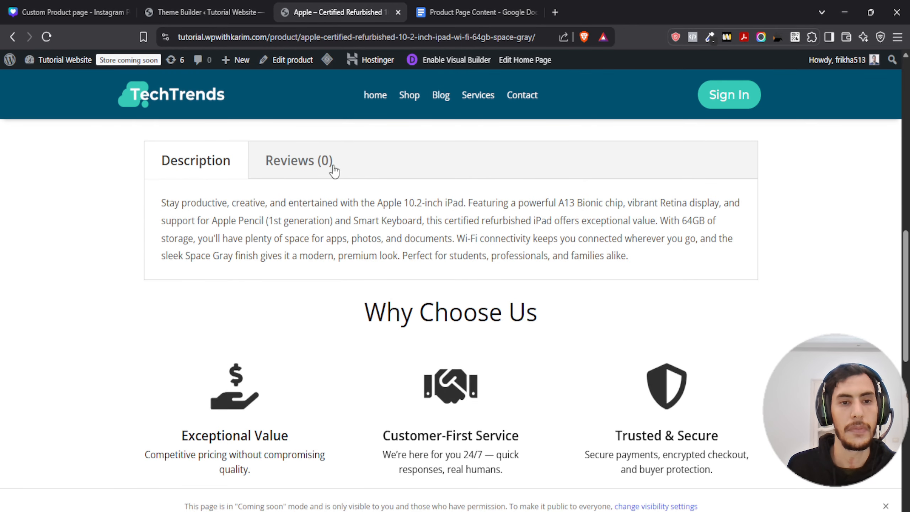
scroll(350, 341, up, 3)
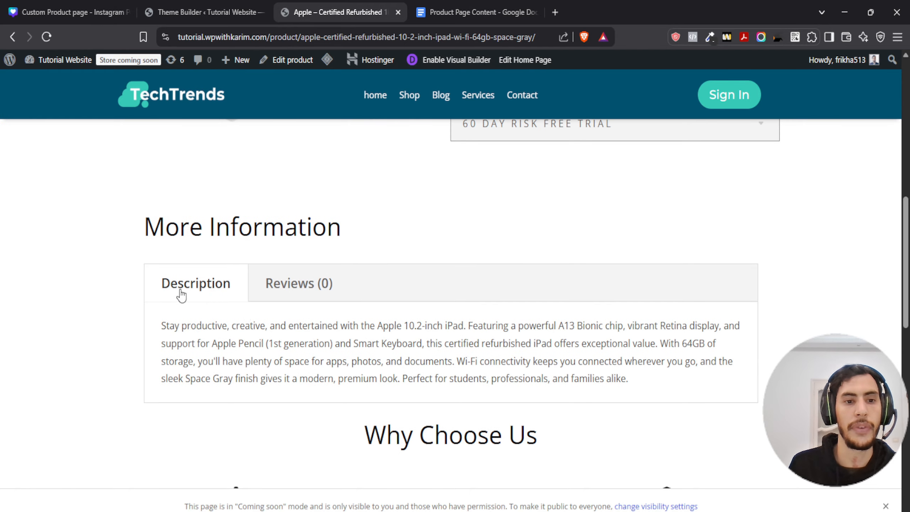
scroll(330, 304, down, 3)
scroll(310, 250, down, 2)
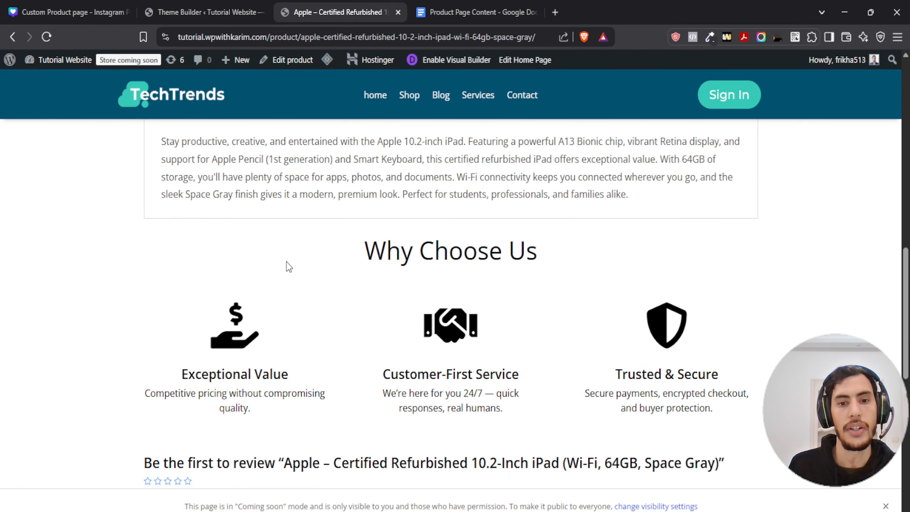
Step: Submit a five-star test review on the live product page and check it under the product's reviews
scroll(554, 262, down, 6)
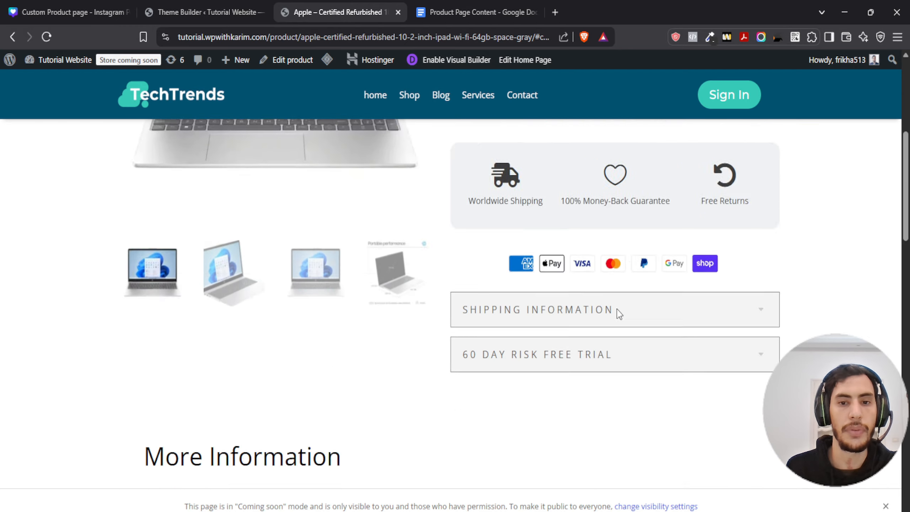
scroll(663, 313, down, 9)
scroll(717, 327, up, 4)
scroll(734, 344, down, 5)
scroll(707, 346, up, 5)
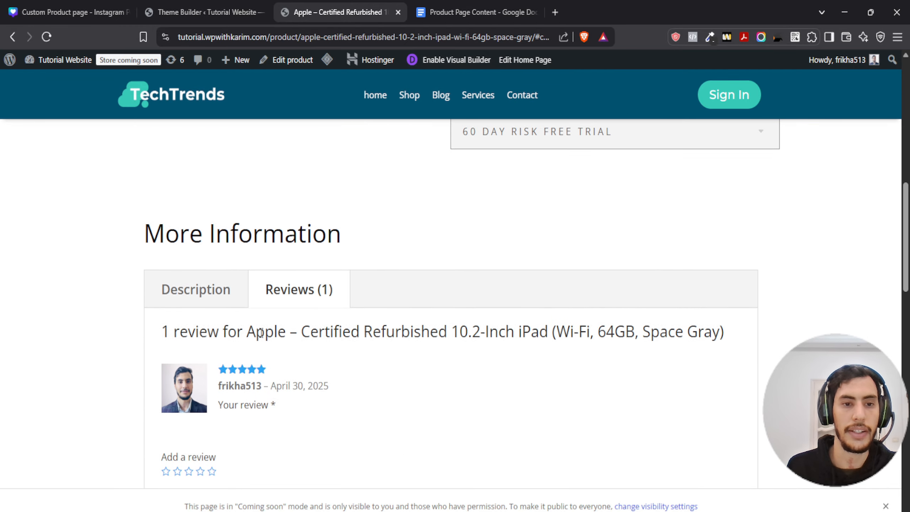
Step: Examine the description, the submitted review and the star rating beside the product details on the live product page
click(176, 299)
scroll(287, 310, down, 8)
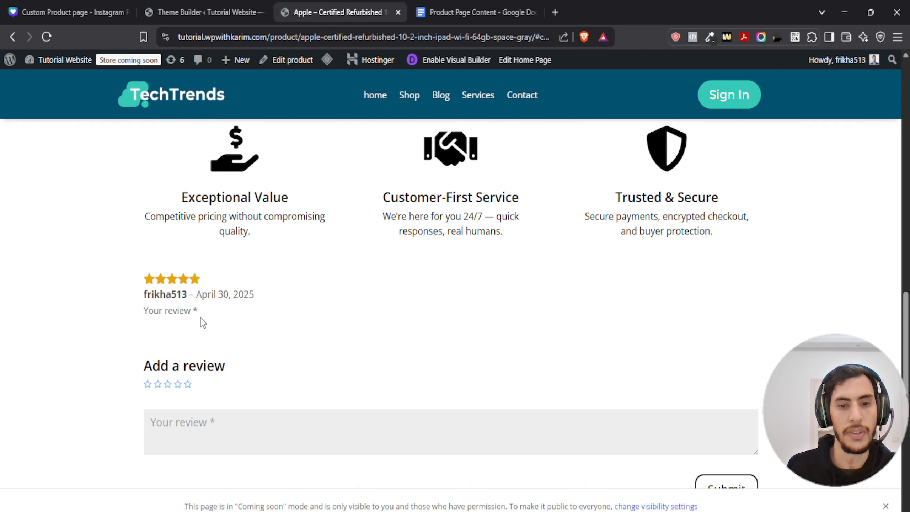
scroll(395, 359, down, 6)
scroll(363, 343, up, 12)
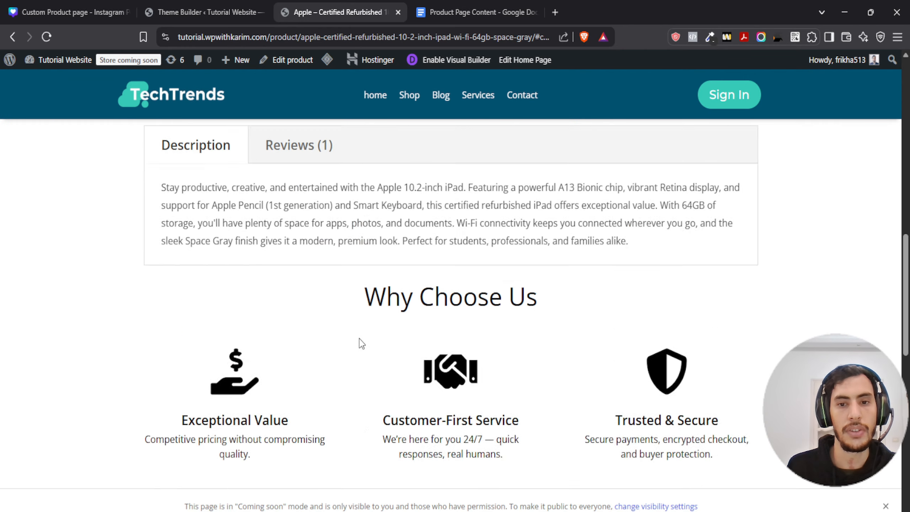
scroll(361, 343, up, 10)
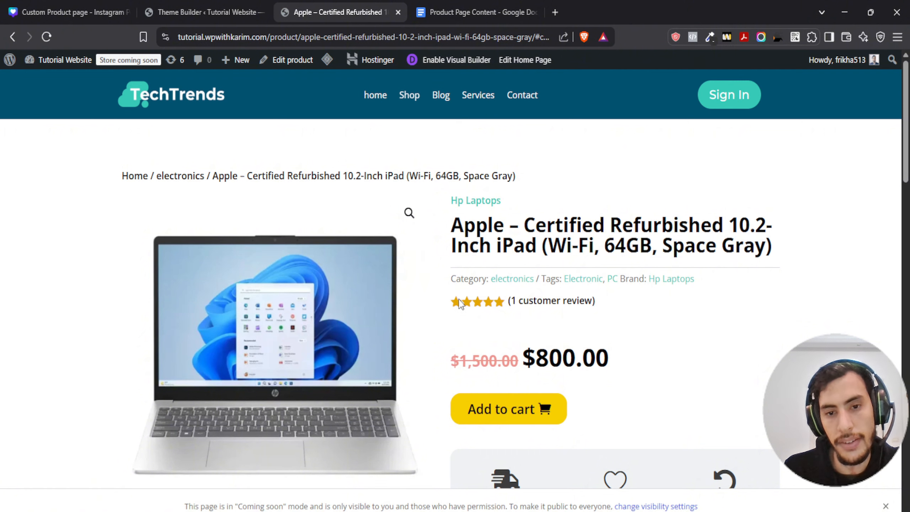
drag(460, 303, 626, 311)
click(400, 319)
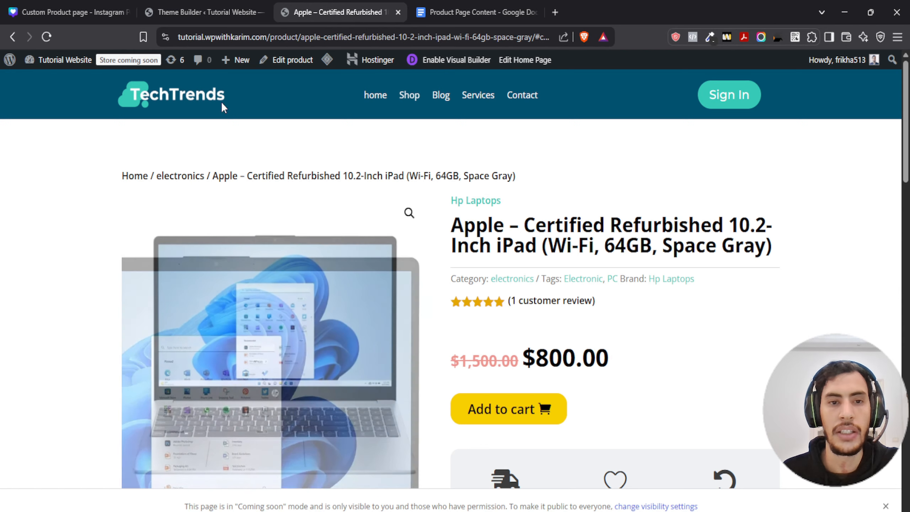
Step: Try to toggle the hover, click and grid modes for the builder toolbar in the All Products body layout's Builder Settings
key(ctrl+shift+Tab)
scroll(453, 325, up, 15)
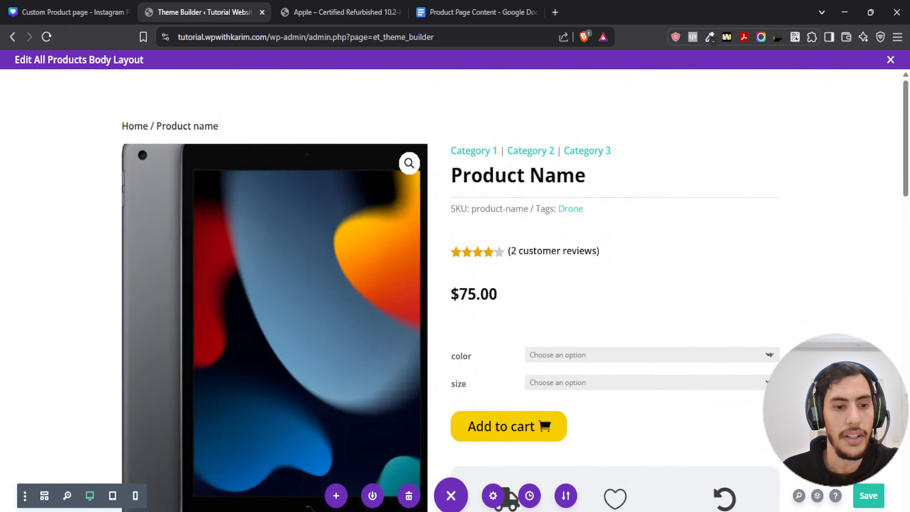
click(25, 496)
click(161, 168)
click(184, 168)
click(206, 168)
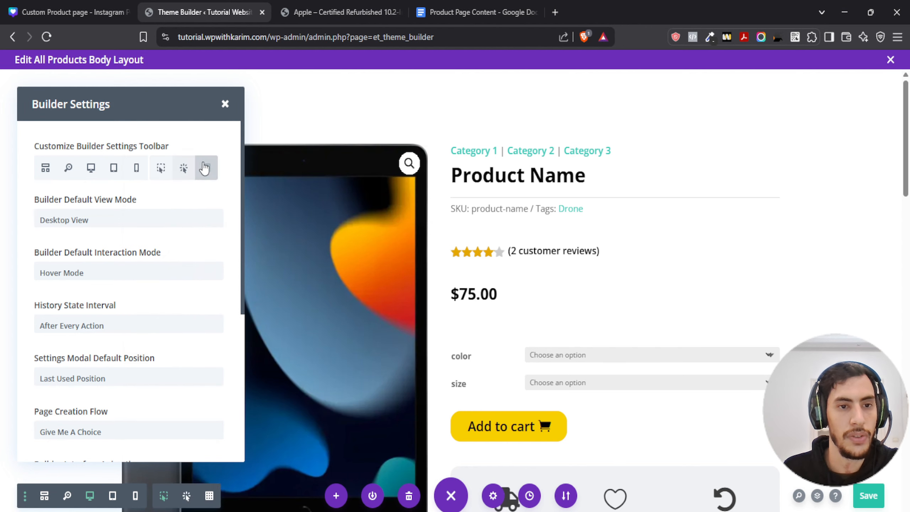
click(225, 104)
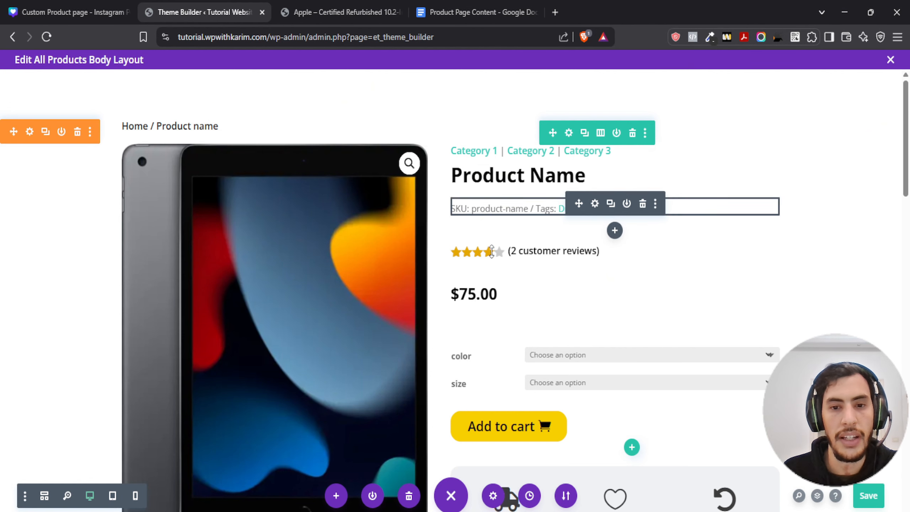
Step: Unlink the Woo Product Price module's vertical padding, set its top padding to 10px, and save the layout
key(ctrl+Tab)
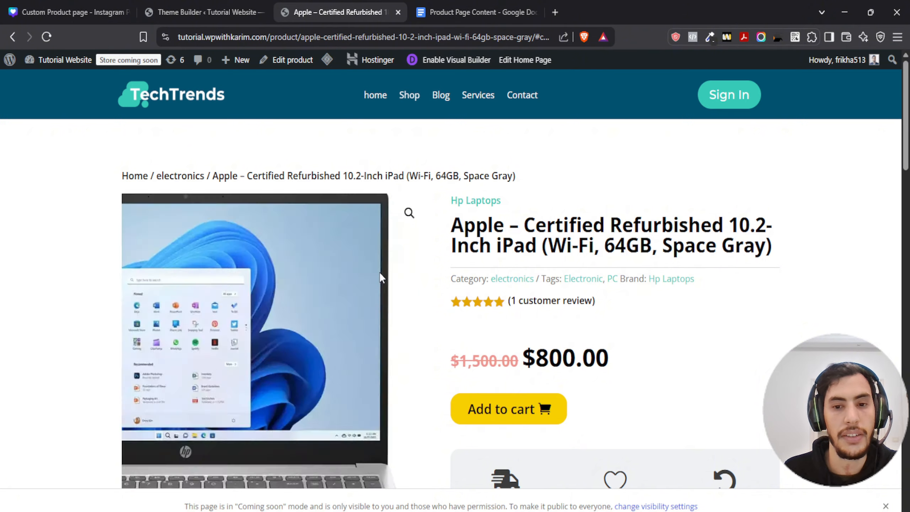
click(247, 14)
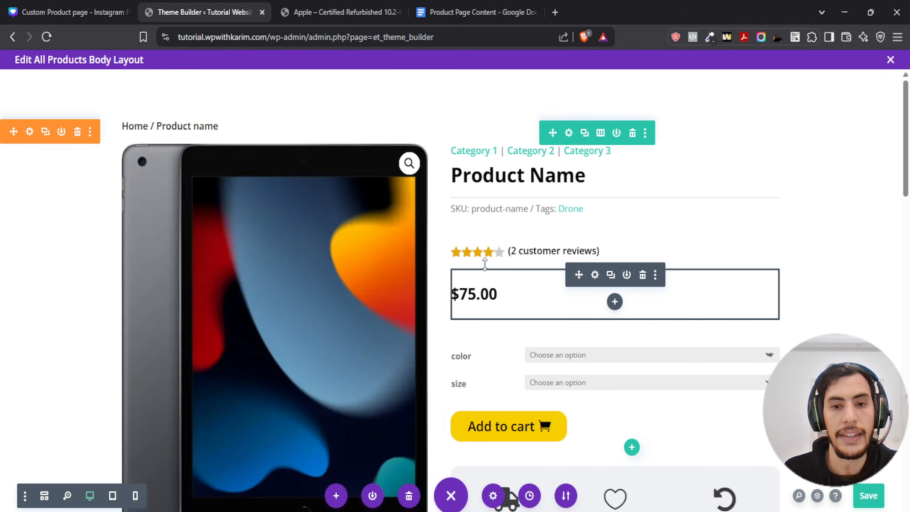
drag(487, 280, 515, 261)
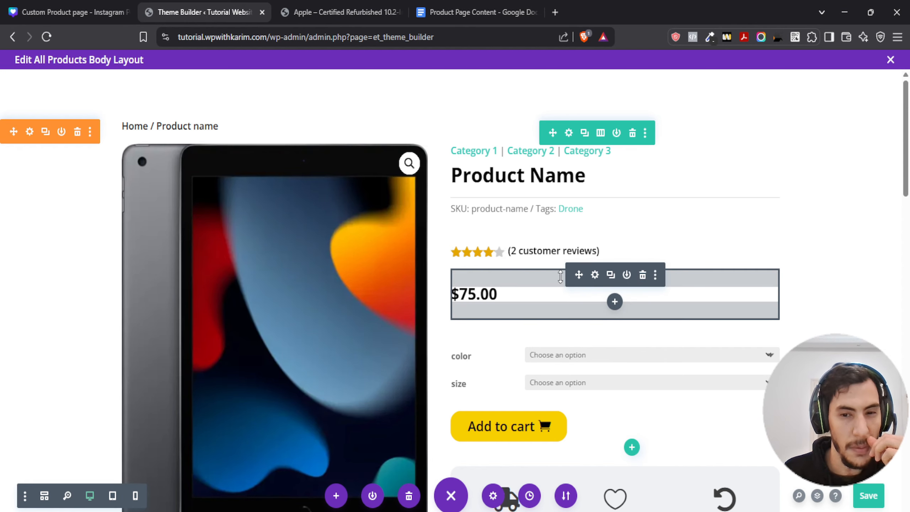
click(595, 275)
click(105, 139)
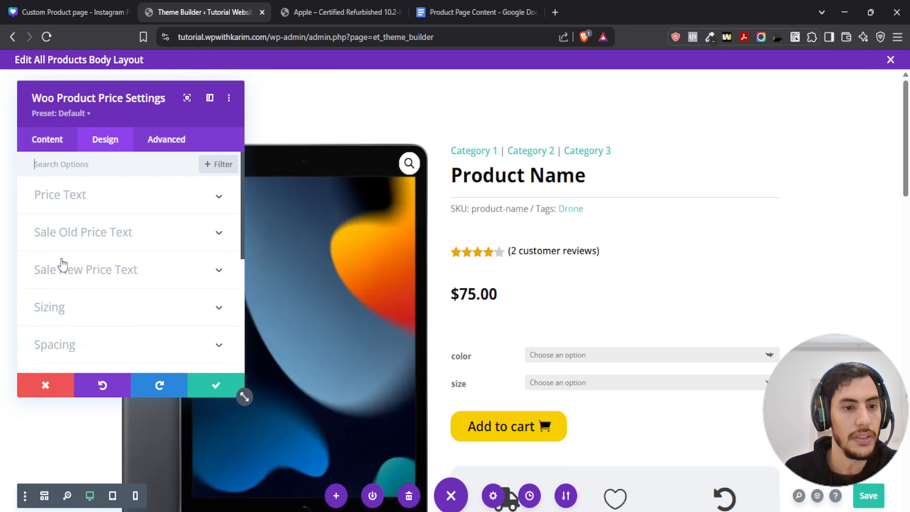
scroll(56, 265, down, 3)
click(71, 225)
scroll(90, 264, down, 1)
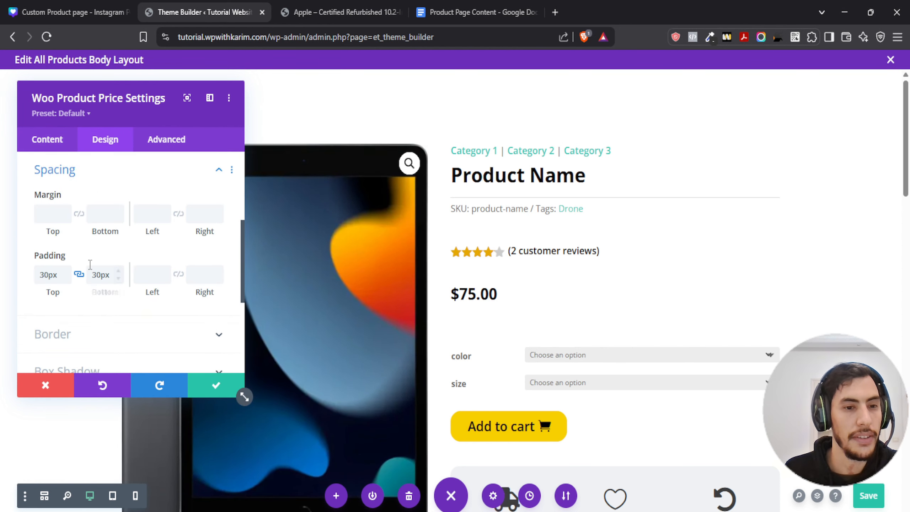
double_click(42, 268)
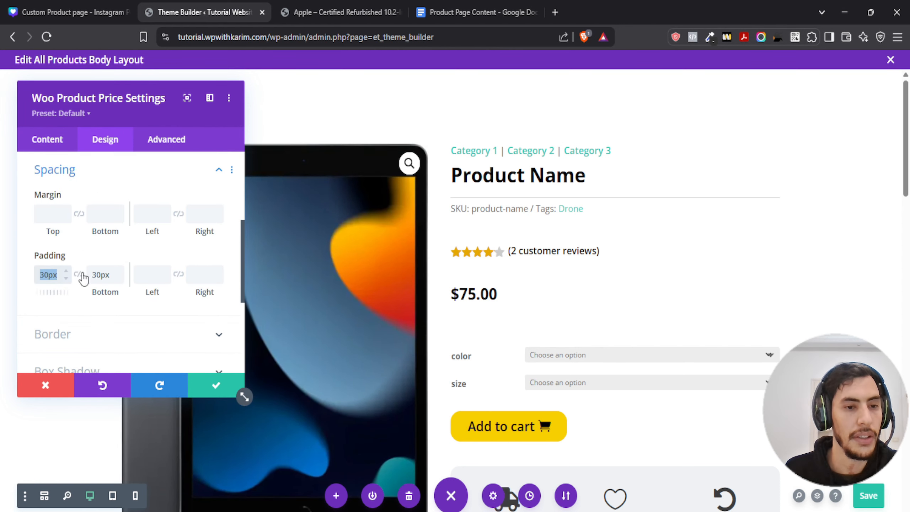
text(10)
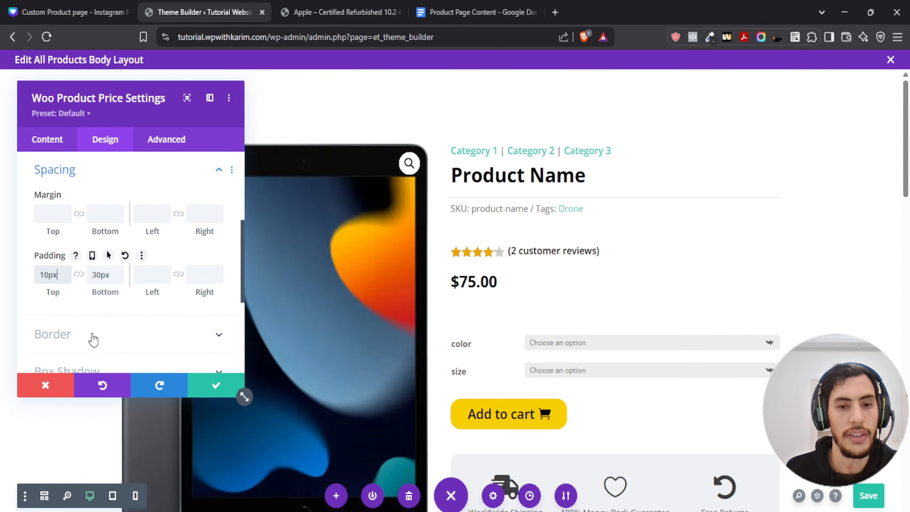
click(197, 384)
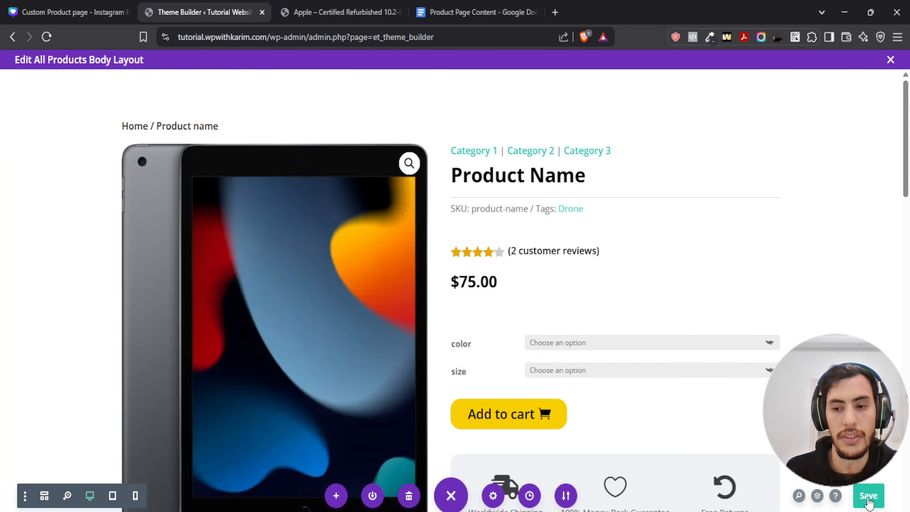
Step: Unlink the Woo Product Rating module's vertical padding, set its top padding to 20px, and save the layout
click(307, 12)
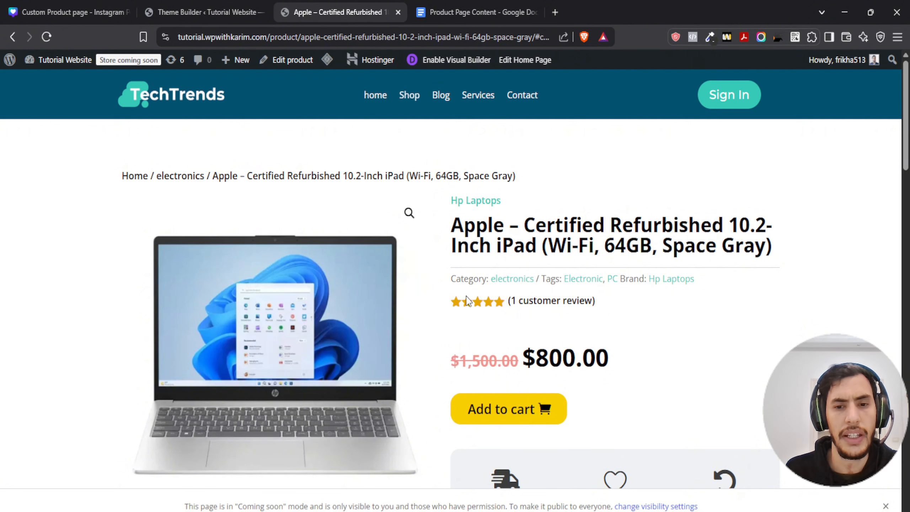
click(186, 12)
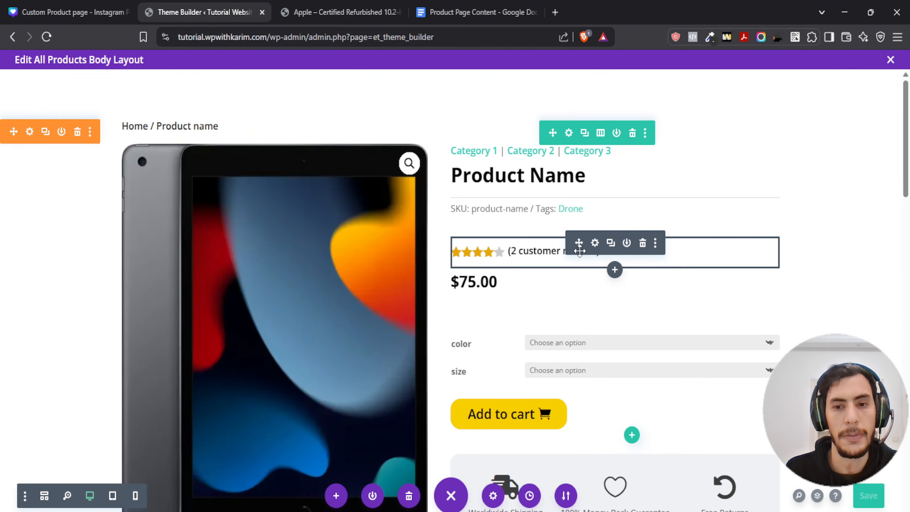
click(595, 244)
click(115, 139)
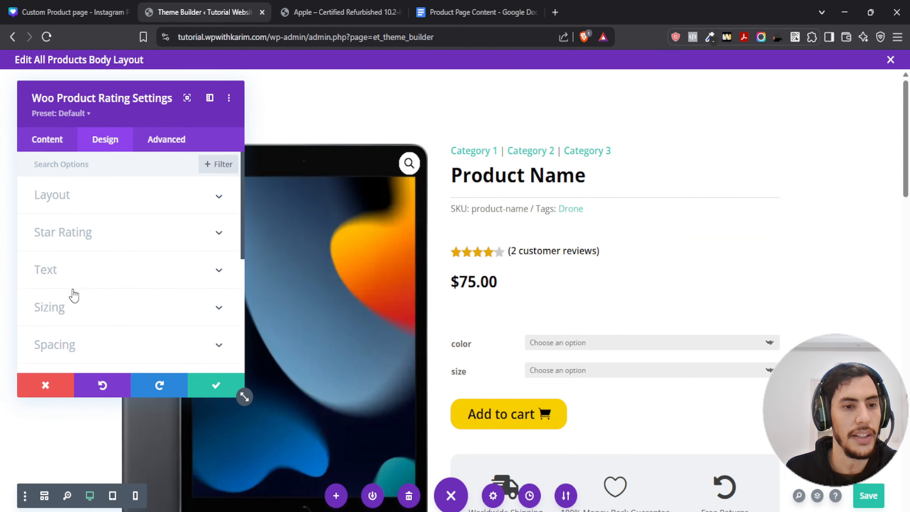
scroll(74, 297, down, 2)
click(66, 279)
scroll(53, 269, down, 1)
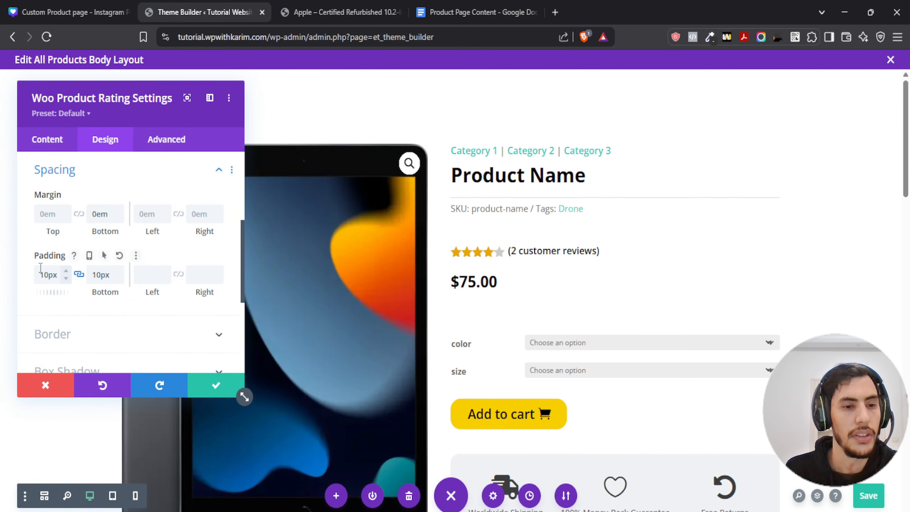
click(87, 275)
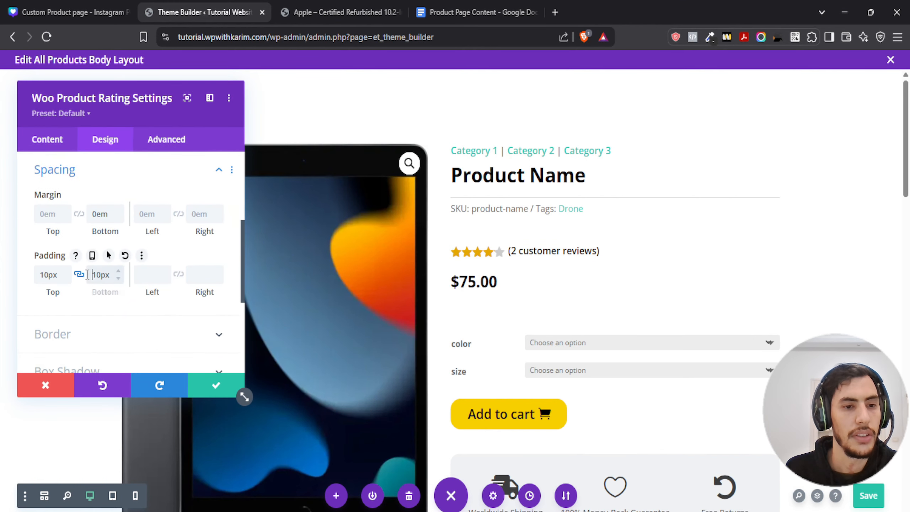
double_click(48, 274)
text(20px)
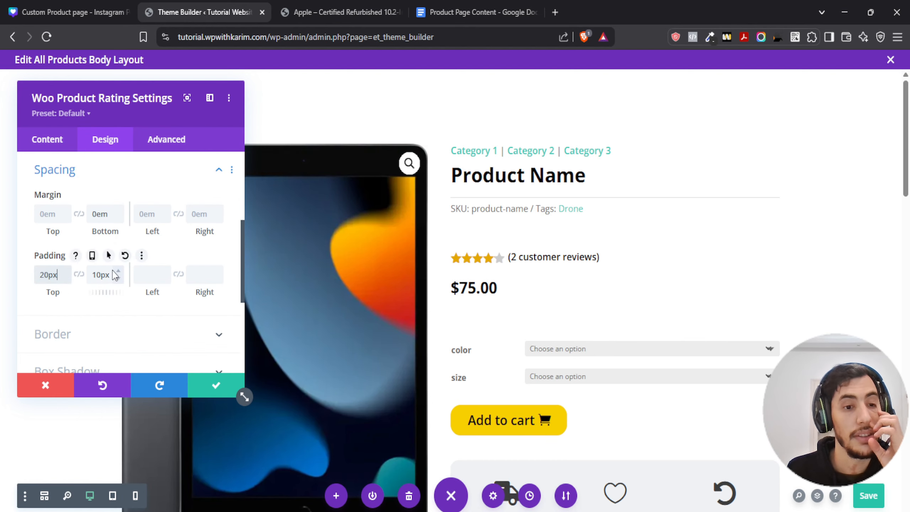
click(217, 386)
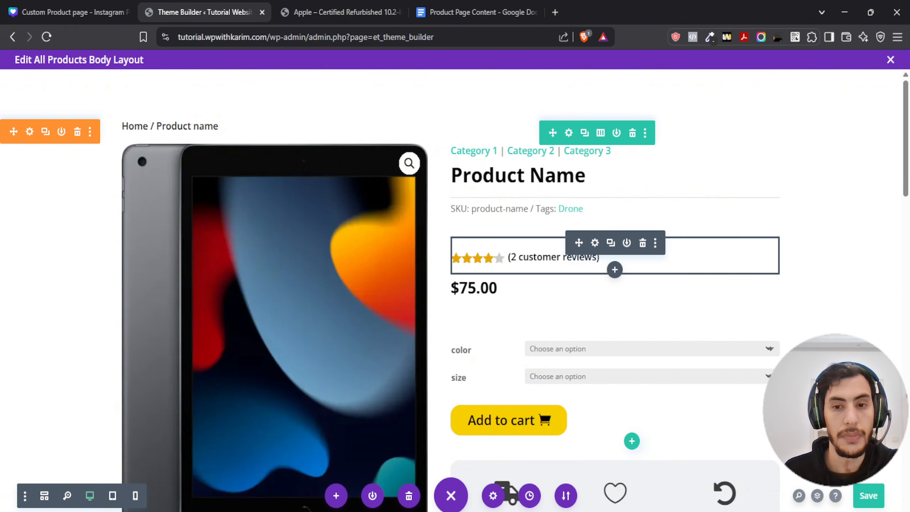
click(872, 497)
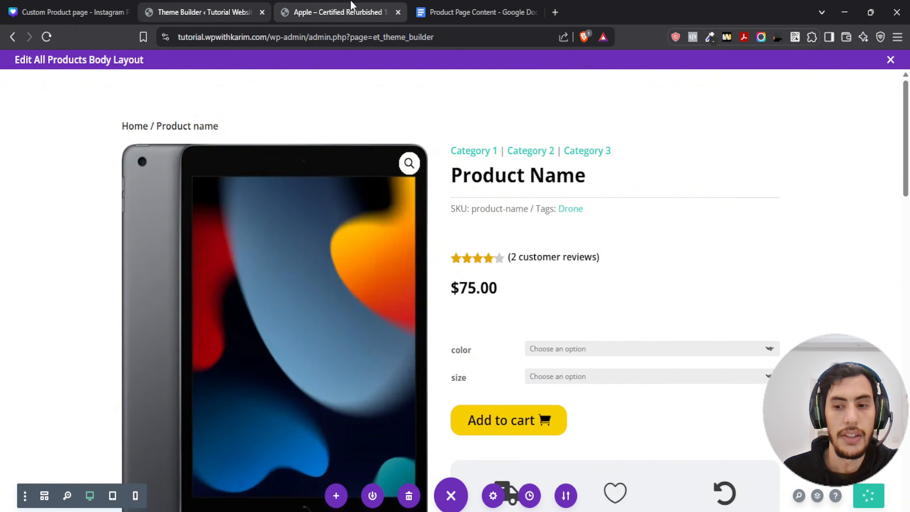
Step: Reload the live product page and compare the spacing around its rating and price with the template
click(353, 11)
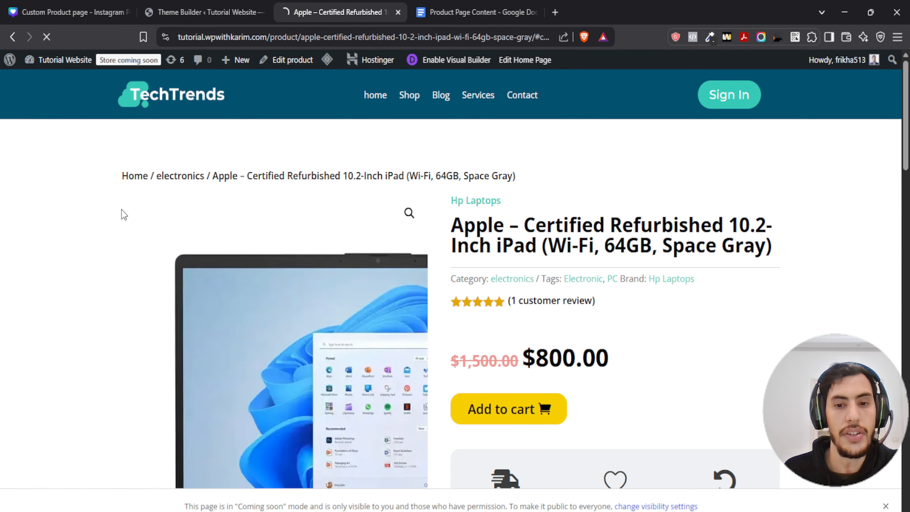
scroll(79, 195, down, 15)
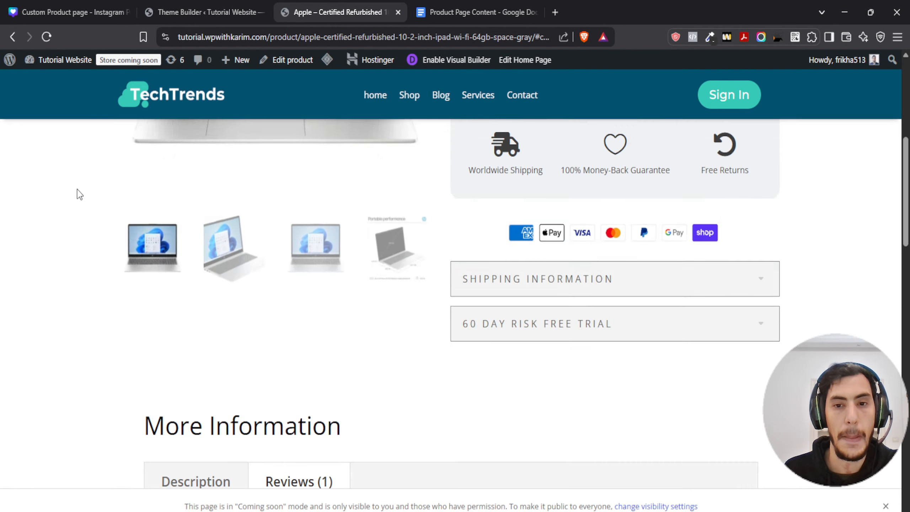
scroll(112, 258, up, 14)
scroll(76, 253, up, 2)
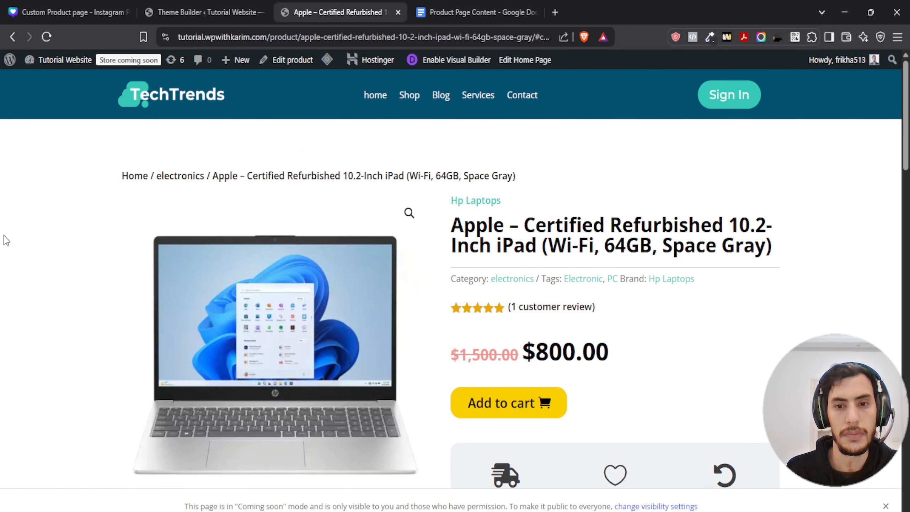
scroll(33, 246, down, 1)
scroll(75, 274, up, 1)
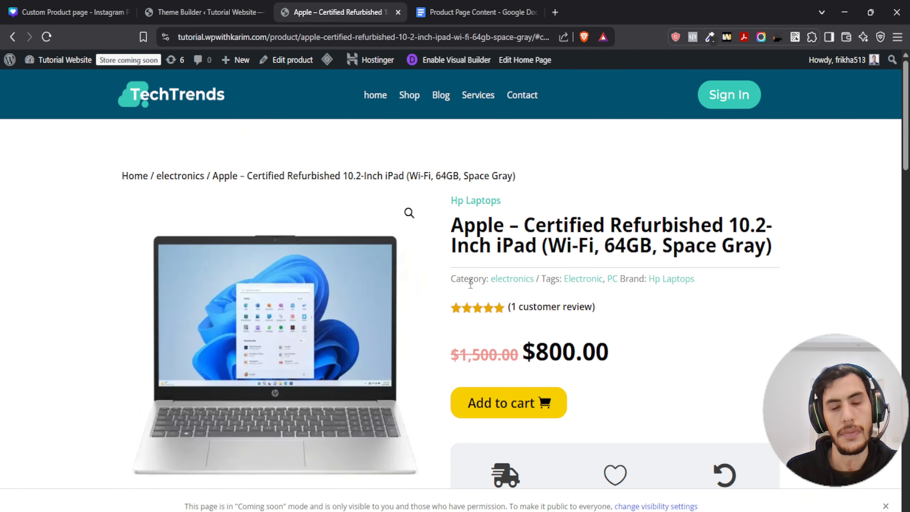
click(168, 5)
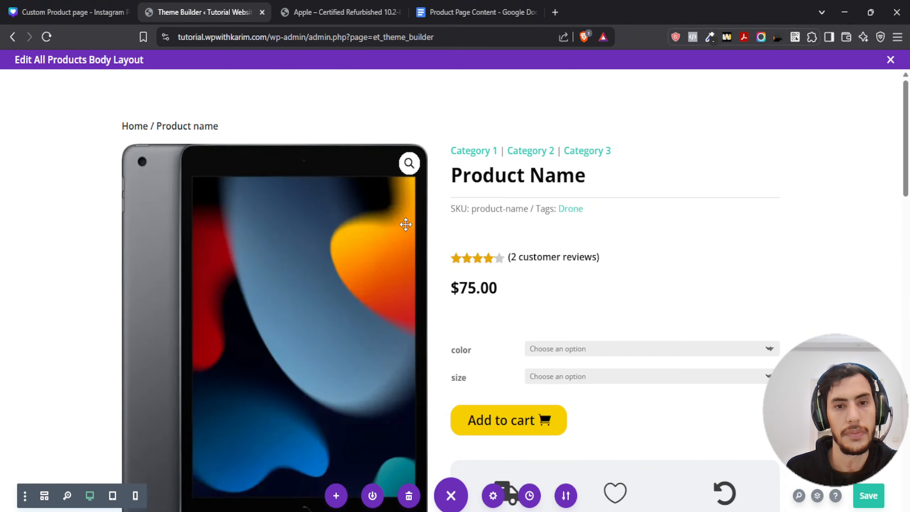
click(289, 5)
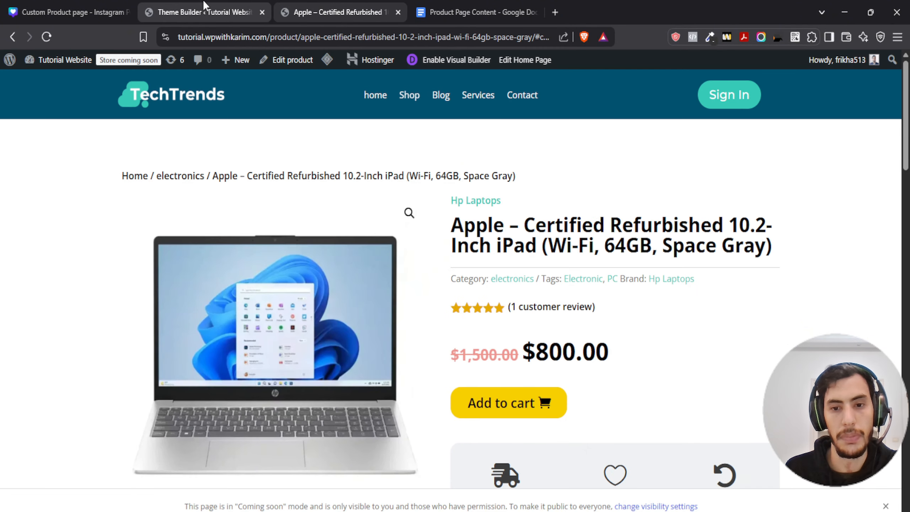
scroll(640, 312, down, 3)
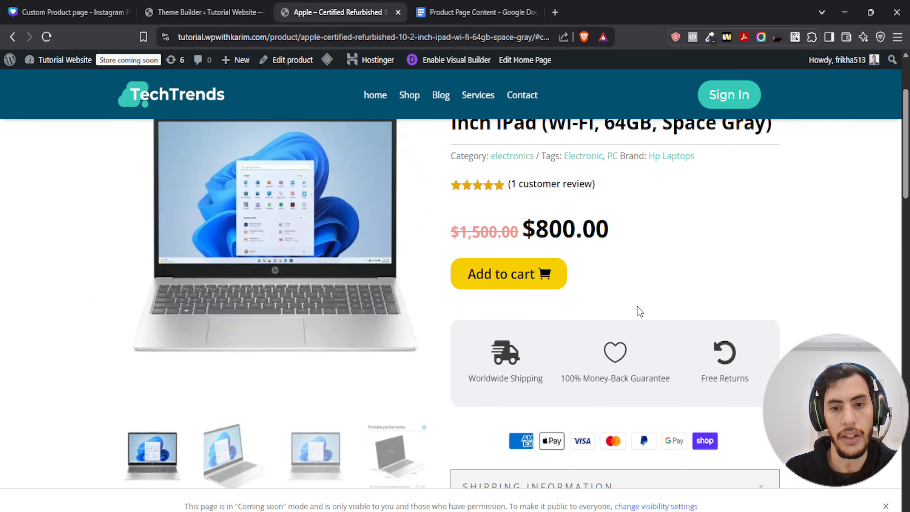
scroll(640, 311, up, 3)
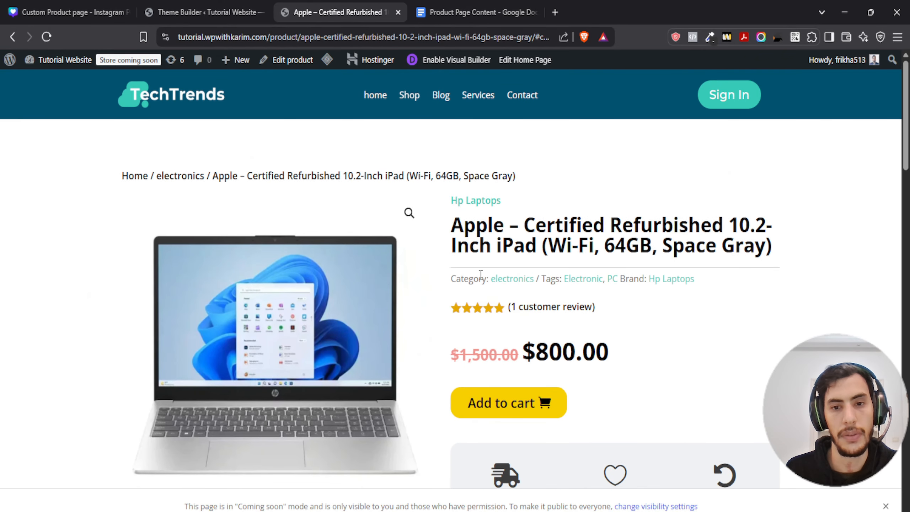
Step: Clear the bottom padding of the Woo Product Rating module in the All Products body layout and apply the change
click(217, 5)
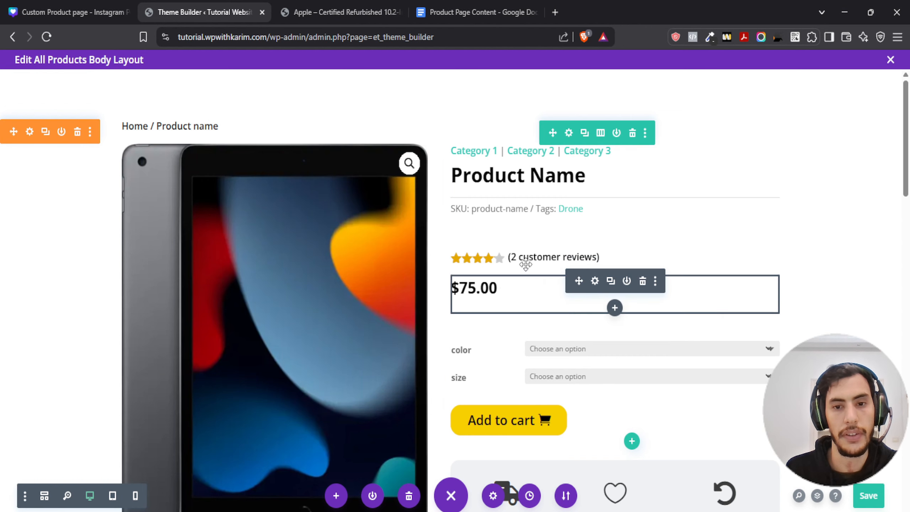
click(595, 243)
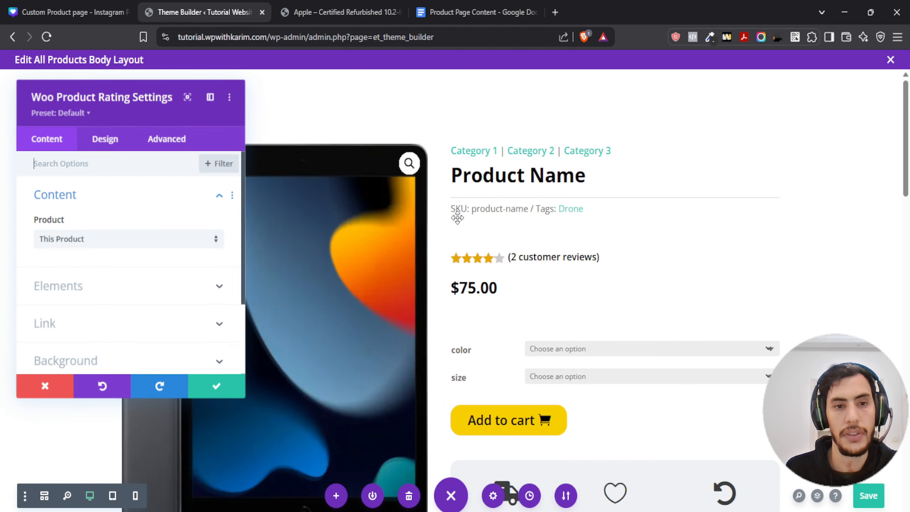
click(94, 138)
click(75, 344)
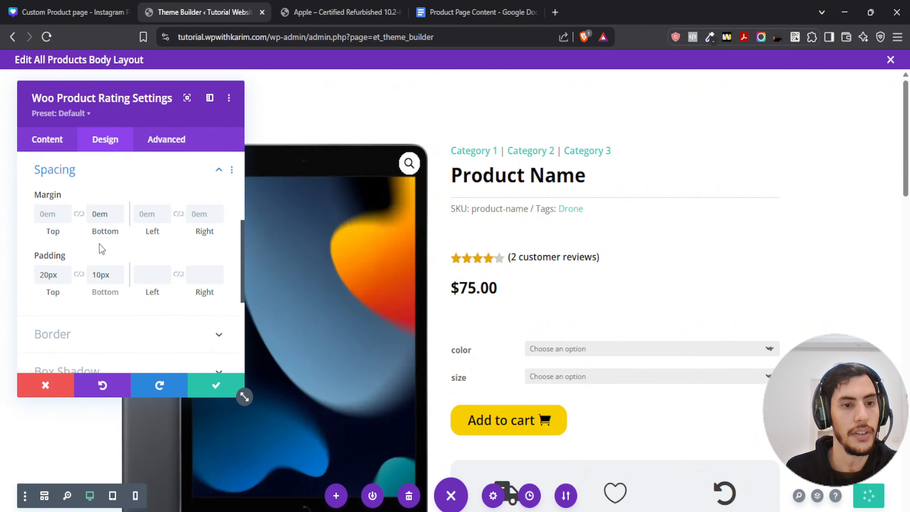
drag(91, 277, 160, 281)
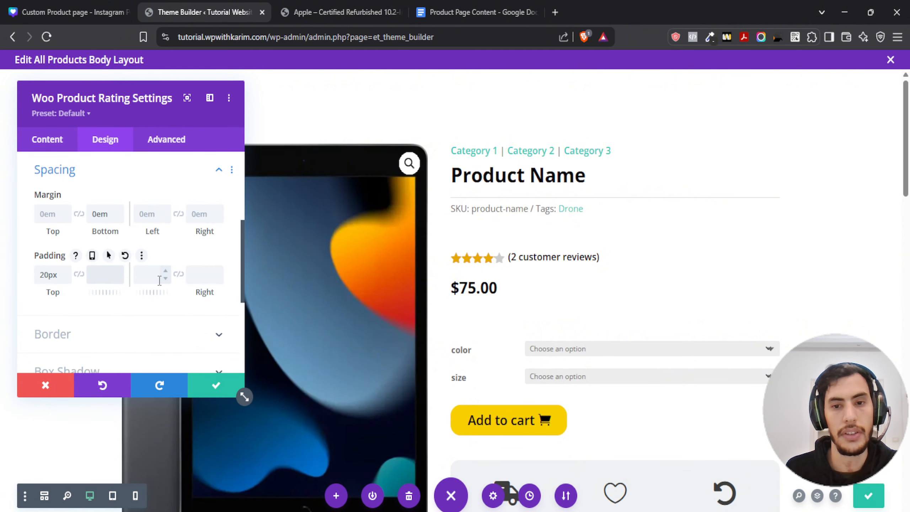
click(205, 385)
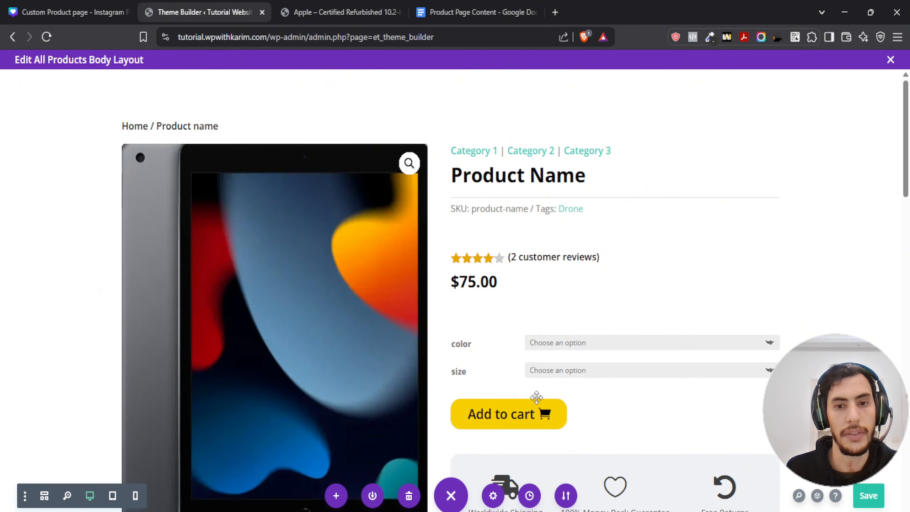
click(310, 10)
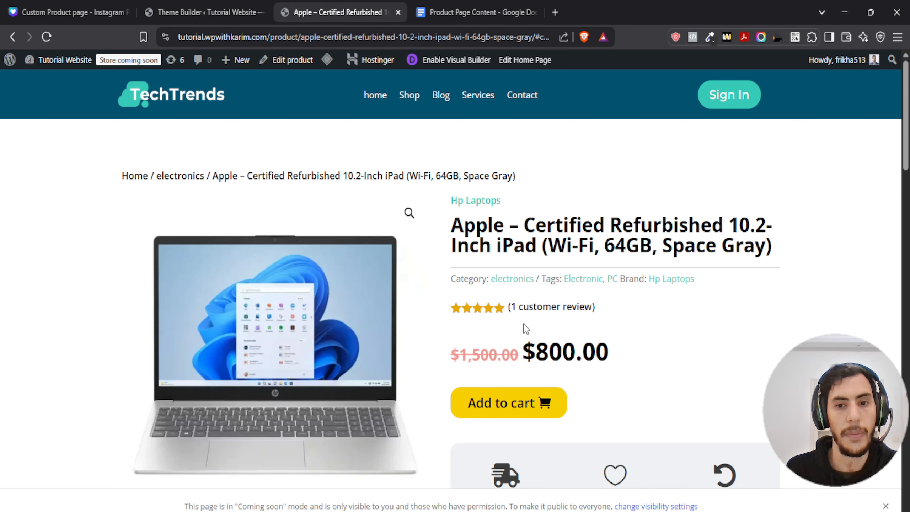
Step: Set the Woo Product Price module's top padding to 0px and save the layout
click(206, 12)
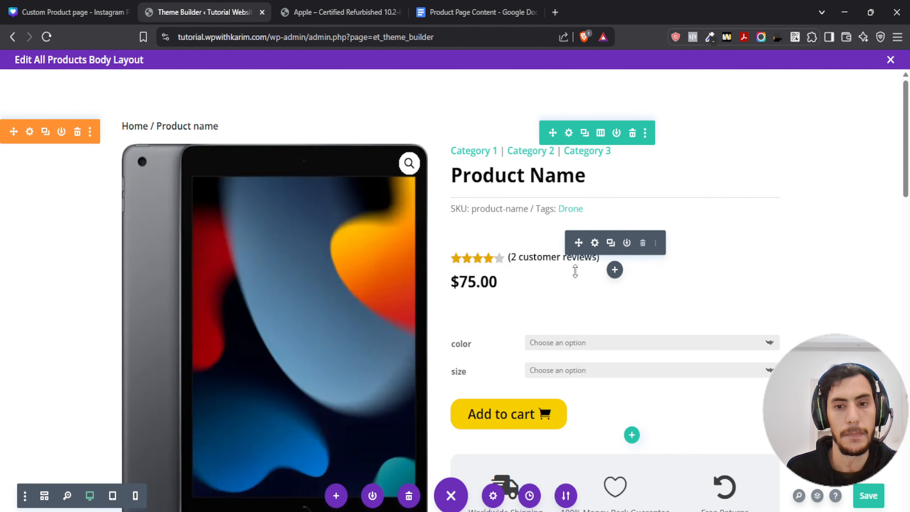
click(595, 276)
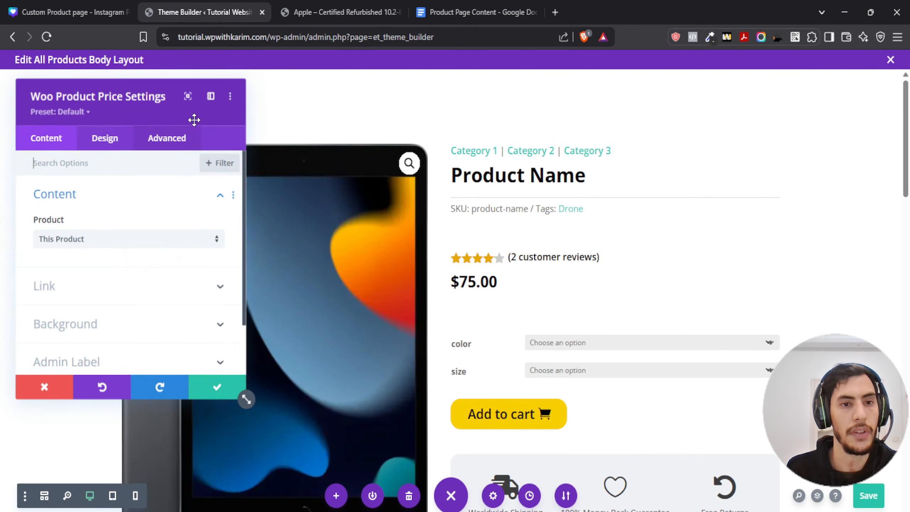
click(105, 140)
click(67, 345)
scroll(85, 330, down, 3)
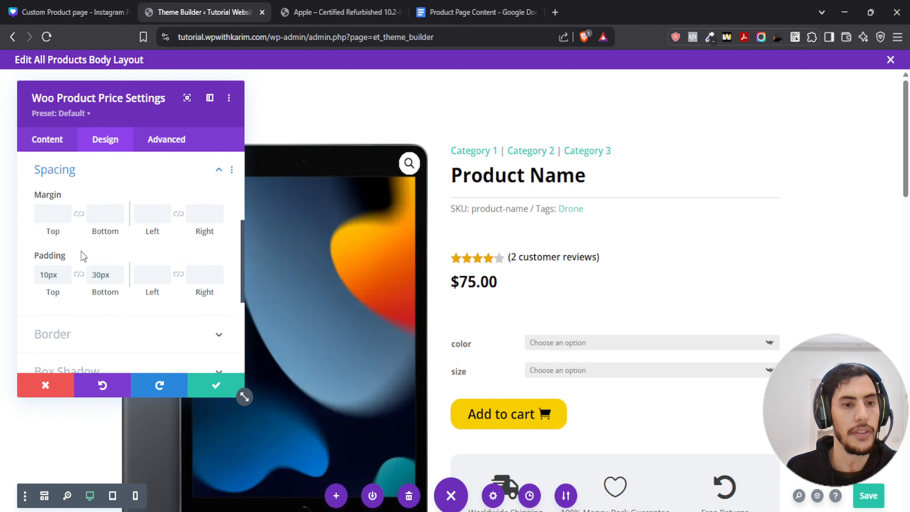
drag(40, 275, 91, 275)
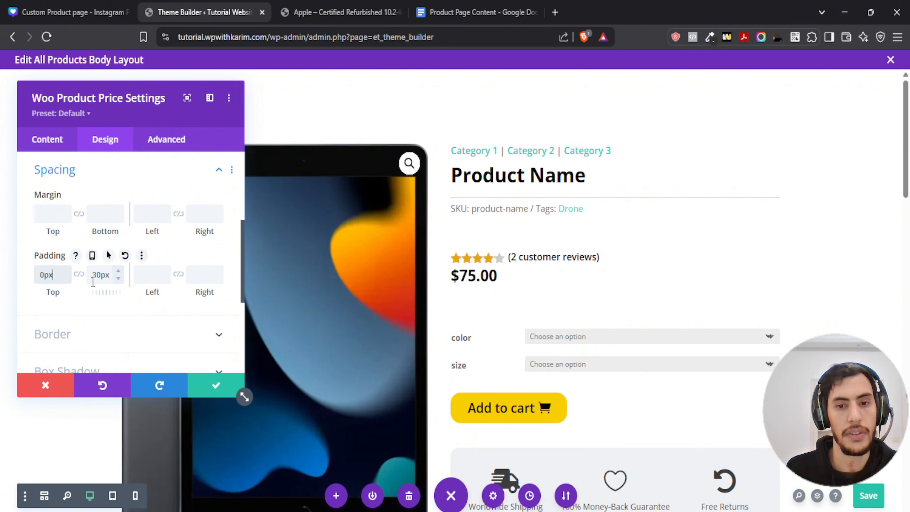
click(215, 386)
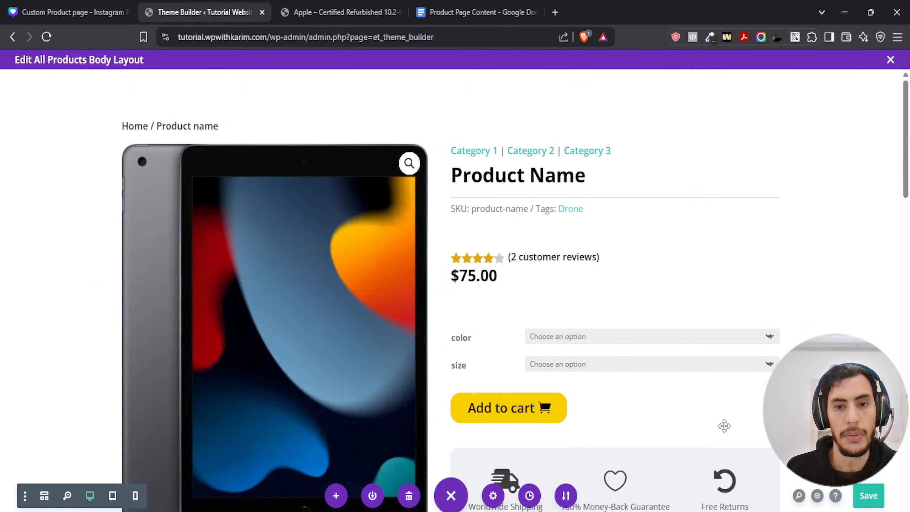
click(303, 14)
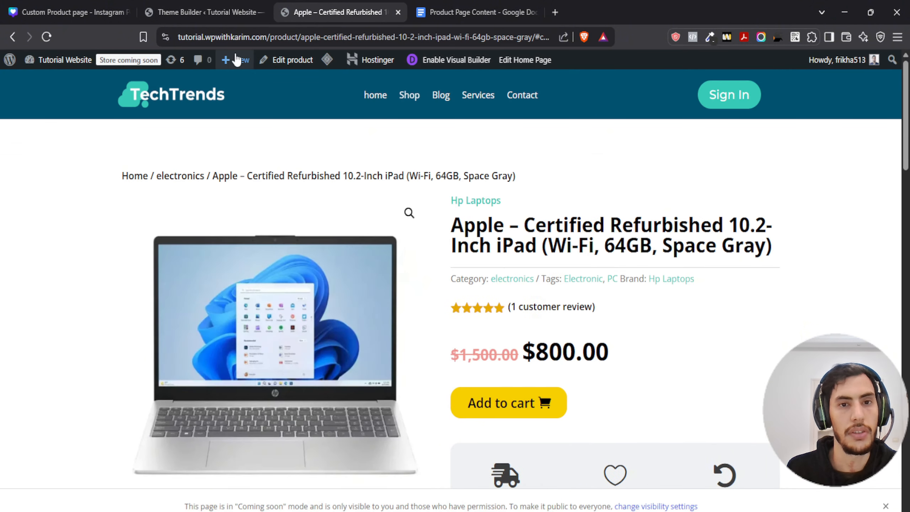
click(219, 14)
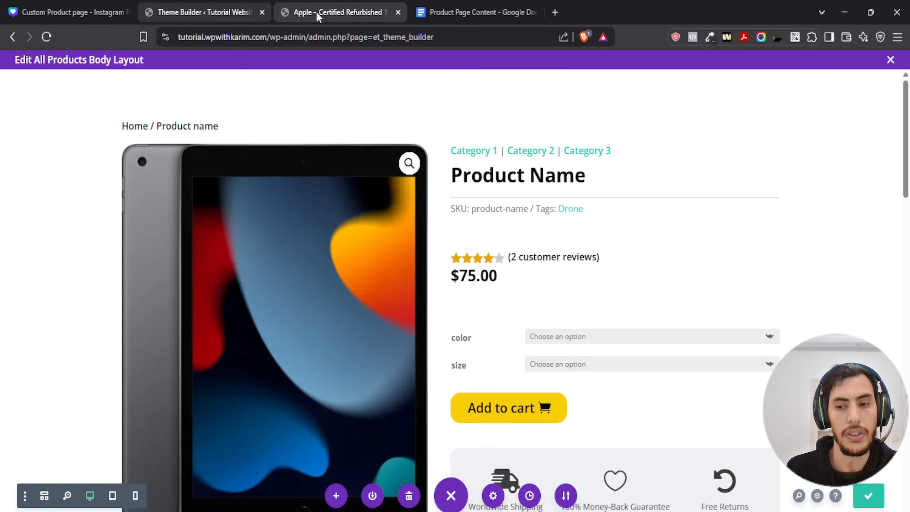
Step: Reload the live product page and examine the spacing between the rating, price and add-to-cart button
click(317, 12)
click(46, 38)
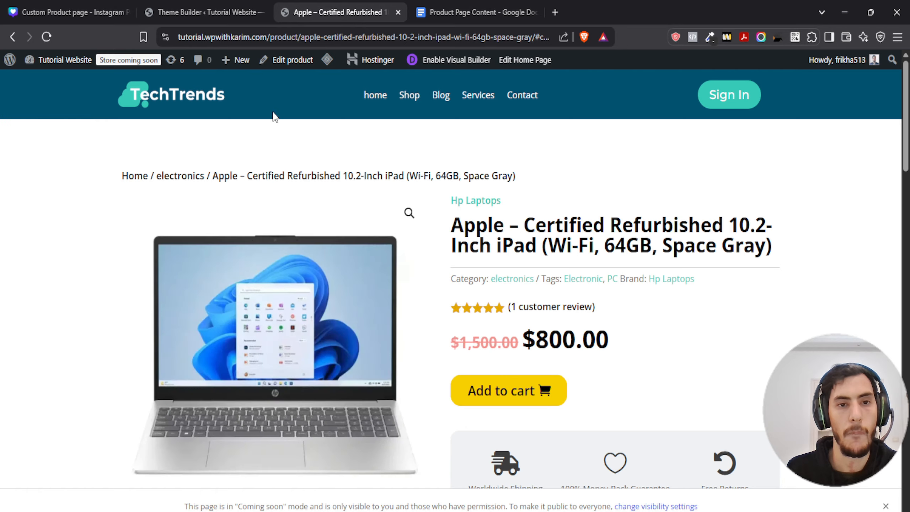
scroll(378, 214, up, 10)
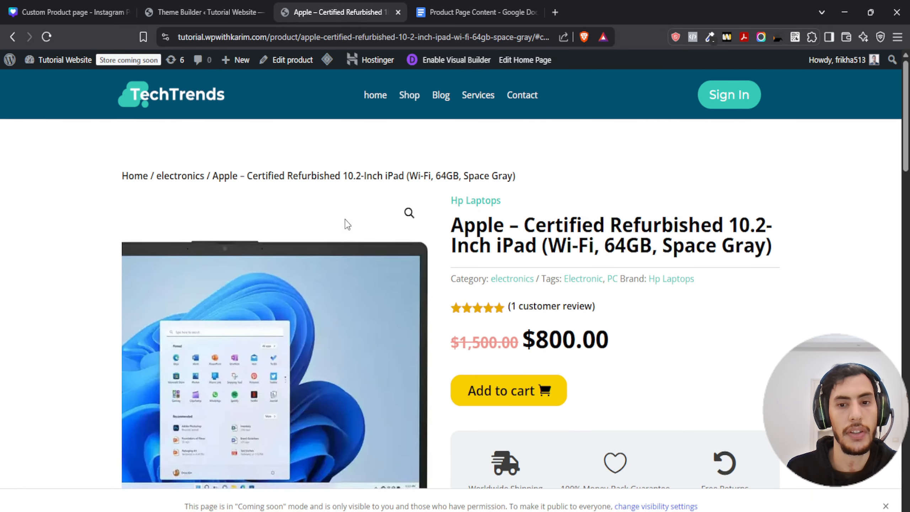
mouse_move(324, 65)
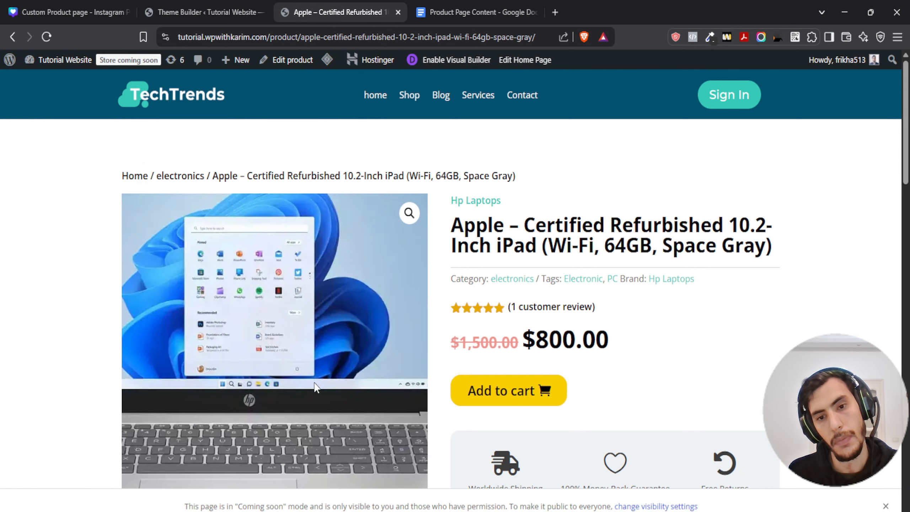
scroll(400, 325, down, 3)
scroll(396, 318, up, 2)
scroll(396, 318, down, 3)
scroll(394, 305, up, 4)
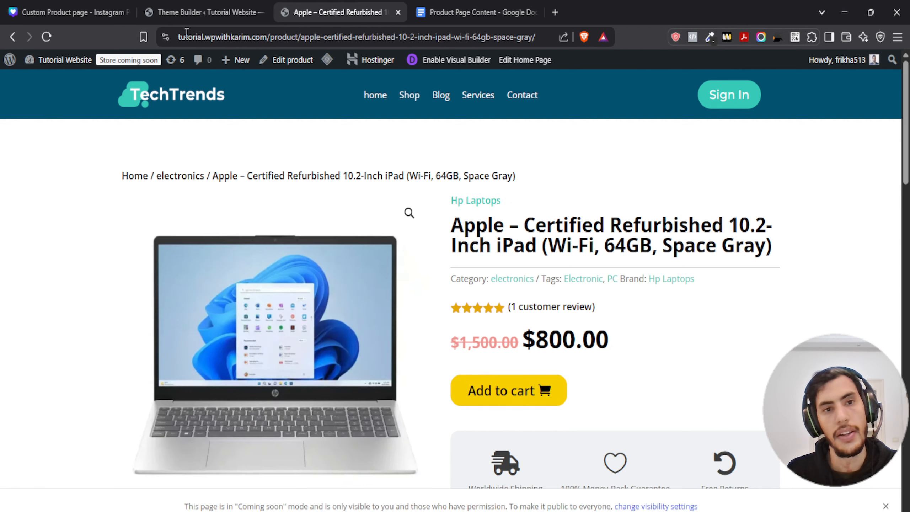
Step: Unlink the Woo Product Add To Cart module's vertical padding, set its top padding to 30px, and save the layout
click(202, 12)
scroll(500, 323, down, 4)
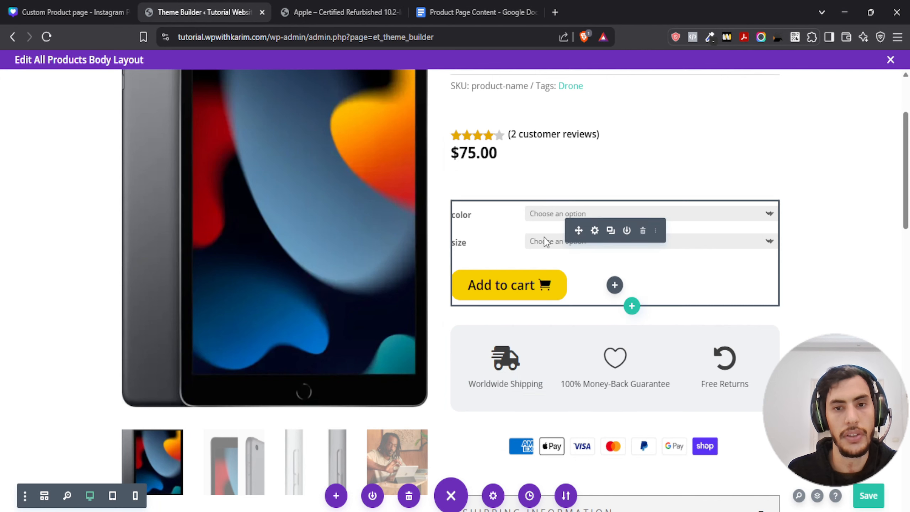
click(595, 231)
click(105, 139)
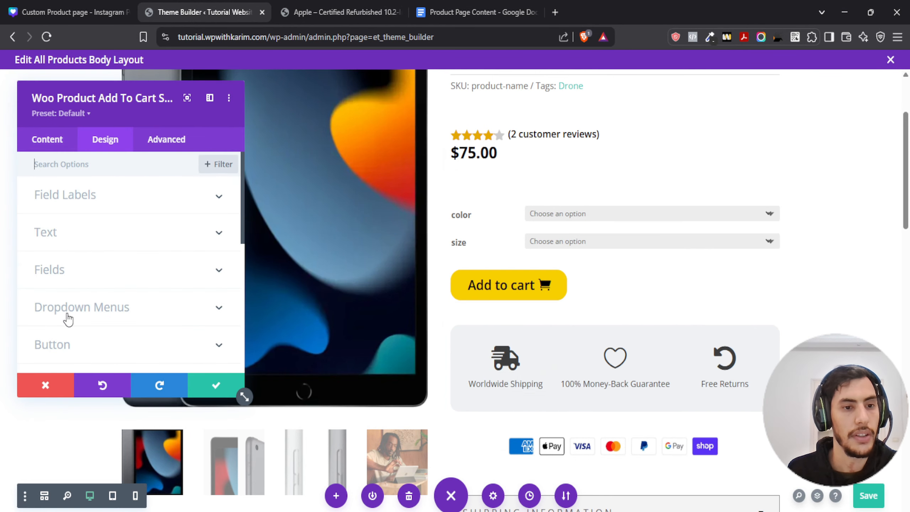
scroll(68, 319, down, 2)
click(55, 358)
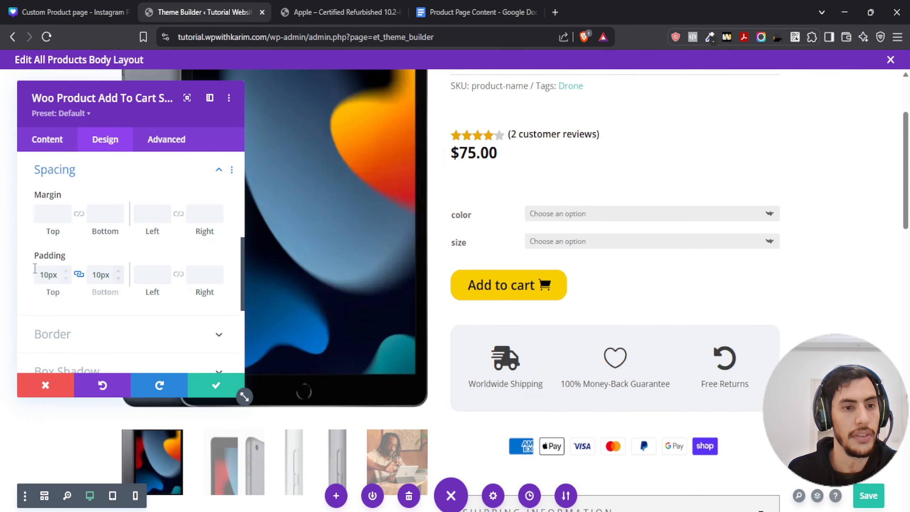
double_click(40, 275)
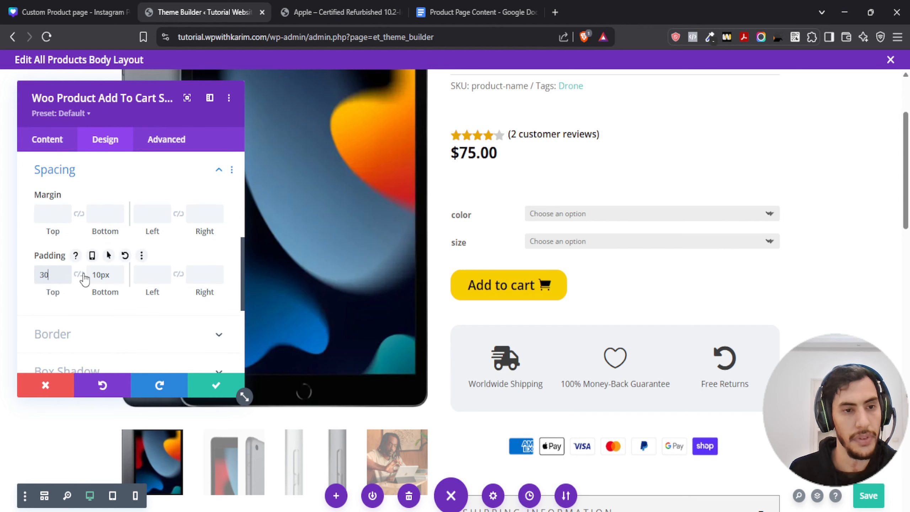
click(217, 386)
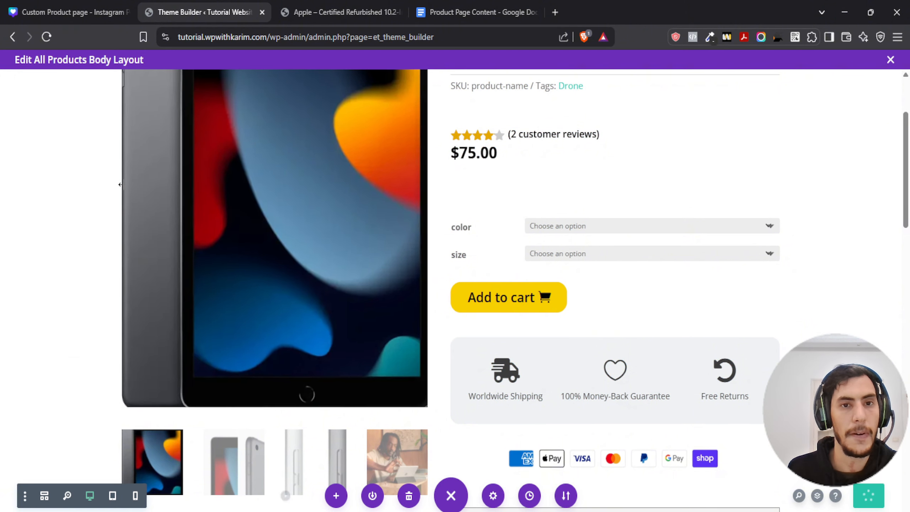
key(ctrl+s)
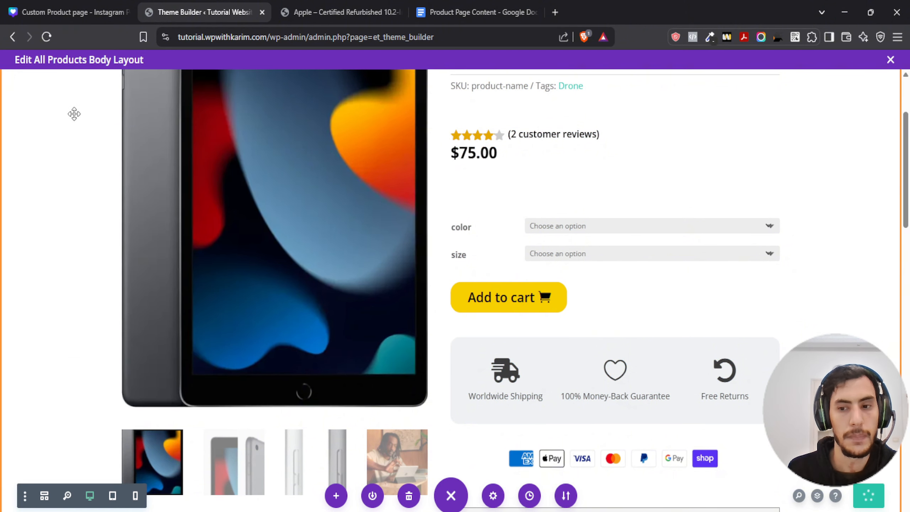
Step: Reload the live product page and purge its LSCache to load the updated template
click(311, 6)
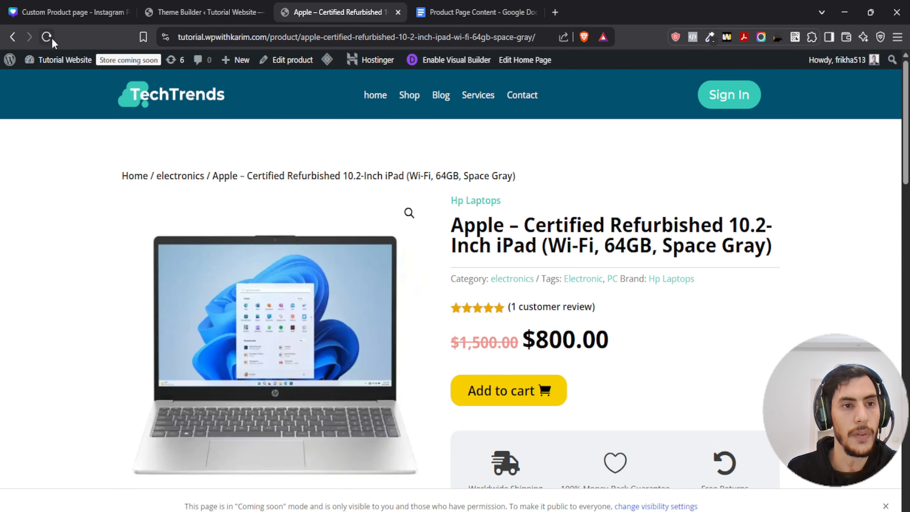
click(43, 38)
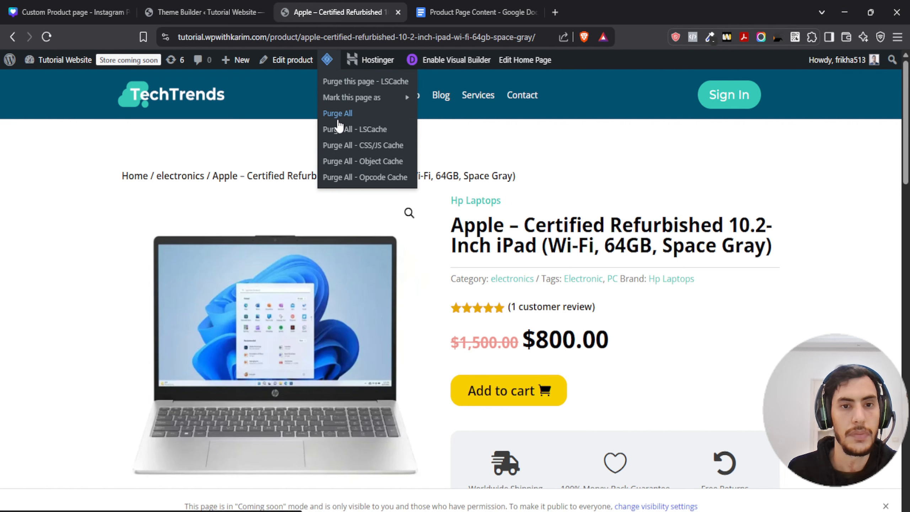
click(335, 82)
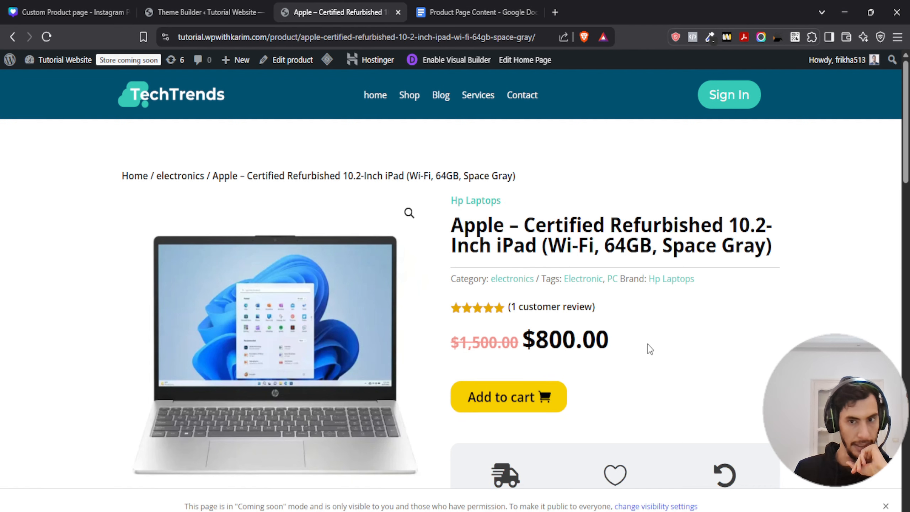
Step: Compare the spacing around the guarantee badges, payment icons and shipping toggles between the live product page and the template
scroll(451, 282, down, 2)
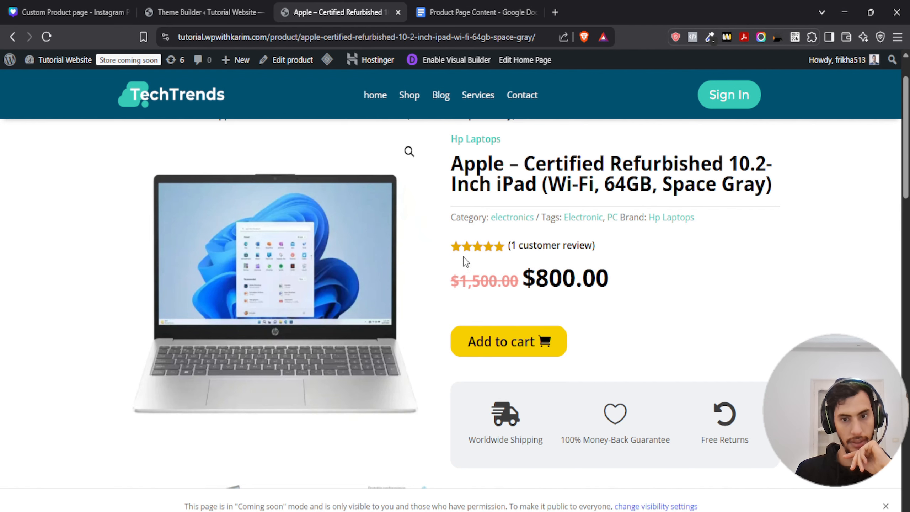
scroll(465, 262, down, 5)
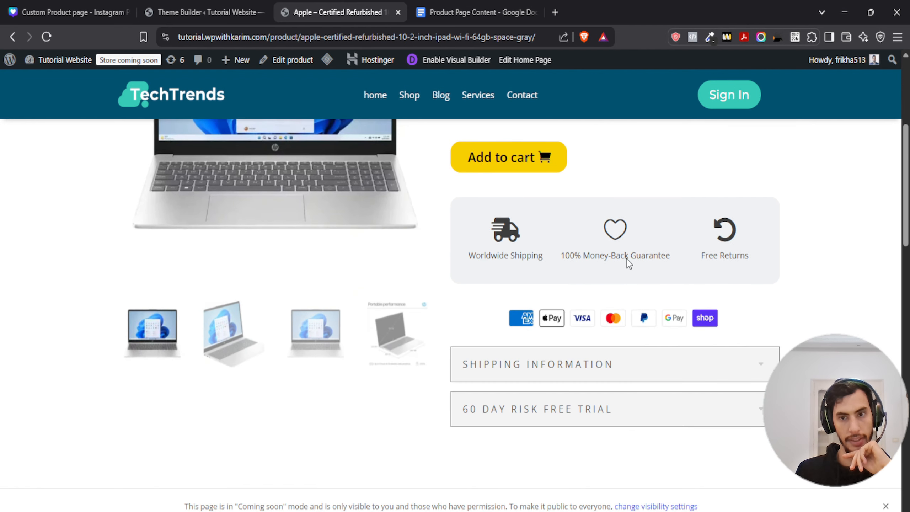
scroll(574, 260, up, 2)
scroll(482, 332, down, 2)
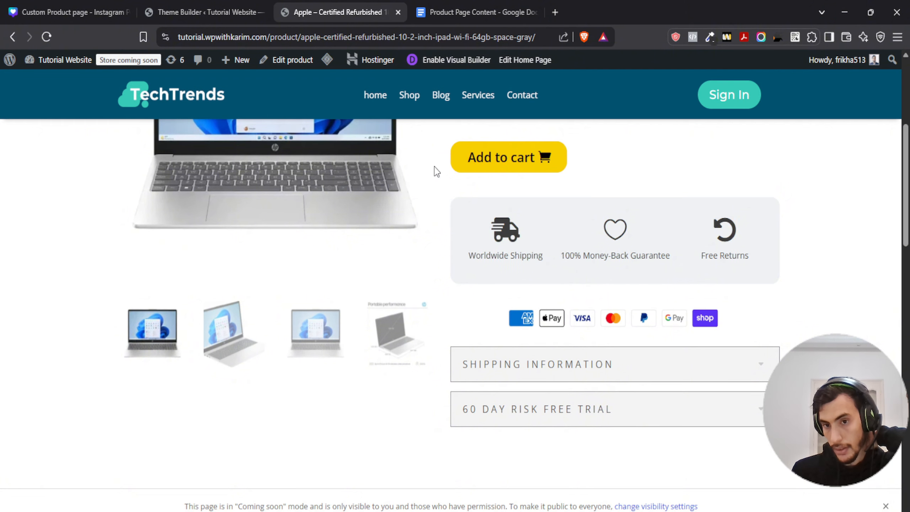
click(215, 13)
scroll(563, 302, down, 5)
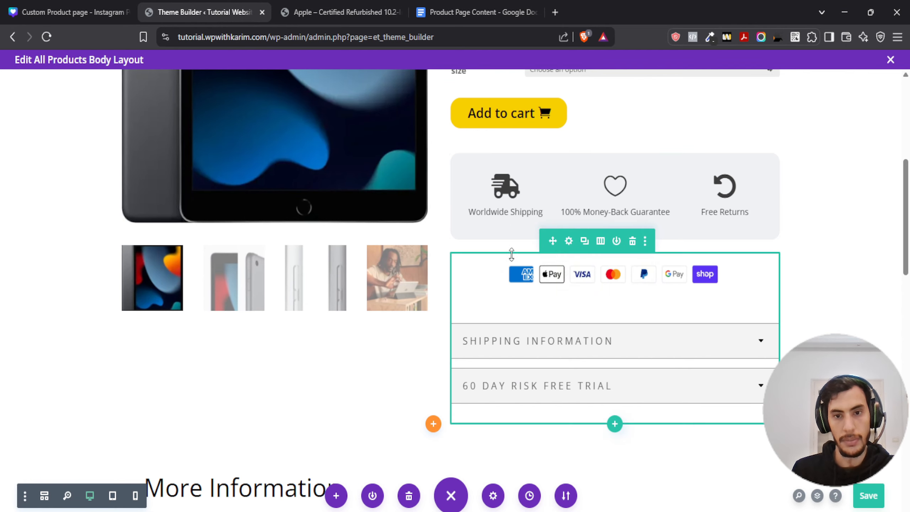
key(ctrl+Tab)
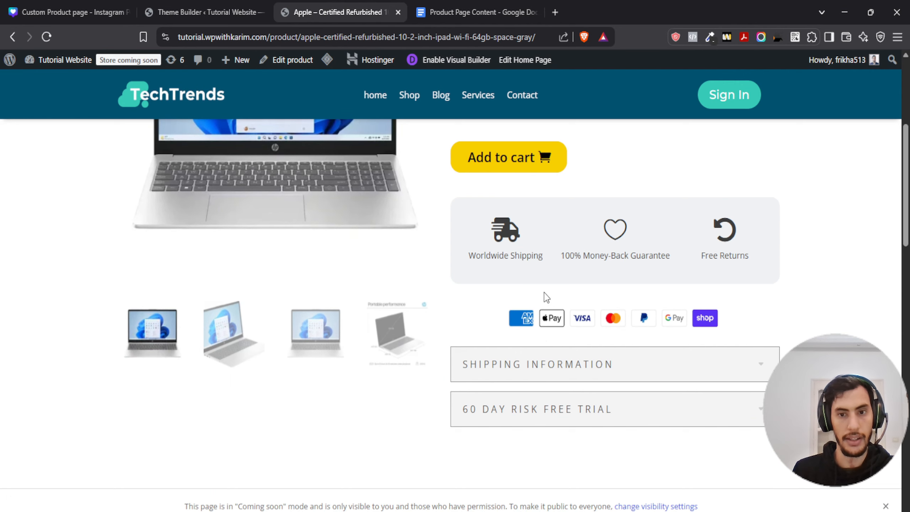
click(193, 10)
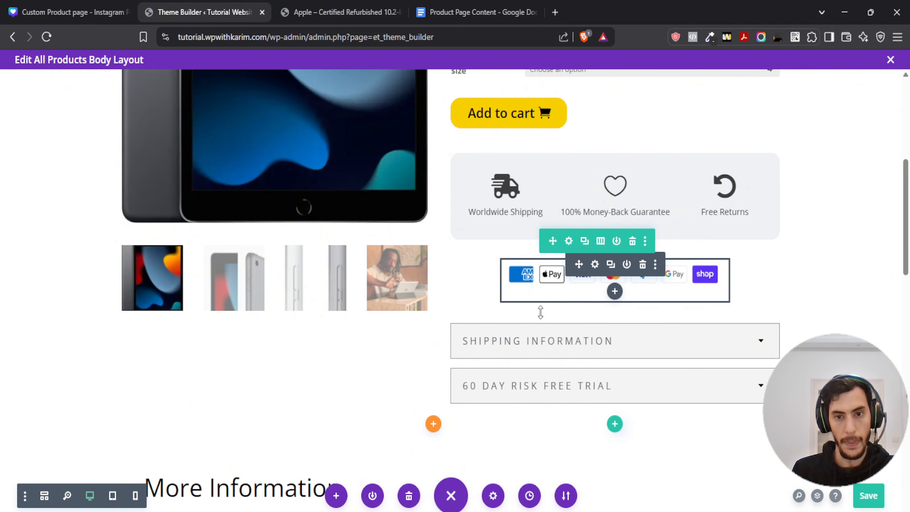
click(294, 11)
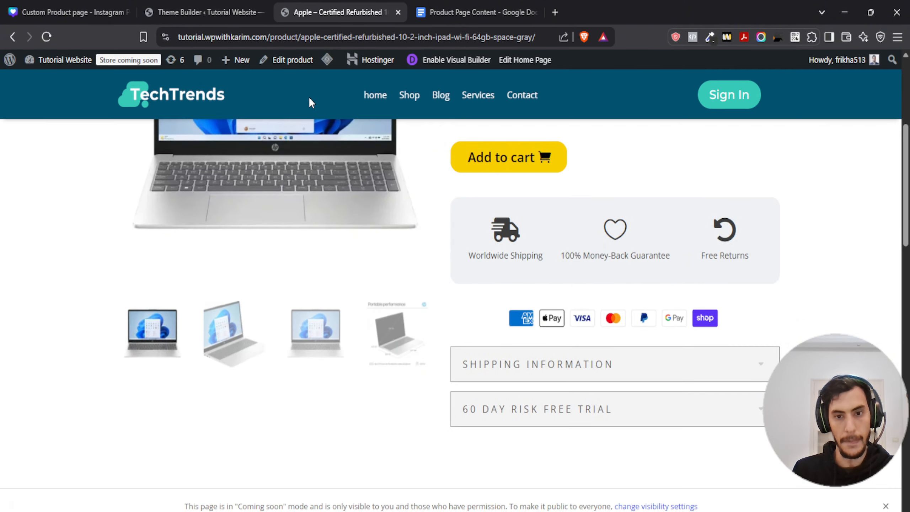
Step: Clear the bottom margin of the guarantee badges row in the template and save the layout
click(212, 7)
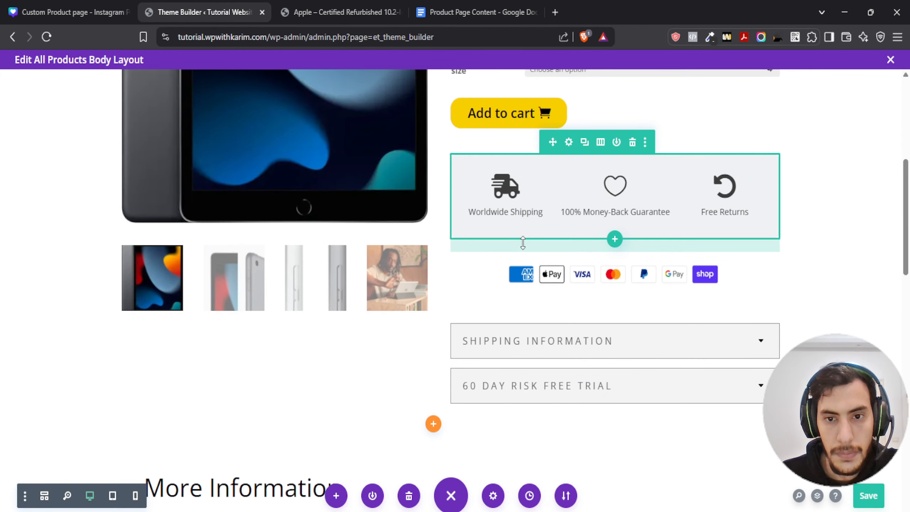
click(569, 142)
click(105, 139)
click(66, 239)
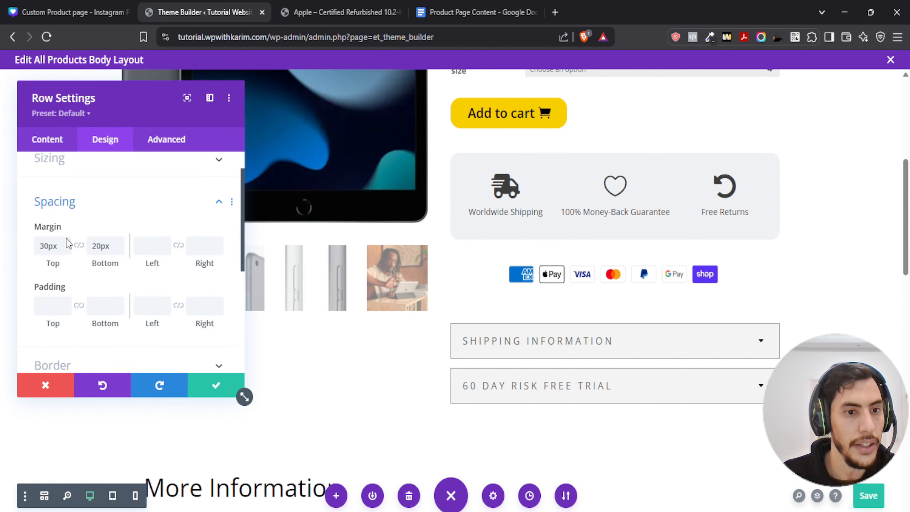
click(90, 214)
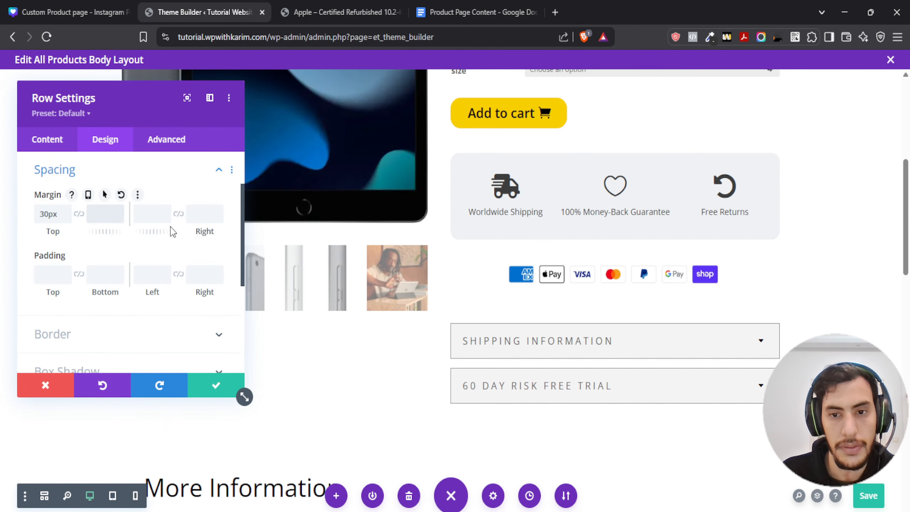
click(216, 386)
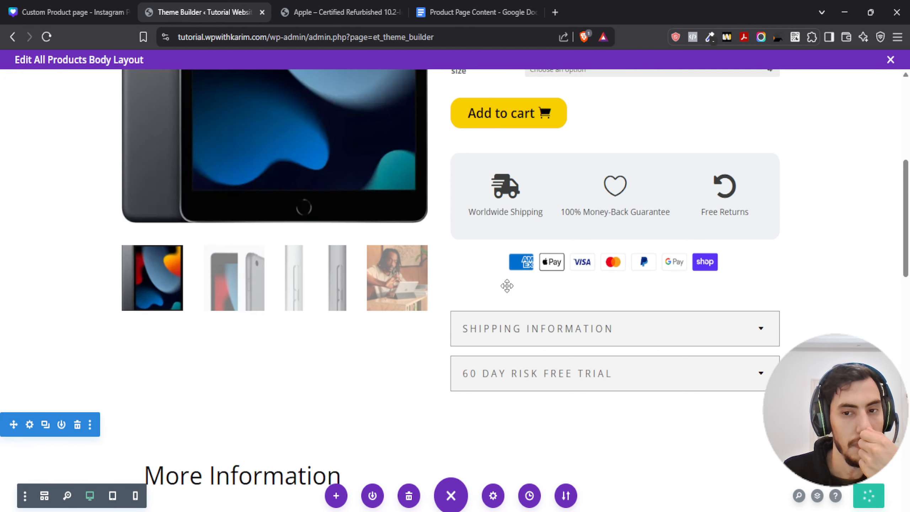
Step: Reload the live product page and examine the spacing between the guarantee badges, payment icons and shipping toggles
click(307, 11)
click(50, 33)
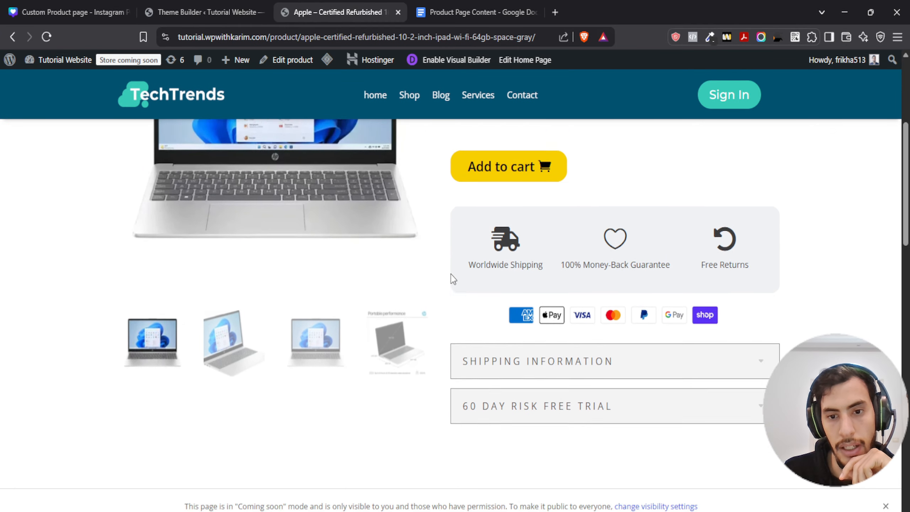
scroll(451, 278, down, 2)
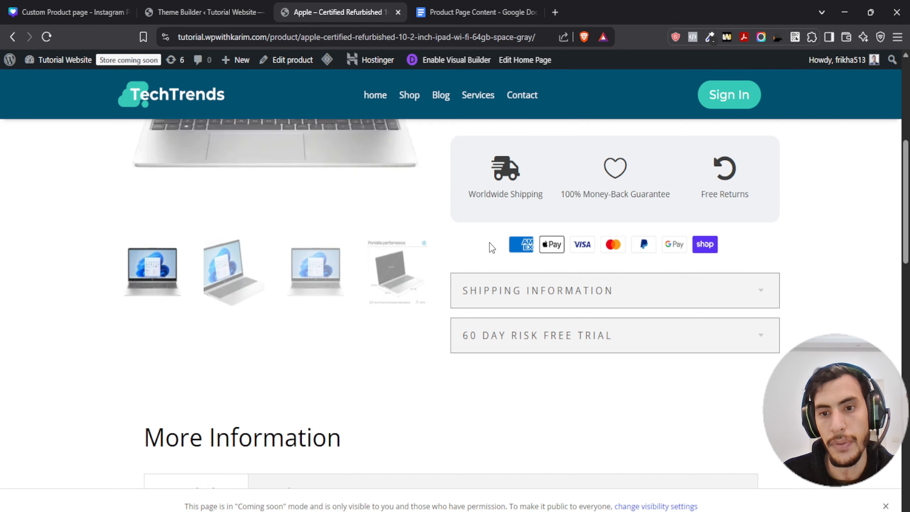
scroll(488, 244, up, 4)
scroll(499, 278, up, 3)
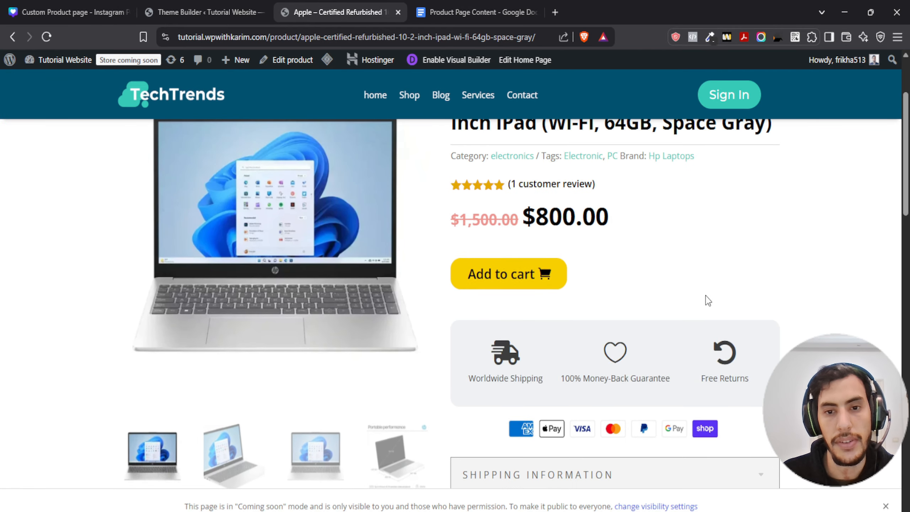
Step: Look over the template's product column from the product name down to the shipping toggles while the layout saves
click(246, 18)
scroll(528, 291, up, 8)
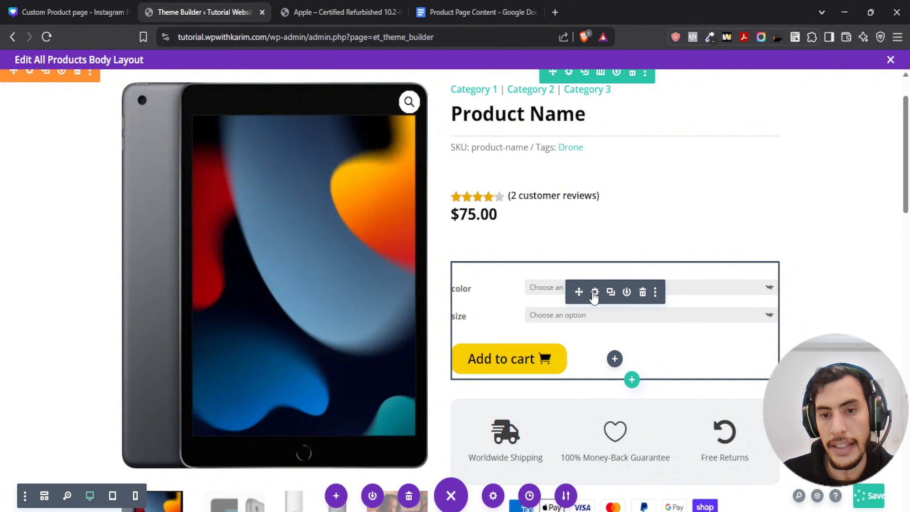
drag(536, 298, 532, 238)
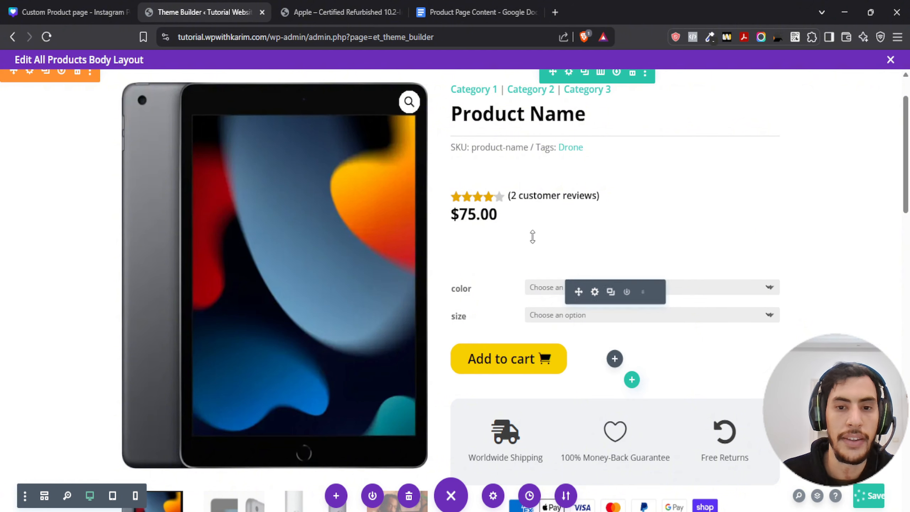
scroll(524, 231, down, 5)
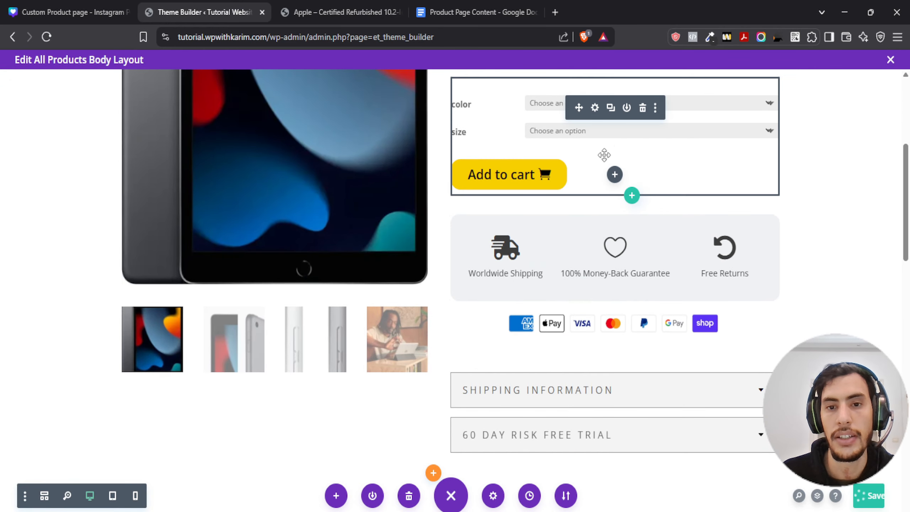
scroll(523, 200, up, 7)
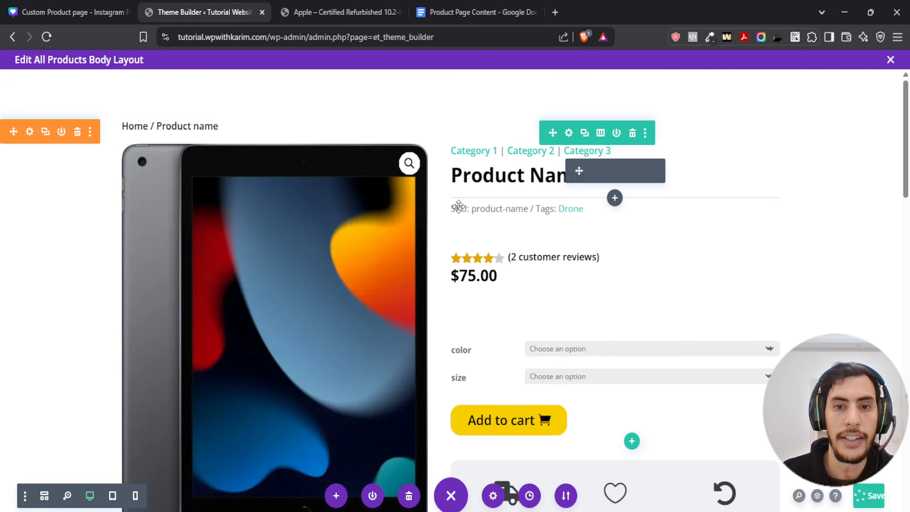
scroll(439, 394, down, 10)
scroll(439, 380, down, 1)
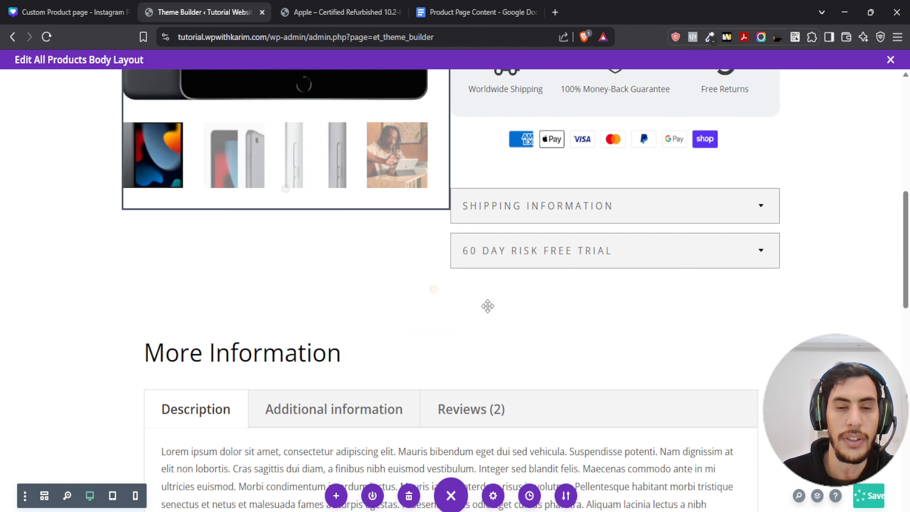
scroll(538, 215, up, 2)
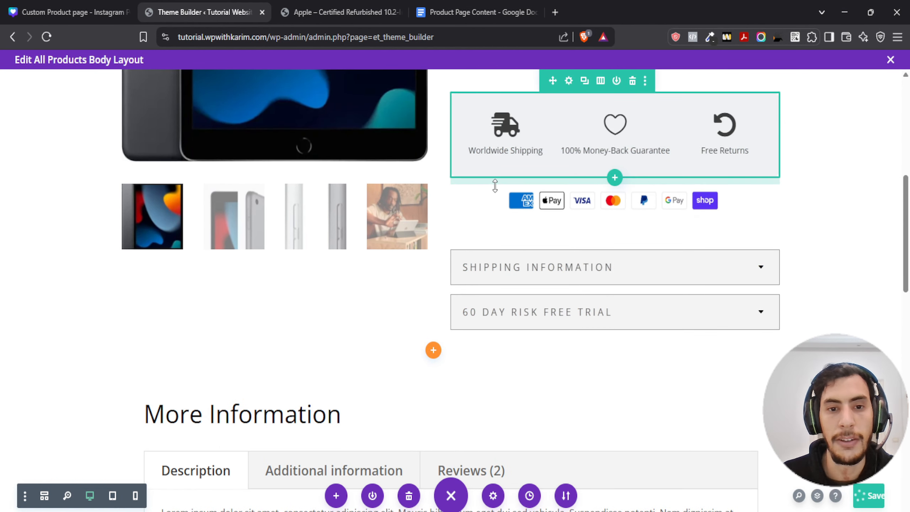
Step: Compare the live page's badges, payment icons and toggles with the template, and check that the layout save has completed
click(318, 7)
scroll(448, 251, down, 3)
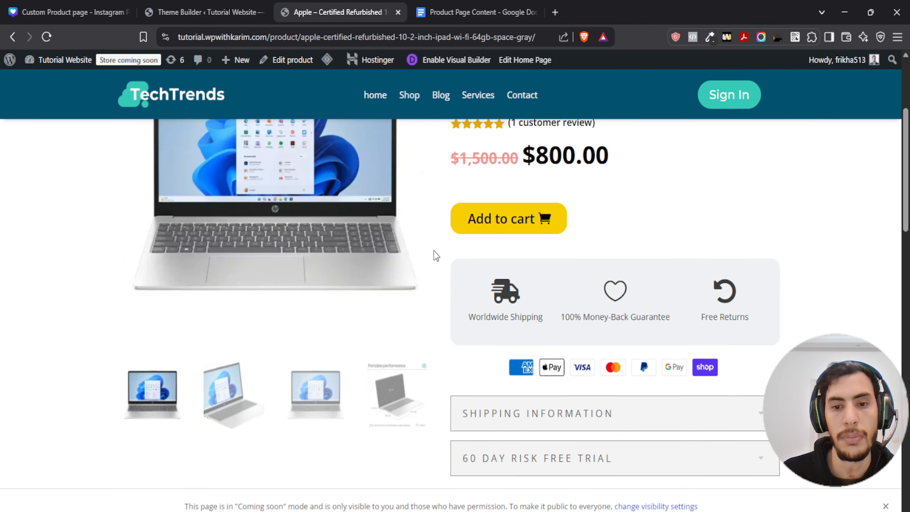
scroll(441, 261, down, 3)
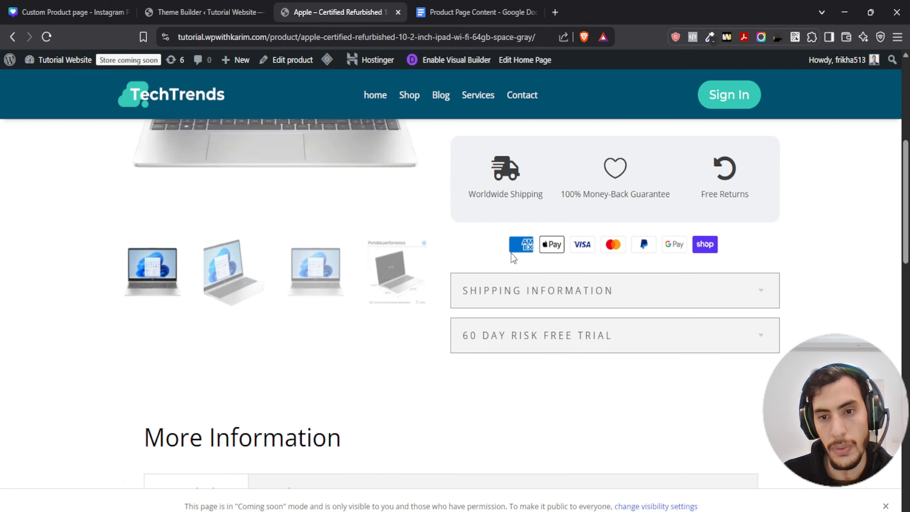
click(172, 7)
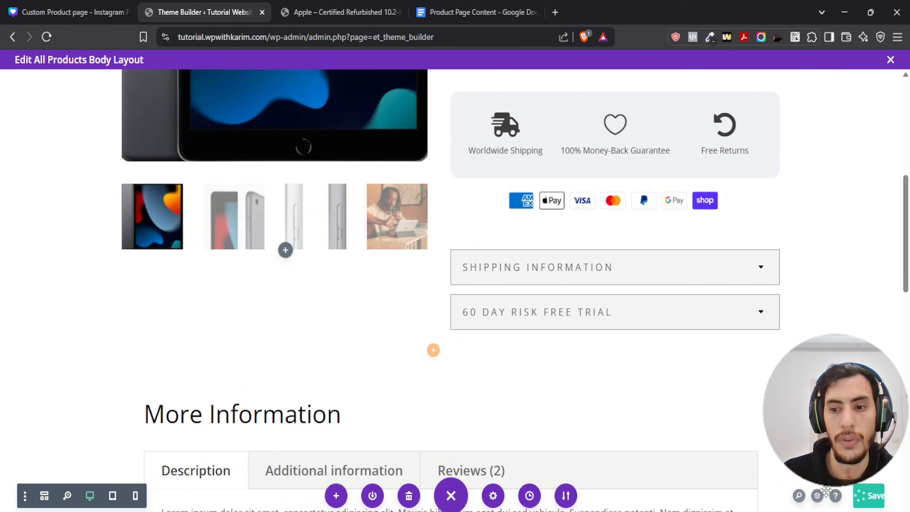
click(318, 6)
scroll(513, 280, down, 4)
scroll(502, 296, up, 6)
scroll(424, 295, up, 5)
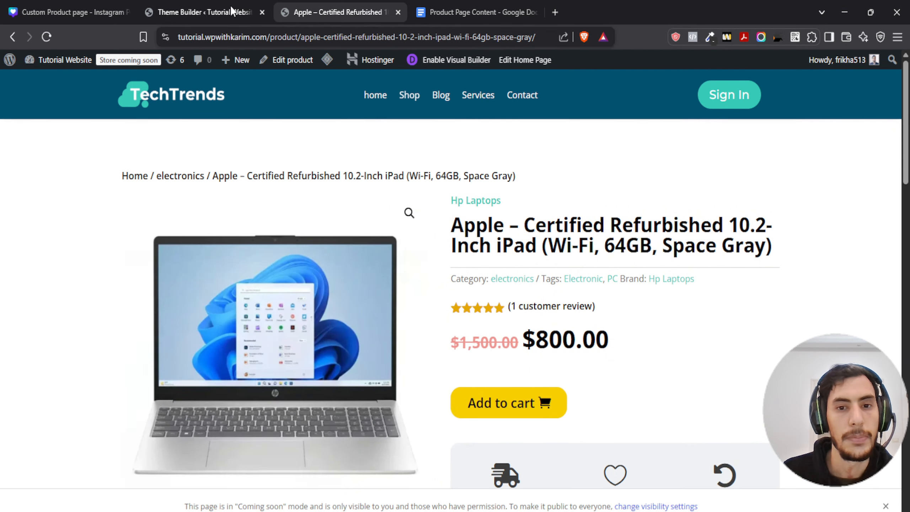
click(204, 12)
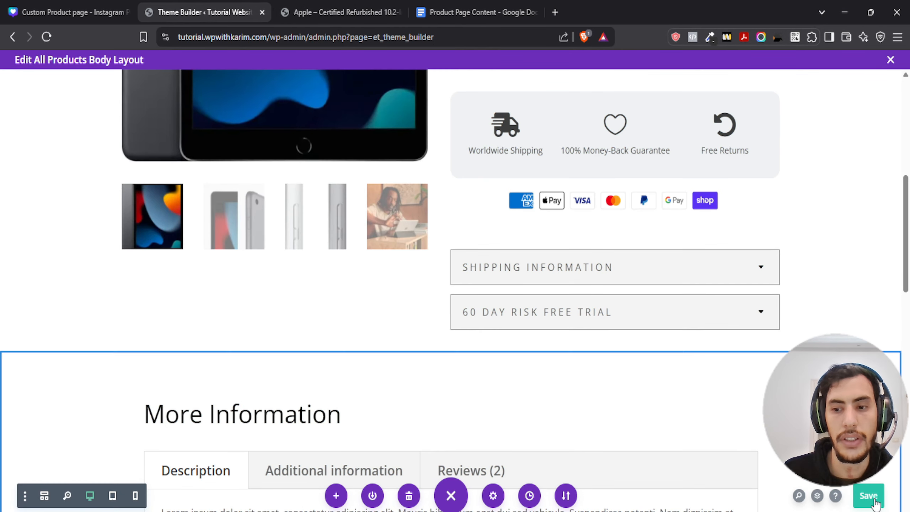
click(321, 13)
scroll(361, 194, down, 5)
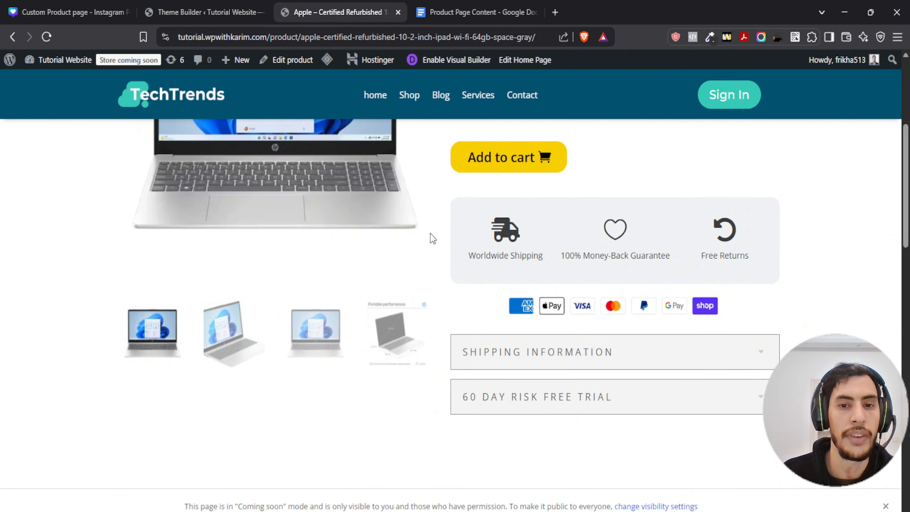
Step: Review the whole live product page from the breadcrumbs through the tabs, Why Choose Us section and review form
scroll(455, 292, up, 5)
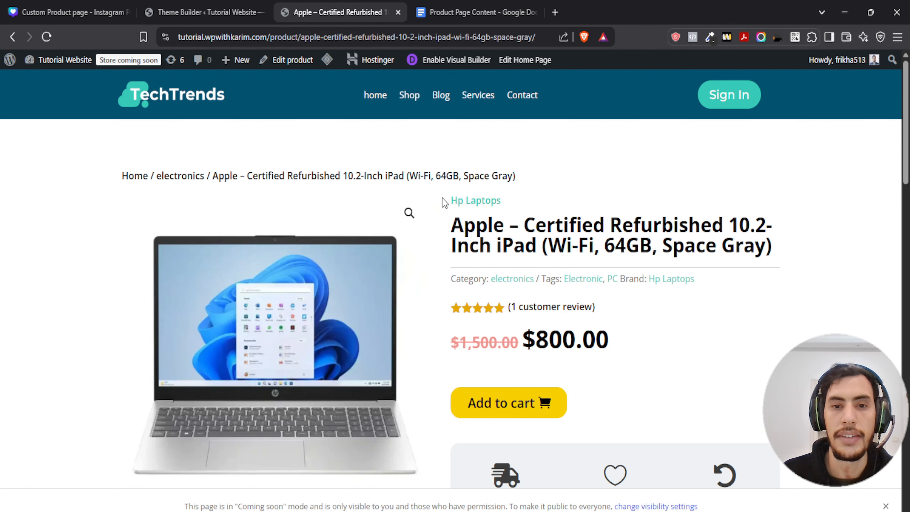
scroll(446, 208, down, 1)
scroll(446, 216, down, 4)
scroll(448, 229, down, 4)
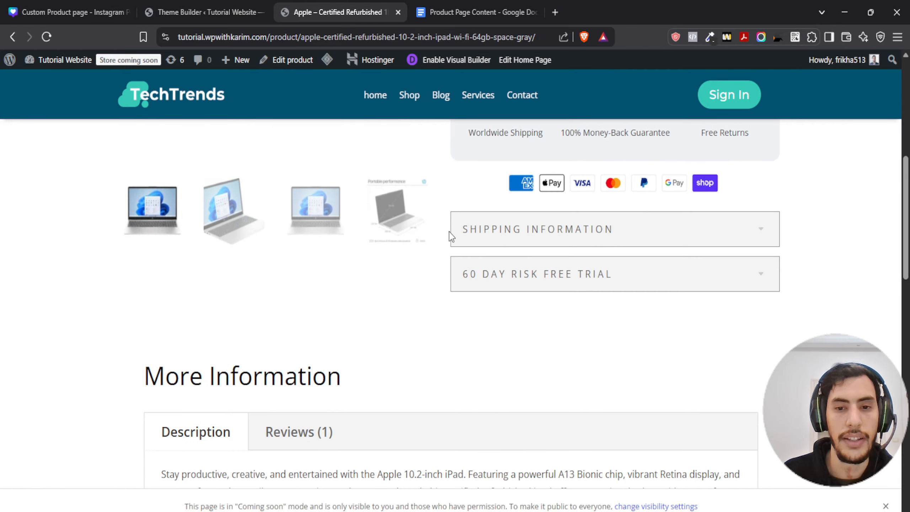
scroll(455, 249, down, 14)
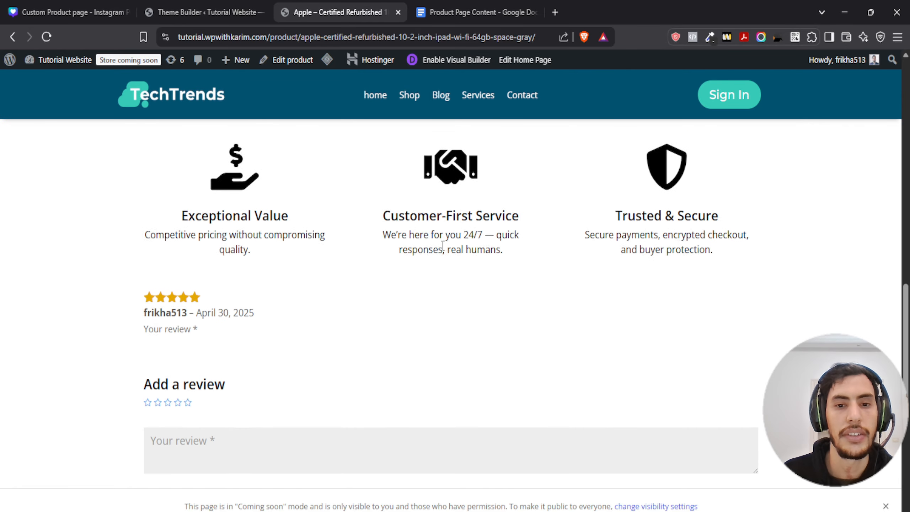
scroll(366, 240, down, 6)
scroll(407, 280, up, 20)
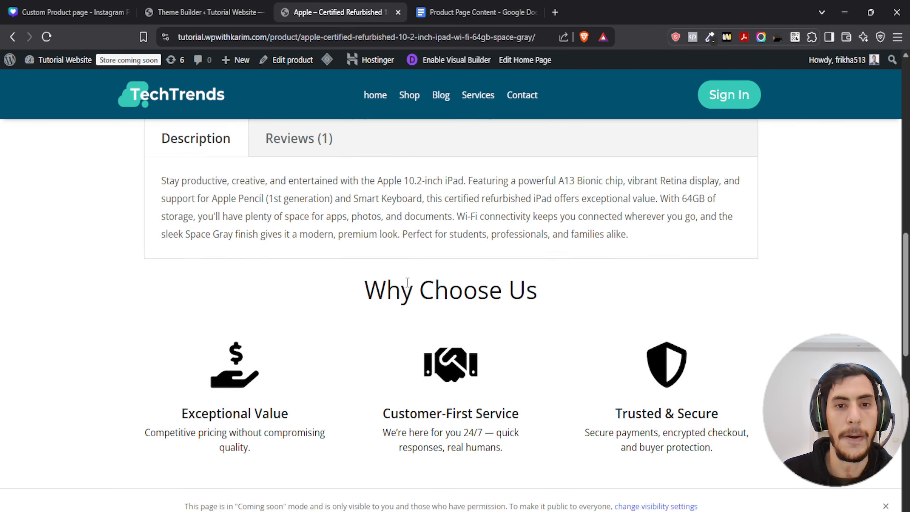
scroll(401, 281, up, 2)
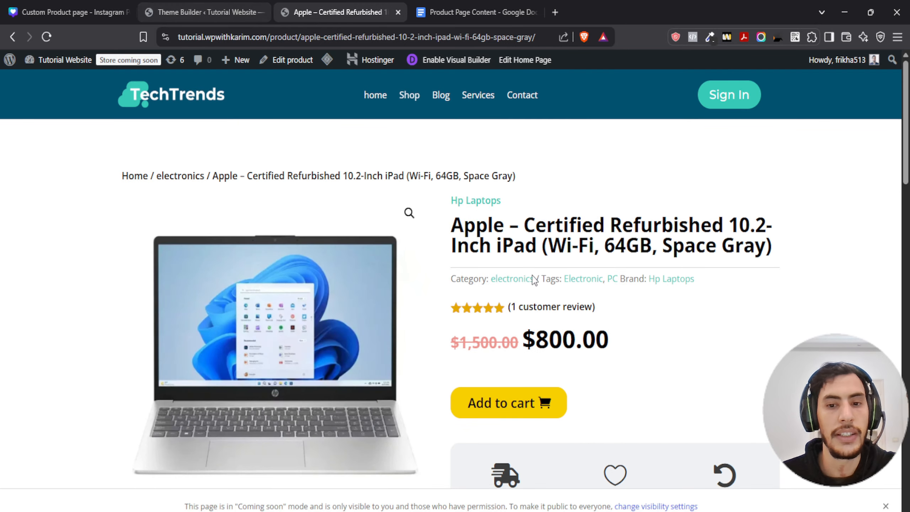
scroll(525, 344, down, 2)
Step: Switch to the Canva design and check the product page structure draft for the remaining section
click(215, 12)
click(89, 12)
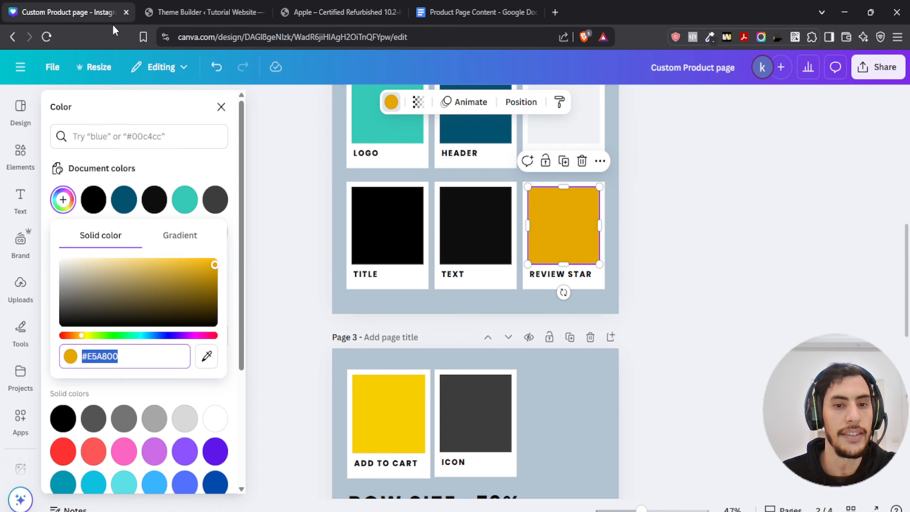
scroll(320, 269, down, 5)
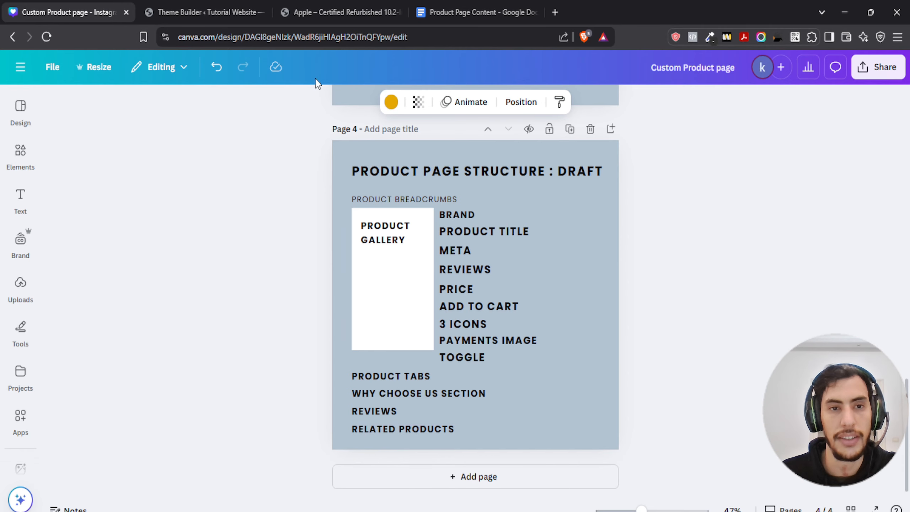
Step: Return to the Divi template, insert a Woo Related Products module in a new row below the reviews, and save the layout
click(324, 12)
click(251, 12)
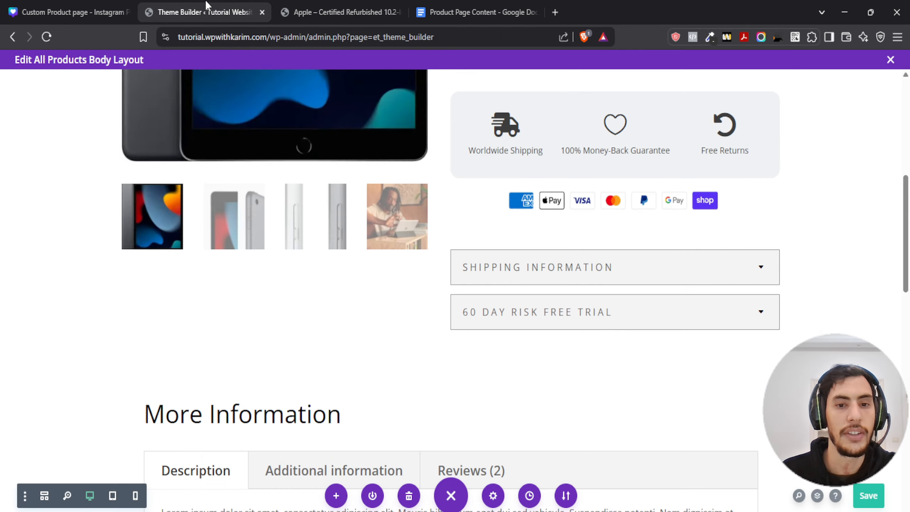
scroll(448, 240, down, 10)
scroll(408, 248, down, 4)
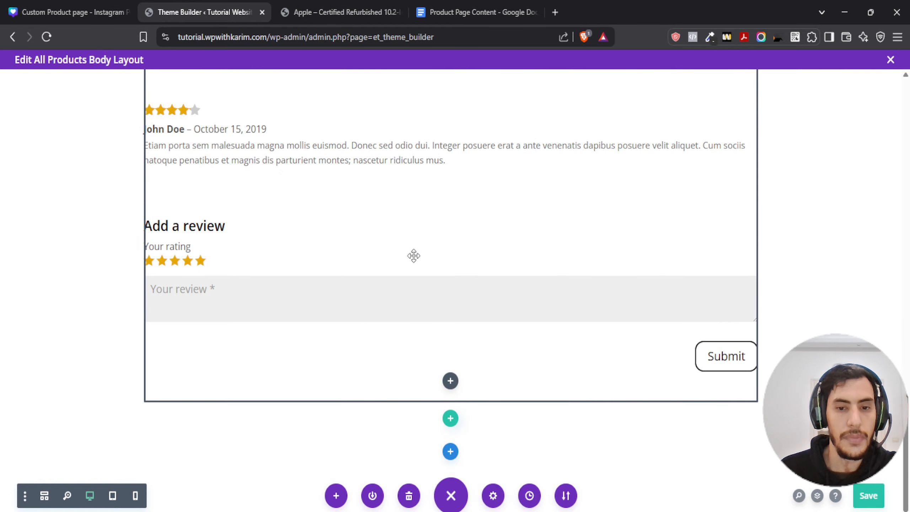
click(451, 420)
click(376, 195)
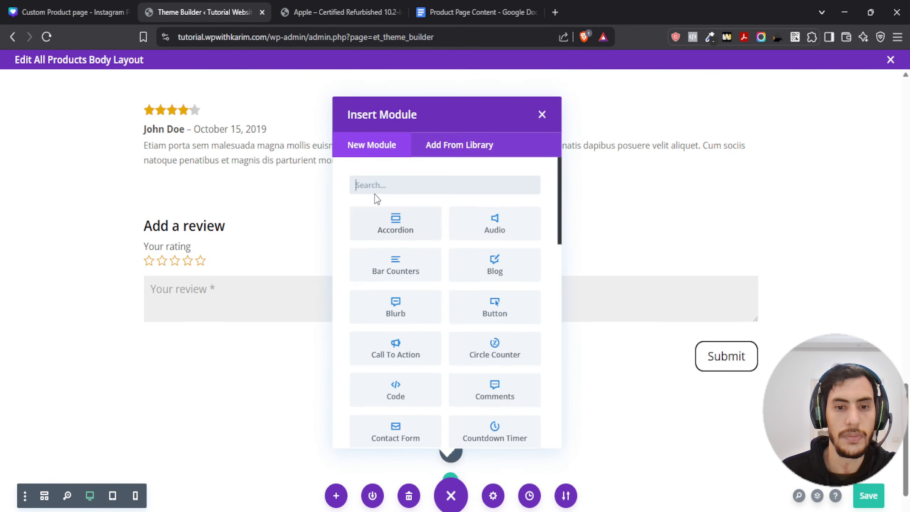
text(related)
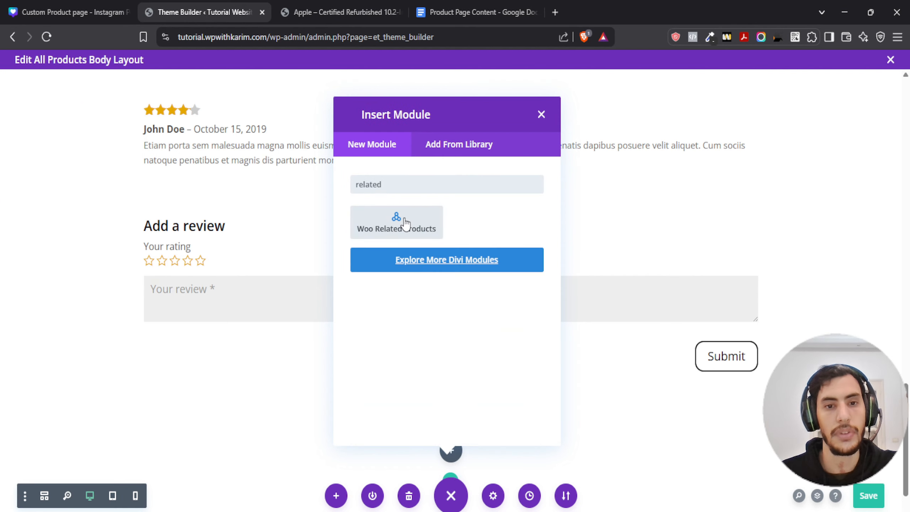
click(407, 224)
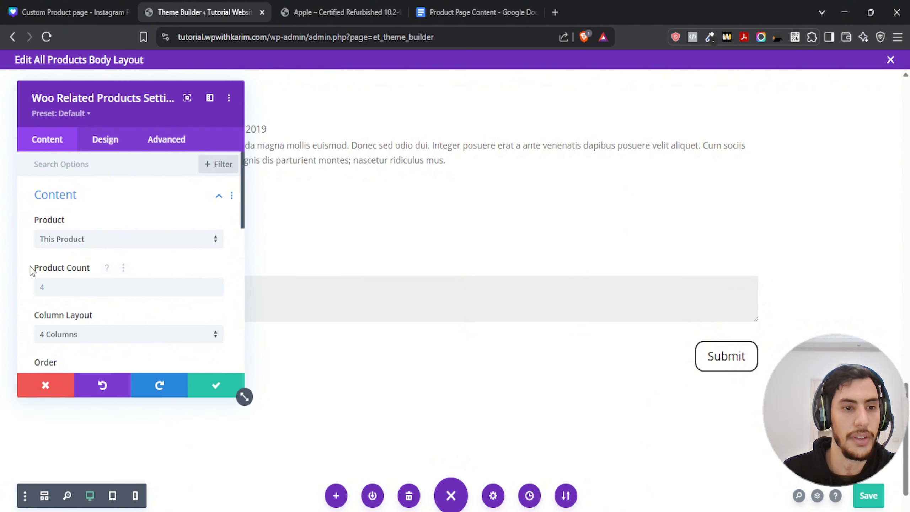
click(215, 386)
scroll(368, 308, down, 2)
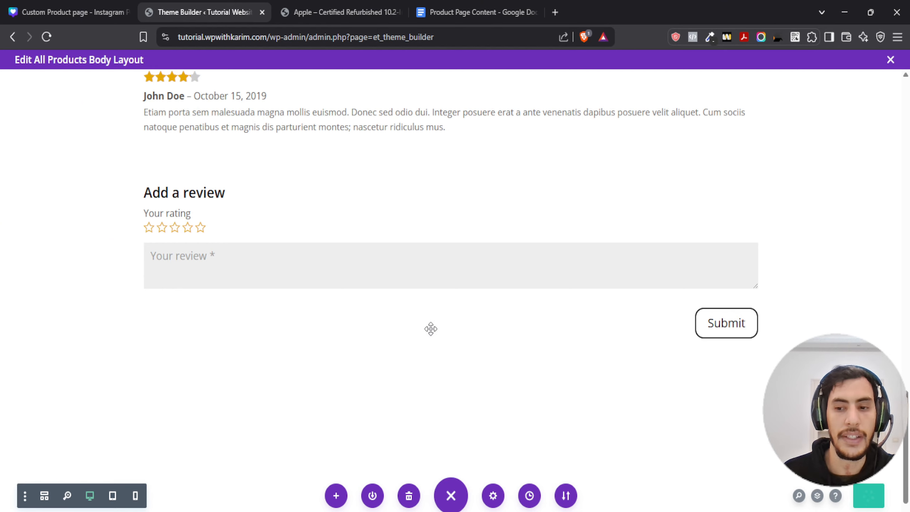
Step: Reload the live product page and examine the related products section above the footer
click(303, 5)
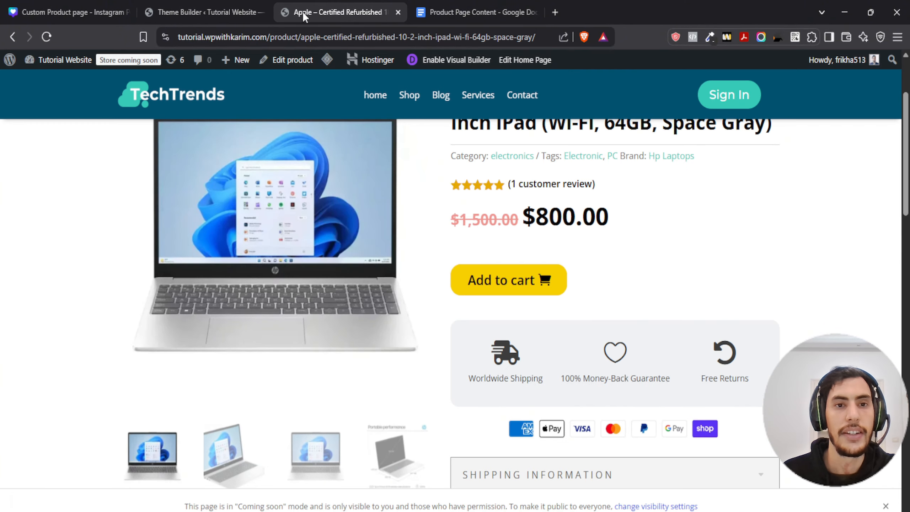
click(46, 37)
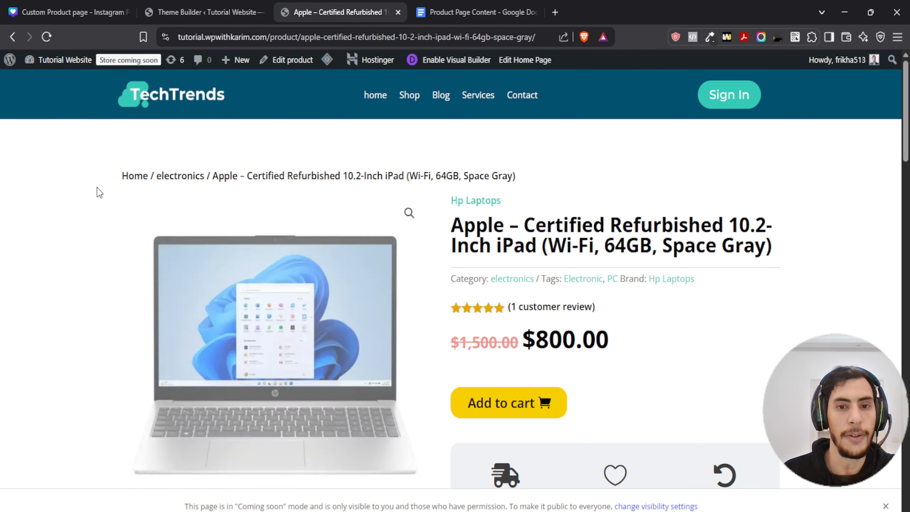
scroll(101, 194, down, 20)
scroll(98, 193, down, 5)
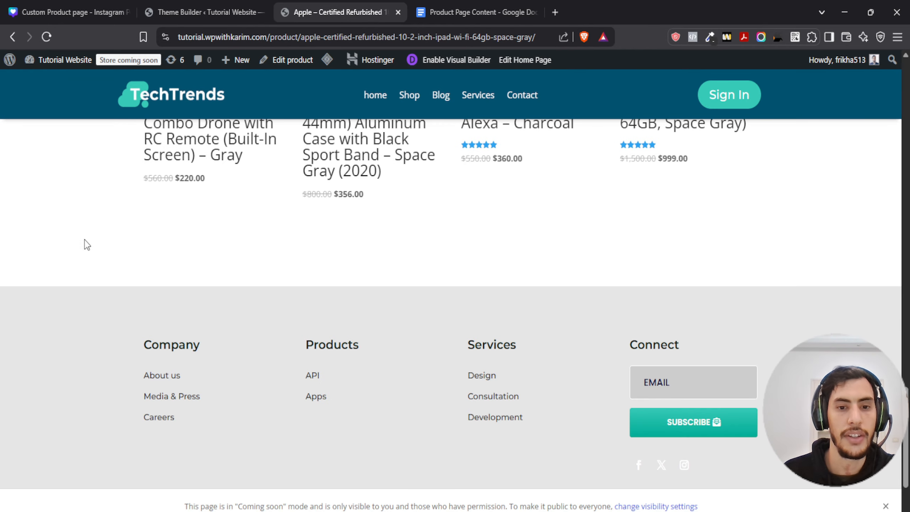
Step: Open the DJI drone from the live page's related products, return to the iPad product page, and recheck the related products section
scroll(85, 244, up, 8)
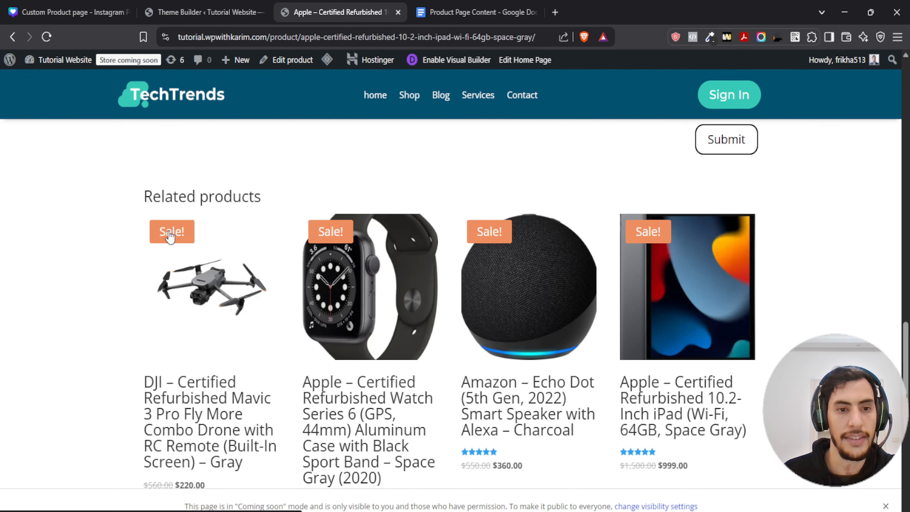
scroll(86, 322, down, 2)
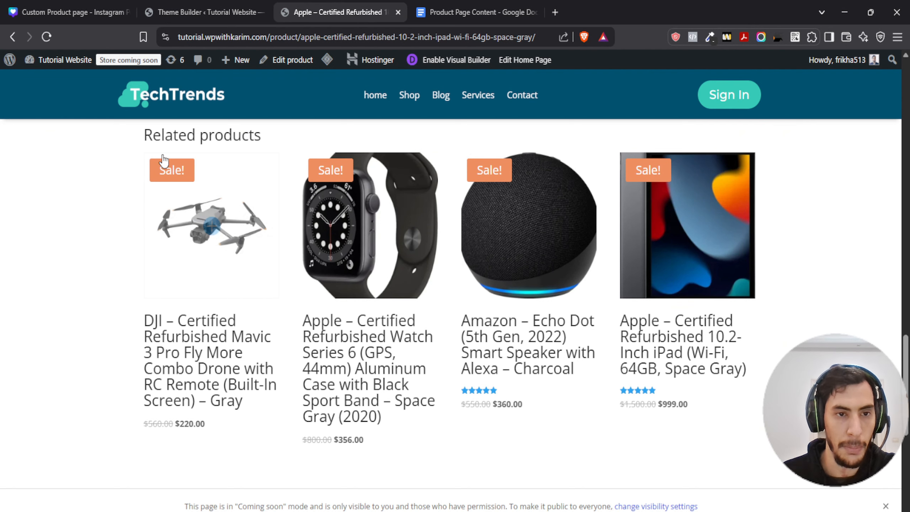
drag(136, 326, 238, 413)
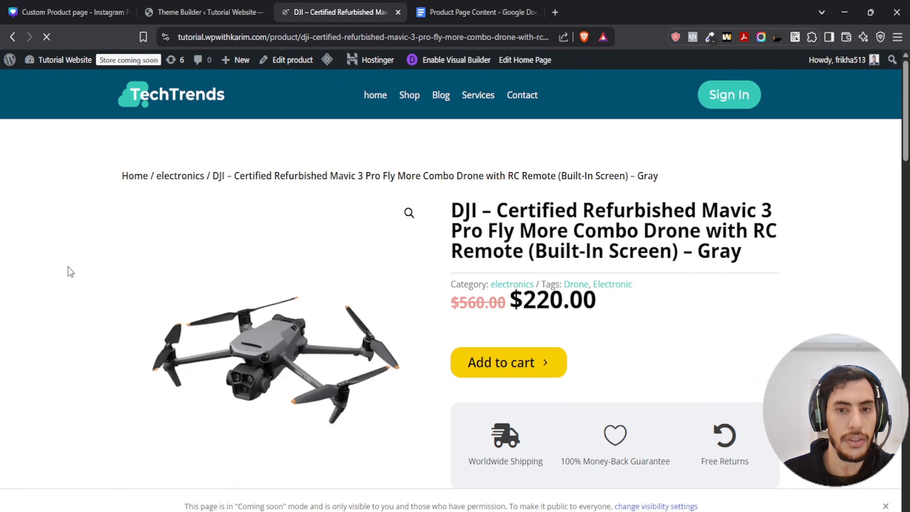
key(alt+Left)
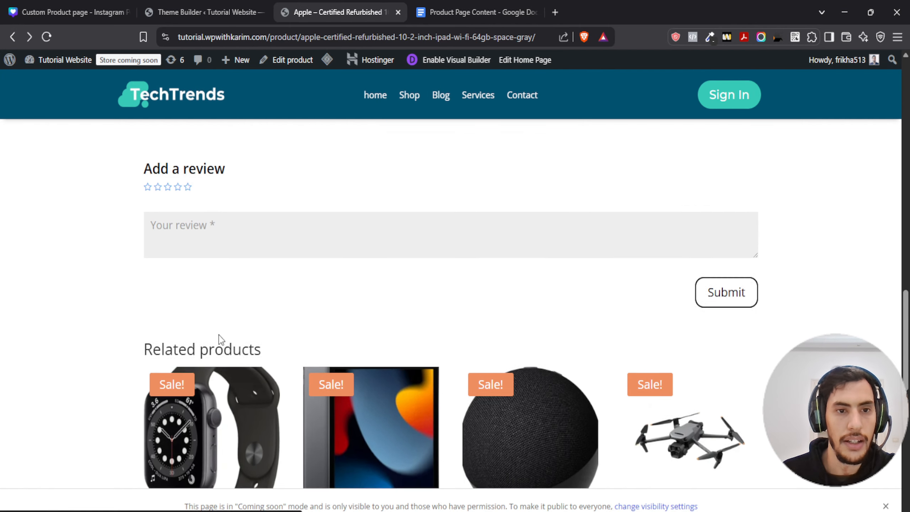
scroll(205, 330, down, 10)
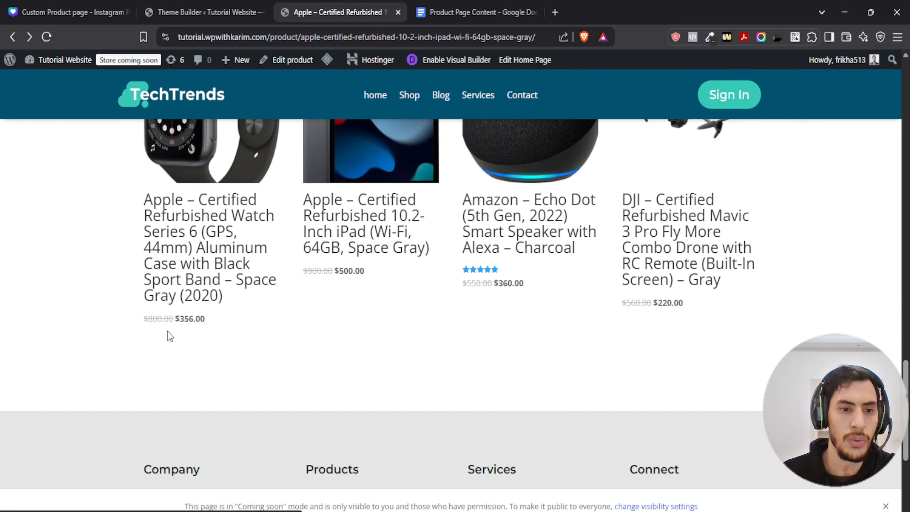
scroll(215, 337, down, 5)
scroll(258, 346, up, 12)
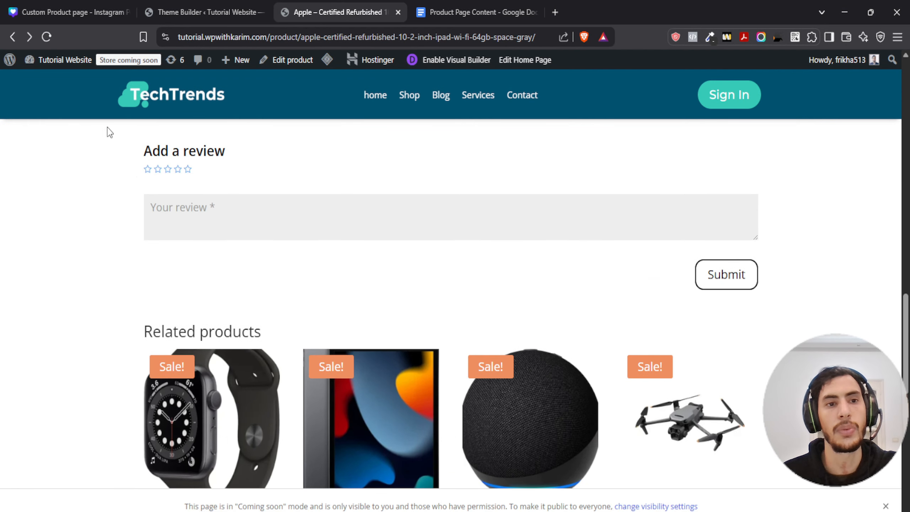
Step: Return to the Divi template, open the Woo Related Products module settings, and round all image corners to 16px
click(185, 5)
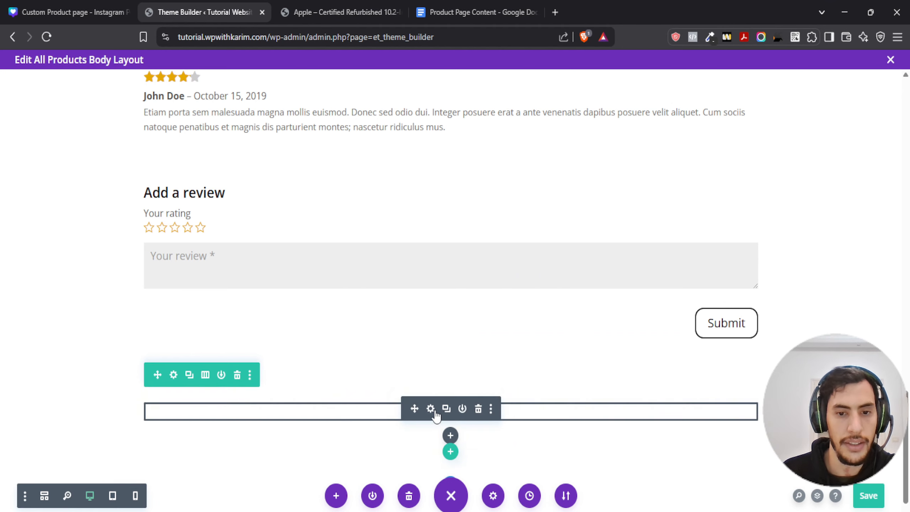
click(432, 409)
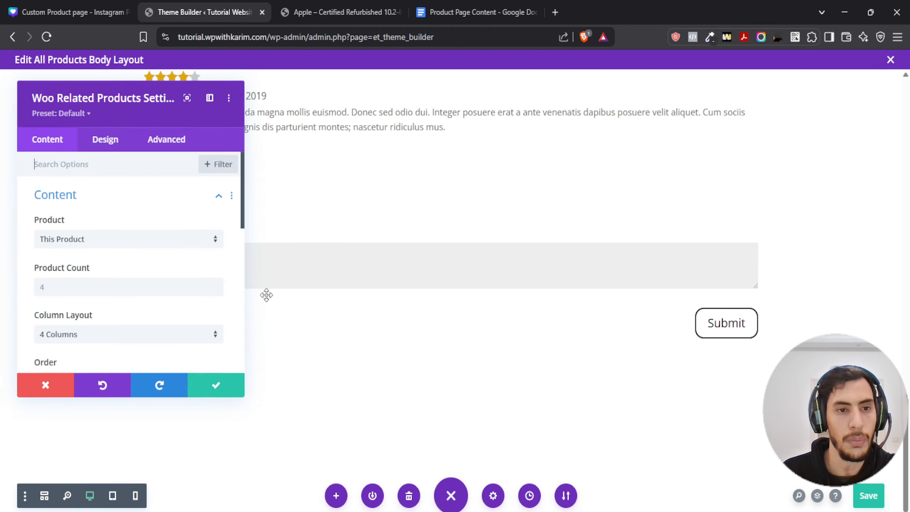
drag(101, 107, 699, 121)
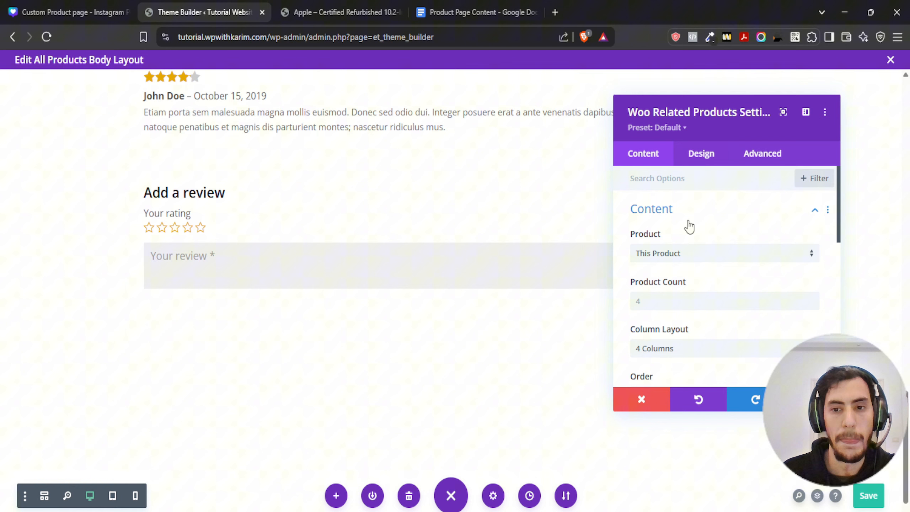
click(698, 162)
scroll(679, 281, down, 3)
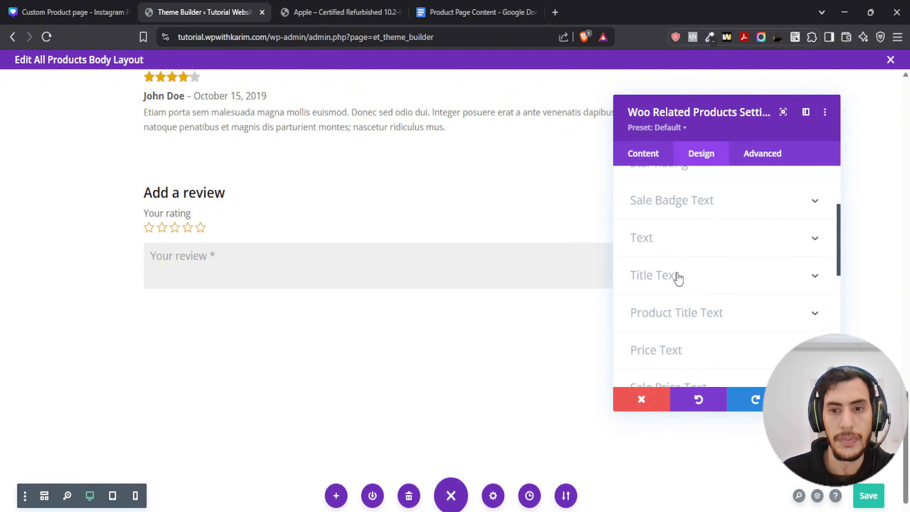
scroll(671, 259, up, 2)
scroll(671, 266, up, 2)
click(671, 253)
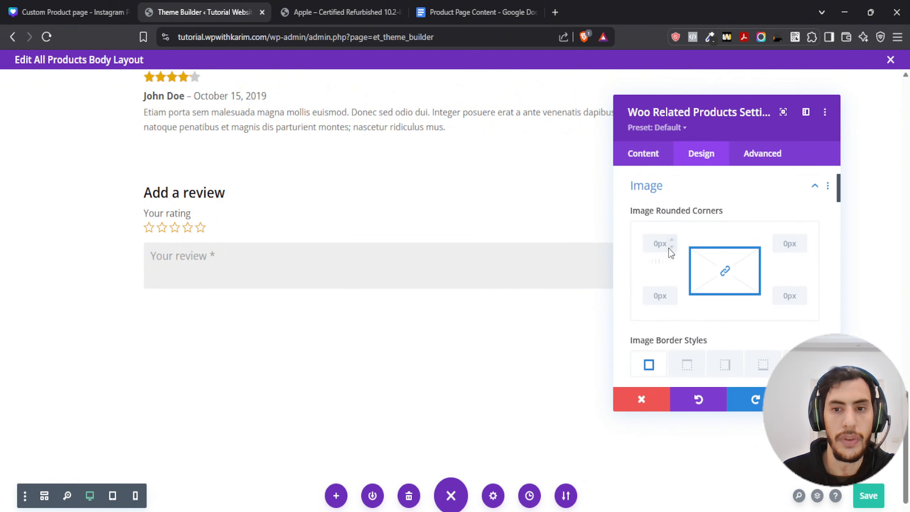
drag(655, 311, 659, 312)
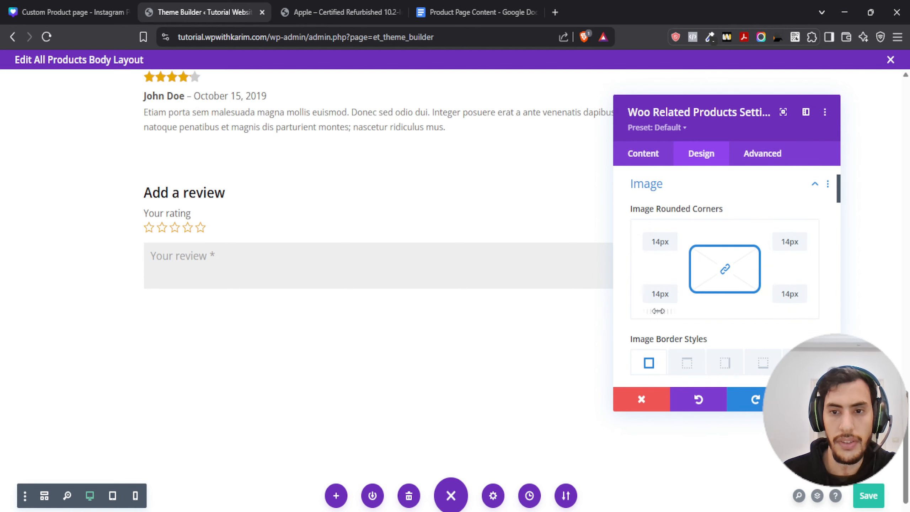
scroll(674, 251, down, 6)
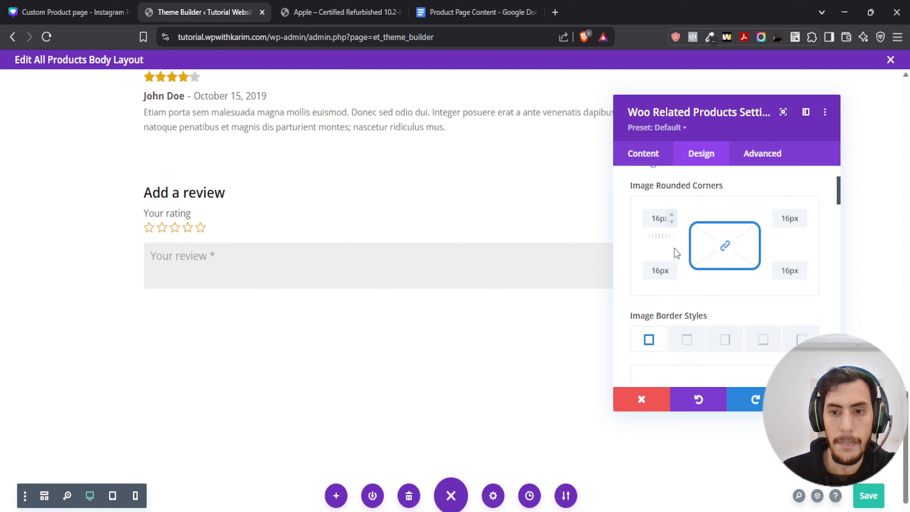
Step: Apply the soft bottom box shadow preset to the related products images
scroll(678, 251, down, 5)
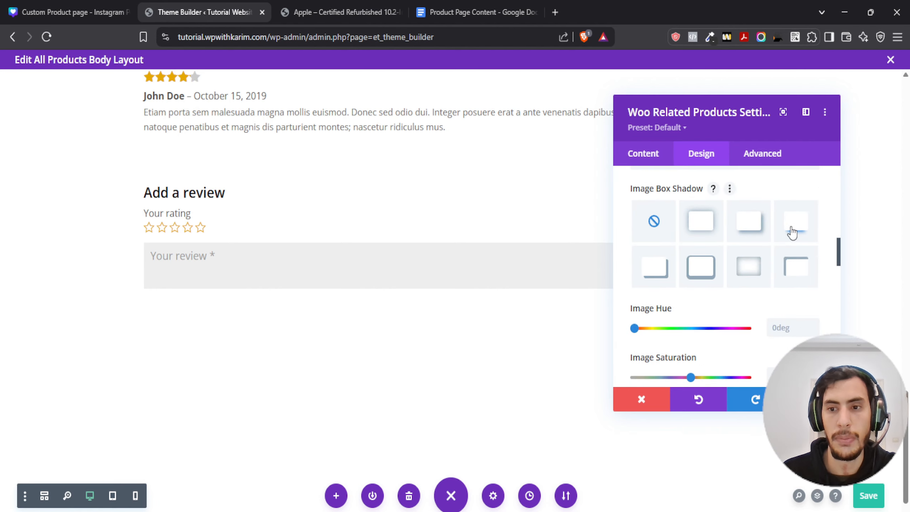
click(695, 260)
scroll(678, 246, down, 5)
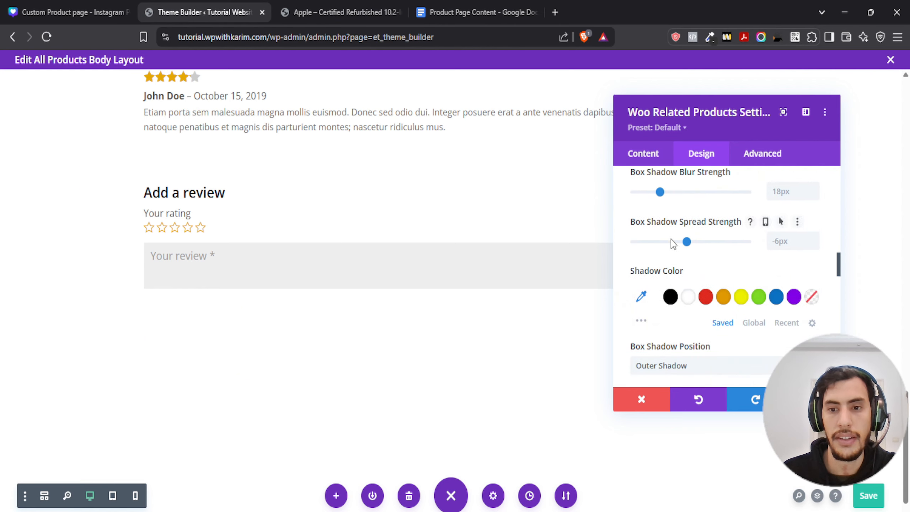
Step: Copy the review star color from the Canva color sheet and set the module's star rating color in Divi to #e5a800
scroll(676, 242, down, 7)
scroll(670, 241, down, 5)
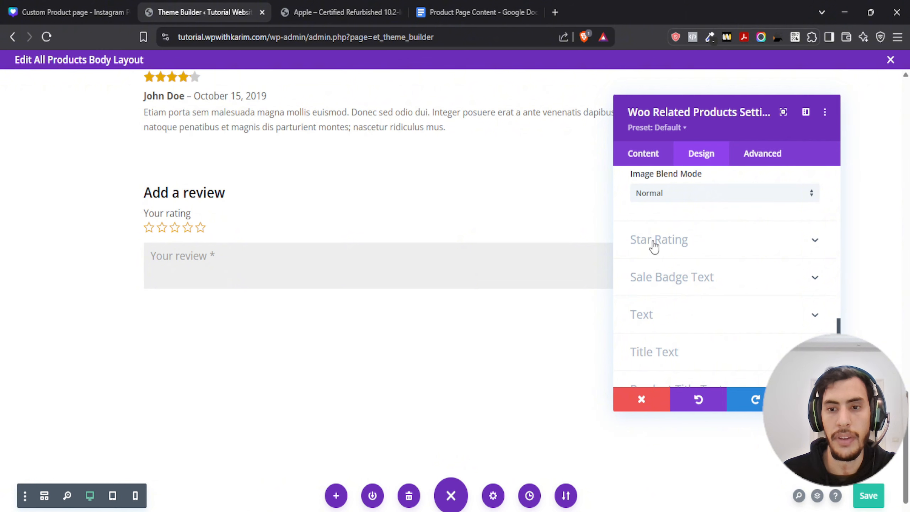
click(657, 242)
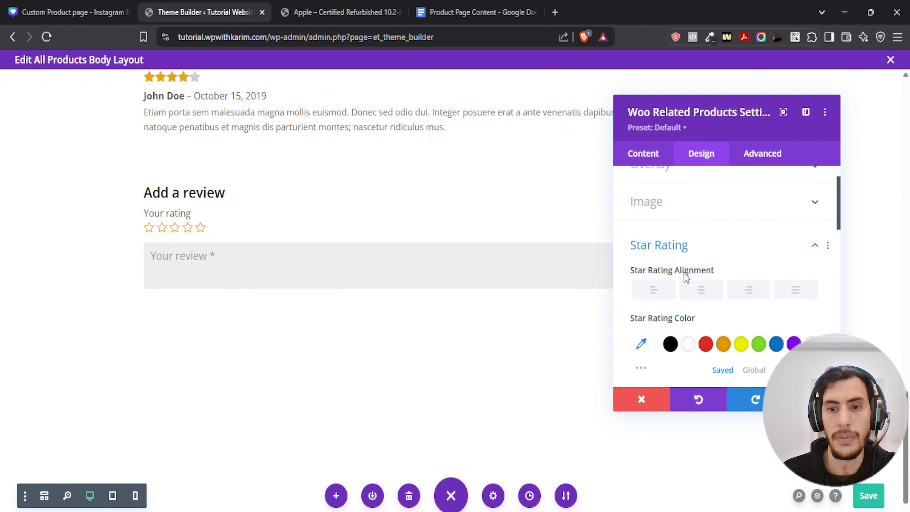
click(68, 12)
scroll(383, 217, up, 8)
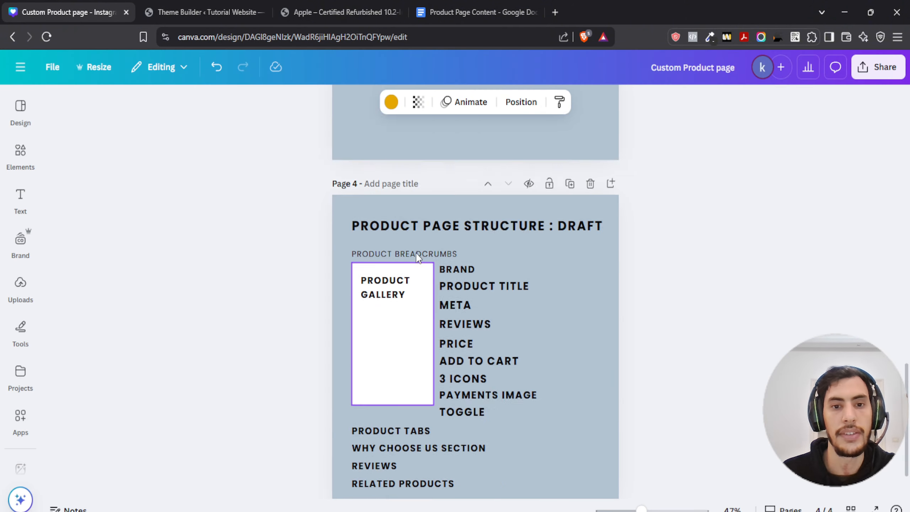
scroll(381, 212, up, 5)
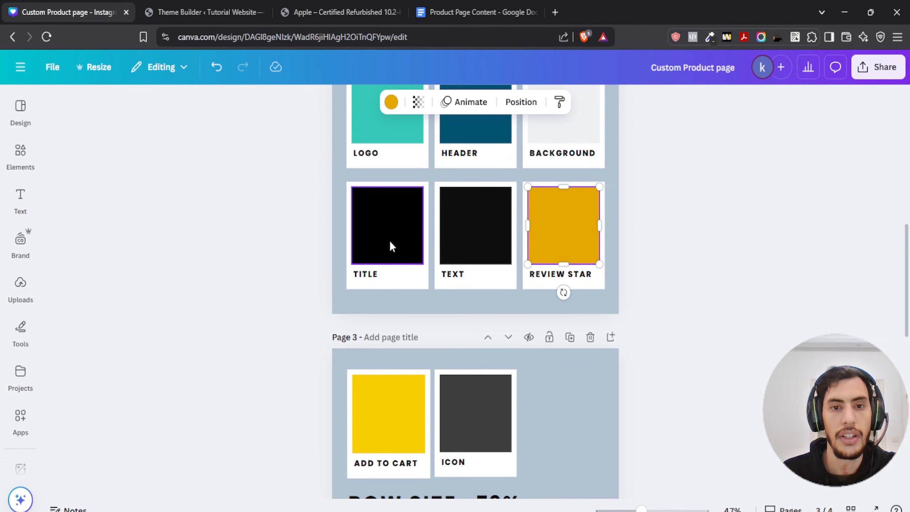
click(389, 104)
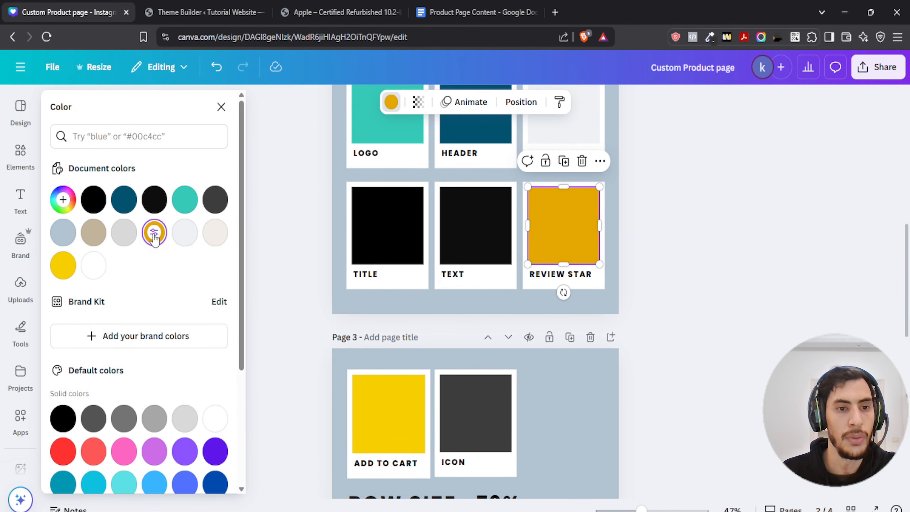
click(154, 233)
click(204, 12)
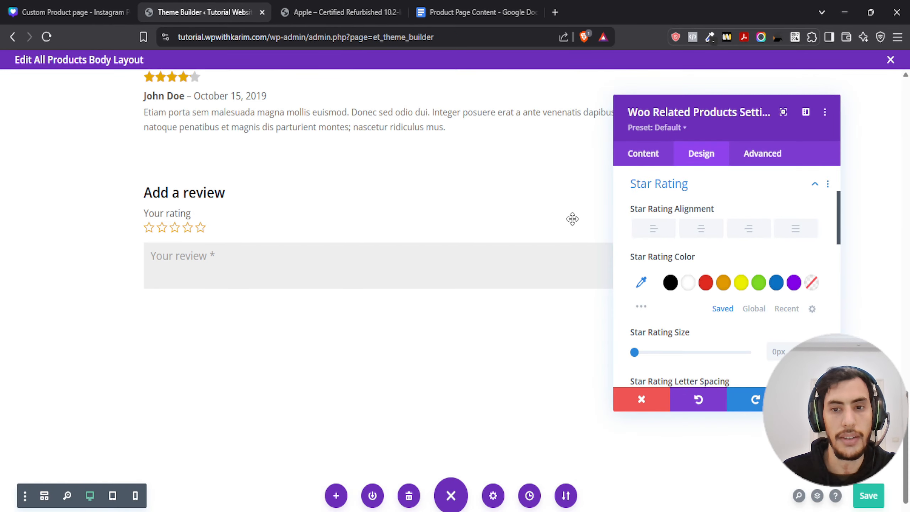
click(641, 283)
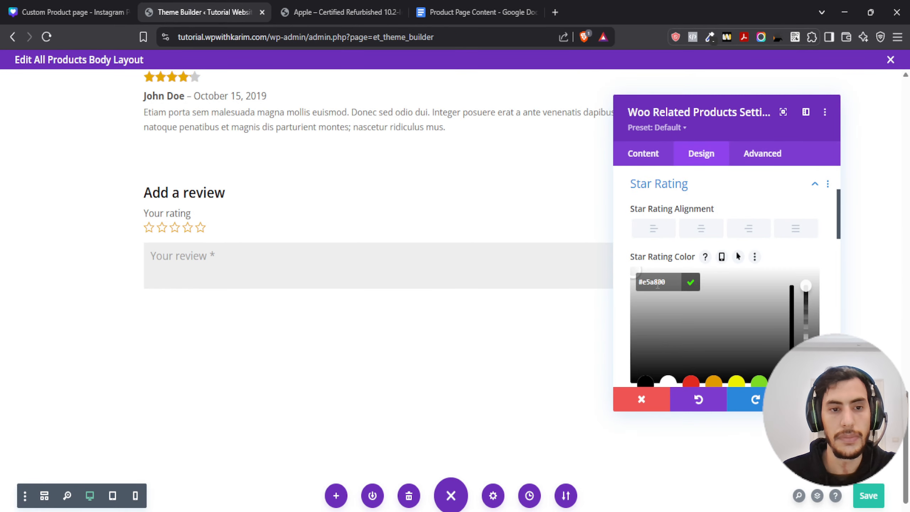
click(690, 283)
Step: Examine the module's Sale Badge Text design options and its element visibility settings, including the sale badge
scroll(680, 336, down, 3)
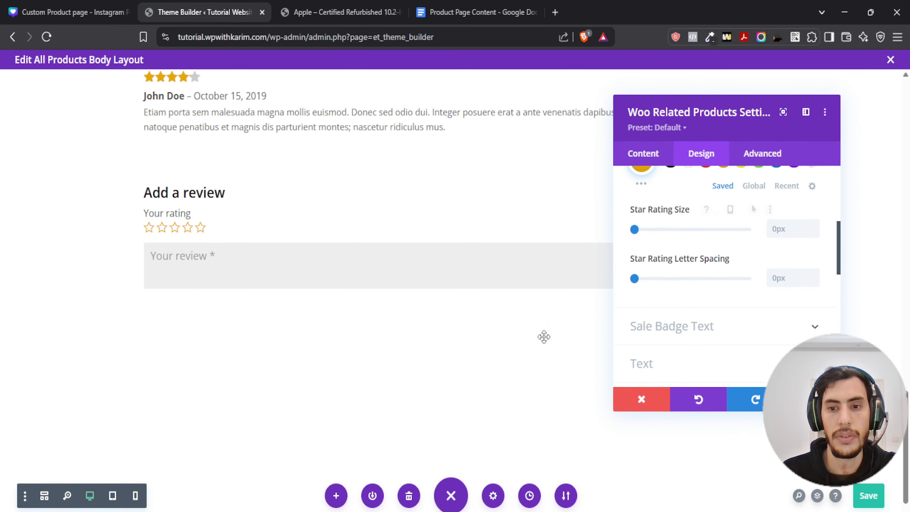
scroll(540, 338, down, 1)
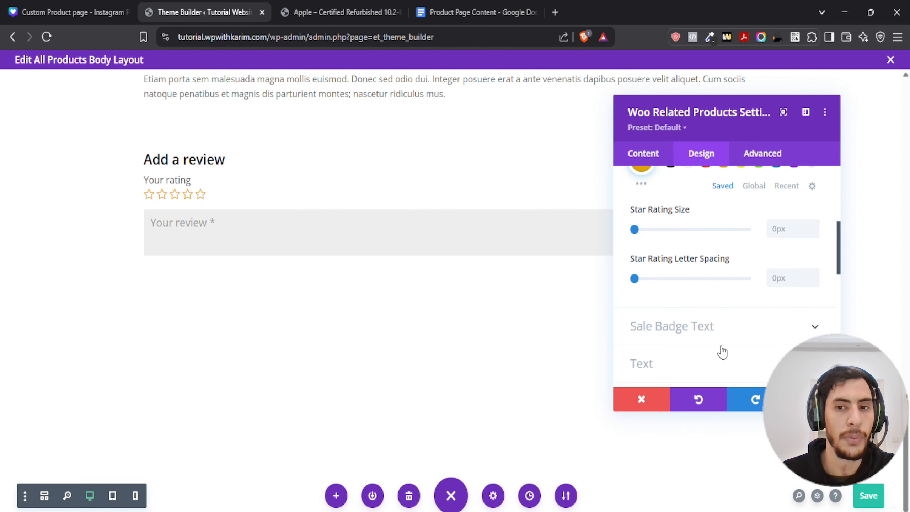
scroll(676, 314, down, 2)
click(691, 278)
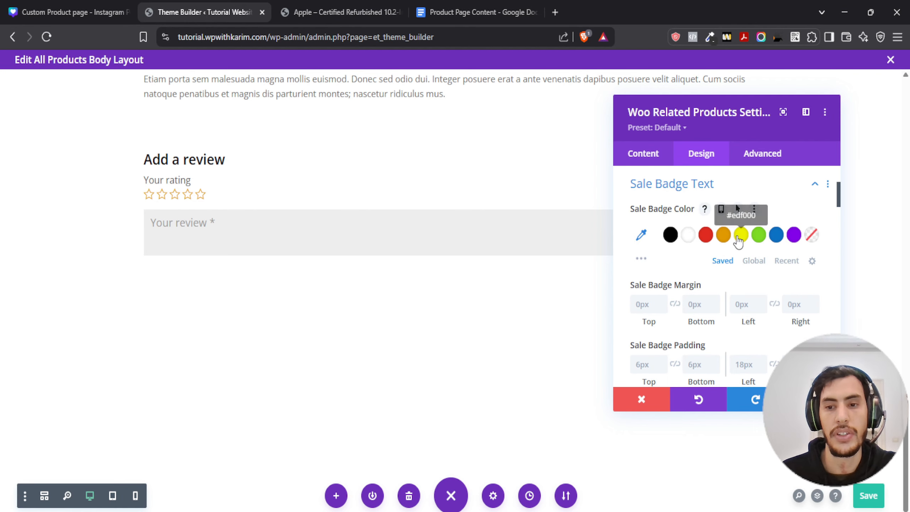
scroll(682, 215, up, 5)
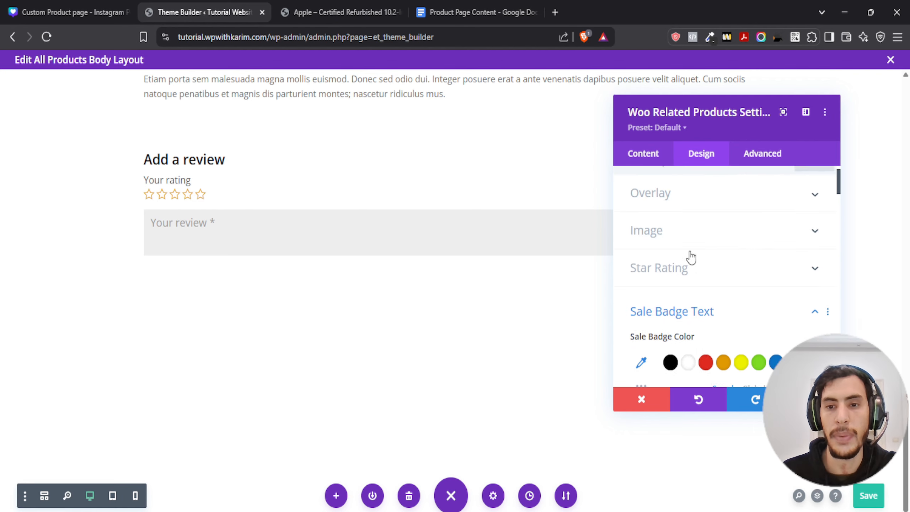
click(652, 154)
click(664, 243)
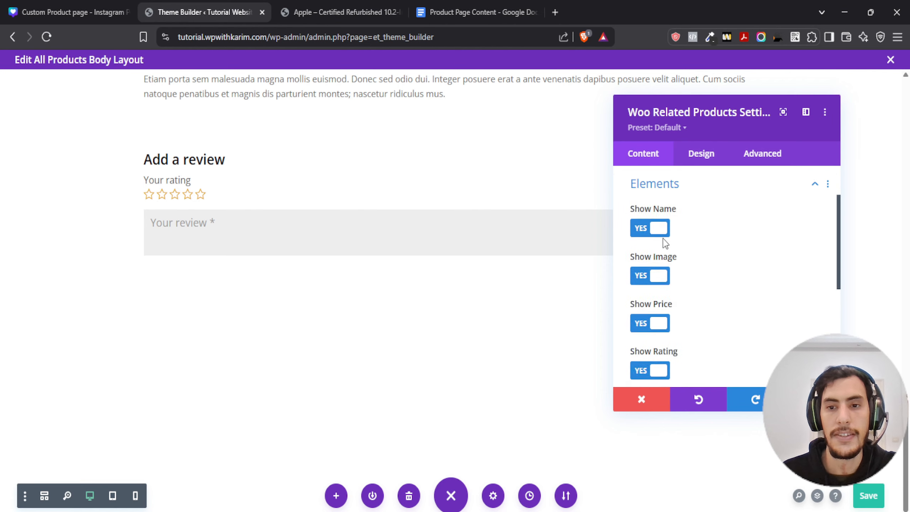
scroll(670, 237, down, 4)
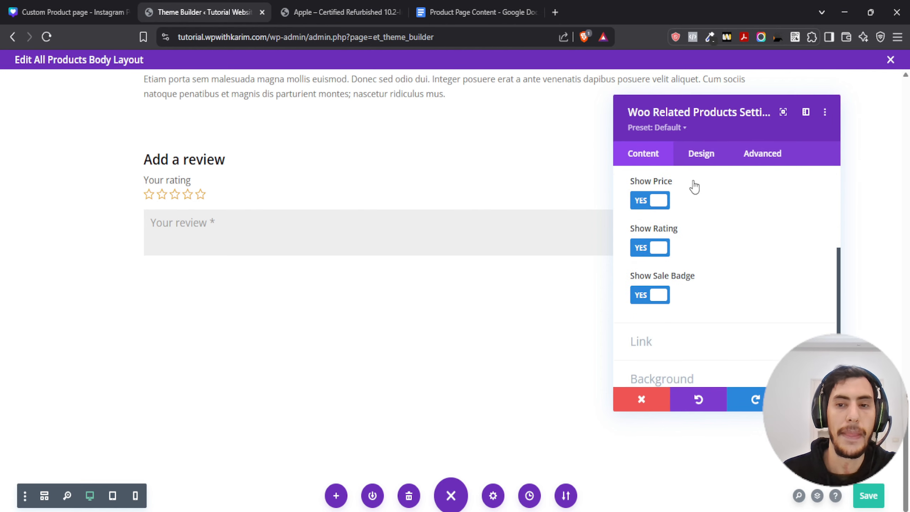
Step: Copy the logo color from the Canva color sheet and set the sale badge color in Divi to #36c9b7
click(701, 153)
scroll(678, 259, down, 2)
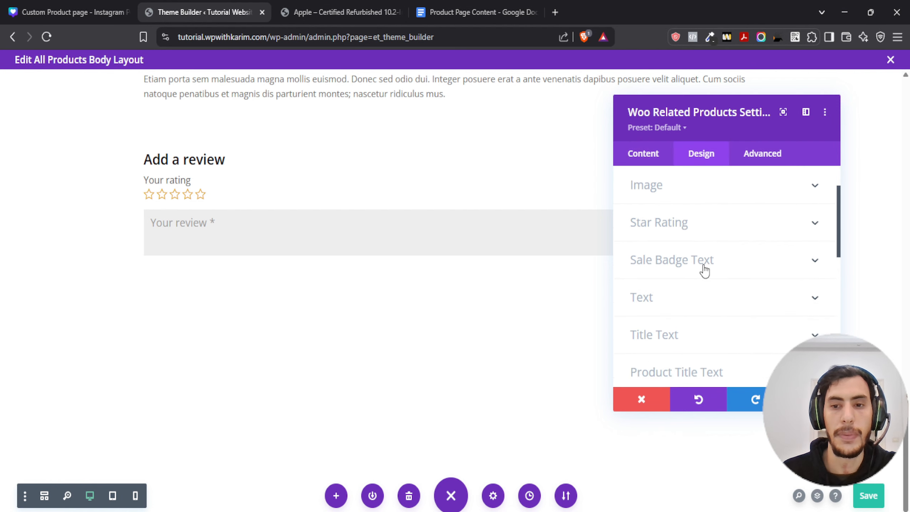
click(681, 261)
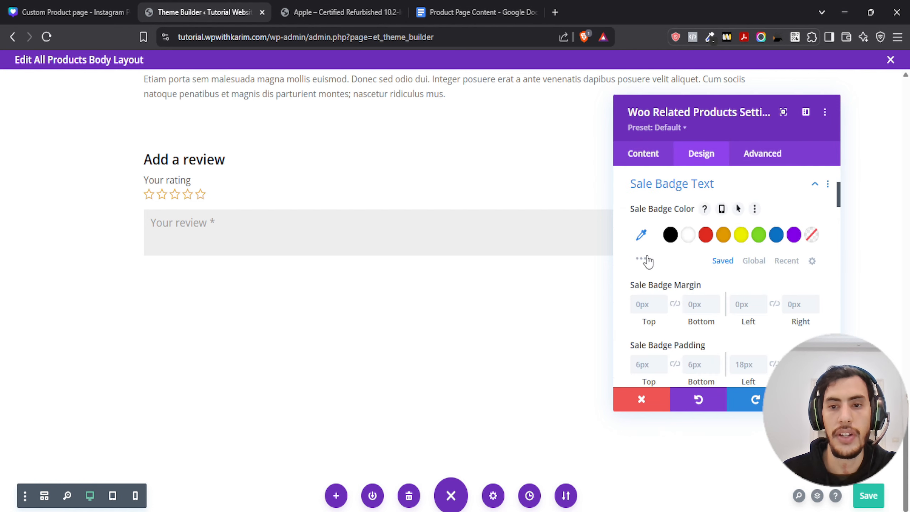
click(116, 11)
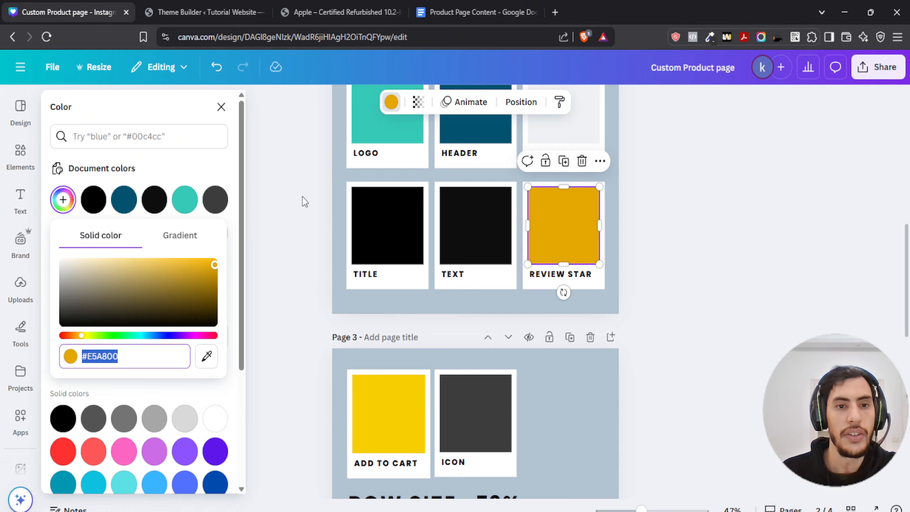
scroll(303, 200, up, 3)
click(387, 229)
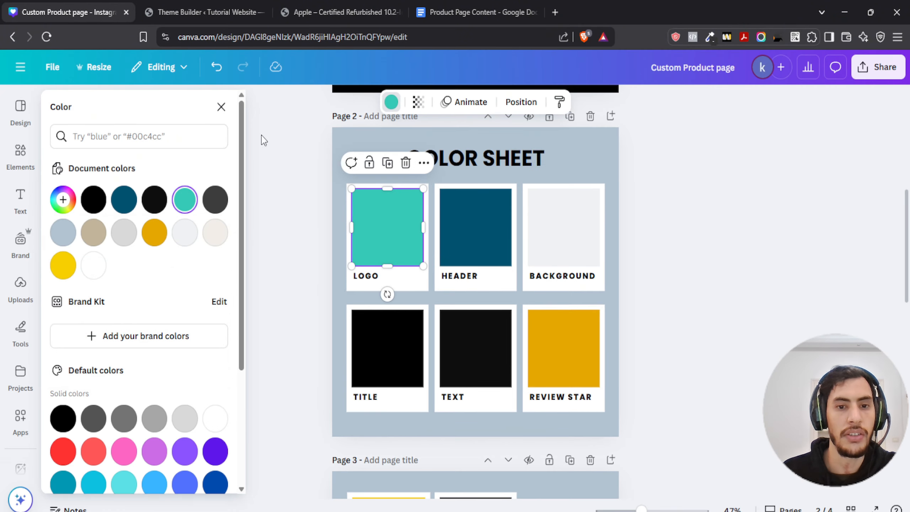
click(184, 202)
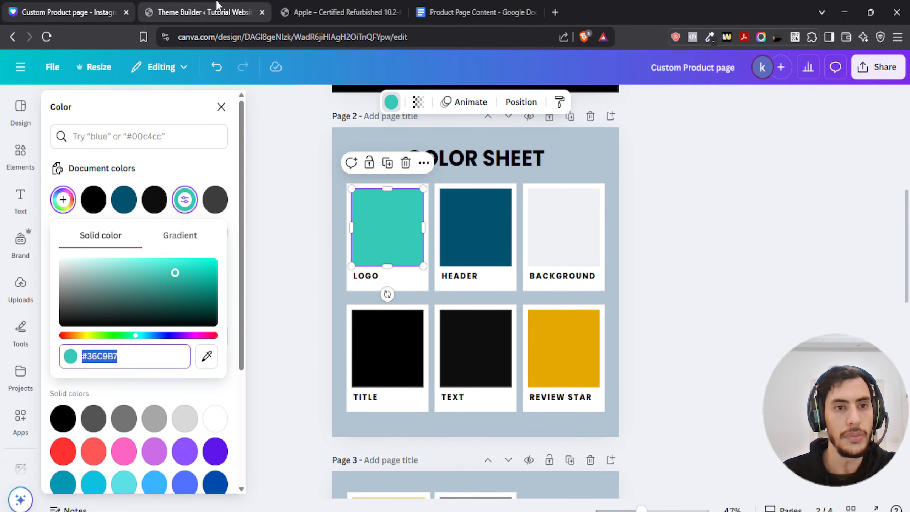
click(204, 12)
click(645, 236)
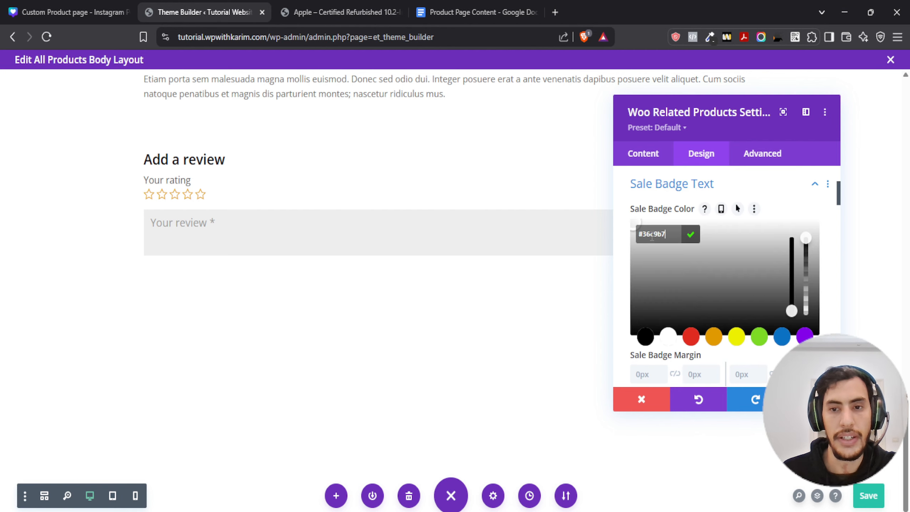
click(691, 235)
scroll(675, 301, down, 5)
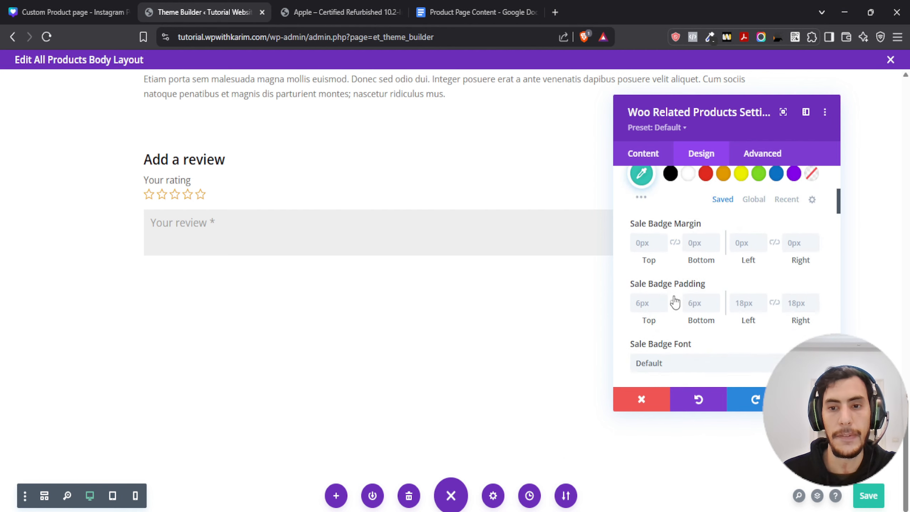
Step: Set the related products module's title text size to 41px and its color to black (#000000)
scroll(676, 301, down, 3)
scroll(674, 299, up, 3)
scroll(674, 300, down, 5)
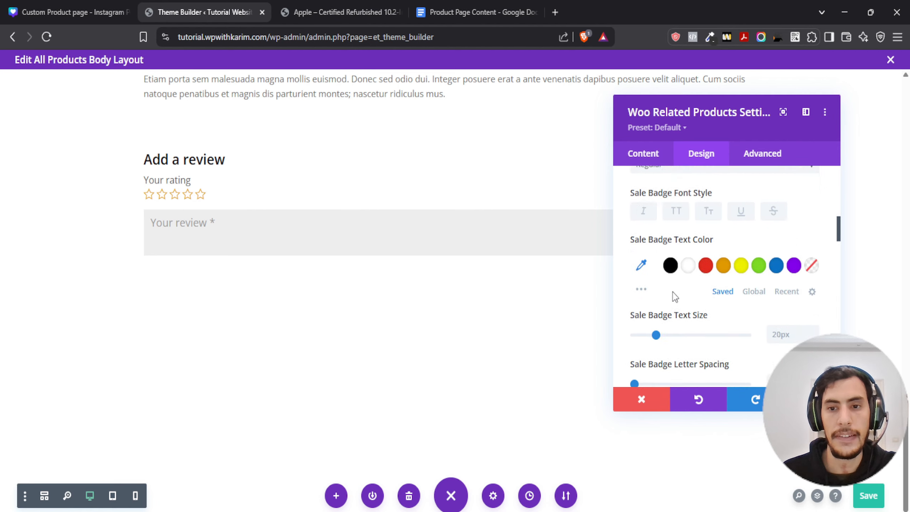
scroll(675, 296, down, 10)
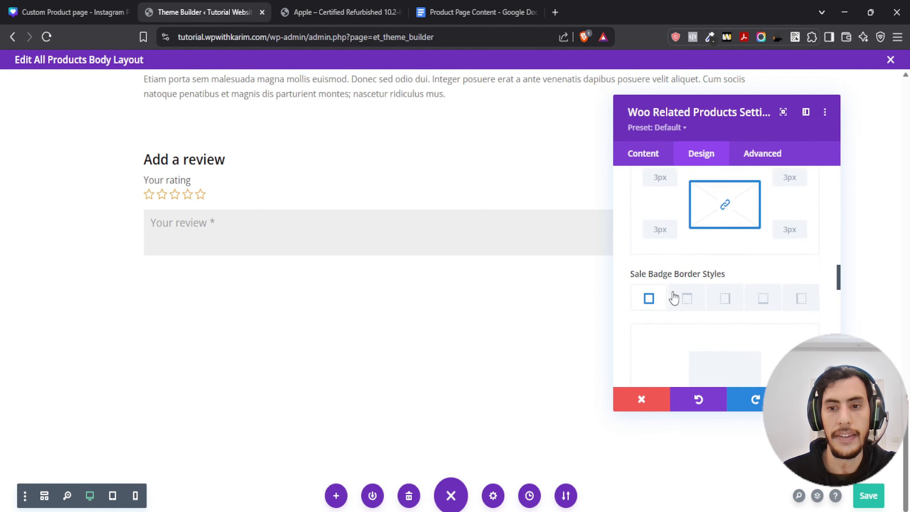
scroll(675, 297, down, 8)
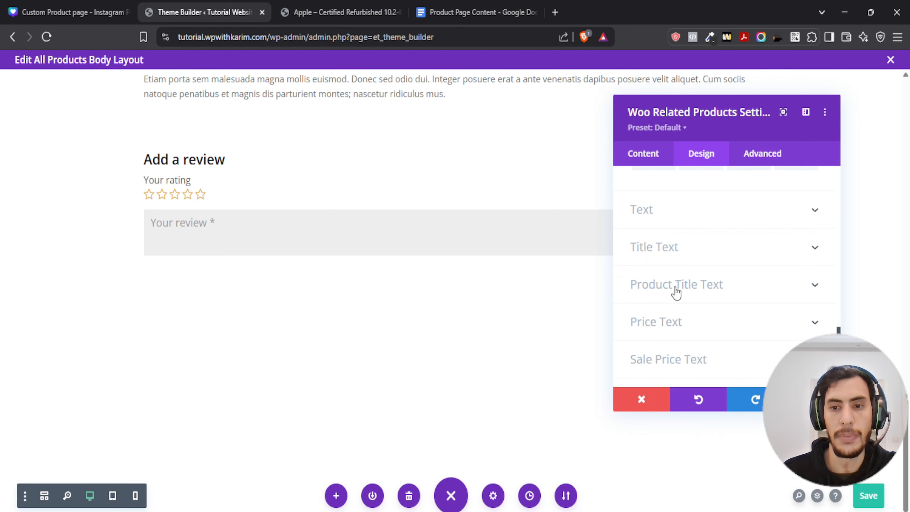
click(653, 251)
scroll(659, 258, down, 6)
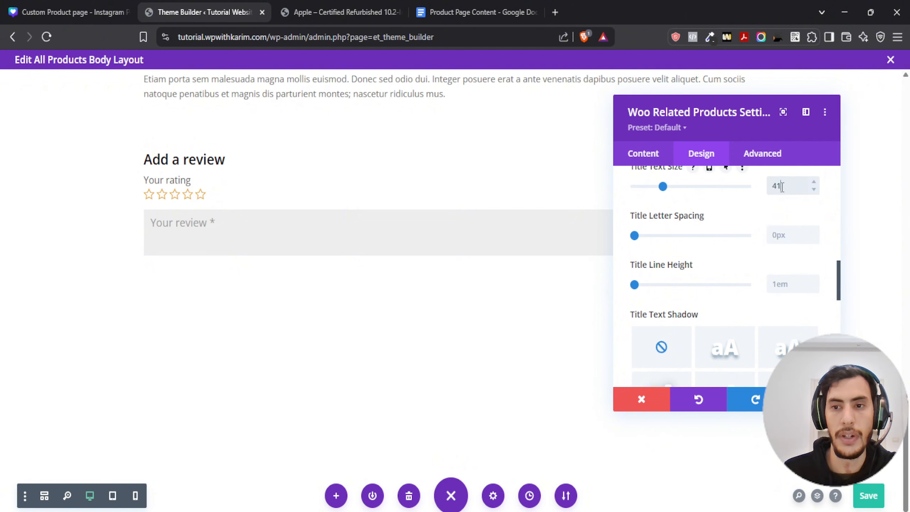
scroll(693, 279, up, 5)
click(670, 301)
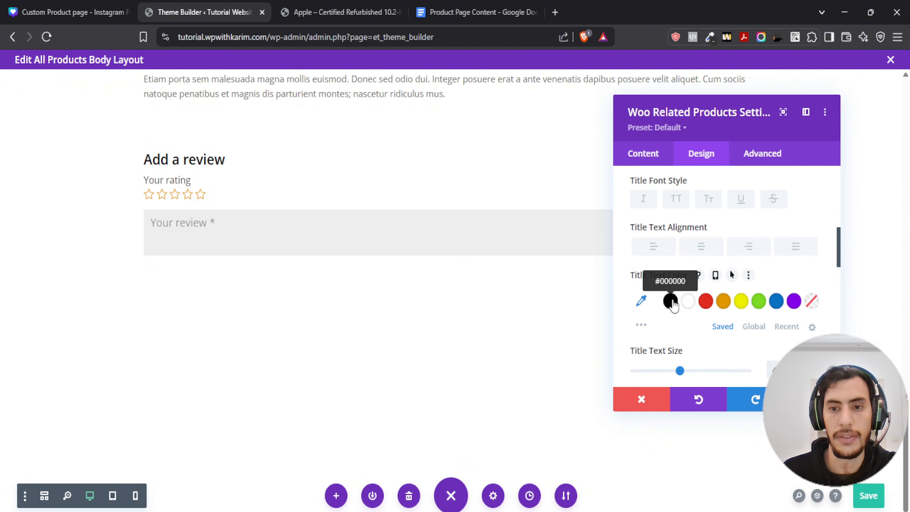
scroll(651, 286, up, 3)
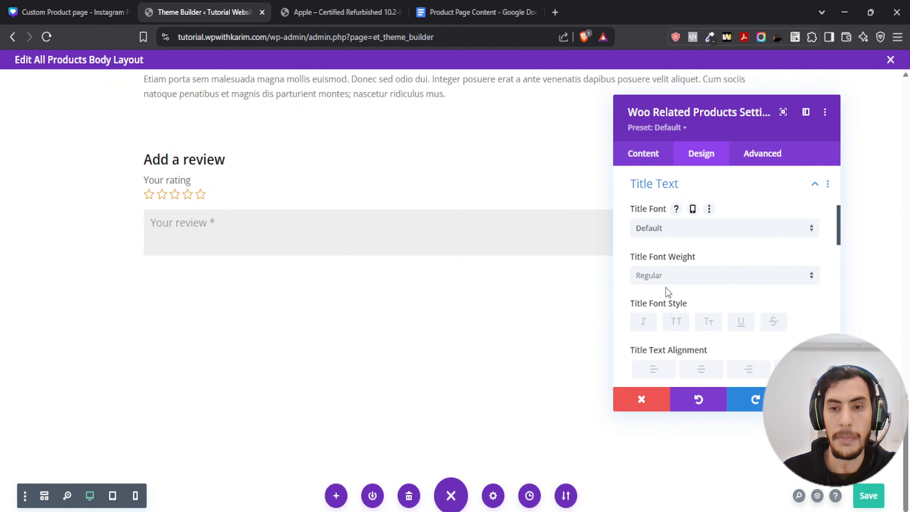
Step: Style the module's product title text as Semi Bold, black, 16px, with a 1.1em line height
scroll(667, 287, down, 10)
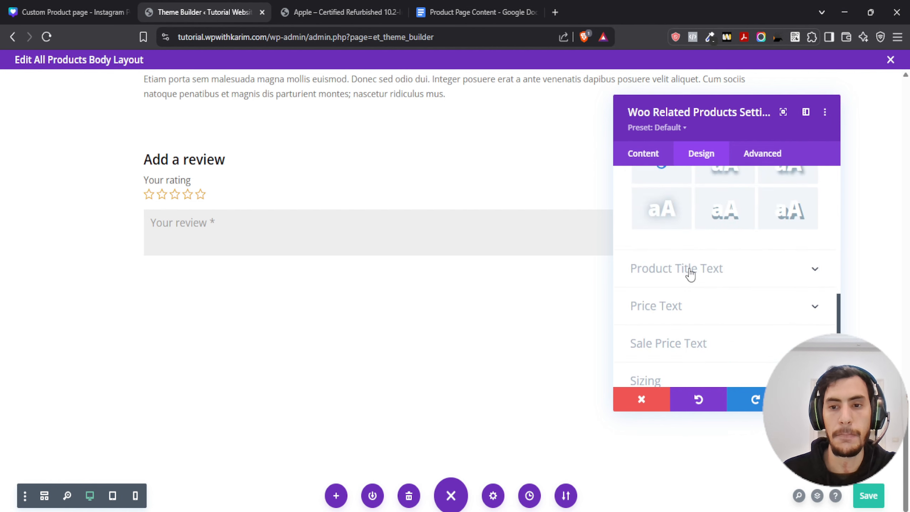
click(690, 274)
scroll(674, 262, down, 5)
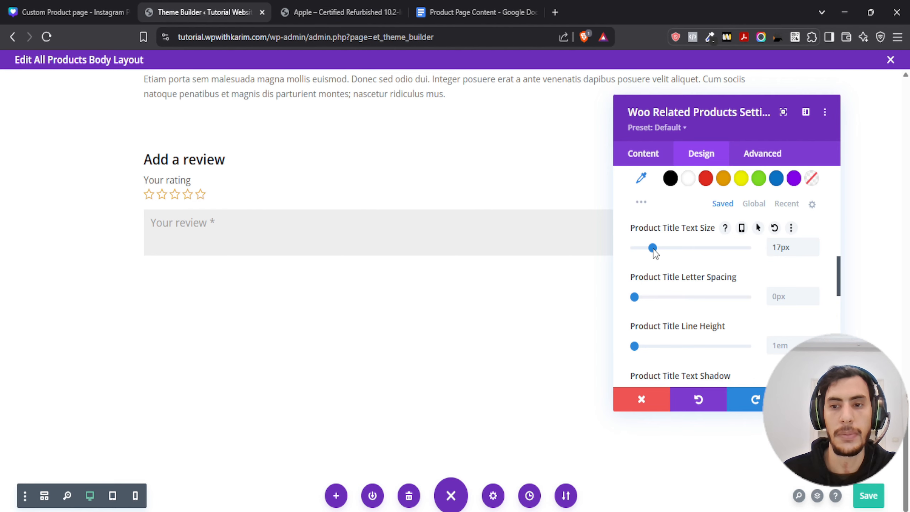
scroll(652, 252, up, 6)
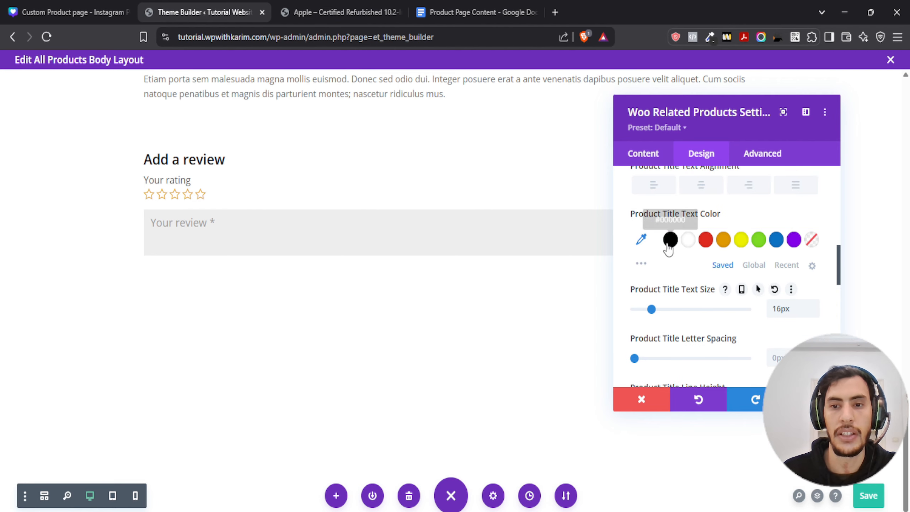
click(687, 277)
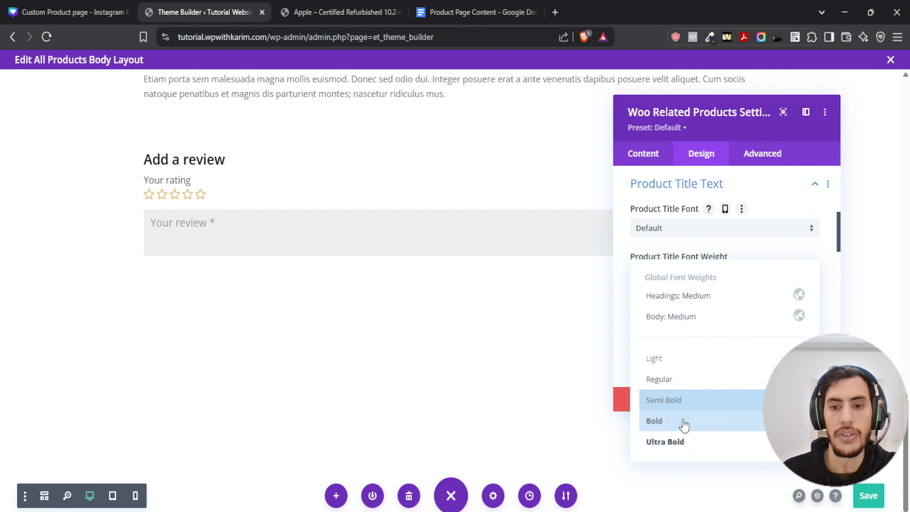
click(683, 400)
scroll(677, 271, down, 5)
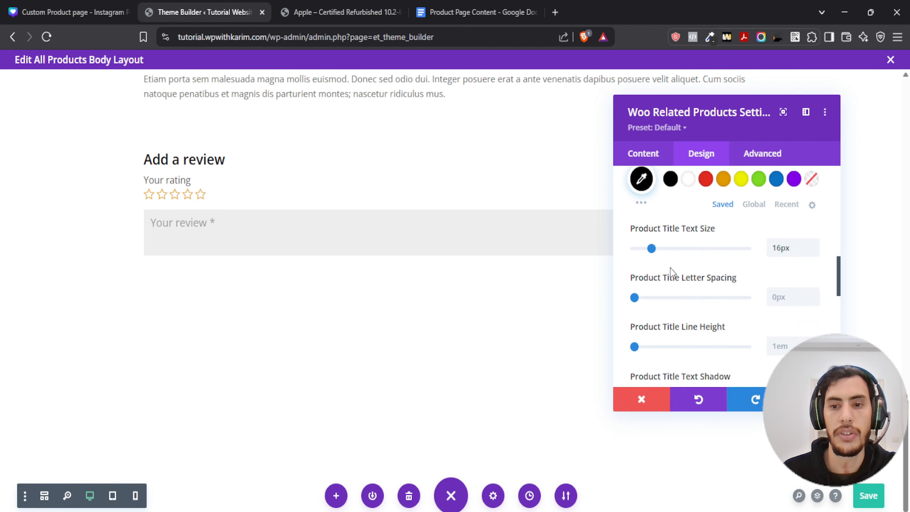
scroll(672, 271, down, 3)
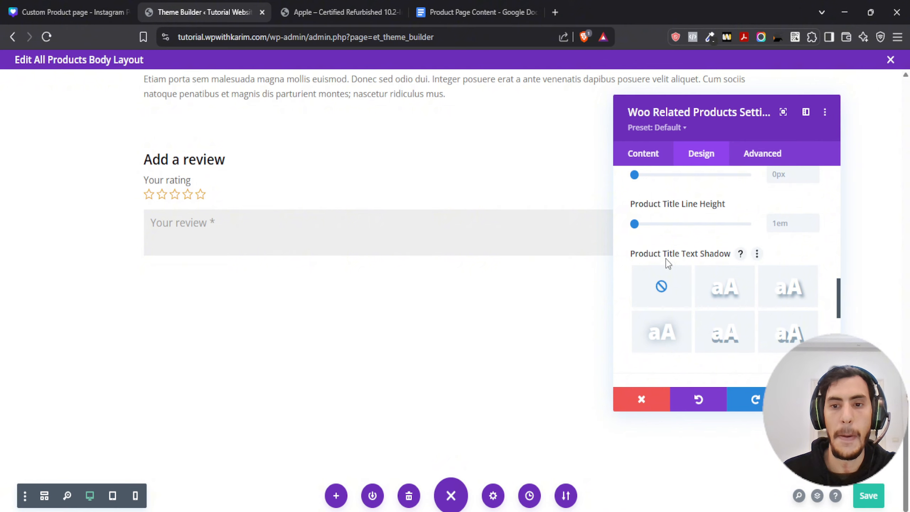
drag(635, 223, 641, 223)
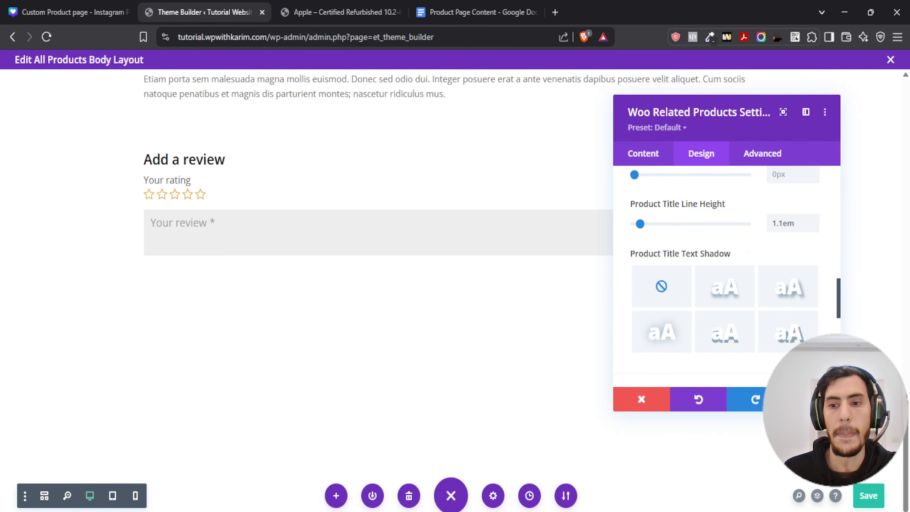
Step: Set the sale price text to Bold at 20px and try black, then red (#e02b20), as its color
scroll(705, 288, down, 5)
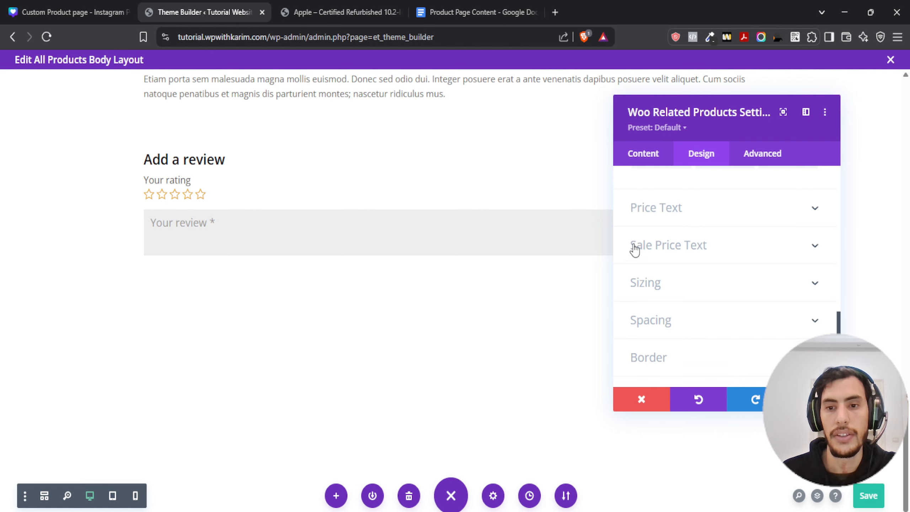
click(669, 245)
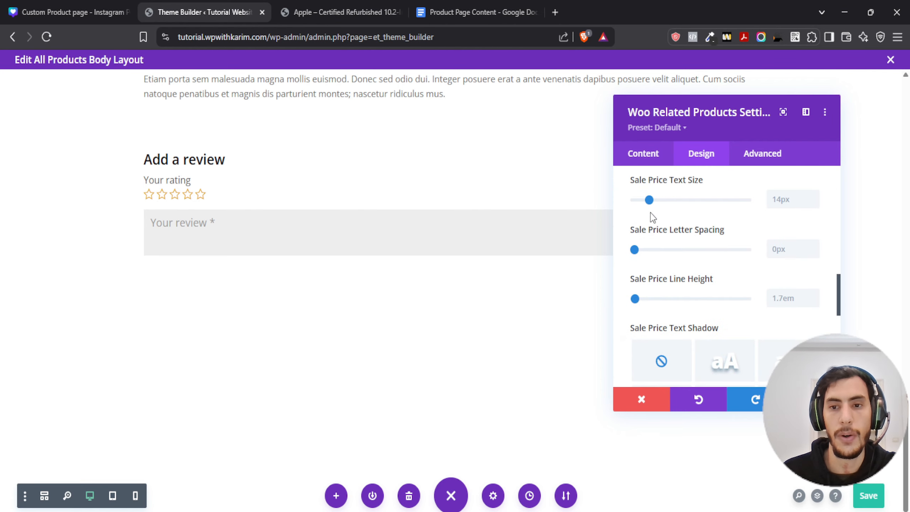
drag(651, 204, 656, 204)
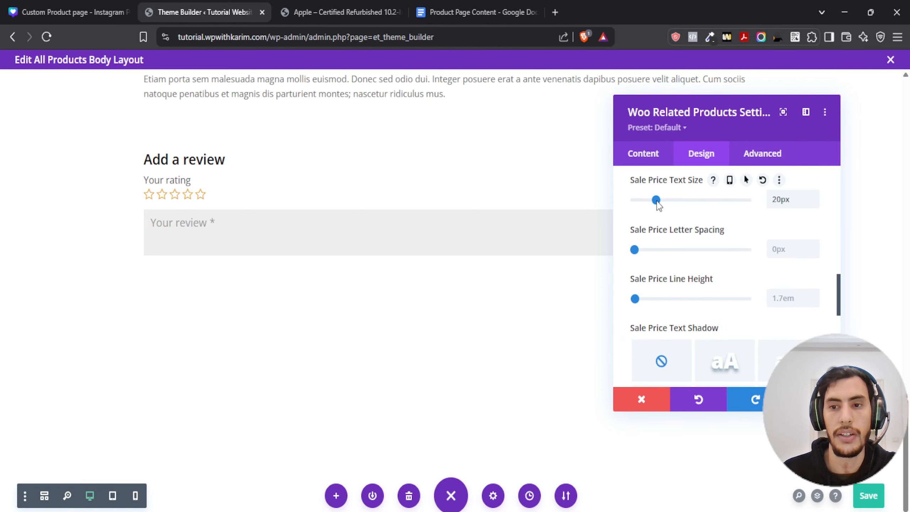
scroll(659, 207, up, 3)
click(671, 255)
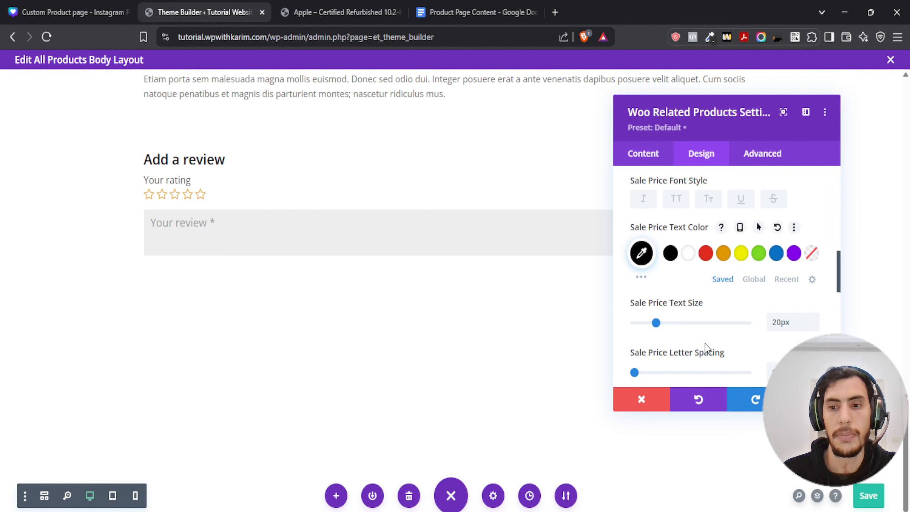
scroll(665, 298, up, 2)
scroll(675, 326, down, 3)
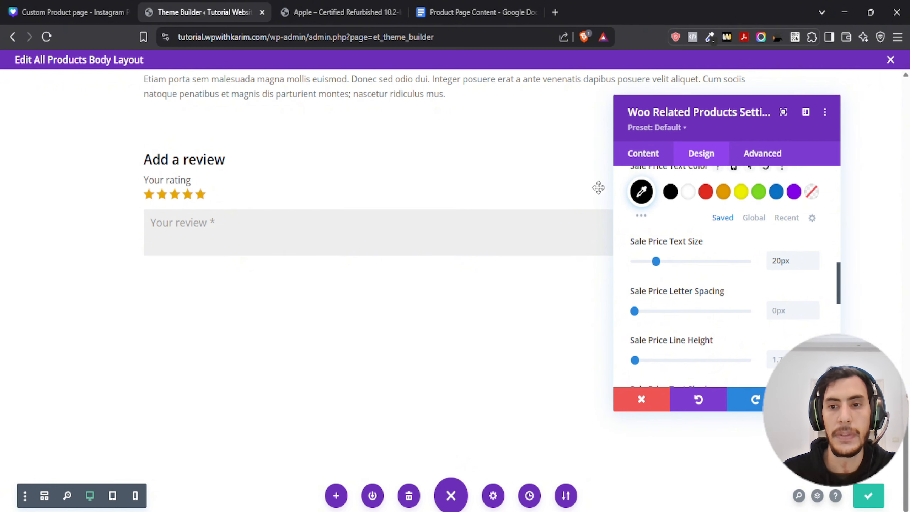
click(708, 197)
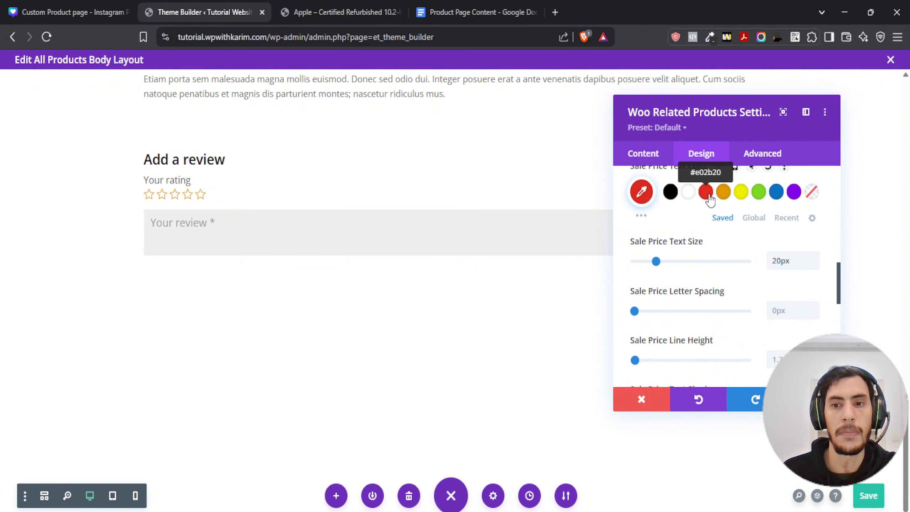
Step: Check the logo color in the Canva color sheet, set the sale price text color in Divi to #36c9b7, and save the module settings
click(72, 11)
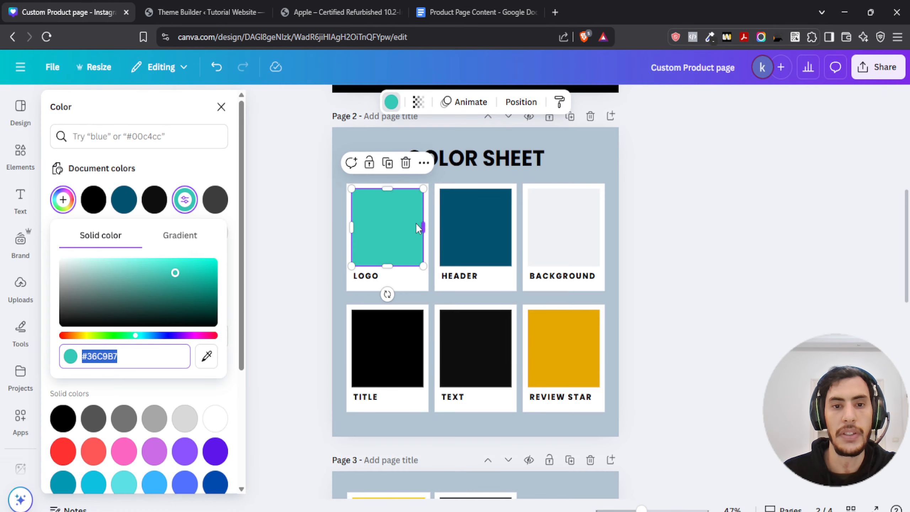
click(189, 6)
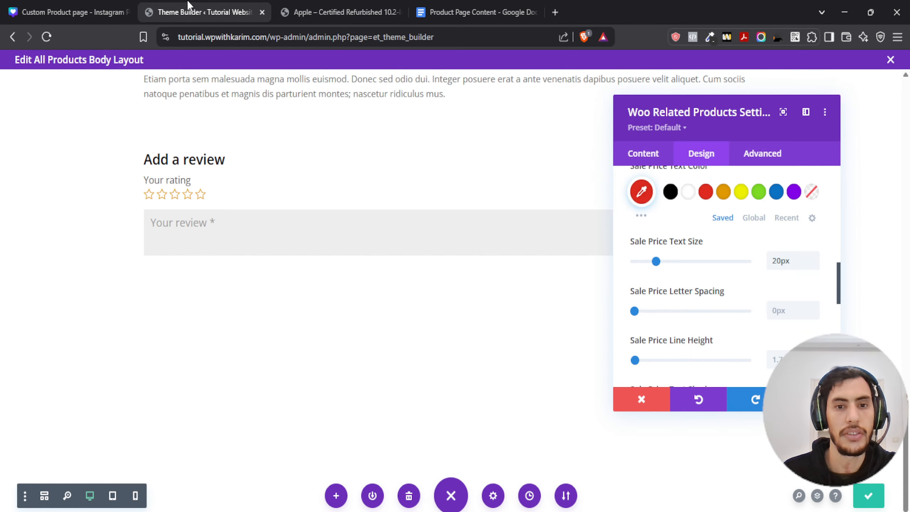
scroll(671, 199, up, 3)
click(640, 312)
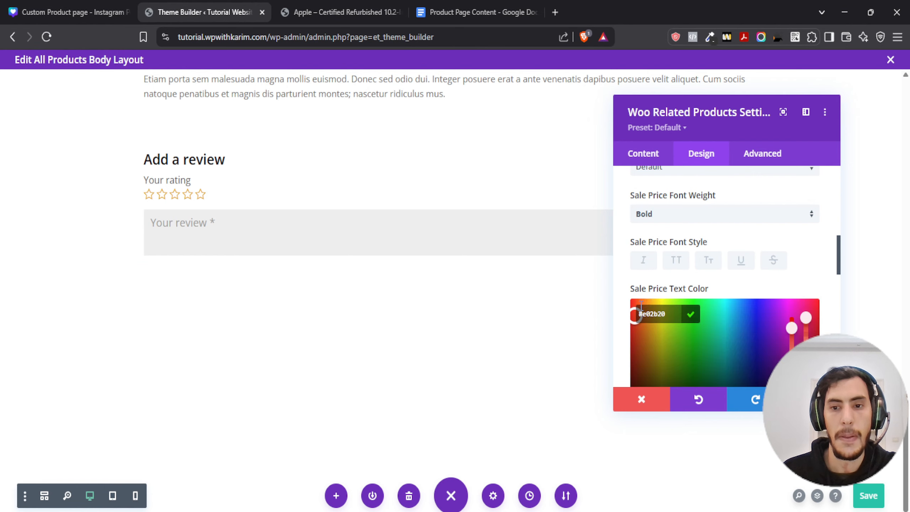
text(#38c9b7)
click(692, 315)
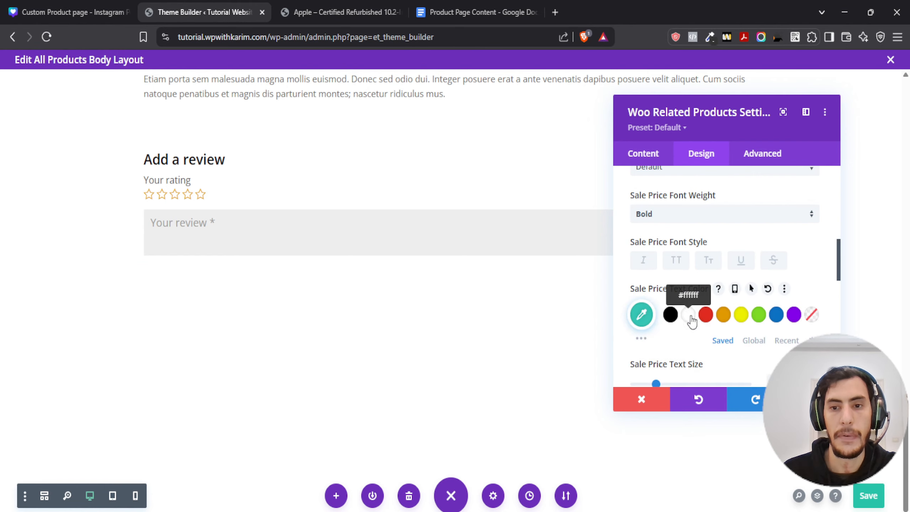
scroll(669, 286, down, 6)
scroll(669, 295, down, 3)
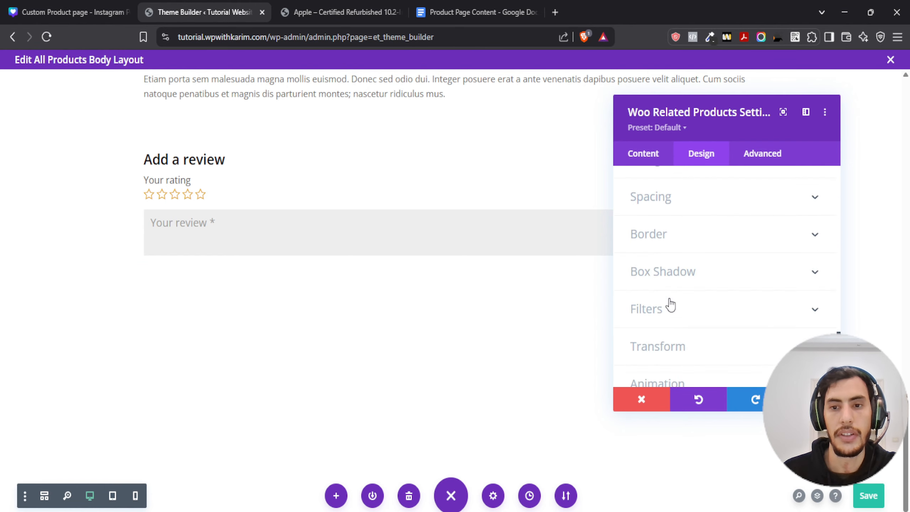
click(813, 399)
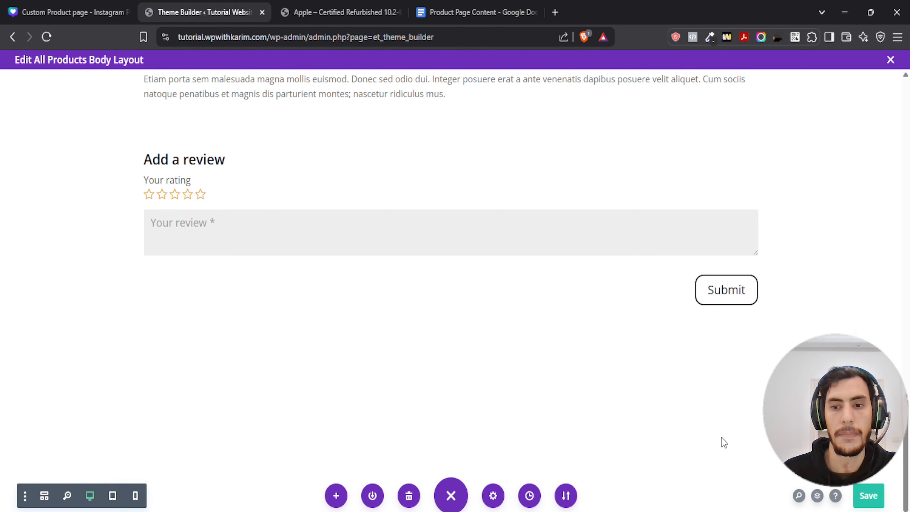
Step: Set the related products row's top and bottom padding to 0px and its top and bottom margin to 0, and save the row settings
click(237, 376)
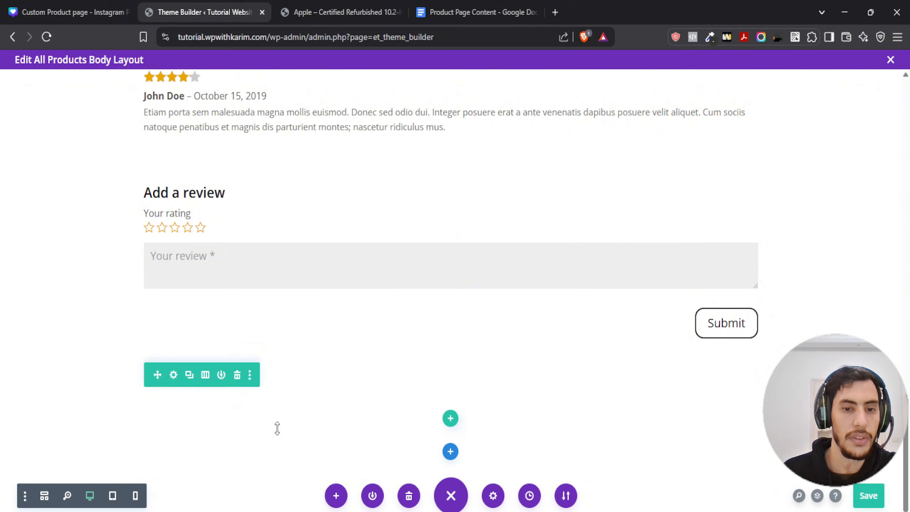
click(173, 375)
click(701, 155)
click(667, 255)
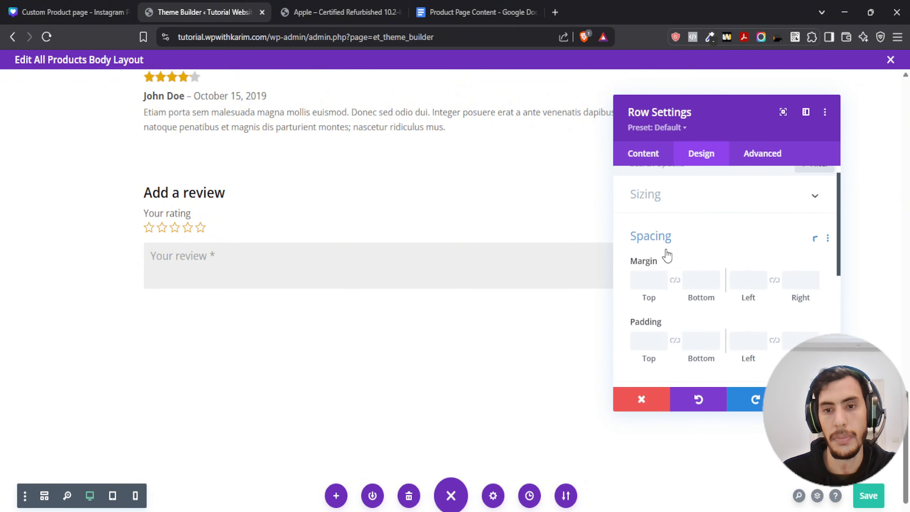
click(644, 283)
text(0px)
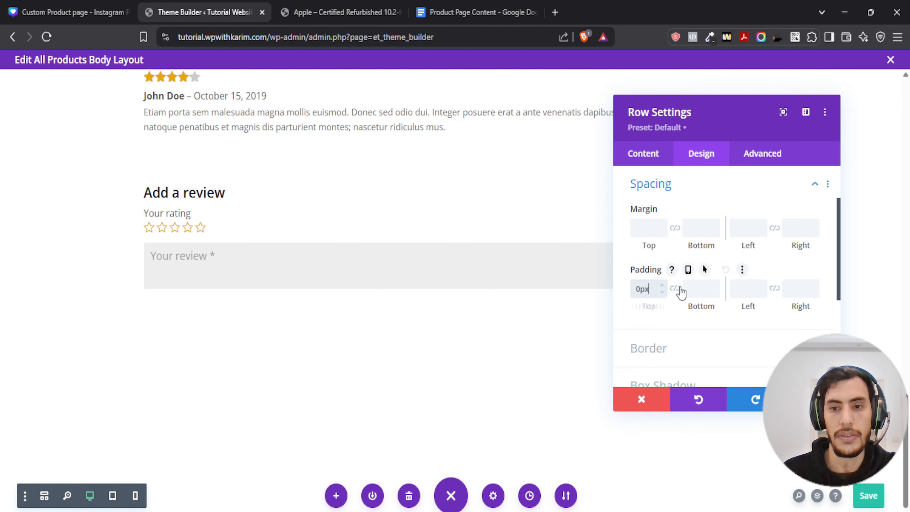
click(676, 288)
click(644, 227)
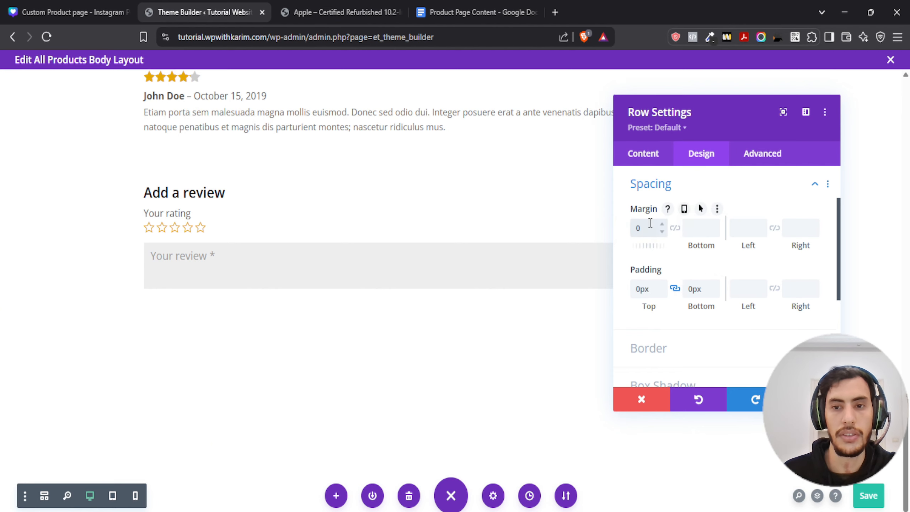
text(0)
click(676, 228)
click(812, 400)
Step: Reduce the bottom padding of the section containing the related products row and save the body layout
scroll(179, 374, up, 1)
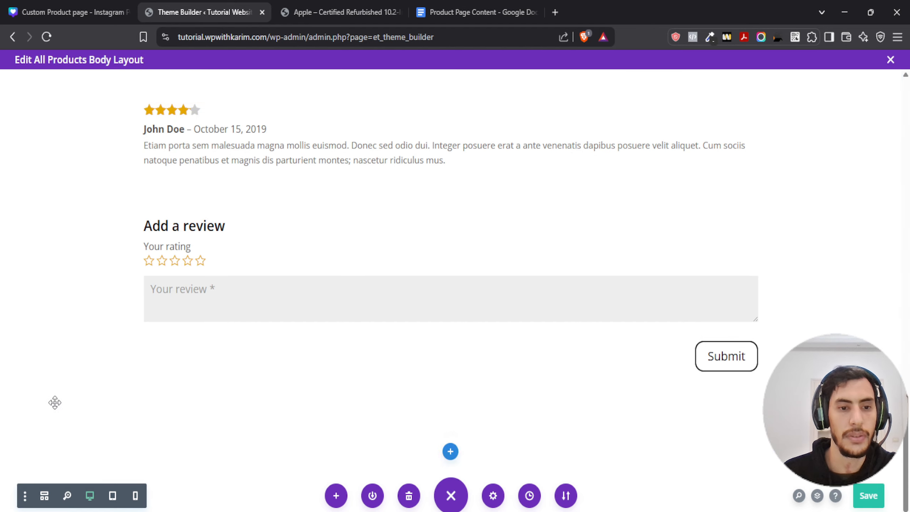
scroll(54, 417, down, 1)
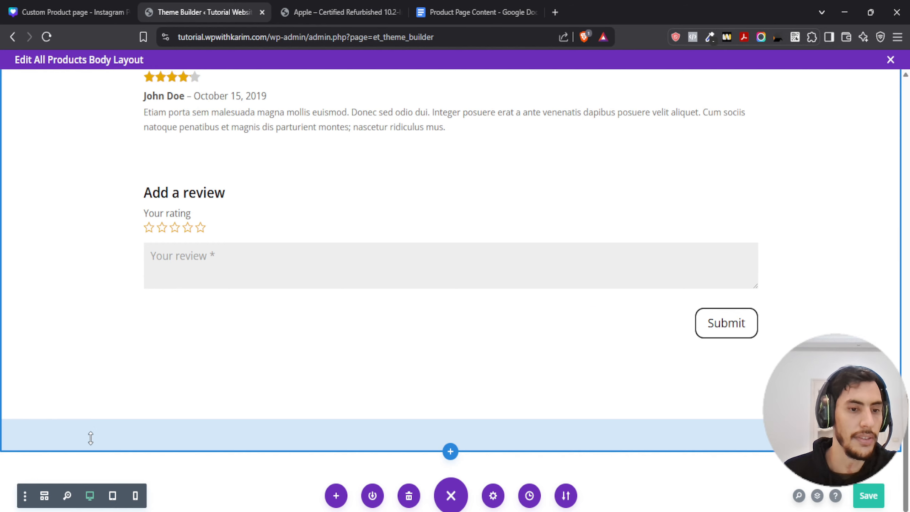
drag(91, 439, 90, 421)
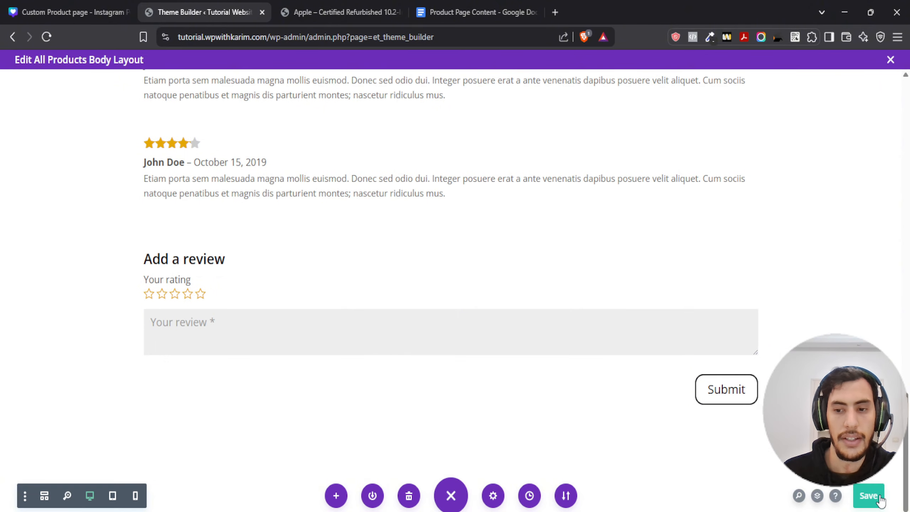
click(867, 495)
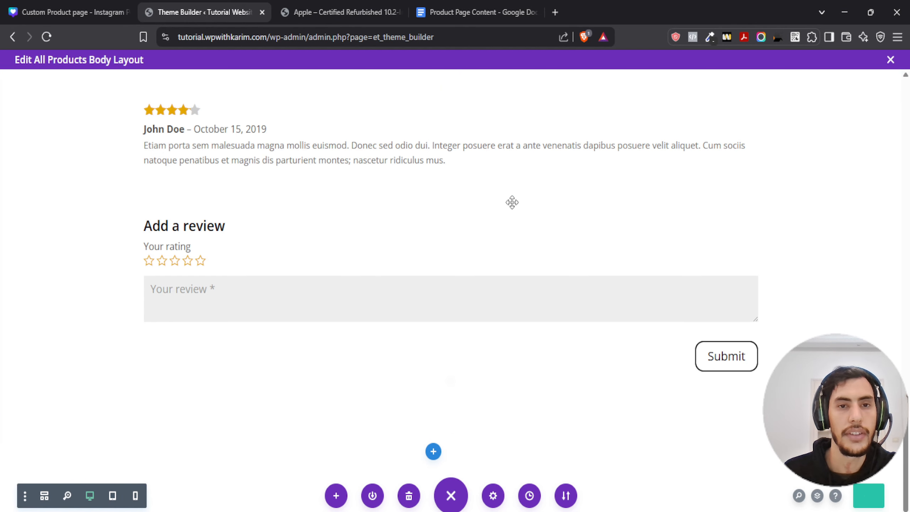
Step: Examine the live Apple iPad product page from its header down to the related products and footer
click(299, 7)
scroll(351, 223, up, 15)
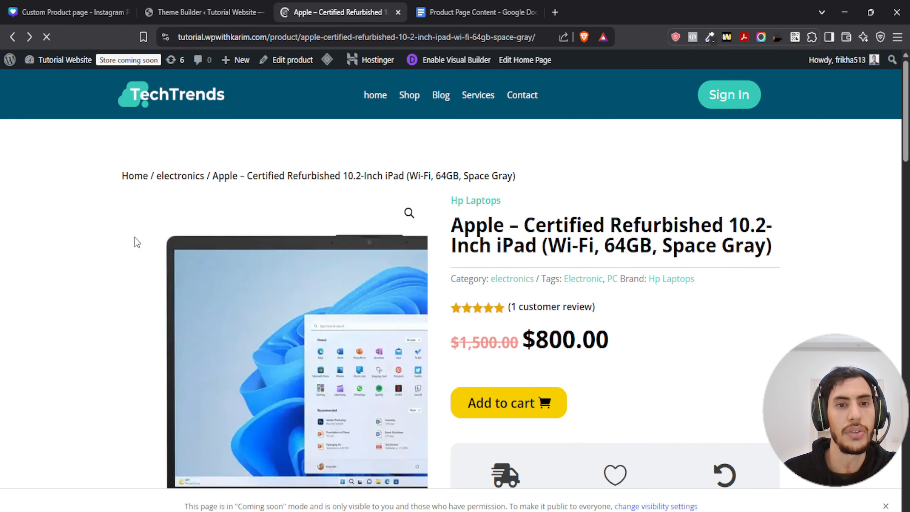
scroll(87, 215, down, 20)
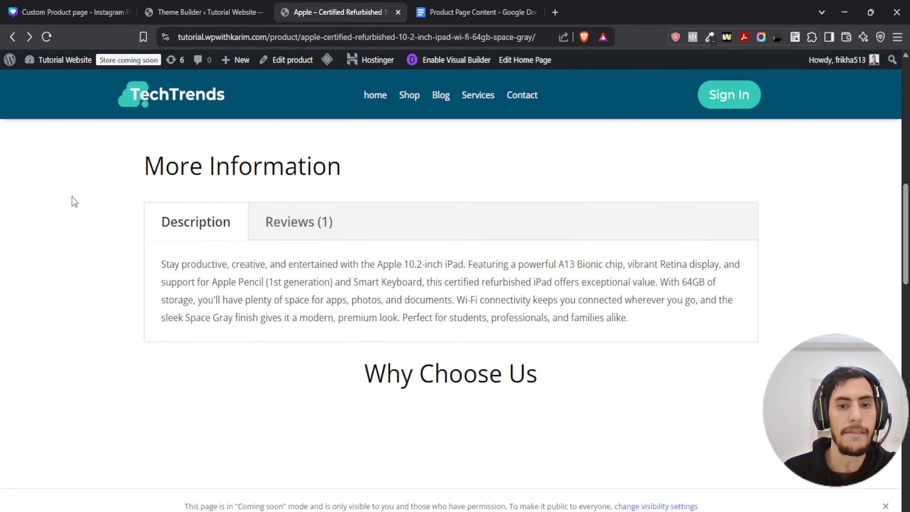
scroll(63, 182, down, 3)
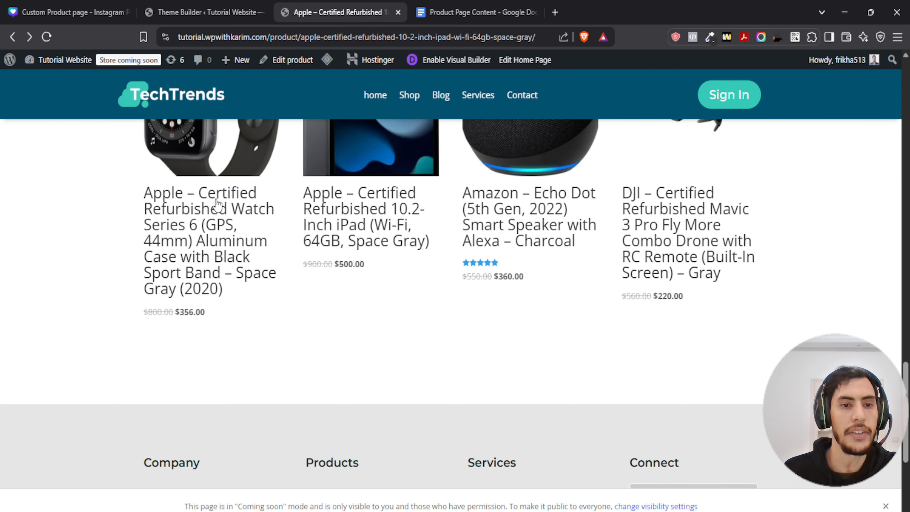
scroll(175, 157, up, 8)
mouse_move(327, 61)
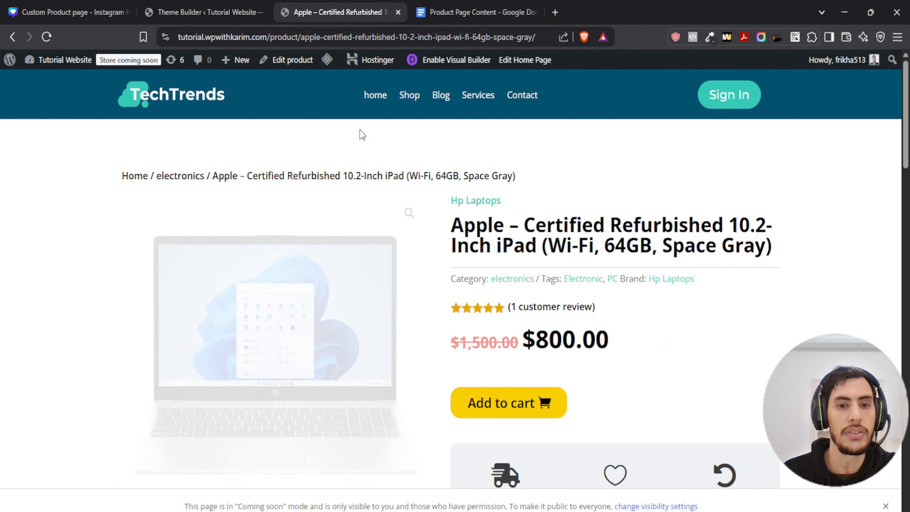
scroll(360, 134, down, 10)
scroll(181, 206, down, 15)
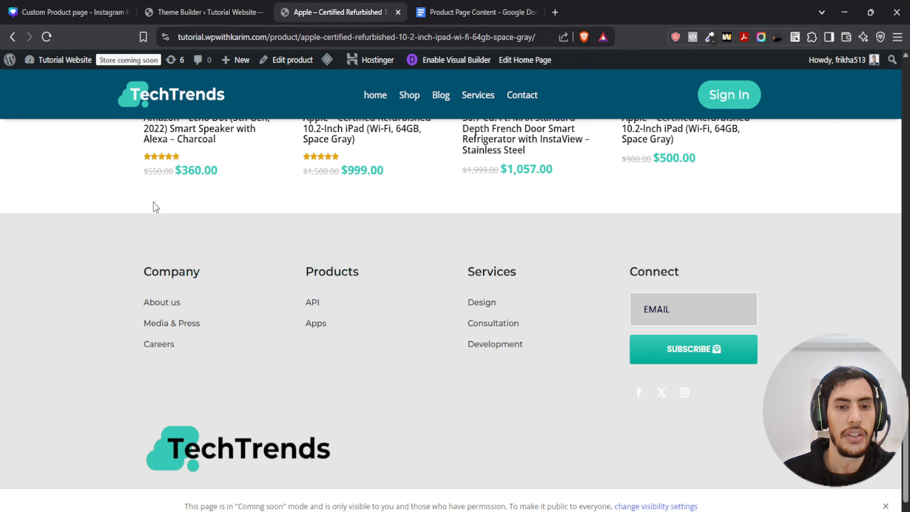
scroll(153, 205, up, 4)
scroll(72, 204, up, 1)
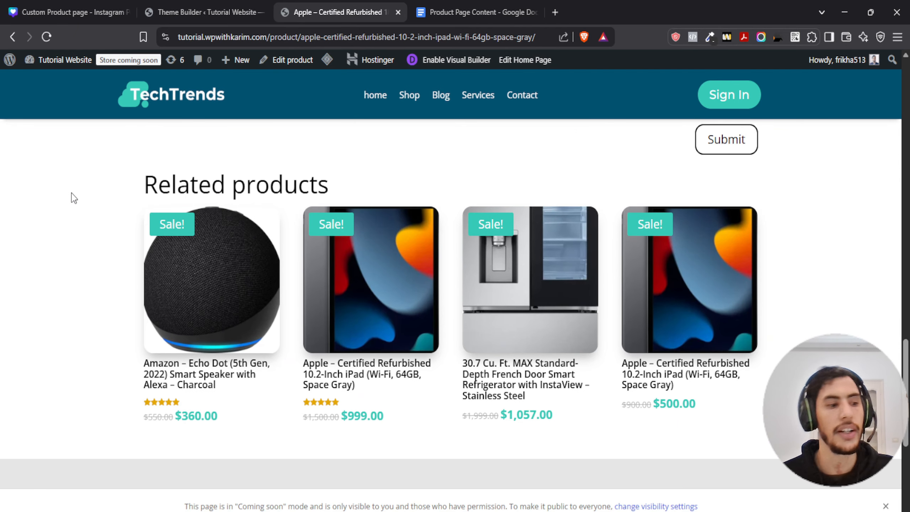
Step: Check the related products row's styling and its spacing to the footer on the live product page
scroll(72, 195, down, 3)
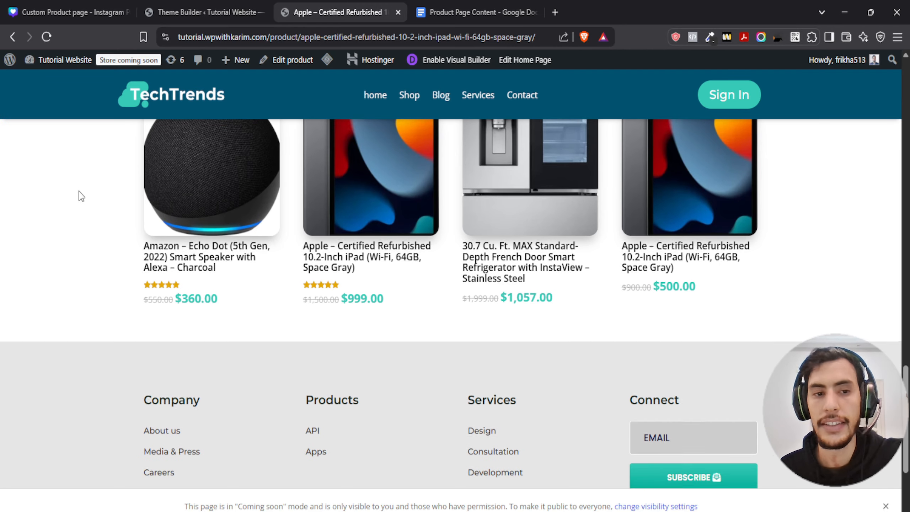
scroll(69, 240, up, 3)
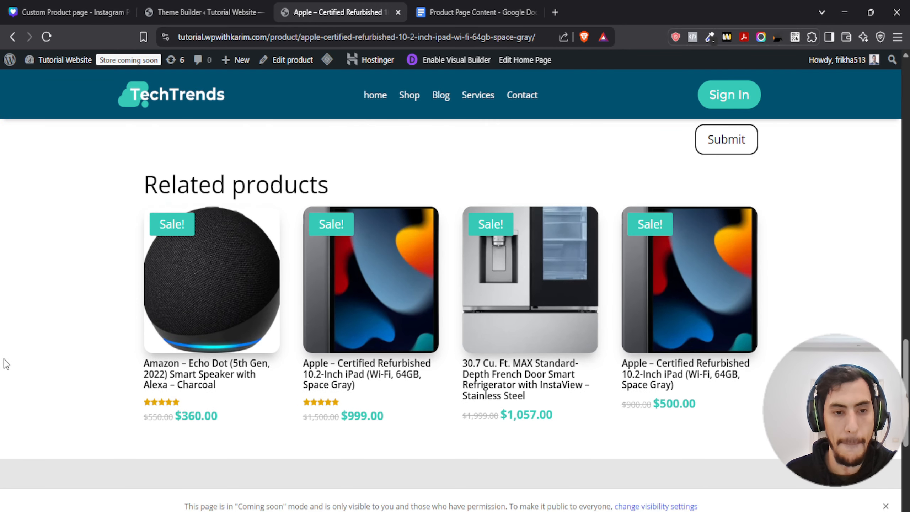
scroll(43, 366, down, 2)
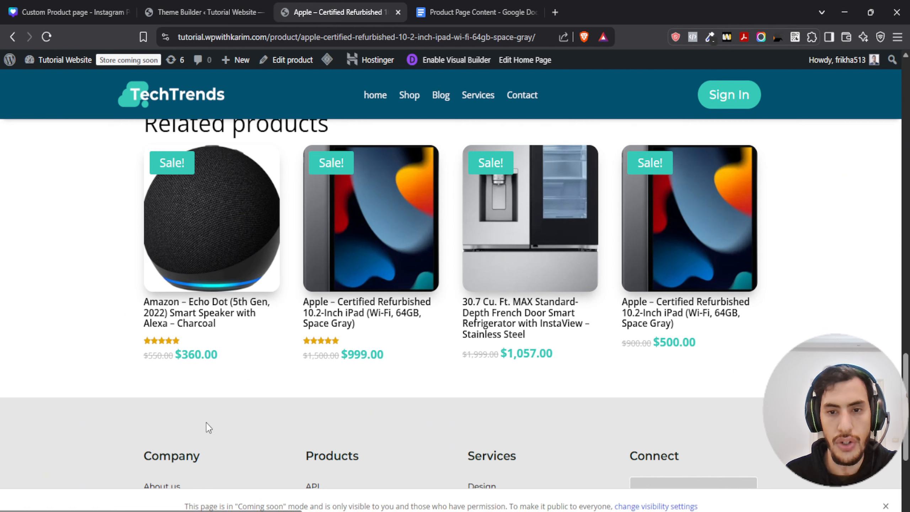
scroll(206, 416, up, 2)
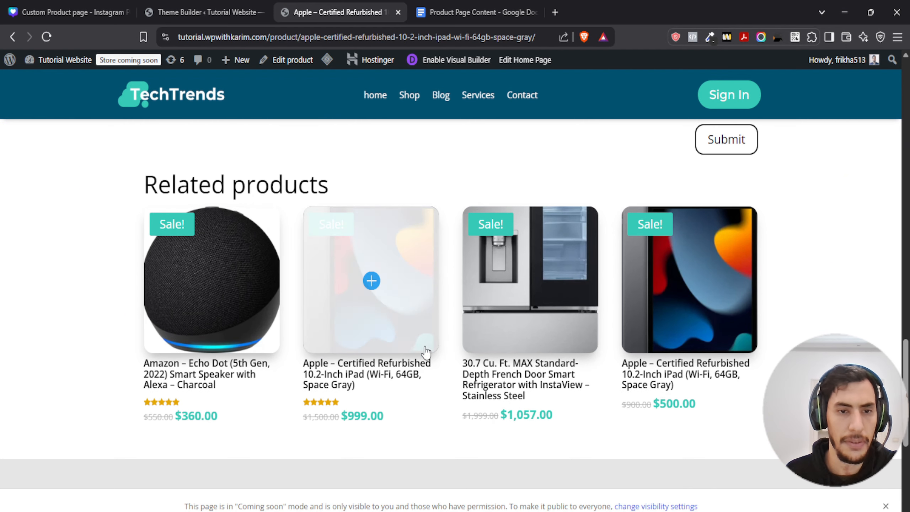
scroll(224, 366, up, 8)
scroll(262, 350, down, 15)
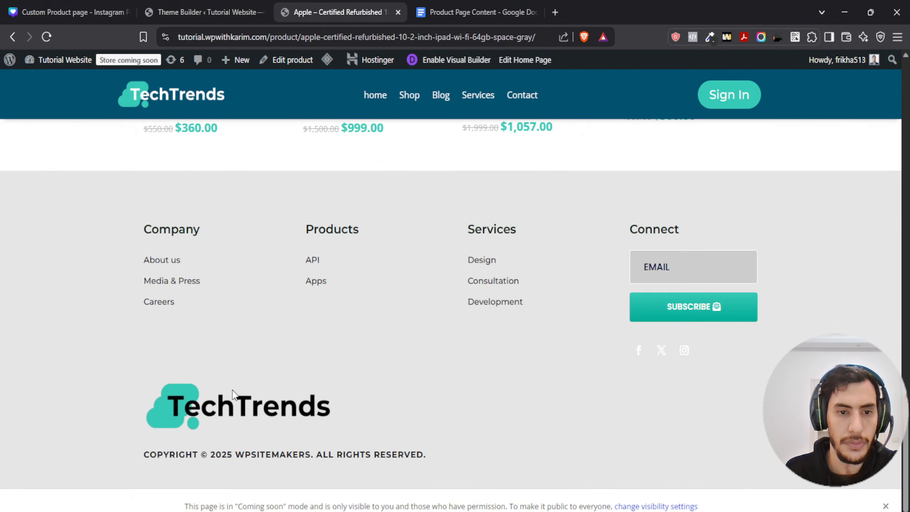
scroll(222, 380, up, 18)
scroll(221, 387, up, 20)
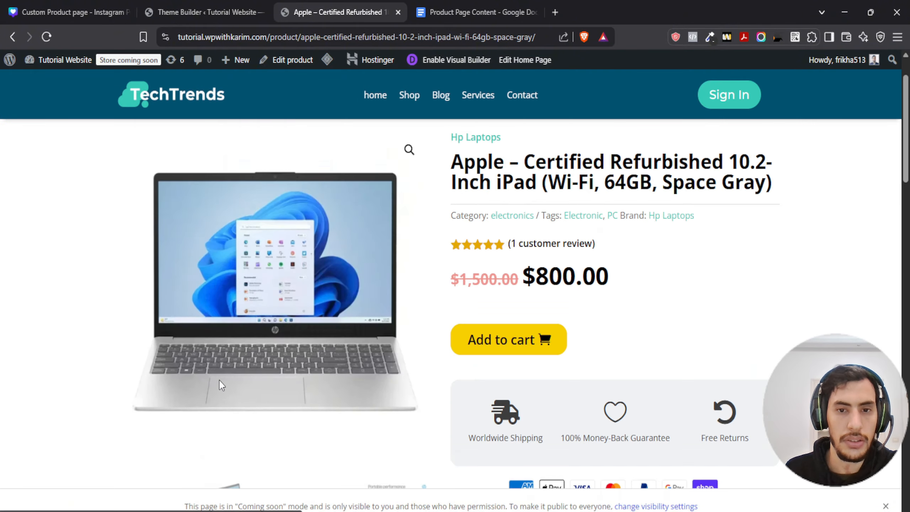
Step: Return to the All Products body layout in the Theme Builder and switch its preview to Tablet View
click(172, 11)
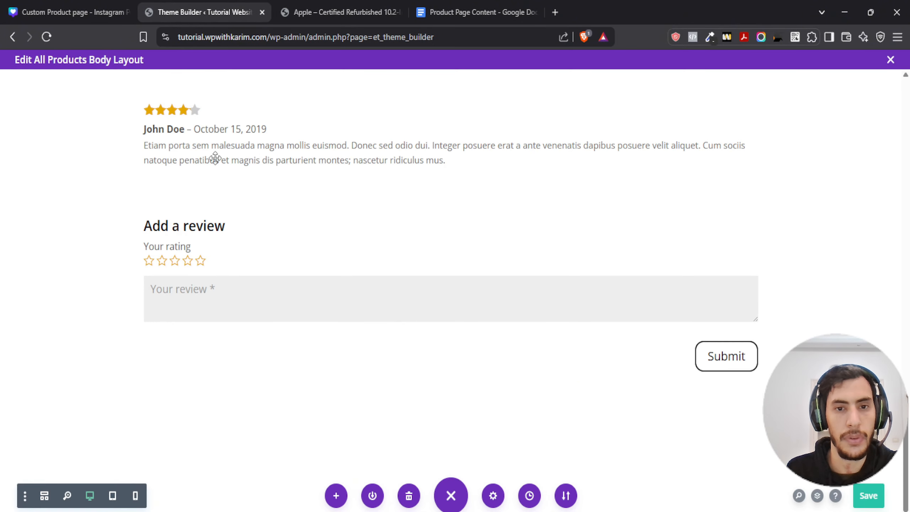
scroll(255, 250, up, 15)
scroll(255, 250, up, 5)
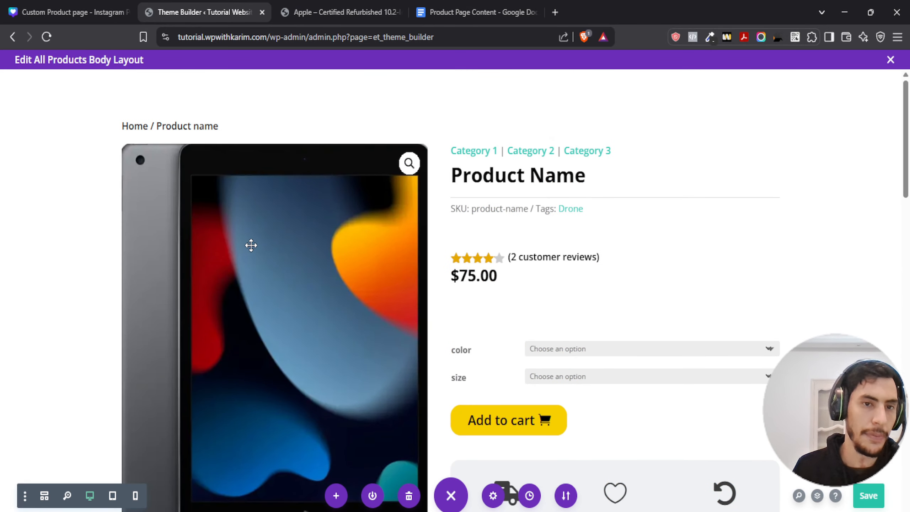
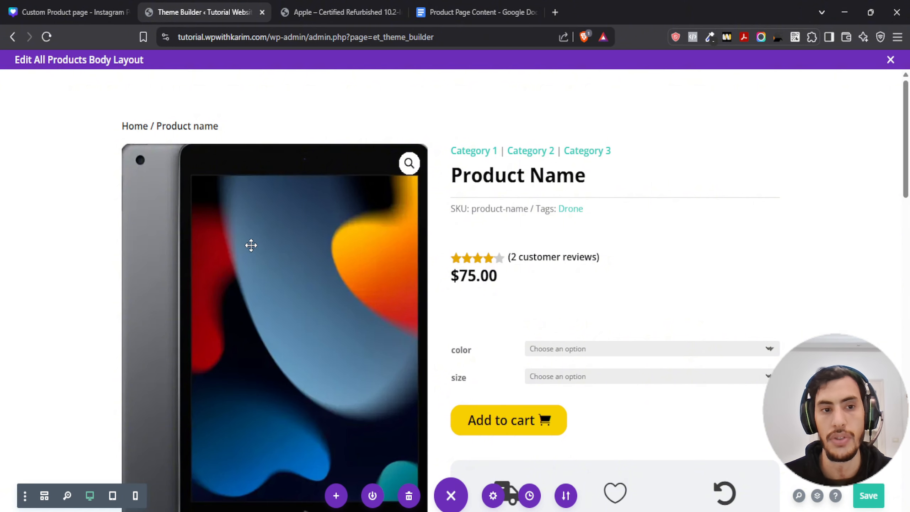
click(112, 496)
scroll(426, 332, up, 15)
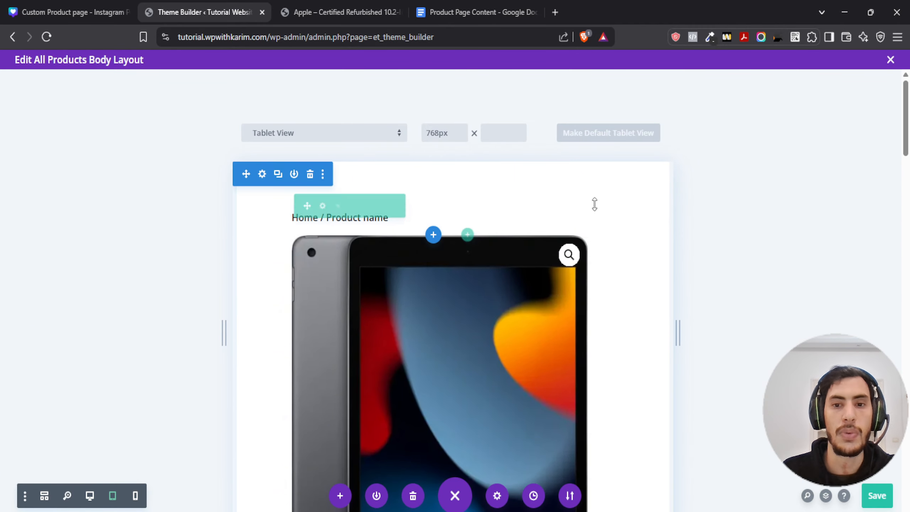
scroll(629, 197, down, 2)
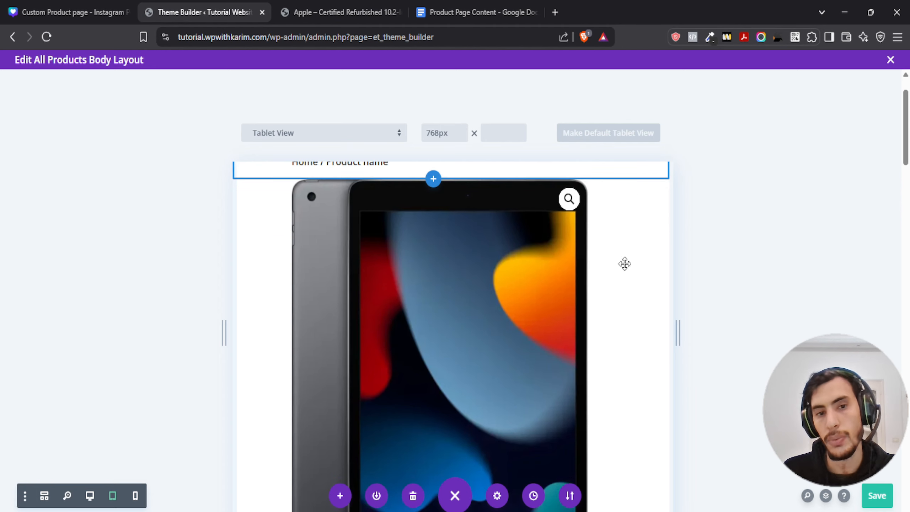
scroll(614, 249, up, 2)
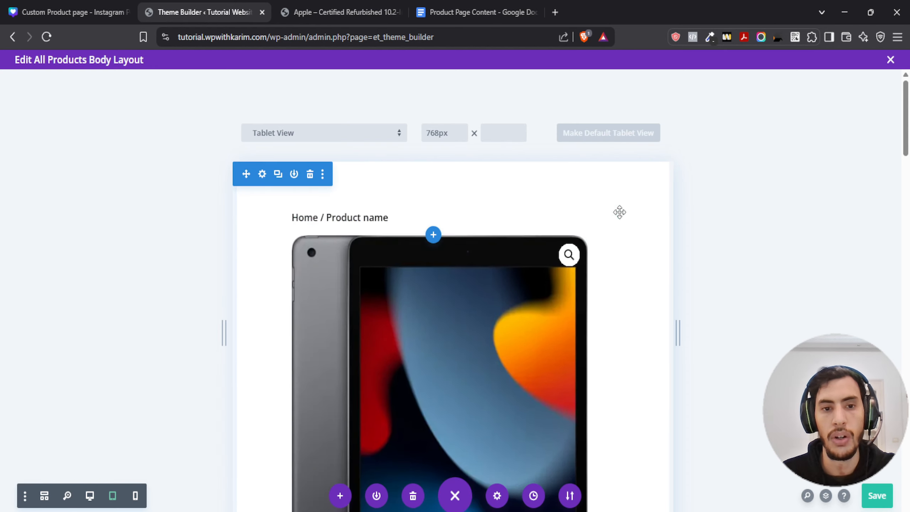
Step: Review the tablet layout of the product gallery, title, price, Add to cart button, guarantee icons and payment logos
scroll(627, 230, down, 1)
scroll(628, 230, down, 10)
scroll(366, 215, up, 5)
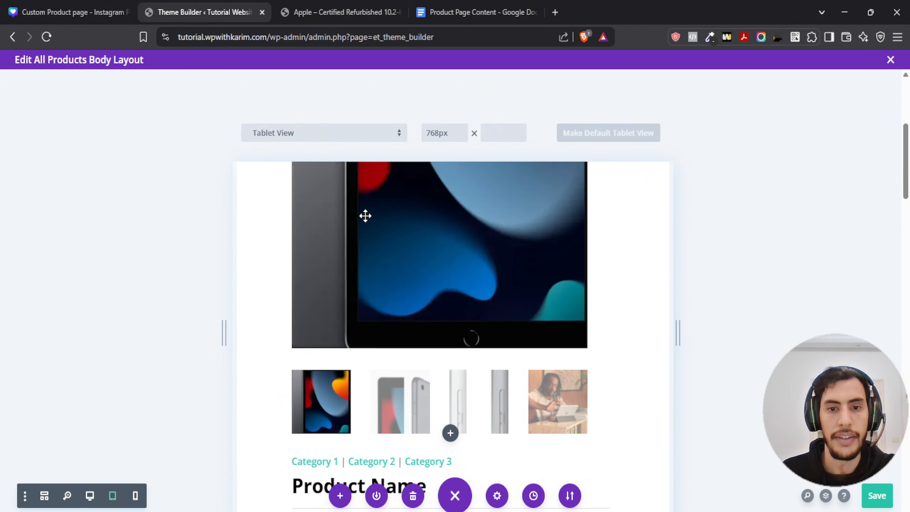
scroll(557, 281, down, 6)
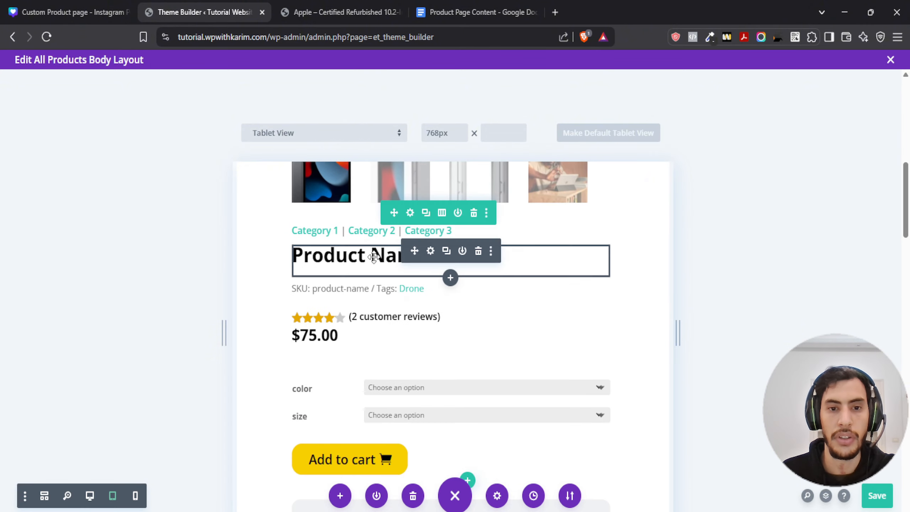
scroll(573, 259, down, 3)
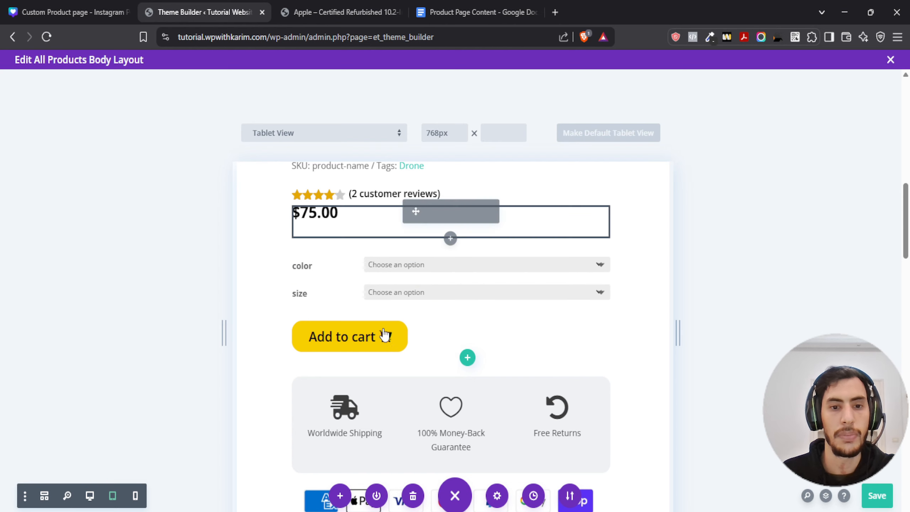
scroll(360, 312, down, 2)
scroll(402, 316, down, 6)
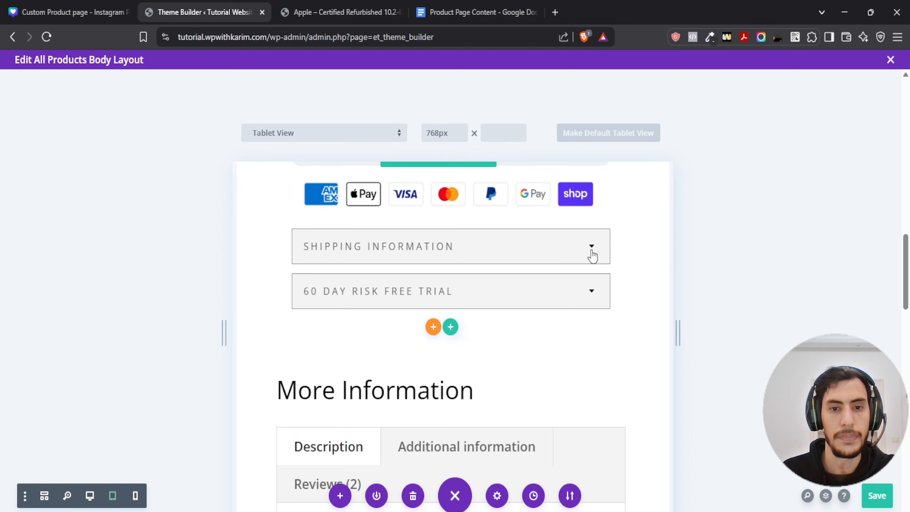
Step: Check the Shipping Information toggle, More Information tabs, Why Choose Us section and review form in the tablet preview
click(592, 256)
click(591, 254)
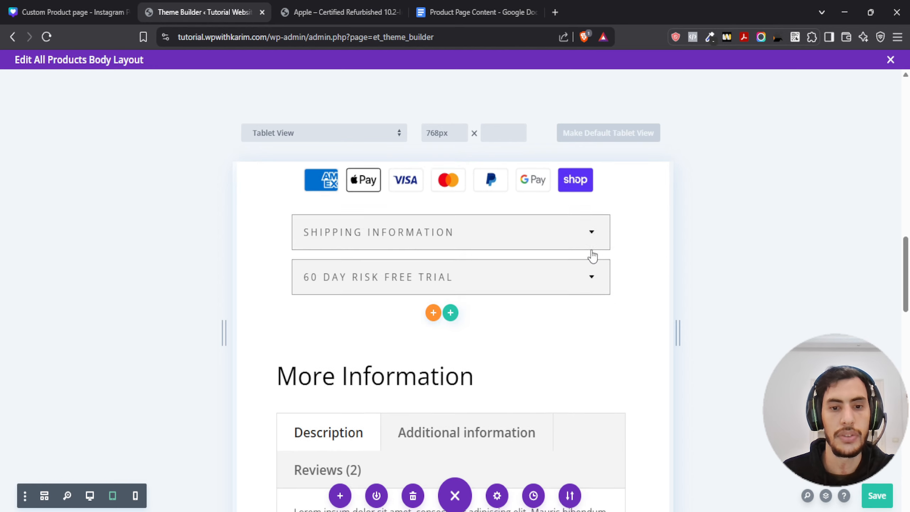
scroll(592, 256, down, 4)
scroll(409, 291, down, 3)
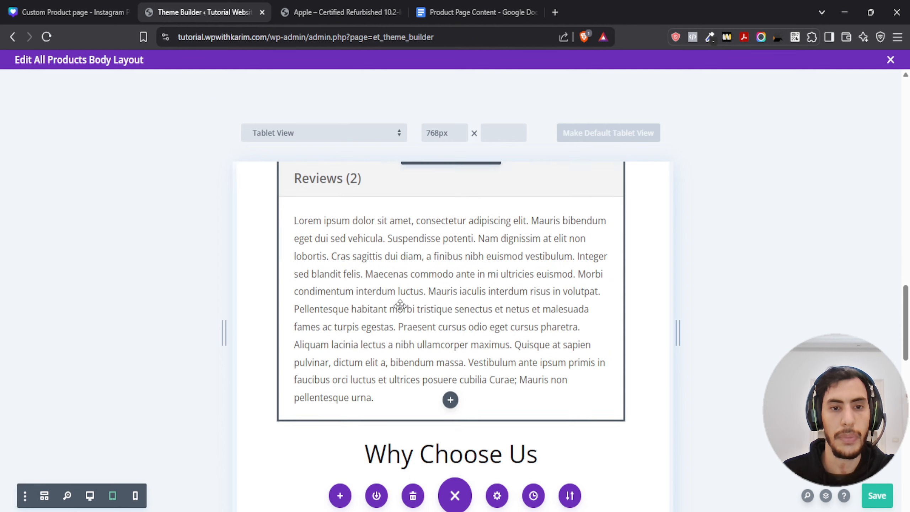
scroll(400, 305, up, 3)
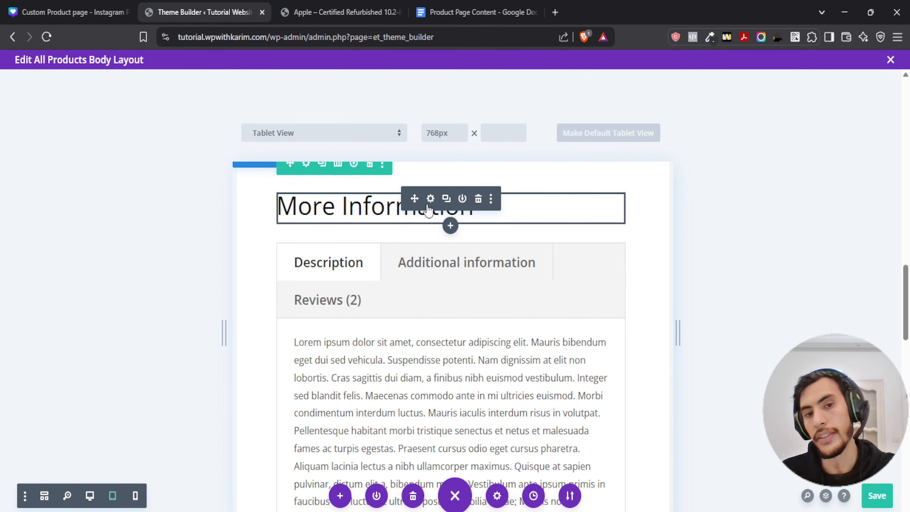
scroll(354, 236, down, 3)
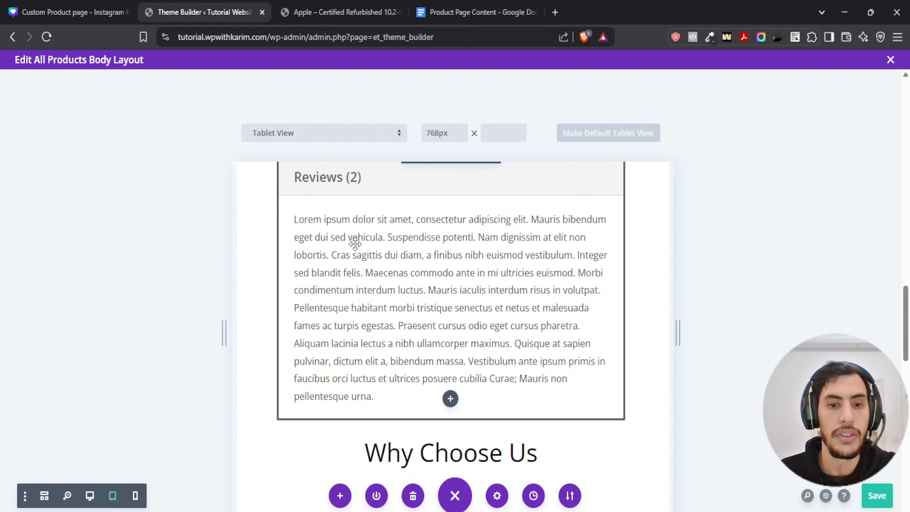
scroll(355, 244, down, 12)
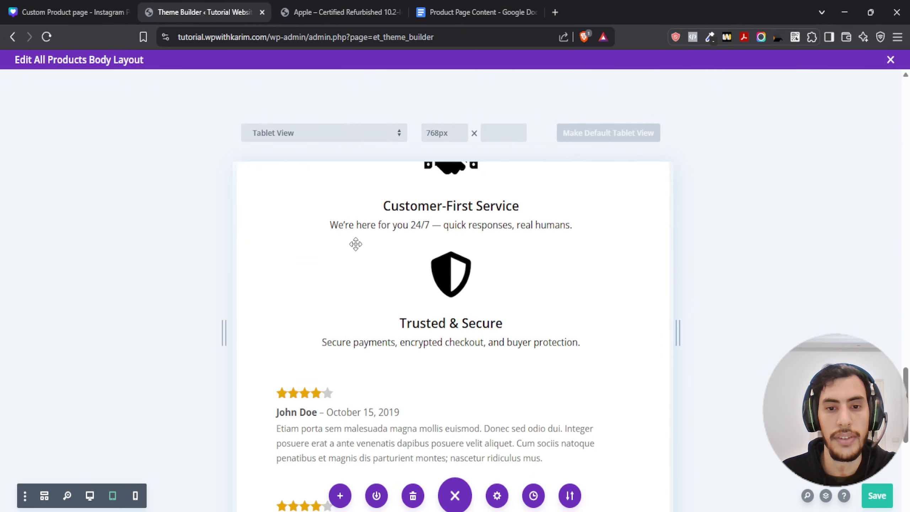
scroll(356, 244, down, 8)
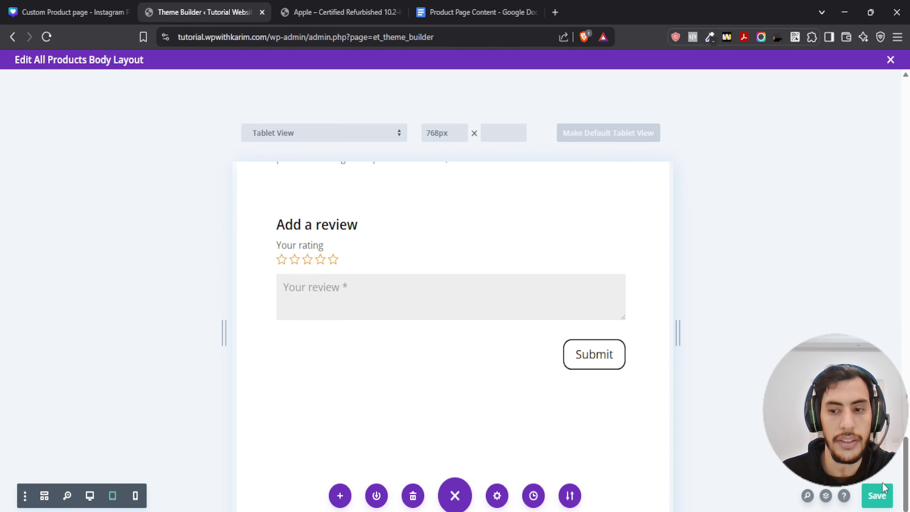
Step: Open the browser inspector on the live product page and emulate an iPad Pro
click(345, 11)
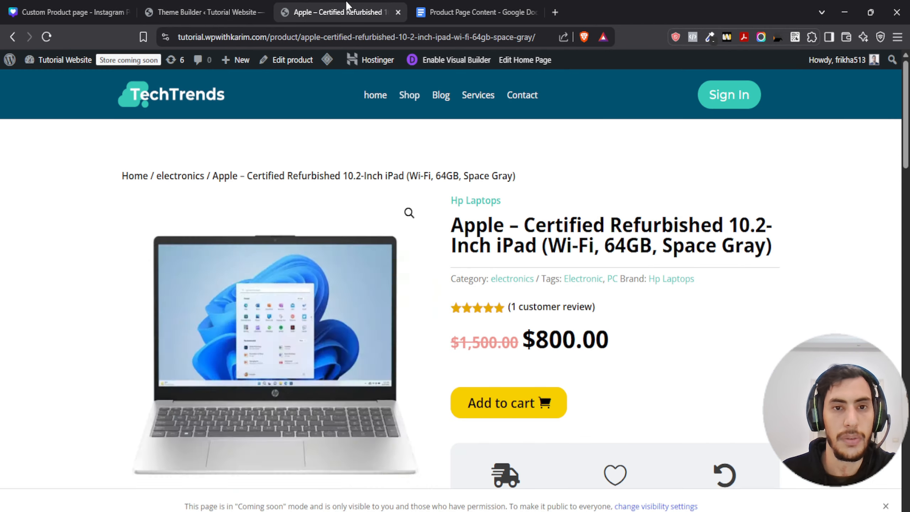
right_click(51, 158)
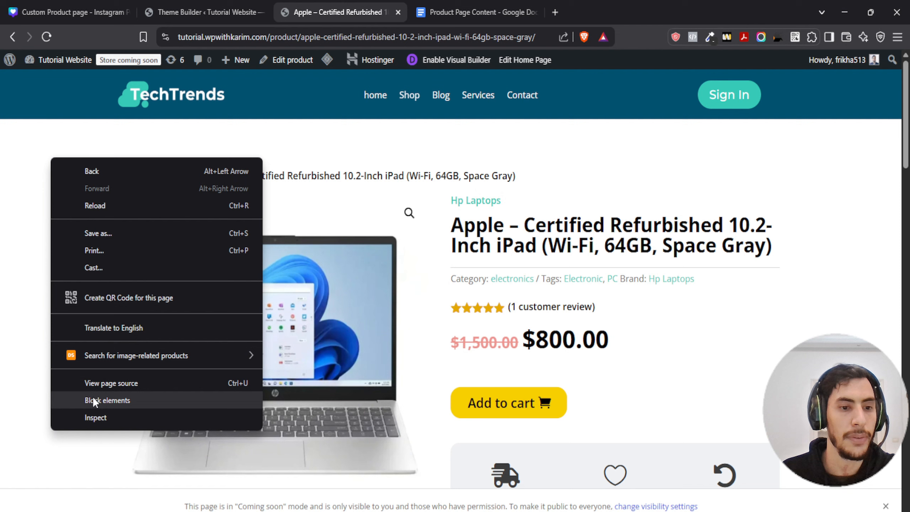
click(96, 417)
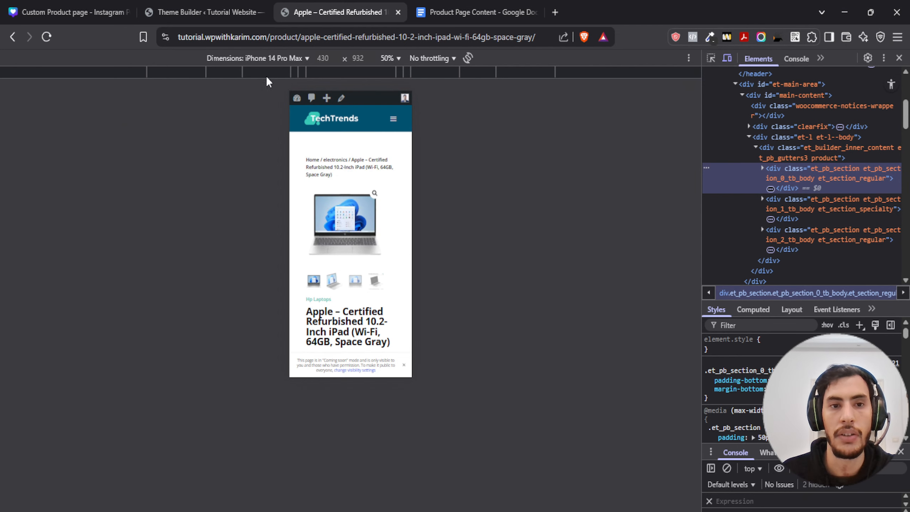
click(293, 57)
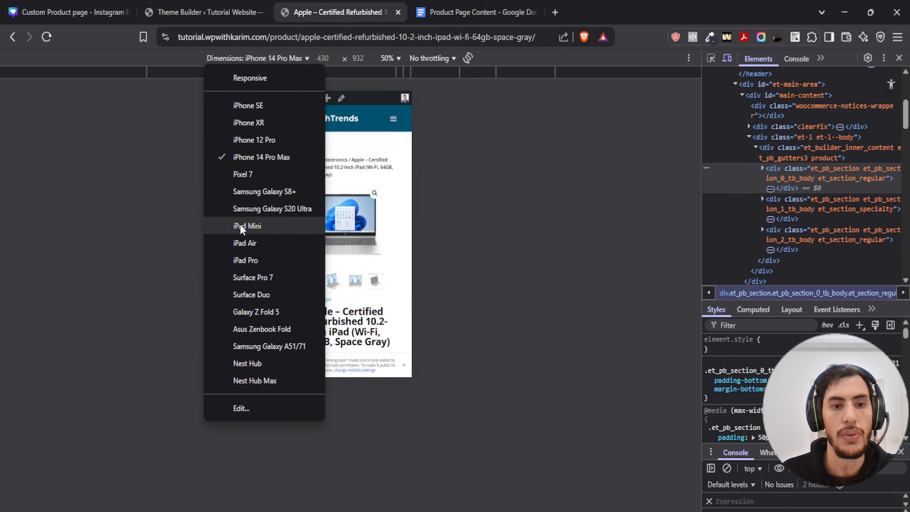
click(243, 261)
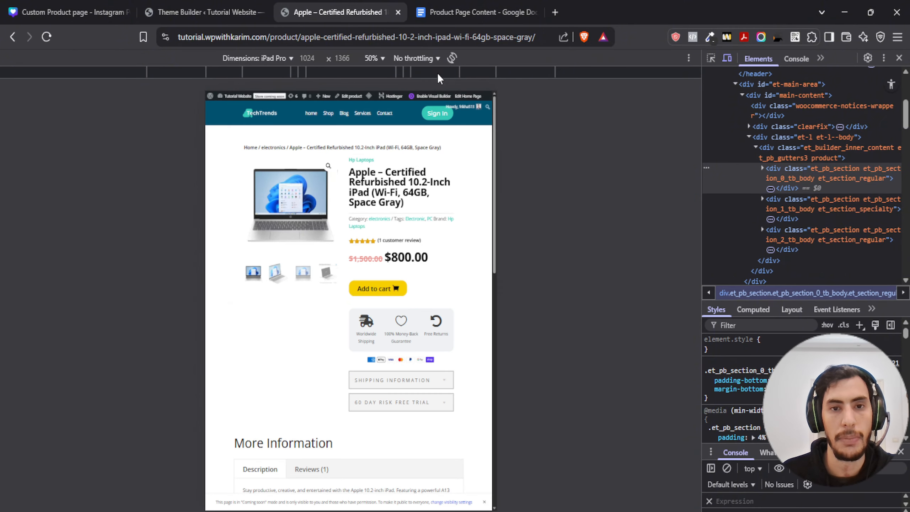
Step: Check the product page in the iPad Pro emulation, then switch the emulated device to iPad Mini
scroll(323, 238, down, 5)
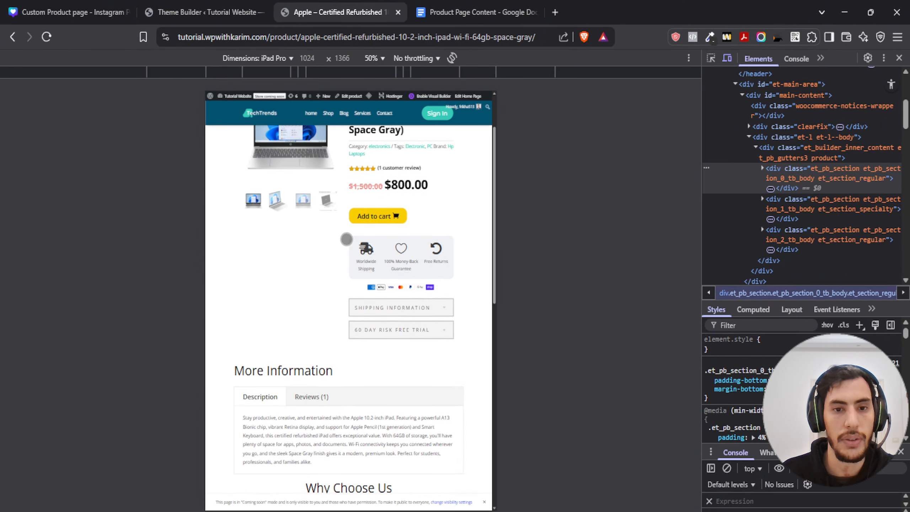
scroll(312, 238, up, 4)
click(272, 58)
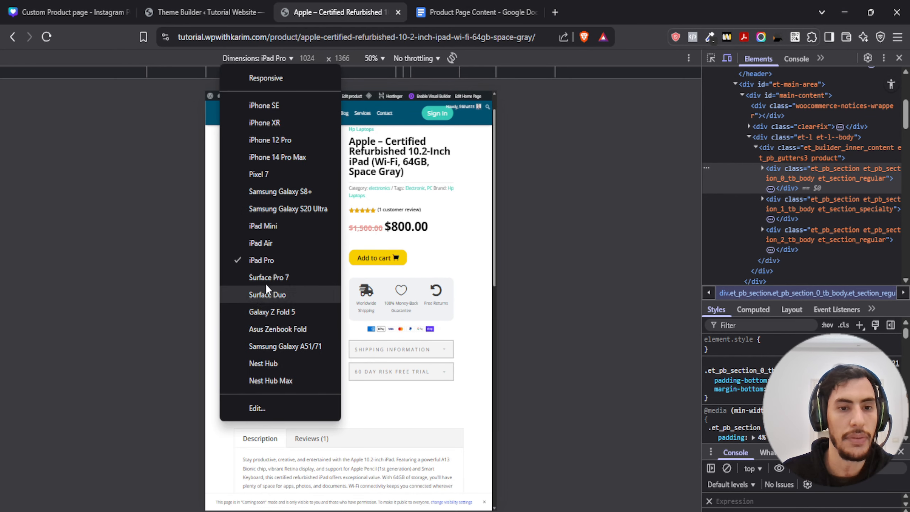
key(Escape)
click(263, 225)
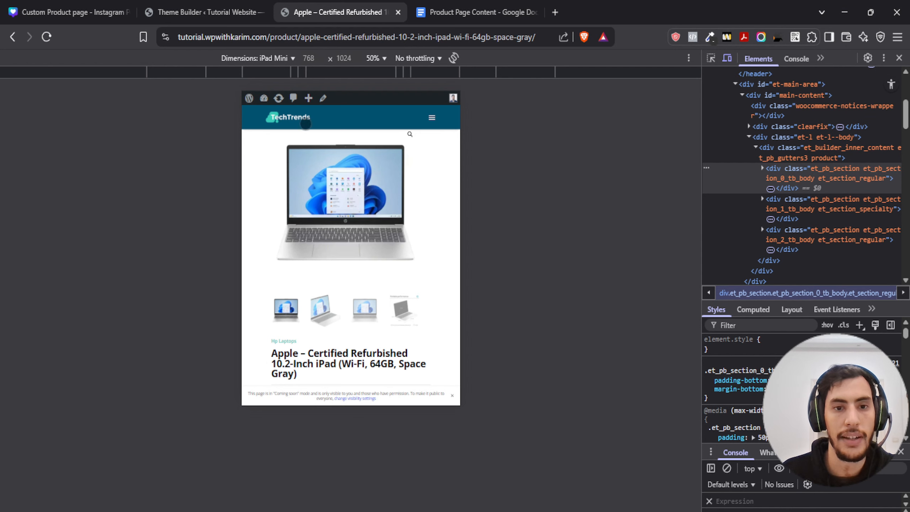
Step: Set the zoom of the emulated iPad Mini page to 75%
scroll(306, 124, down, 2)
scroll(371, 236, up, 5)
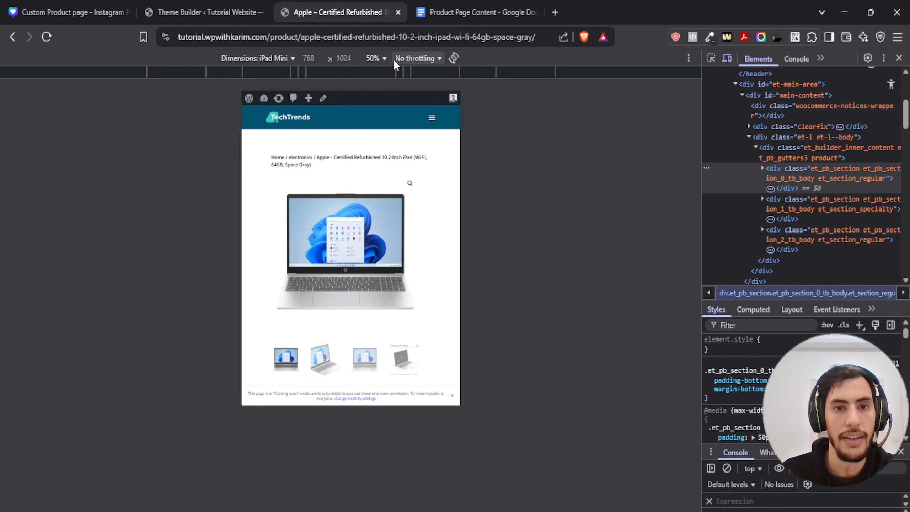
click(380, 59)
click(393, 109)
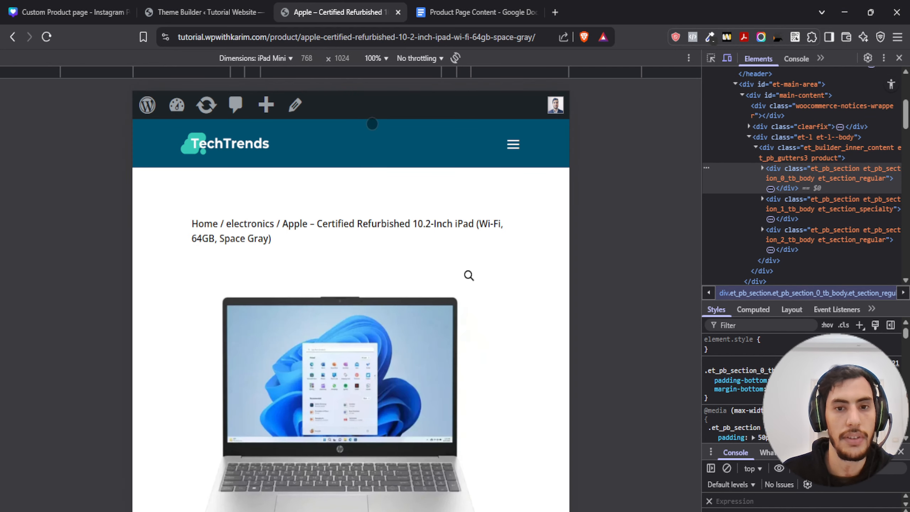
click(386, 58)
click(384, 95)
Step: Review the live product page on the emulated iPad Mini from the gallery through the reviews and related products to the footer
scroll(428, 211, down, 5)
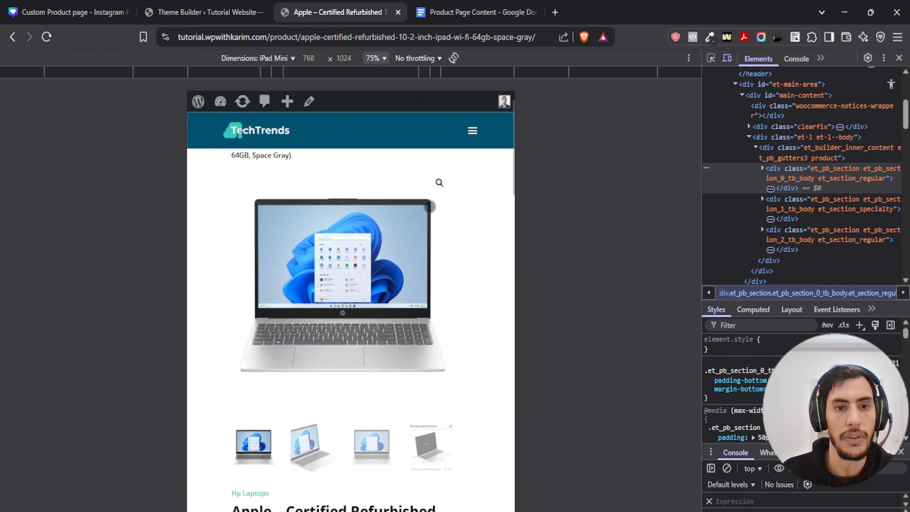
scroll(407, 245, down, 5)
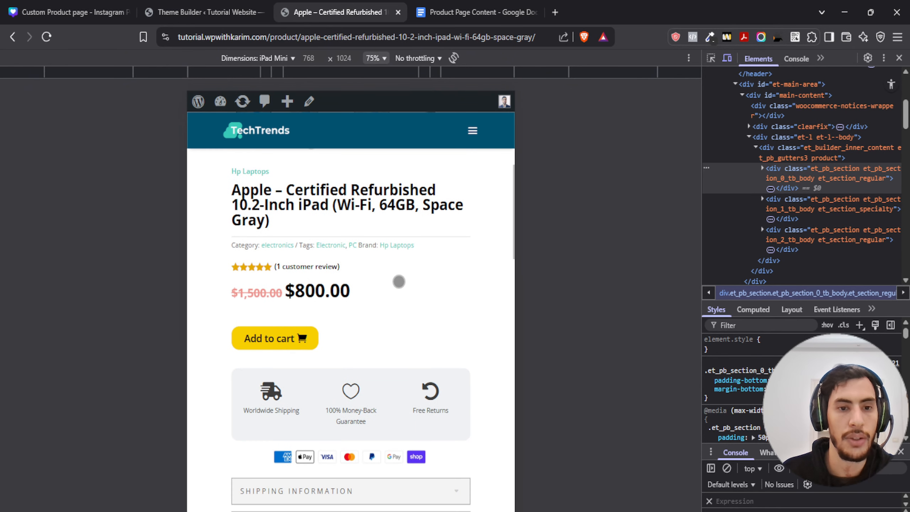
scroll(399, 279, down, 9)
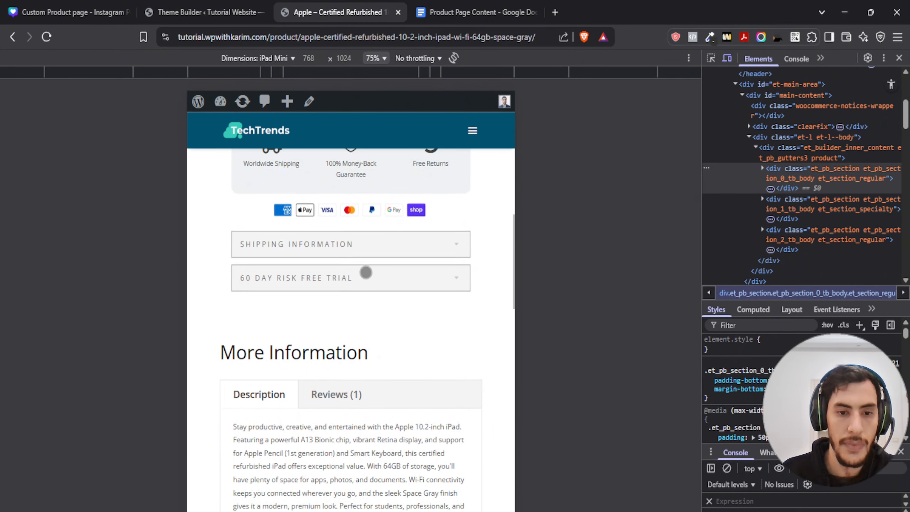
scroll(372, 257, down, 20)
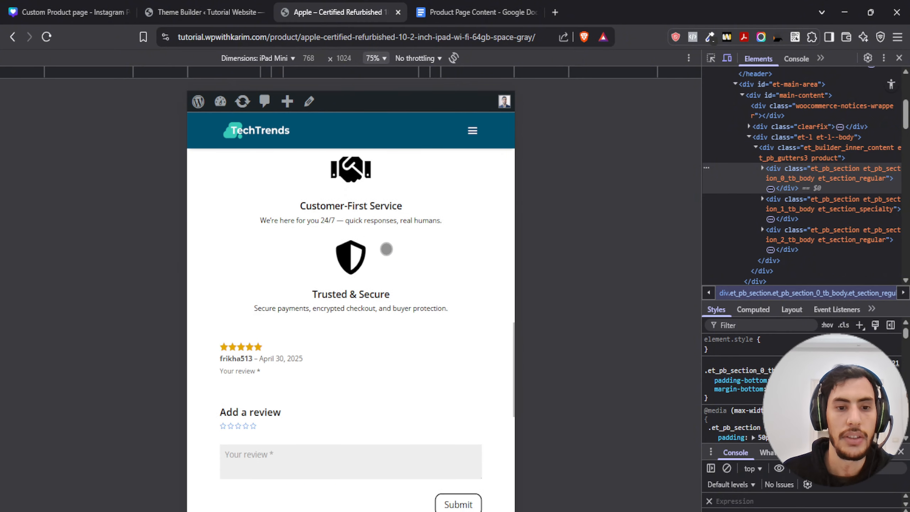
scroll(387, 251, down, 6)
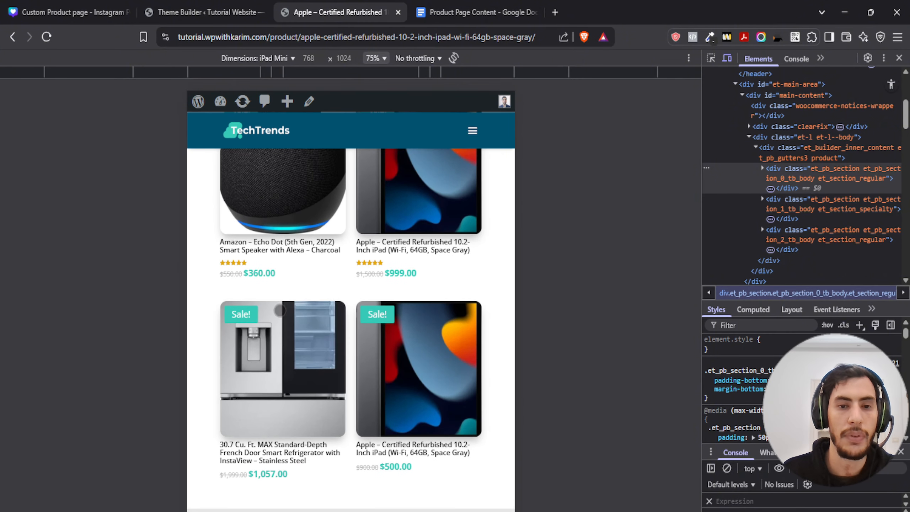
scroll(280, 310, up, 4)
scroll(414, 309, down, 11)
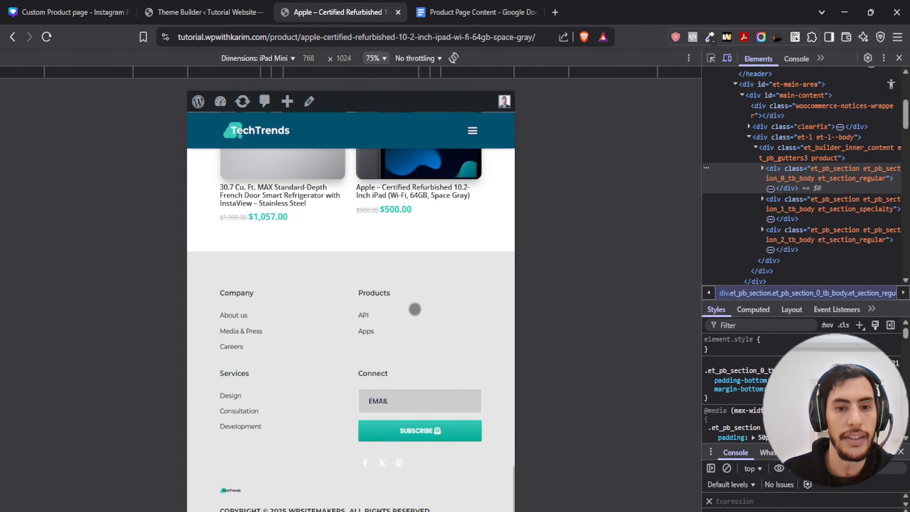
scroll(398, 299, up, 20)
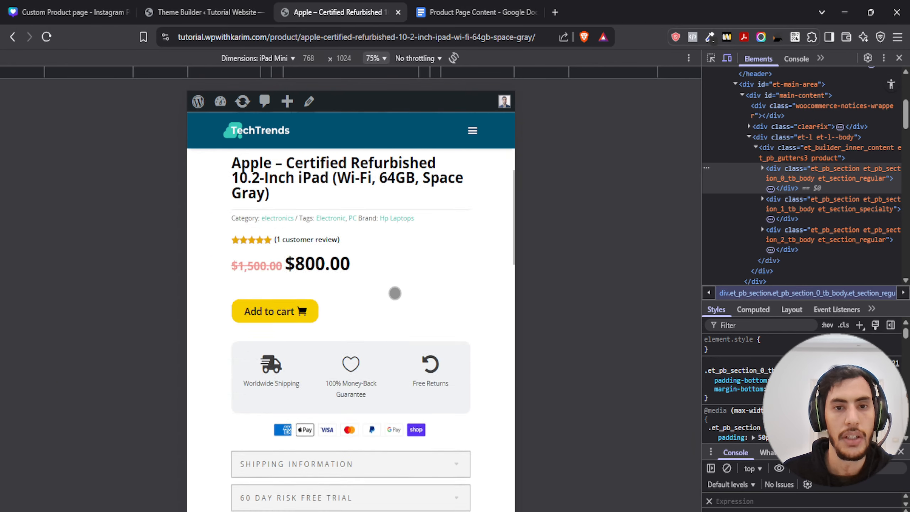
scroll(395, 293, up, 8)
Step: Return to the All Products body layout in the Theme Builder and review it in Phone View down to the More Information section
click(192, 5)
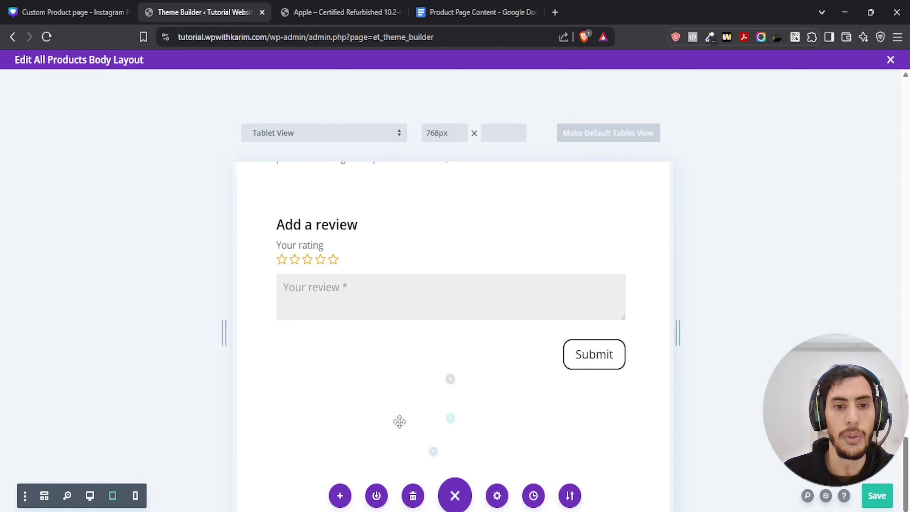
scroll(457, 307, up, 20)
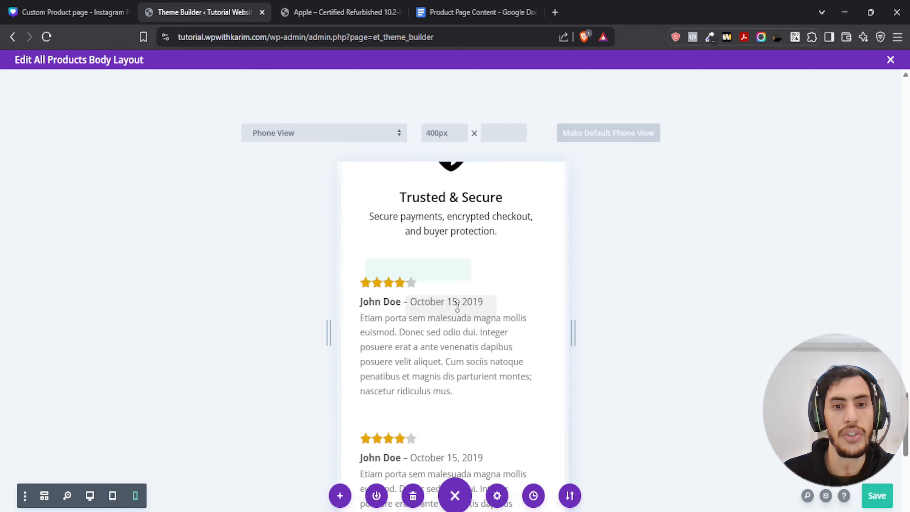
scroll(457, 306, up, 15)
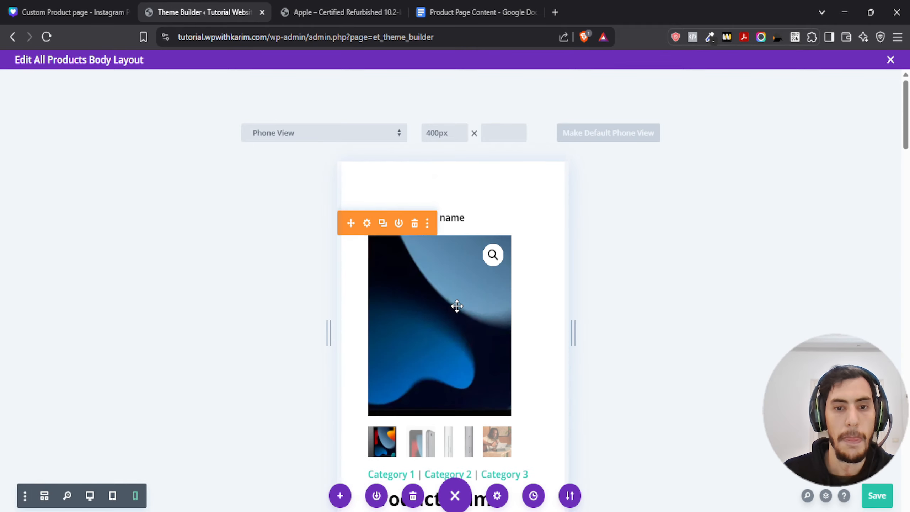
scroll(542, 270, down, 15)
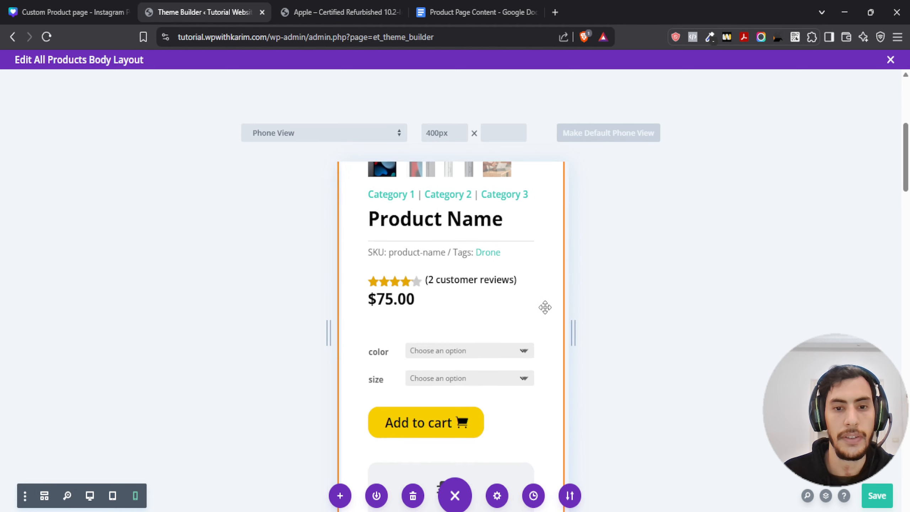
scroll(539, 287, down, 3)
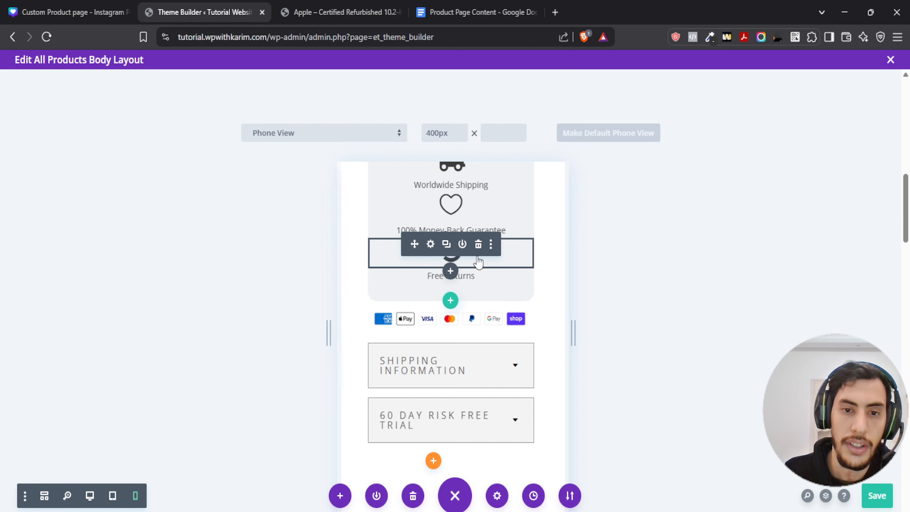
scroll(480, 262, down, 5)
scroll(467, 307, down, 2)
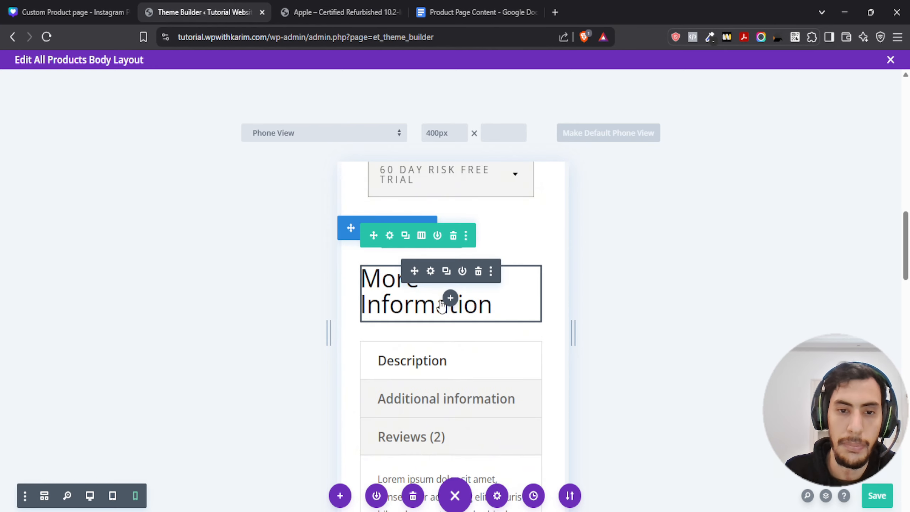
Step: Give the More Information heading a phone-specific heading text size of 30px and save its settings
click(431, 272)
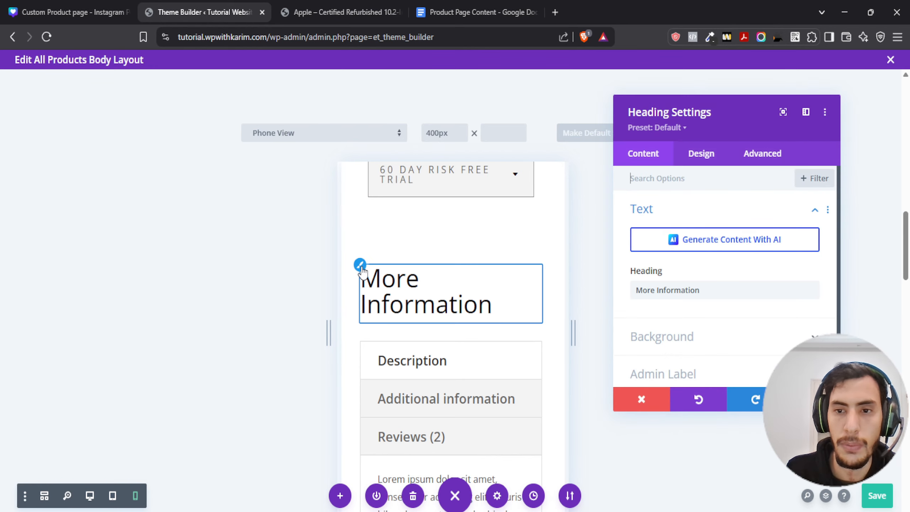
click(701, 154)
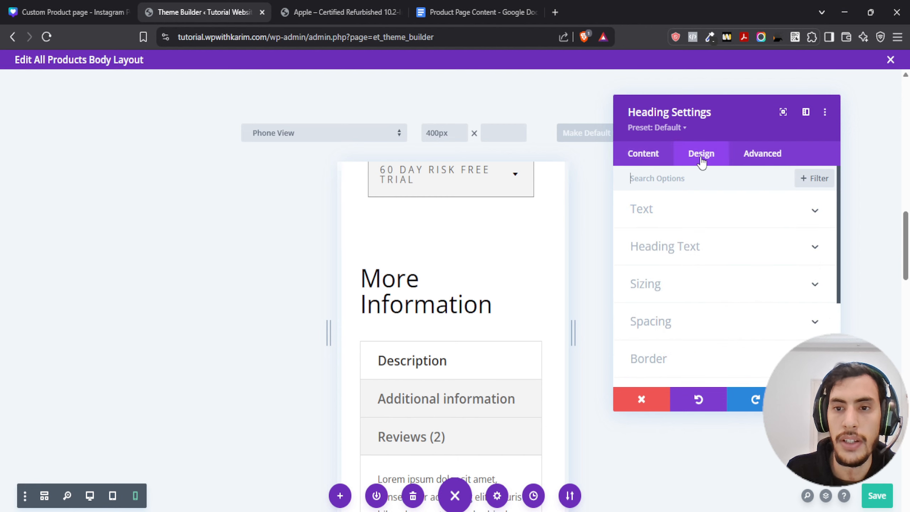
click(662, 256)
scroll(679, 251, down, 6)
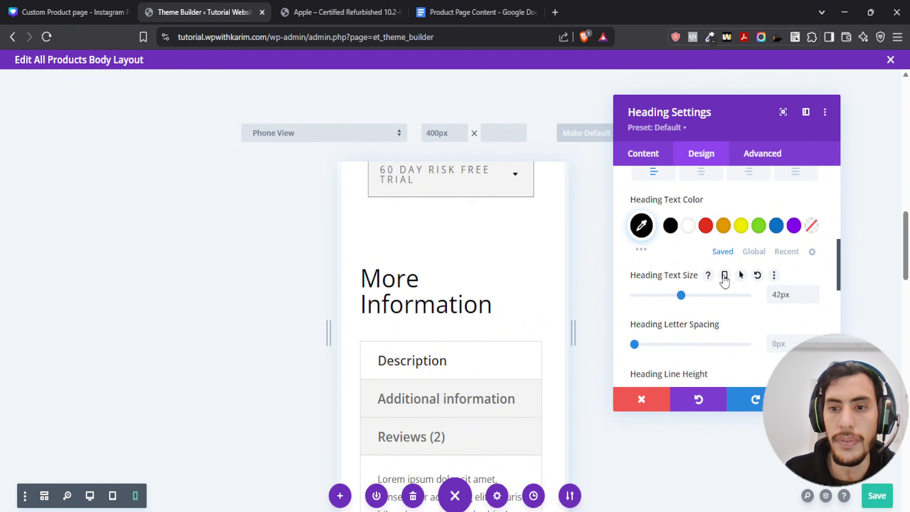
click(724, 274)
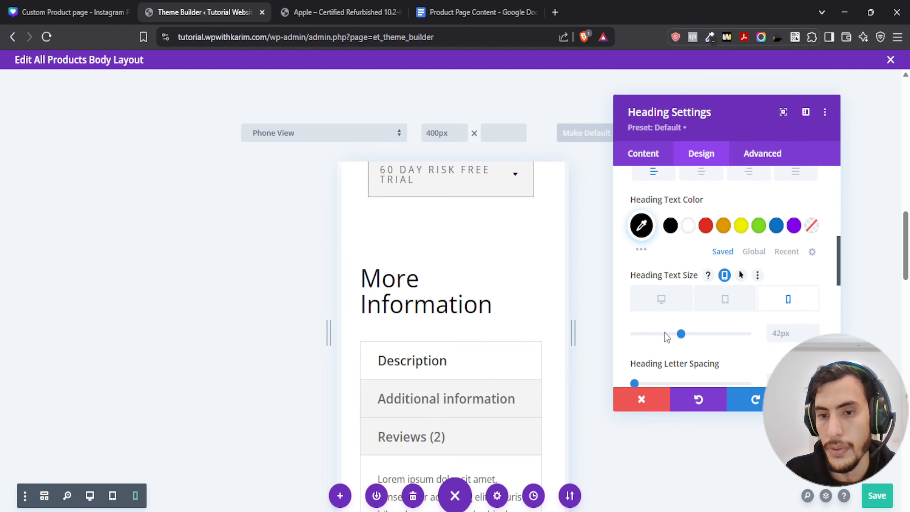
drag(682, 335, 669, 336)
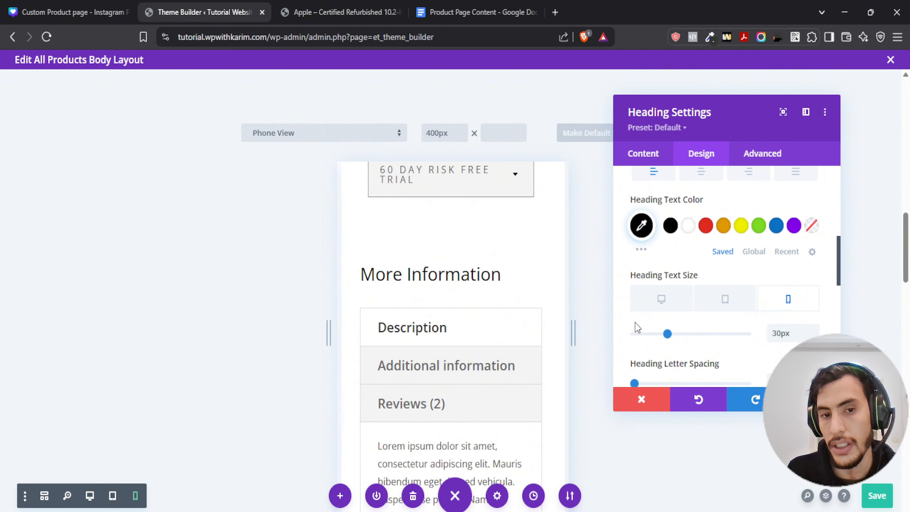
scroll(720, 284, up, 6)
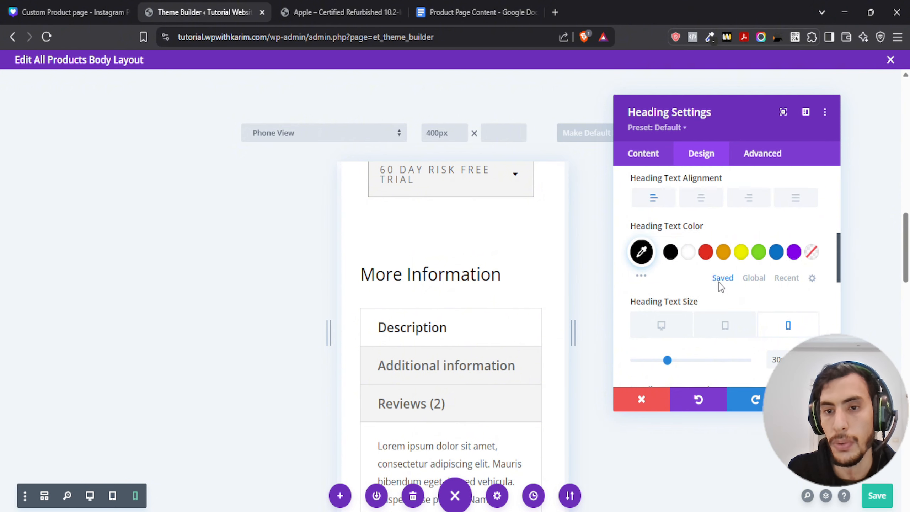
scroll(671, 318, down, 8)
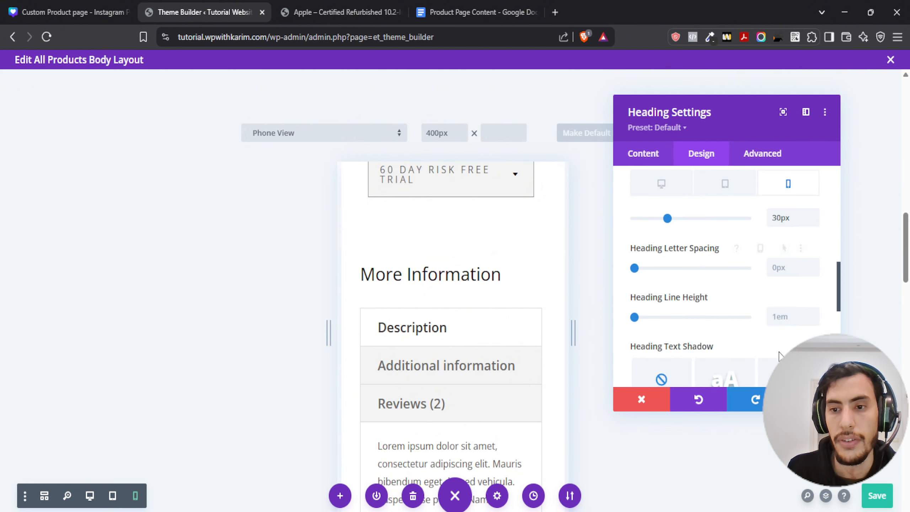
click(813, 399)
Step: Give the Why Choose Us heading a phone-specific heading text size of 30px
scroll(452, 328, down, 15)
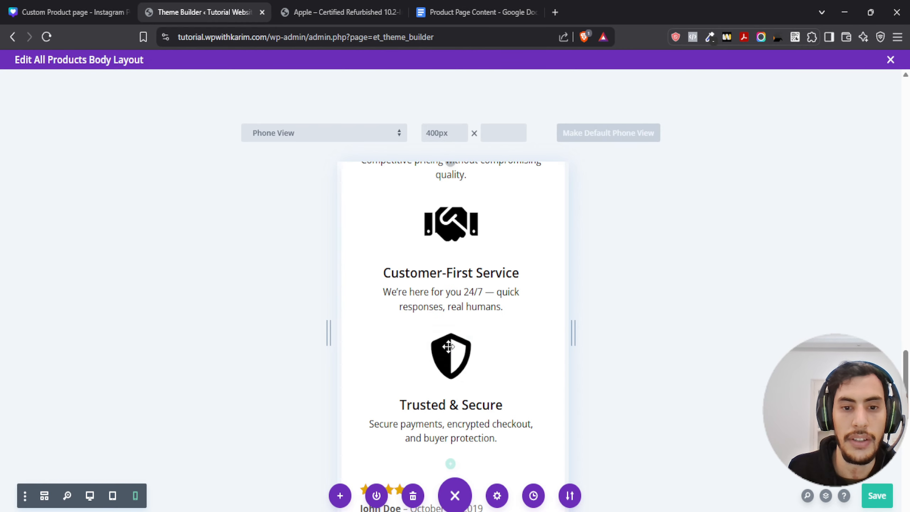
scroll(453, 341, up, 5)
click(430, 288)
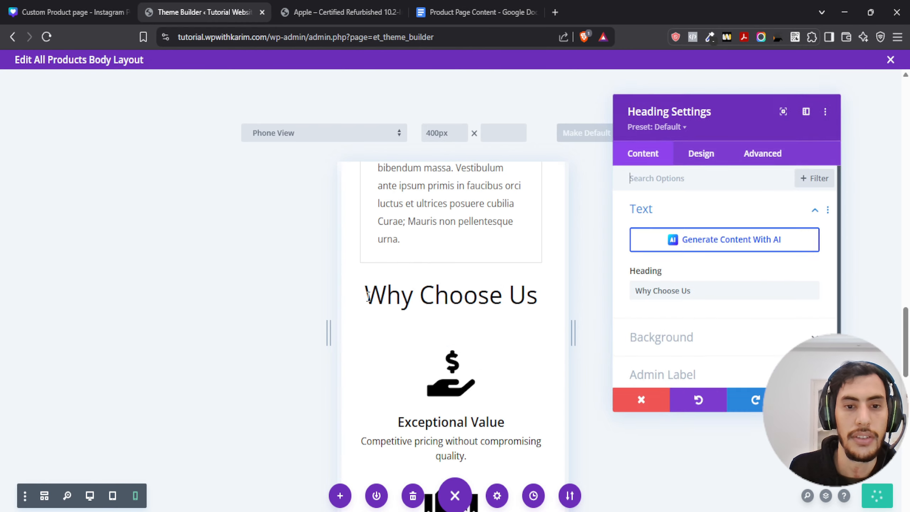
click(702, 154)
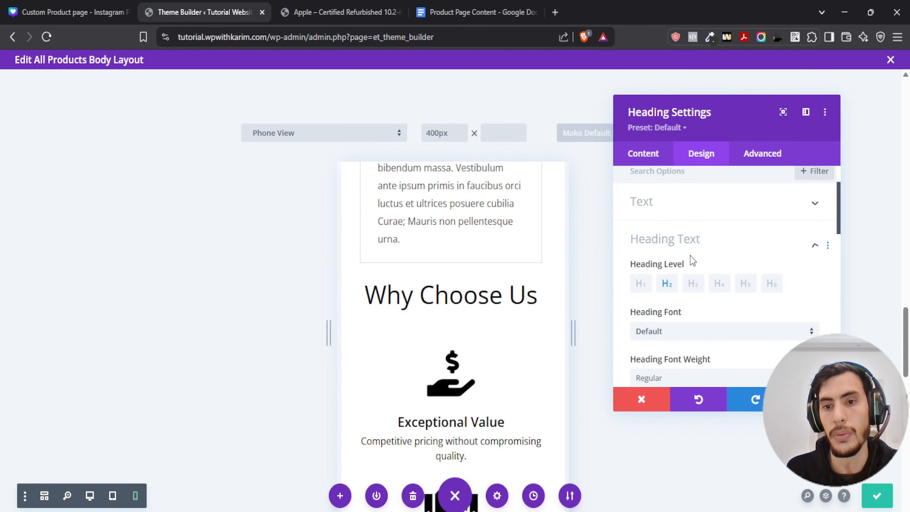
scroll(683, 269, down, 8)
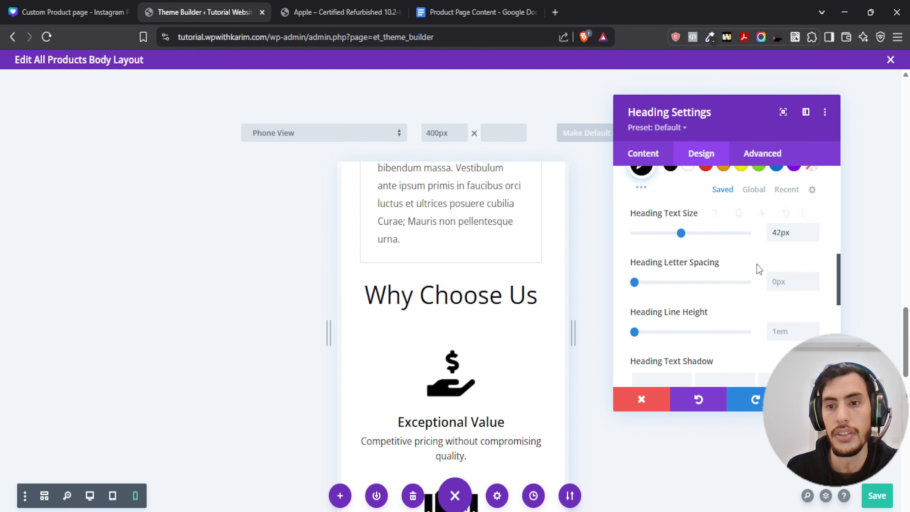
click(725, 214)
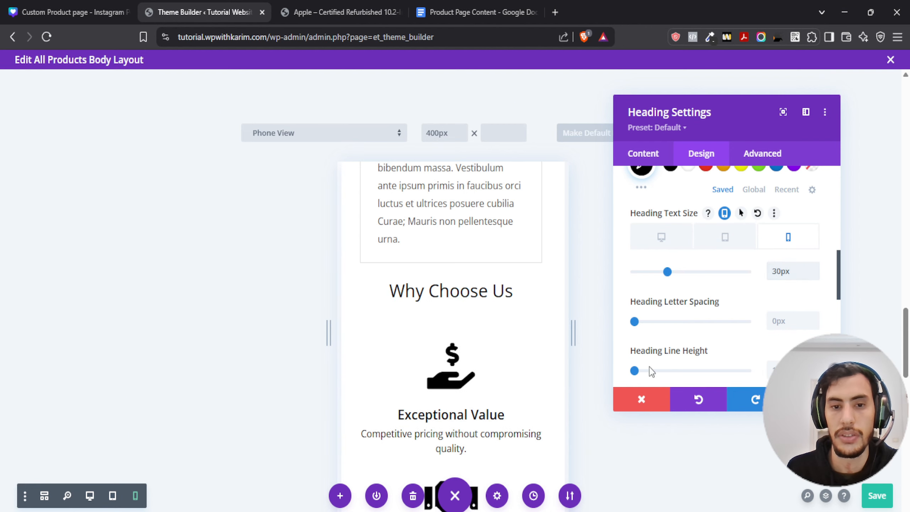
Step: Review the whole phone layout, including both resized headings, the Add to cart area, the guarantee icons and the review form
scroll(440, 323, down, 15)
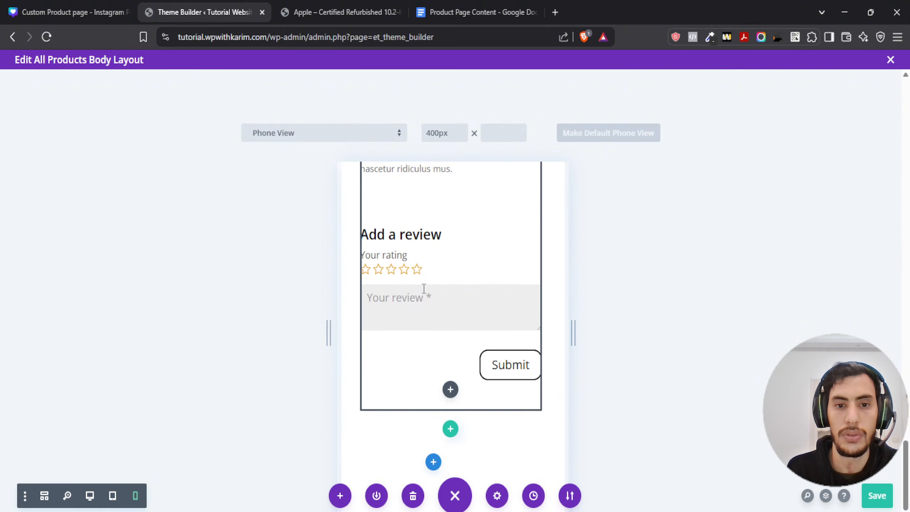
scroll(426, 292, up, 20)
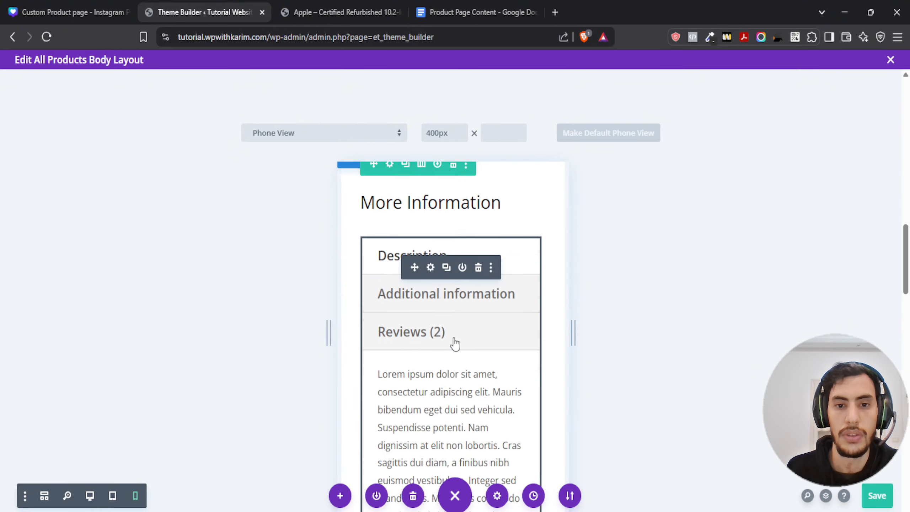
scroll(453, 340, up, 15)
scroll(487, 296, down, 5)
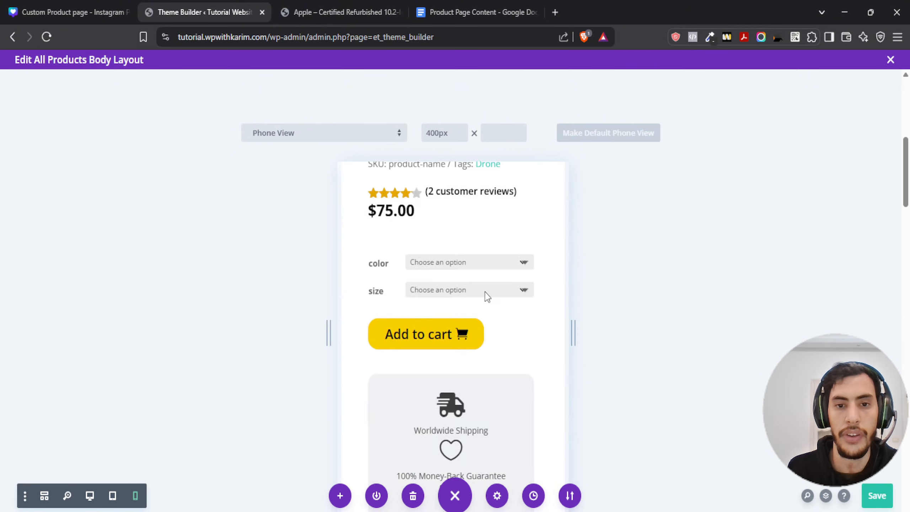
scroll(485, 292, down, 15)
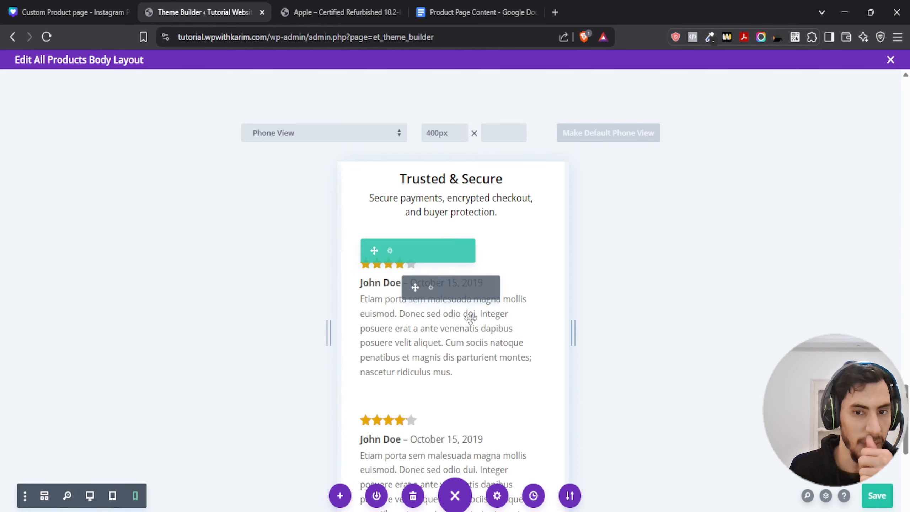
scroll(469, 315, down, 5)
scroll(477, 313, up, 10)
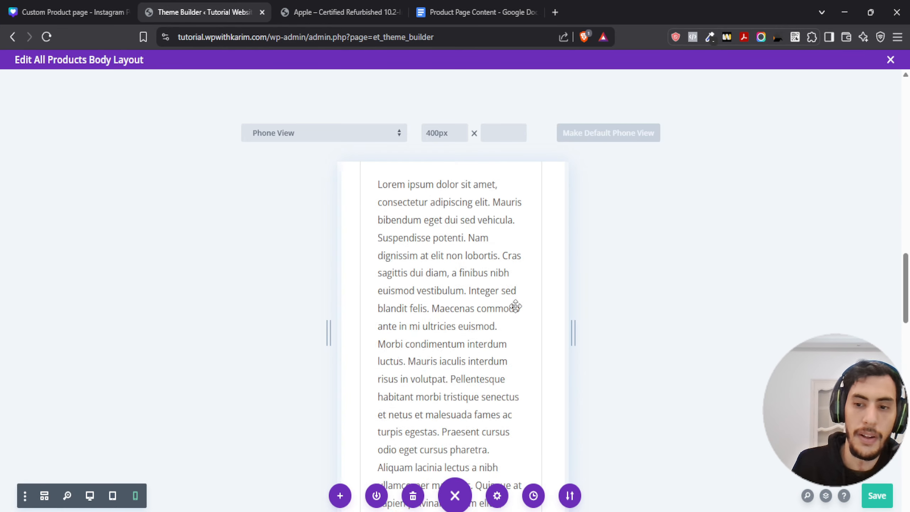
Step: Save the All Products body layout and purge all caches from the live Apple iPad product page
scroll(515, 307, up, 2)
key(ctrl+s)
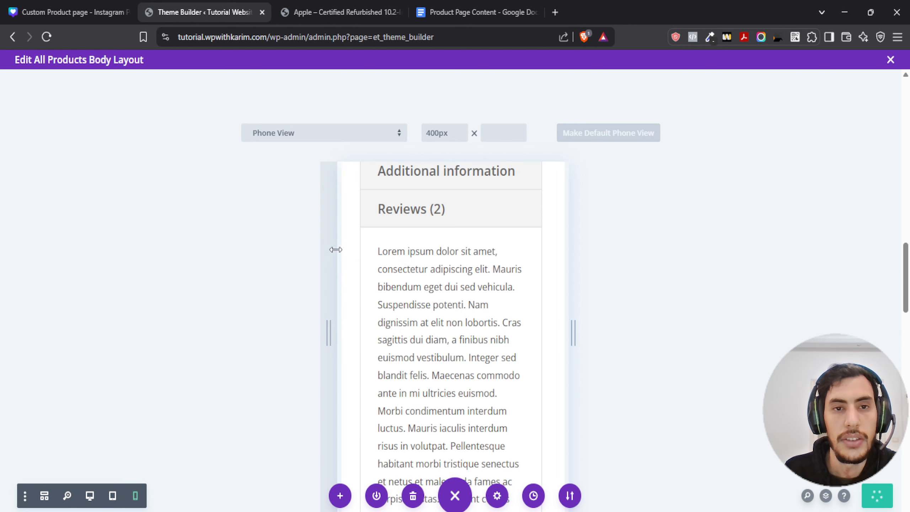
click(308, 12)
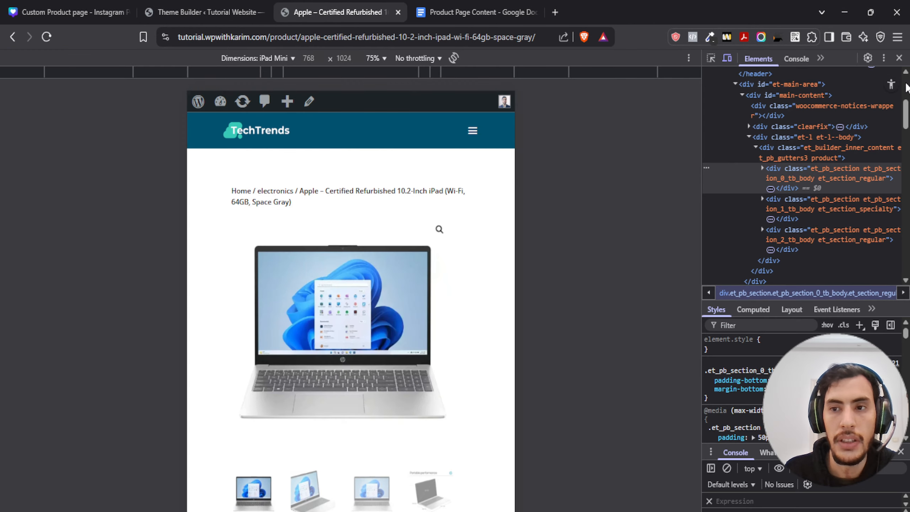
click(900, 57)
mouse_move(327, 60)
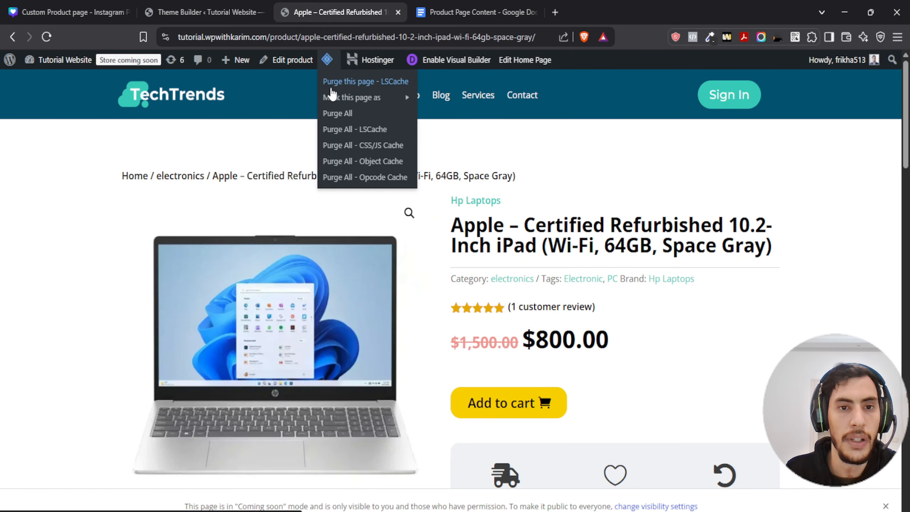
click(337, 113)
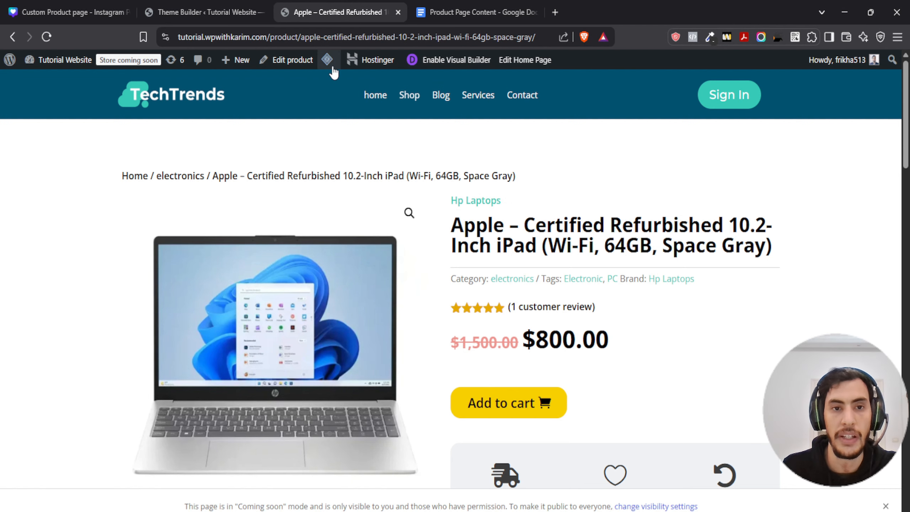
mouse_move(327, 68)
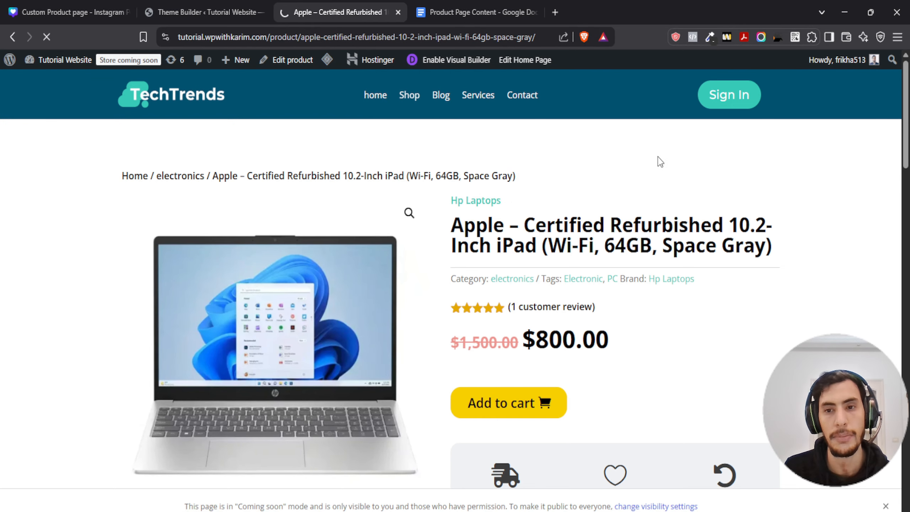
Step: Inspect the live product page in device emulation with the iPhone 14 Pro Max dimensions
right_click(819, 184)
click(702, 441)
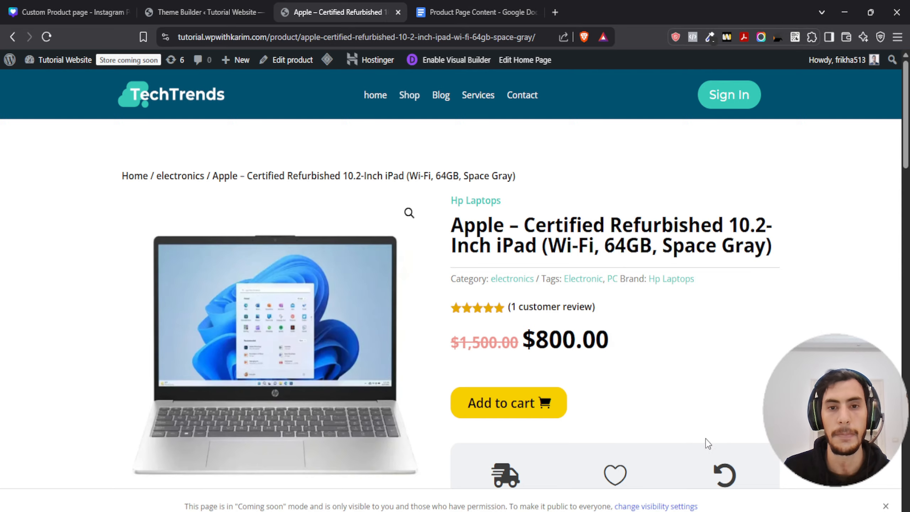
click(271, 58)
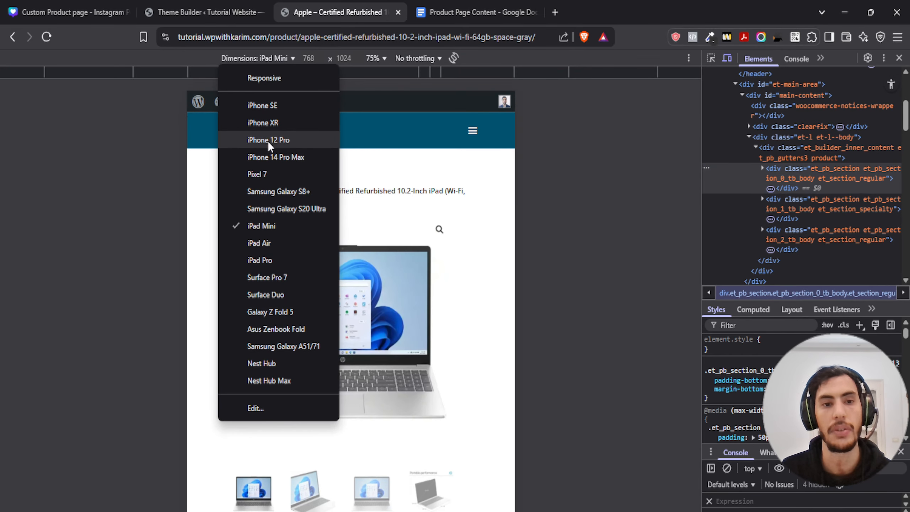
click(268, 159)
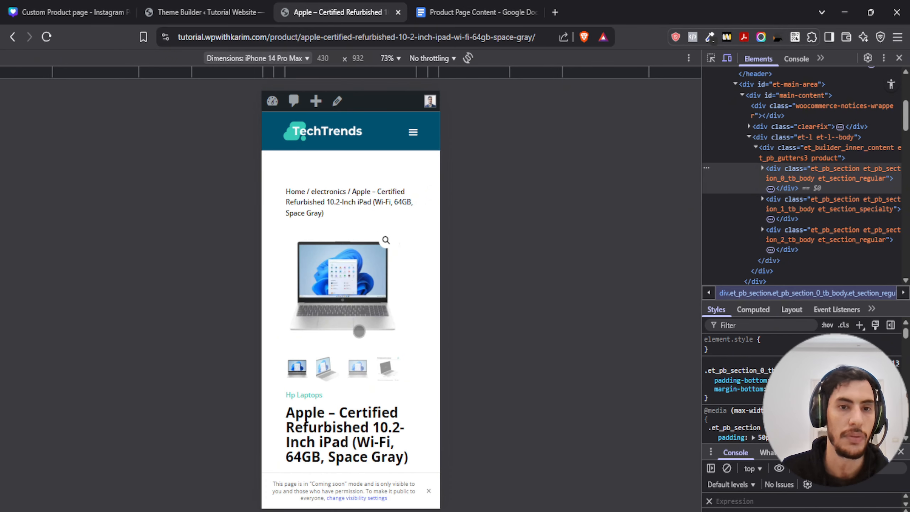
Step: Review the phone view's product details, Add to cart area and guarantee icons, and test expanding and collapsing the Shipping Information toggle
scroll(355, 323, down, 5)
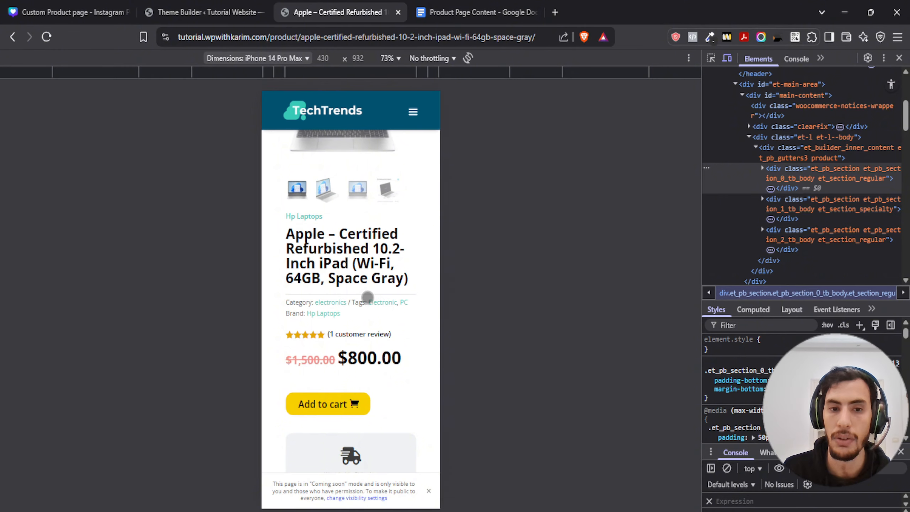
scroll(369, 305, down, 1)
scroll(366, 324, down, 5)
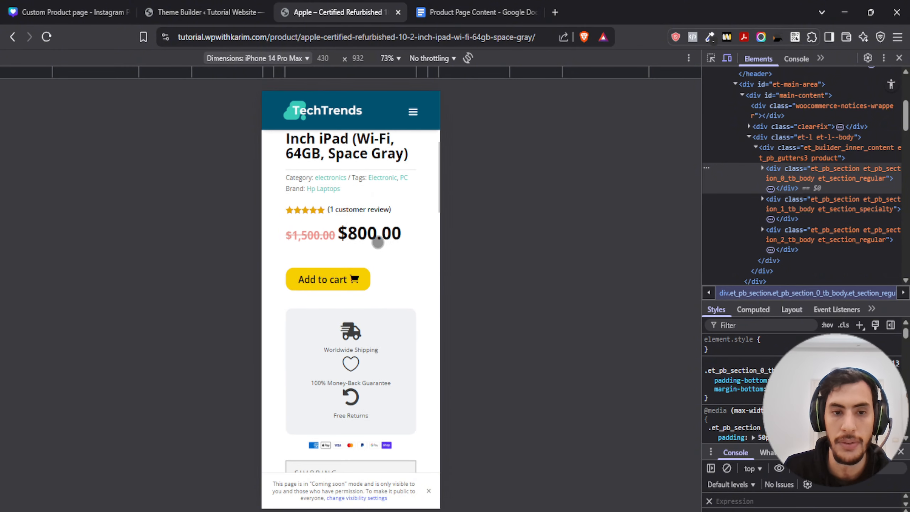
scroll(392, 222, up, 2)
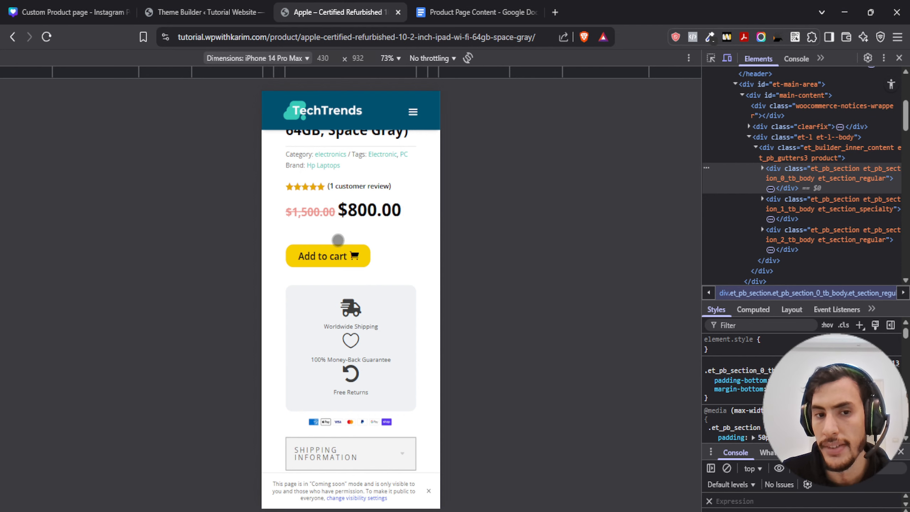
scroll(338, 240, down, 5)
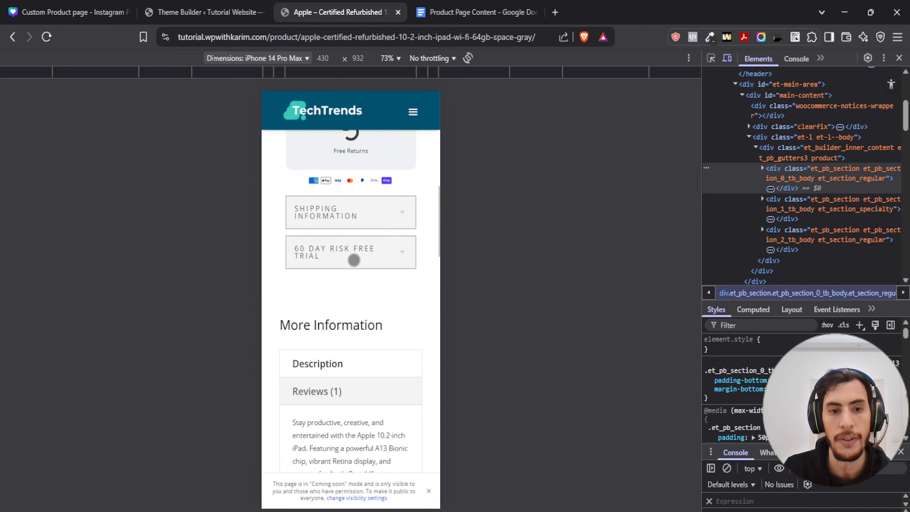
scroll(353, 260, down, 1)
click(400, 169)
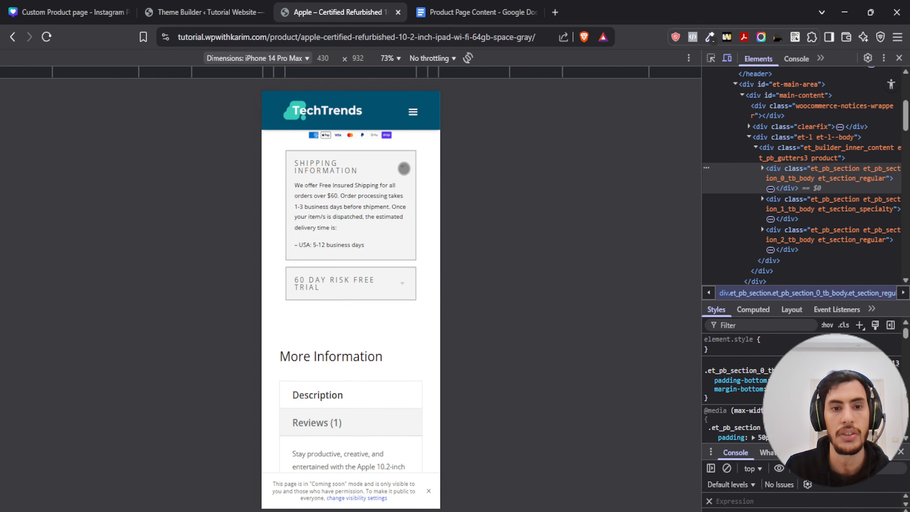
click(350, 166)
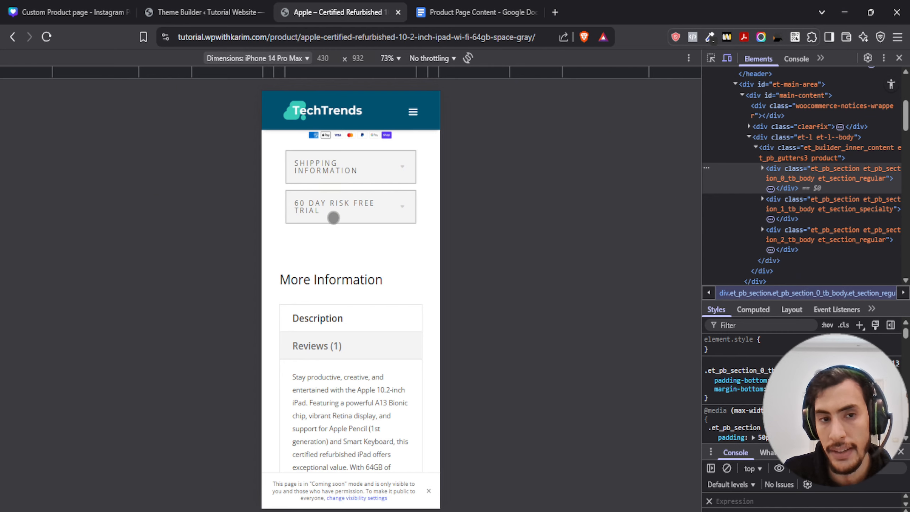
Step: Review the rest of the phone view, from the product description through Why Choose Us and the reviews to the related products
scroll(348, 248, down, 2)
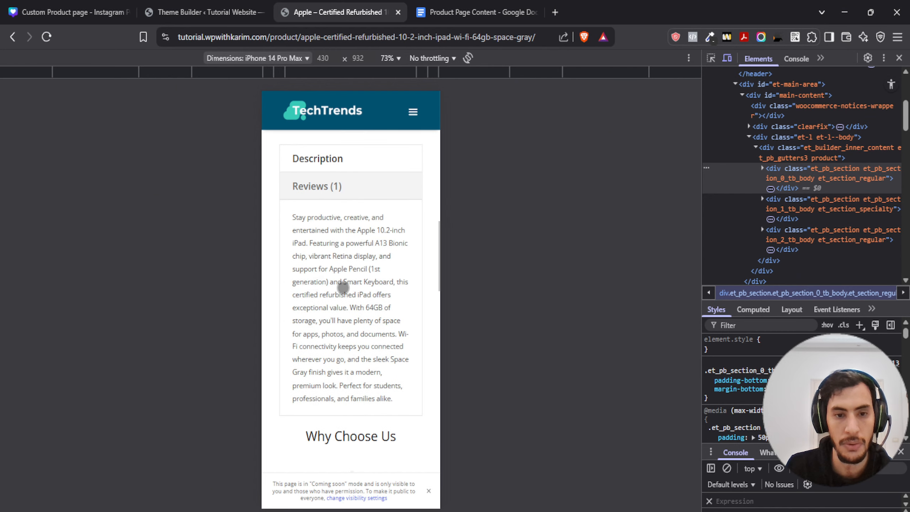
scroll(350, 325, down, 10)
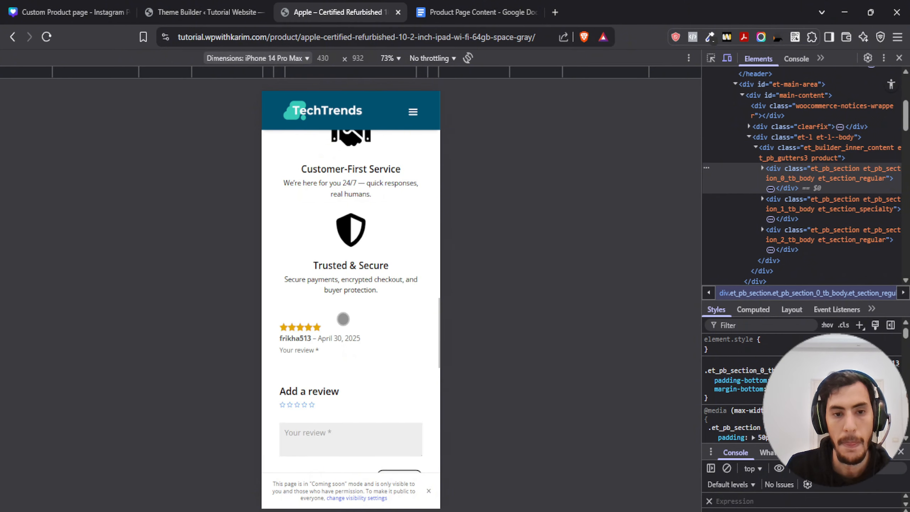
scroll(351, 272, up, 8)
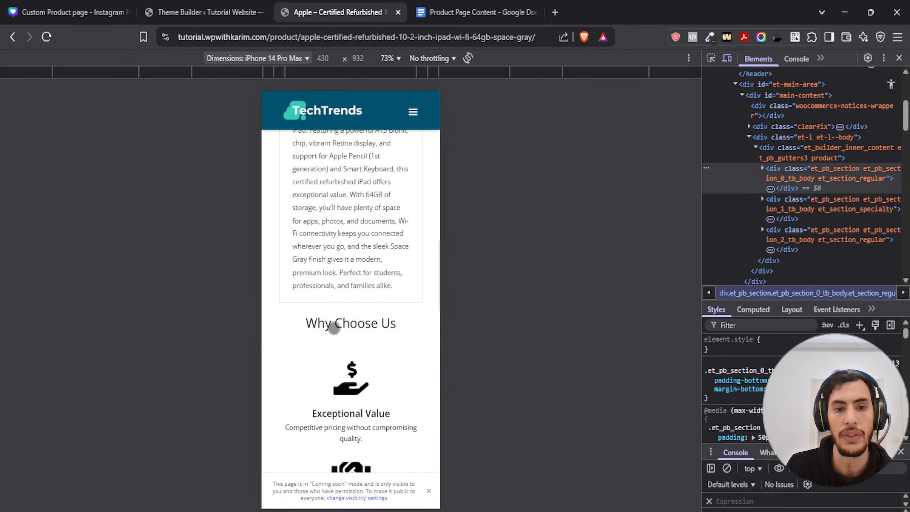
scroll(372, 309, down, 3)
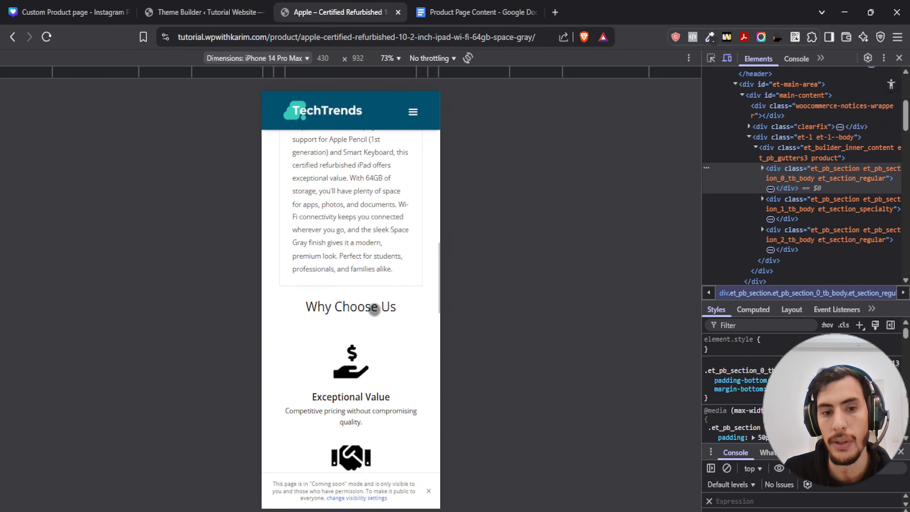
scroll(351, 348, down, 12)
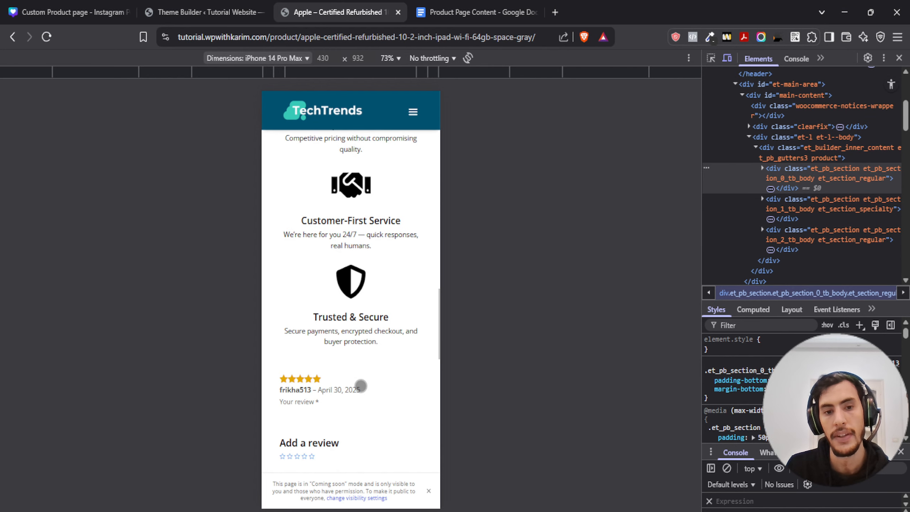
scroll(366, 251, down, 6)
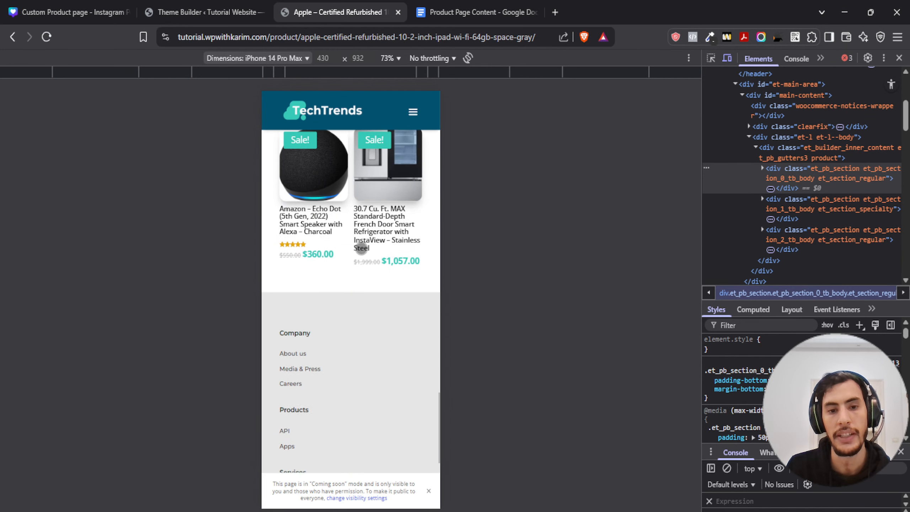
scroll(362, 224, up, 20)
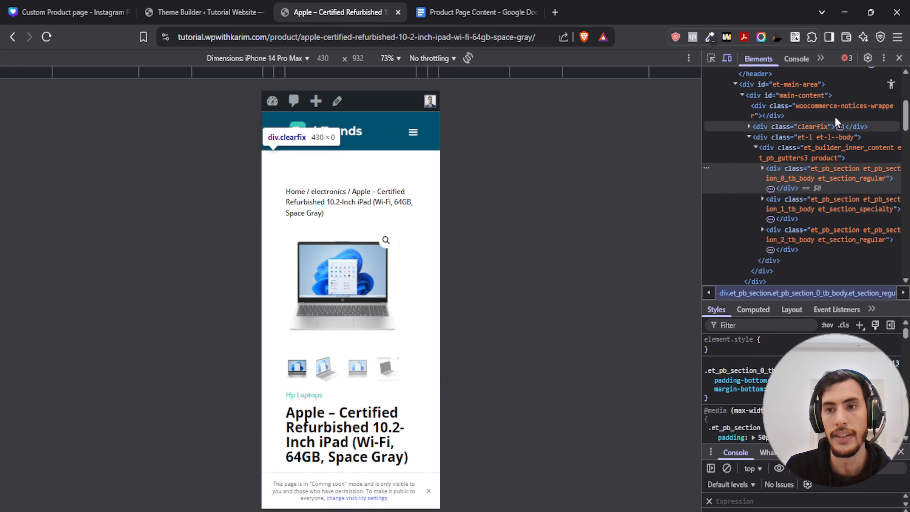
Step: Close the device emulation and review the full desktop product page from the product details down to the footer
click(900, 58)
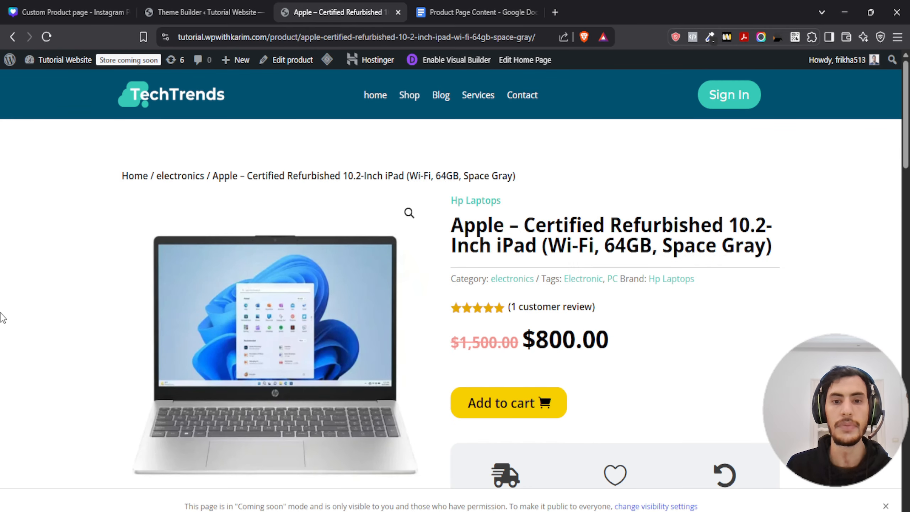
scroll(782, 196, down, 5)
scroll(807, 210, up, 5)
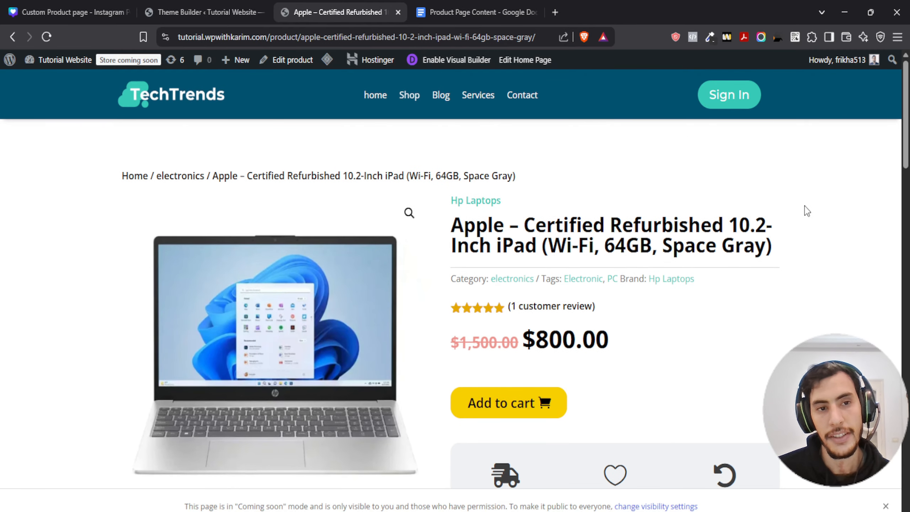
scroll(794, 206, down, 10)
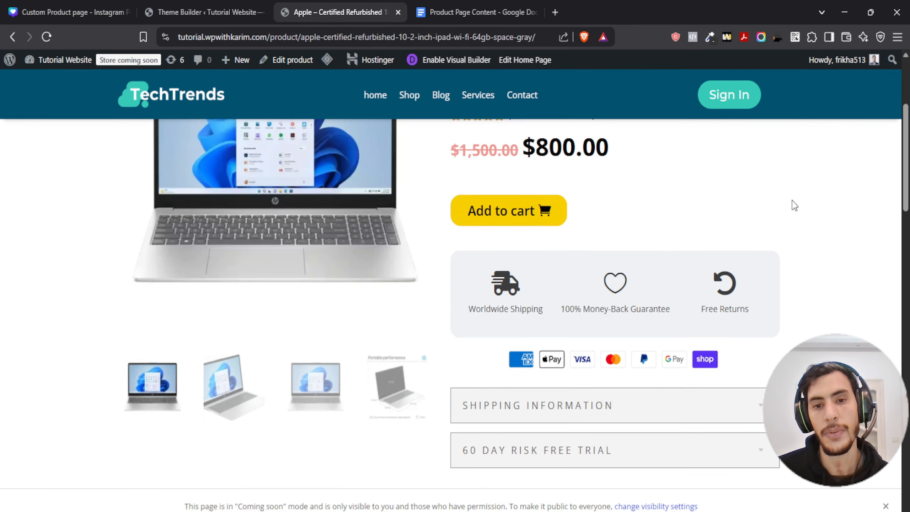
scroll(800, 210, down, 2)
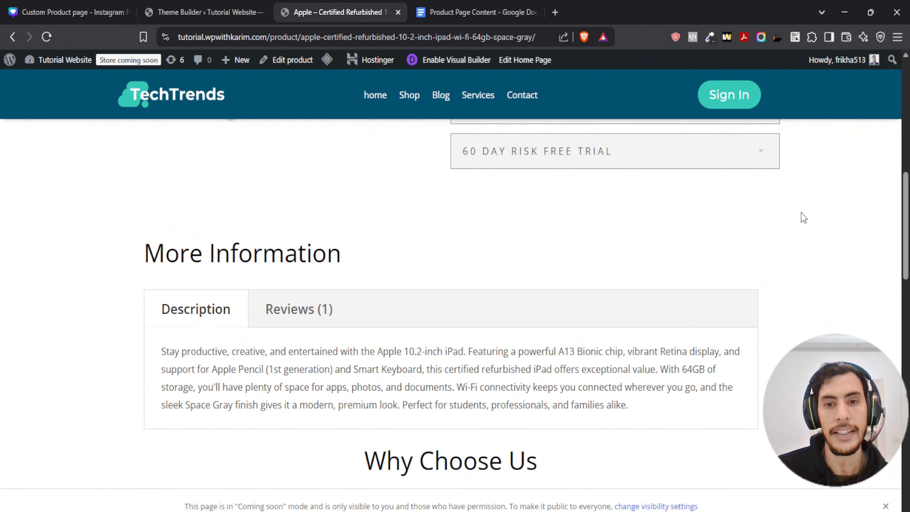
scroll(811, 229, down, 9)
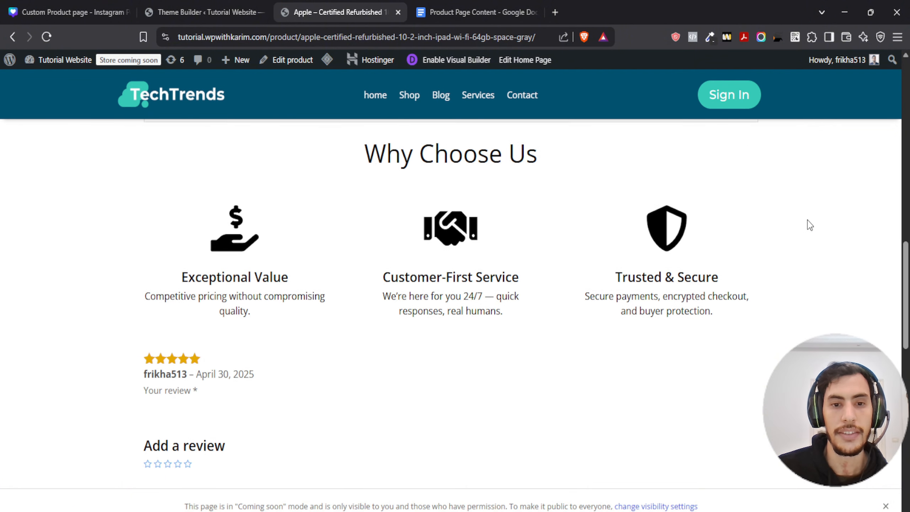
scroll(792, 213, down, 3)
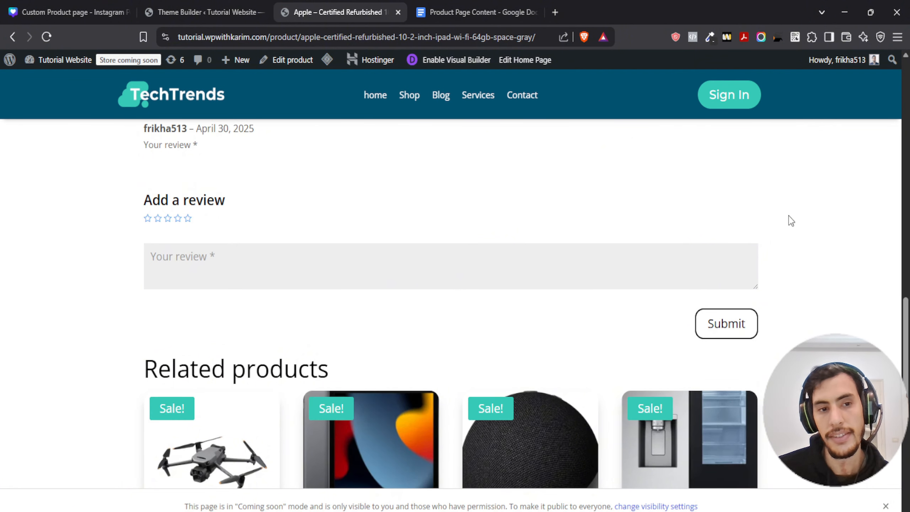
scroll(789, 216, down, 10)
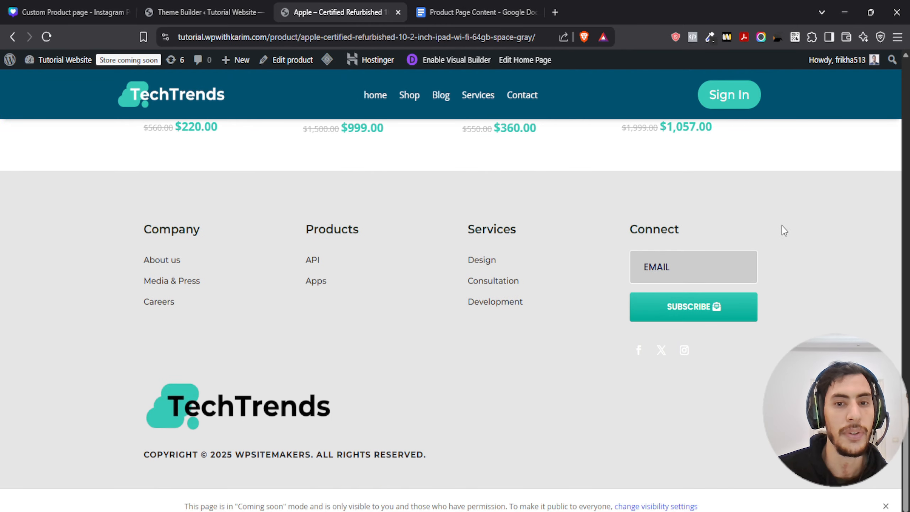
scroll(780, 251, up, 20)
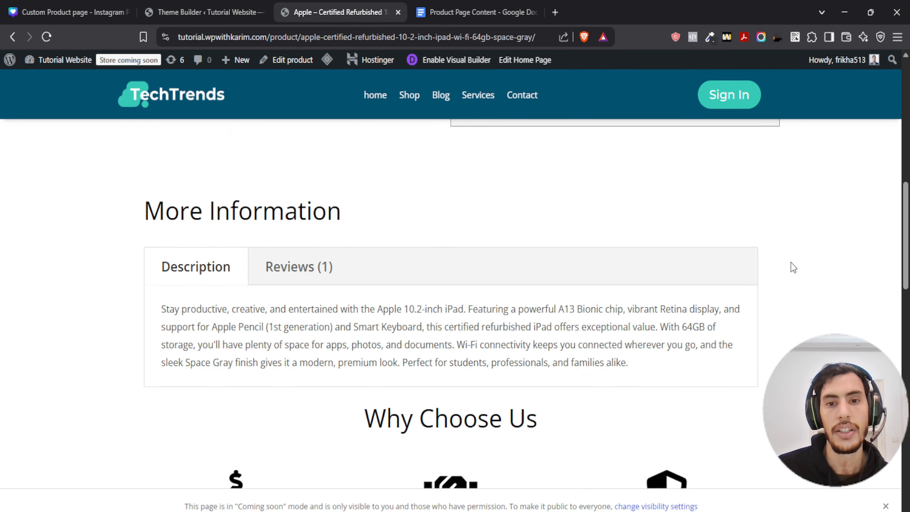
scroll(794, 265, up, 10)
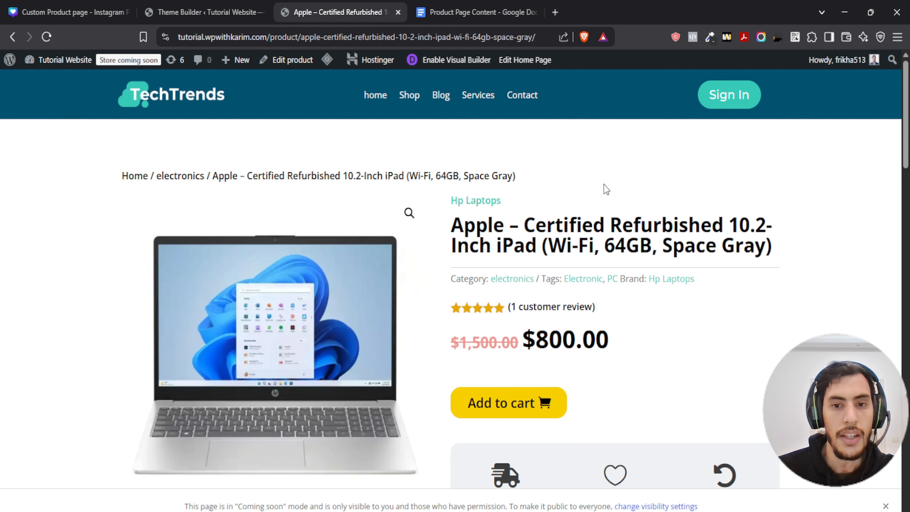
scroll(604, 189, down, 3)
scroll(821, 239, up, 3)
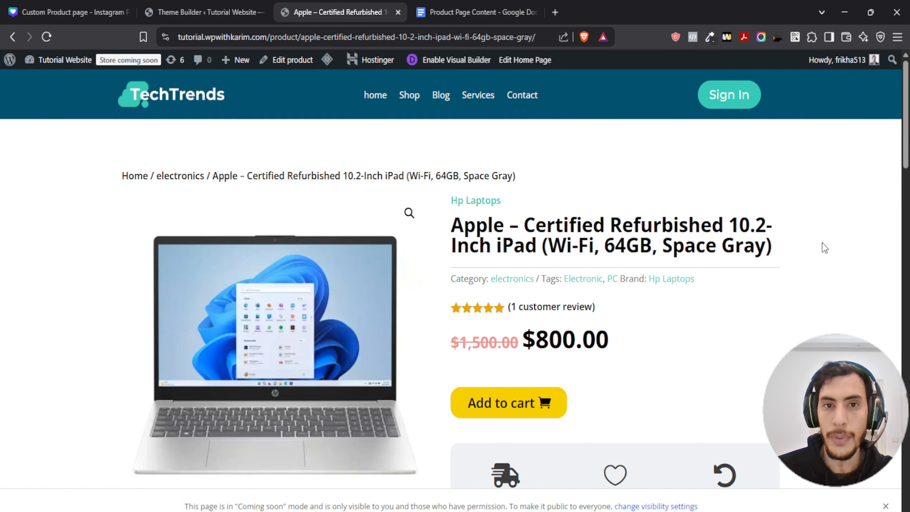